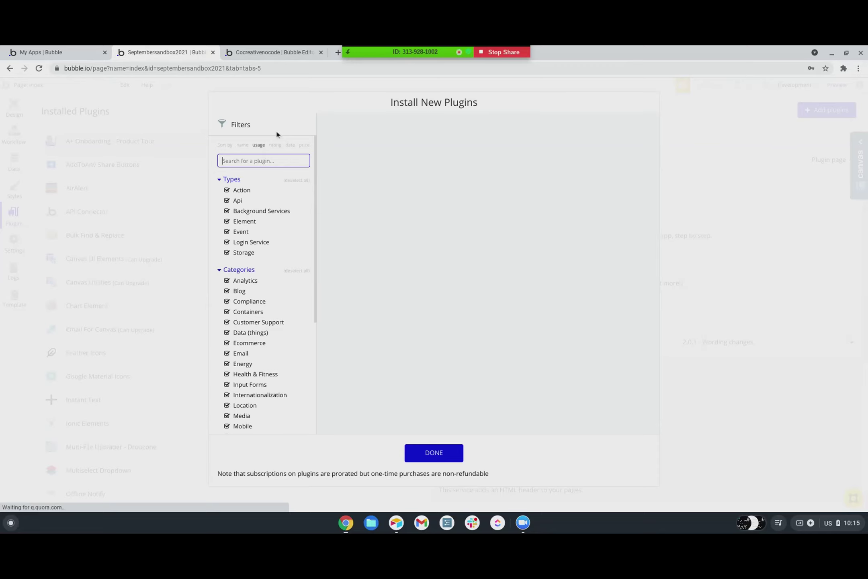
- Search 'algolia' and subscribe to the free Algolia Search V2.0 plugin, confirming the subscription
{"action": "type", "text": "algolia"}
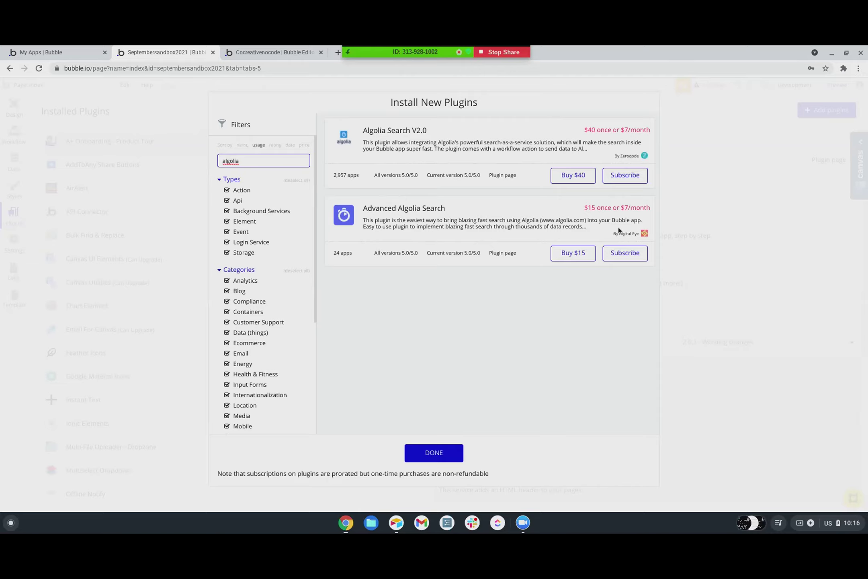
{"action": "left_click", "coordinate": [619, 179]}
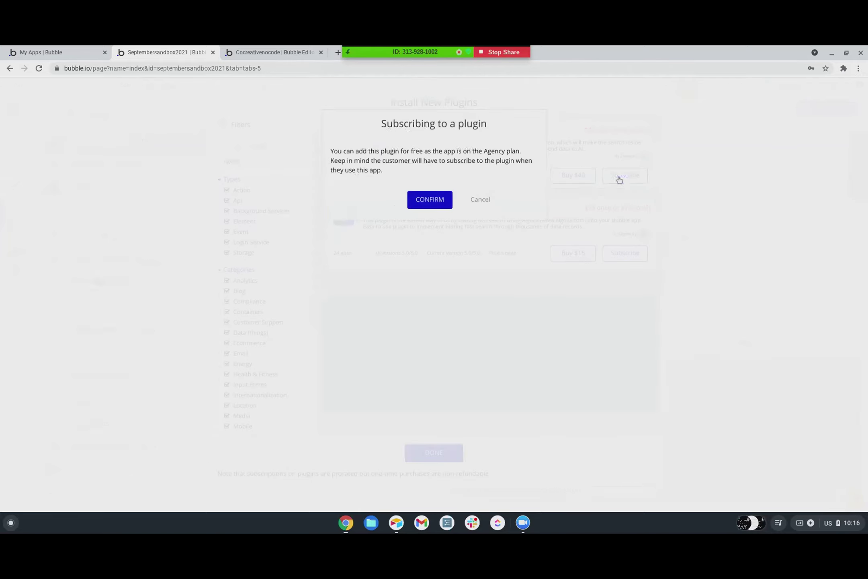
{"action": "left_click", "coordinate": [438, 203]}
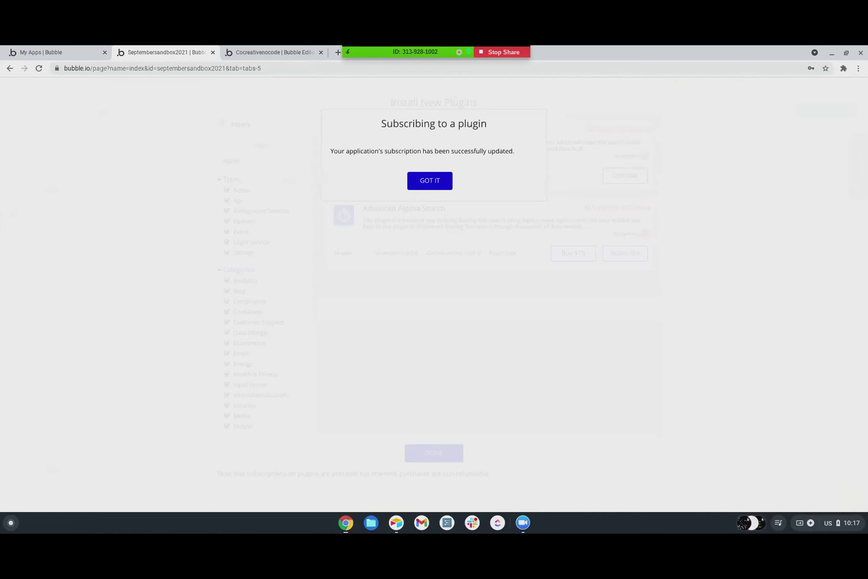
{"action": "left_click", "coordinate": [436, 182]}
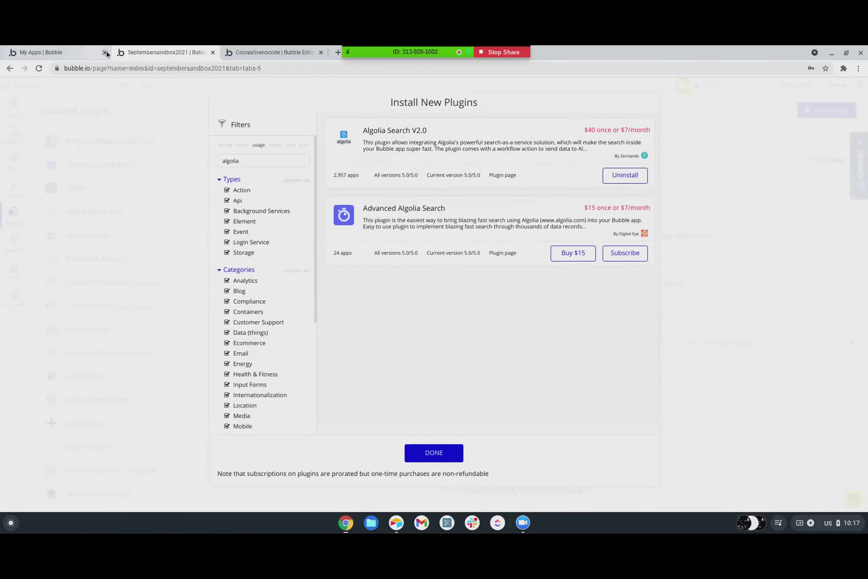
- Close the plugin marketplace, glance at Settings, and return to the installed Plugins list
{"action": "left_click", "coordinate": [693, 180]}
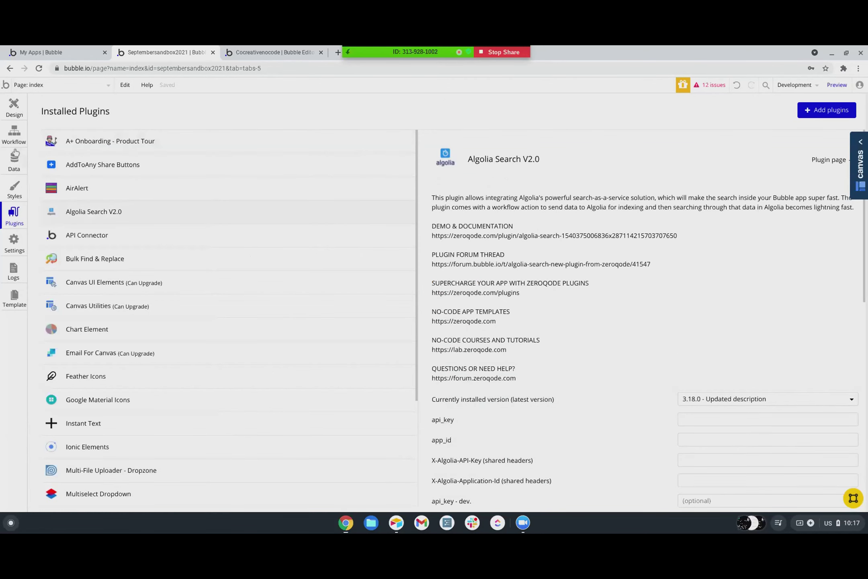
{"action": "left_click", "coordinate": [17, 249]}
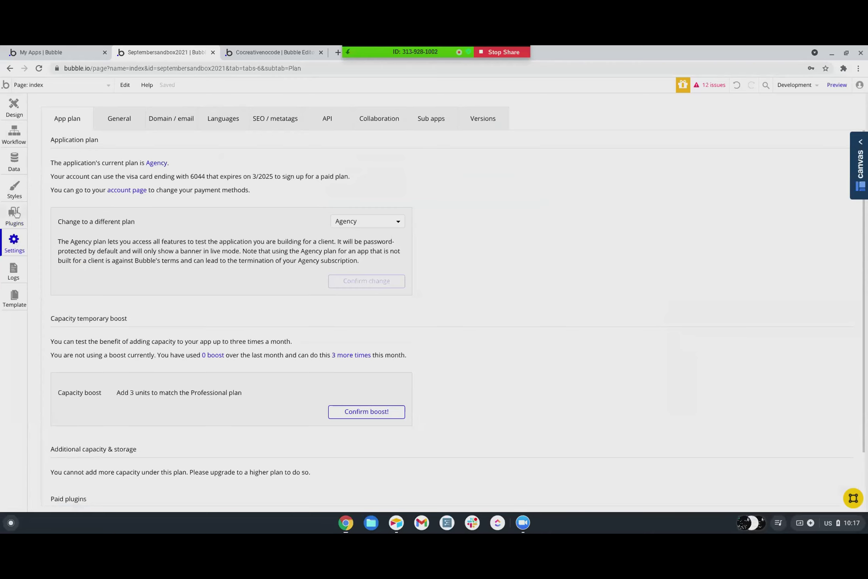
{"action": "left_click", "coordinate": [14, 217]}
- Scroll through Algolia Search V2.0's details: version 3.18.0 with api_key and app_id fields
{"action": "scroll", "coordinate": [578, 253], "scroll_direction": "down", "scroll_amount": 5}
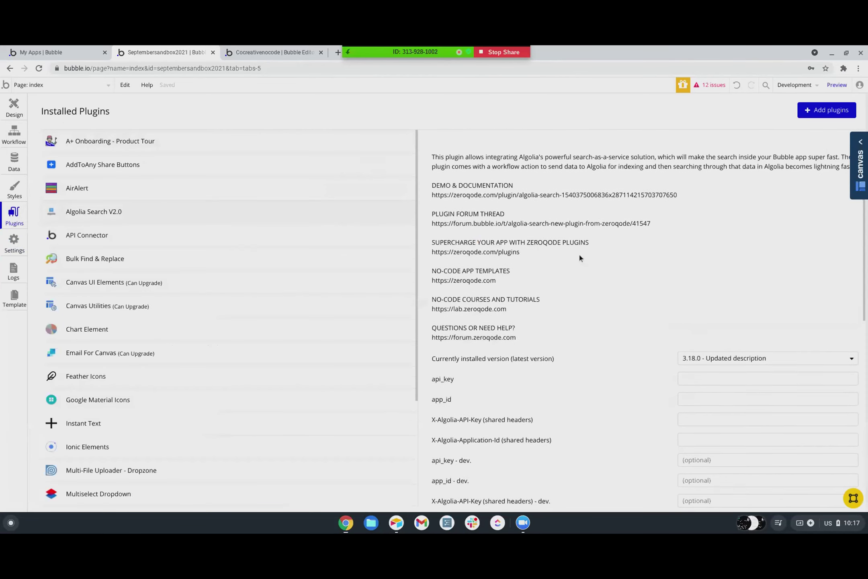
{"action": "scroll", "coordinate": [579, 253], "scroll_direction": "down", "scroll_amount": 2}
{"action": "scroll", "coordinate": [580, 253], "scroll_direction": "up", "scroll_amount": 5}
{"action": "scroll", "coordinate": [579, 254], "scroll_direction": "down", "scroll_amount": 4}
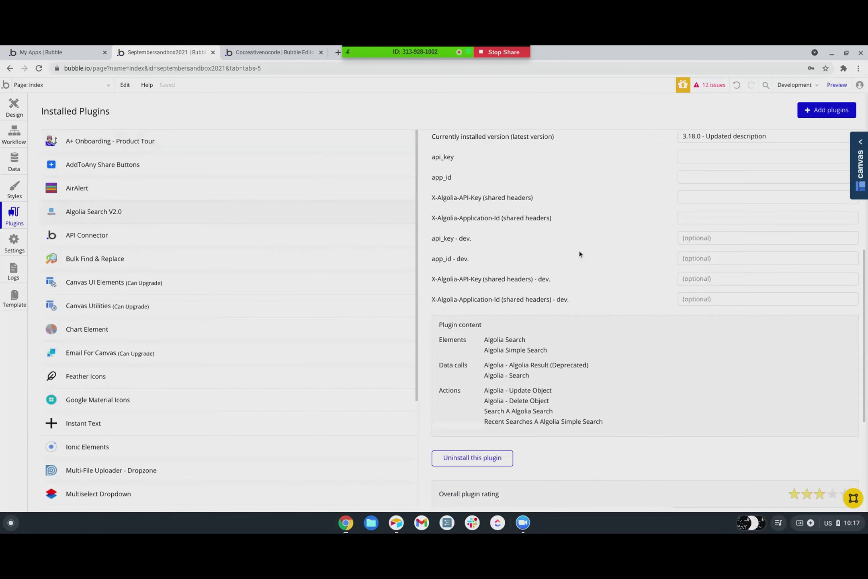
{"action": "scroll", "coordinate": [578, 253], "scroll_direction": "up", "scroll_amount": 2}
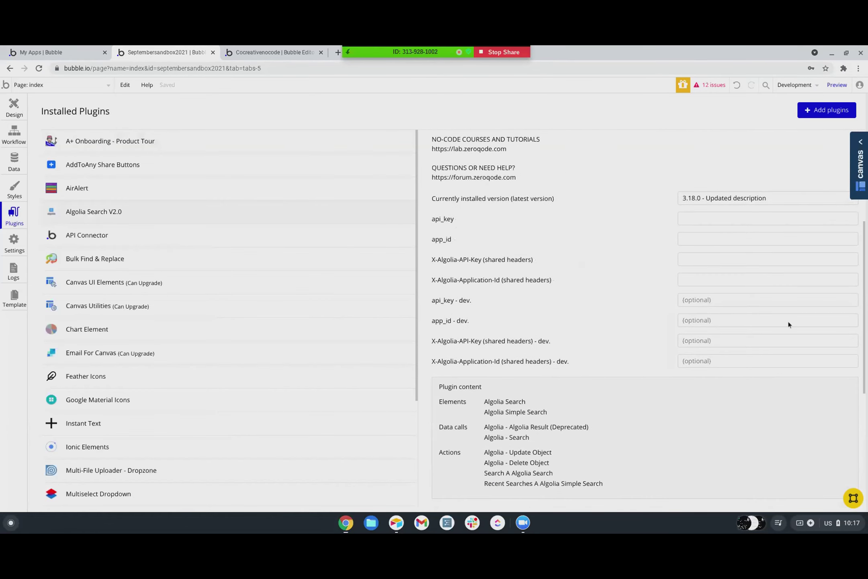
{"action": "scroll", "coordinate": [632, 286], "scroll_direction": "down", "scroll_amount": 3}
{"action": "scroll", "coordinate": [632, 289], "scroll_direction": "down", "scroll_amount": 3}
{"action": "scroll", "coordinate": [631, 285], "scroll_direction": "up", "scroll_amount": 10}
{"action": "scroll", "coordinate": [632, 285], "scroll_direction": "up", "scroll_amount": 2}
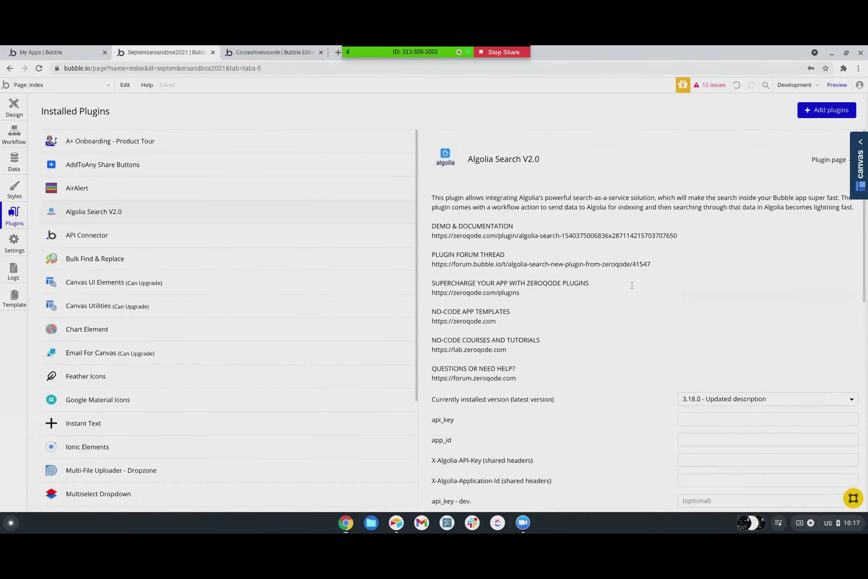
{"action": "scroll", "coordinate": [632, 285], "scroll_direction": "down", "scroll_amount": 1}
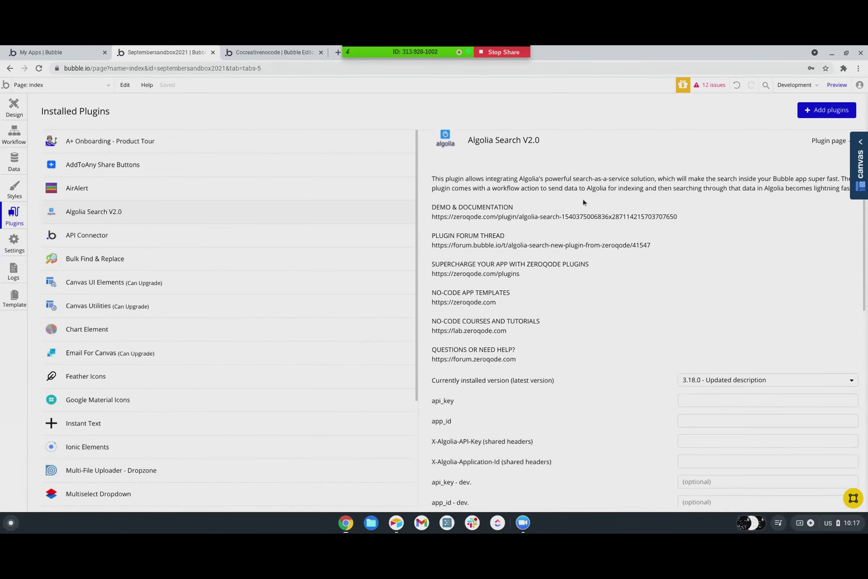
{"action": "scroll", "coordinate": [527, 313], "scroll_direction": "down", "scroll_amount": 1}
{"action": "scroll", "coordinate": [556, 307], "scroll_direction": "up", "scroll_amount": 2}
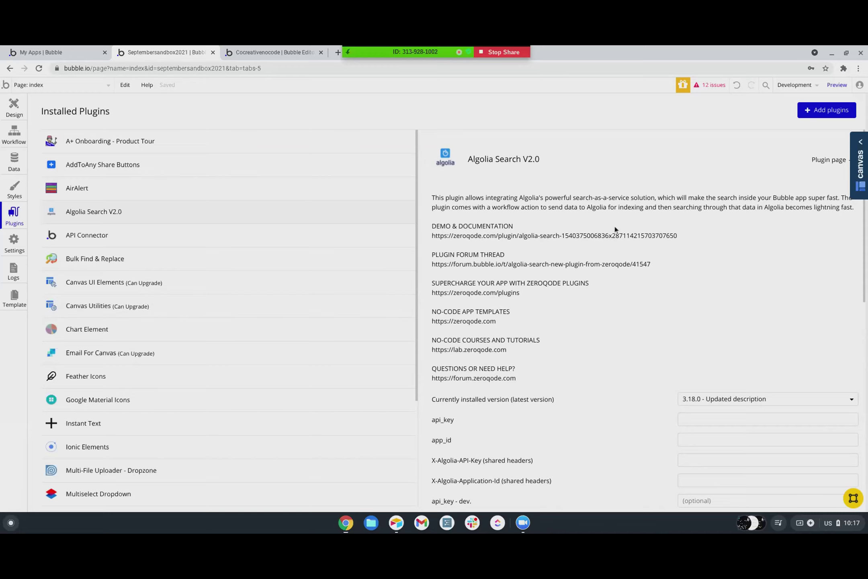
{"action": "scroll", "coordinate": [604, 281], "scroll_direction": "down", "scroll_amount": 3}
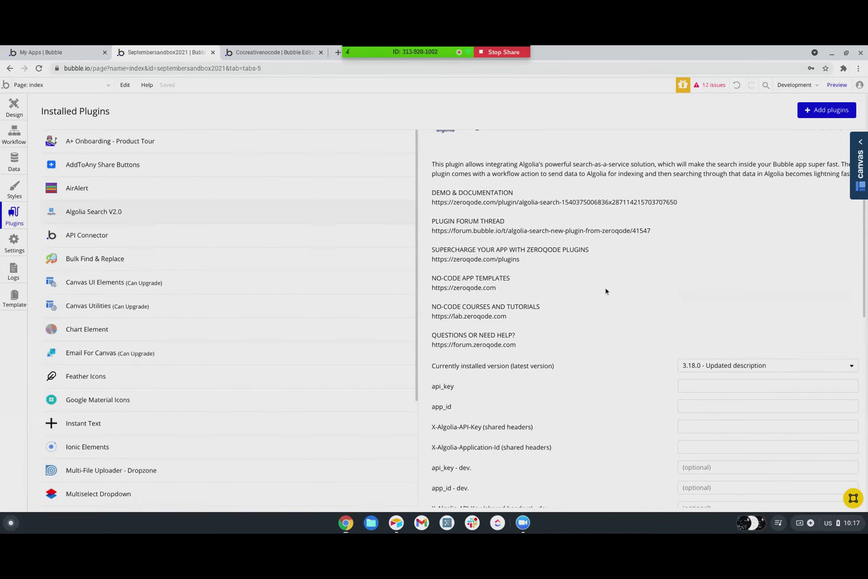
{"action": "scroll", "coordinate": [606, 290], "scroll_direction": "up", "scroll_amount": 3}
{"action": "scroll", "coordinate": [605, 288], "scroll_direction": "down", "scroll_amount": 1}
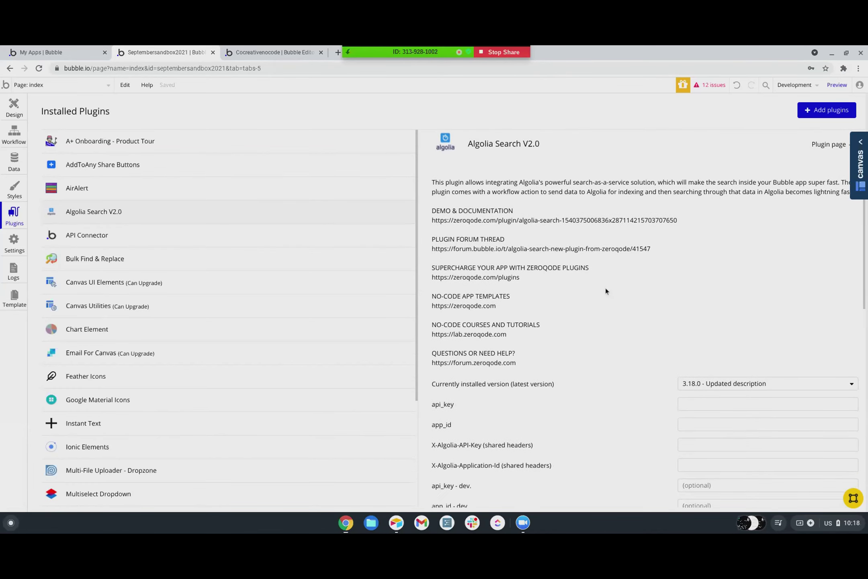
{"action": "scroll", "coordinate": [605, 288], "scroll_direction": "down", "scroll_amount": 9}
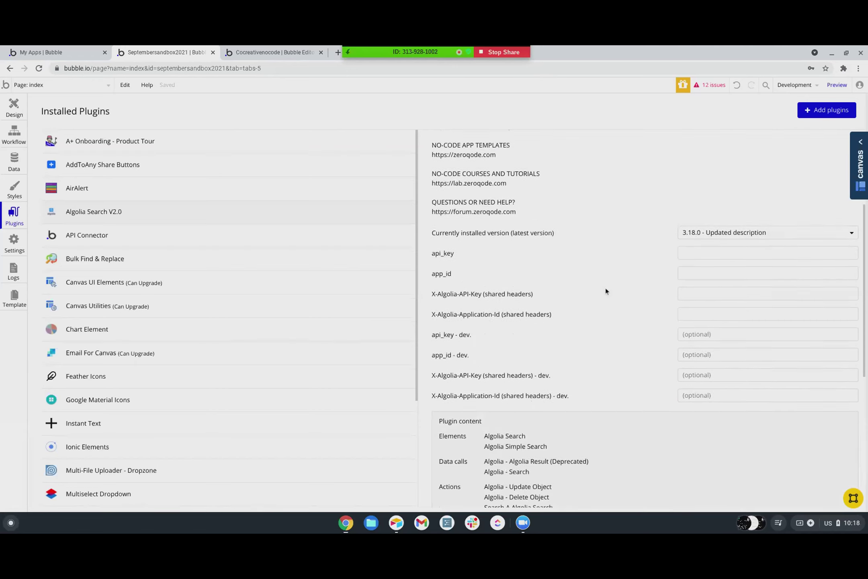
{"action": "scroll", "coordinate": [606, 290], "scroll_direction": "down", "scroll_amount": 8}
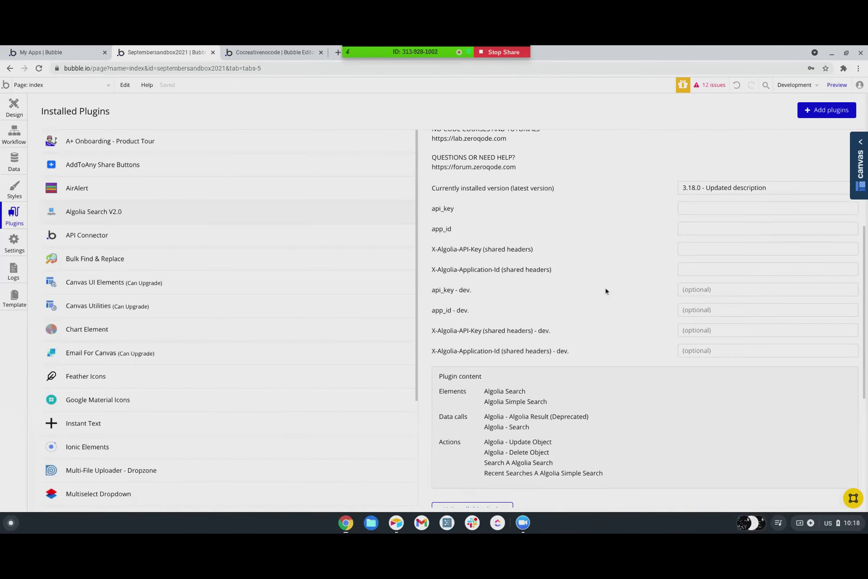
{"action": "scroll", "coordinate": [605, 290], "scroll_direction": "down", "scroll_amount": 6}
{"action": "scroll", "coordinate": [606, 290], "scroll_direction": "up", "scroll_amount": 15}
{"action": "scroll", "coordinate": [606, 289], "scroll_direction": "up", "scroll_amount": 10}
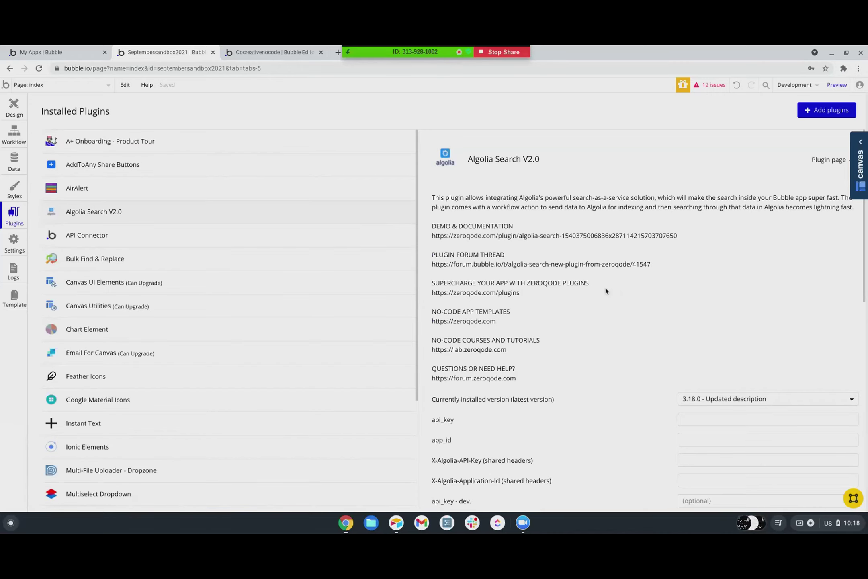
{"action": "scroll", "coordinate": [605, 289], "scroll_direction": "down", "scroll_amount": 2}
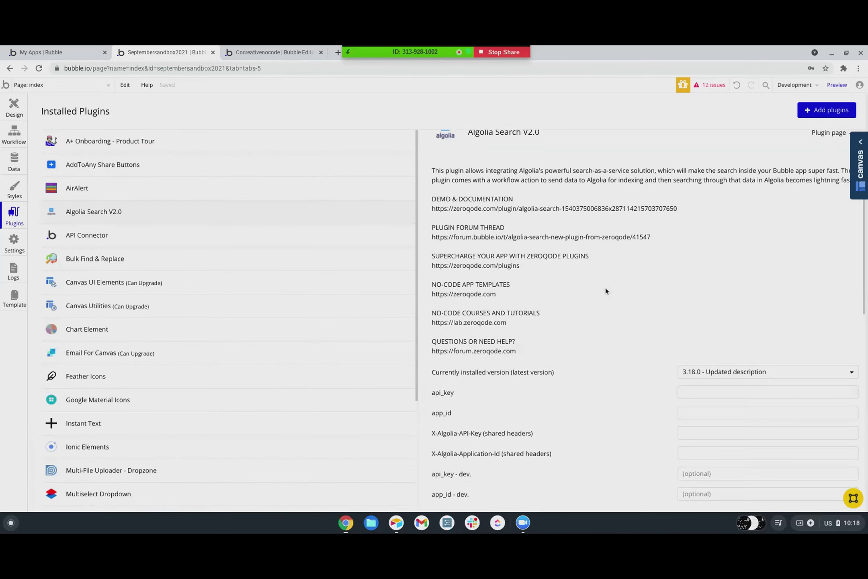
{"action": "scroll", "coordinate": [606, 290], "scroll_direction": "down", "scroll_amount": 1}
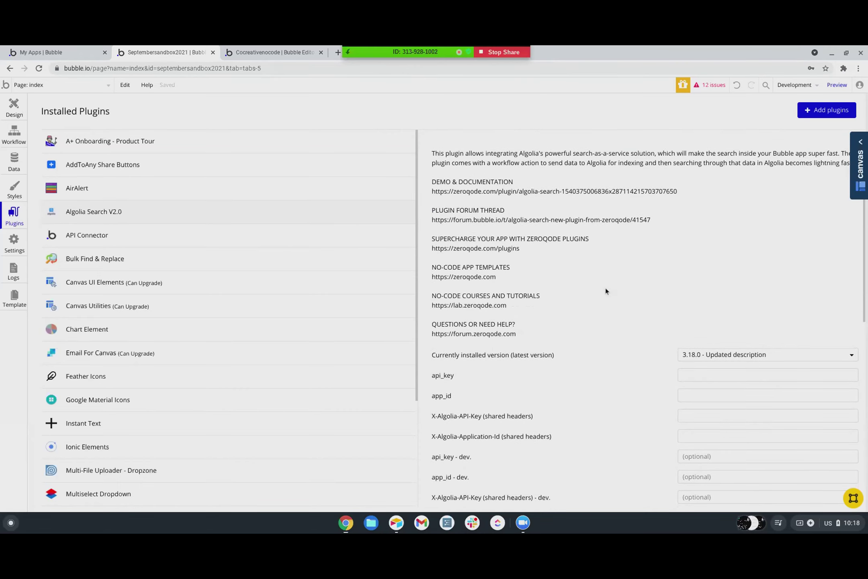
{"action": "scroll", "coordinate": [605, 290], "scroll_direction": "up", "scroll_amount": 2}
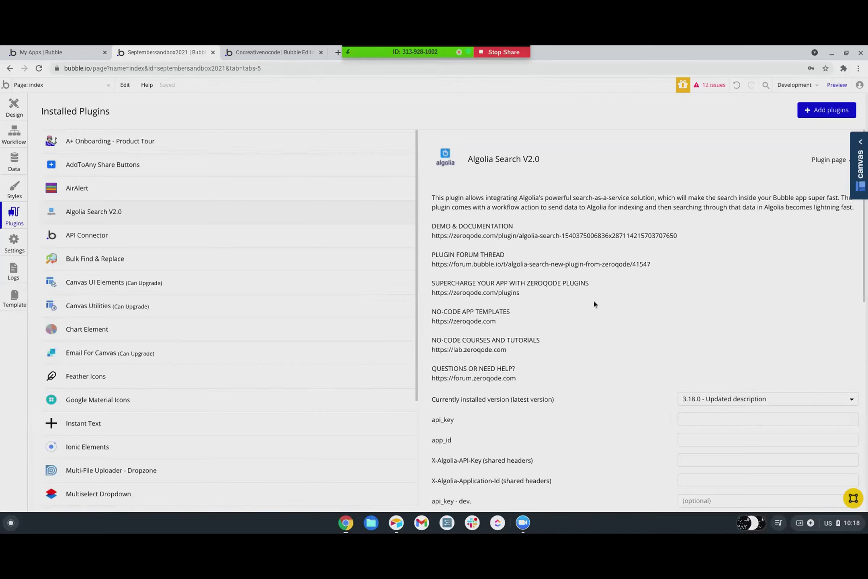
{"action": "scroll", "coordinate": [592, 314], "scroll_direction": "down", "scroll_amount": 1}
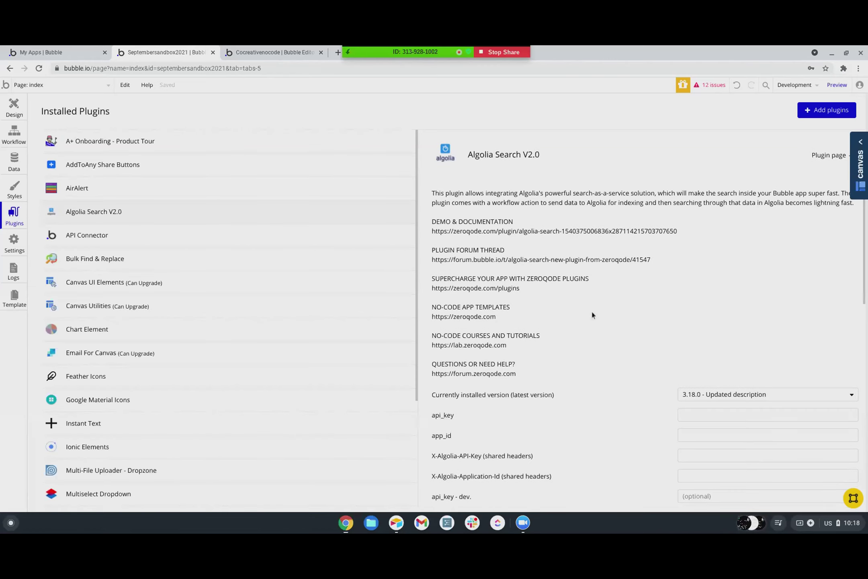
{"action": "scroll", "coordinate": [592, 313], "scroll_direction": "down", "scroll_amount": 1}
{"action": "scroll", "coordinate": [592, 310], "scroll_direction": "down", "scroll_amount": 1}
{"action": "scroll", "coordinate": [591, 311], "scroll_direction": "up", "scroll_amount": 2}
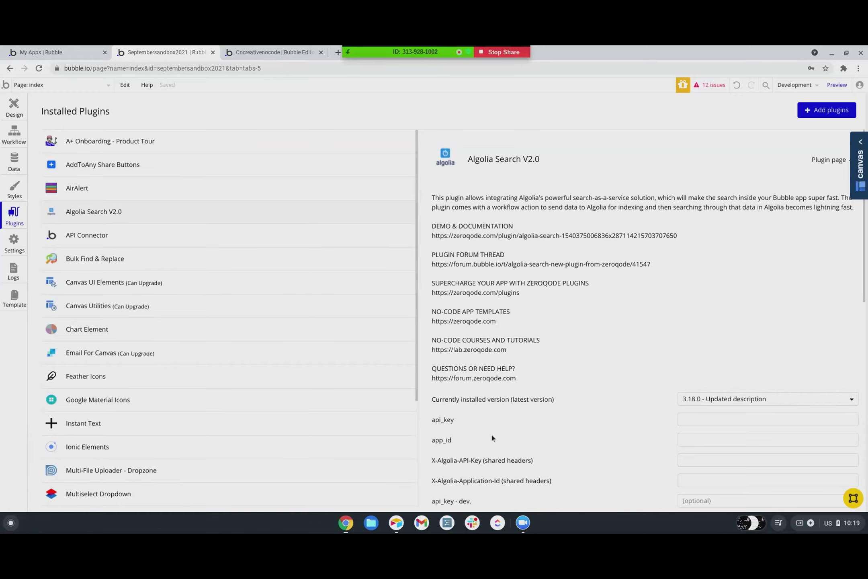
{"action": "scroll", "coordinate": [515, 330], "scroll_direction": "down", "scroll_amount": 7}
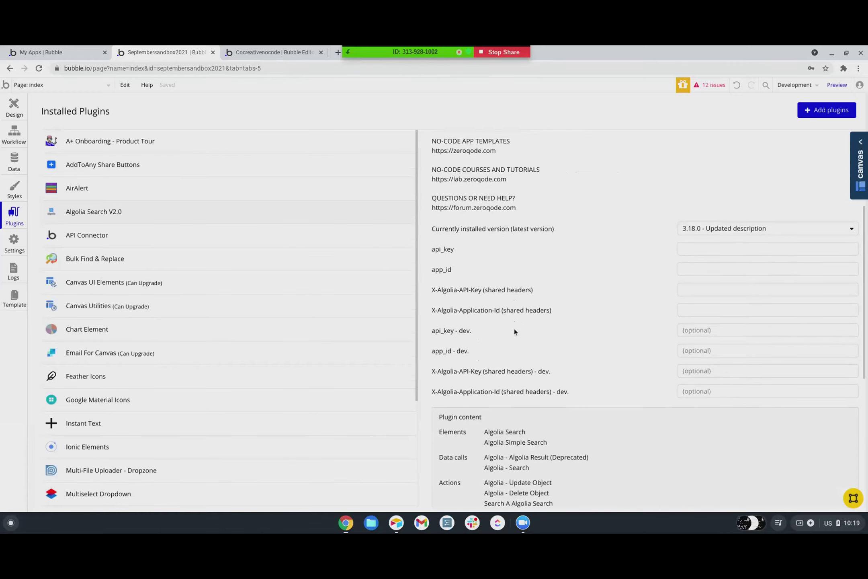
{"action": "scroll", "coordinate": [514, 332], "scroll_direction": "down", "scroll_amount": 4}
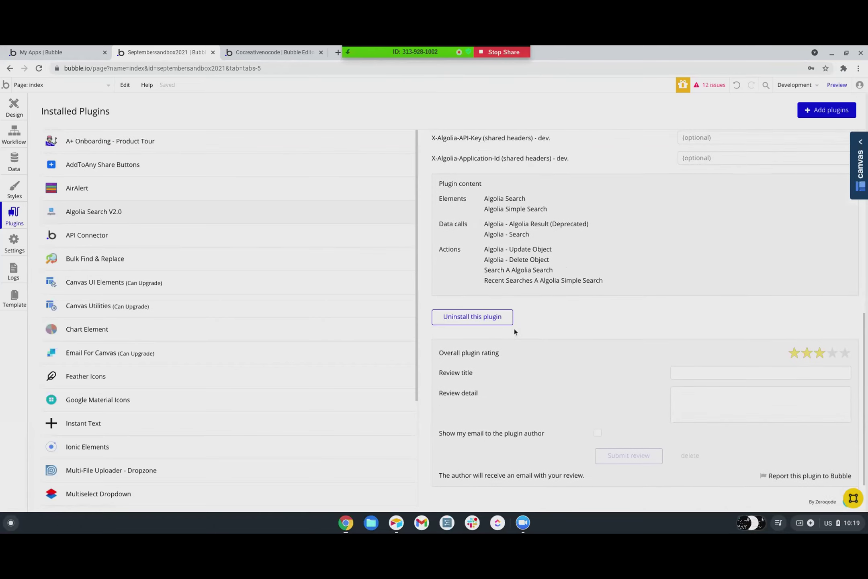
{"action": "scroll", "coordinate": [514, 329], "scroll_direction": "up", "scroll_amount": 10}
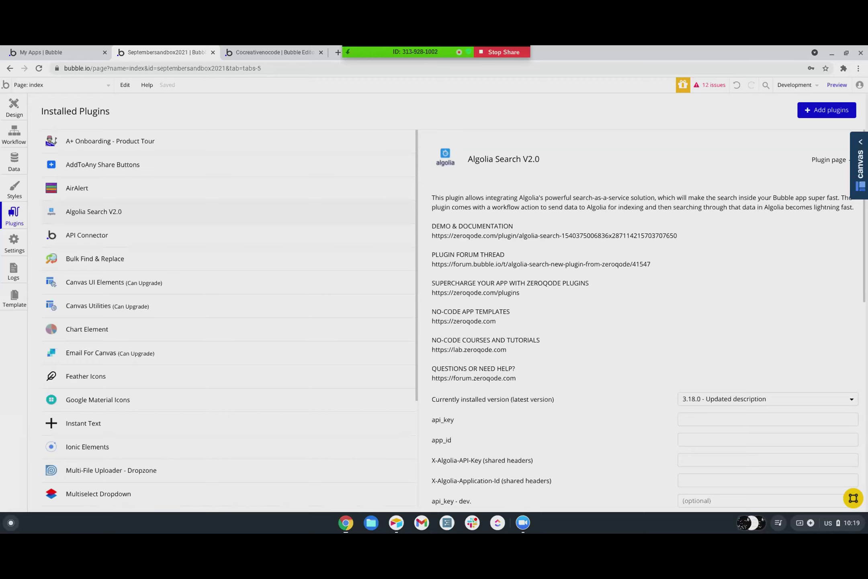
{"action": "left_click", "coordinate": [829, 160]}
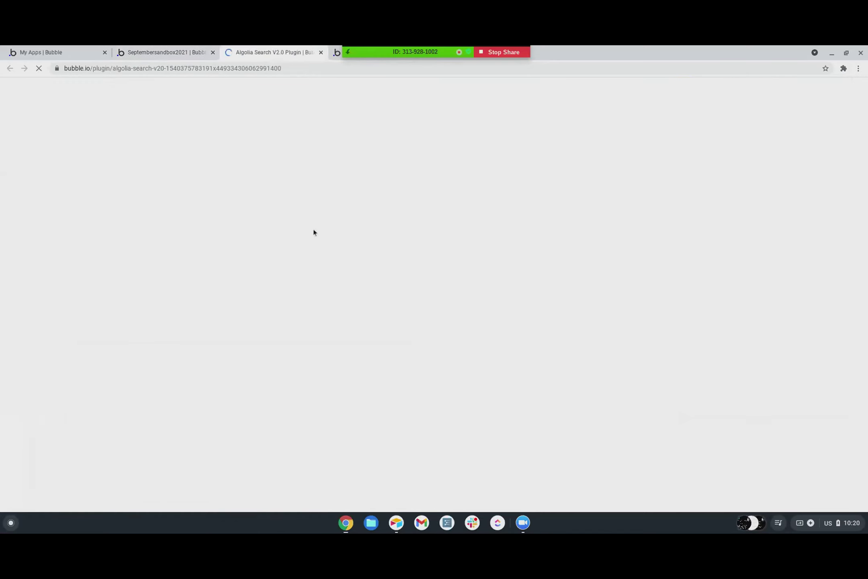
- Follow the Algolia Search V2.0 plugin page's DEMO & DOCUMENTATION link to Zeroqode's site
{"action": "scroll", "coordinate": [265, 322], "scroll_direction": "down", "scroll_amount": 4}
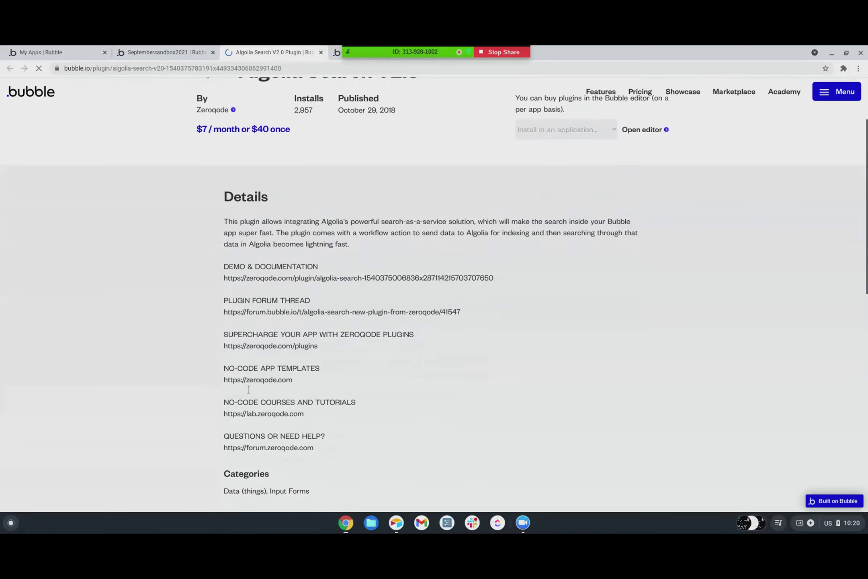
{"action": "left_click", "coordinate": [289, 257]}
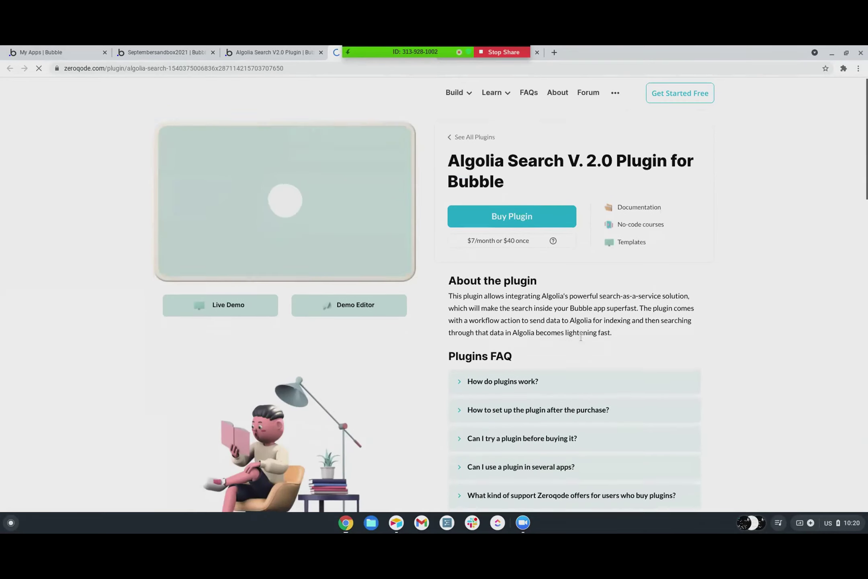
- Read Zeroqode's Algolia plugin description and FAQ, then return to the bubble.io Algolia Search V2.0 listing
{"action": "scroll", "coordinate": [580, 335], "scroll_direction": "down", "scroll_amount": 2}
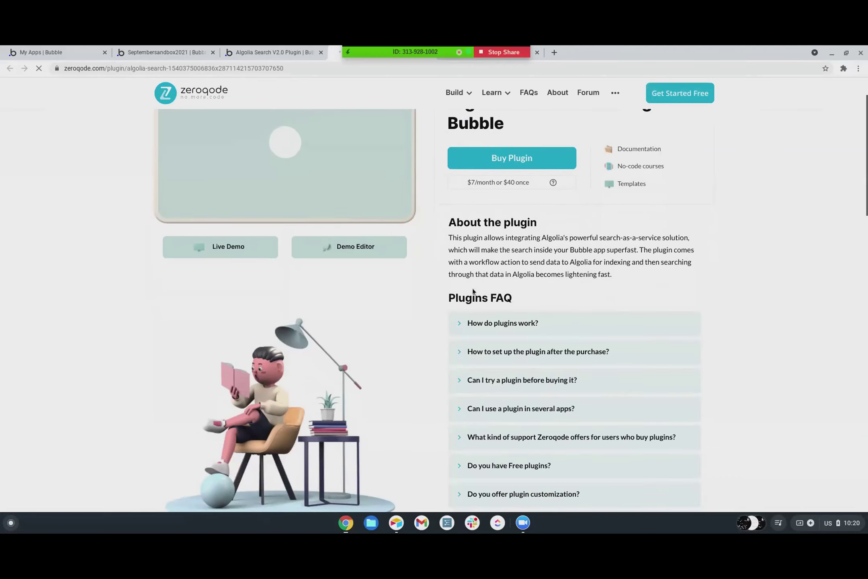
{"action": "scroll", "coordinate": [607, 283], "scroll_direction": "down", "scroll_amount": 2}
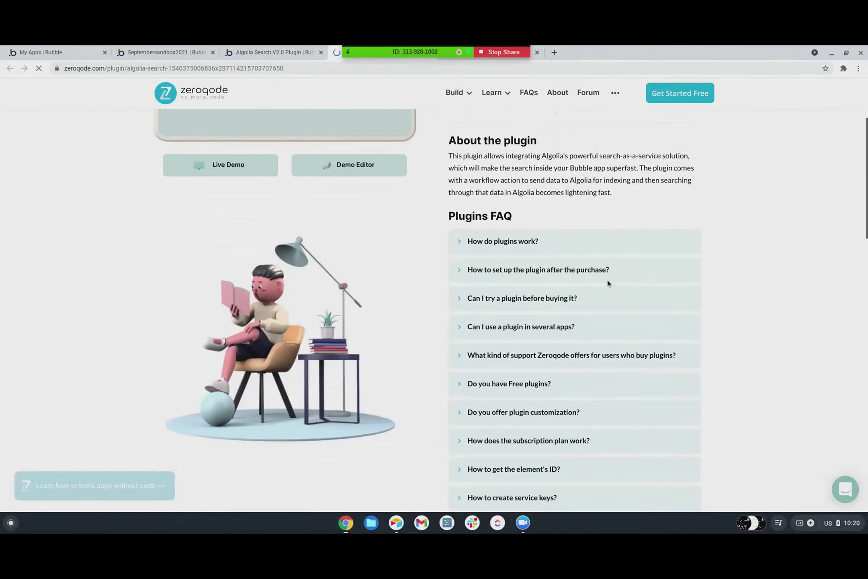
{"action": "scroll", "coordinate": [607, 283], "scroll_direction": "down", "scroll_amount": 3}
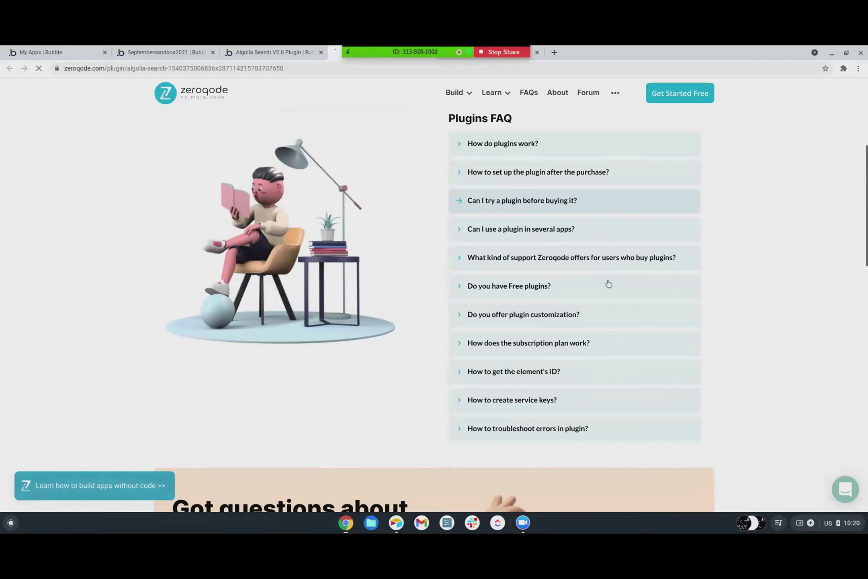
{"action": "scroll", "coordinate": [608, 283], "scroll_direction": "down", "scroll_amount": 2}
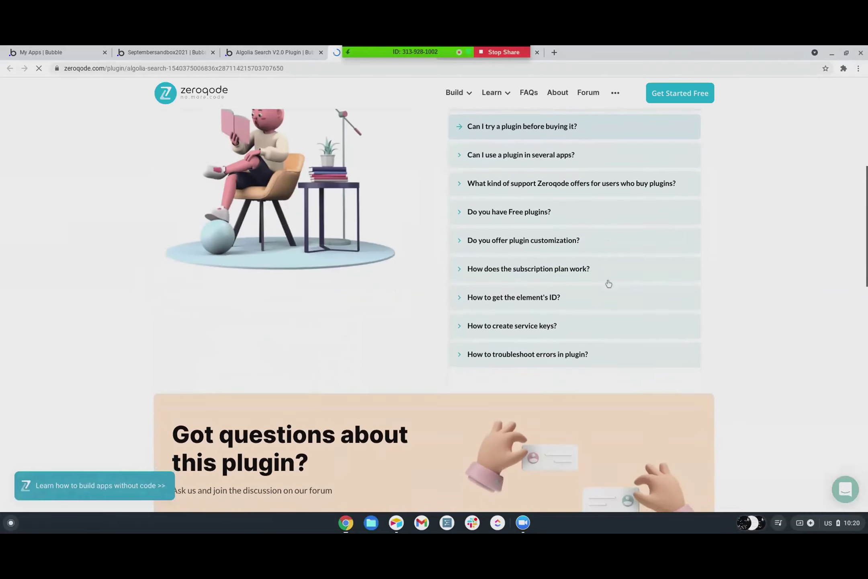
{"action": "scroll", "coordinate": [608, 284], "scroll_direction": "down", "scroll_amount": 2}
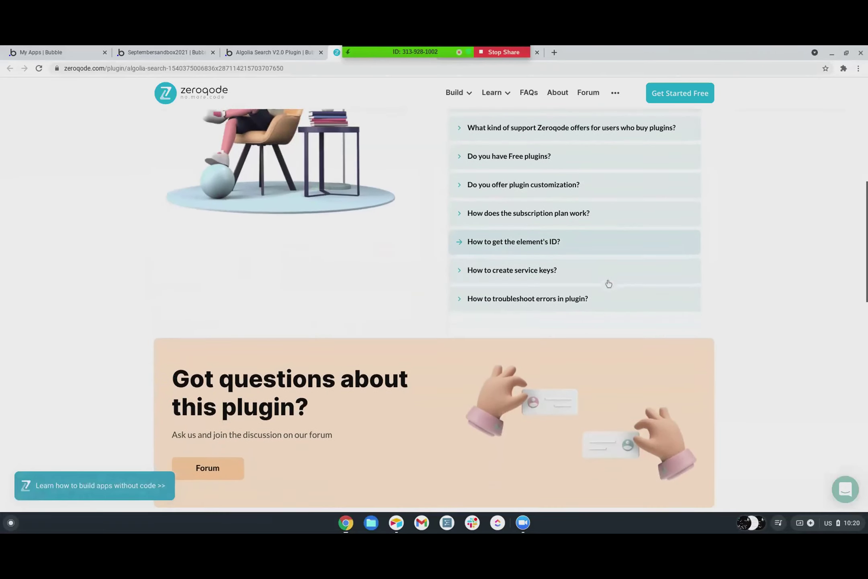
{"action": "scroll", "coordinate": [609, 283], "scroll_direction": "down", "scroll_amount": 2}
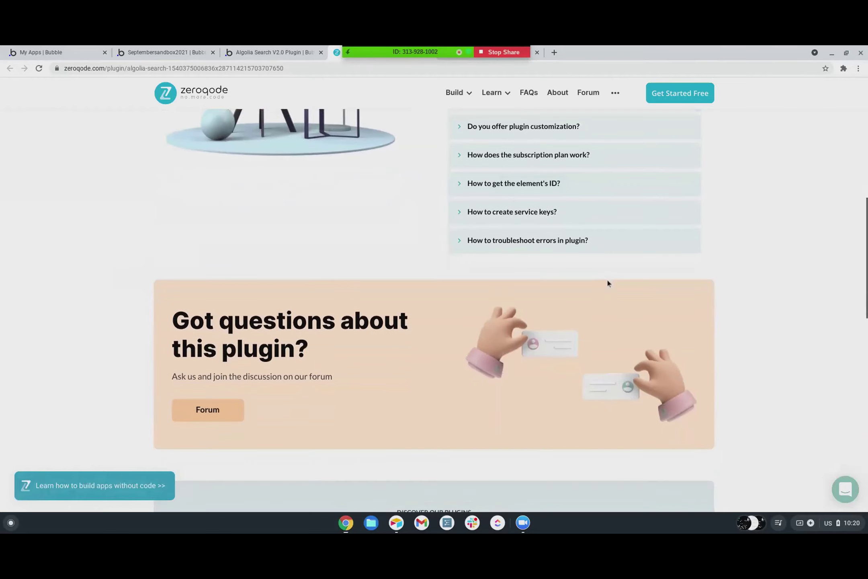
{"action": "scroll", "coordinate": [608, 283], "scroll_direction": "up", "scroll_amount": 12}
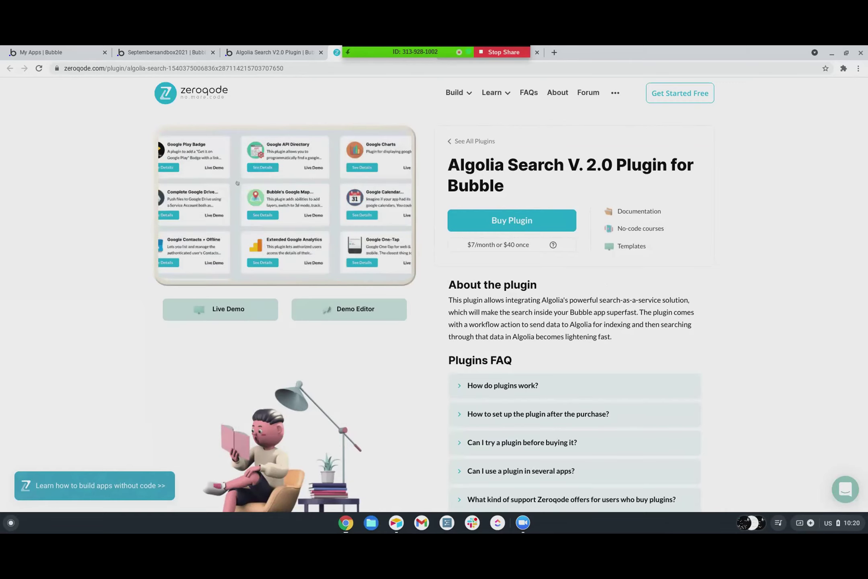
{"action": "scroll", "coordinate": [560, 327], "scroll_direction": "down", "scroll_amount": 2}
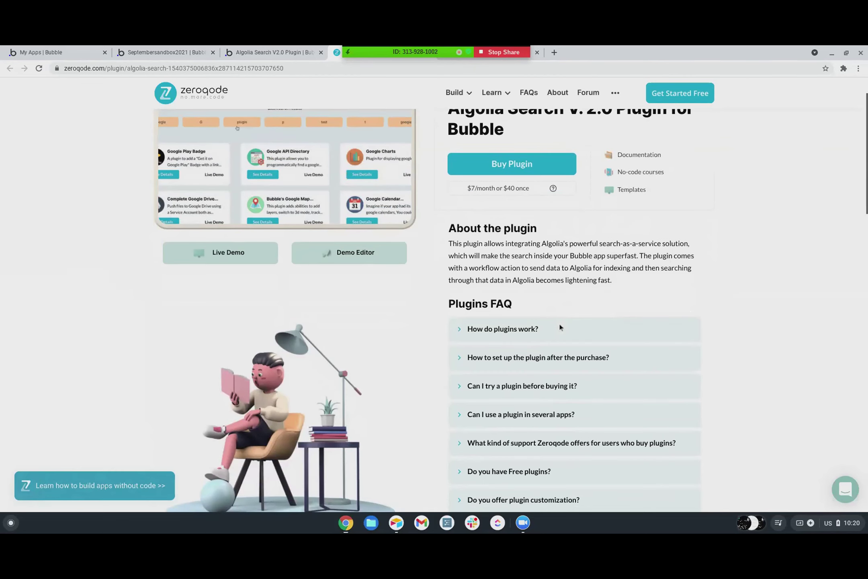
{"action": "scroll", "coordinate": [560, 328], "scroll_direction": "down", "scroll_amount": 1}
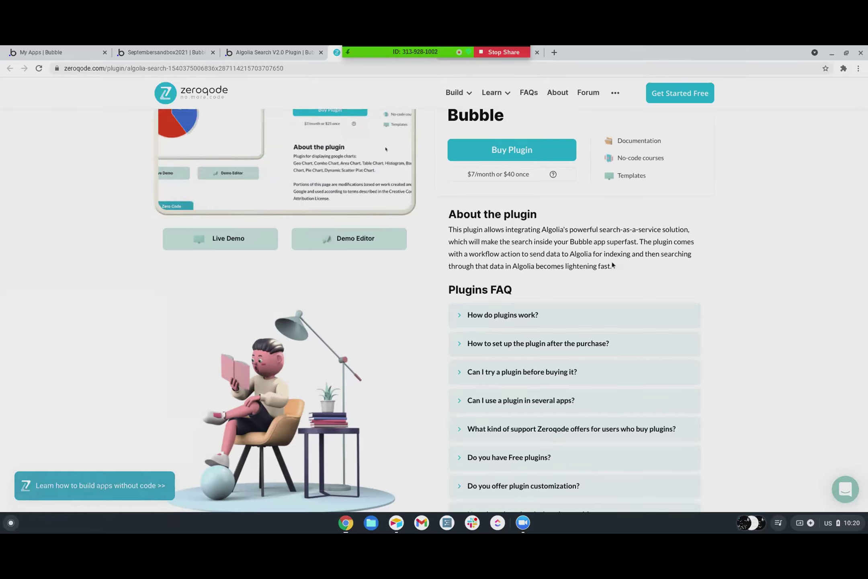
{"action": "scroll", "coordinate": [590, 368], "scroll_direction": "down", "scroll_amount": 1}
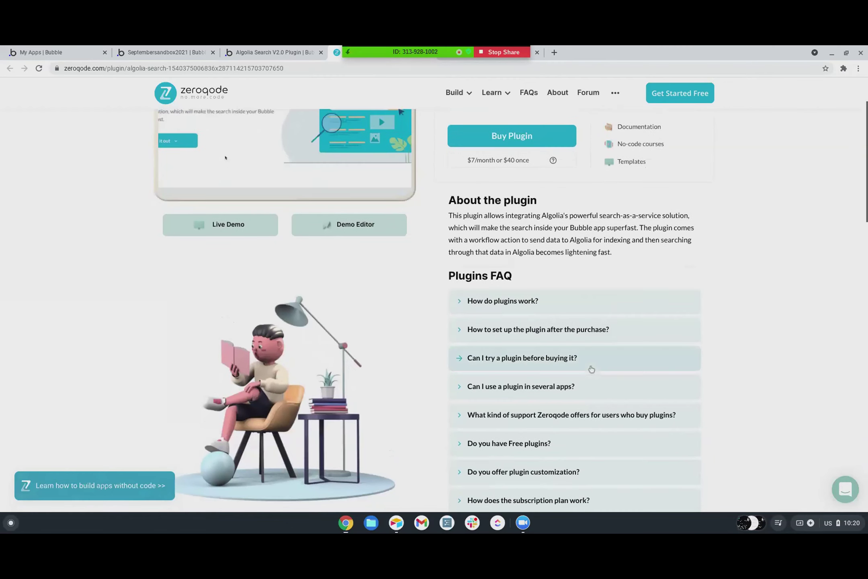
{"action": "scroll", "coordinate": [591, 369], "scroll_direction": "up", "scroll_amount": 2}
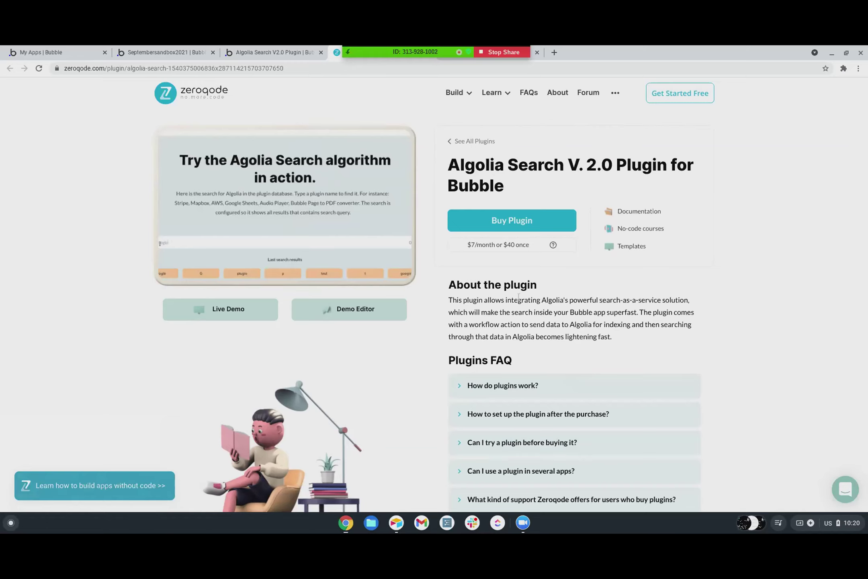
{"action": "left_click", "coordinate": [254, 51]}
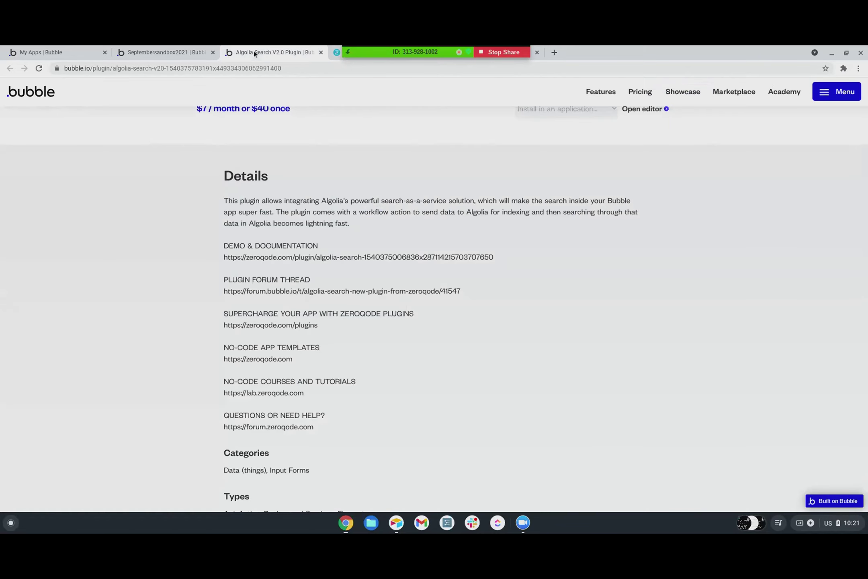
- Return to the Septembersandbox2021 editor to view Algolia Search V2.0's empty api_key and app_id fields
{"action": "left_click", "coordinate": [177, 54]}
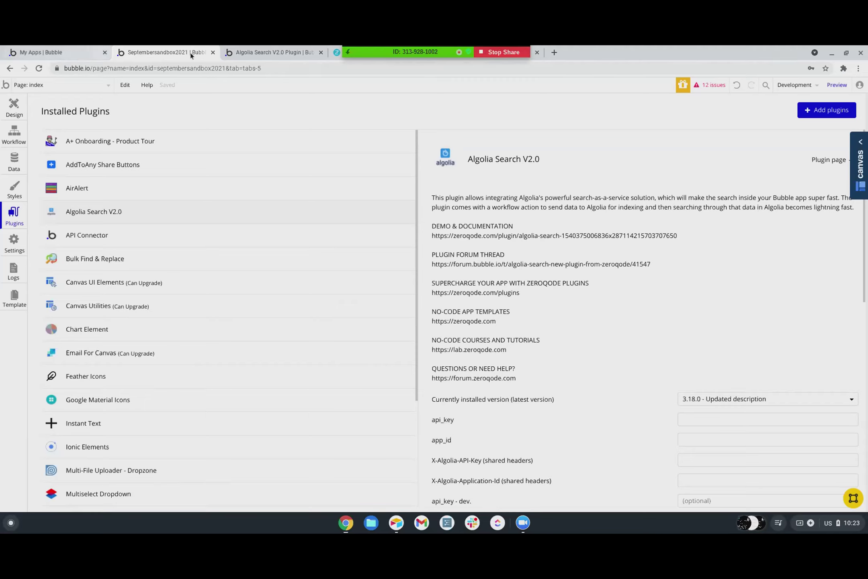
- Close the Algolia marketplace and Zeroqode plugin tabs
{"action": "left_click", "coordinate": [285, 52]}
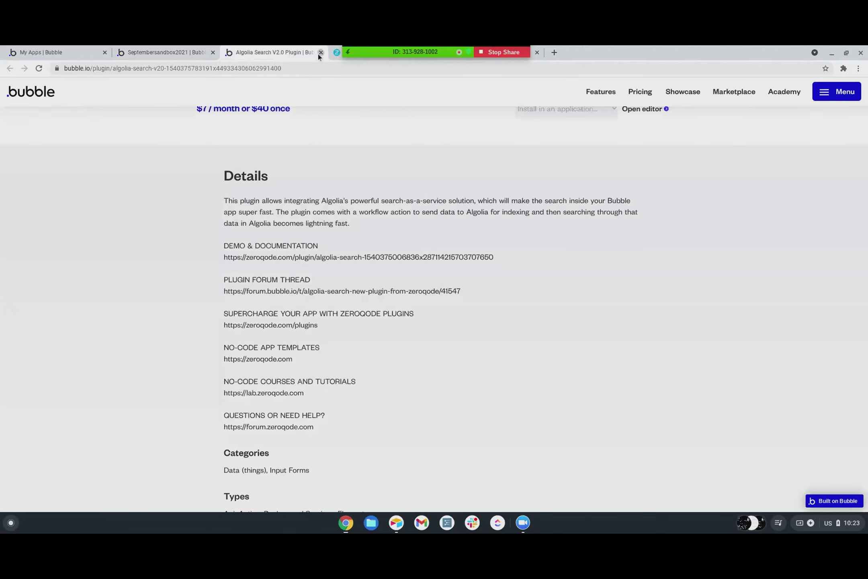
{"action": "left_click", "coordinate": [320, 53]}
{"action": "left_click", "coordinate": [321, 53]}
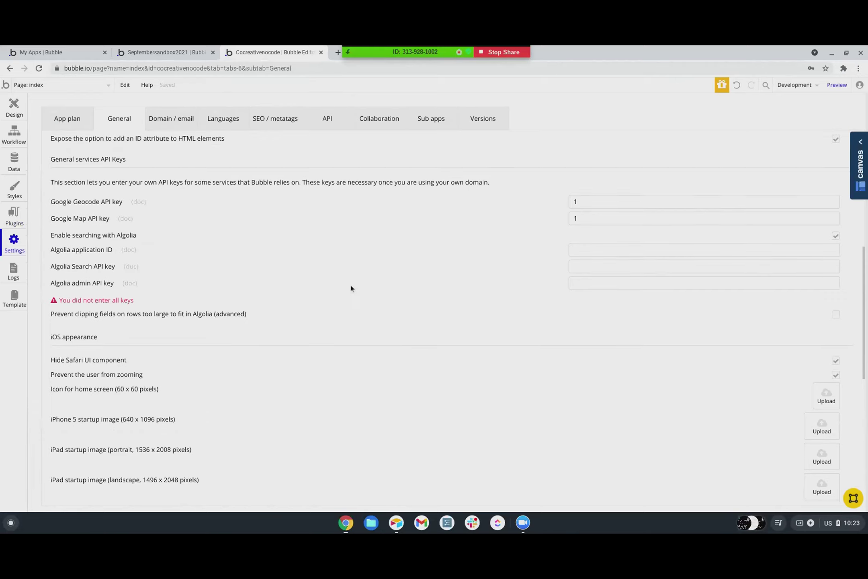
- Uncheck 'Enable searching with Algolia' in the app's general settings
{"action": "scroll", "coordinate": [351, 284], "scroll_direction": "down", "scroll_amount": 1}
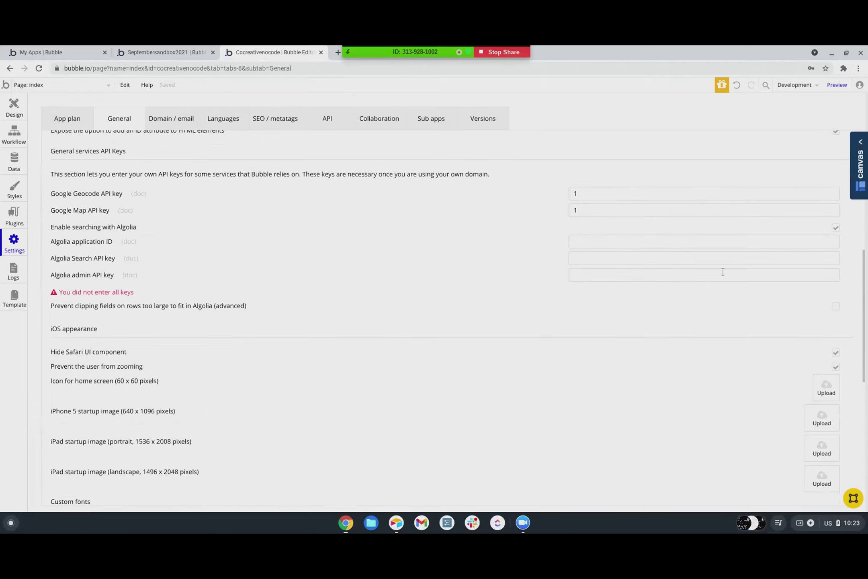
{"action": "left_click", "coordinate": [835, 227]}
{"action": "scroll", "coordinate": [495, 116], "scroll_direction": "up", "scroll_amount": 3}
{"action": "scroll", "coordinate": [495, 116], "scroll_direction": "up", "scroll_amount": 3}
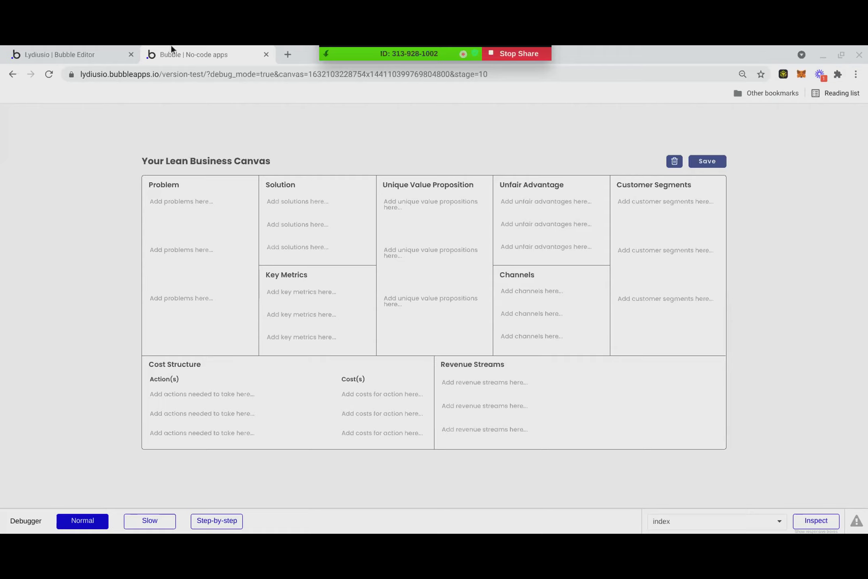
- Go back to Step #1 in preview, cancel the canvas, then view All Canvas app data
{"action": "left_click", "coordinate": [16, 78]}
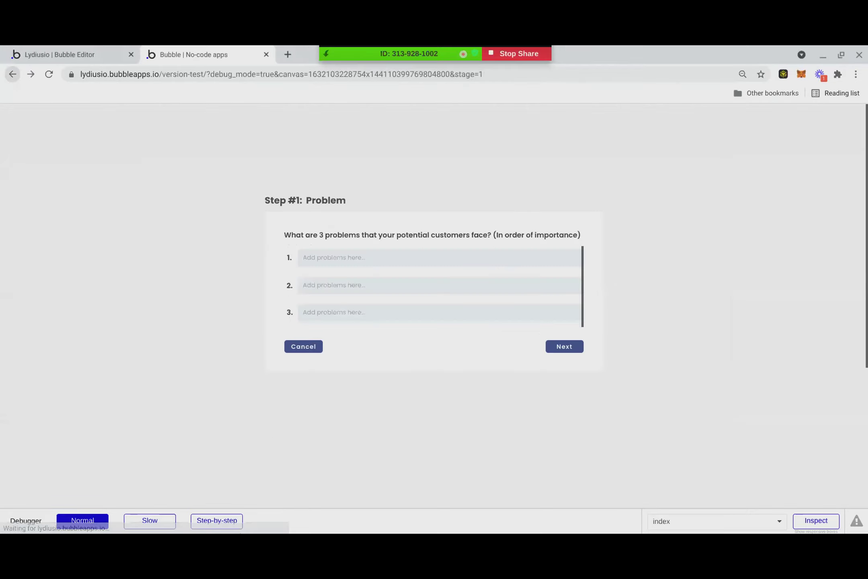
{"action": "left_click", "coordinate": [295, 349]}
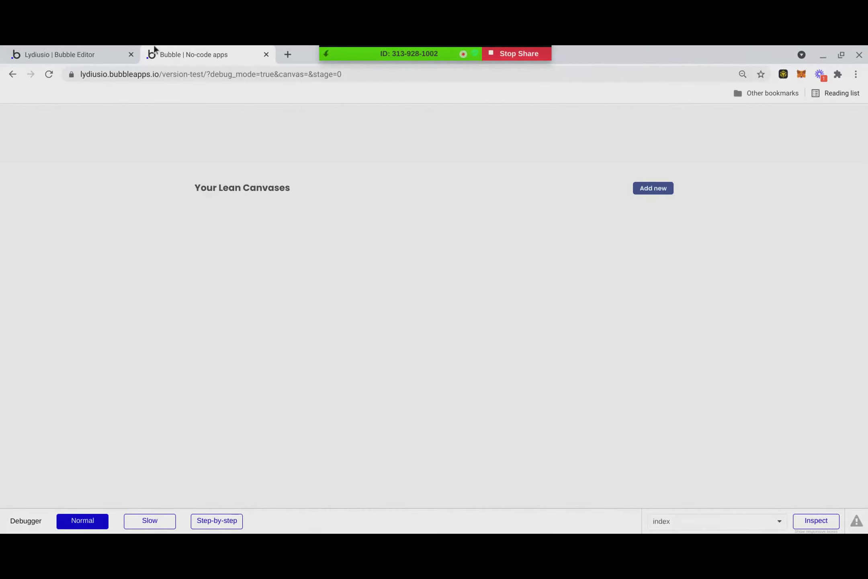
{"action": "left_click", "coordinate": [111, 47]}
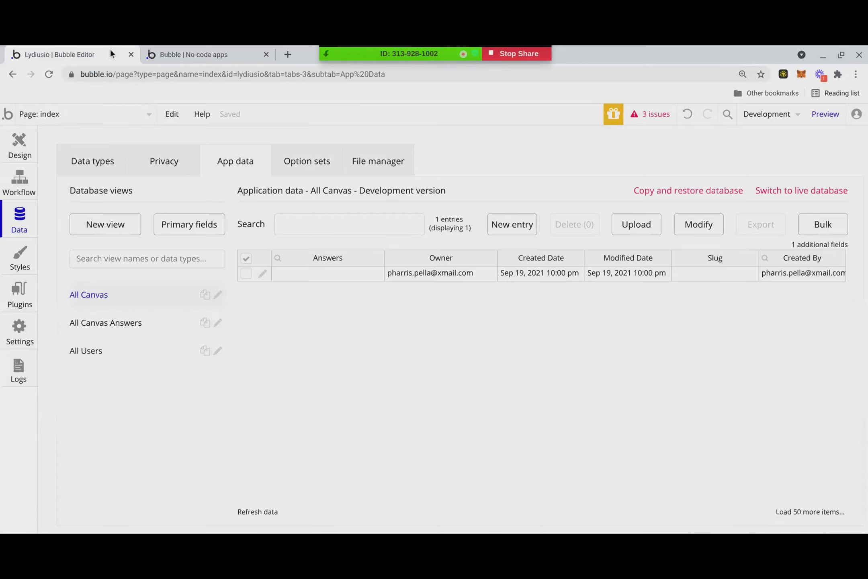
- Open the cancel_canvas backend workflow and inspect its Step 1, which deletes the canvas's Answers
{"action": "left_click", "coordinate": [20, 142]}
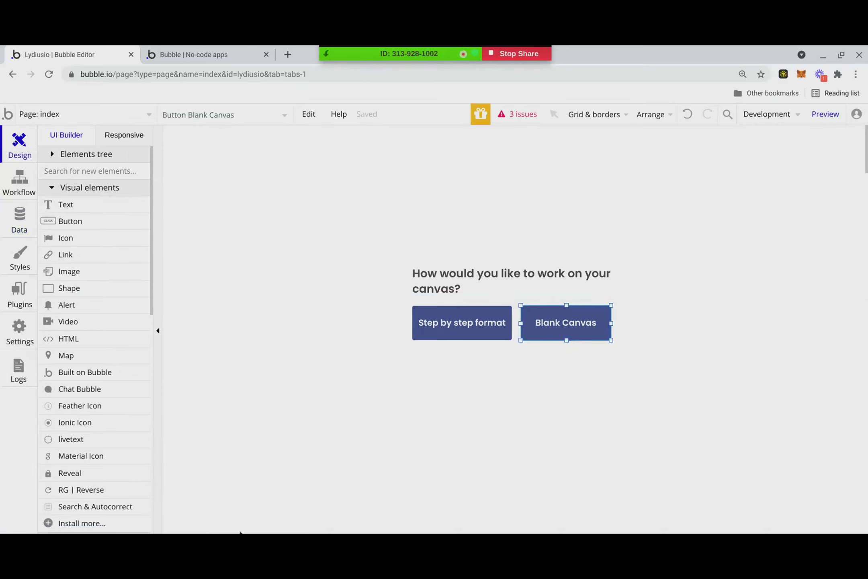
{"action": "left_click", "coordinate": [89, 116]}
{"action": "left_click", "coordinate": [37, 268]}
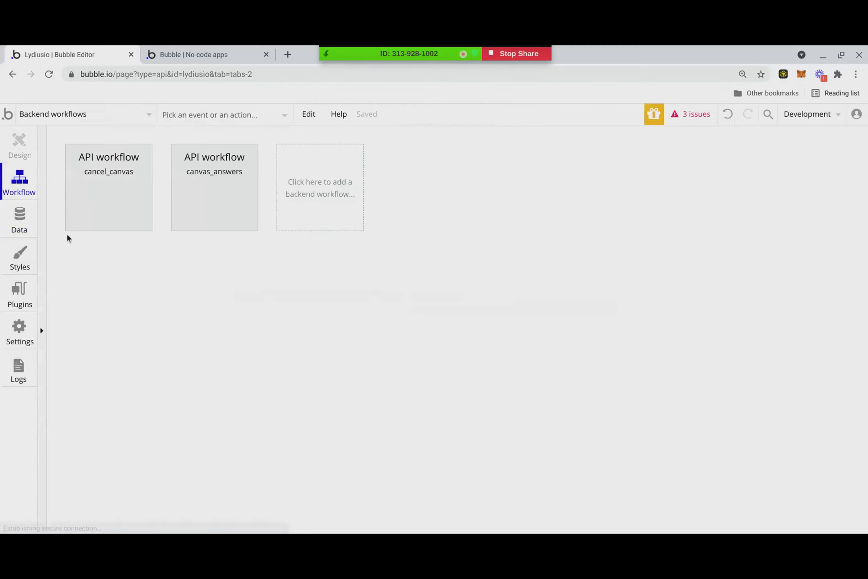
{"action": "left_click", "coordinate": [103, 188]}
{"action": "left_click_drag", "start_coordinate": [532, 345], "coordinate": [485, 163]}
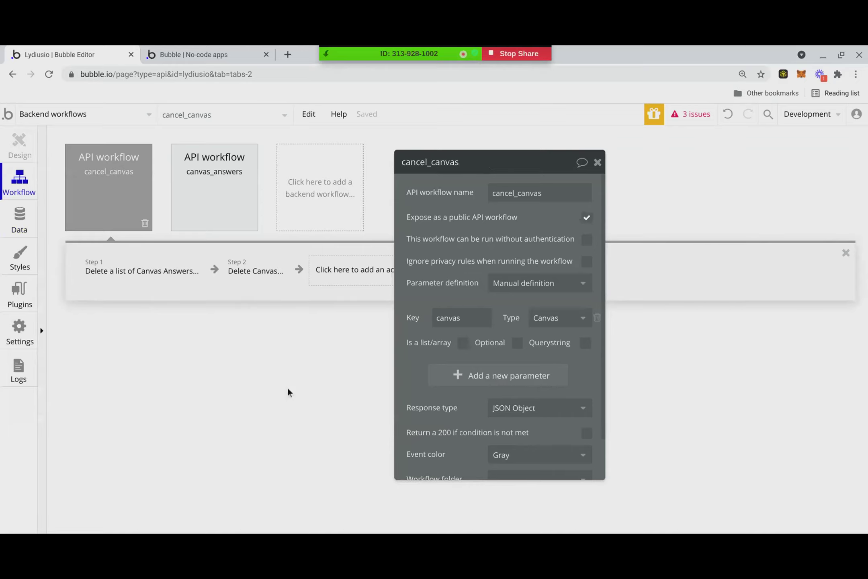
{"action": "left_click", "coordinate": [136, 281]}
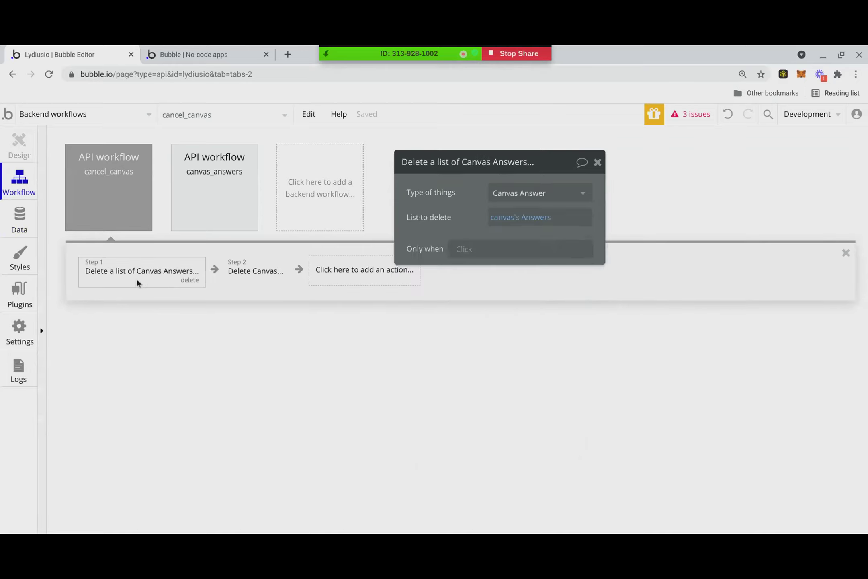
{"action": "left_click", "coordinate": [111, 223]}
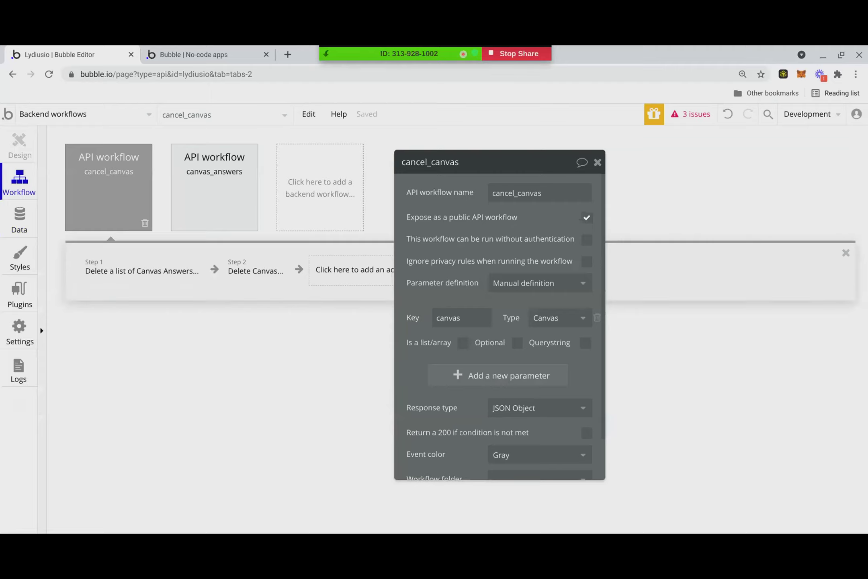
{"action": "left_click", "coordinate": [159, 271]}
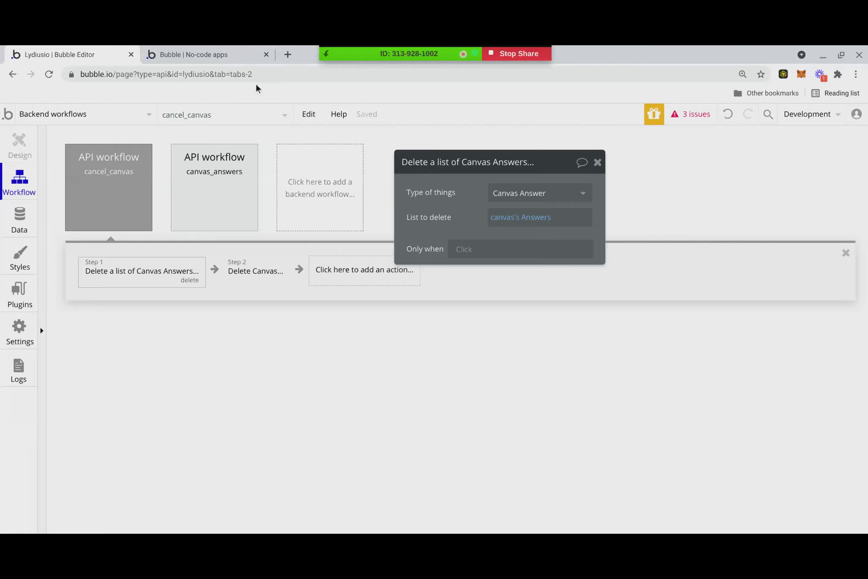
- In preview, add a new Step by step canvas, cancel it on Step #1, then return to the editor
{"action": "left_click", "coordinate": [178, 47]}
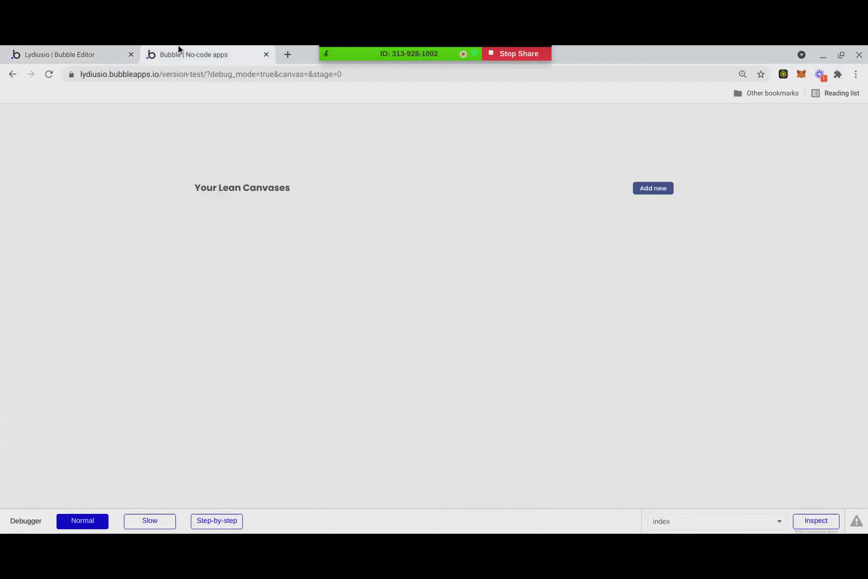
{"action": "left_click", "coordinate": [670, 190]}
{"action": "left_click", "coordinate": [418, 282]}
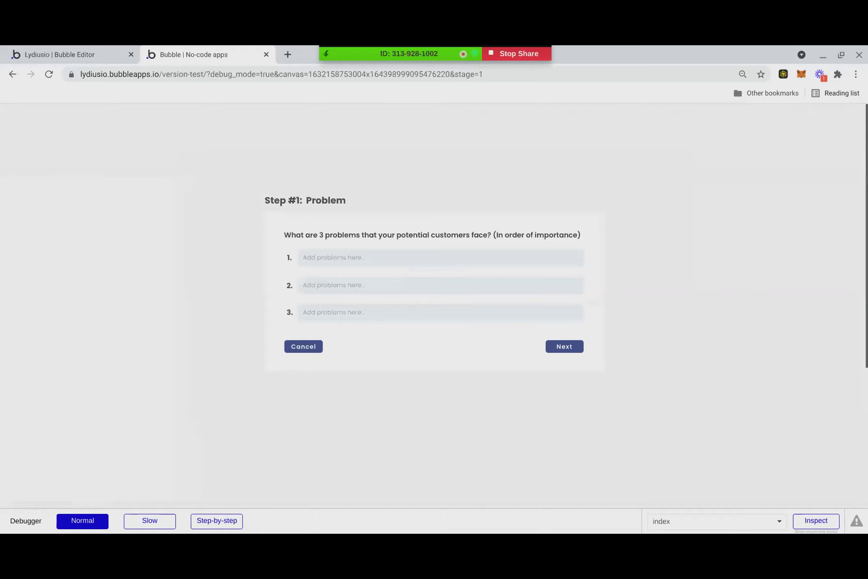
{"action": "left_click", "coordinate": [312, 347]}
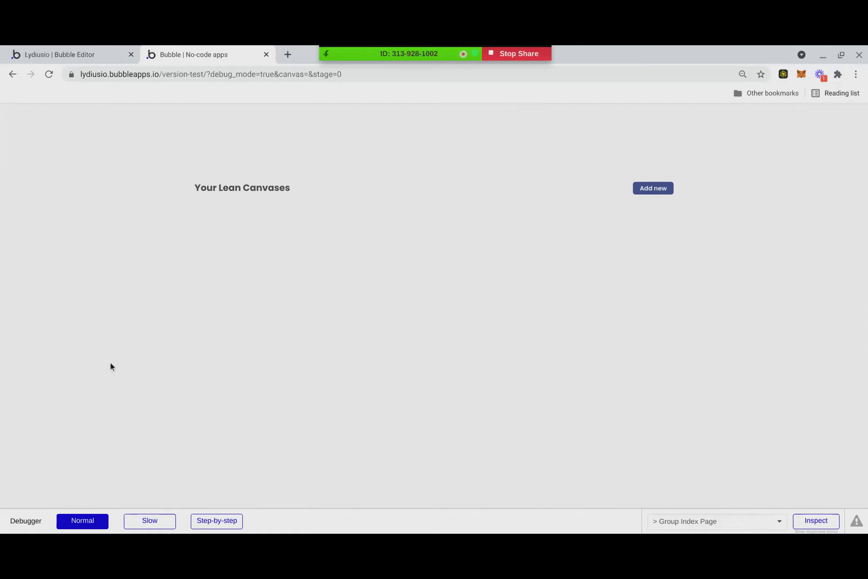
{"action": "left_click", "coordinate": [98, 47]}
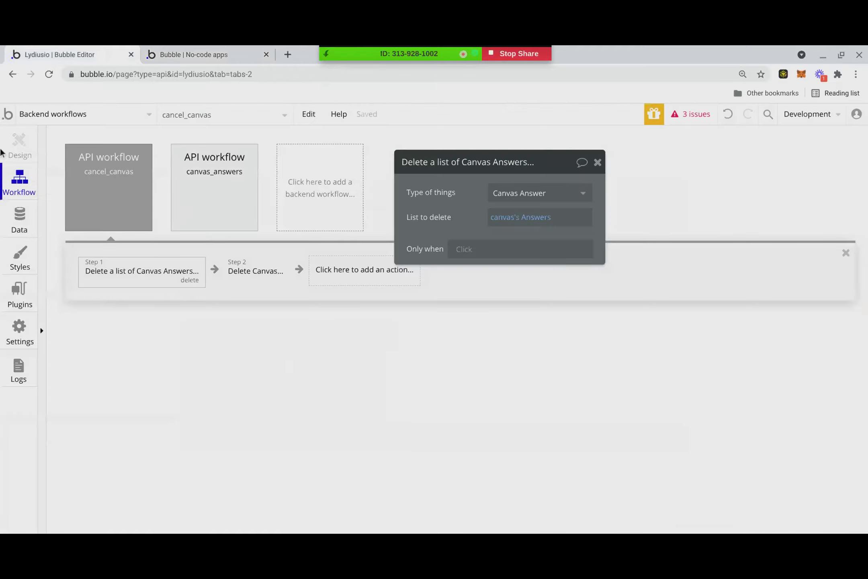
- On the index page design, open RepeatingGroup Canvas Cards' Canvas search constrained to Owner = Current User
{"action": "left_click", "coordinate": [30, 121]}
{"action": "left_click", "coordinate": [40, 153]}
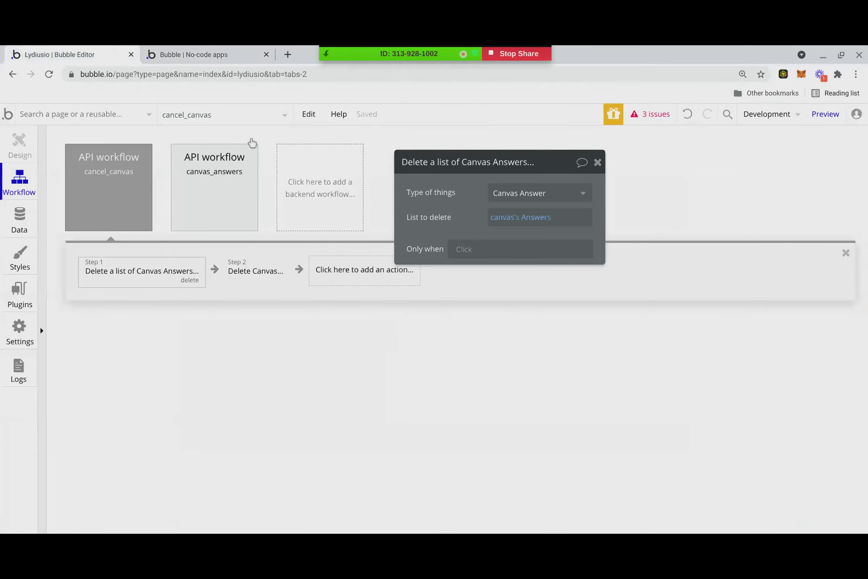
{"action": "left_click", "coordinate": [21, 139]}
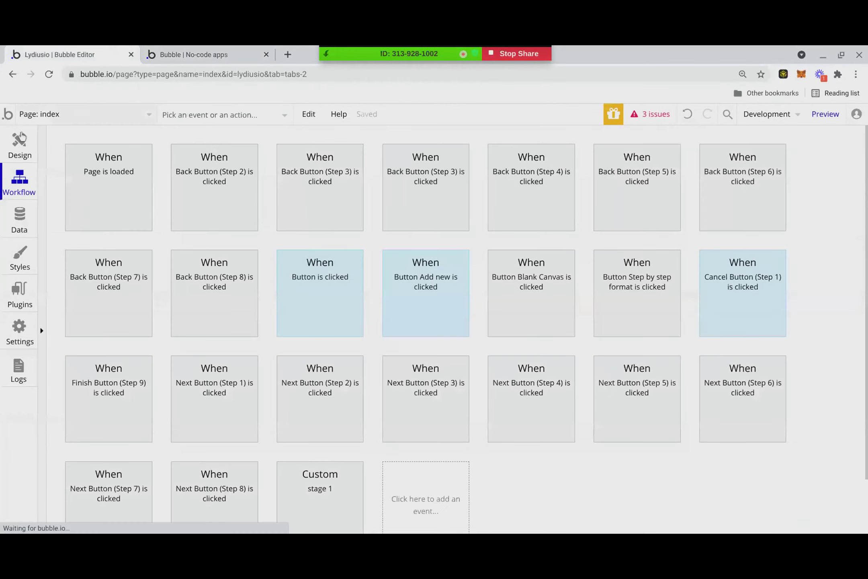
{"action": "left_click", "coordinate": [187, 117]}
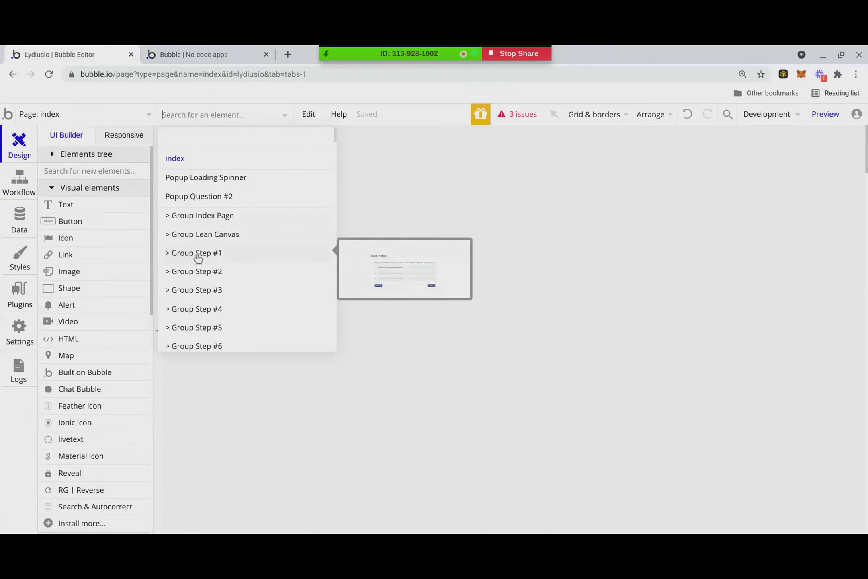
{"action": "left_click", "coordinate": [208, 220]}
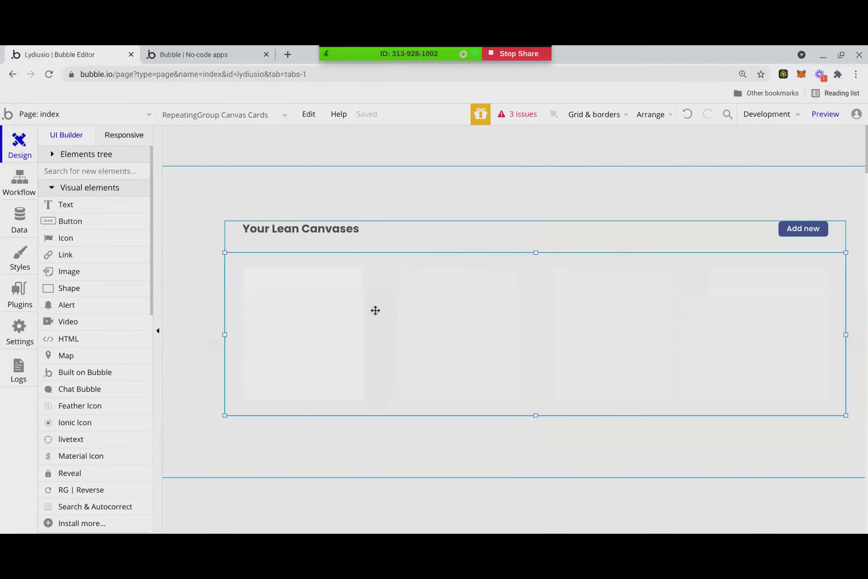
{"action": "double_click", "coordinate": [374, 310]}
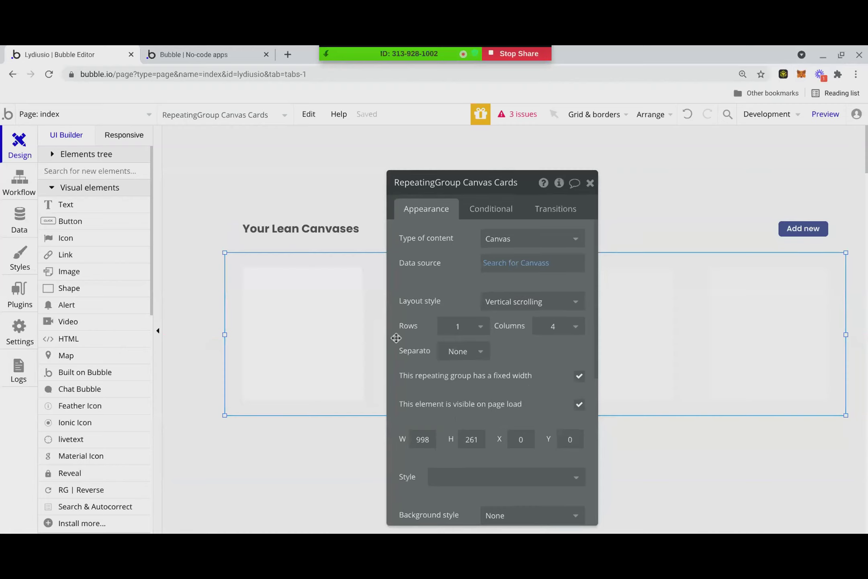
{"action": "left_click", "coordinate": [537, 239]}
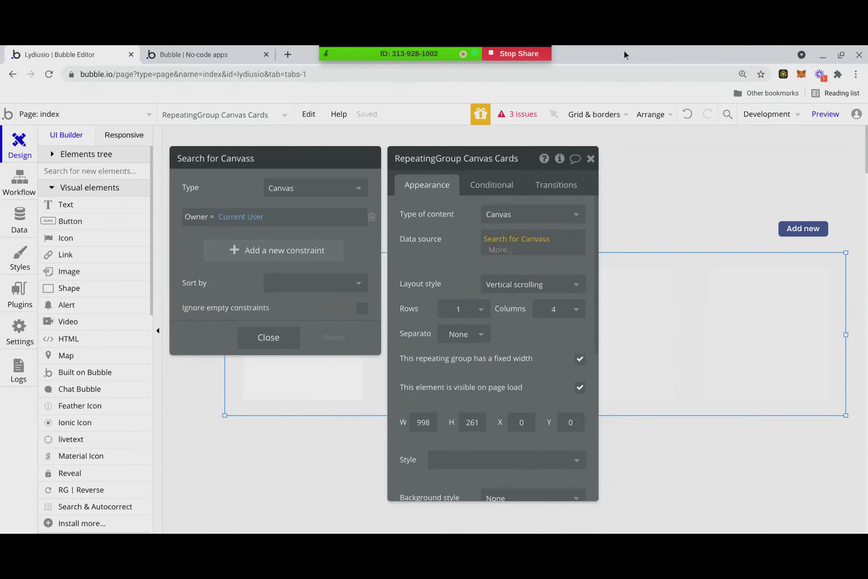
- Search the Canvas fields for 'act', find none, delete the empty constraint row, and view App data
{"action": "left_click", "coordinate": [291, 249]}
{"action": "left_click", "coordinate": [198, 250]}
{"action": "type", "text": "active"}
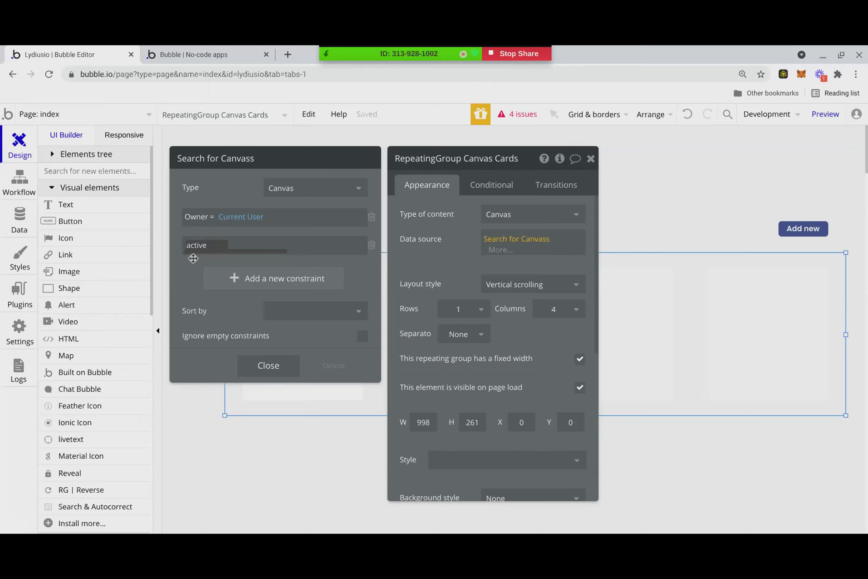
{"action": "left_click", "coordinate": [194, 257]}
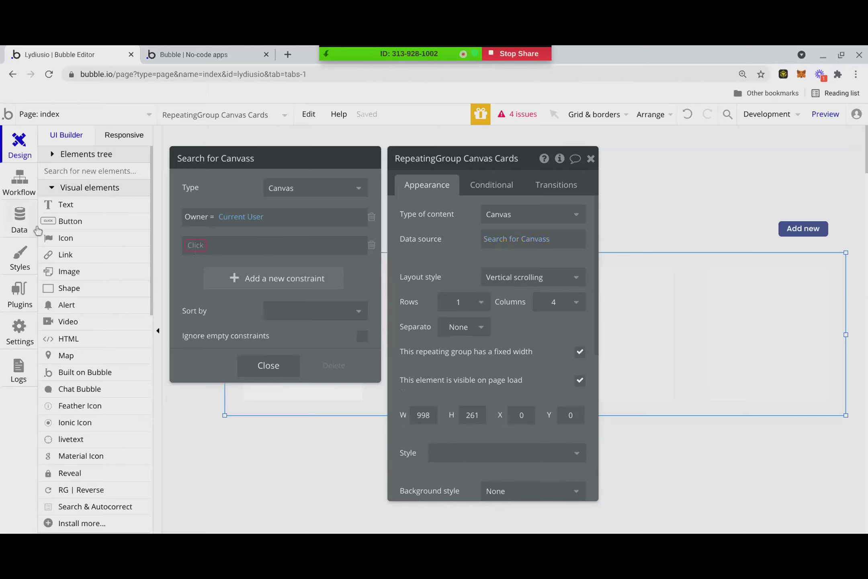
{"action": "left_click", "coordinate": [190, 245]}
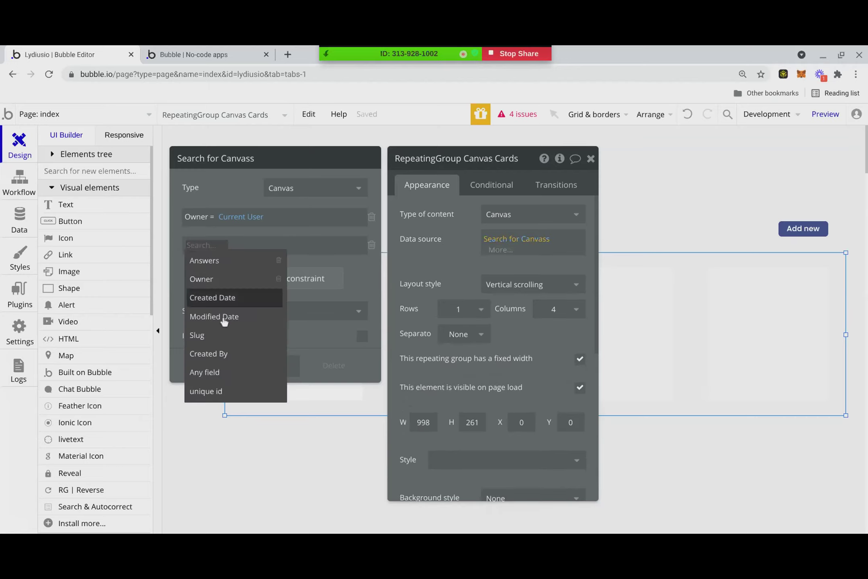
{"action": "left_click", "coordinate": [327, 304]}
{"action": "left_click", "coordinate": [201, 243]}
{"action": "left_click", "coordinate": [200, 244]}
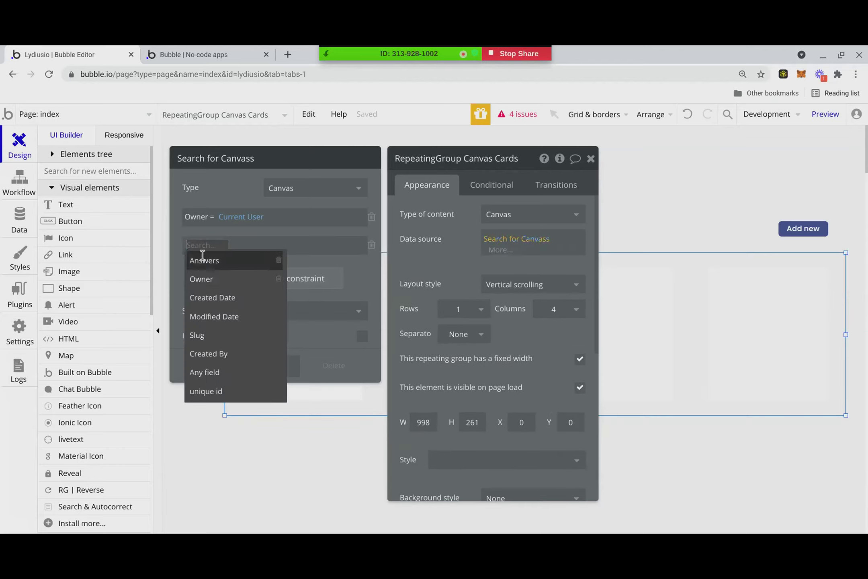
{"action": "left_click", "coordinate": [371, 244]}
{"action": "left_click", "coordinate": [16, 224]}
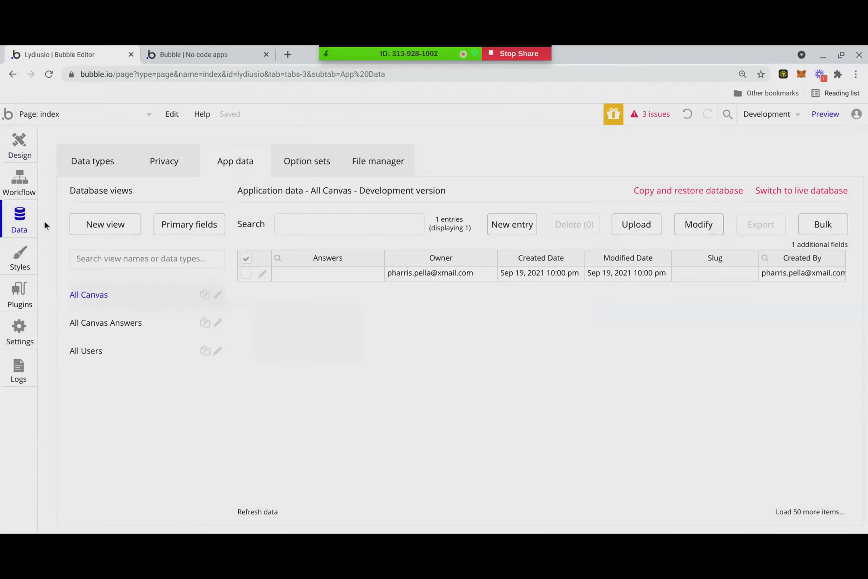
- Create a new field named Active, of type yes / no, on the Canvas data type
{"action": "left_click", "coordinate": [86, 159]}
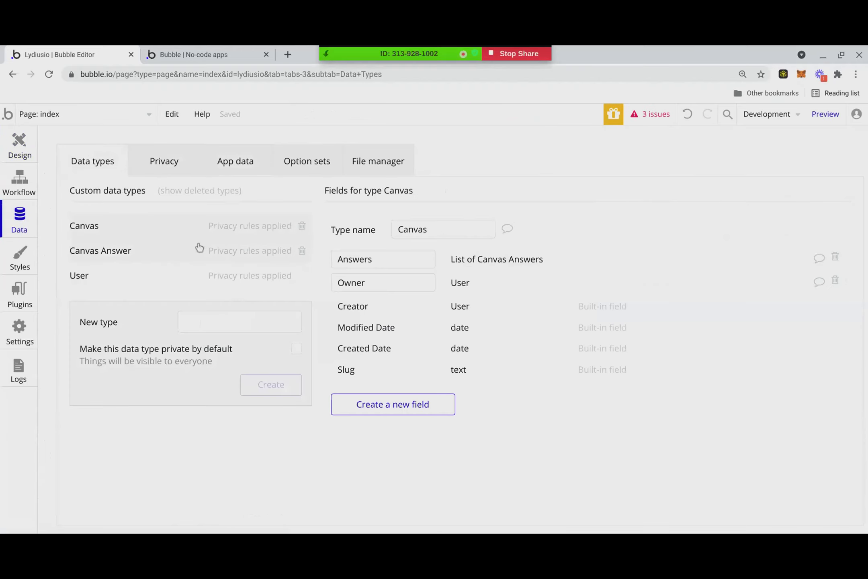
{"action": "left_click", "coordinate": [146, 259]}
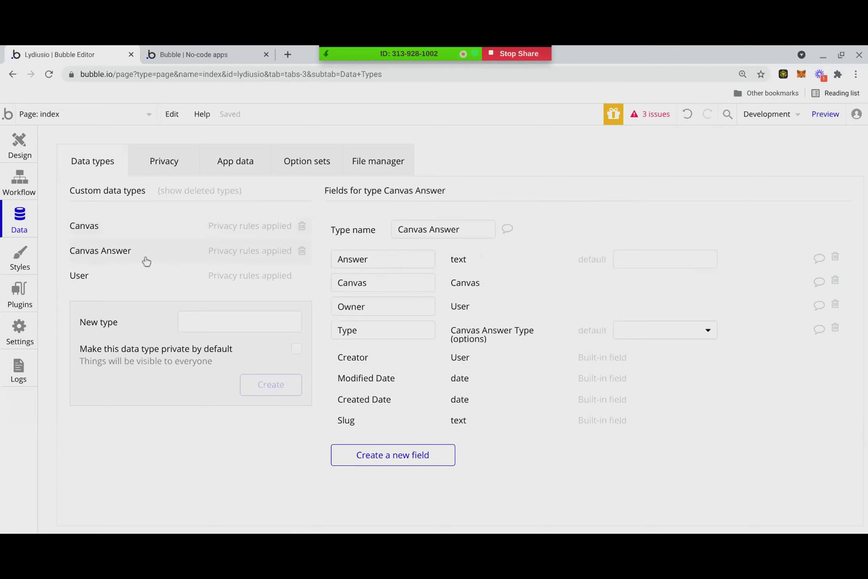
{"action": "left_click", "coordinate": [133, 232]}
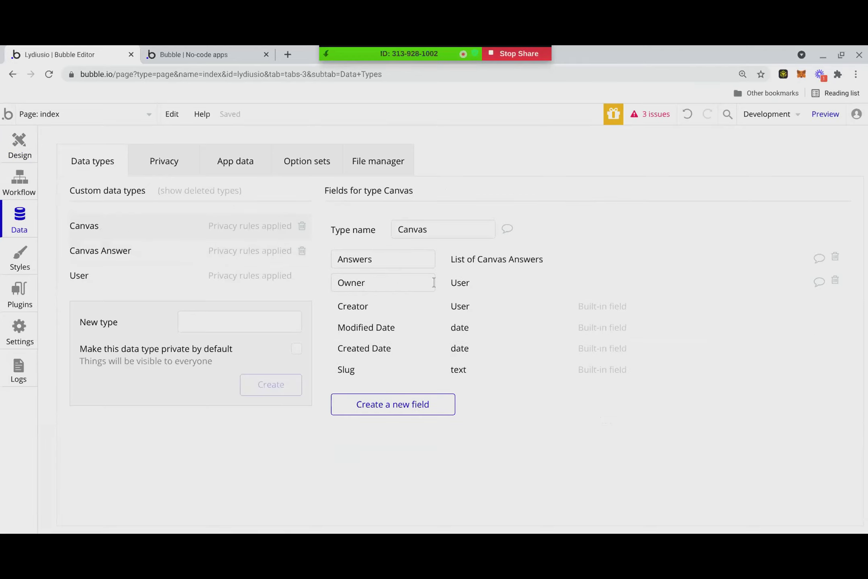
{"action": "left_click", "coordinate": [399, 401]}
{"action": "type", "text": "Av"}
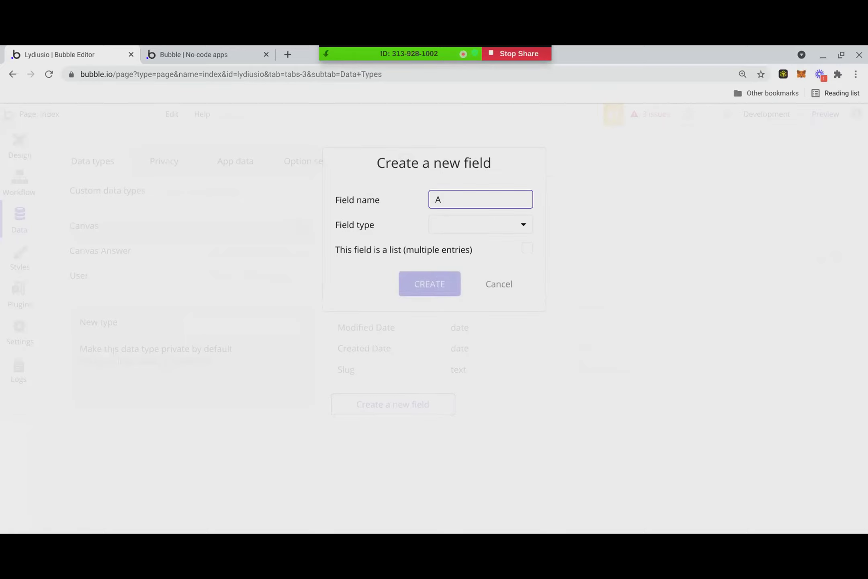
{"action": "left_click", "coordinate": [479, 227]}
{"action": "left_click", "coordinate": [468, 357]}
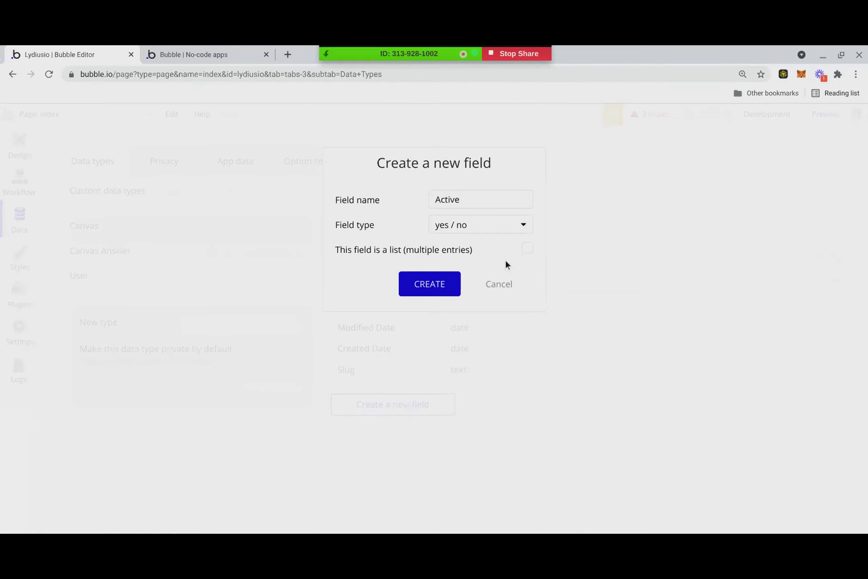
{"action": "left_click", "coordinate": [426, 285]}
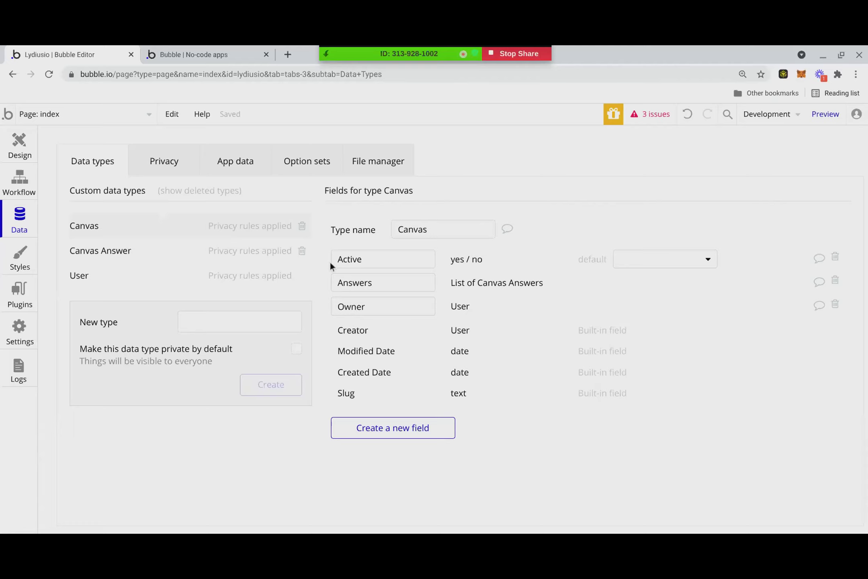
{"action": "left_click", "coordinate": [20, 141]}
- Add an Active = yes constraint to the Canvas Cards repeating group's search
{"action": "left_click", "coordinate": [341, 329]}
{"action": "double_click", "coordinate": [362, 339]}
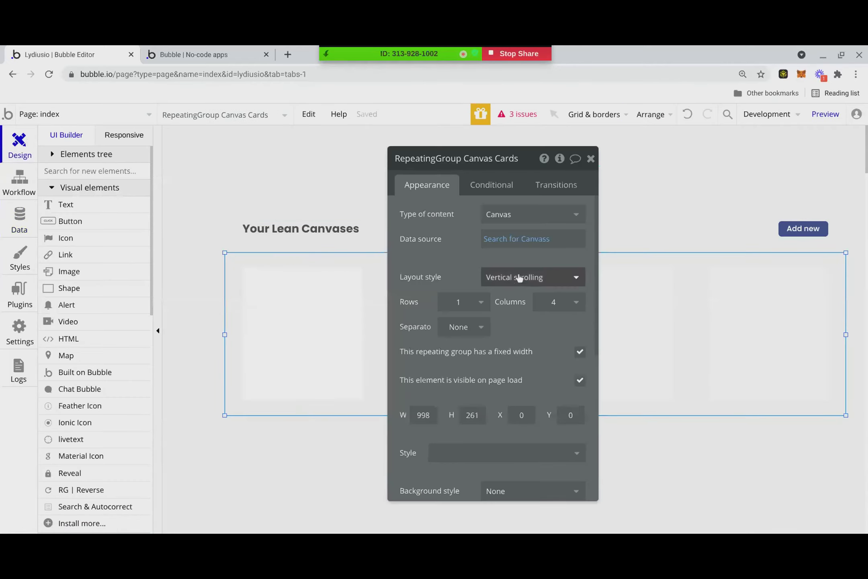
{"action": "left_click", "coordinate": [519, 240]}
{"action": "left_click", "coordinate": [233, 250]}
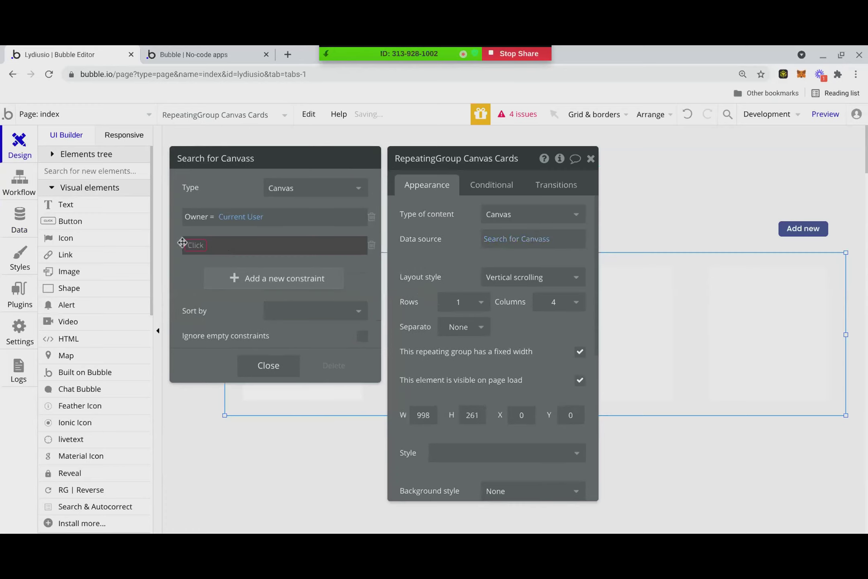
{"action": "left_click", "coordinate": [186, 245]}
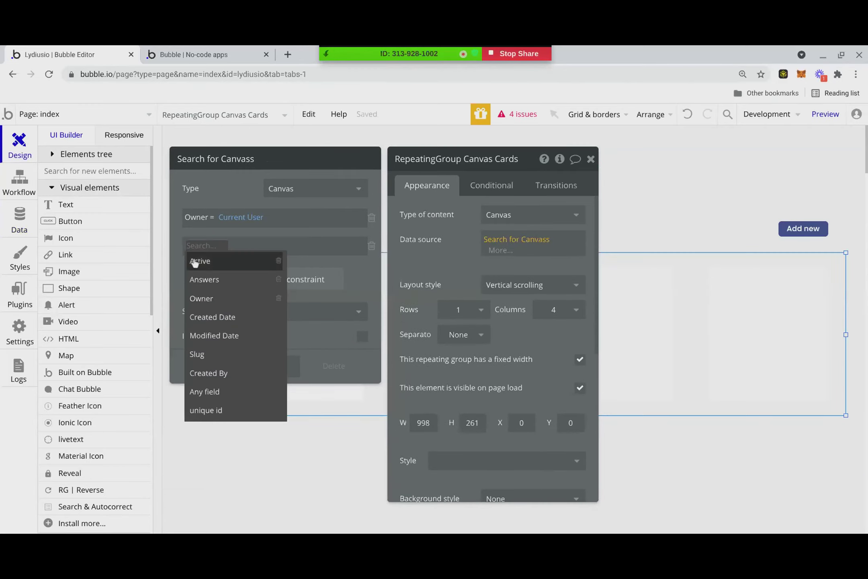
{"action": "left_click", "coordinate": [196, 261]}
{"action": "left_click", "coordinate": [218, 246]}
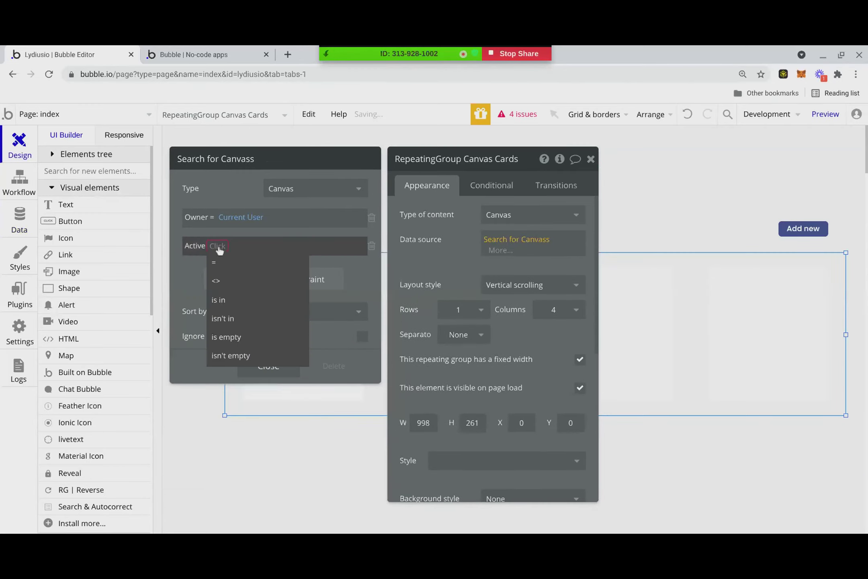
{"action": "left_click", "coordinate": [221, 267]}
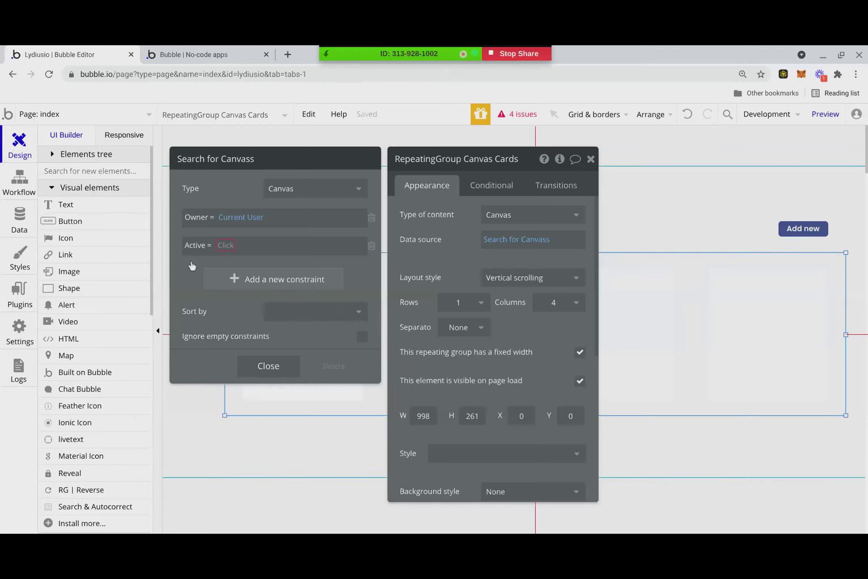
{"action": "left_click", "coordinate": [225, 245]}
{"action": "left_click", "coordinate": [235, 265]}
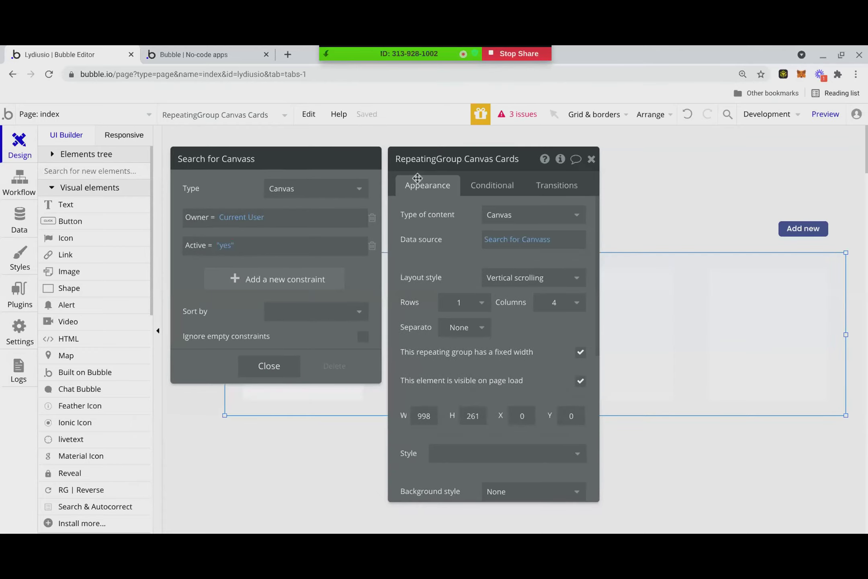
- Reopen the Canvas Cards search settings to review the new Active constraint
{"action": "left_click", "coordinate": [591, 158]}
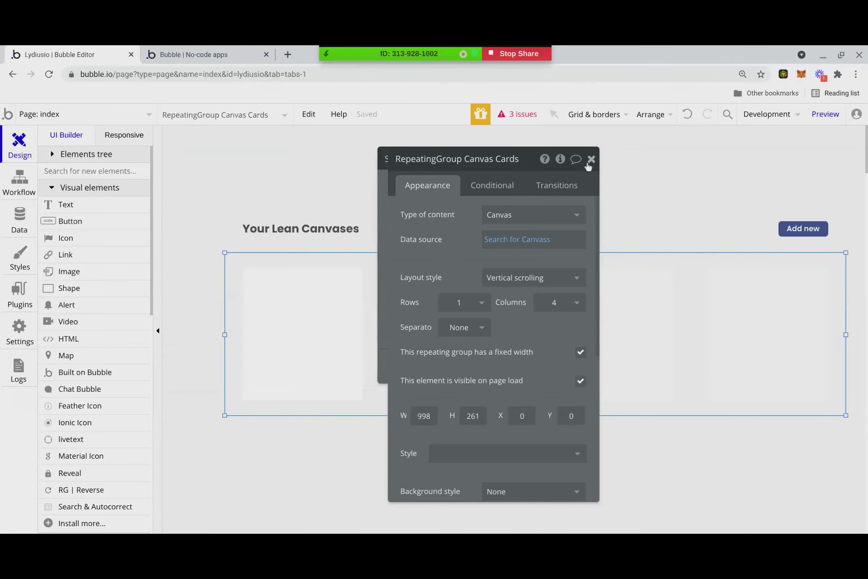
{"action": "left_click", "coordinate": [591, 159]}
{"action": "double_click", "coordinate": [365, 317]}
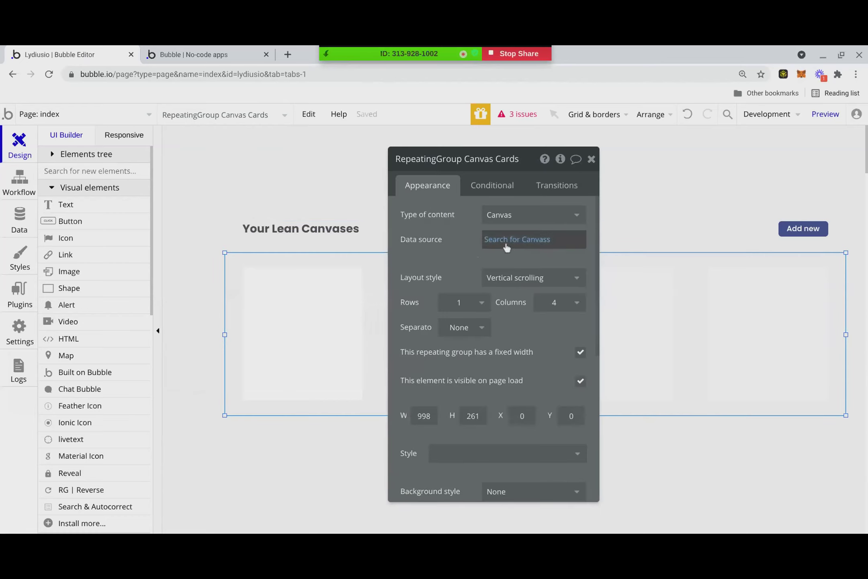
{"action": "left_click", "coordinate": [502, 241]}
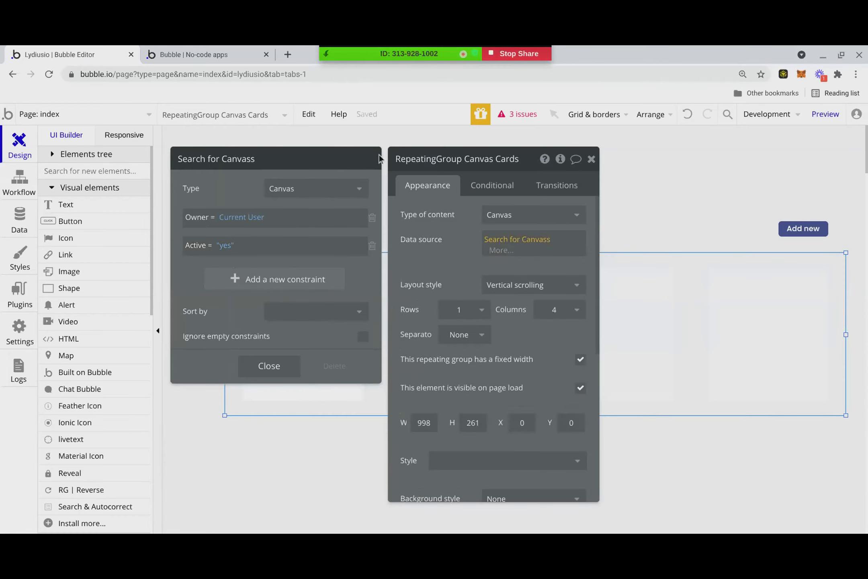
{"action": "left_click_drag", "start_coordinate": [374, 159], "coordinate": [570, 150]}
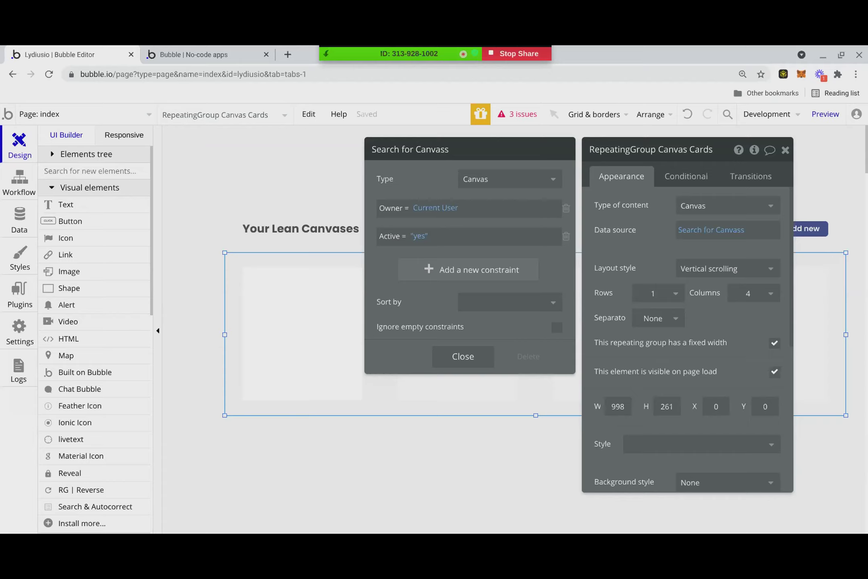
{"action": "key", "text": "XF86AudioRaiseVolume"}
- In the Add new workflow, make Create a new Canvas also set Active to yes
{"action": "left_click", "coordinate": [785, 151]}
{"action": "left_click", "coordinate": [824, 230]}
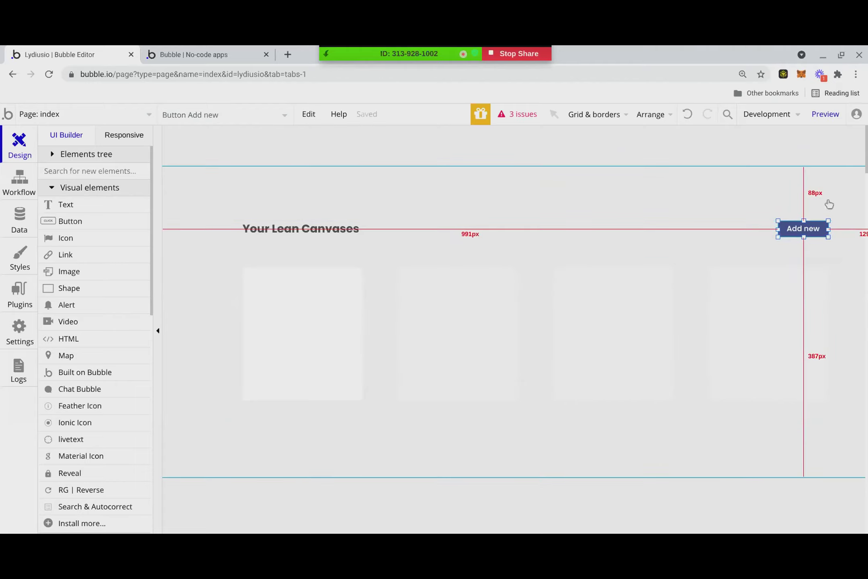
{"action": "right_click", "coordinate": [801, 228]}
{"action": "left_click", "coordinate": [129, 376]}
{"action": "left_click", "coordinate": [216, 378]}
{"action": "left_click", "coordinate": [653, 241]}
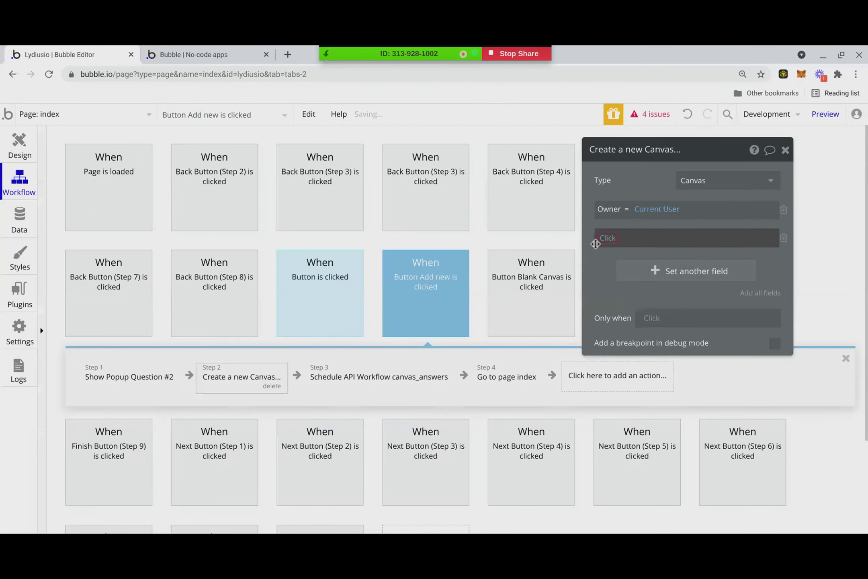
{"action": "left_click", "coordinate": [612, 252]}
{"action": "left_click", "coordinate": [633, 242]}
{"action": "left_click", "coordinate": [651, 271]}
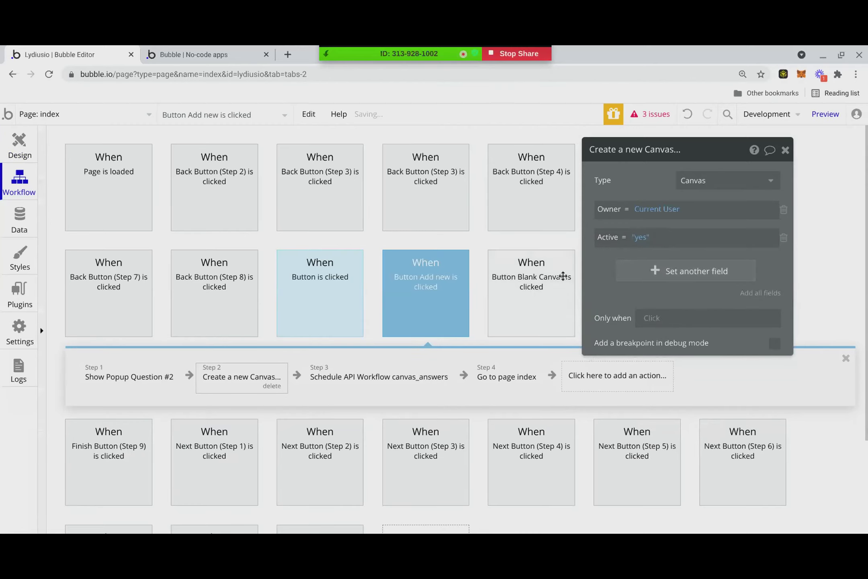
{"action": "left_click", "coordinate": [45, 118]}
{"action": "left_click", "coordinate": [18, 155]}
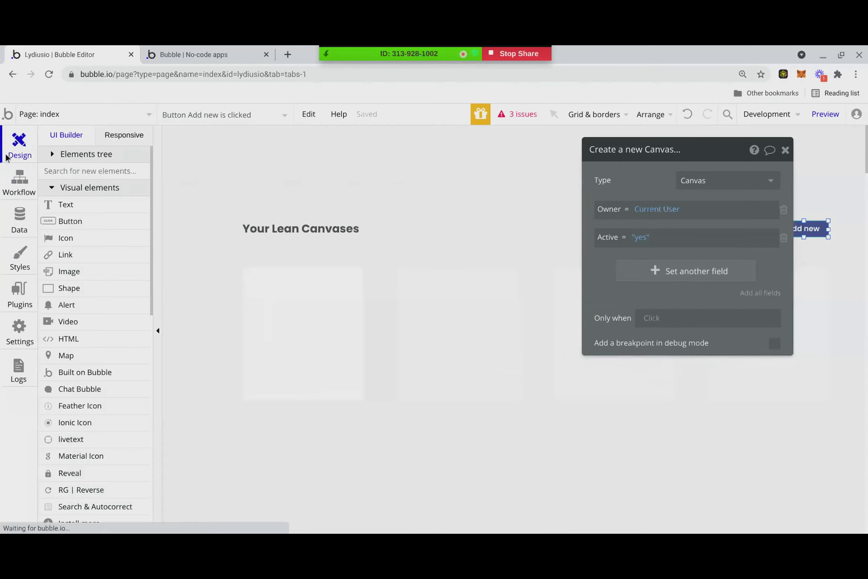
- Review the Step #1 Cancel button's workflow, including its Schedule API Workflow cancel_canvas step
{"action": "left_click", "coordinate": [194, 116]}
{"action": "left_click", "coordinate": [87, 126]}
{"action": "left_click", "coordinate": [209, 118]}
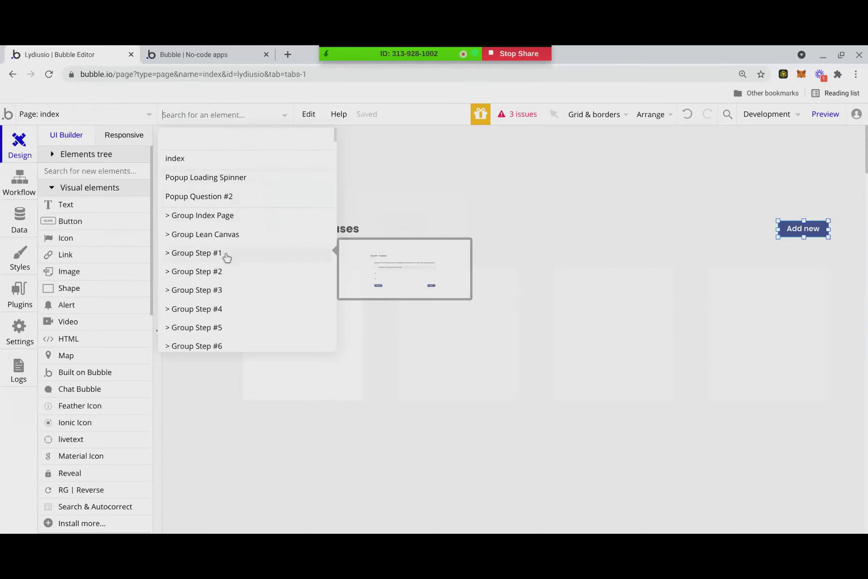
{"action": "left_click", "coordinate": [225, 253]}
{"action": "left_click", "coordinate": [362, 414]}
{"action": "right_click", "coordinate": [362, 414]}
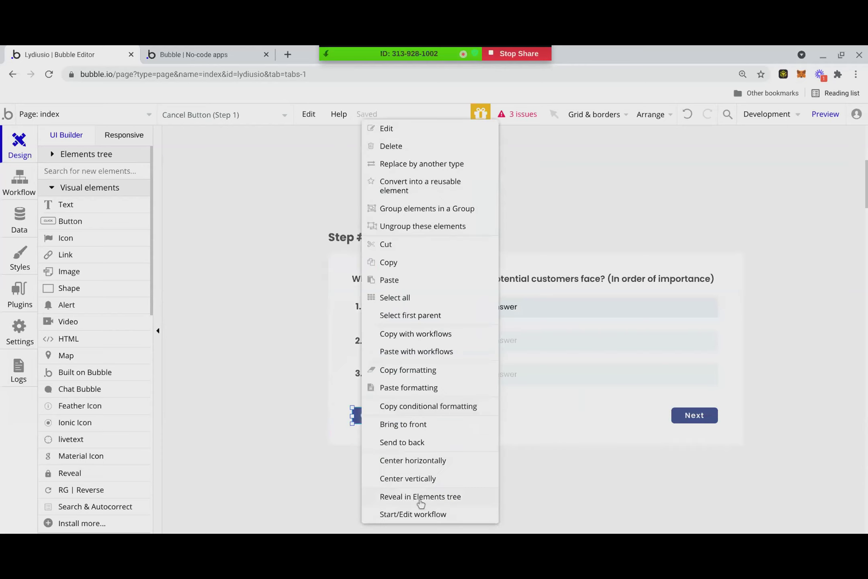
{"action": "left_click", "coordinate": [417, 513]}
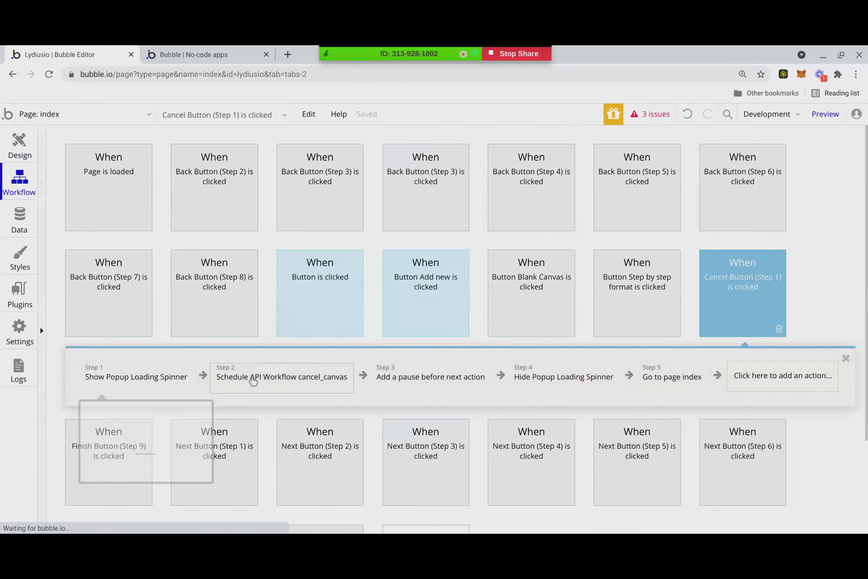
{"action": "left_click", "coordinate": [283, 382]}
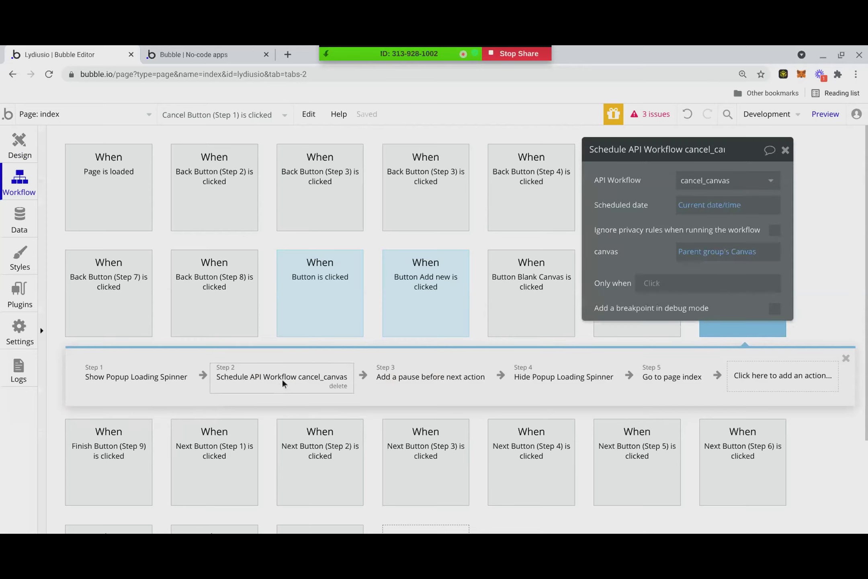
{"action": "left_click", "coordinate": [107, 379]}
- Show the backend cancel_canvas workflow and its two delete steps
{"action": "left_click", "coordinate": [91, 112]}
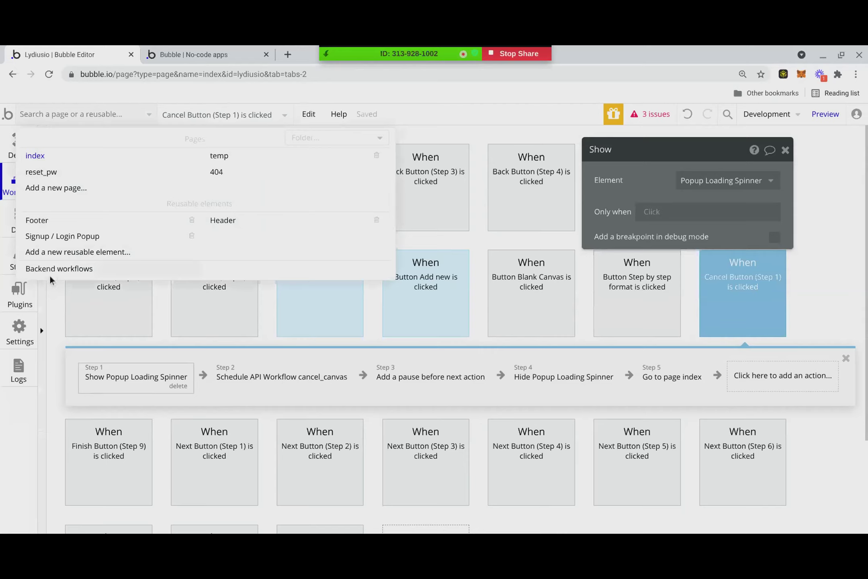
{"action": "left_click", "coordinate": [51, 270]}
{"action": "left_click", "coordinate": [145, 209]}
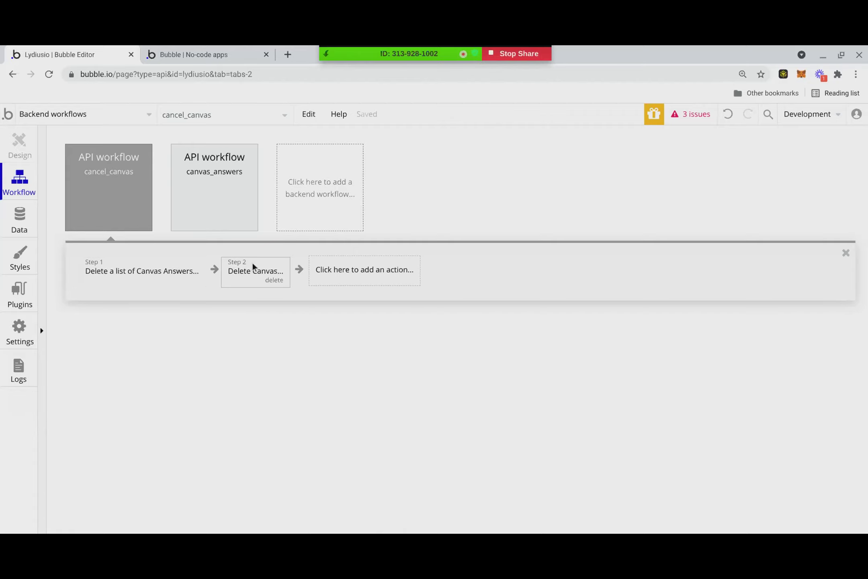
- Check the Canvas fields, then reopen the index page's Cancel Button (Step 1) workflow
{"action": "left_click", "coordinate": [22, 218]}
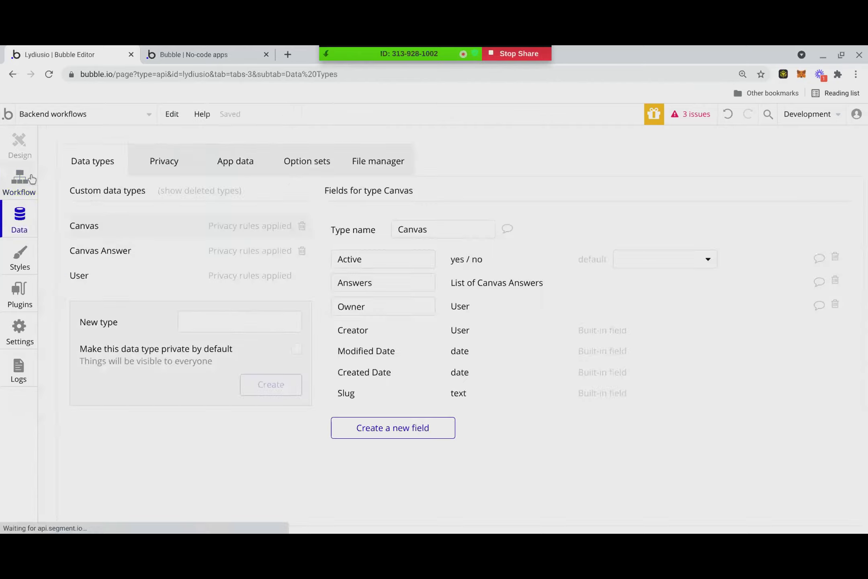
{"action": "left_click", "coordinate": [53, 114]}
{"action": "left_click", "coordinate": [41, 157]}
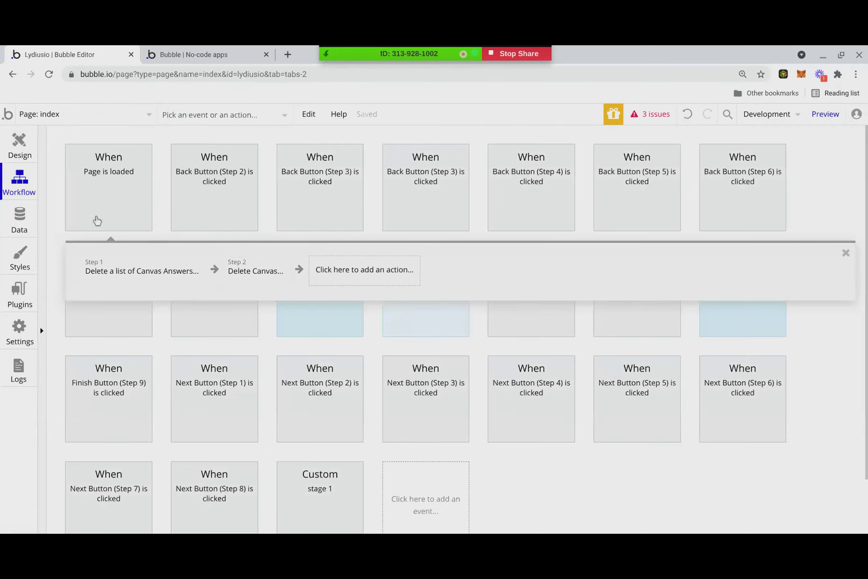
{"action": "left_click", "coordinate": [19, 146]}
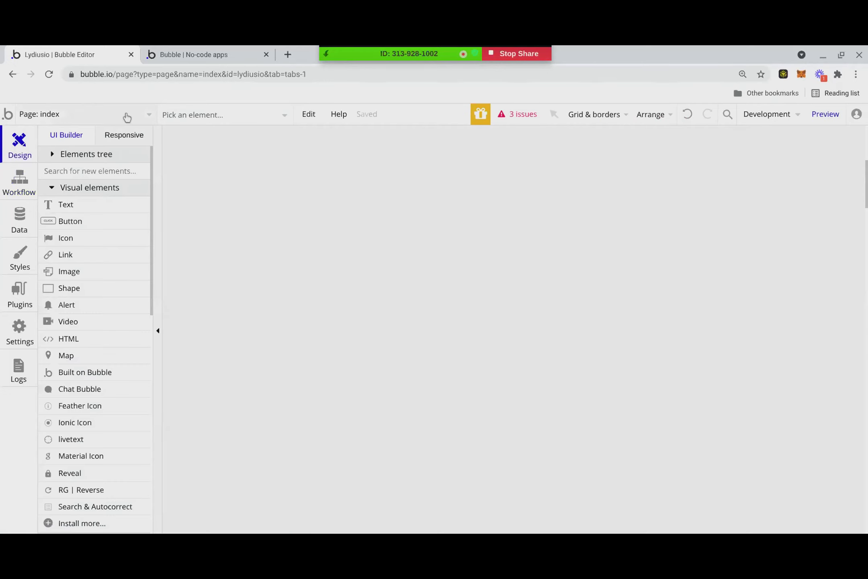
{"action": "left_click", "coordinate": [205, 116]}
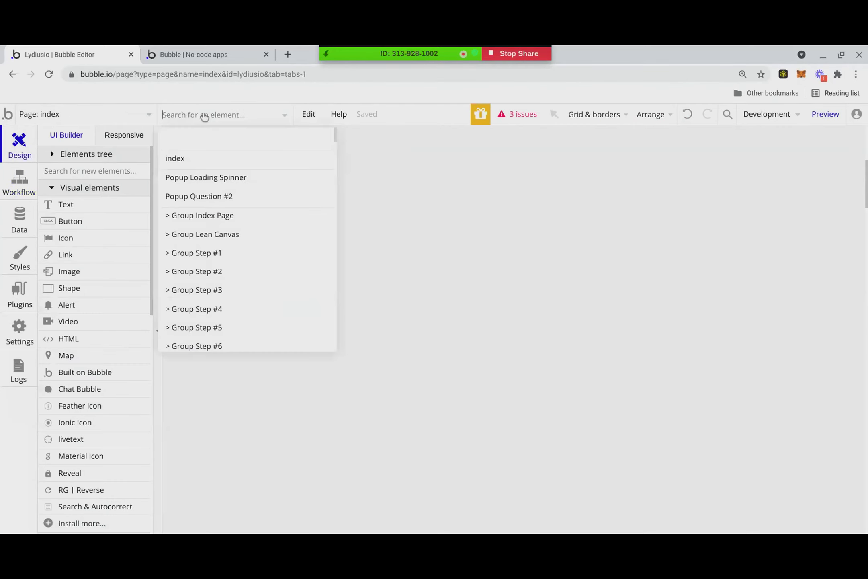
{"action": "left_click", "coordinate": [248, 329]}
{"action": "right_click", "coordinate": [366, 415]}
{"action": "left_click", "coordinate": [394, 517]}
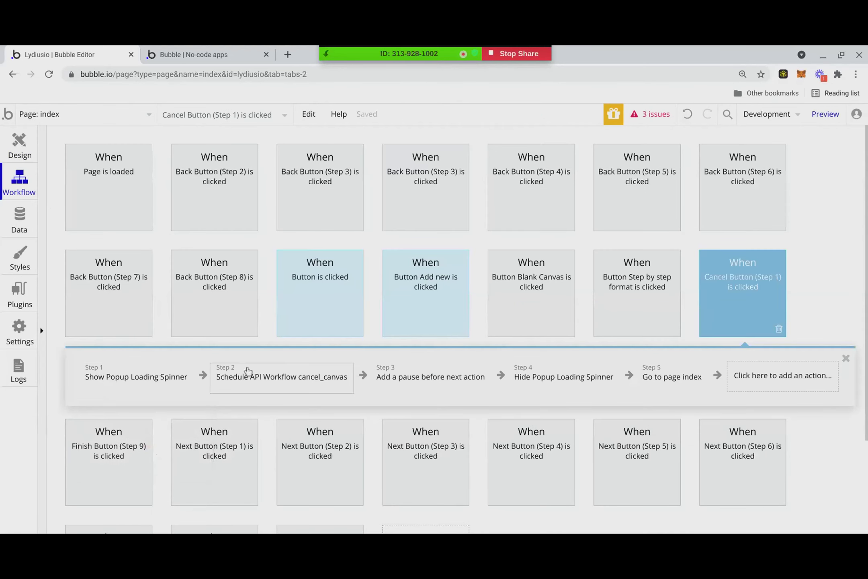
- Insert a Make changes to thing action as the Cancel workflow's first step
{"action": "right_click", "coordinate": [78, 382]}
{"action": "left_click", "coordinate": [79, 382]}
{"action": "right_click", "coordinate": [101, 381]}
{"action": "left_click", "coordinate": [117, 410]}
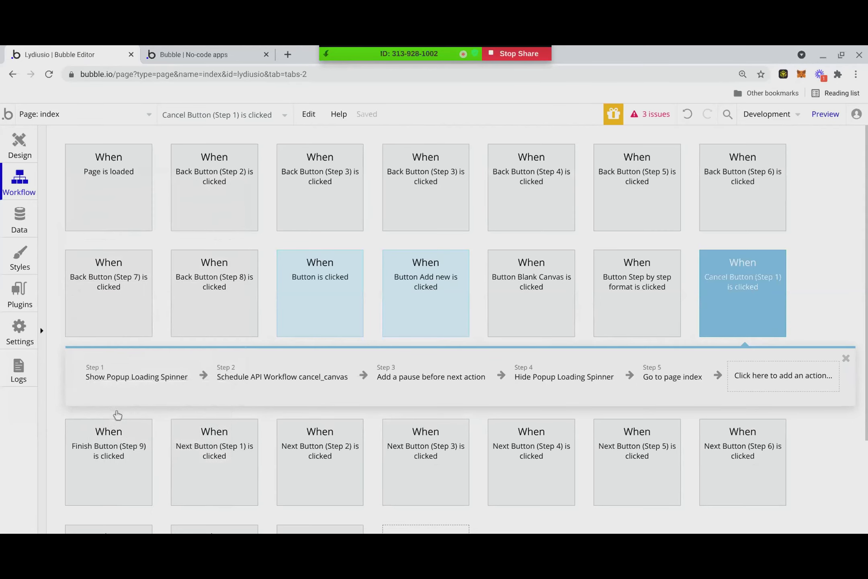
{"action": "right_click", "coordinate": [103, 377]}
{"action": "left_click", "coordinate": [134, 402]}
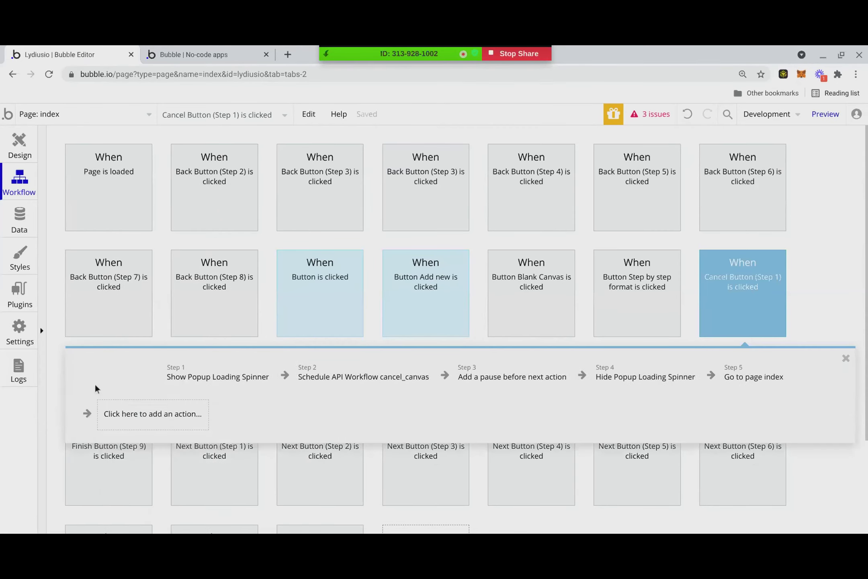
{"action": "left_click", "coordinate": [93, 381]}
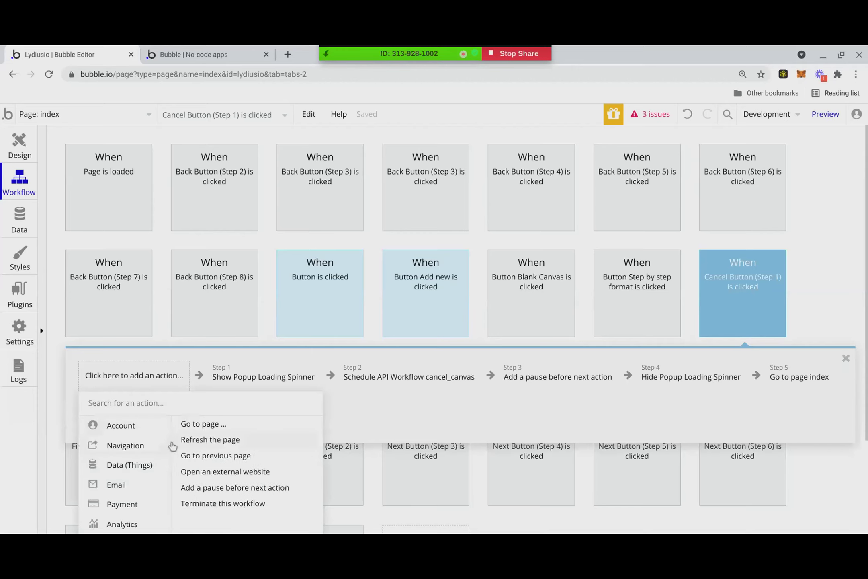
{"action": "left_click", "coordinate": [189, 441]}
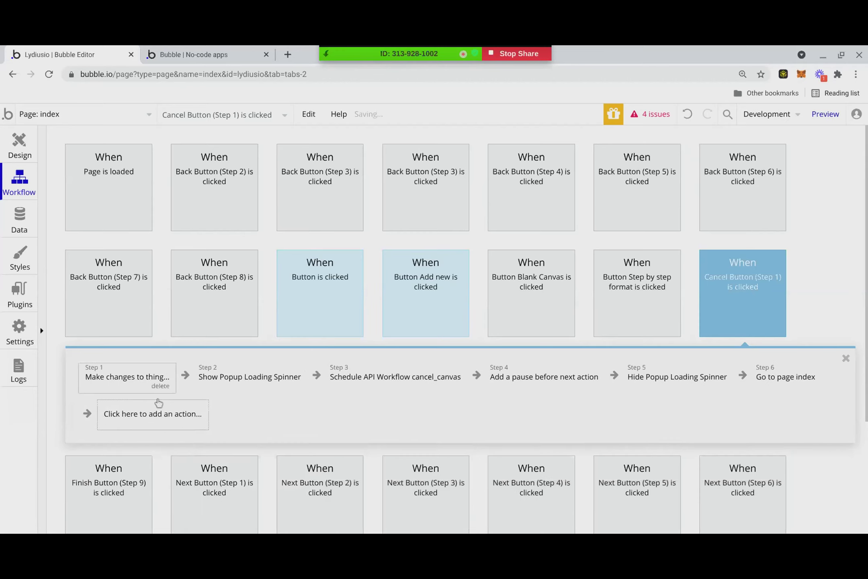
{"action": "left_click", "coordinate": [137, 381]}
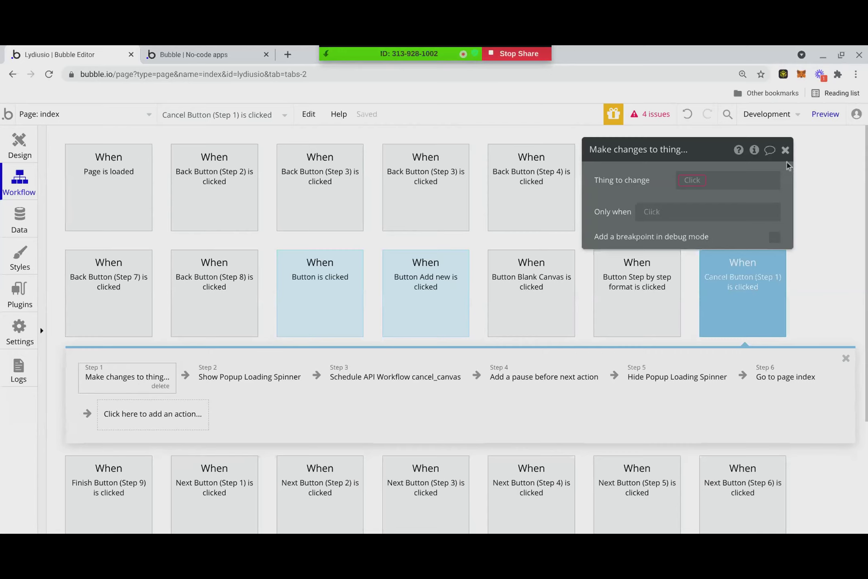
- Set the new step to change the Parent group's Canvas, with Active = no
{"action": "left_click", "coordinate": [701, 179]}
{"action": "left_click", "coordinate": [696, 192]}
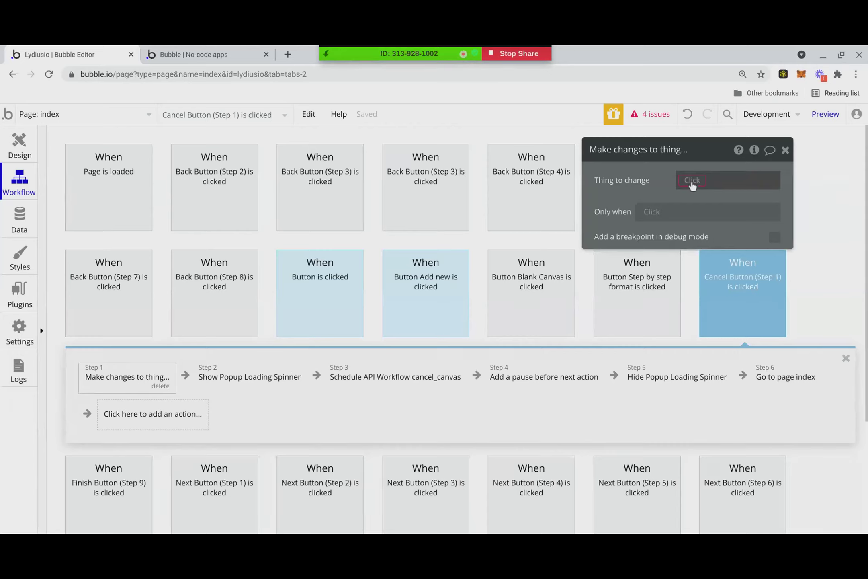
{"action": "left_click", "coordinate": [692, 181]}
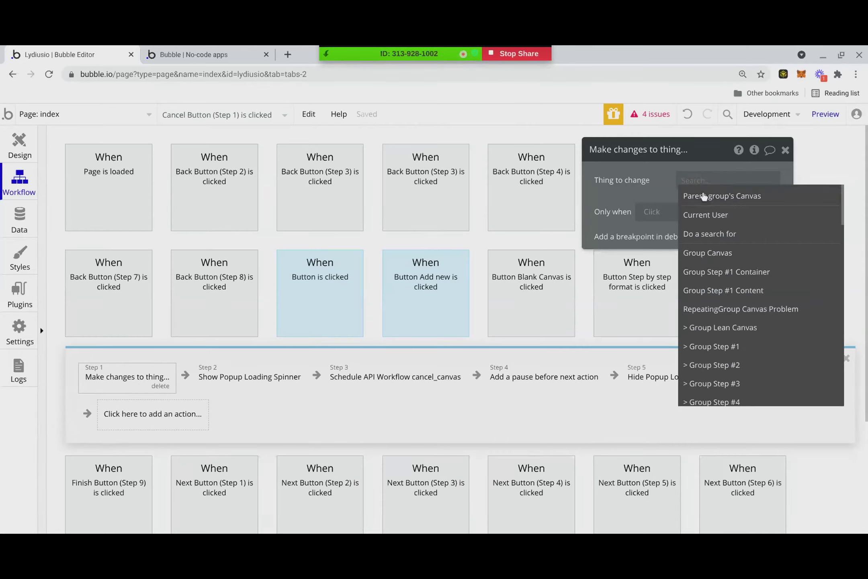
{"action": "left_click", "coordinate": [701, 196]}
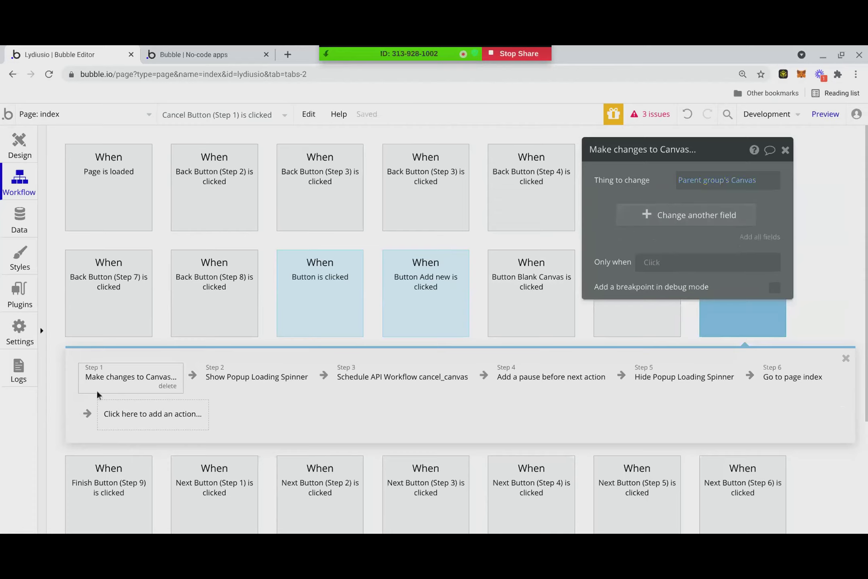
{"action": "left_click", "coordinate": [645, 221]}
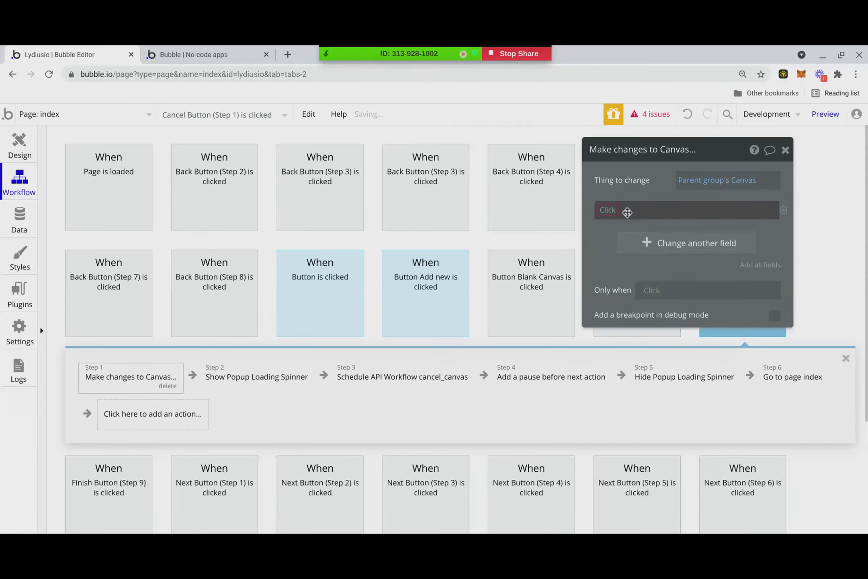
{"action": "left_click", "coordinate": [608, 208]}
{"action": "left_click", "coordinate": [611, 224]}
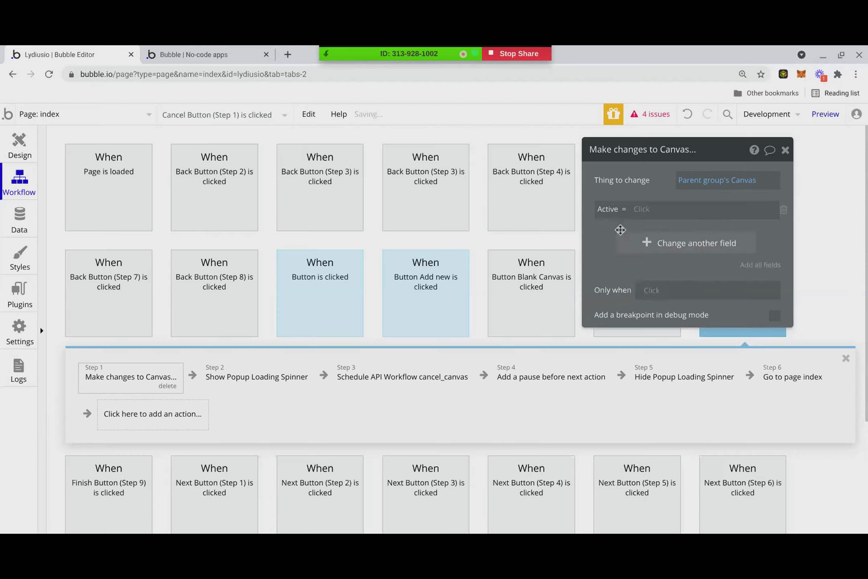
{"action": "left_click", "coordinate": [641, 209]}
{"action": "left_click", "coordinate": [644, 263]}
{"action": "left_click", "coordinate": [785, 150]}
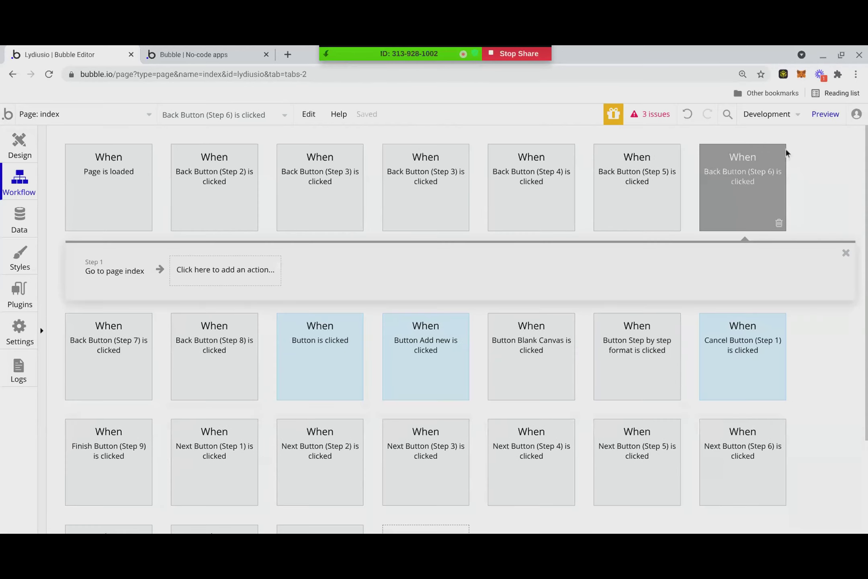
- Revisit the Step #1 Cancel button's workflow
{"action": "left_click", "coordinate": [19, 143]}
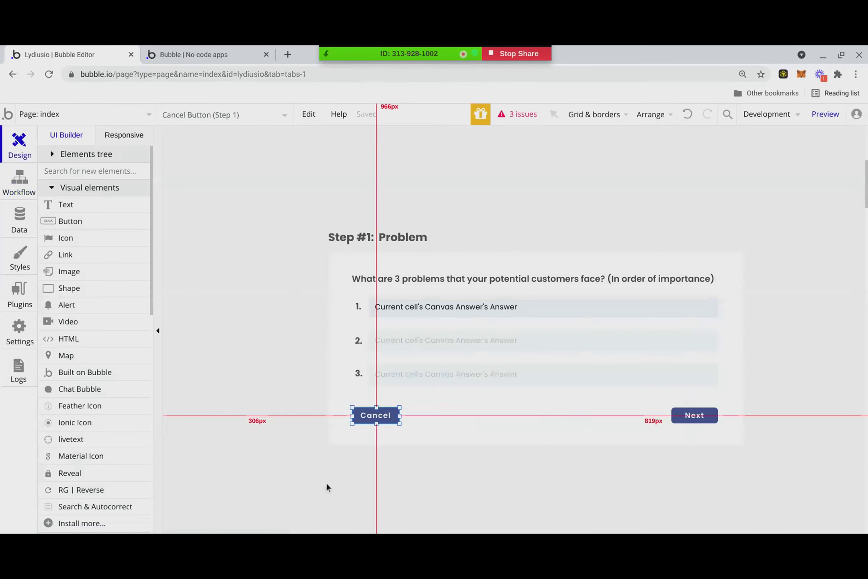
{"action": "right_click", "coordinate": [374, 419]}
{"action": "left_click", "coordinate": [419, 515]}
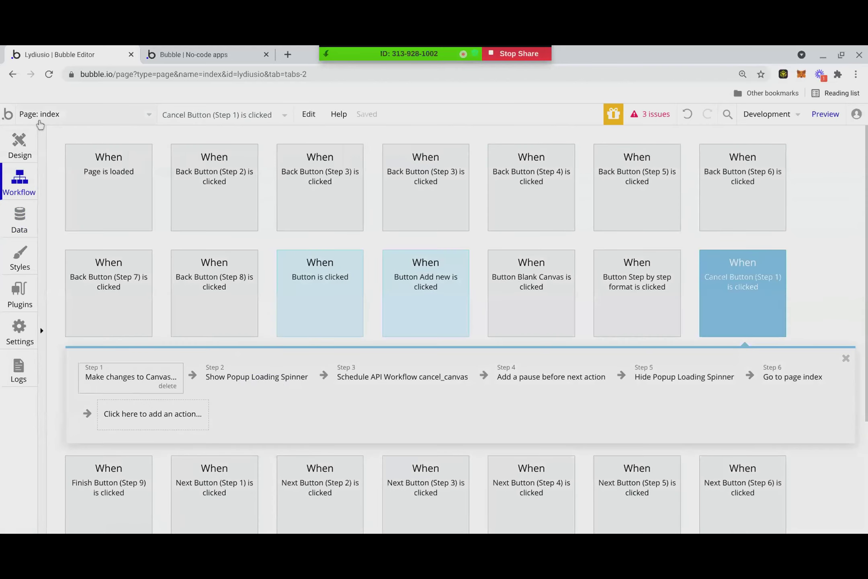
- Open the 'Button Add new is clicked' workflow from the Group Index Page
{"action": "left_click", "coordinate": [21, 143]}
{"action": "left_click", "coordinate": [193, 115]}
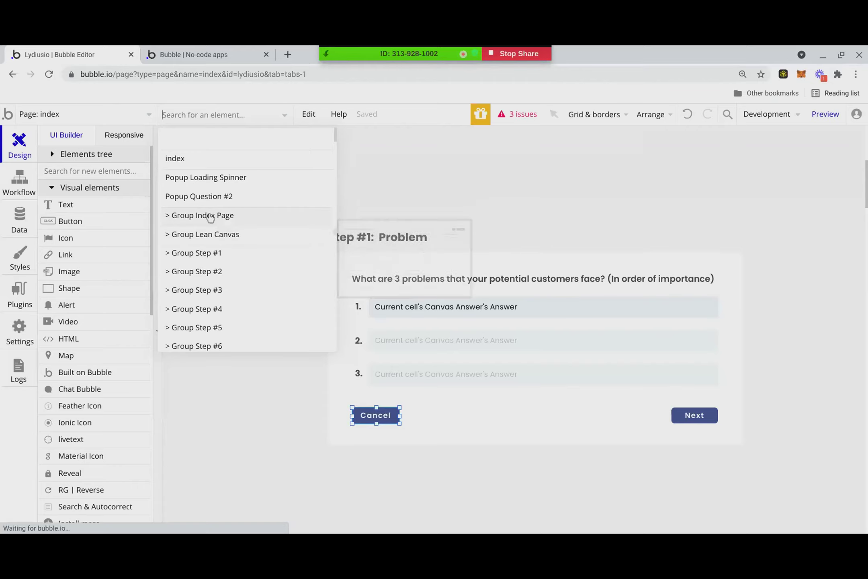
{"action": "left_click", "coordinate": [668, 248]}
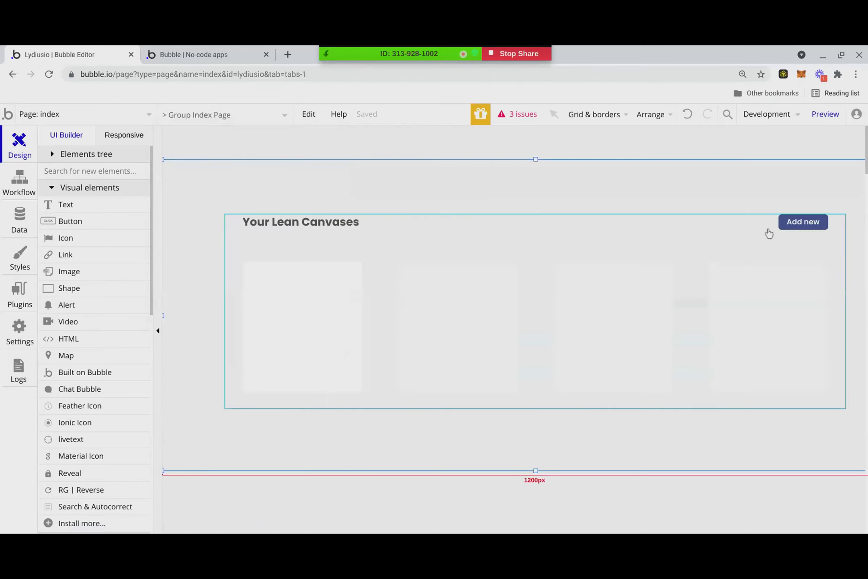
{"action": "right_click", "coordinate": [784, 223]}
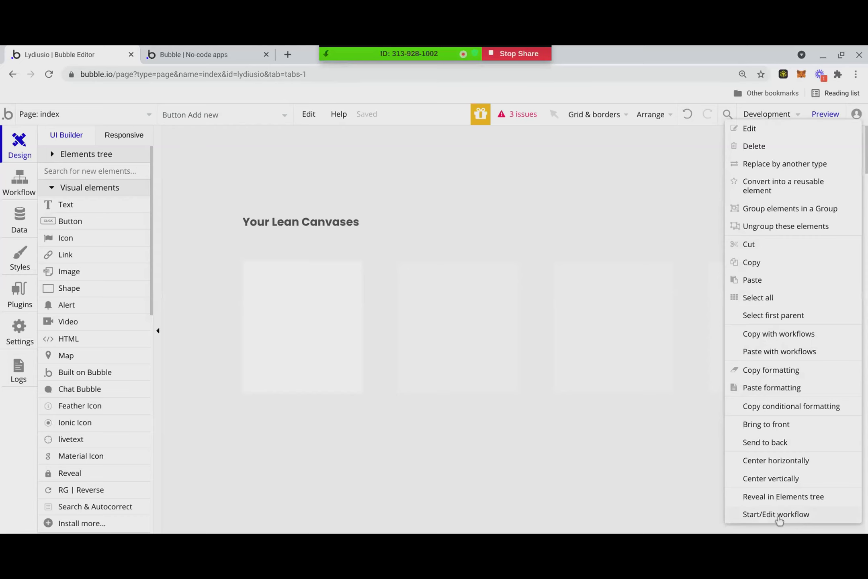
{"action": "left_click", "coordinate": [780, 517]}
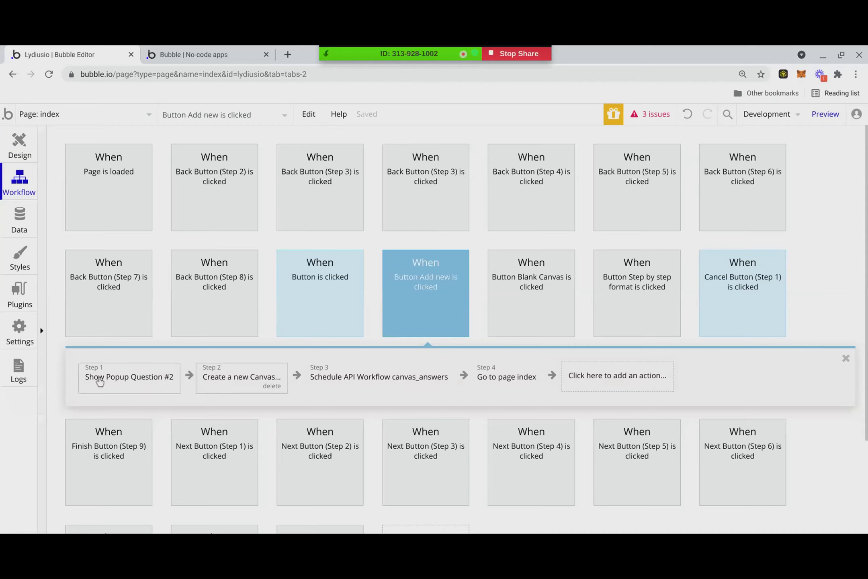
- Verify the Create a new Canvas step sets Active = yes, then reload the preview
{"action": "left_click", "coordinate": [21, 157]}
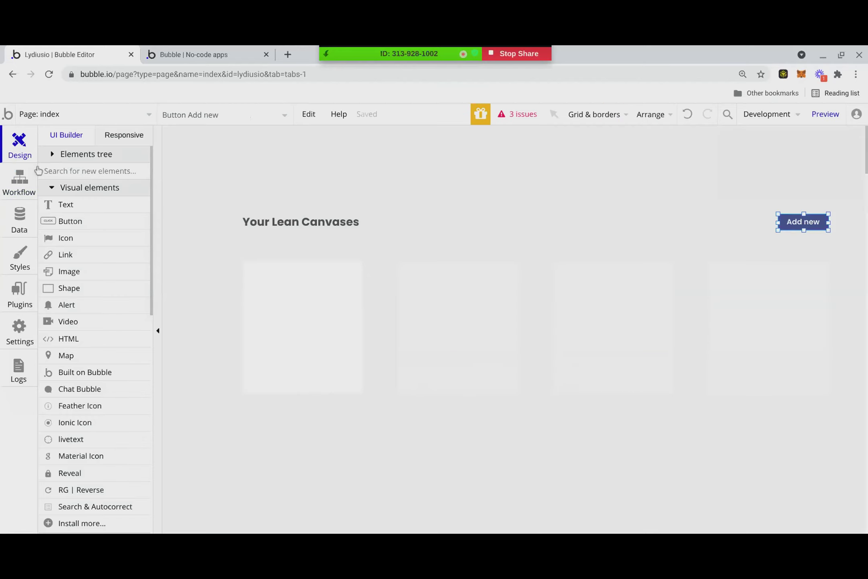
{"action": "left_click", "coordinate": [19, 180]}
{"action": "left_click", "coordinate": [239, 376]}
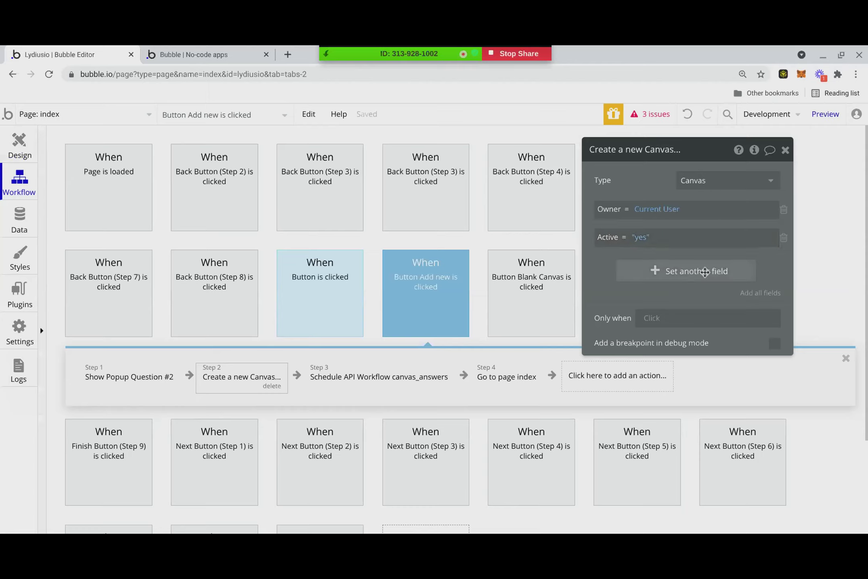
{"action": "left_click", "coordinate": [239, 50]}
{"action": "key", "text": "F5"}
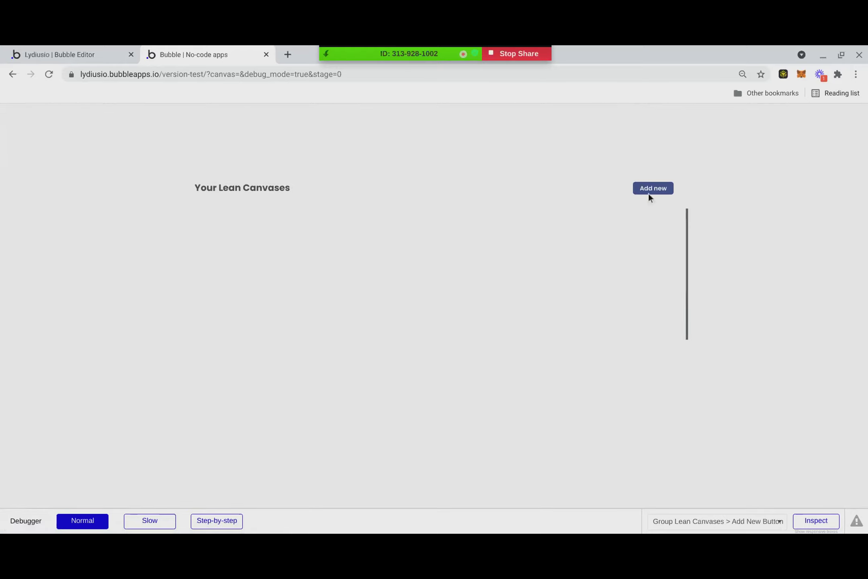
- In the preview, add a canvas in Step by step format and cancel it at Step #1
{"action": "left_click", "coordinate": [649, 189]}
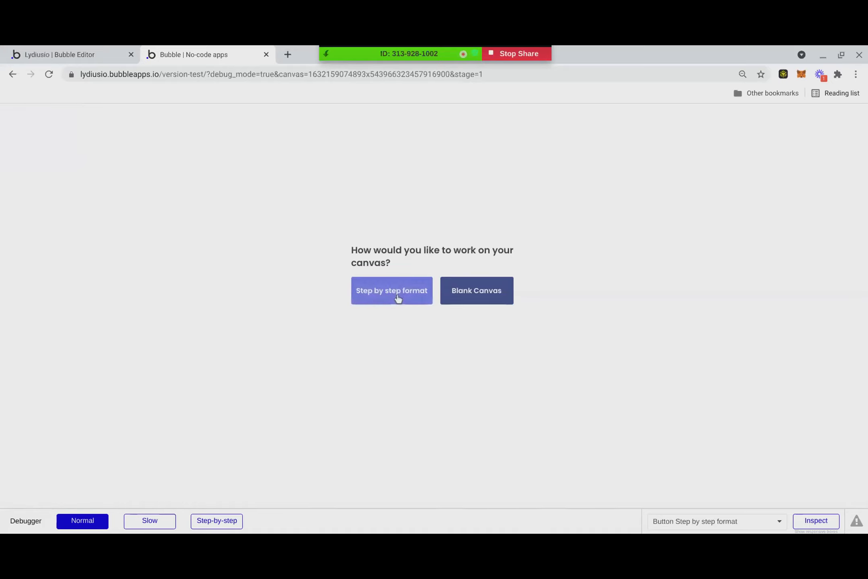
{"action": "left_click", "coordinate": [398, 299]}
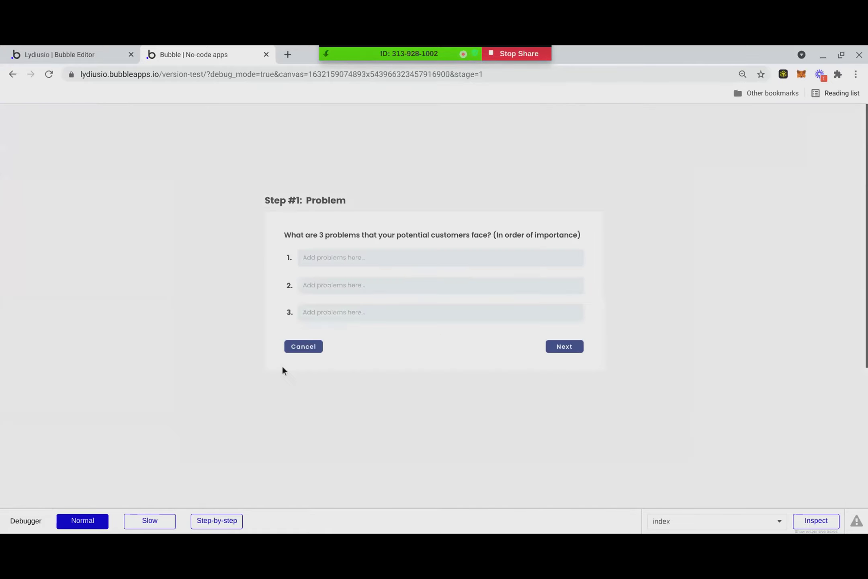
{"action": "left_click", "coordinate": [302, 346]}
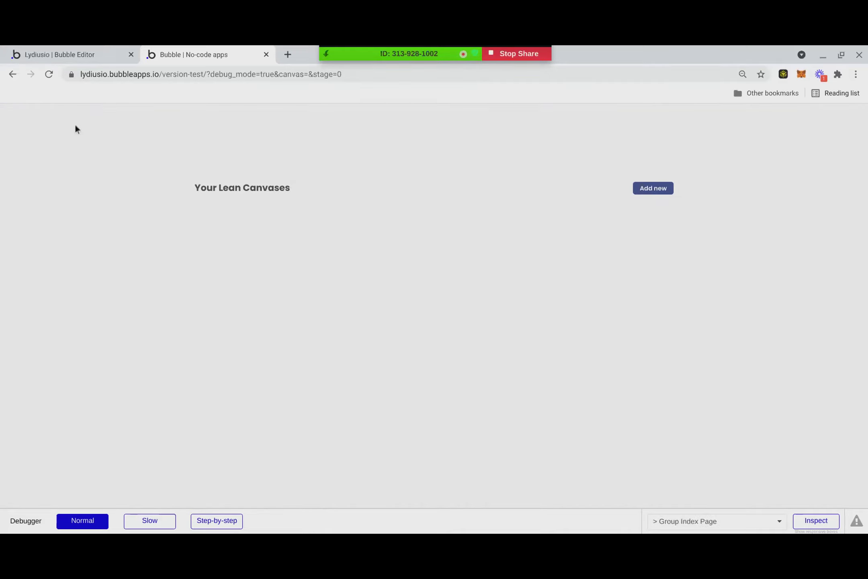
{"action": "left_click", "coordinate": [7, 49]}
{"action": "left_click", "coordinate": [13, 140]}
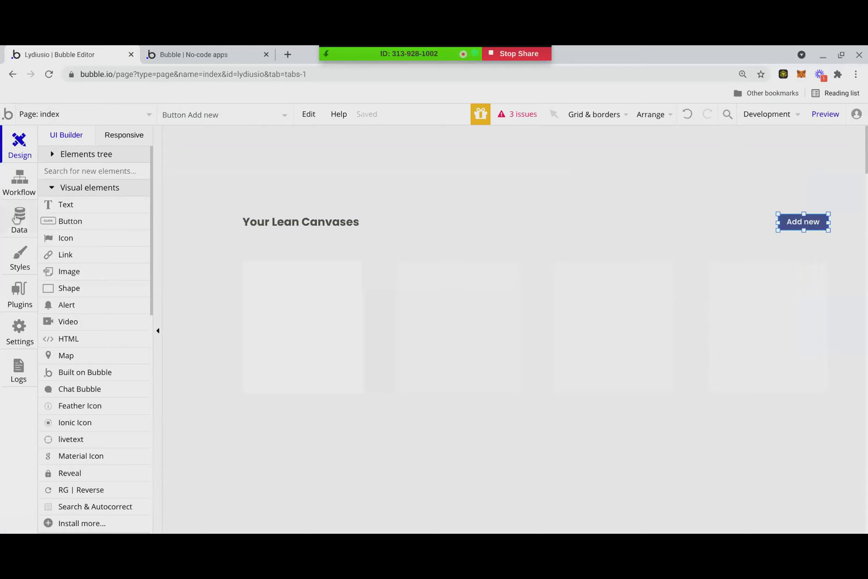
{"action": "left_click", "coordinate": [225, 115]}
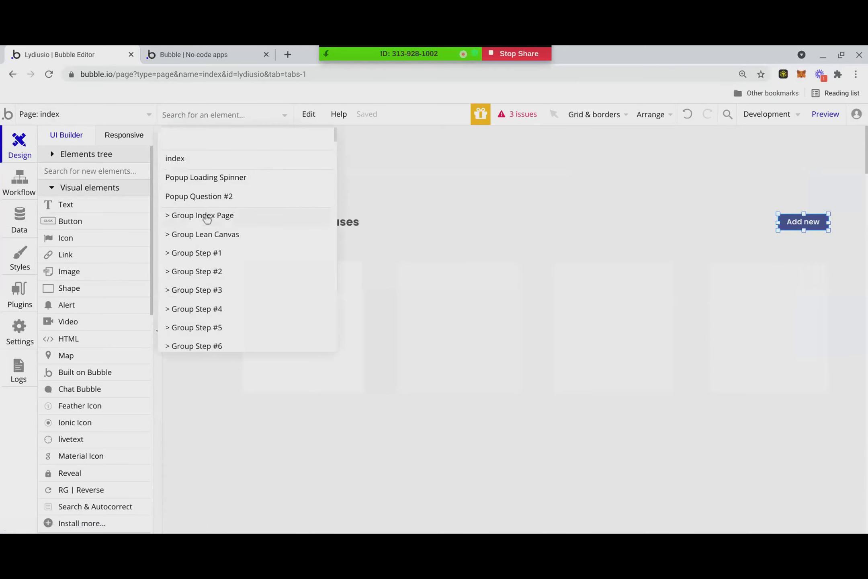
{"action": "mouse_move", "coordinate": [297, 273]}
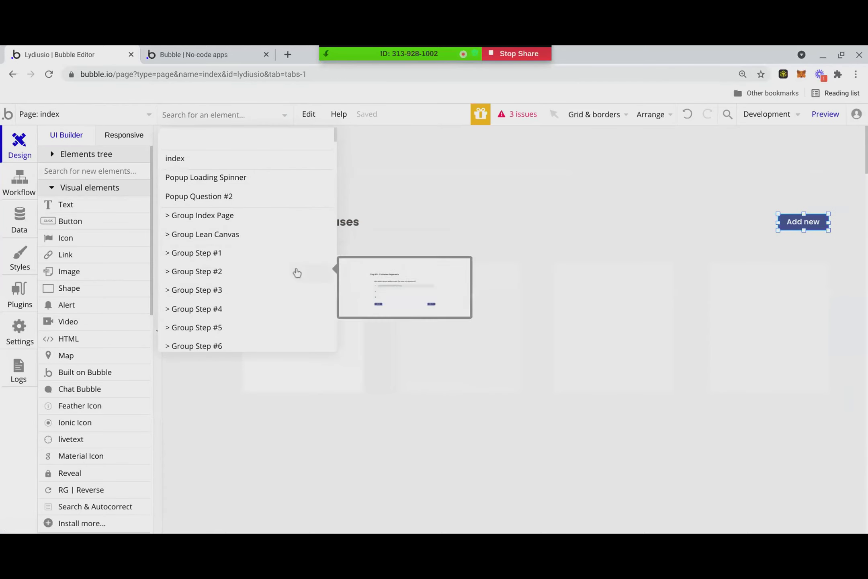
{"action": "mouse_move", "coordinate": [249, 332]}
{"action": "scroll", "coordinate": [248, 333], "scroll_direction": "down", "scroll_amount": 2}
{"action": "scroll", "coordinate": [225, 311], "scroll_direction": "down", "scroll_amount": 4}
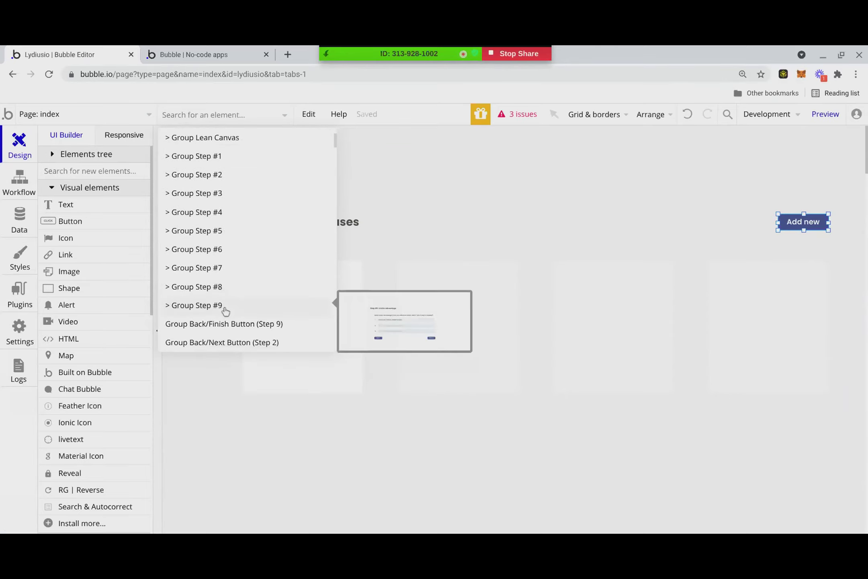
{"action": "left_click", "coordinate": [401, 198]}
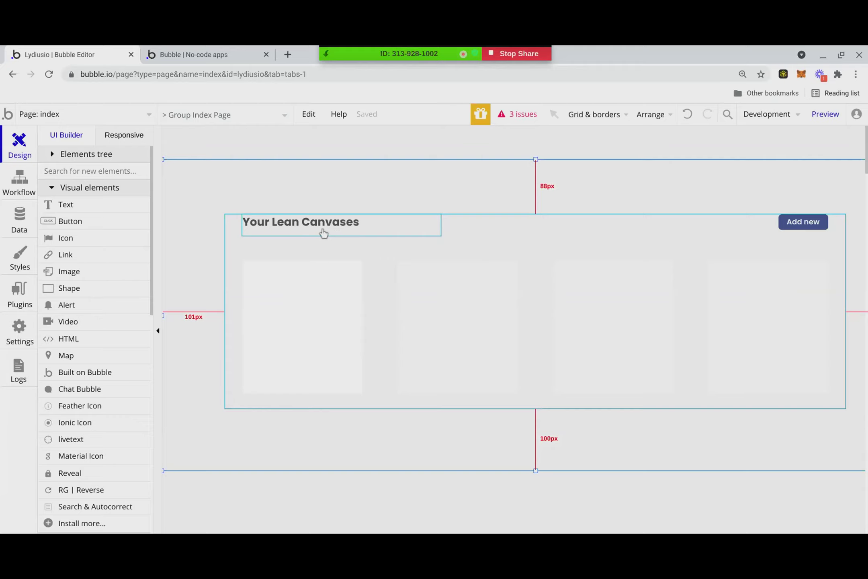
{"action": "double_click", "coordinate": [348, 231]}
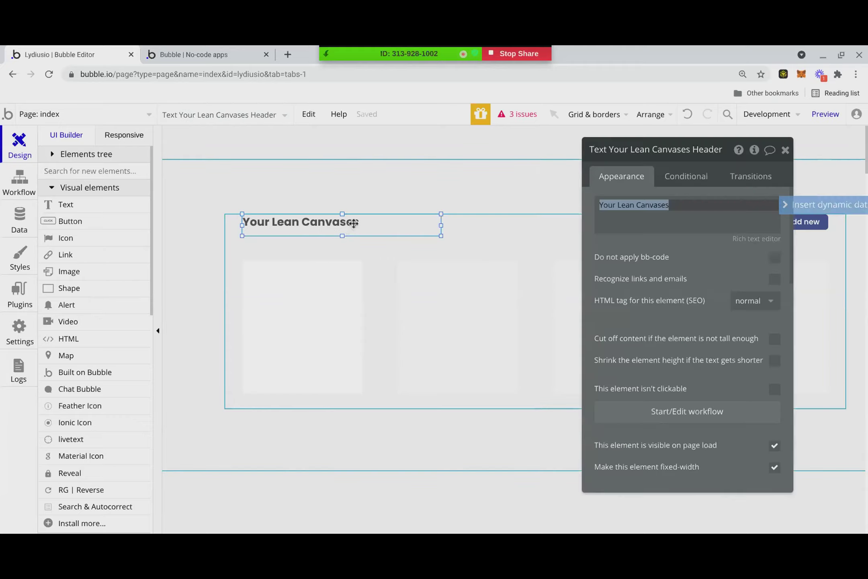
{"action": "left_click", "coordinate": [652, 209]}
{"action": "triple_click", "coordinate": [668, 205]}
{"action": "left_click", "coordinate": [665, 217]}
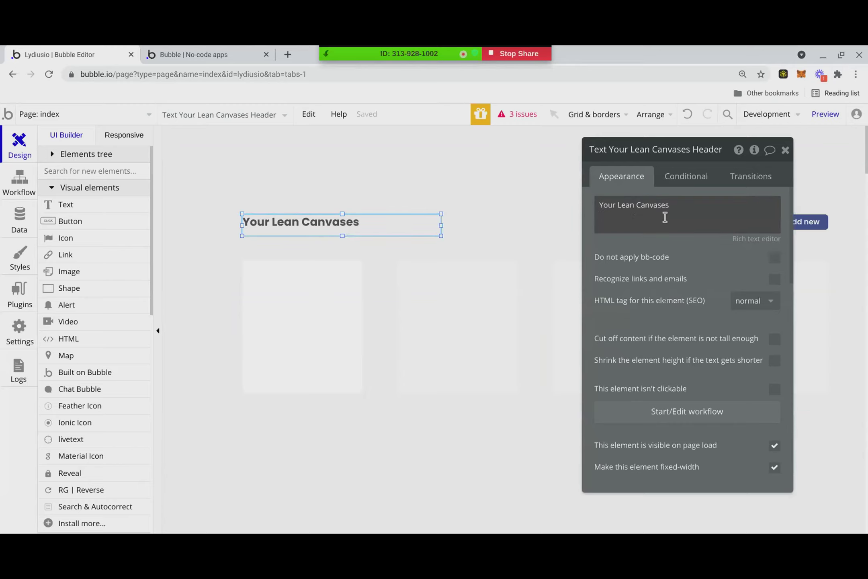
{"action": "left_click", "coordinate": [786, 152]}
{"action": "left_click", "coordinate": [438, 208]}
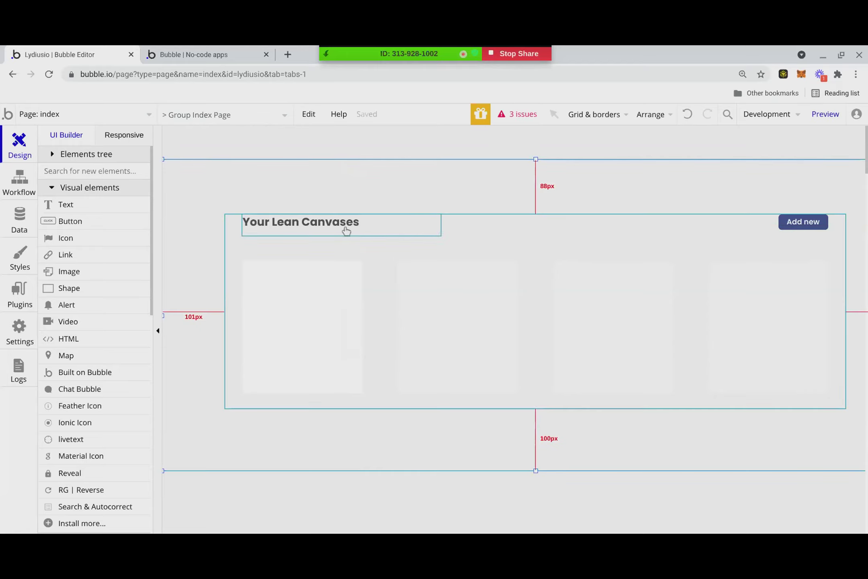
{"action": "left_click", "coordinate": [345, 225]}
{"action": "left_click", "coordinate": [192, 228]}
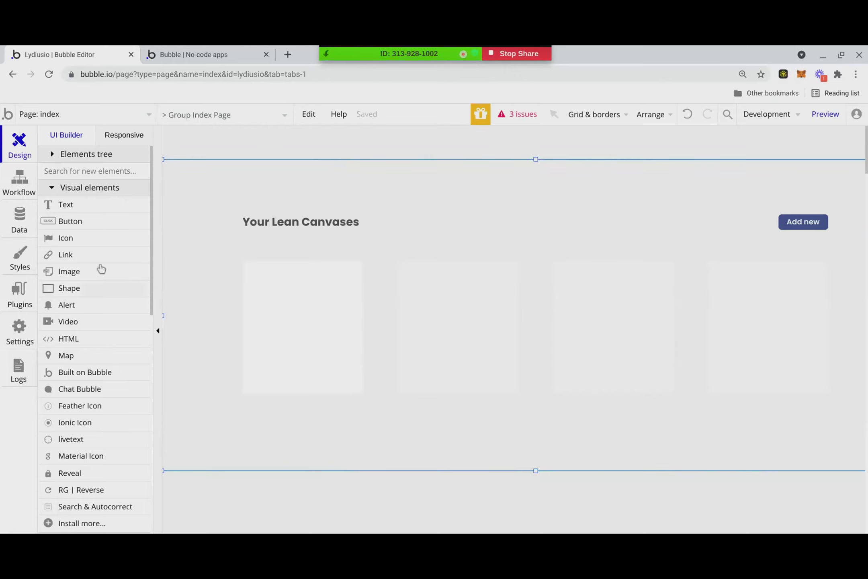
{"action": "left_click", "coordinate": [252, 115]}
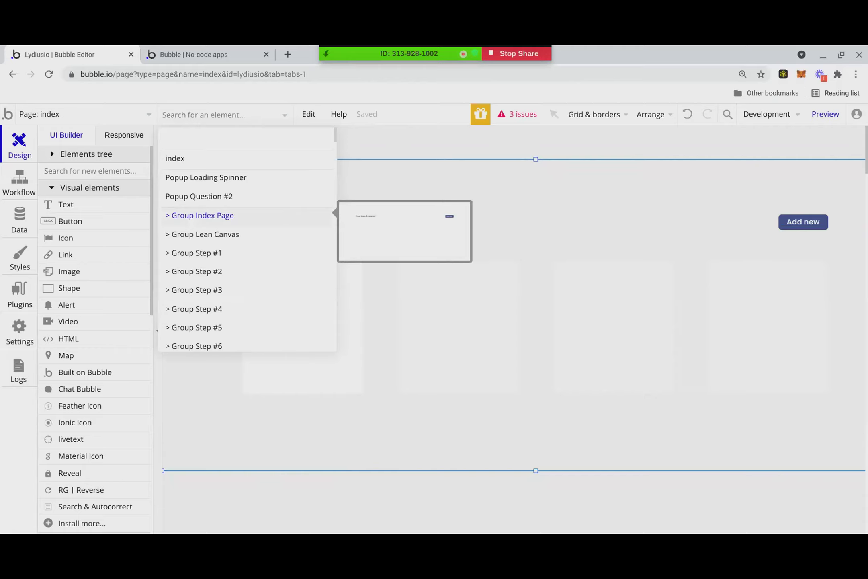
{"action": "left_click", "coordinate": [466, 188]}
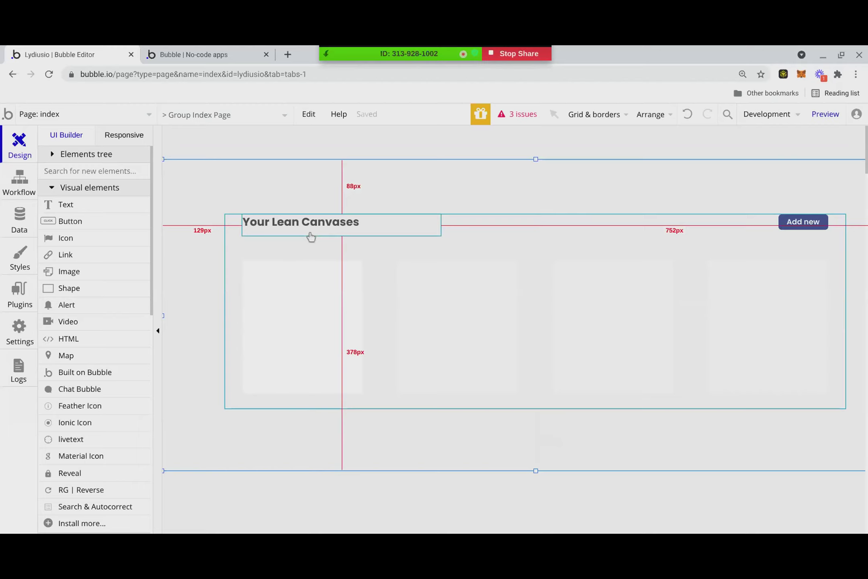
{"action": "left_click", "coordinate": [254, 124]}
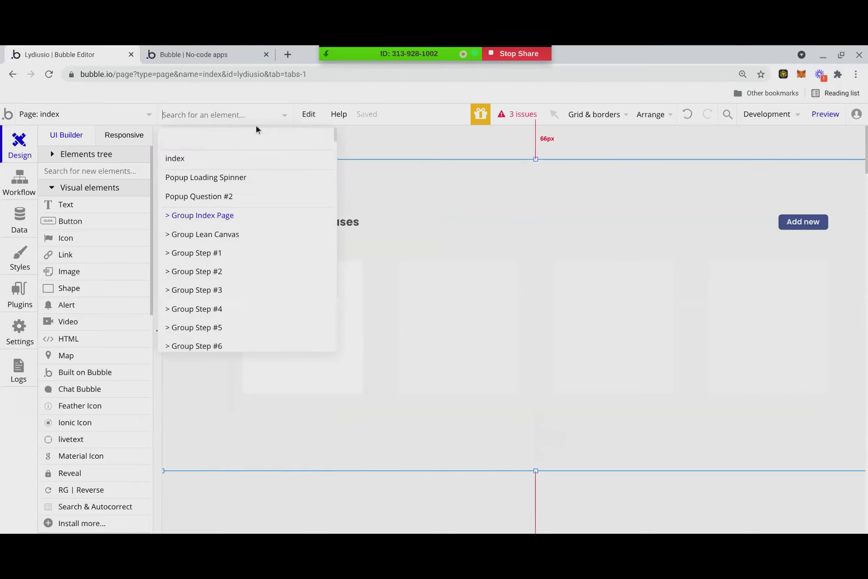
{"action": "scroll", "coordinate": [217, 333], "scroll_direction": "down", "scroll_amount": 3}
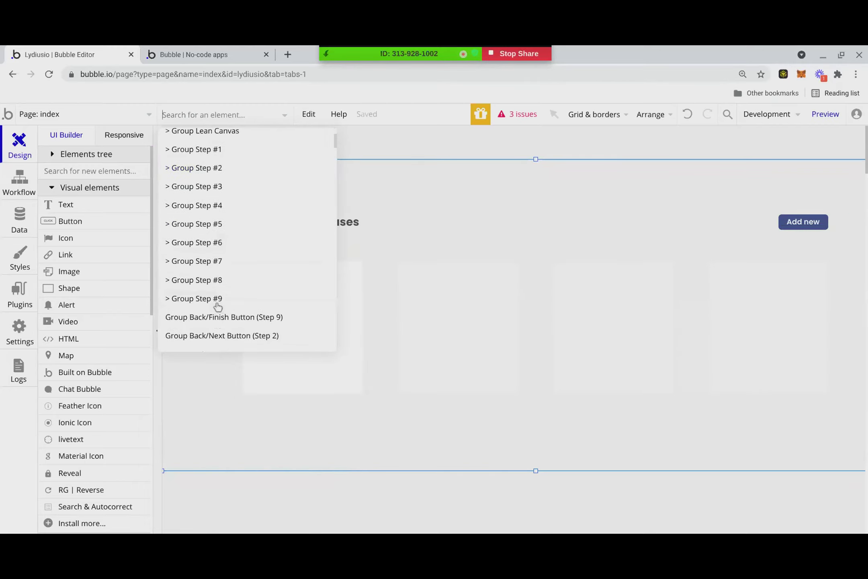
{"action": "scroll", "coordinate": [217, 306], "scroll_direction": "up", "scroll_amount": 3}
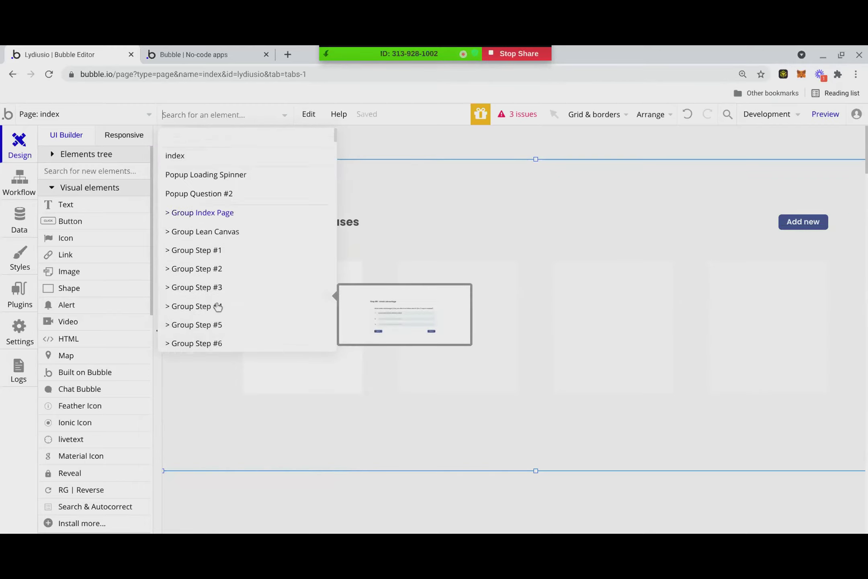
{"action": "left_click", "coordinate": [227, 234]}
{"action": "left_click", "coordinate": [181, 50]}
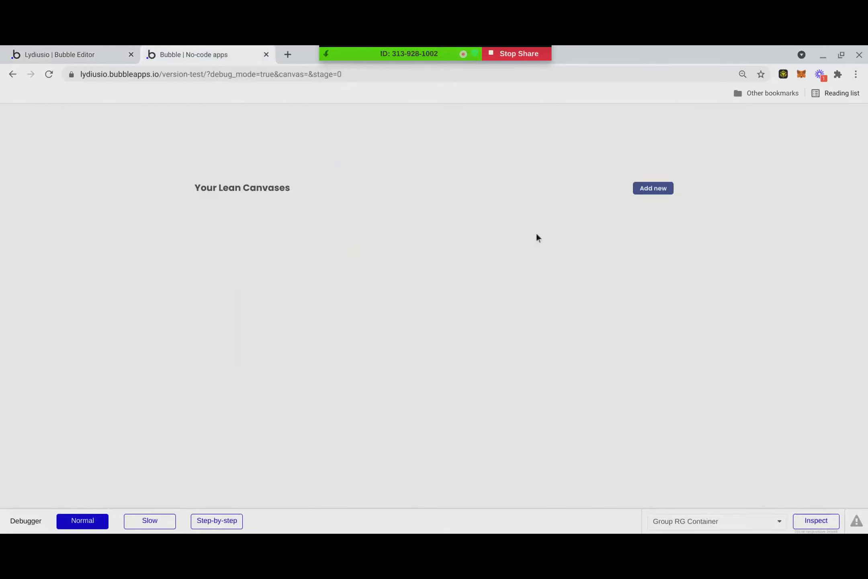
{"action": "left_click", "coordinate": [656, 187]}
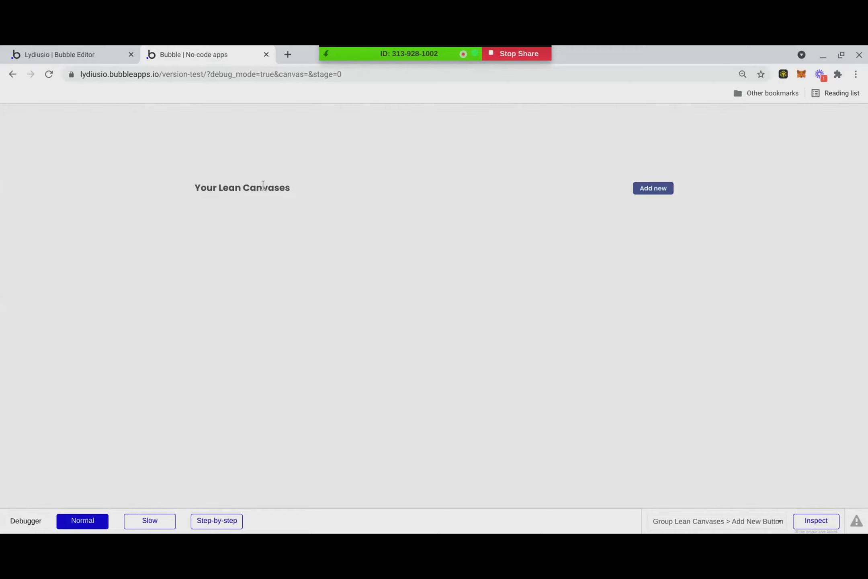
{"action": "left_click_drag", "start_coordinate": [245, 188], "coordinate": [290, 187]}
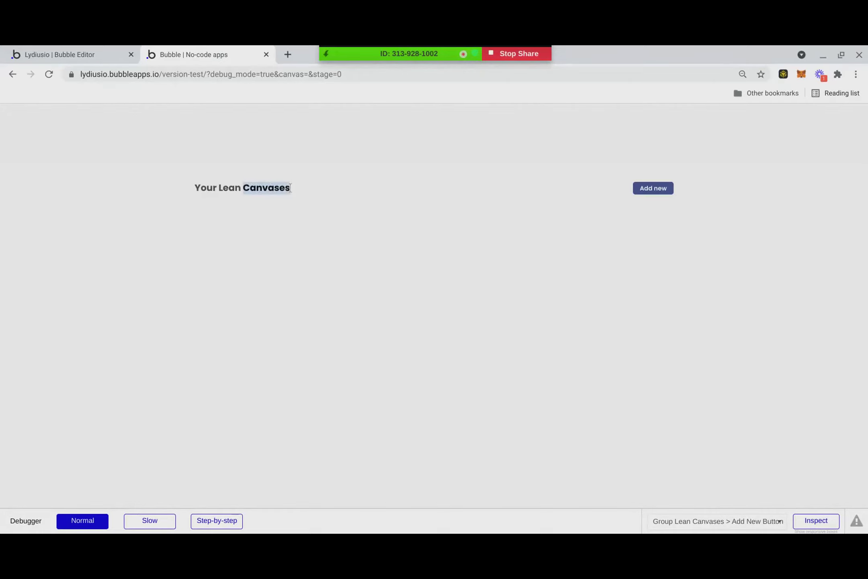
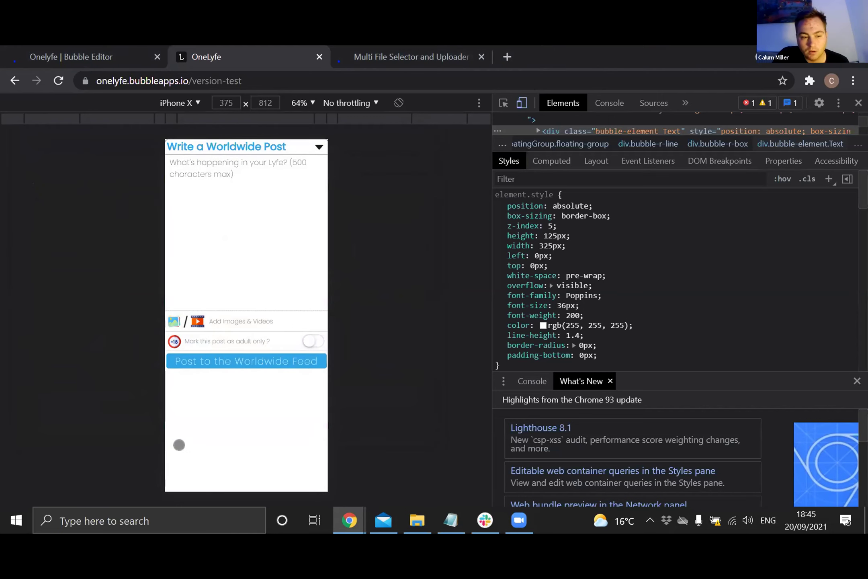
- Open the 'Add Images & Videos' file picker, close it, then reopen it on the Pictures folder
{"action": "left_click", "coordinate": [267, 323]}
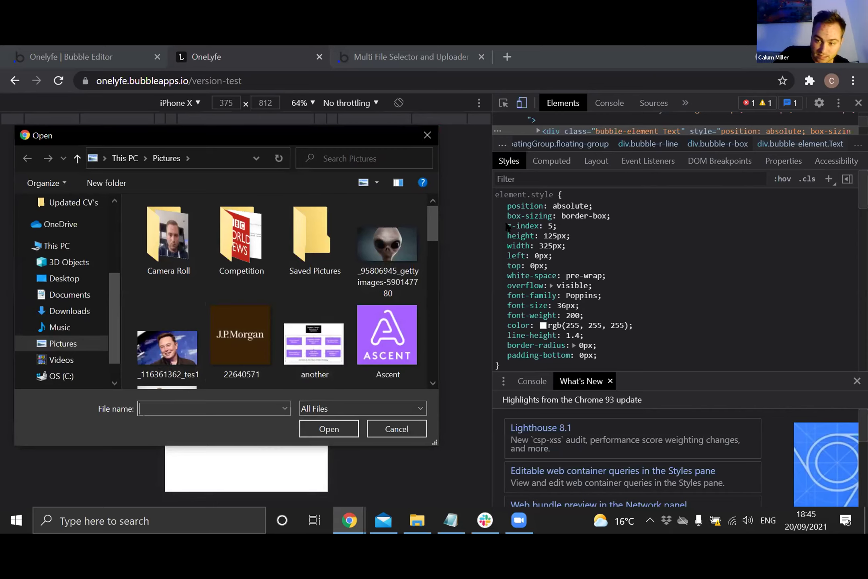
{"action": "left_click", "coordinate": [427, 136]}
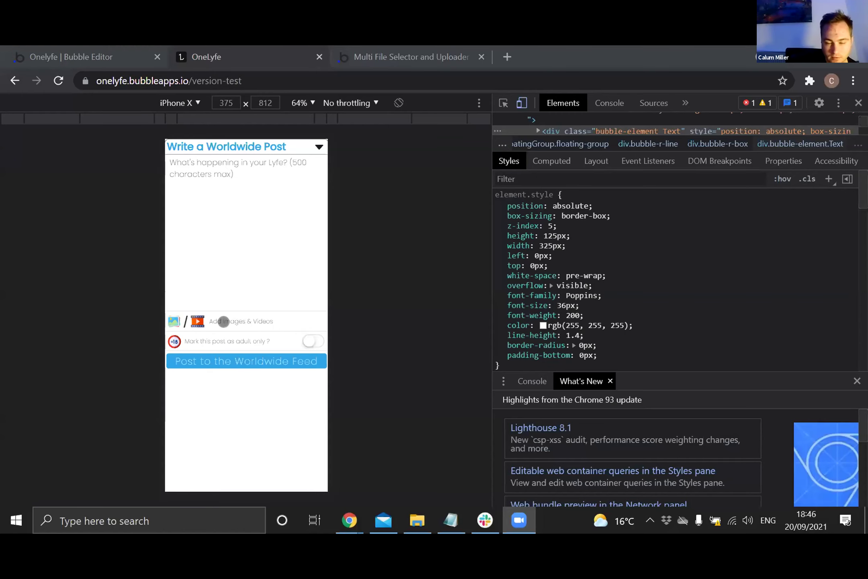
{"action": "left_click", "coordinate": [226, 324]}
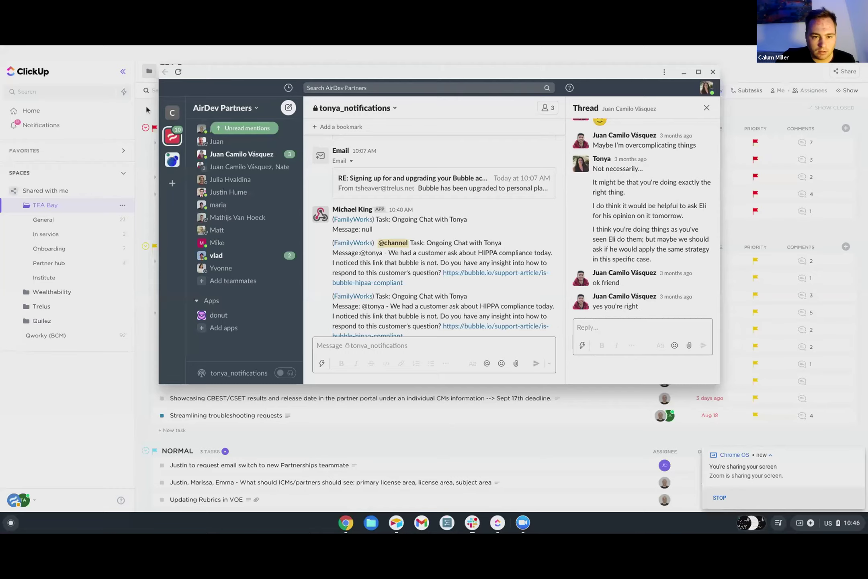
- In the Zoom meeting chat, select and copy the 'Multi File Selector and Uploader' plugin name
{"action": "left_click", "coordinate": [684, 72]}
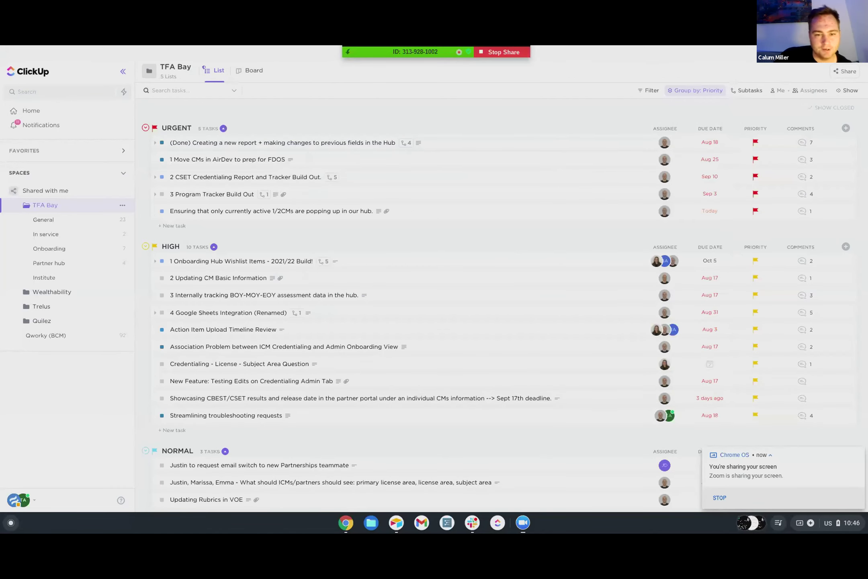
{"action": "left_click", "coordinate": [821, 55]}
{"action": "left_click", "coordinate": [859, 57]}
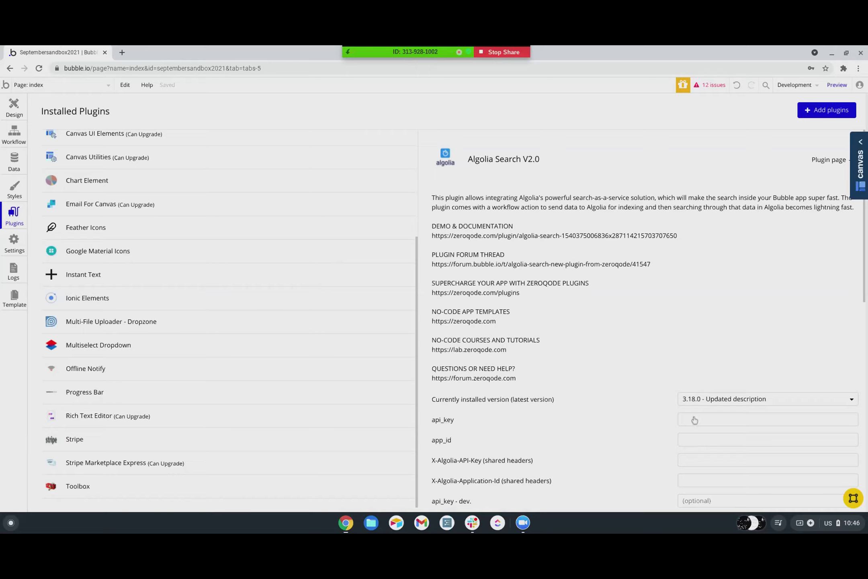
{"action": "left_click", "coordinate": [522, 524]}
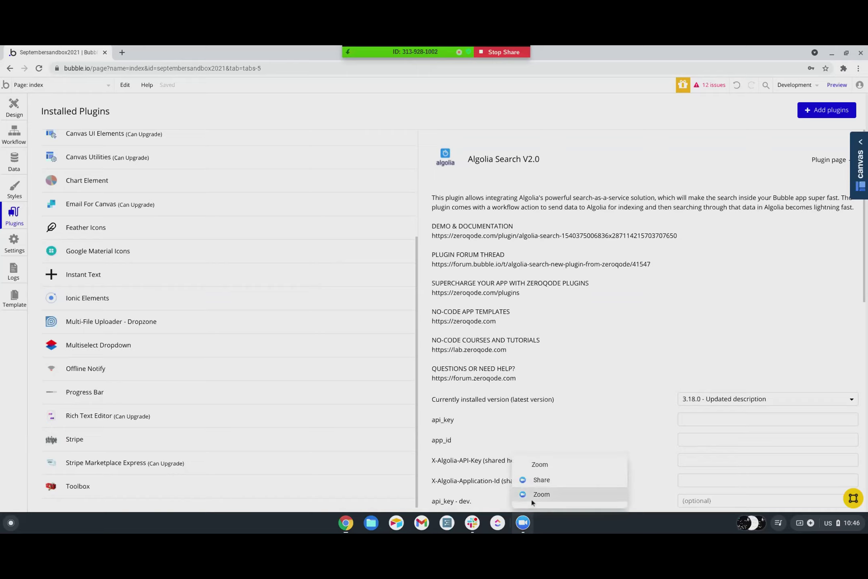
{"action": "left_click", "coordinate": [531, 499]}
{"action": "left_click", "coordinate": [471, 484]}
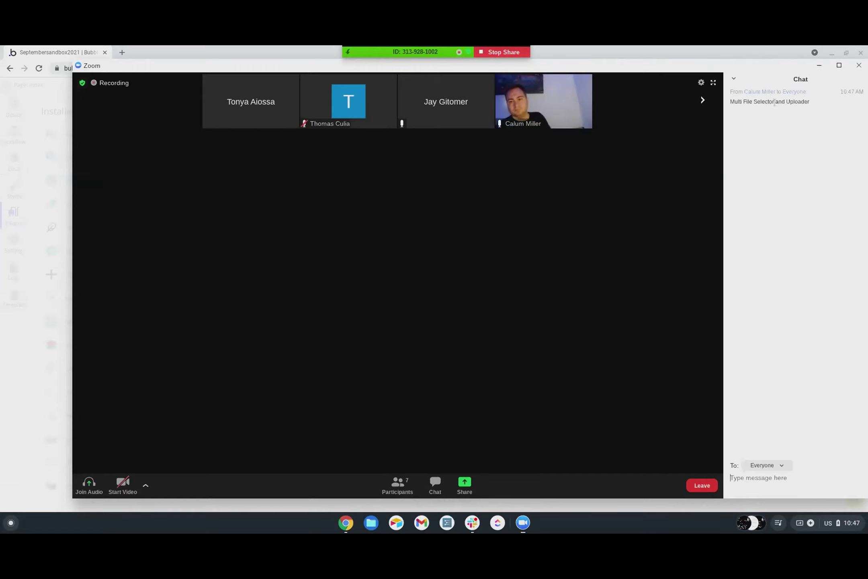
{"action": "left_click_drag", "start_coordinate": [810, 101], "coordinate": [731, 103]}
{"action": "key", "text": "ctrl+c"}
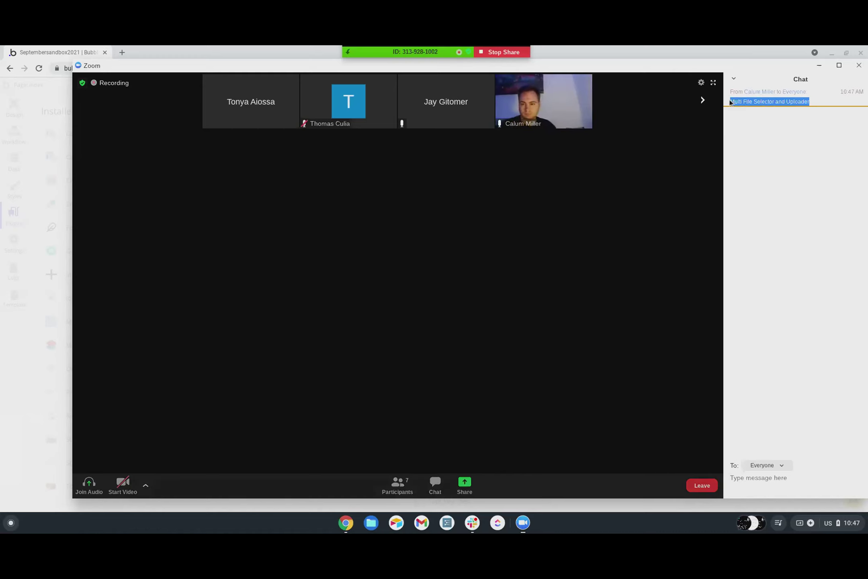
- Search the plugin catalogue for Multi File Selector and Uploader, then subscribe and confirm
{"action": "left_click", "coordinate": [63, 54]}
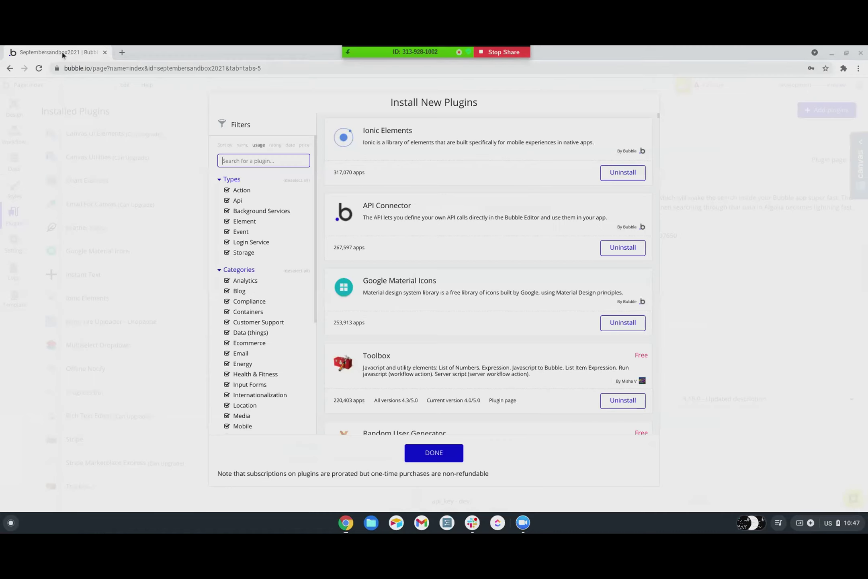
{"action": "key", "text": "ctrl+v"}
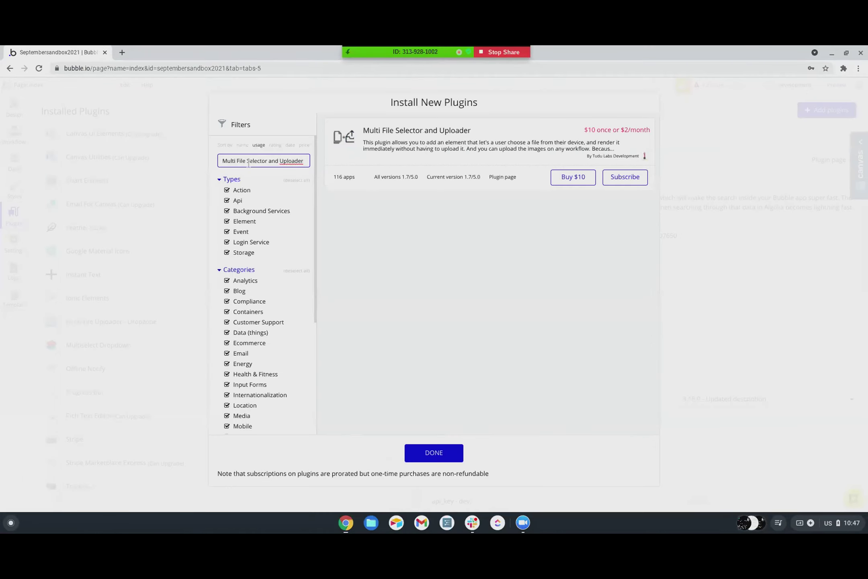
{"action": "left_click", "coordinate": [618, 181]}
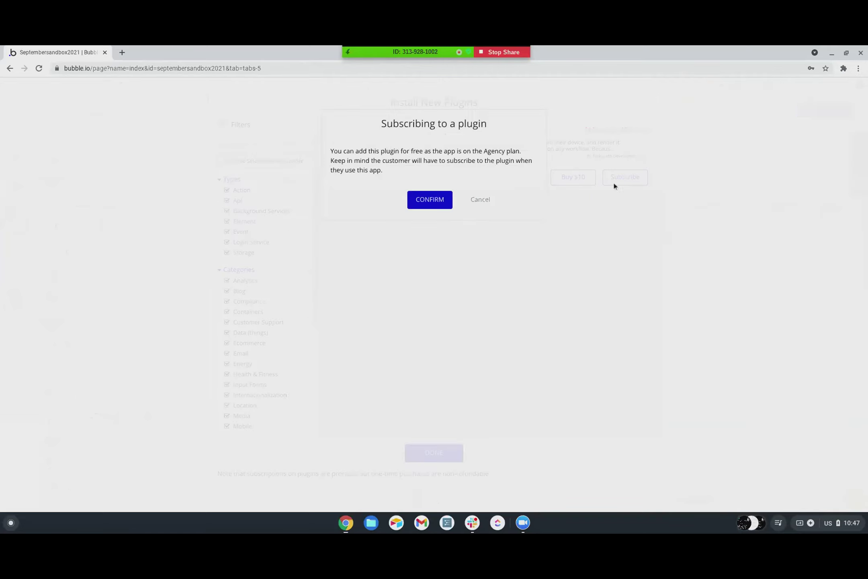
{"action": "left_click", "coordinate": [430, 200]}
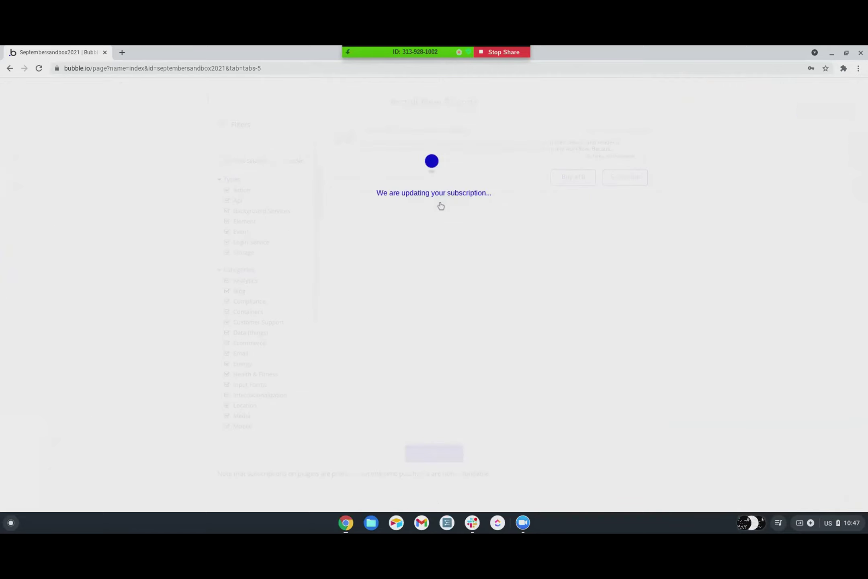
{"action": "left_click", "coordinate": [441, 184]}
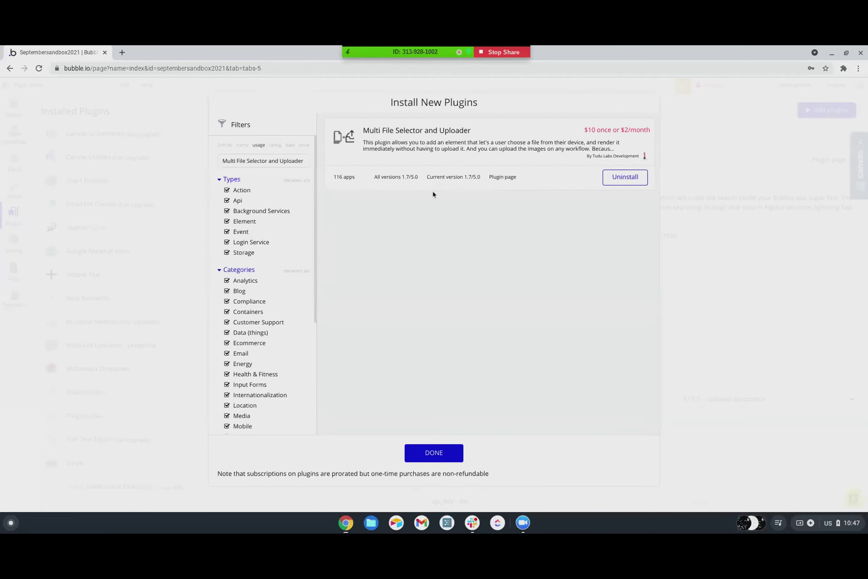
{"action": "left_click", "coordinate": [433, 453]}
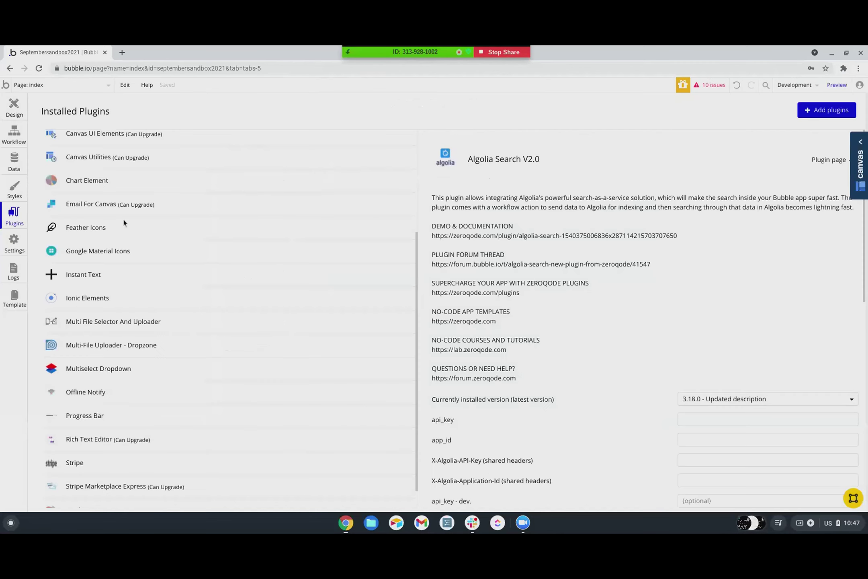
{"action": "left_click", "coordinate": [27, 85]}
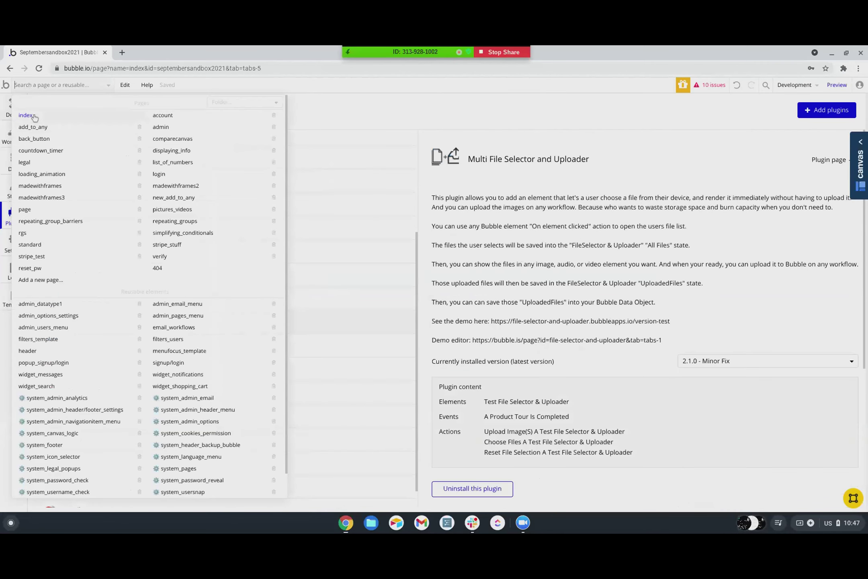
- Create a new page named multi_file_selector_and_u… using the pasted plugin name
{"action": "left_click", "coordinate": [33, 281]}
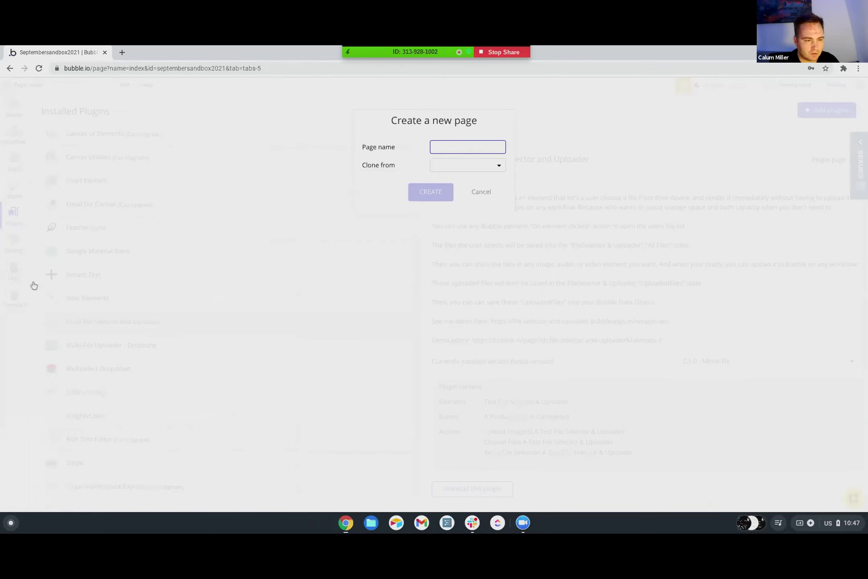
{"action": "key", "text": "ctrl+v"}
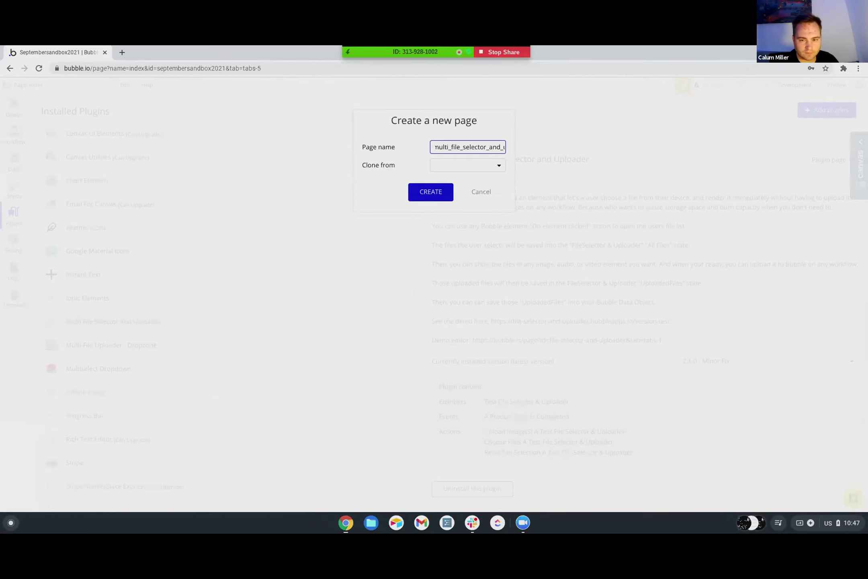
{"action": "key", "text": "Return"}
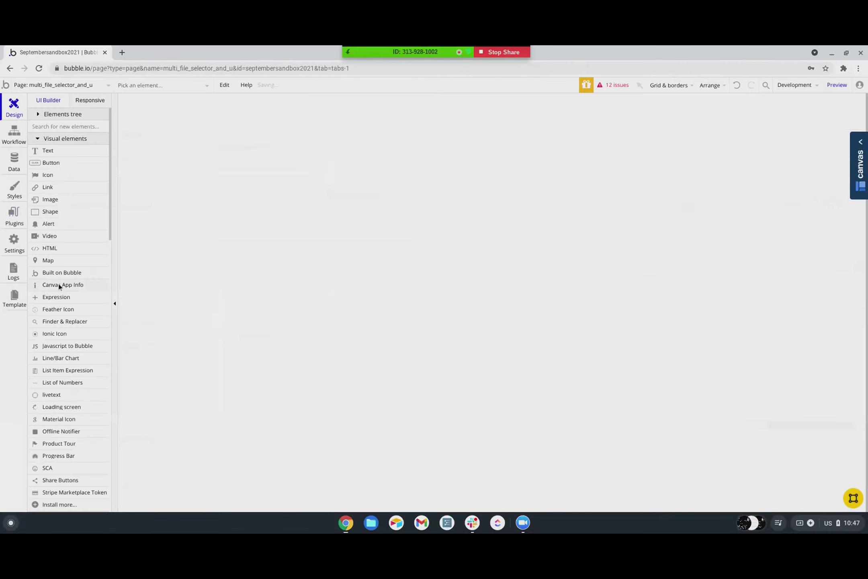
- Scroll the elements panel to locate the Test File Selector & Uploader element
{"action": "scroll", "coordinate": [50, 398], "scroll_direction": "down", "scroll_amount": 2}
{"action": "scroll", "coordinate": [51, 401], "scroll_direction": "down", "scroll_amount": 5}
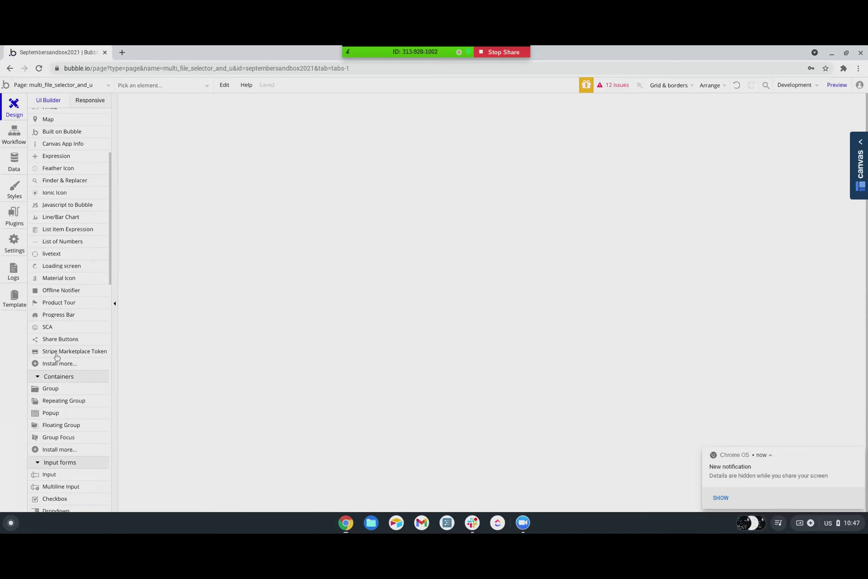
{"action": "scroll", "coordinate": [55, 294], "scroll_direction": "up", "scroll_amount": 3}
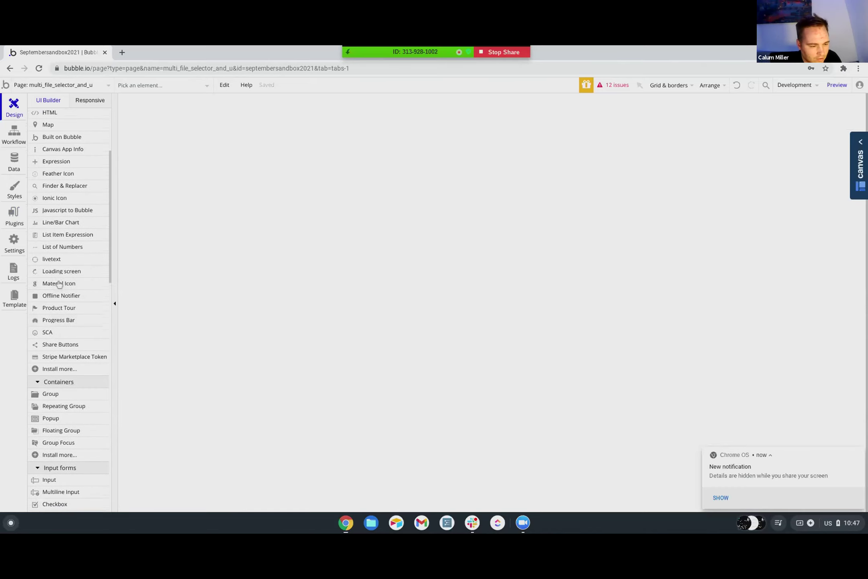
{"action": "scroll", "coordinate": [59, 284], "scroll_direction": "up", "scroll_amount": 3}
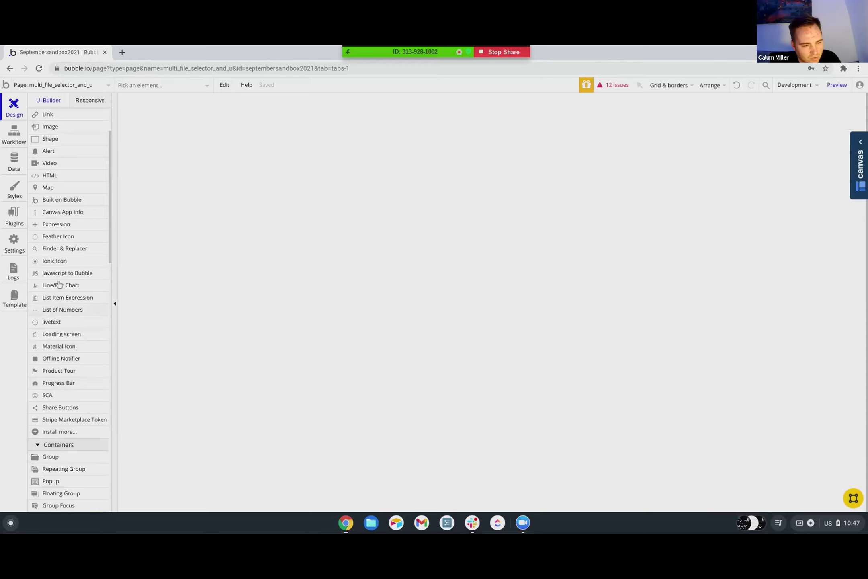
{"action": "scroll", "coordinate": [59, 284], "scroll_direction": "up", "scroll_amount": 2}
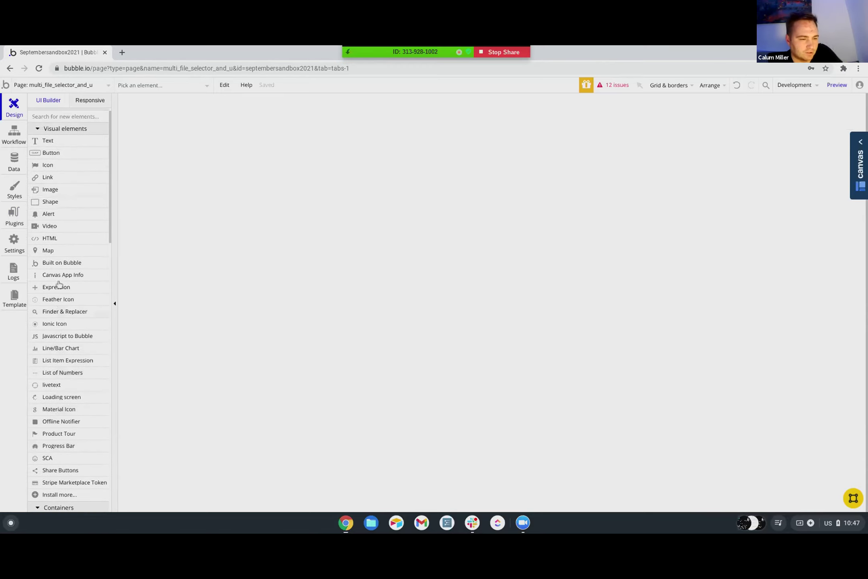
{"action": "scroll", "coordinate": [59, 284], "scroll_direction": "down", "scroll_amount": 2}
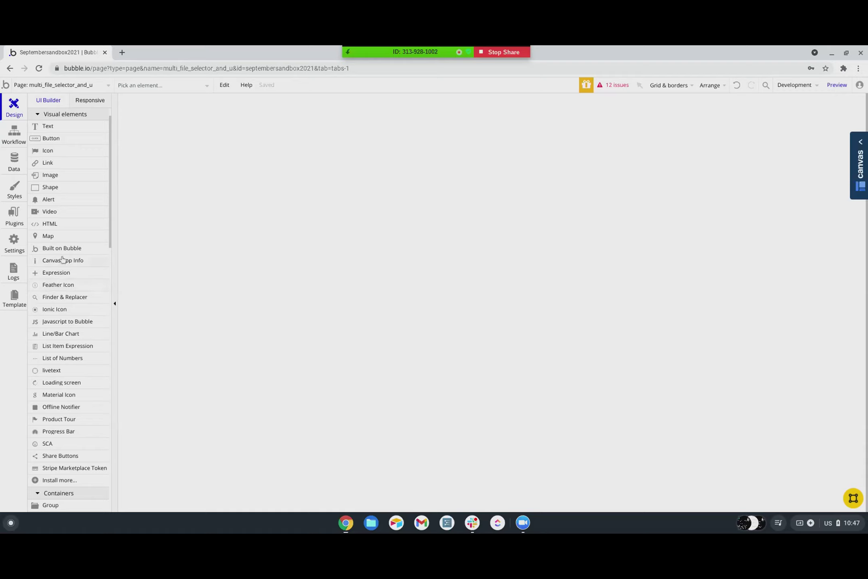
{"action": "scroll", "coordinate": [58, 234], "scroll_direction": "up", "scroll_amount": 2}
{"action": "mouse_move", "coordinate": [58, 234]}
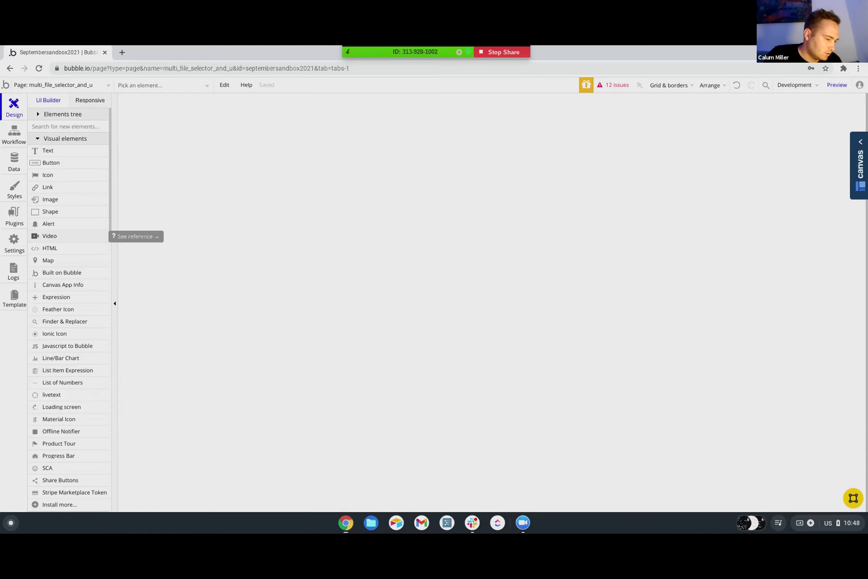
{"action": "scroll", "coordinate": [57, 249], "scroll_direction": "down", "scroll_amount": 2}
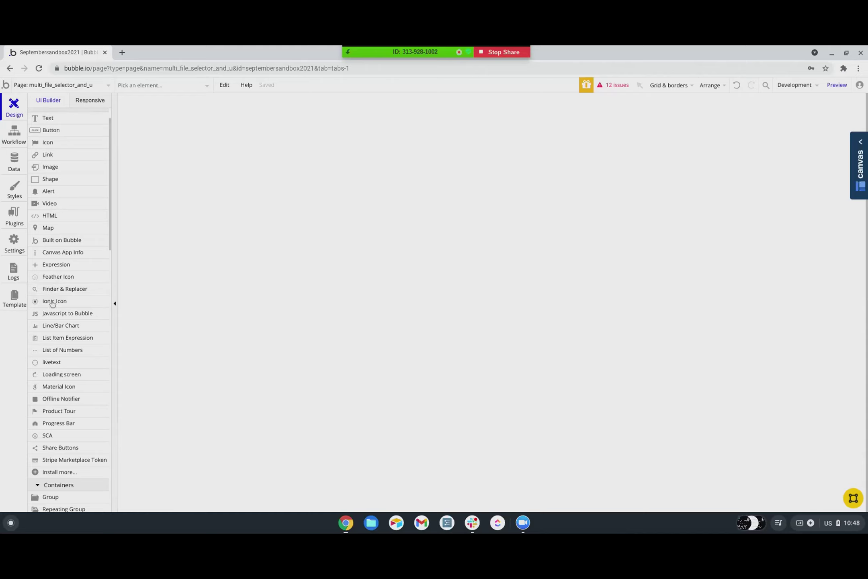
{"action": "scroll", "coordinate": [48, 379], "scroll_direction": "down", "scroll_amount": 1}
{"action": "scroll", "coordinate": [49, 382], "scroll_direction": "down", "scroll_amount": 2}
{"action": "scroll", "coordinate": [56, 368], "scroll_direction": "down", "scroll_amount": 10}
{"action": "scroll", "coordinate": [55, 361], "scroll_direction": "down", "scroll_amount": 1}
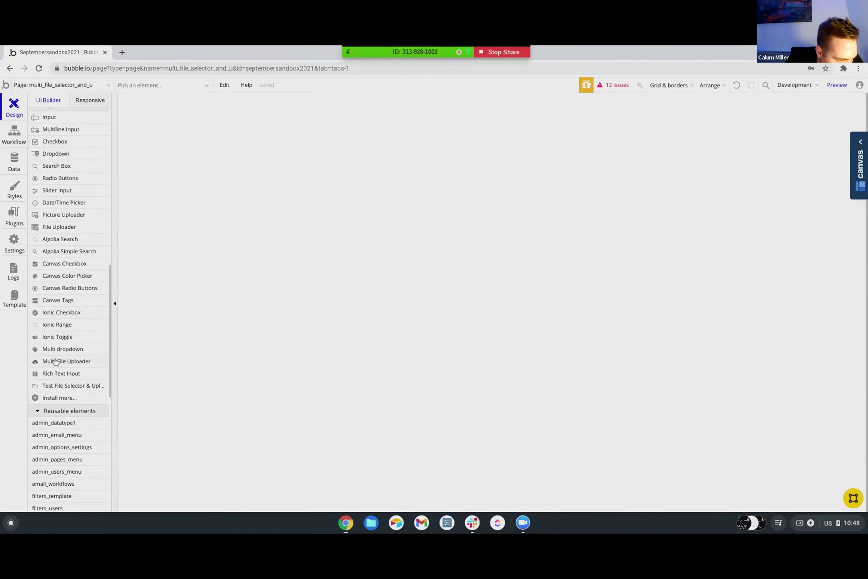
- Place a TestFileSelector&Uploader element near the page top, with max 2 files and a 10 MB size limit
{"action": "left_click", "coordinate": [61, 386]}
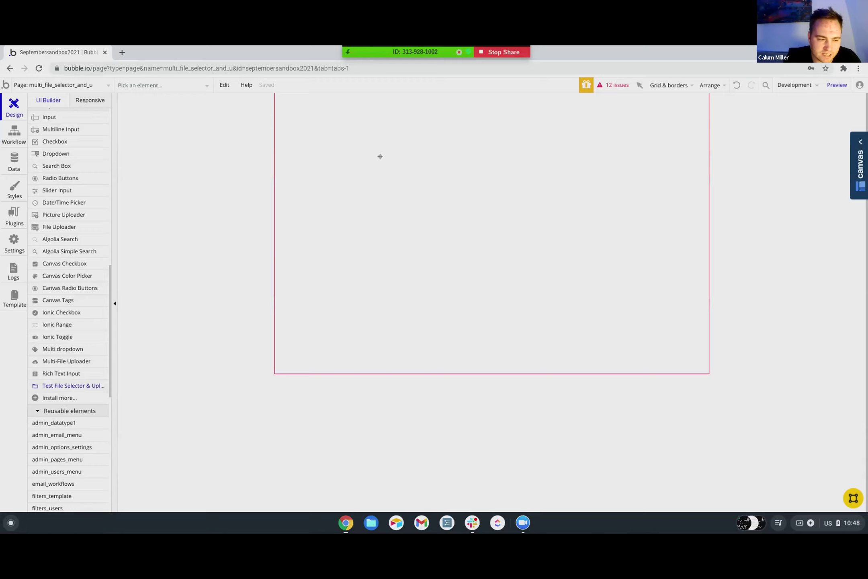
{"action": "left_click_drag", "start_coordinate": [354, 137], "coordinate": [375, 159]}
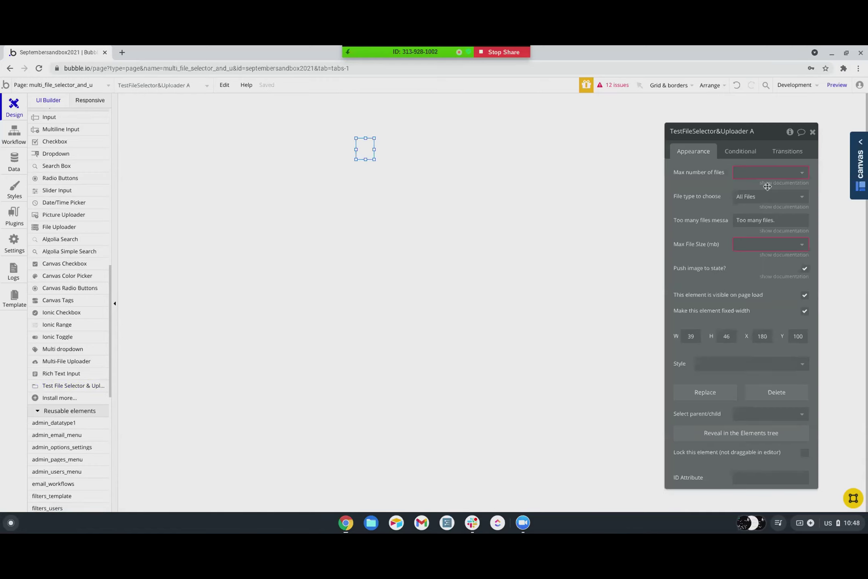
{"action": "left_click", "coordinate": [765, 174]}
{"action": "left_click", "coordinate": [738, 208]}
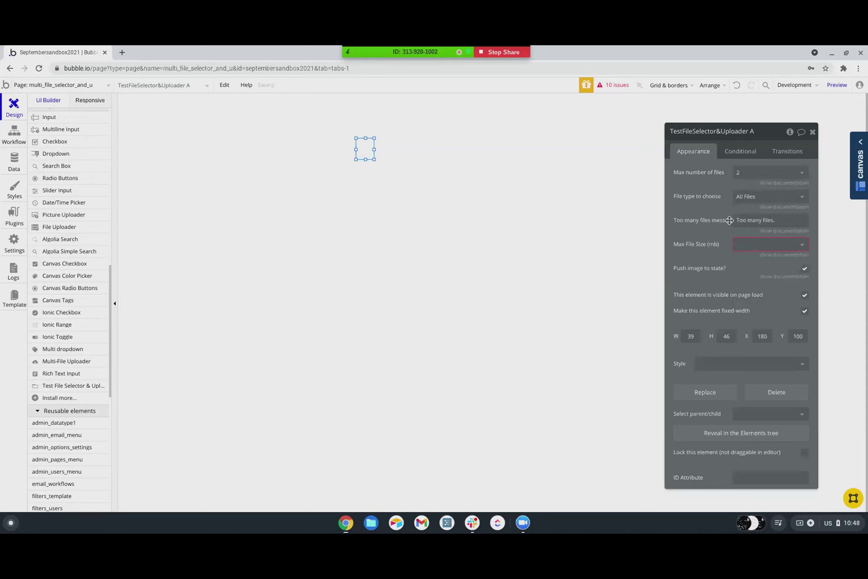
{"action": "left_click", "coordinate": [764, 246]}
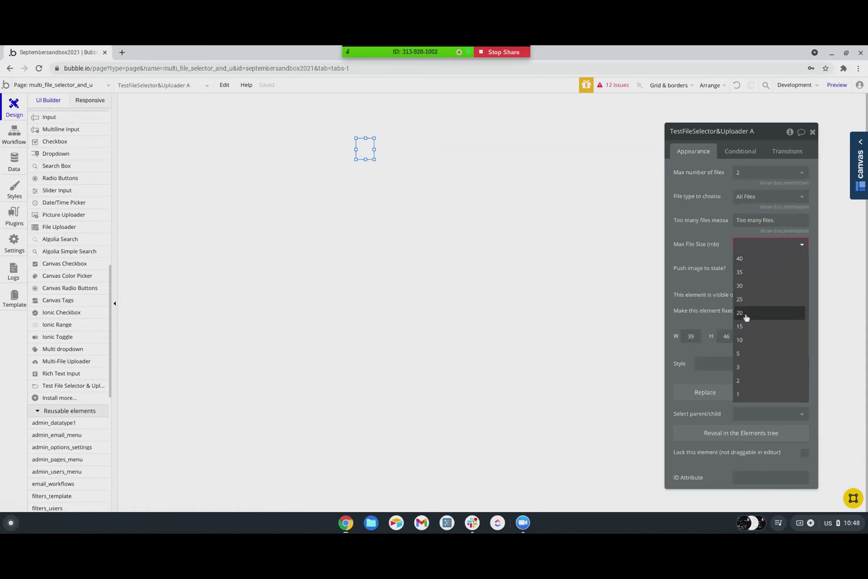
{"action": "left_click", "coordinate": [743, 340]}
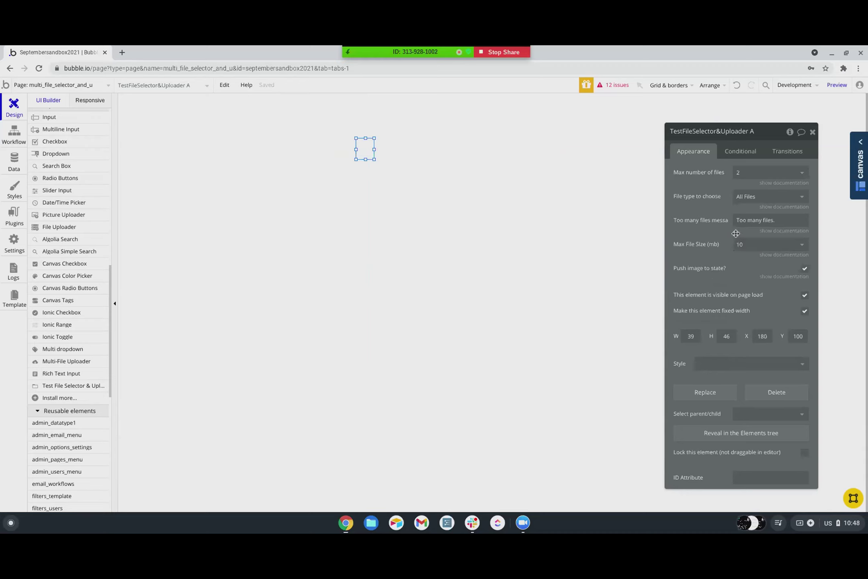
- Move the property panel aside and turn on 'Push image to state?'
{"action": "left_click", "coordinate": [790, 276]}
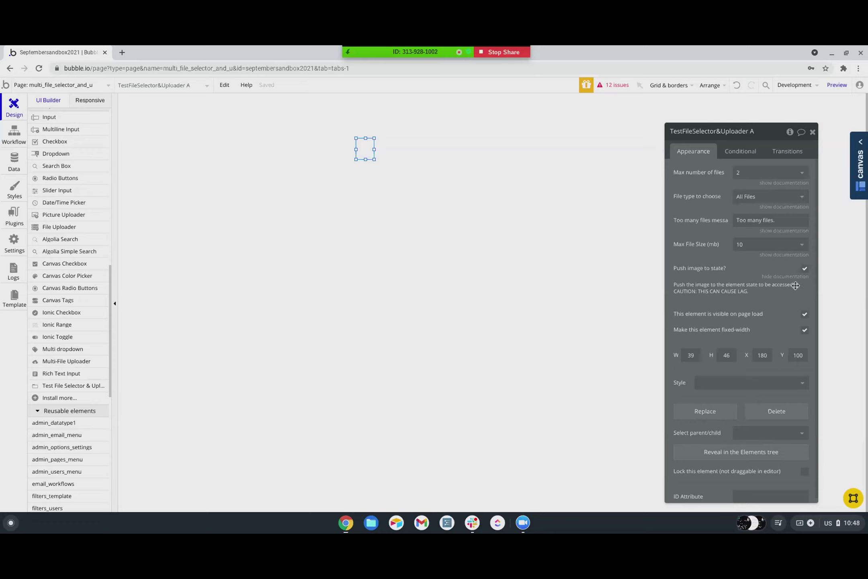
{"action": "left_click_drag", "start_coordinate": [797, 285], "coordinate": [736, 287]}
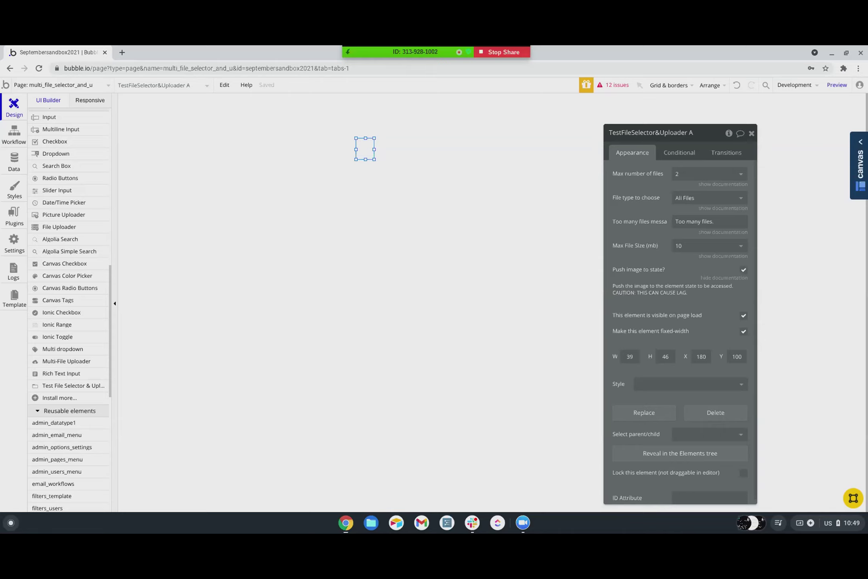
{"action": "left_click_drag", "start_coordinate": [709, 137], "coordinate": [777, 116]}
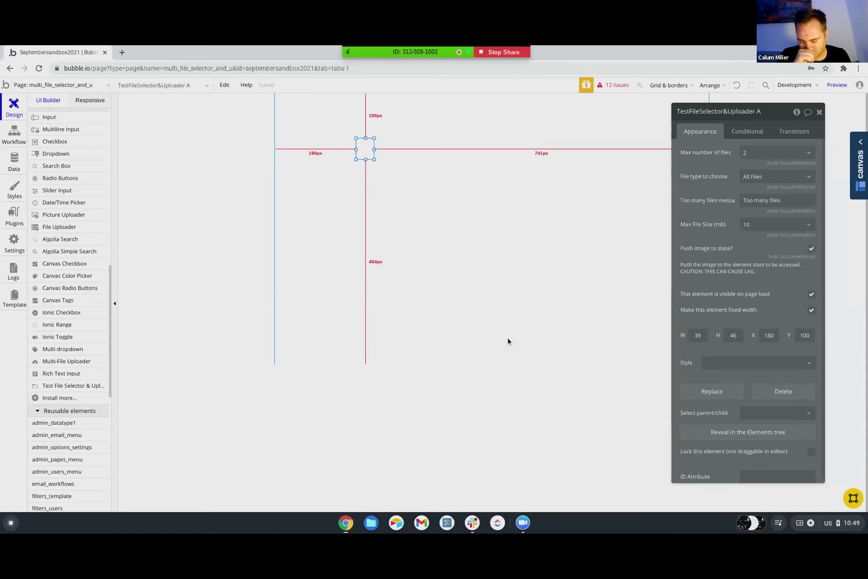
{"action": "left_click", "coordinate": [812, 249]}
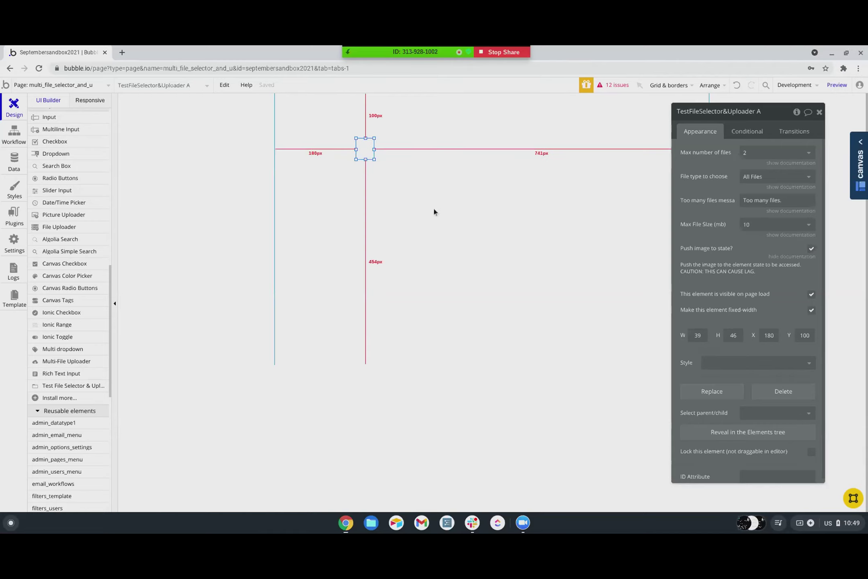
- Create a new data type named 'test uploader'
{"action": "left_click", "coordinate": [15, 163]}
{"action": "scroll", "coordinate": [113, 348], "scroll_direction": "down", "scroll_amount": 3}
{"action": "left_click", "coordinate": [167, 415]}
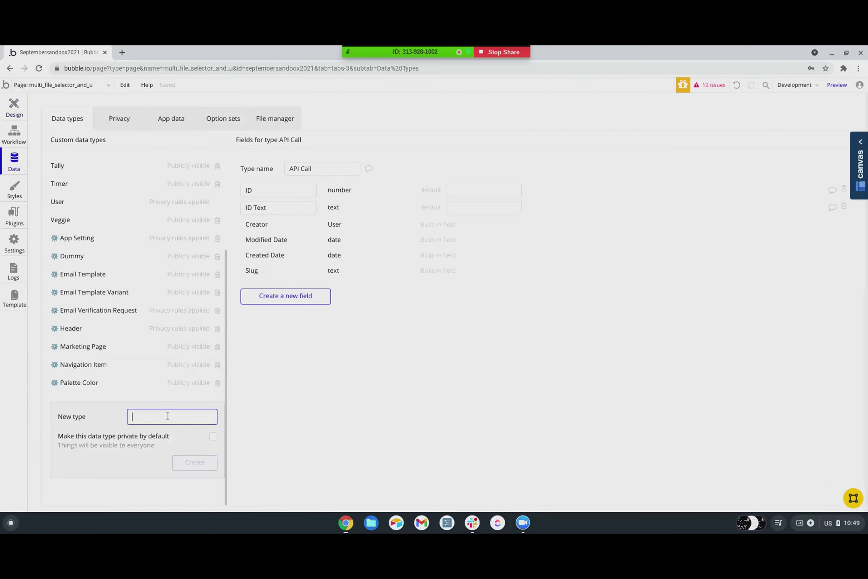
{"action": "type", "text": "test uploader"}
{"action": "left_click", "coordinate": [199, 466]}
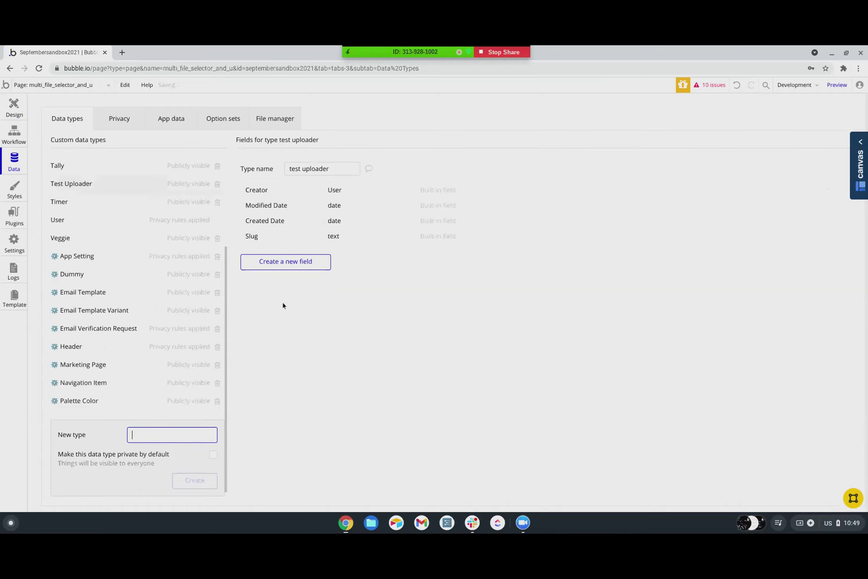
- Add a 'files' field of type file, set as a list, to test uploader
{"action": "left_click", "coordinate": [280, 262]}
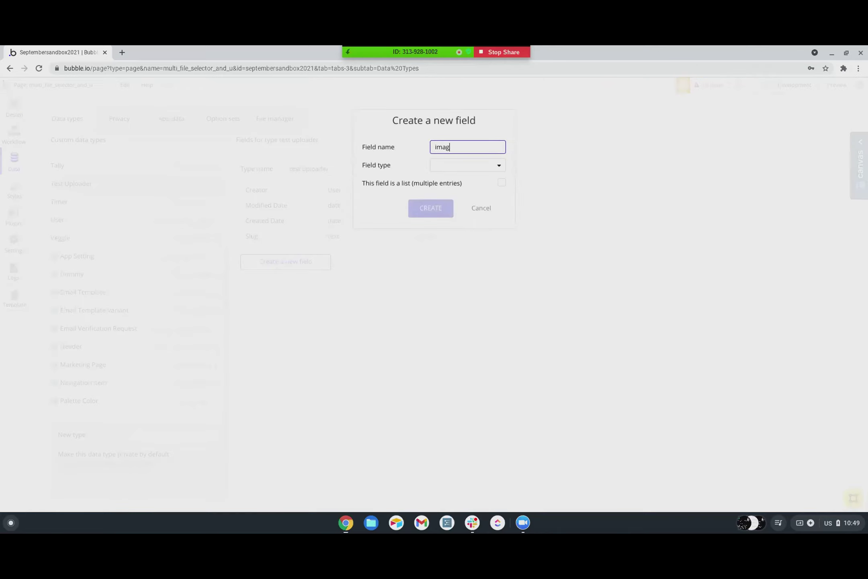
{"action": "left_click", "coordinate": [446, 164]}
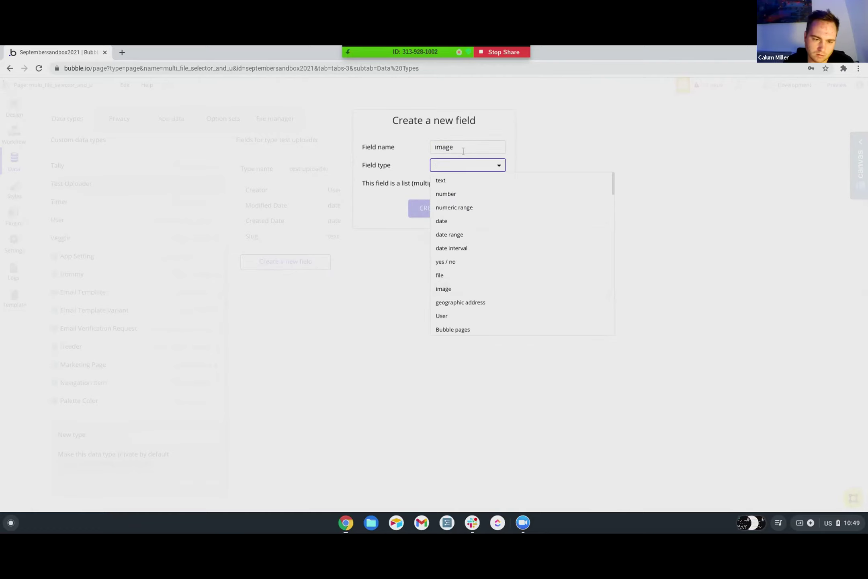
{"action": "double_click", "coordinate": [444, 147]}
{"action": "type", "text": "files"}
{"action": "left_click", "coordinate": [444, 170]}
{"action": "scroll", "coordinate": [449, 233], "scroll_direction": "down", "scroll_amount": 3}
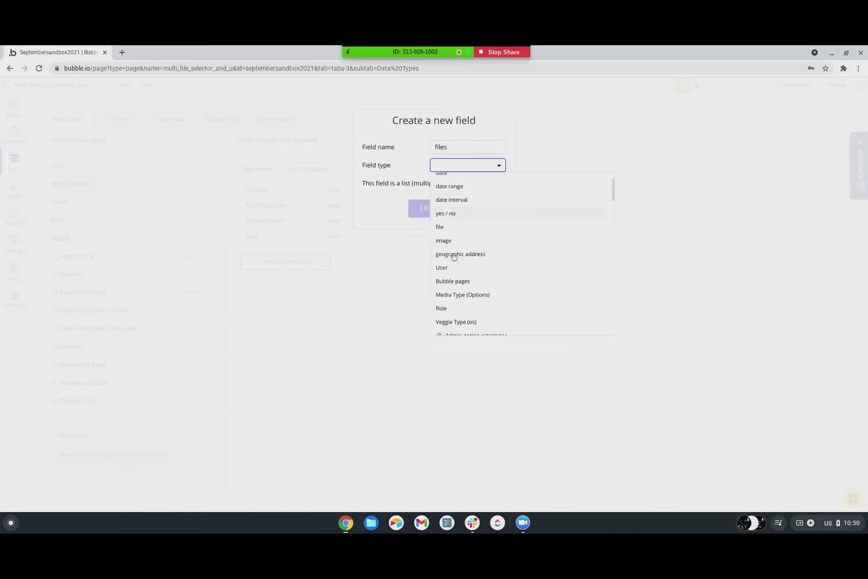
{"action": "left_click", "coordinate": [449, 223]}
{"action": "left_click", "coordinate": [502, 185]}
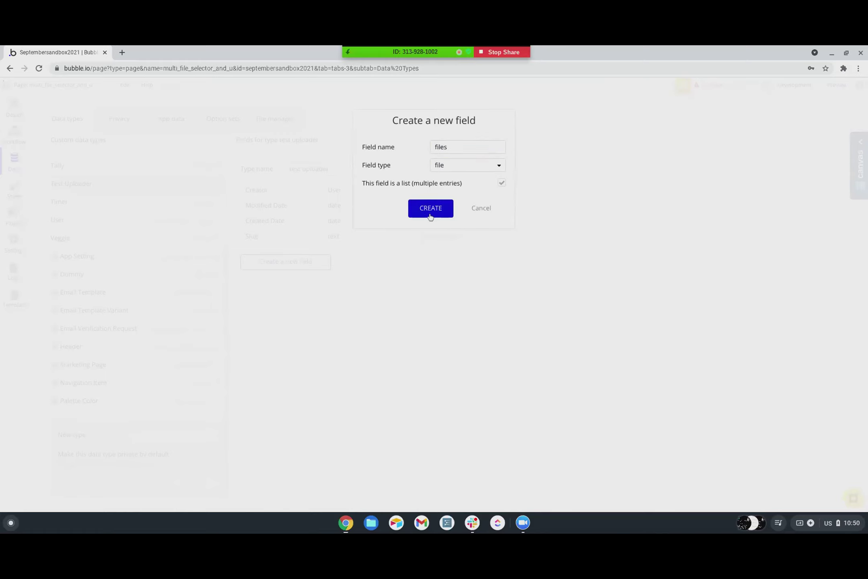
{"action": "left_click", "coordinate": [430, 208]}
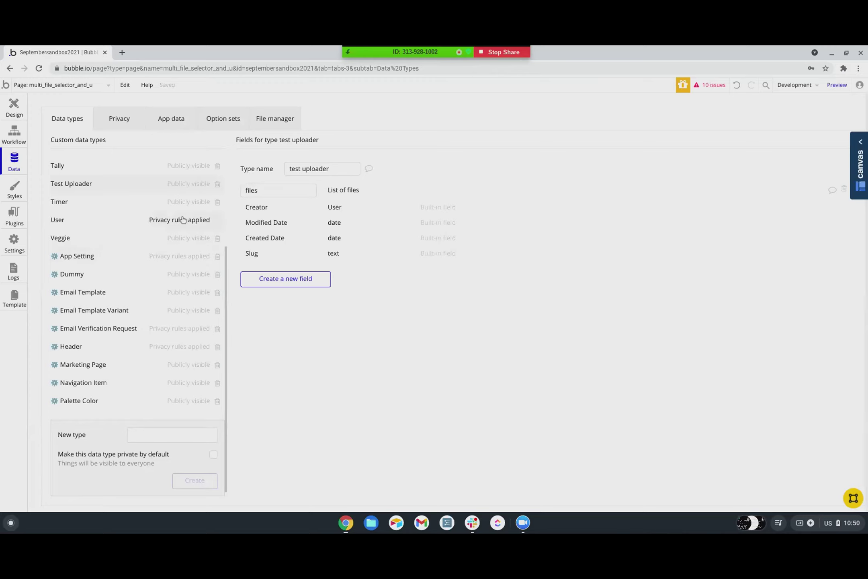
- Draw a button on the page labelled 'Upload'
{"action": "left_click", "coordinate": [14, 113]}
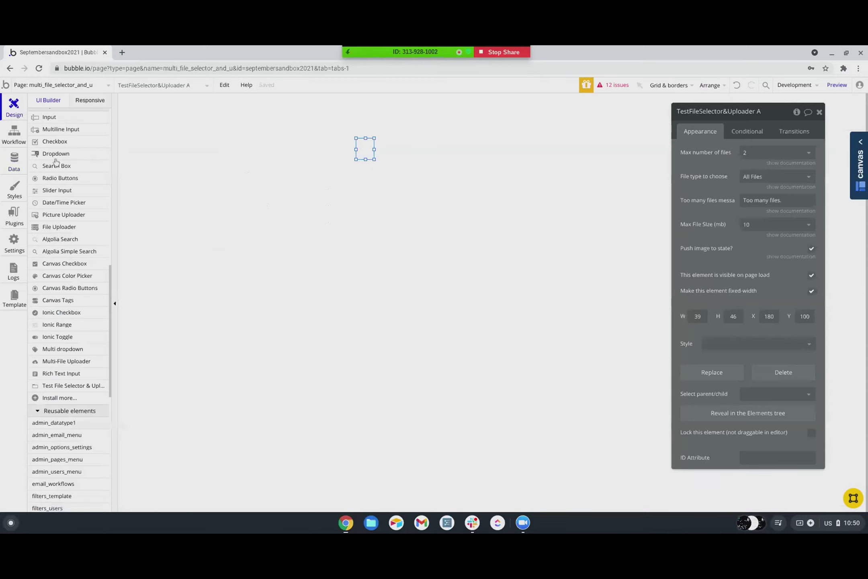
{"action": "left_click", "coordinate": [63, 163]}
{"action": "left_click_drag", "start_coordinate": [339, 177], "coordinate": [401, 205]}
{"action": "type", "text": "Upload"}
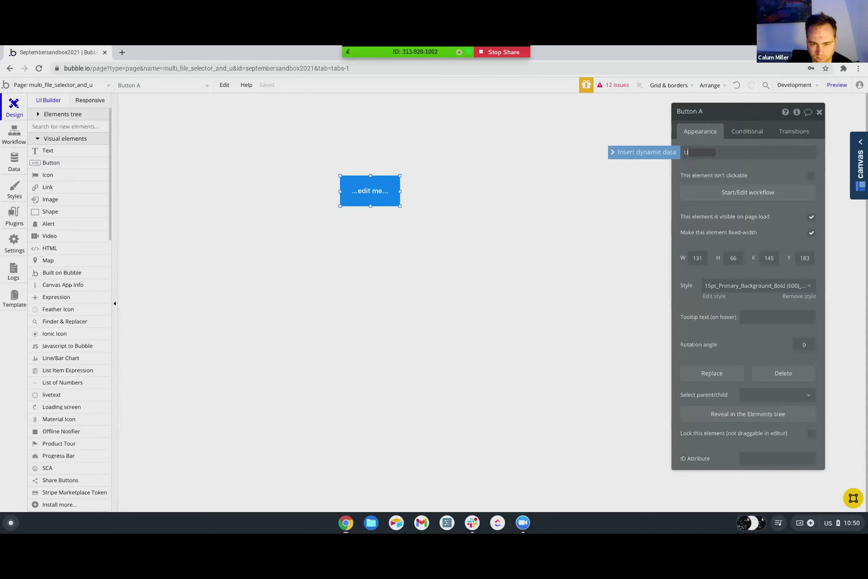
- Give the button's click workflow a Choose Files action for TestFileSelector&Uploader A
{"action": "left_click", "coordinate": [729, 192]}
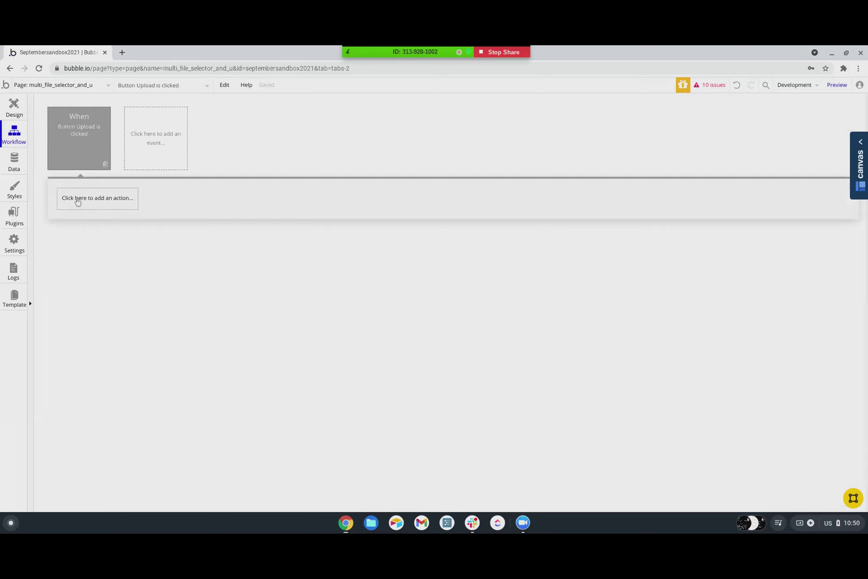
{"action": "left_click", "coordinate": [77, 202]}
{"action": "mouse_move", "coordinate": [105, 322]}
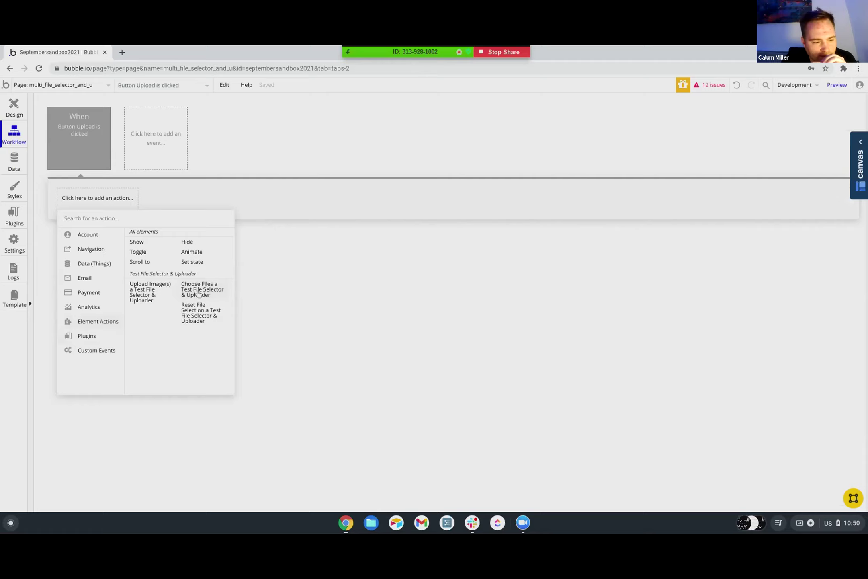
{"action": "left_click", "coordinate": [199, 295]}
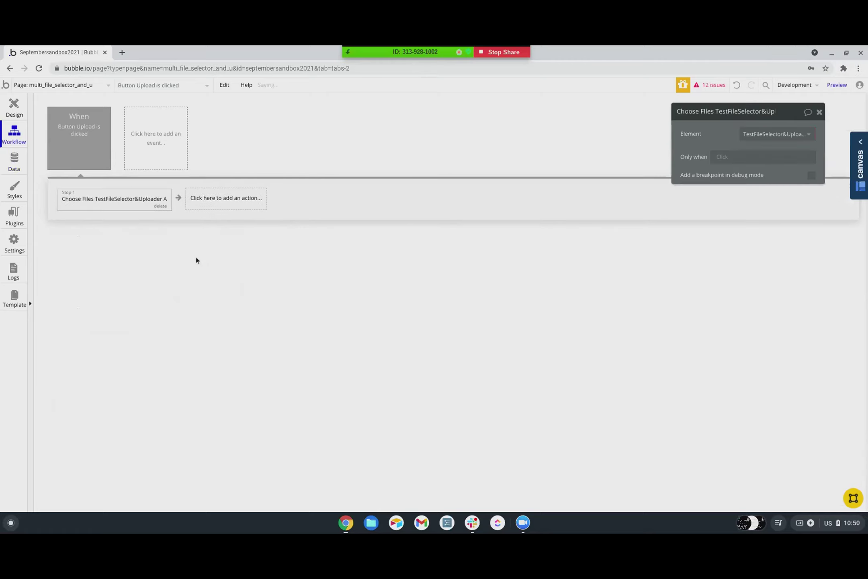
{"action": "left_click", "coordinate": [152, 142]}
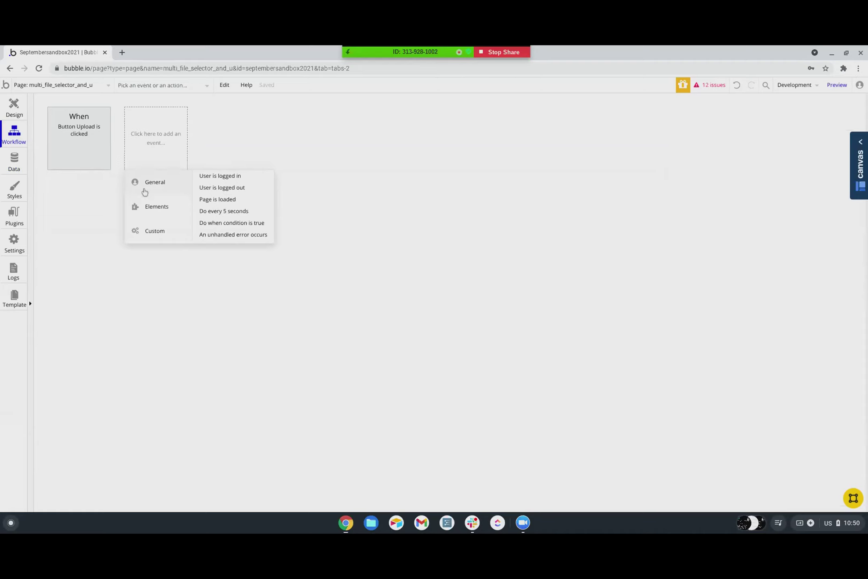
- Add an 'images are uploaded' event for the uploader with a Create a new thing action
{"action": "mouse_move", "coordinate": [159, 216]}
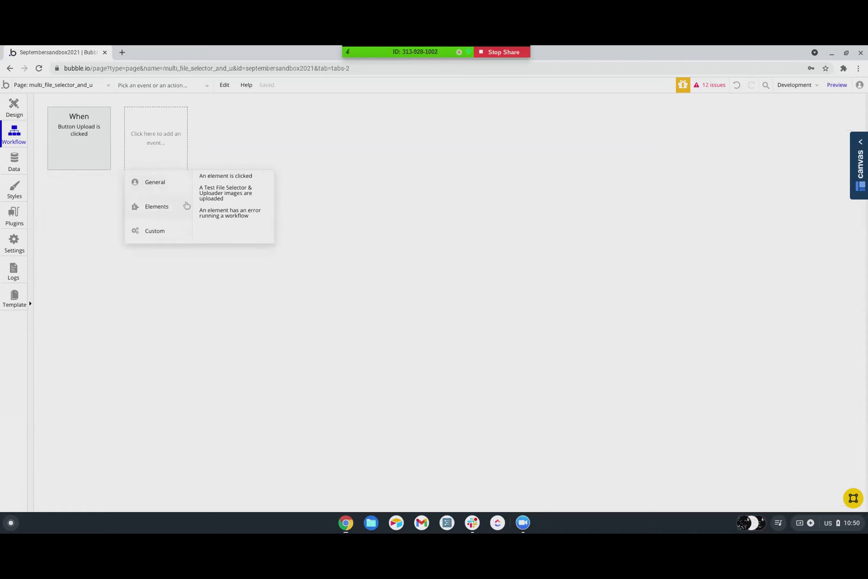
{"action": "left_click", "coordinate": [232, 200]}
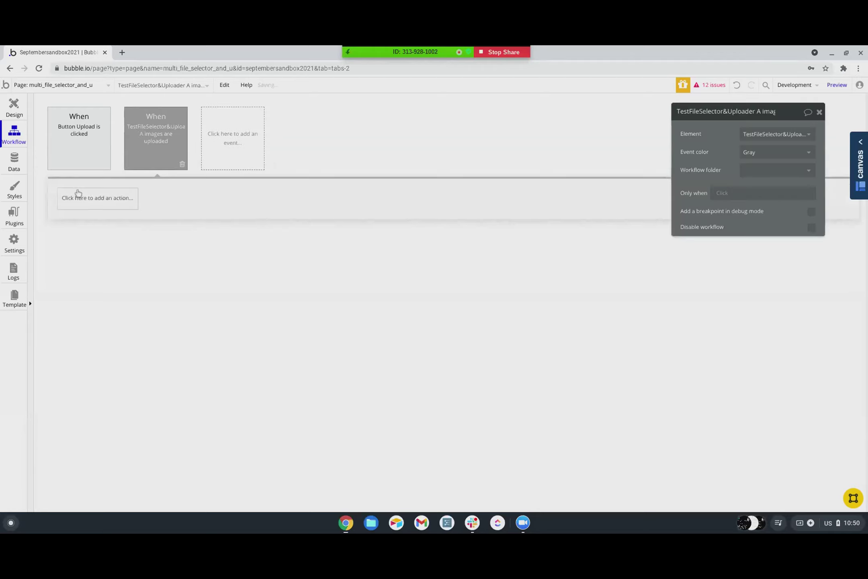
{"action": "left_click", "coordinate": [78, 197]}
{"action": "mouse_move", "coordinate": [72, 251]}
{"action": "mouse_move", "coordinate": [87, 268]}
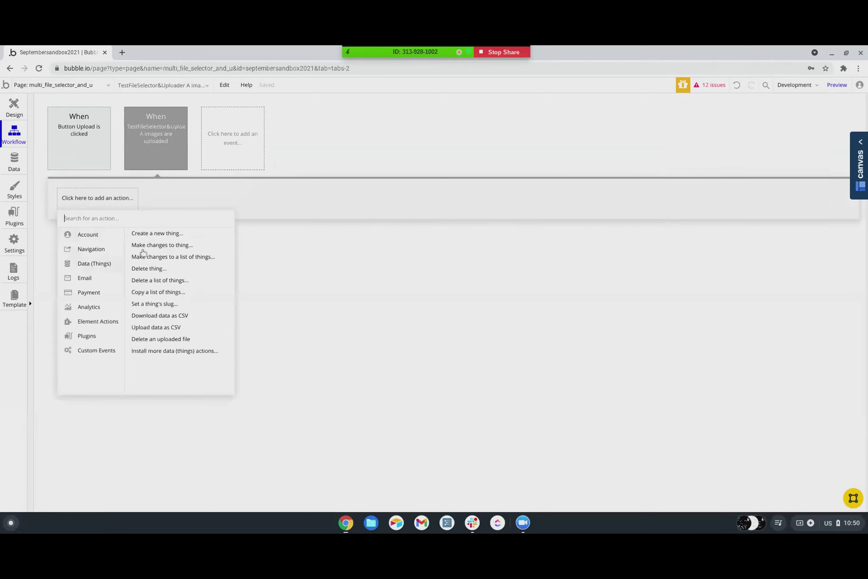
{"action": "left_click", "coordinate": [157, 233]}
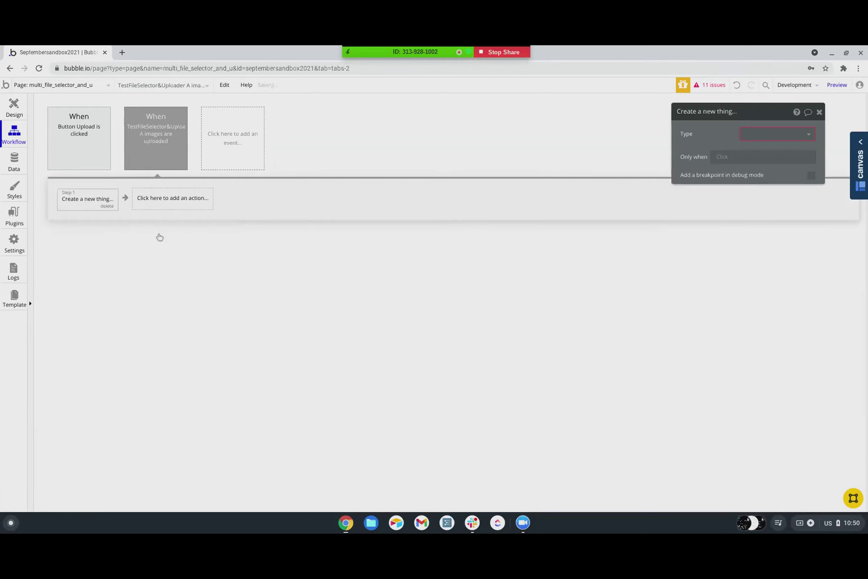
- Make the action create a test uploader with files set to the uploader's Uploaded Files
{"action": "left_click", "coordinate": [749, 136]}
{"action": "scroll", "coordinate": [756, 231], "scroll_direction": "down", "scroll_amount": 1}
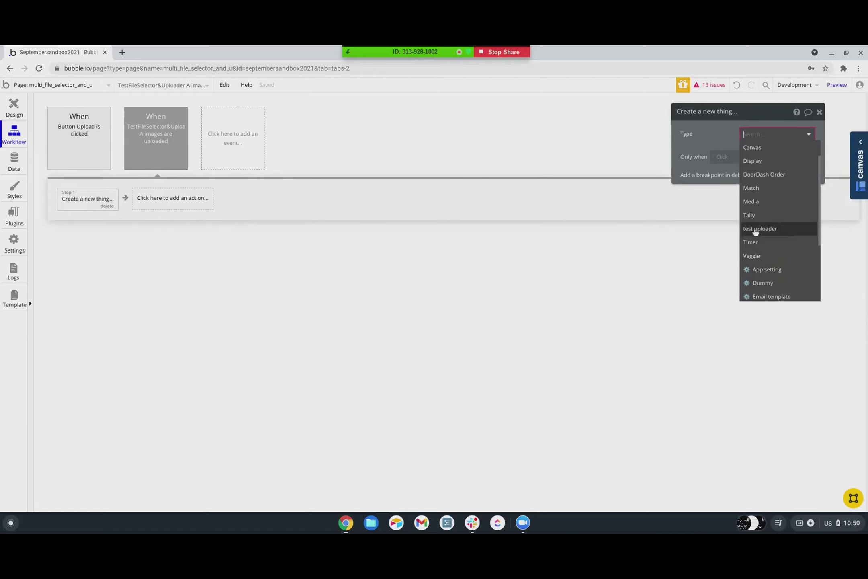
{"action": "left_click", "coordinate": [757, 228]}
{"action": "left_click", "coordinate": [745, 162]}
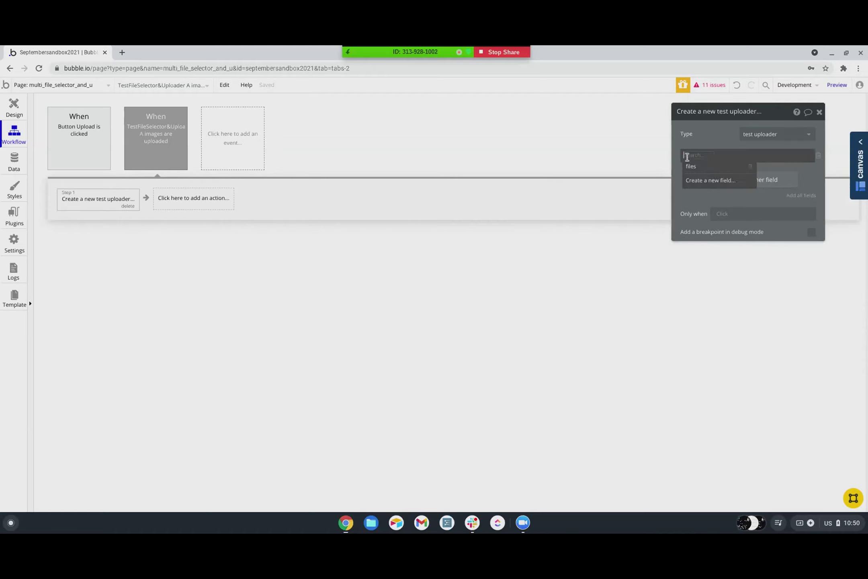
{"action": "left_click", "coordinate": [688, 157]}
{"action": "left_click", "coordinate": [702, 157]}
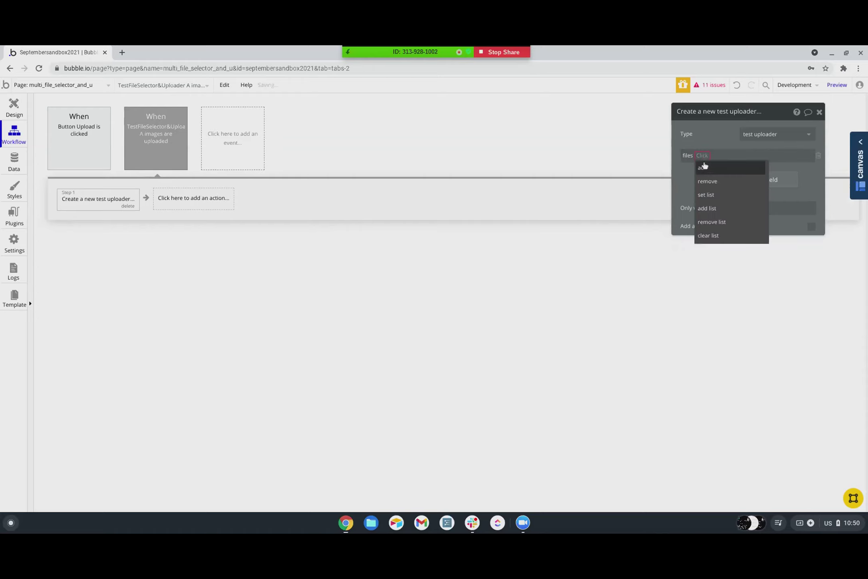
{"action": "left_click", "coordinate": [707, 196]}
{"action": "left_click", "coordinate": [721, 156]}
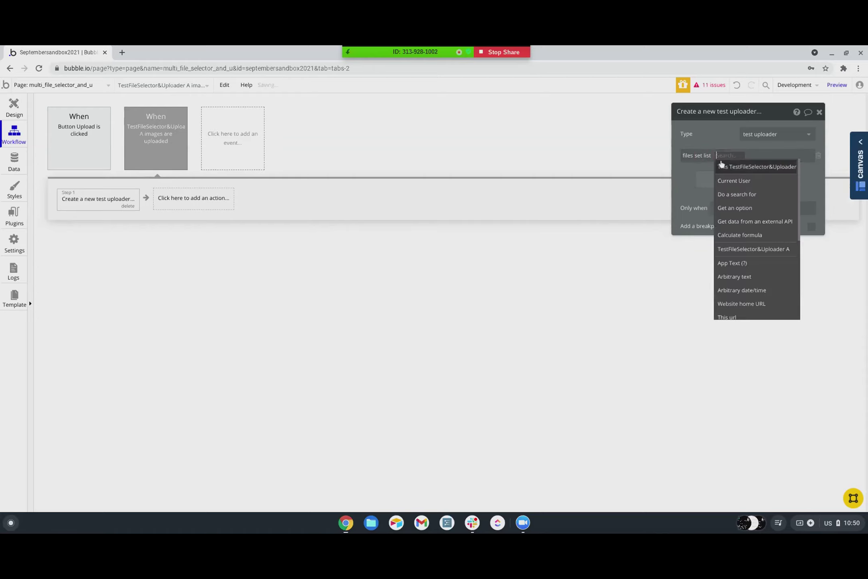
{"action": "left_click", "coordinate": [725, 169]}
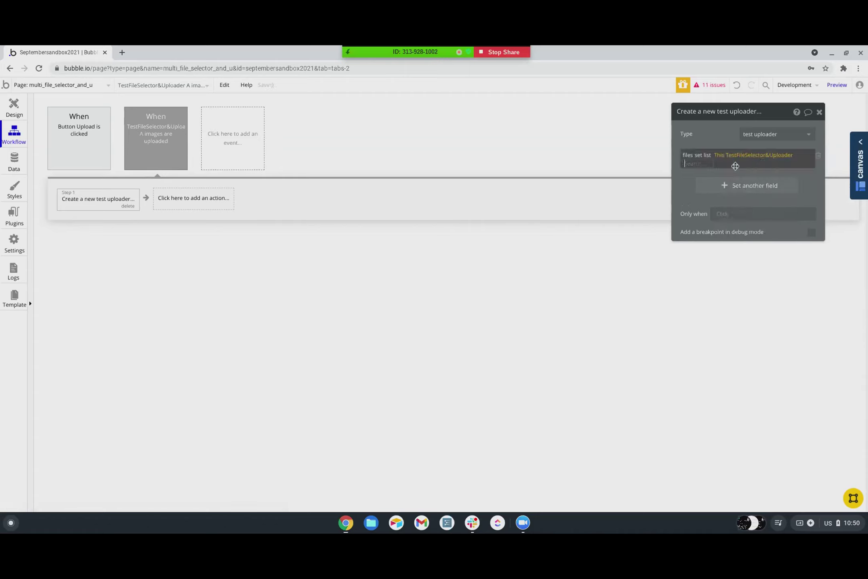
{"action": "left_click", "coordinate": [713, 175]}
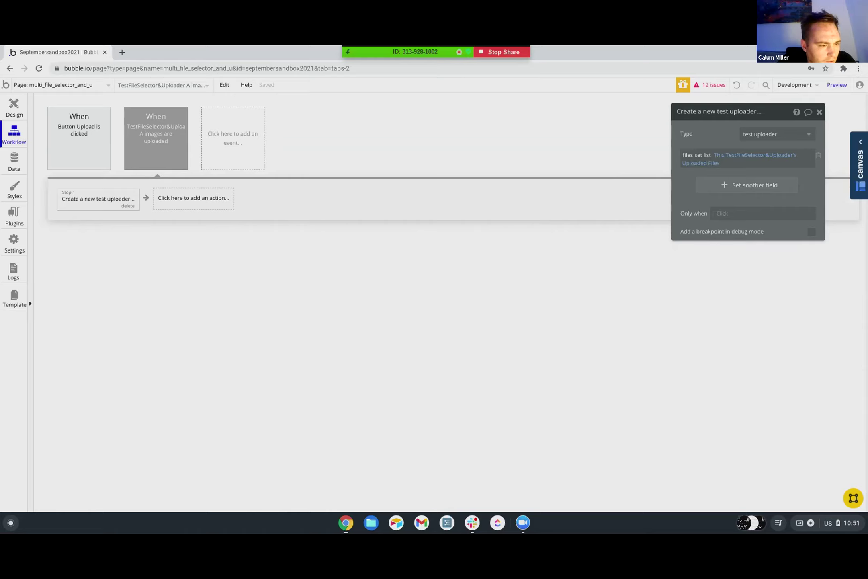
{"action": "left_click", "coordinate": [157, 147]}
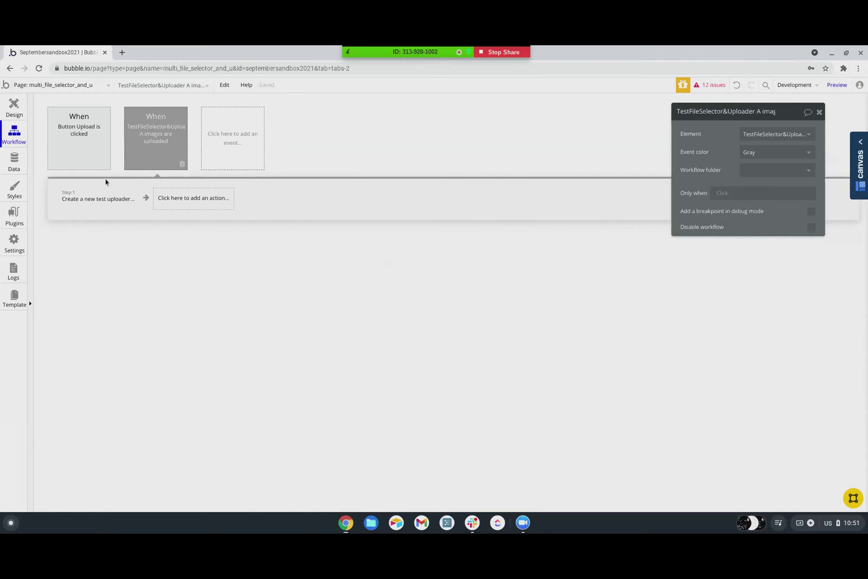
{"action": "left_click", "coordinate": [109, 205]}
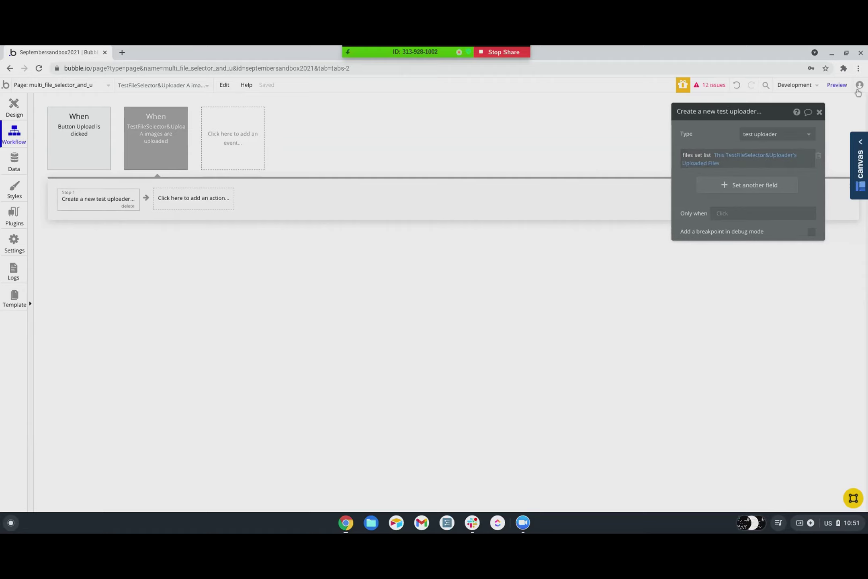
- Preview the app and upload stencil (54).png through the Upload button
{"action": "left_click", "coordinate": [838, 85]}
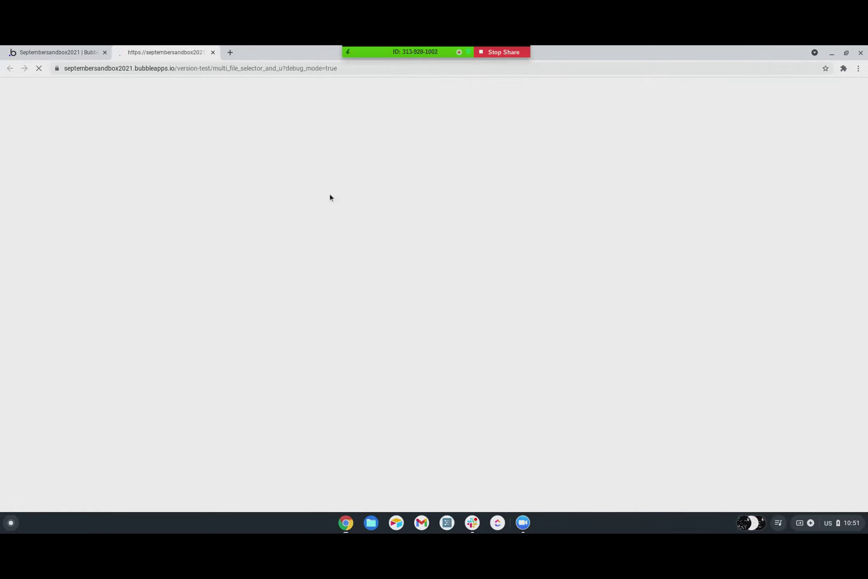
{"action": "left_click", "coordinate": [316, 176]}
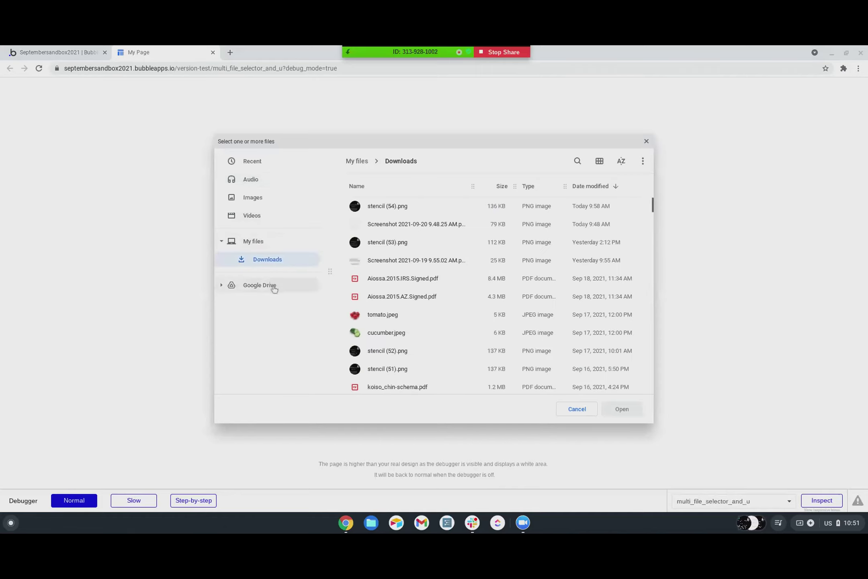
{"action": "double_click", "coordinate": [388, 206]}
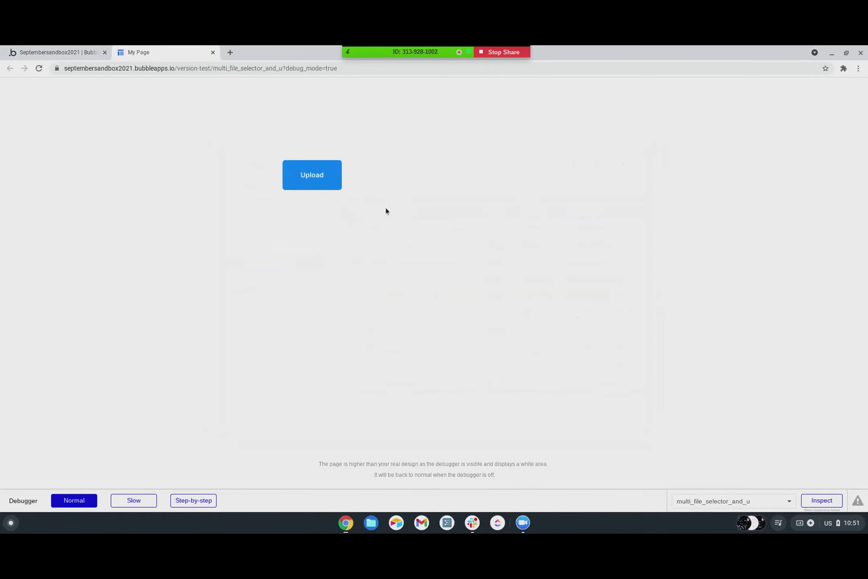
{"action": "left_click", "coordinate": [57, 51]}
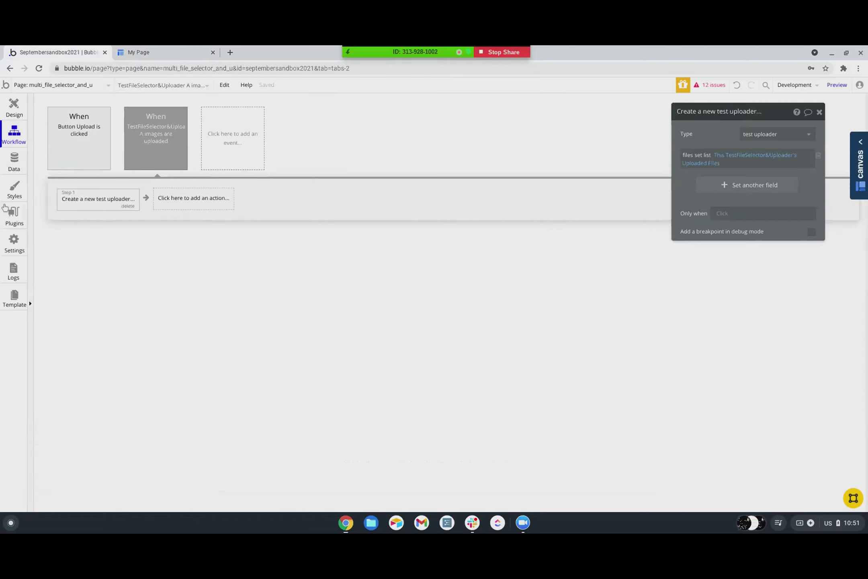
- Check App data's All test uploaders view for stored records
{"action": "left_click", "coordinate": [14, 161]}
{"action": "left_click", "coordinate": [170, 118]}
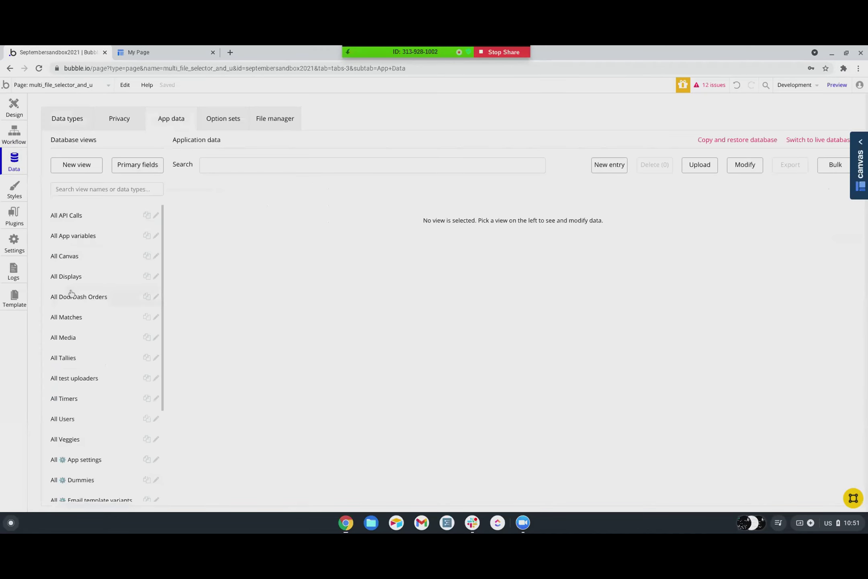
{"action": "scroll", "coordinate": [71, 368], "scroll_direction": "down", "scroll_amount": 1}
{"action": "left_click", "coordinate": [72, 334]}
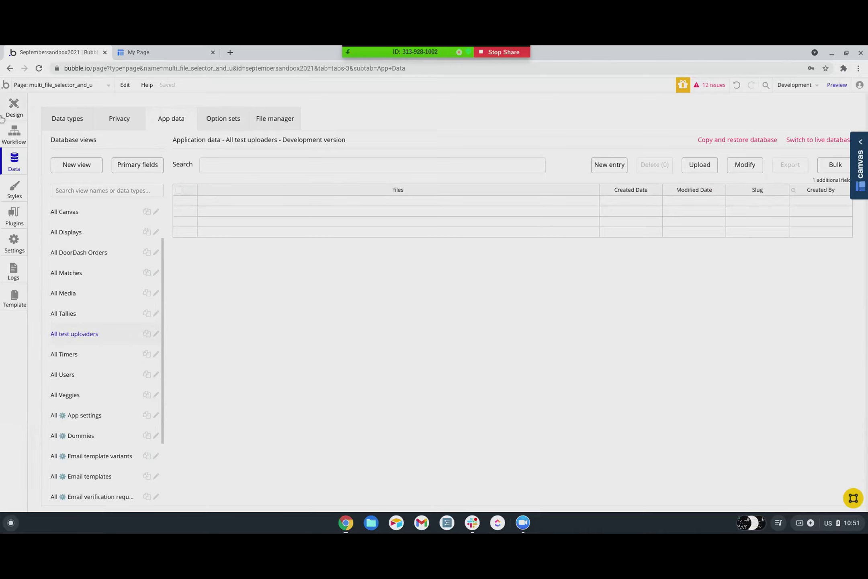
- Review the upload workflow's steps and select the 'Button Upload is clicked' event
{"action": "left_click", "coordinate": [12, 109]}
{"action": "left_click", "coordinate": [14, 134]}
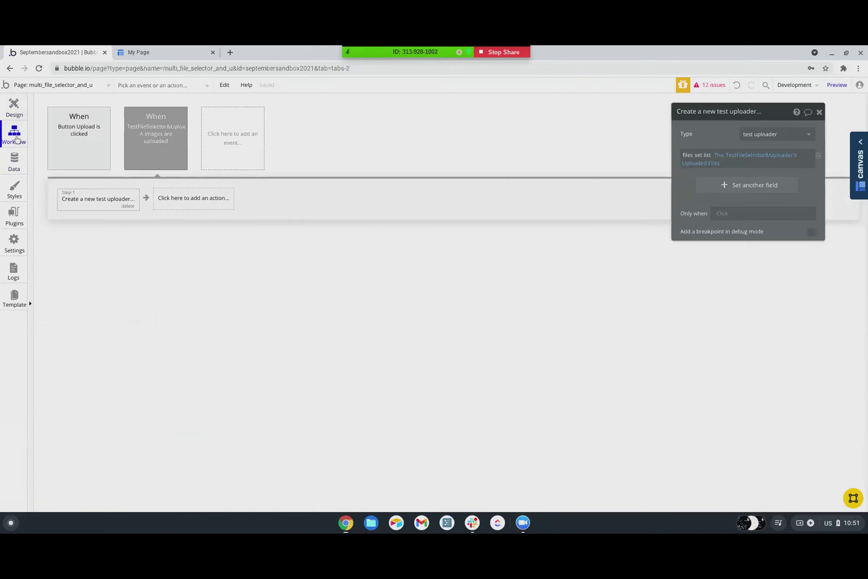
{"action": "left_click", "coordinate": [160, 141]}
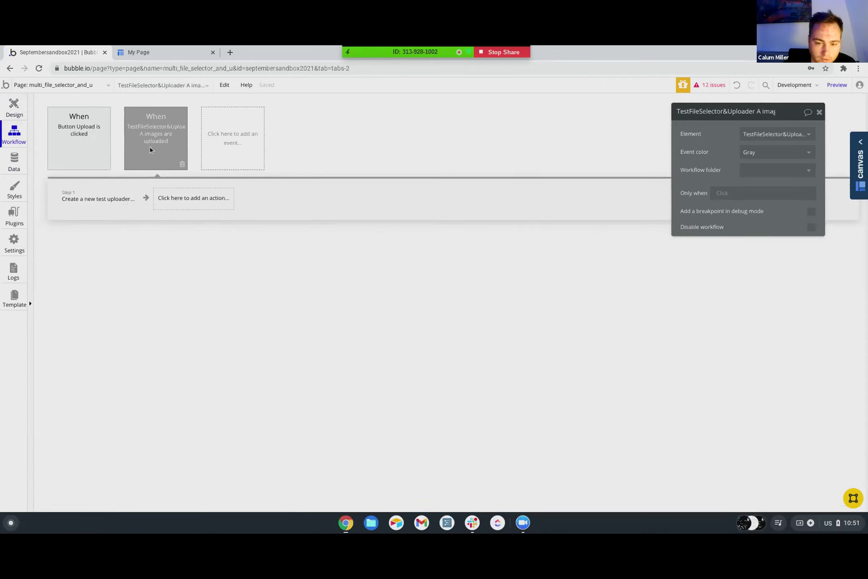
{"action": "left_click", "coordinate": [96, 200]}
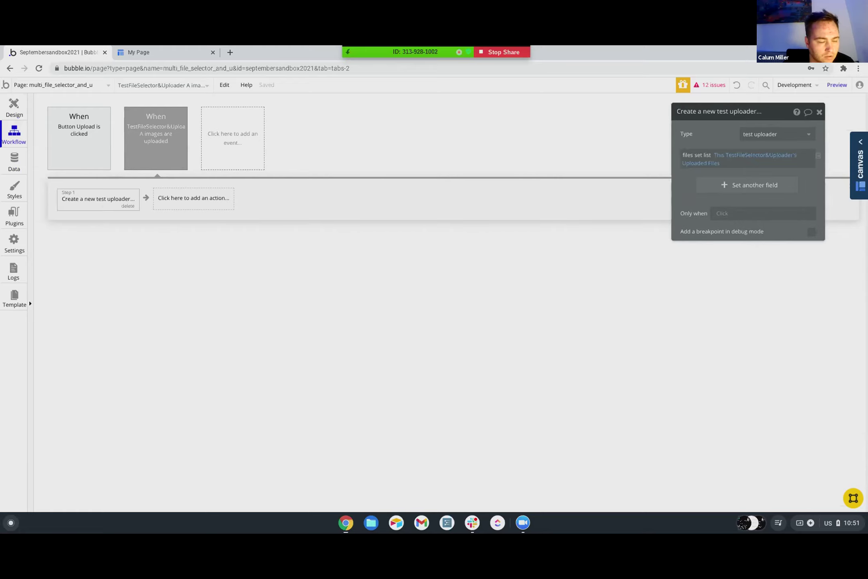
{"action": "mouse_move", "coordinate": [84, 152]}
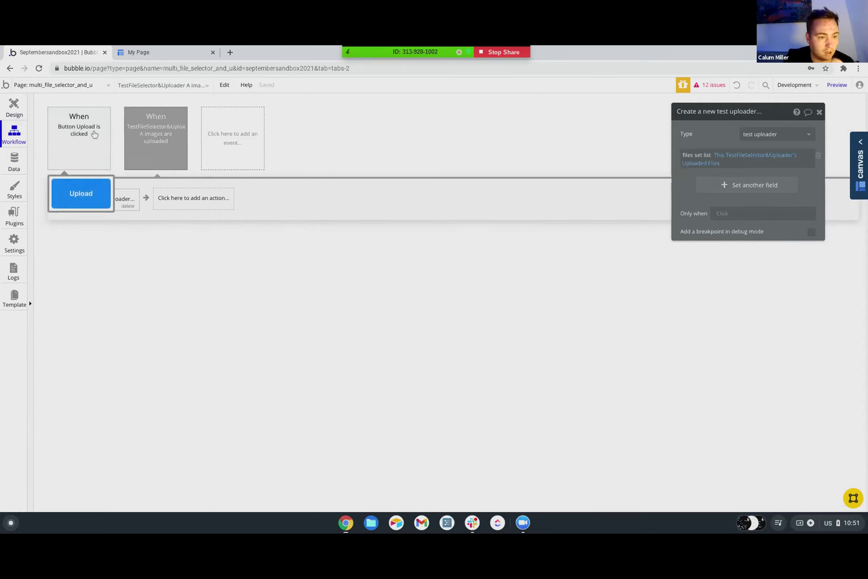
{"action": "left_click", "coordinate": [94, 135]}
{"action": "left_click", "coordinate": [162, 54]}
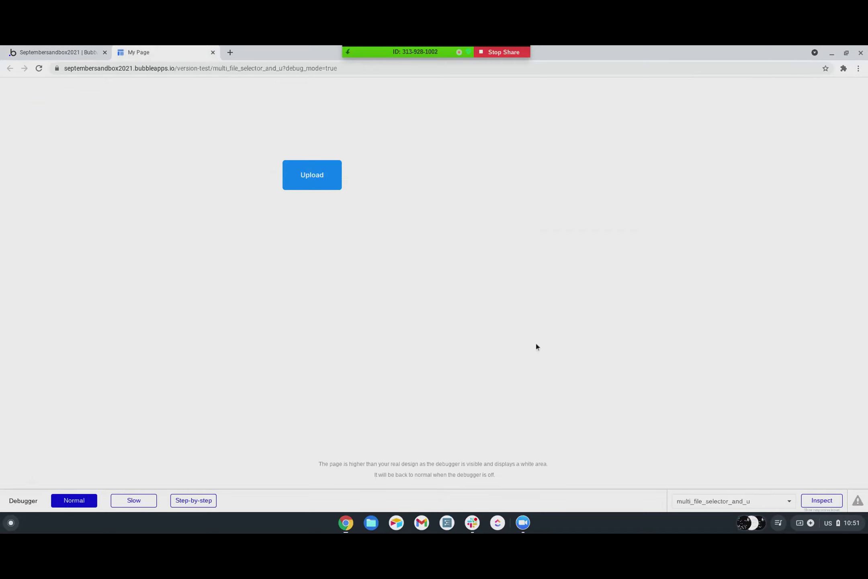
{"action": "left_click", "coordinate": [76, 54]}
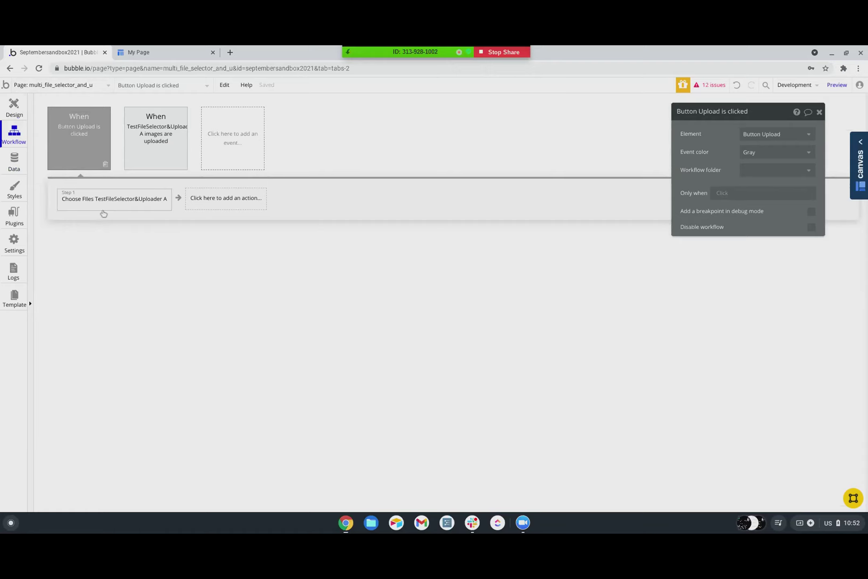
- Duplicate the Upload button to its right and relabel the first button 'Select'
{"action": "left_click_drag", "start_coordinate": [104, 208], "coordinate": [82, 136]}
{"action": "left_click", "coordinate": [12, 107]}
{"action": "left_click", "coordinate": [354, 190]}
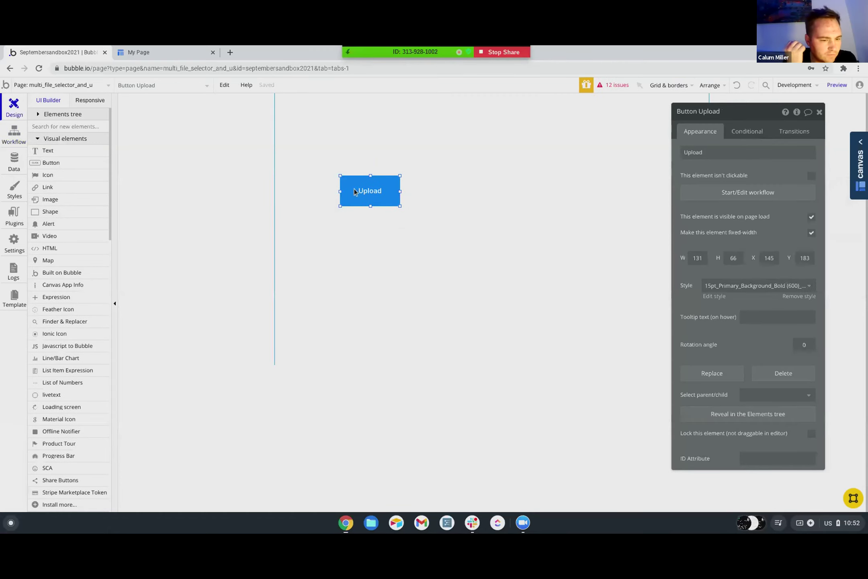
{"action": "left_click_drag", "start_coordinate": [355, 192], "coordinate": [443, 190]}
{"action": "left_click", "coordinate": [382, 192]}
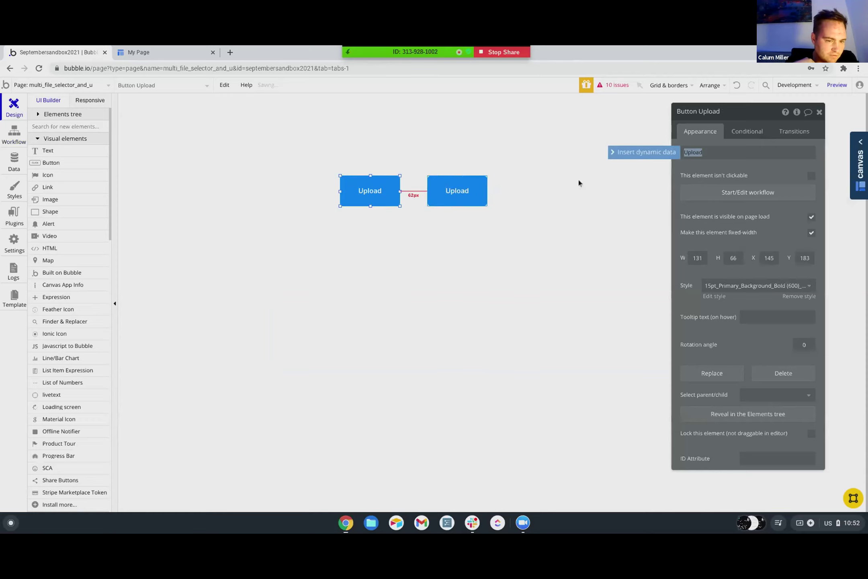
{"action": "type", "text": "Select"}
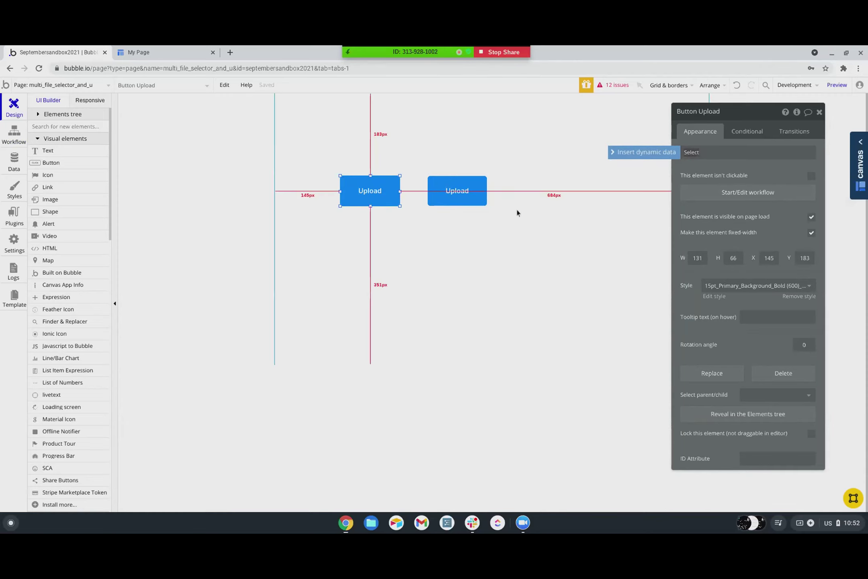
{"action": "left_click", "coordinate": [479, 190]}
{"action": "left_click", "coordinate": [720, 192]}
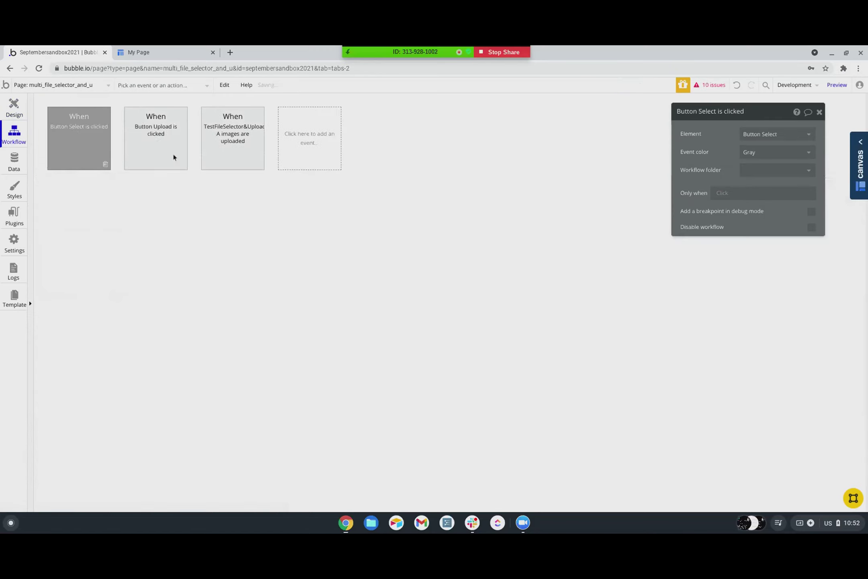
- Add an Upload Image(s) action uploading TestFileSelector&Uploader A's All Files to the Upload button's click workflow
{"action": "left_click", "coordinate": [105, 204]}
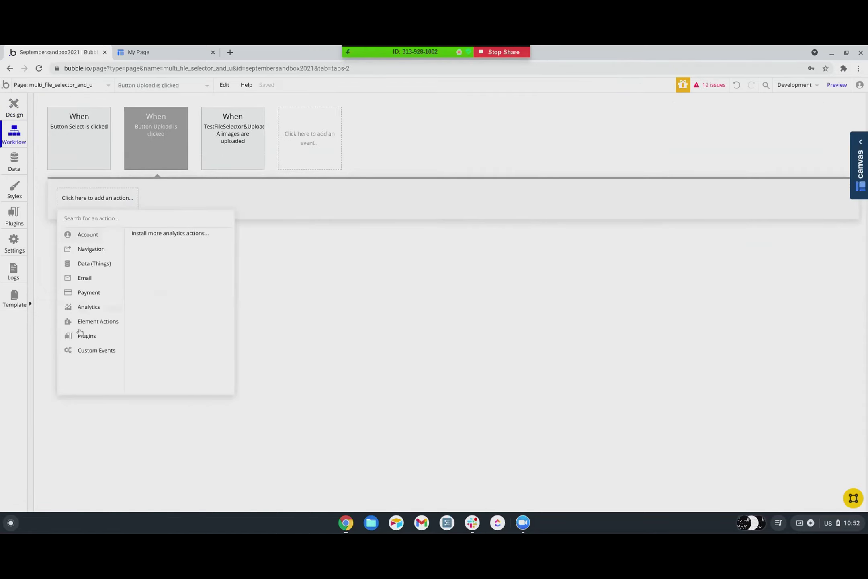
{"action": "mouse_move", "coordinate": [86, 327]}
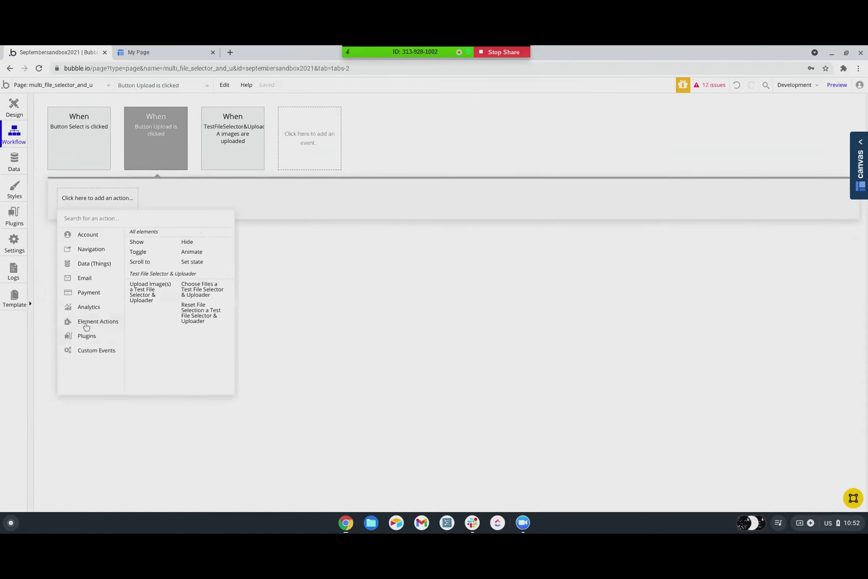
{"action": "left_click", "coordinate": [145, 297]}
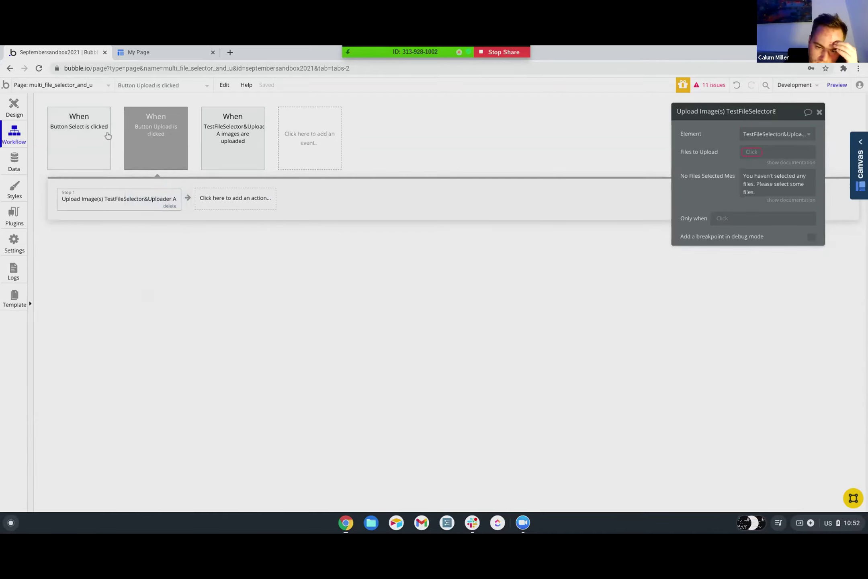
{"action": "left_click", "coordinate": [836, 85]}
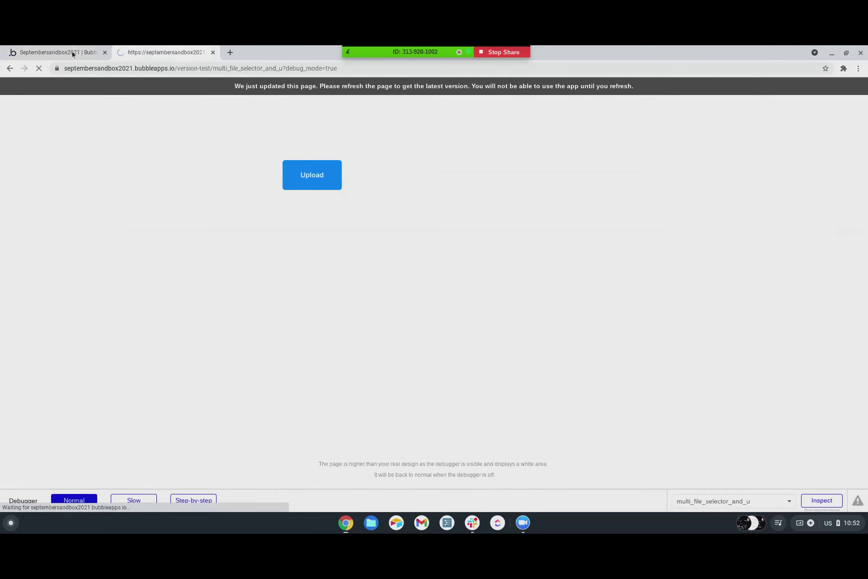
{"action": "left_click", "coordinate": [70, 53]}
{"action": "left_click", "coordinate": [752, 153]}
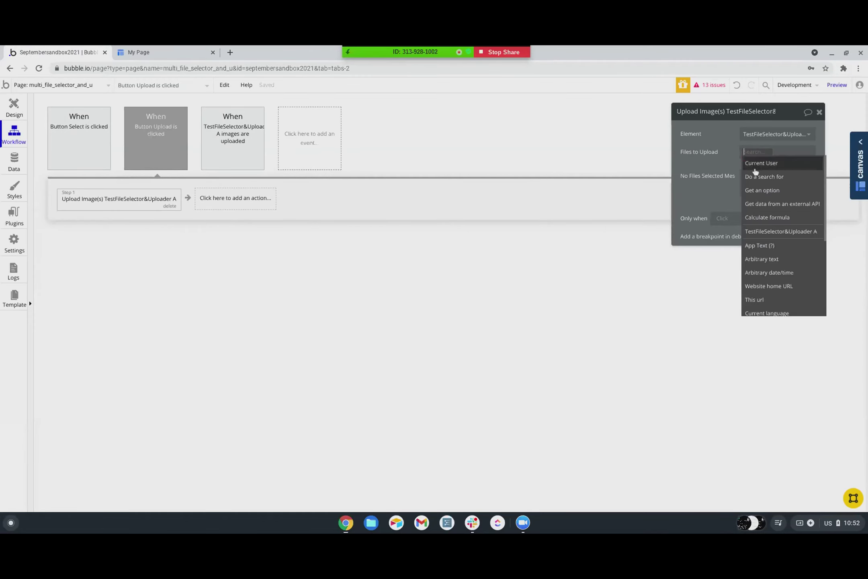
{"action": "left_click", "coordinate": [763, 235]}
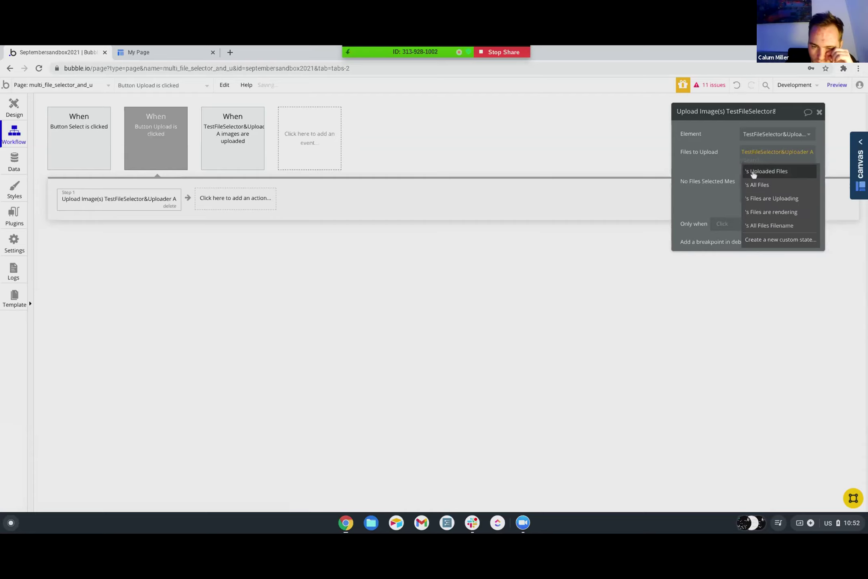
{"action": "left_click", "coordinate": [753, 173]}
{"action": "left_click", "coordinate": [764, 160]}
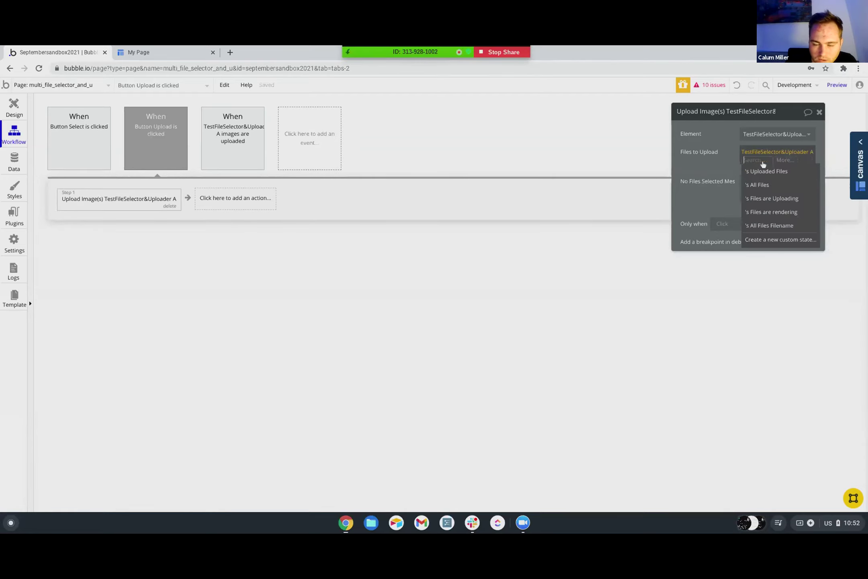
{"action": "left_click", "coordinate": [762, 184]}
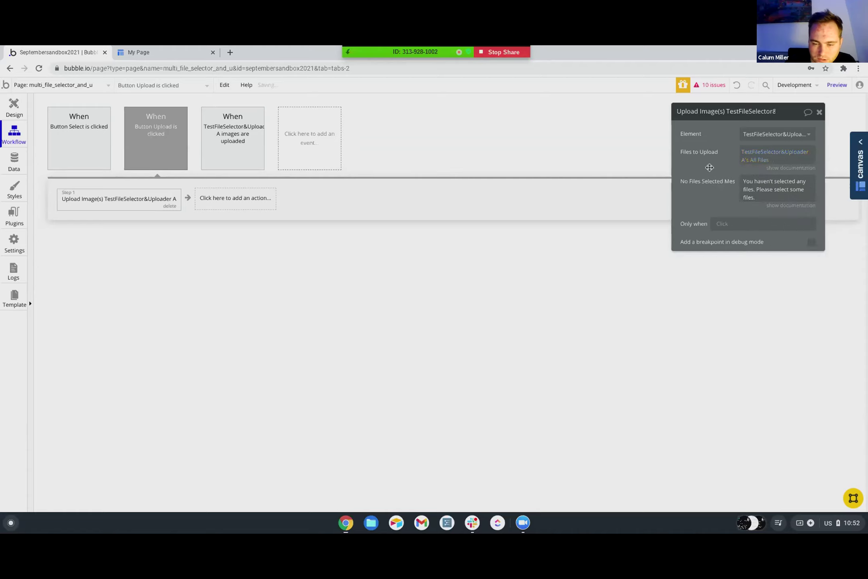
- In the preview, pick a file from Downloads, upload it, and go back to the editor tab
{"action": "left_click", "coordinate": [837, 85]}
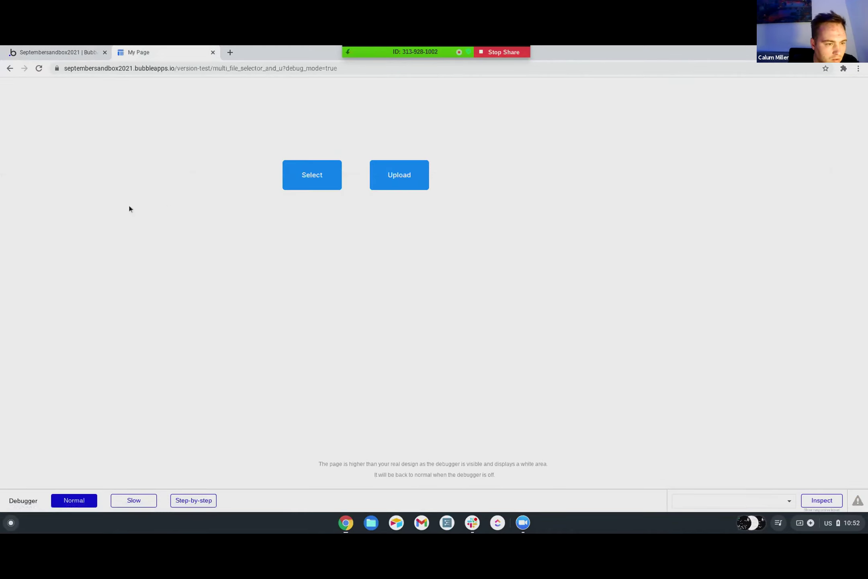
{"action": "left_click", "coordinate": [313, 178]}
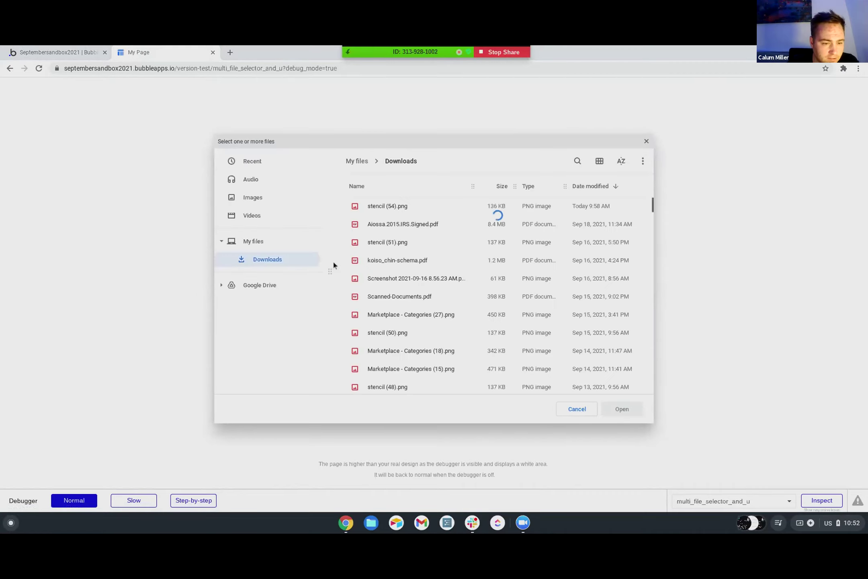
{"action": "double_click", "coordinate": [392, 205]}
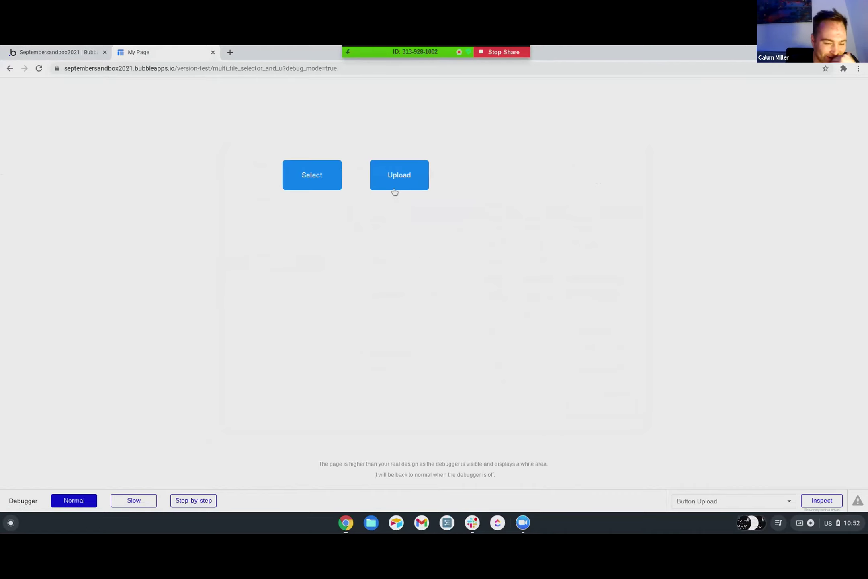
{"action": "left_click", "coordinate": [398, 179]}
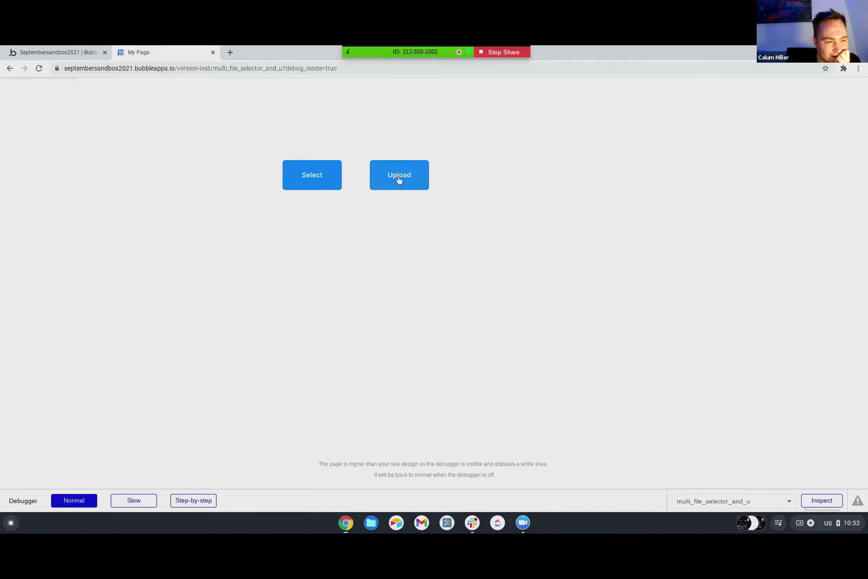
{"action": "left_click", "coordinate": [62, 54]}
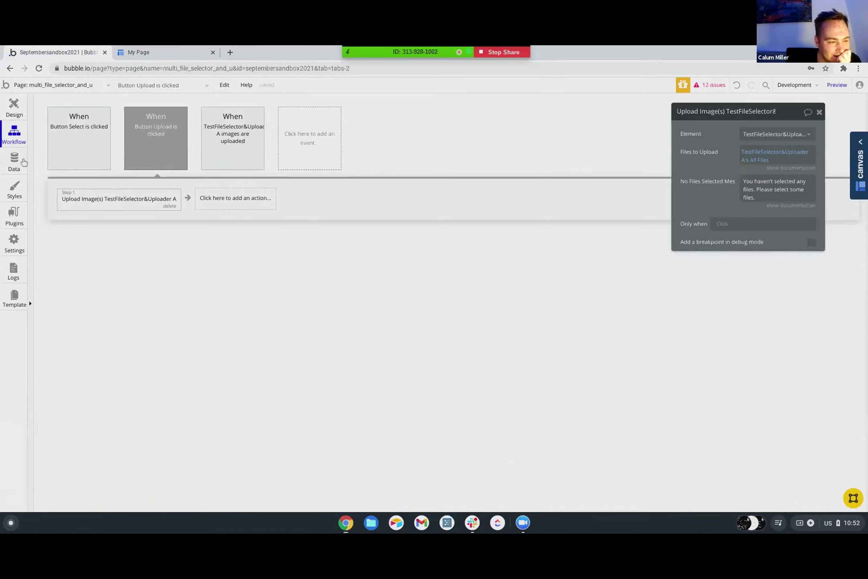
- Reload App data, check All test uploaders for the file.png entry, then open Logs
{"action": "left_click", "coordinate": [23, 161]}
{"action": "key", "text": "ctrl+r"}
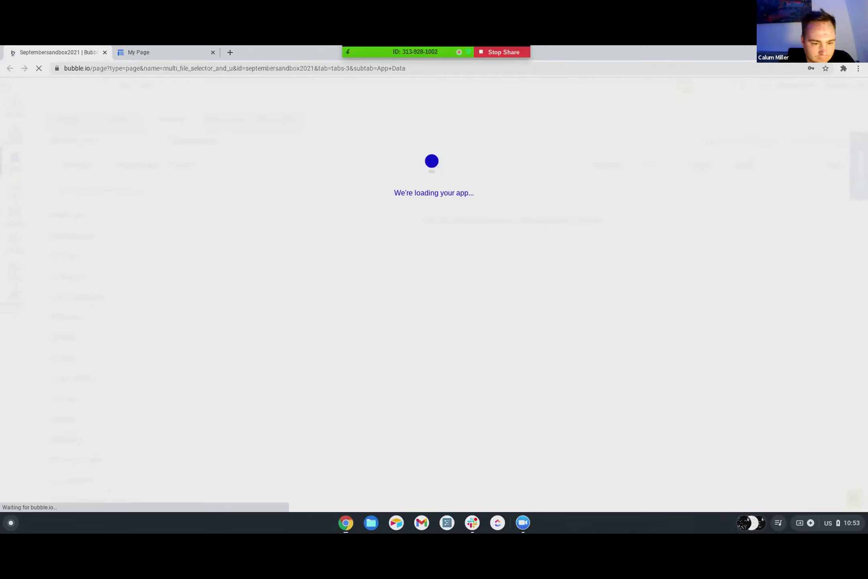
{"action": "scroll", "coordinate": [87, 316], "scroll_direction": "down", "scroll_amount": 5}
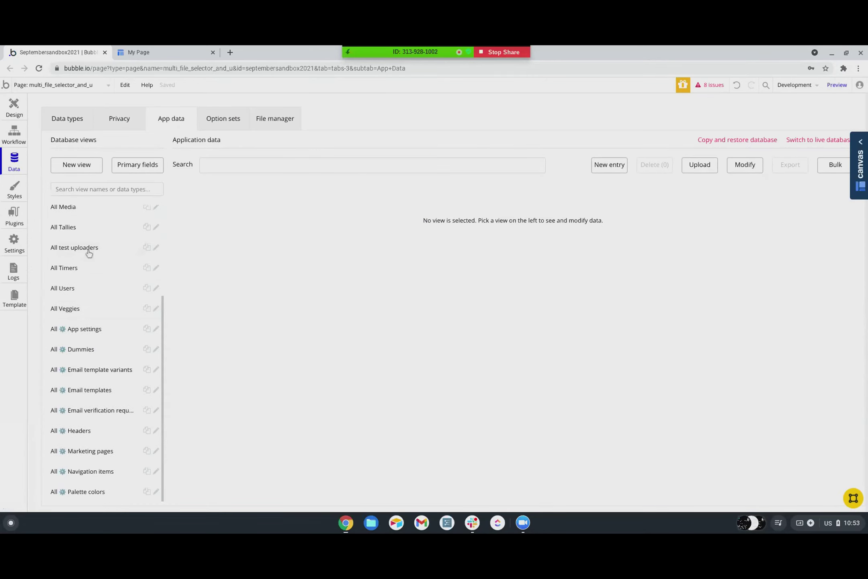
{"action": "left_click", "coordinate": [89, 248]}
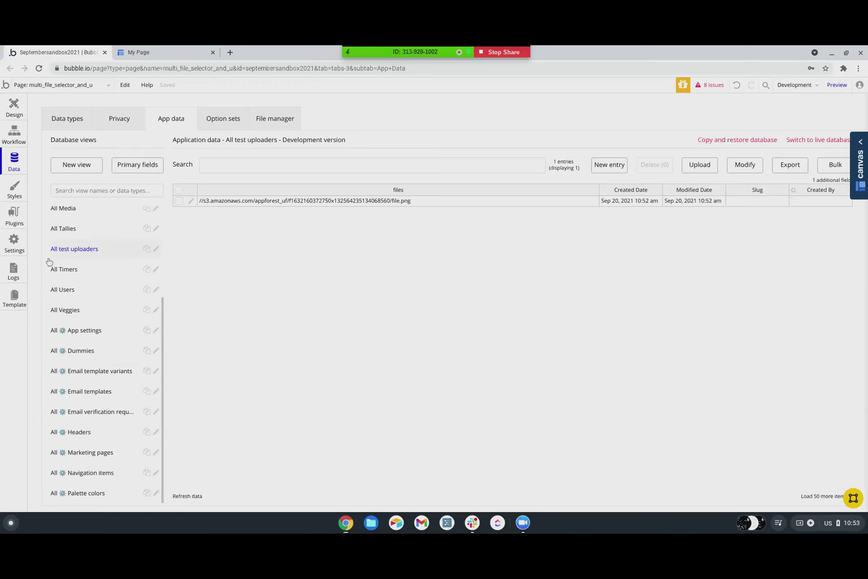
{"action": "left_click", "coordinate": [14, 276]}
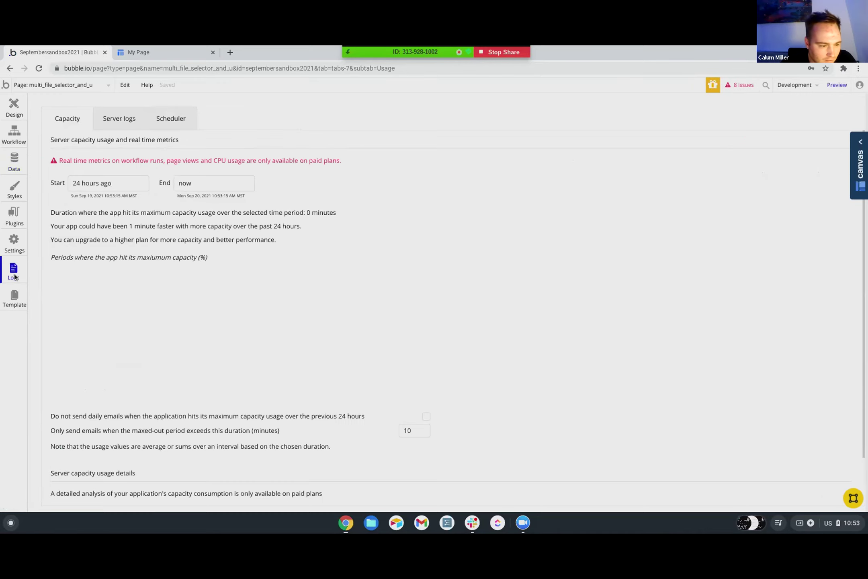
- Scroll through the Logs capacity usage chart, then go back to the Design view
{"action": "scroll", "coordinate": [214, 300], "scroll_direction": "down", "scroll_amount": 2}
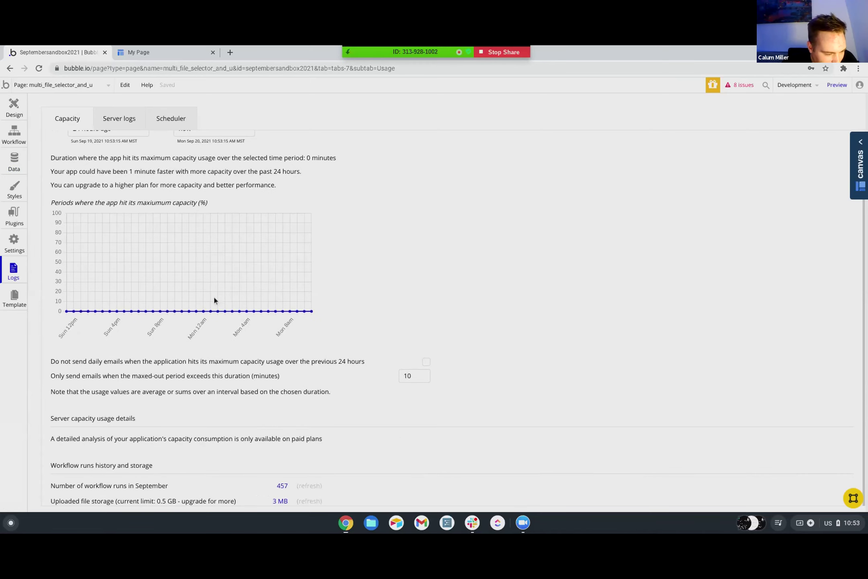
{"action": "scroll", "coordinate": [214, 300], "scroll_direction": "up", "scroll_amount": 2}
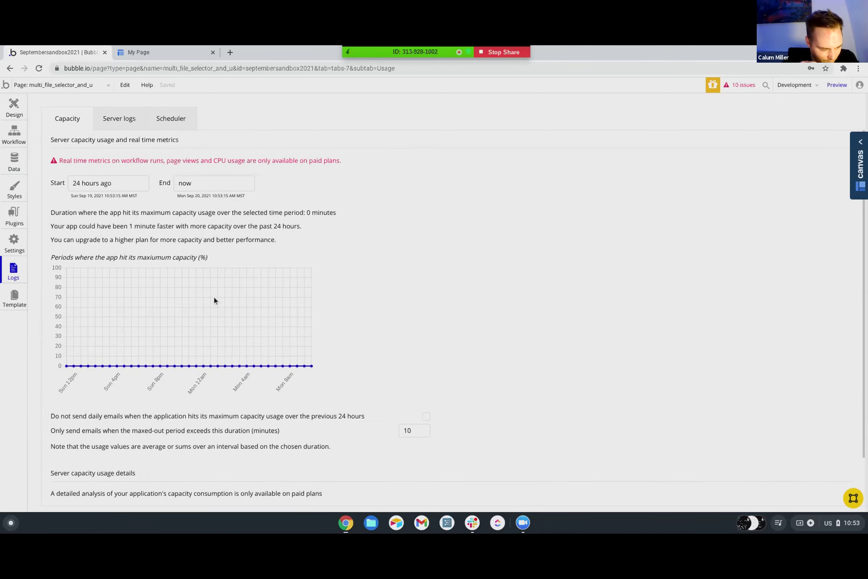
{"action": "left_click", "coordinate": [17, 112]}
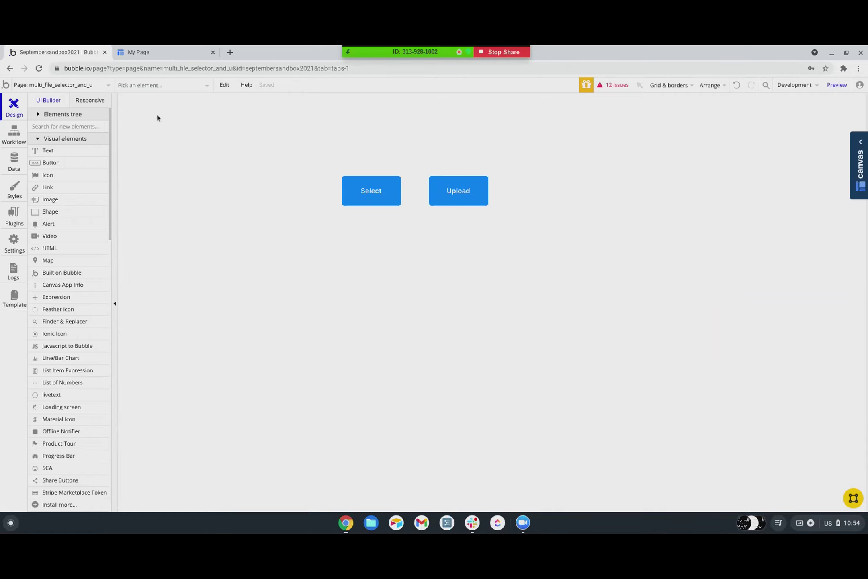
{"action": "left_click", "coordinate": [7, 164]}
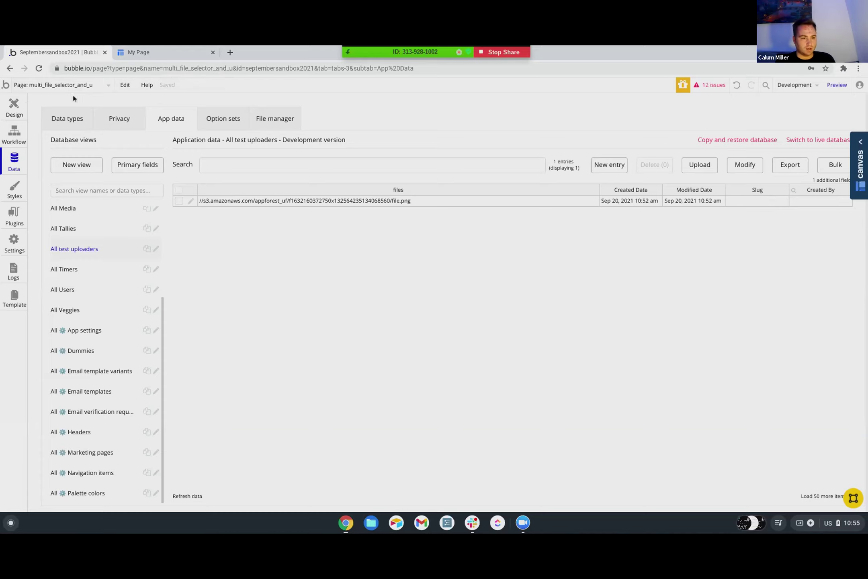
{"action": "left_click", "coordinate": [16, 114]}
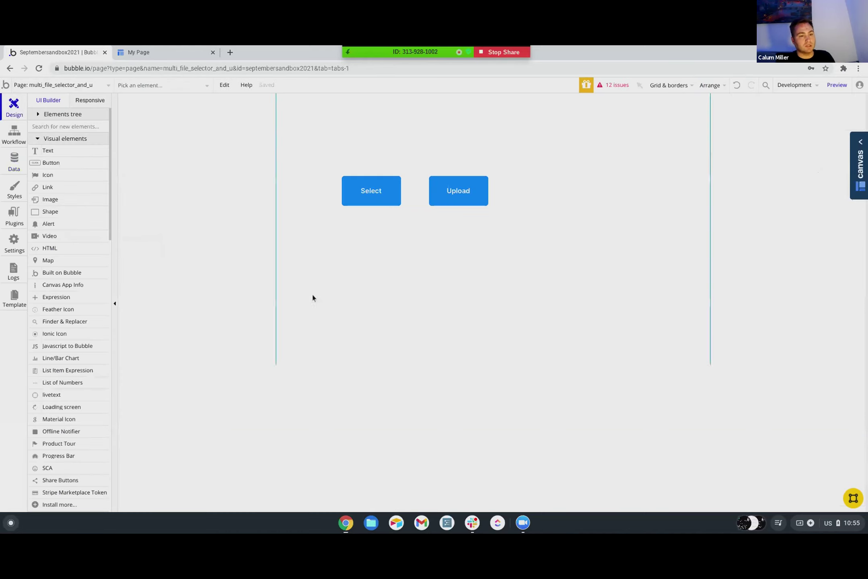
{"action": "scroll", "coordinate": [69, 319], "scroll_direction": "down", "scroll_amount": 5}
{"action": "scroll", "coordinate": [65, 334], "scroll_direction": "down", "scroll_amount": 10}
{"action": "scroll", "coordinate": [59, 344], "scroll_direction": "up", "scroll_amount": 15}
{"action": "scroll", "coordinate": [60, 341], "scroll_direction": "down", "scroll_amount": 1}
{"action": "scroll", "coordinate": [61, 341], "scroll_direction": "down", "scroll_amount": 7}
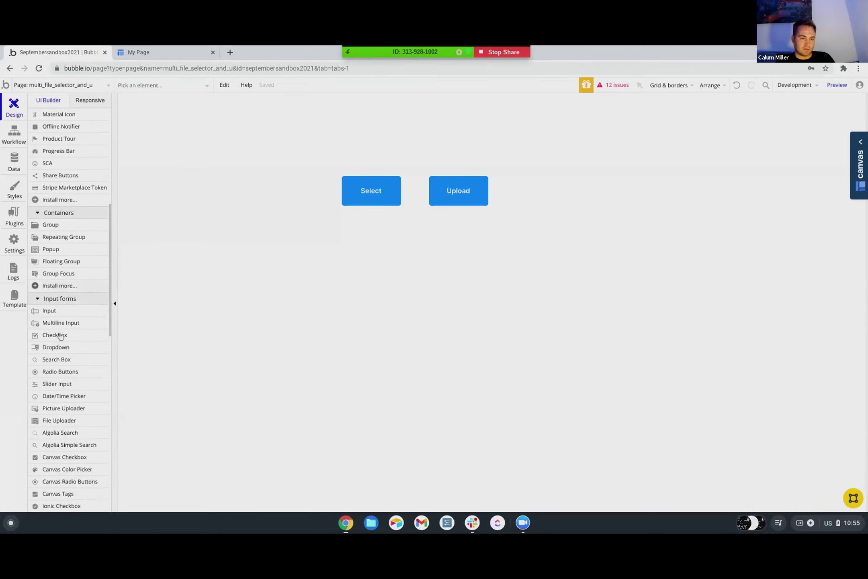
{"action": "scroll", "coordinate": [62, 261], "scroll_direction": "down", "scroll_amount": 1}
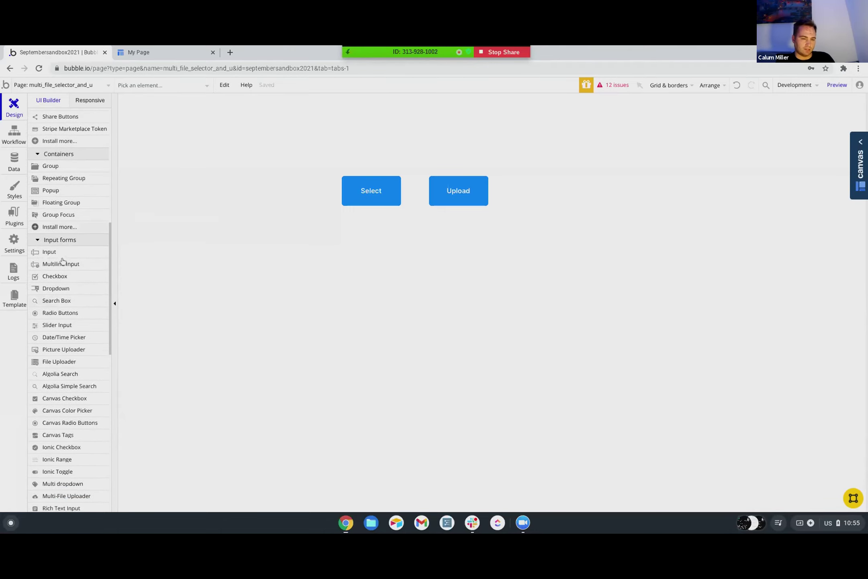
{"action": "mouse_move", "coordinate": [62, 262]}
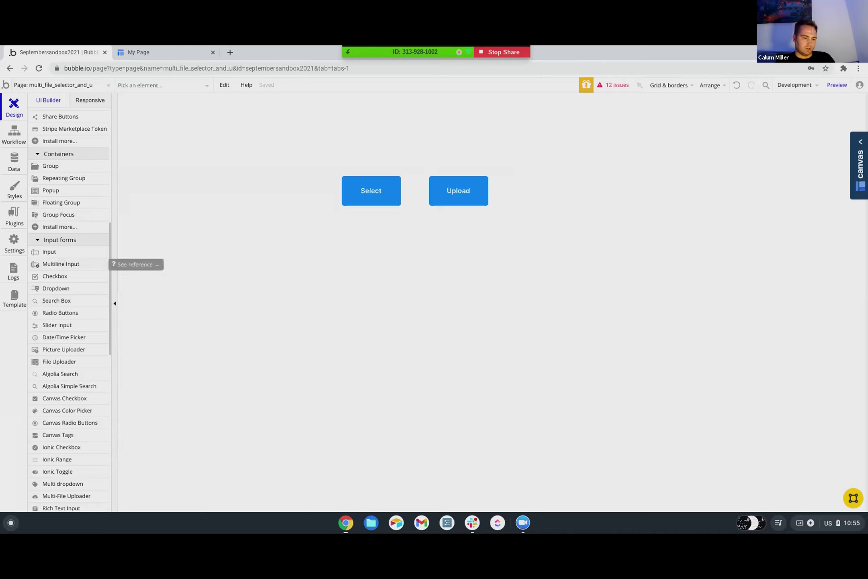
{"action": "scroll", "coordinate": [62, 261], "scroll_direction": "down", "scroll_amount": 2}
{"action": "scroll", "coordinate": [63, 261], "scroll_direction": "down", "scroll_amount": 3}
{"action": "scroll", "coordinate": [62, 261], "scroll_direction": "up", "scroll_amount": 5}
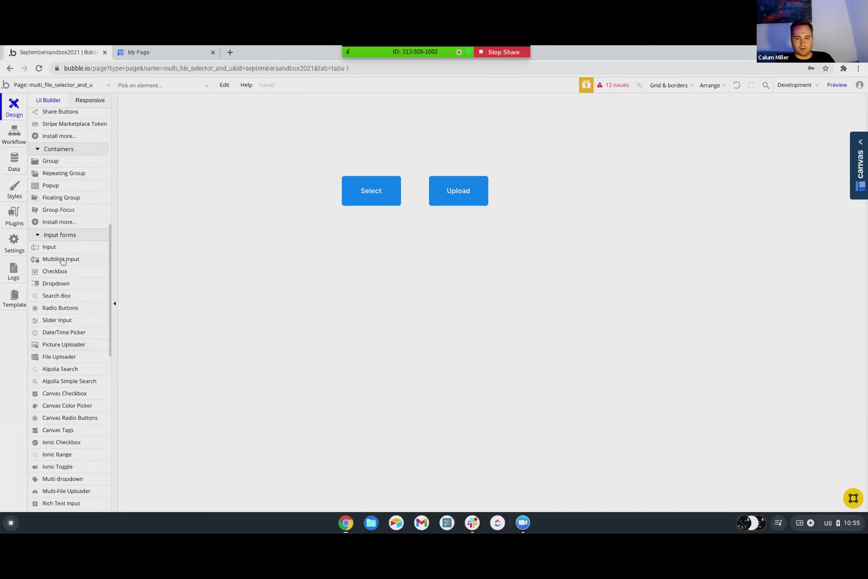
{"action": "left_click", "coordinate": [65, 172]}
- Draw a repeating group below the Select and Upload buttons with Type of content file
{"action": "left_click_drag", "start_coordinate": [342, 222], "coordinate": [513, 343]}
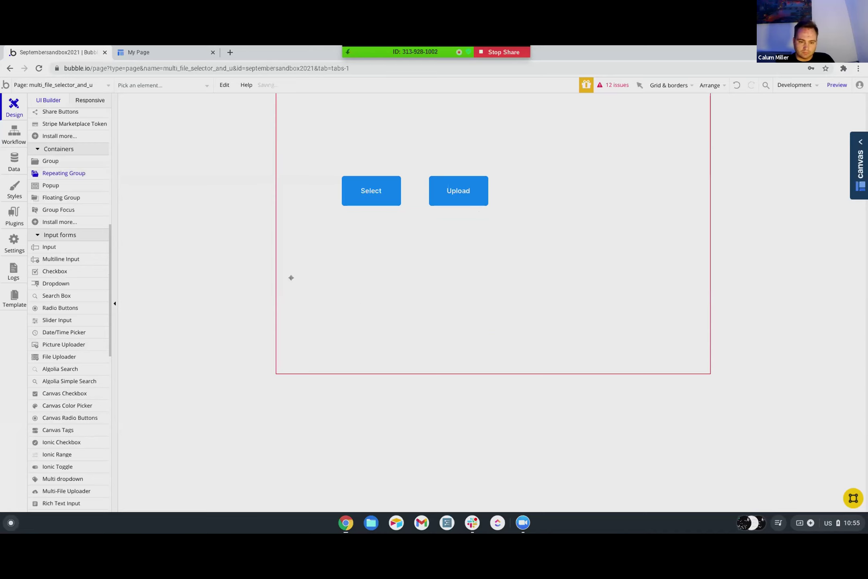
{"action": "scroll", "coordinate": [56, 192], "scroll_direction": "up", "scroll_amount": 6}
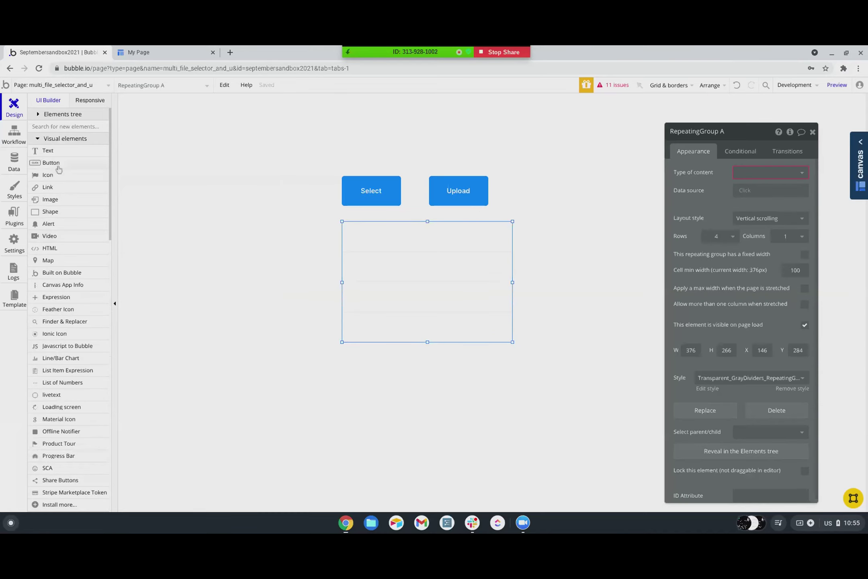
{"action": "left_click", "coordinate": [728, 173]}
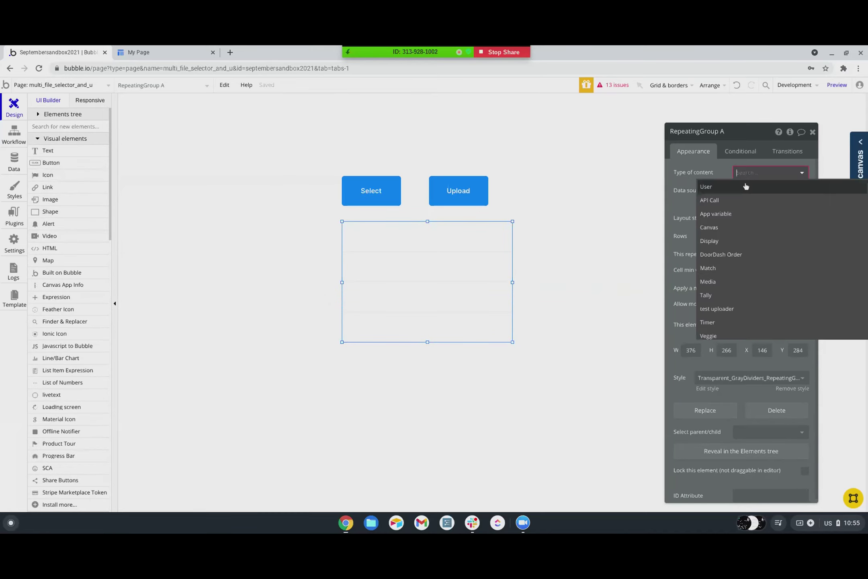
{"action": "scroll", "coordinate": [728, 281], "scroll_direction": "down", "scroll_amount": 5}
{"action": "scroll", "coordinate": [729, 283], "scroll_direction": "down", "scroll_amount": 5}
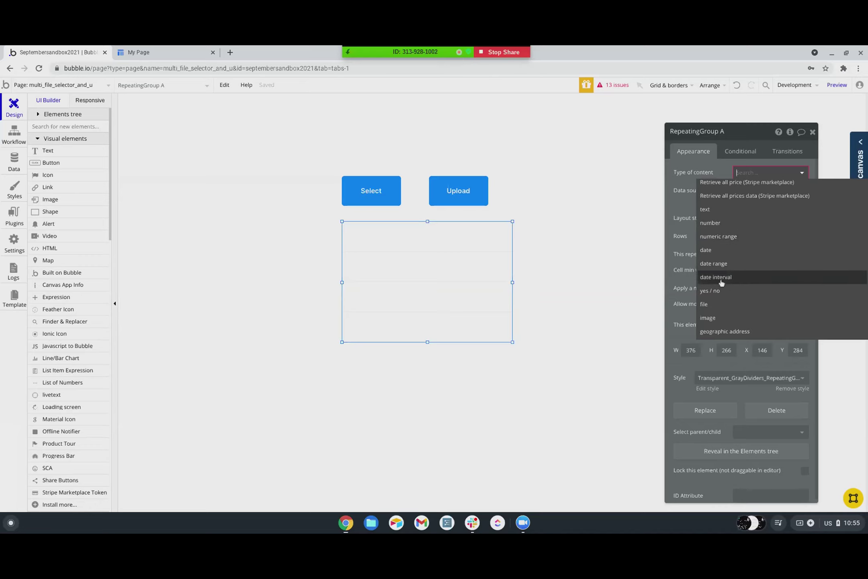
{"action": "left_click", "coordinate": [711, 307]}
- Set the repeating group's data source to TestFileSelector&Uploader A's All Files
{"action": "left_click", "coordinate": [751, 193]}
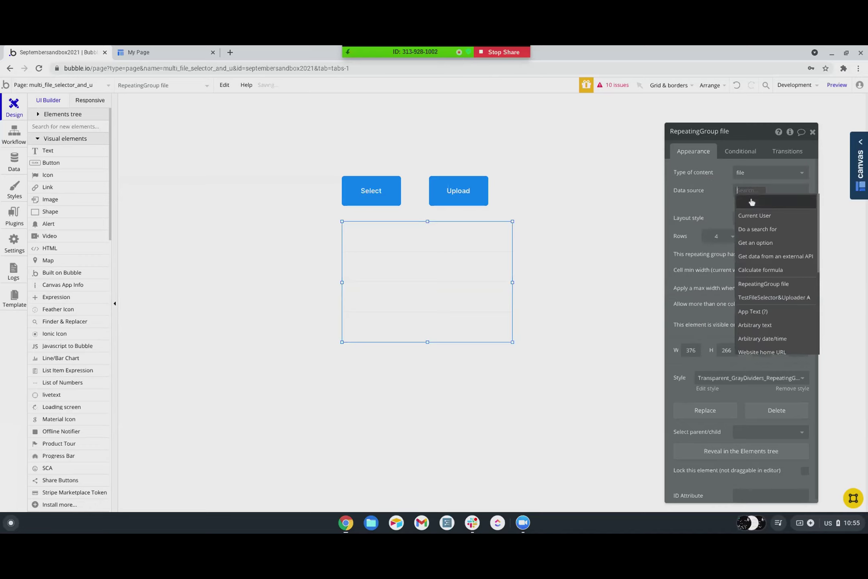
{"action": "left_click", "coordinate": [743, 297]}
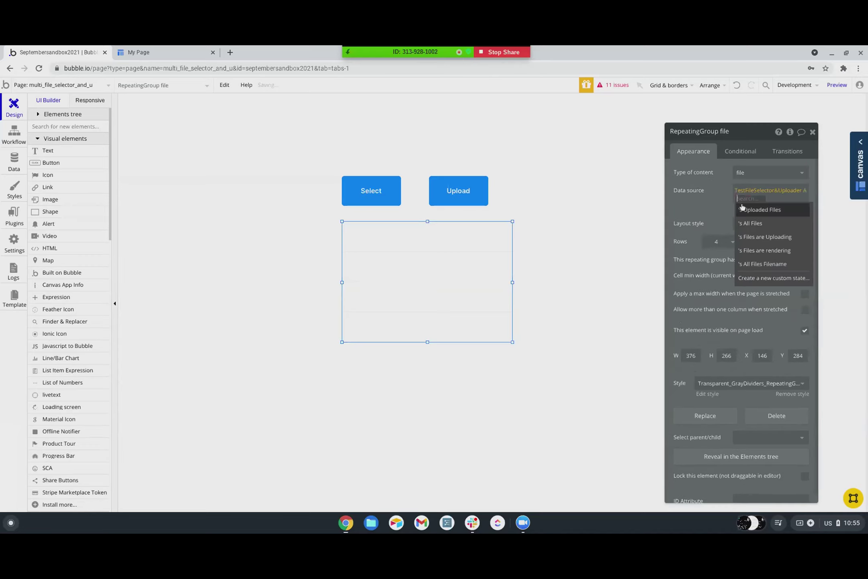
{"action": "left_click", "coordinate": [750, 224]}
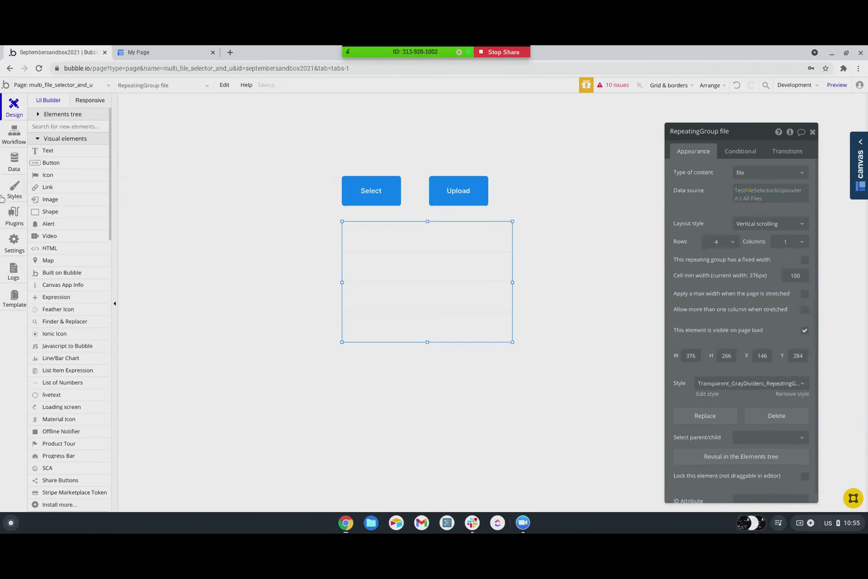
{"action": "scroll", "coordinate": [47, 261], "scroll_direction": "down", "scroll_amount": 1}
{"action": "scroll", "coordinate": [47, 260], "scroll_direction": "down", "scroll_amount": 3}
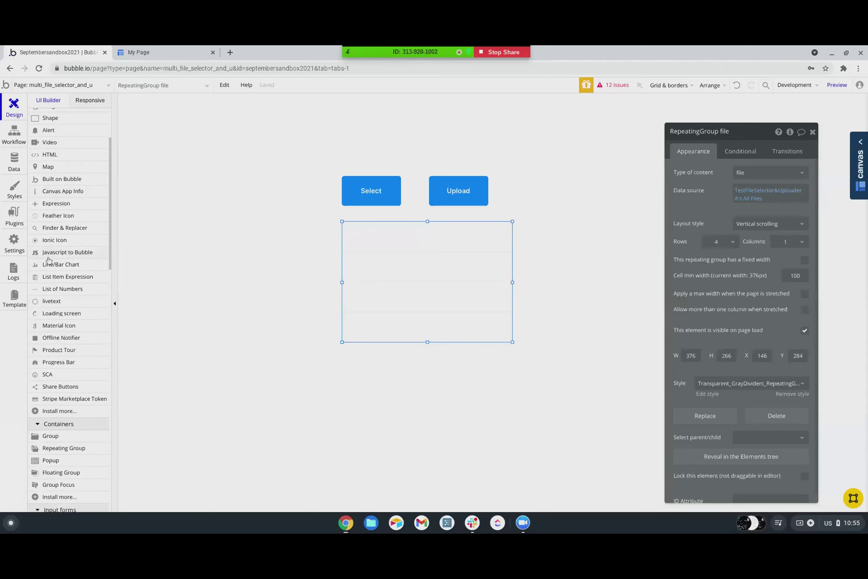
{"action": "scroll", "coordinate": [48, 259], "scroll_direction": "down", "scroll_amount": 3}
{"action": "scroll", "coordinate": [48, 258], "scroll_direction": "down", "scroll_amount": 1}
{"action": "scroll", "coordinate": [48, 258], "scroll_direction": "up", "scroll_amount": 6}
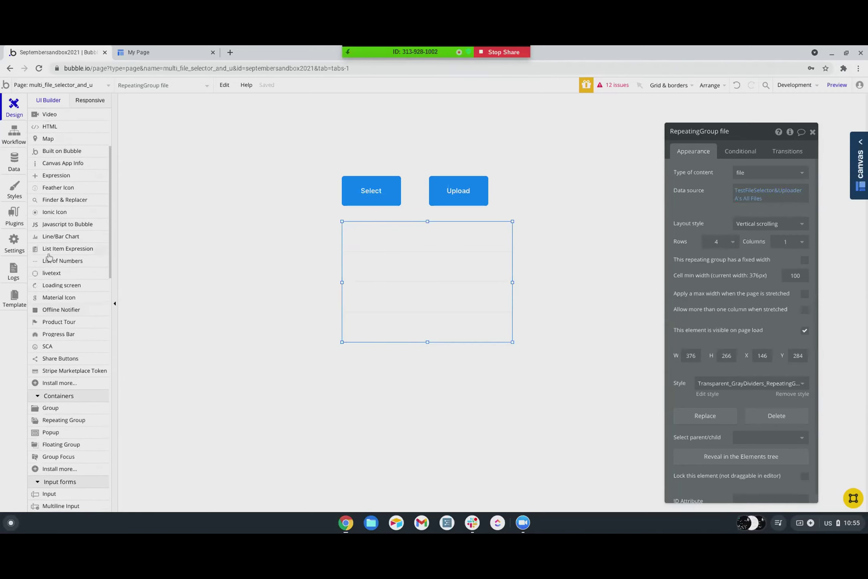
- Place an Image in the repeating group cell showing Current cell's file, then preview the page
{"action": "left_click", "coordinate": [50, 200]}
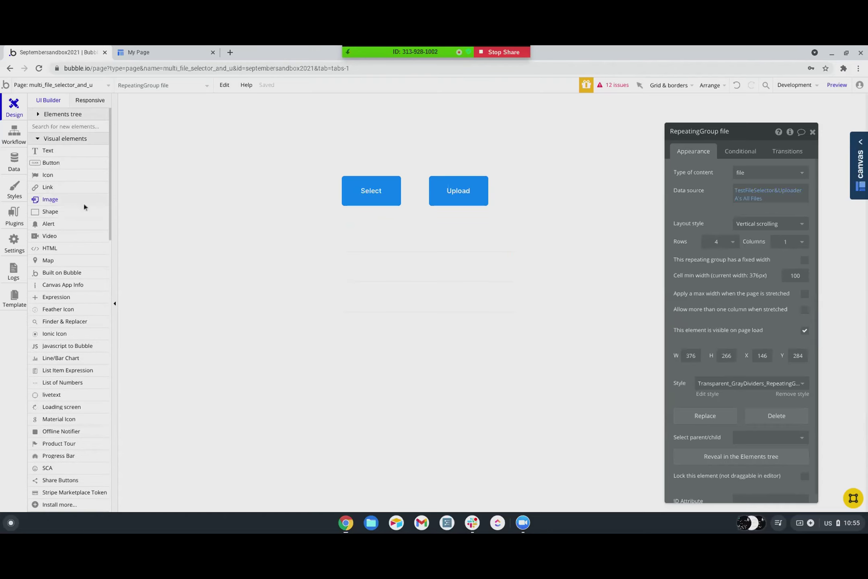
{"action": "left_click_drag", "start_coordinate": [359, 228], "coordinate": [387, 249]}
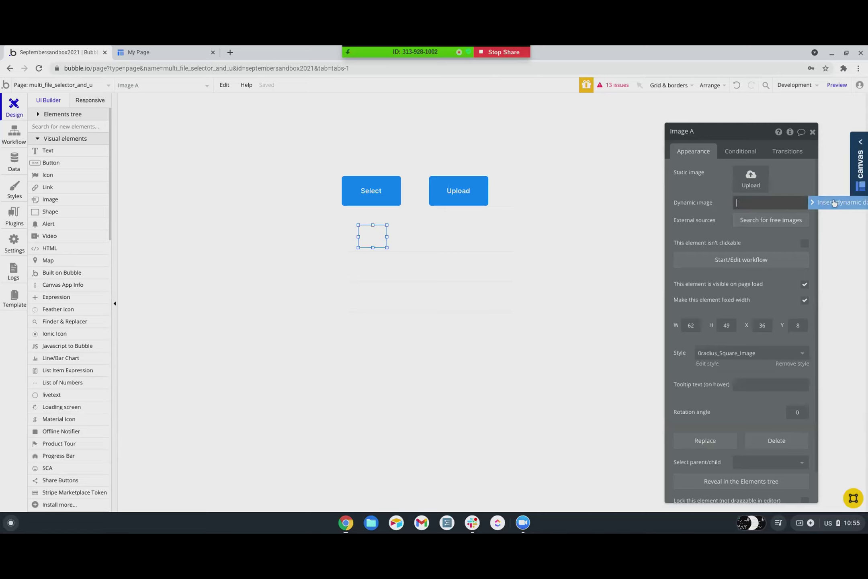
{"action": "left_click", "coordinate": [818, 202]}
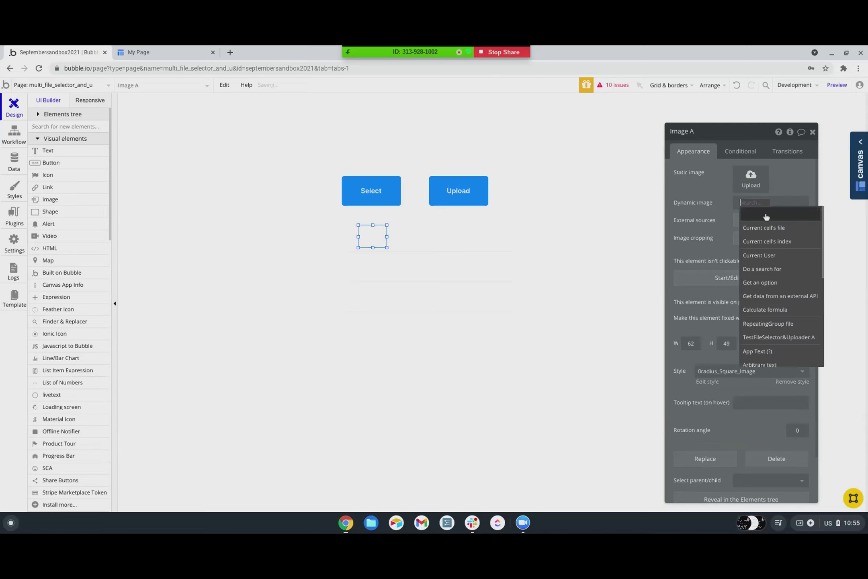
{"action": "left_click", "coordinate": [745, 228]}
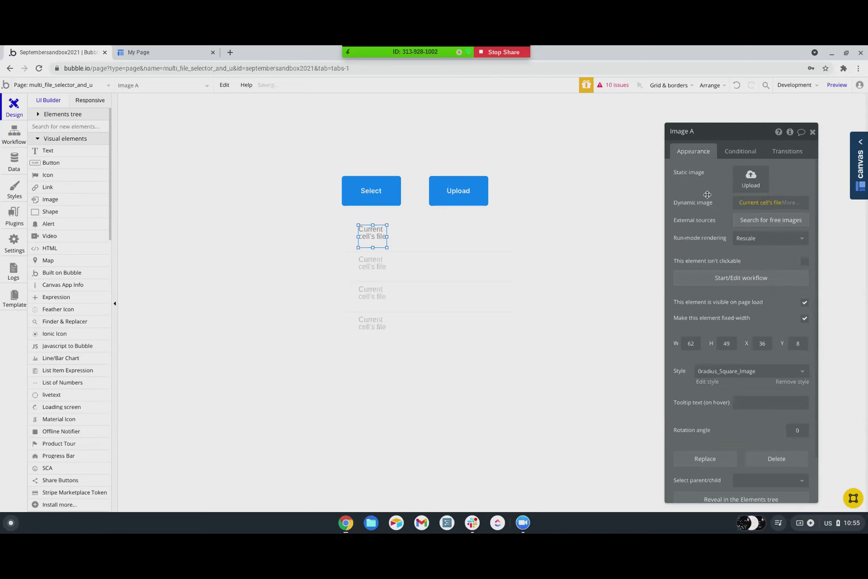
{"action": "left_click", "coordinate": [837, 84]}
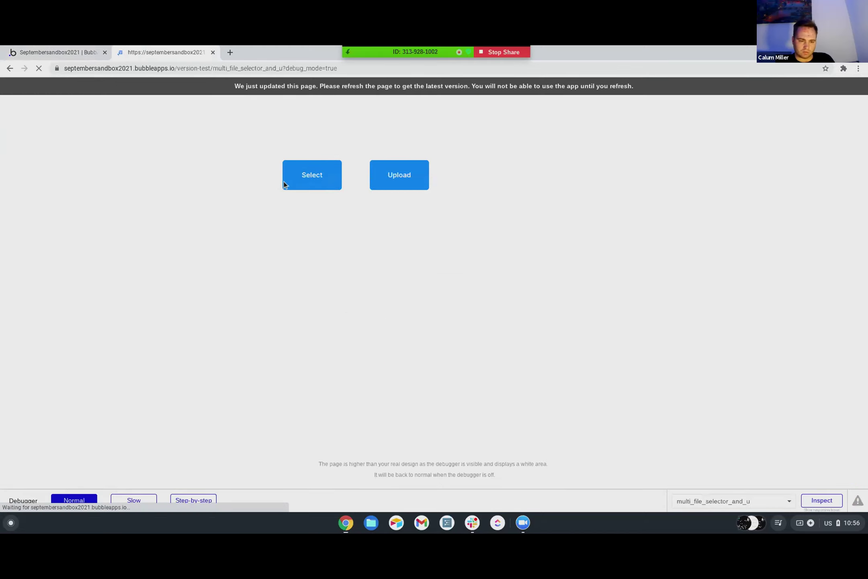
- Select and upload stencil (54).png in the preview page
{"action": "left_click", "coordinate": [323, 181]}
{"action": "double_click", "coordinate": [406, 208]}
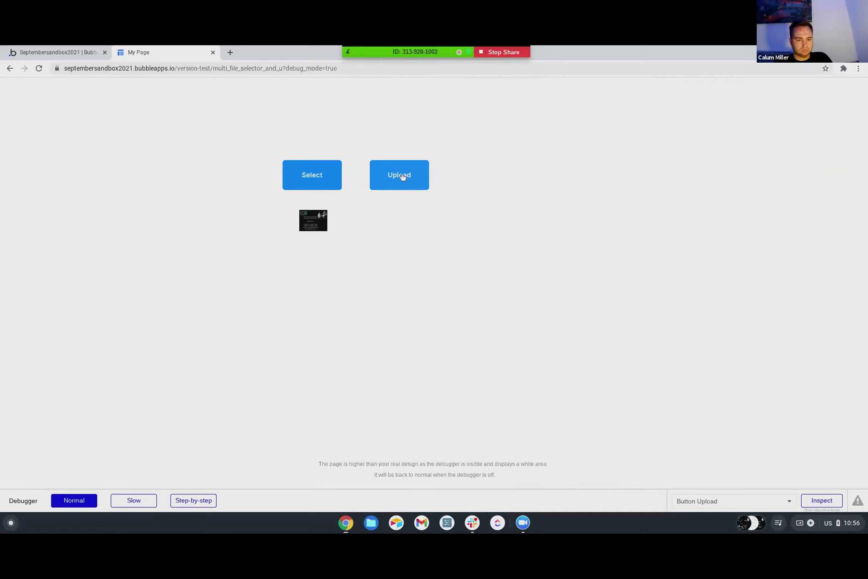
{"action": "left_click", "coordinate": [403, 178]}
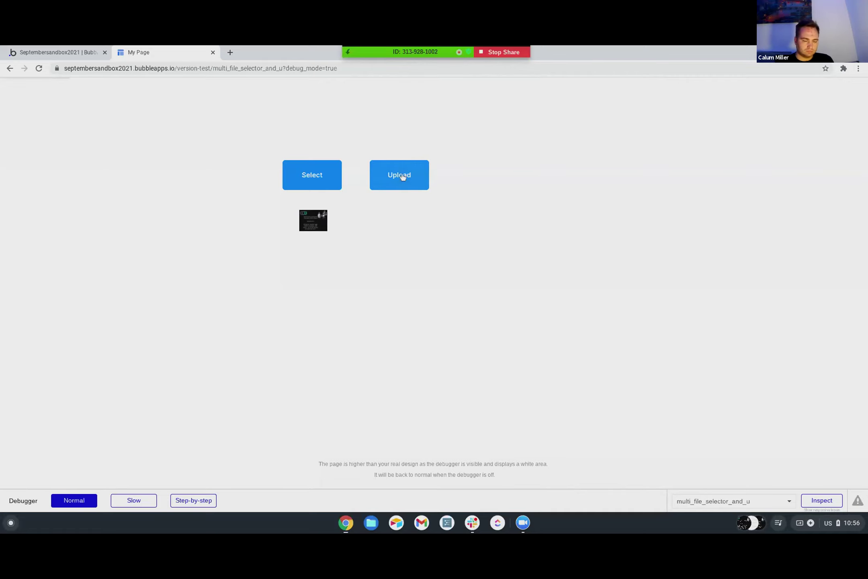
- Refresh the editor's Data tab to confirm the test uploaders table has 2 entries
{"action": "left_click", "coordinate": [79, 53]}
{"action": "left_click", "coordinate": [14, 160]}
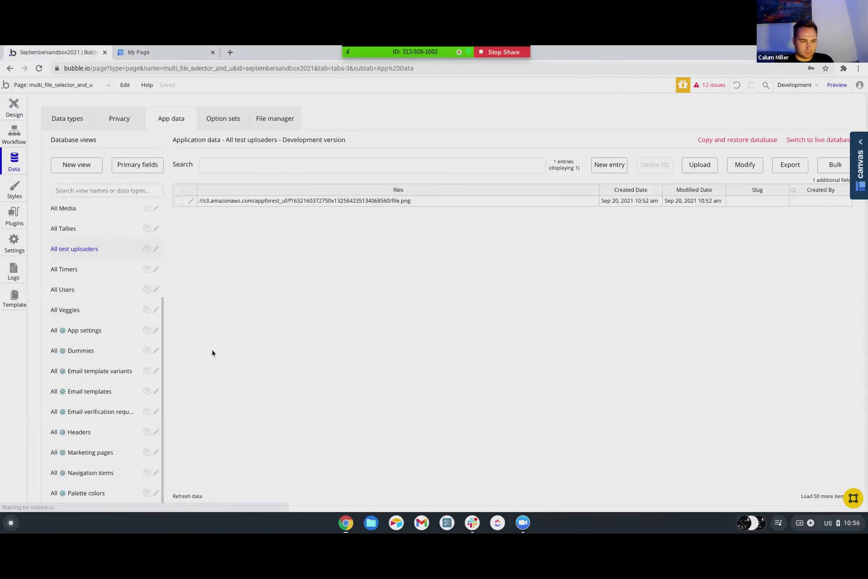
{"action": "left_click", "coordinate": [187, 496]}
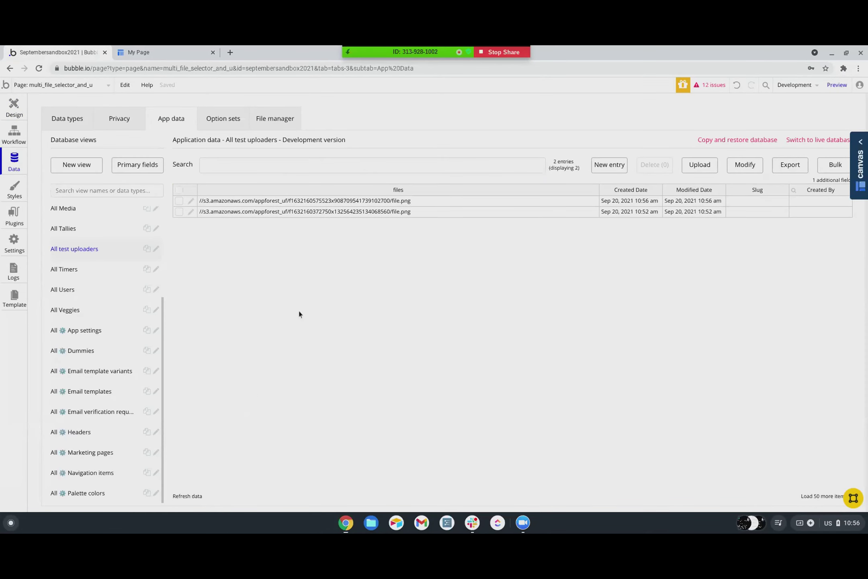
- In the preview, select stencil (52).png and stencil (51).png together so both thumbnails show
{"action": "left_click", "coordinate": [162, 53]}
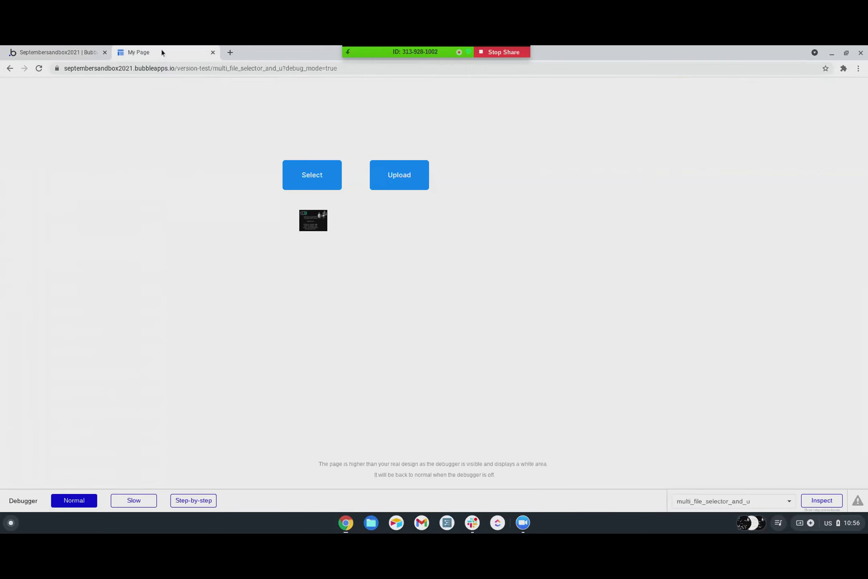
{"action": "left_click", "coordinate": [313, 178]}
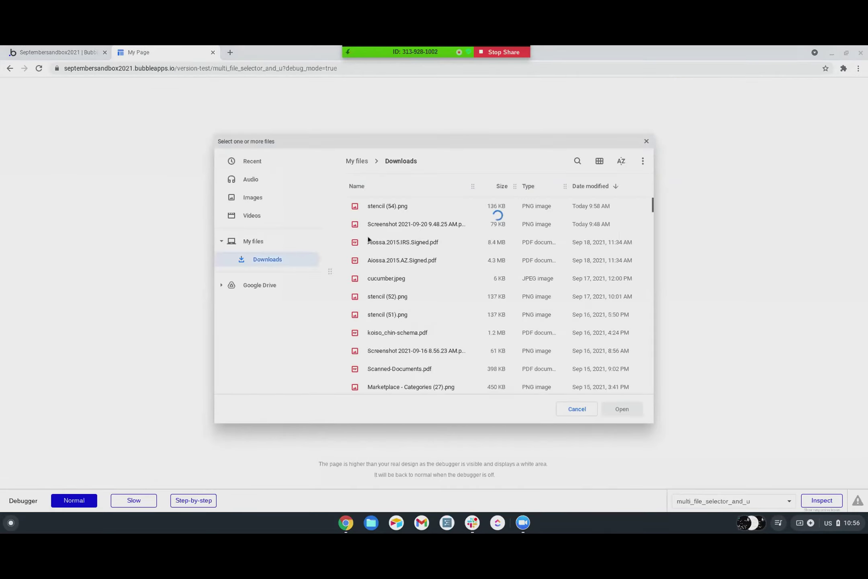
{"action": "double_click", "coordinate": [381, 242]}
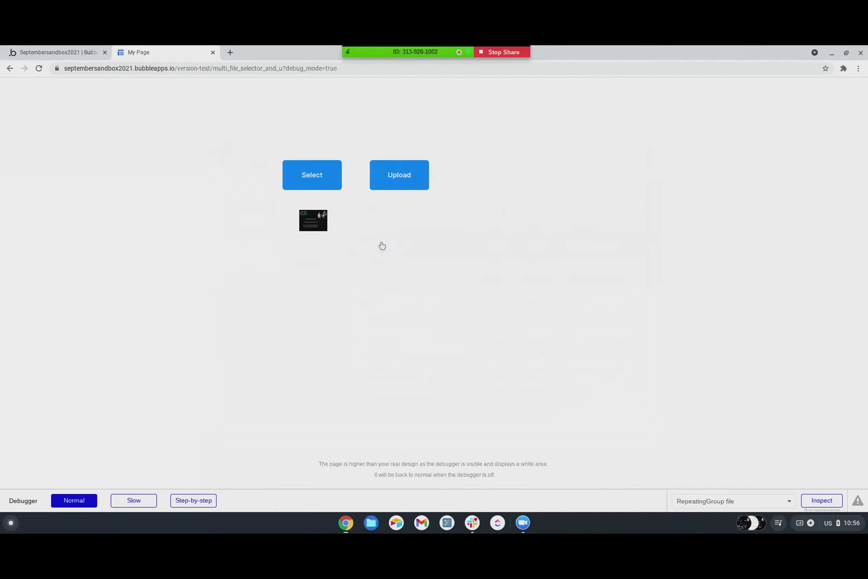
{"action": "left_click", "coordinate": [317, 177]}
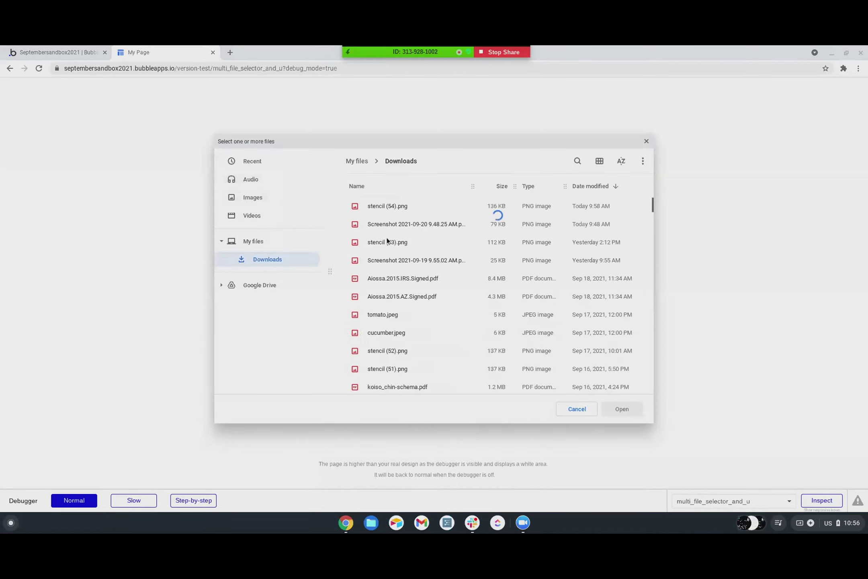
{"action": "scroll", "coordinate": [381, 263], "scroll_direction": "down", "scroll_amount": 1}
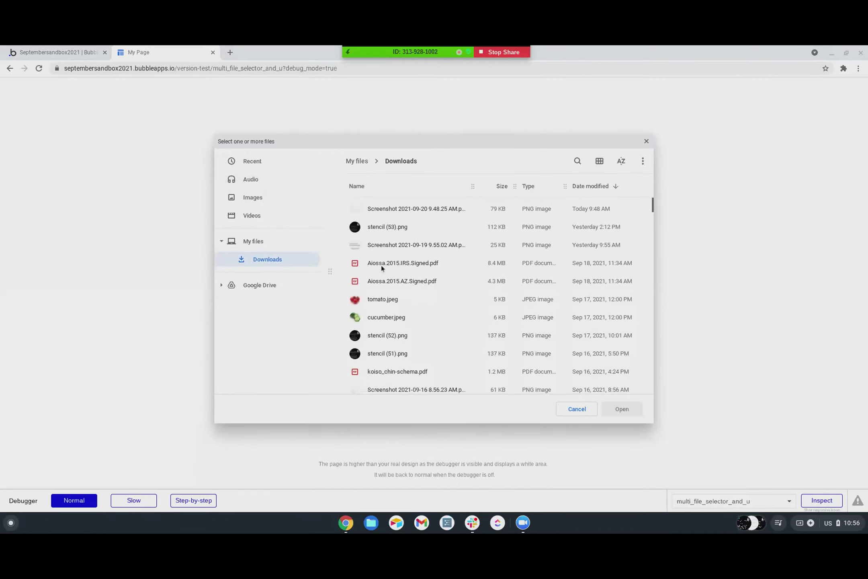
{"action": "left_click", "coordinate": [383, 339]}
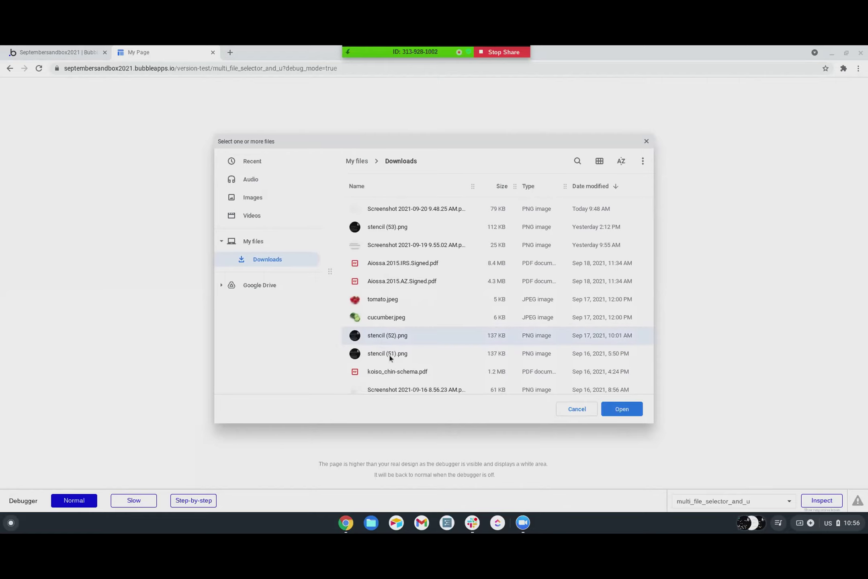
{"action": "left_click", "coordinate": [388, 354], "text": "shift"}
{"action": "left_click", "coordinate": [621, 408]}
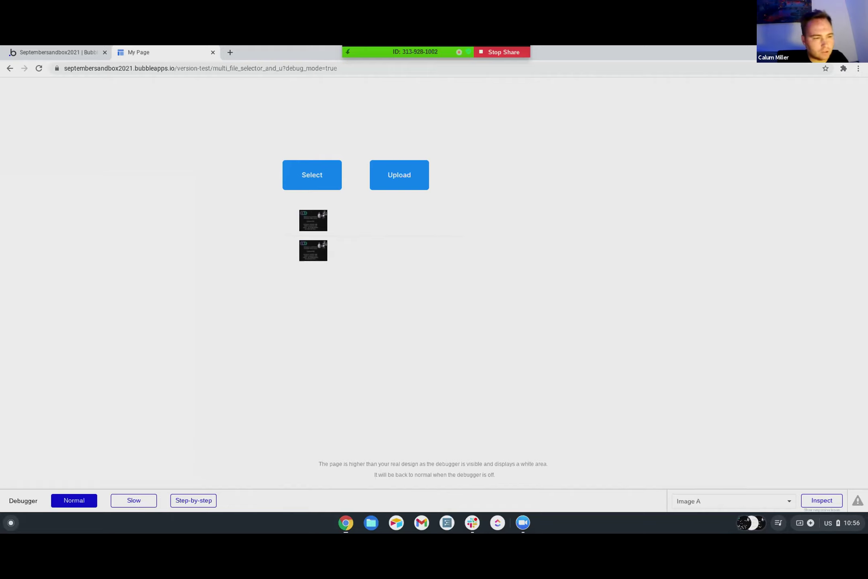
- Try selecting m15.jpg, m14.jpg and m13 (1).jpg from Google Drive; dismiss the Too many files alert
{"action": "left_click", "coordinate": [312, 175]}
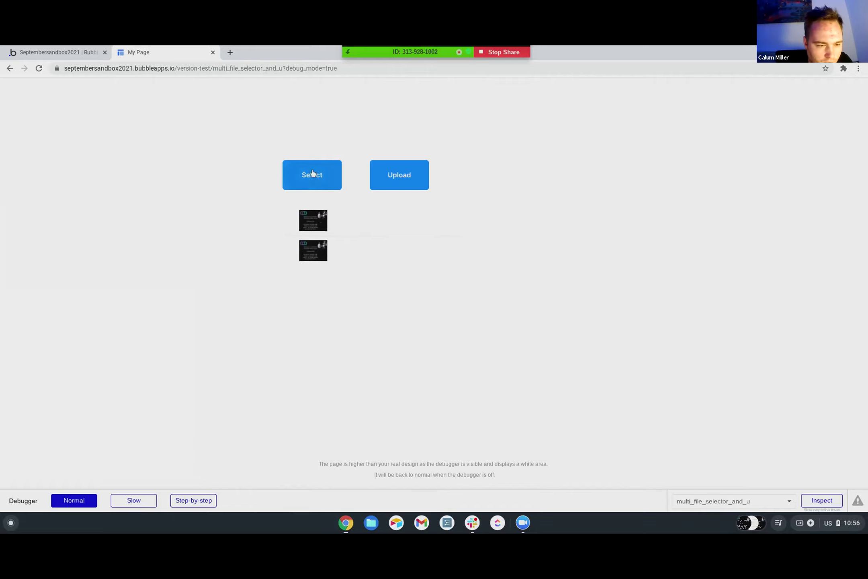
{"action": "left_click", "coordinate": [245, 285]}
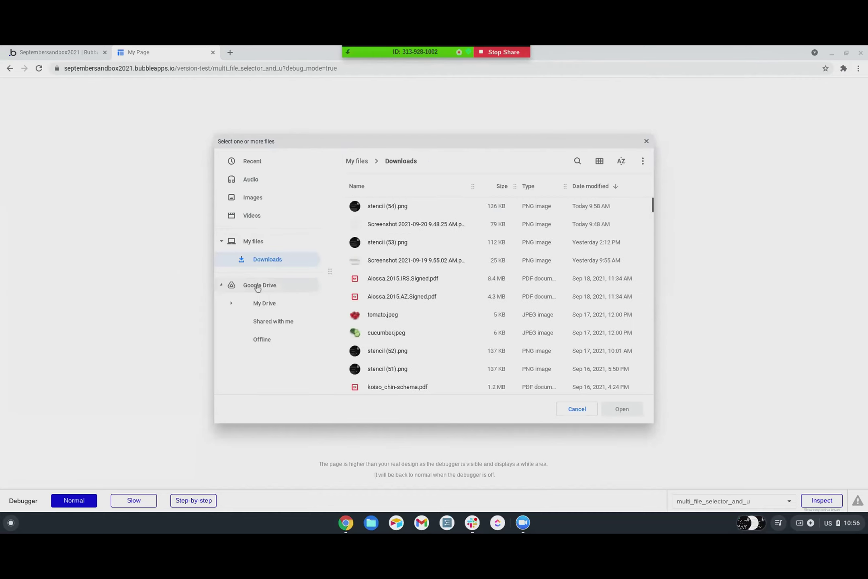
{"action": "double_click", "coordinate": [396, 261]}
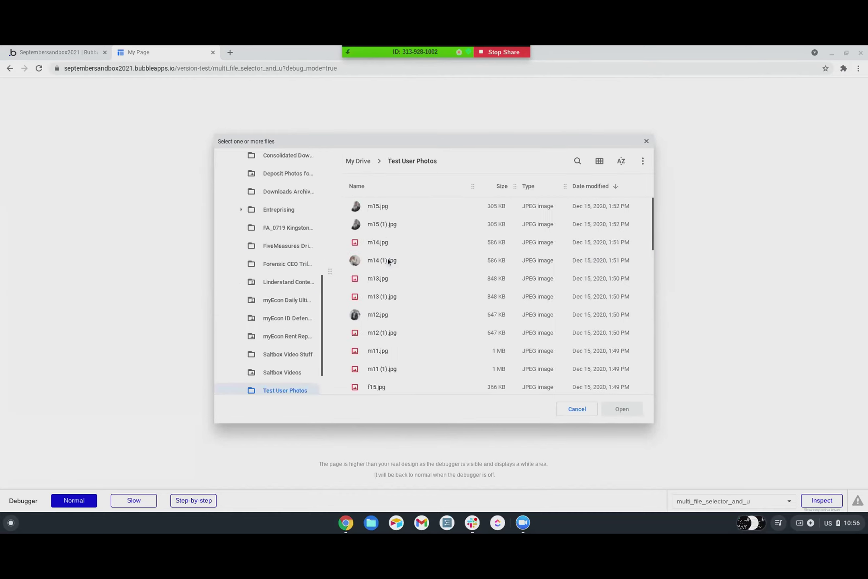
{"action": "left_click", "coordinate": [370, 206]}
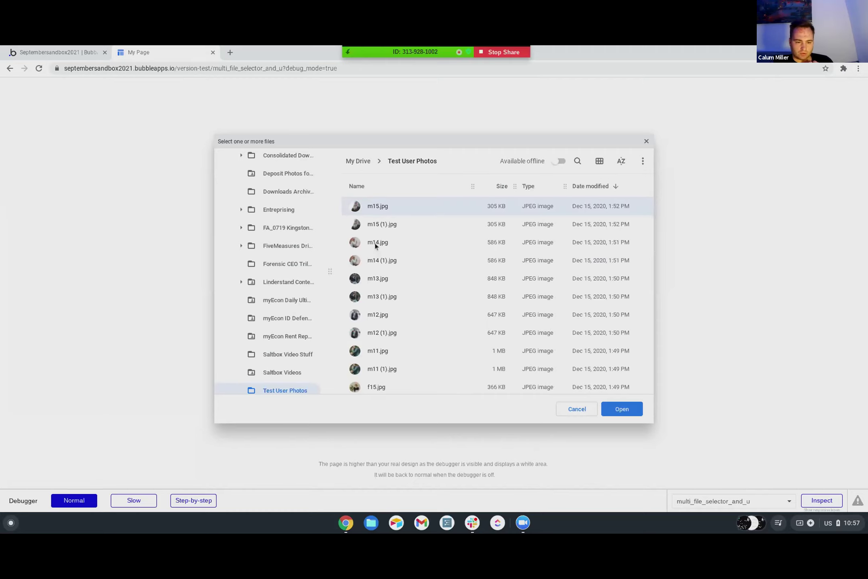
{"action": "left_click", "coordinate": [374, 245], "text": "ctrl"}
{"action": "left_click", "coordinate": [370, 298], "text": "ctrl"}
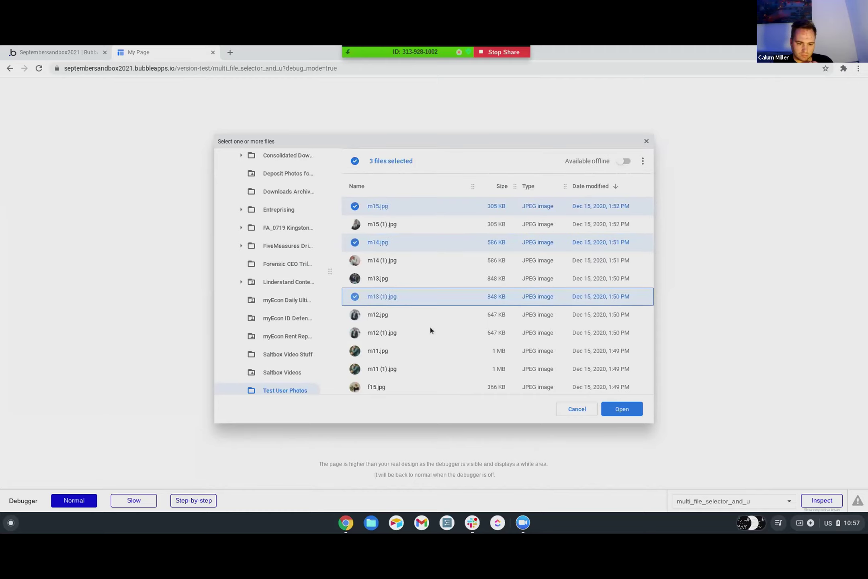
{"action": "left_click", "coordinate": [621, 409]}
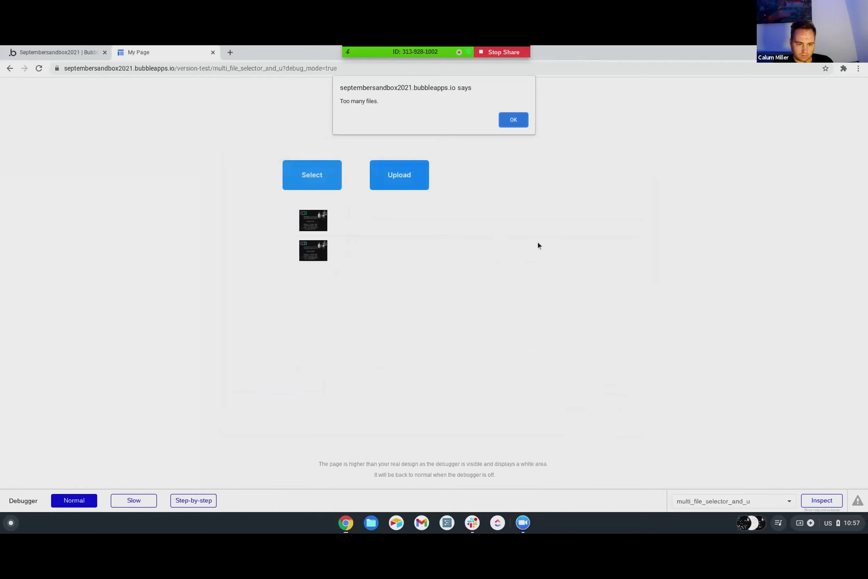
{"action": "left_click", "coordinate": [514, 120]}
- Set the file selector's Max number of files to 5 and return to the preview
{"action": "left_click", "coordinate": [58, 52]}
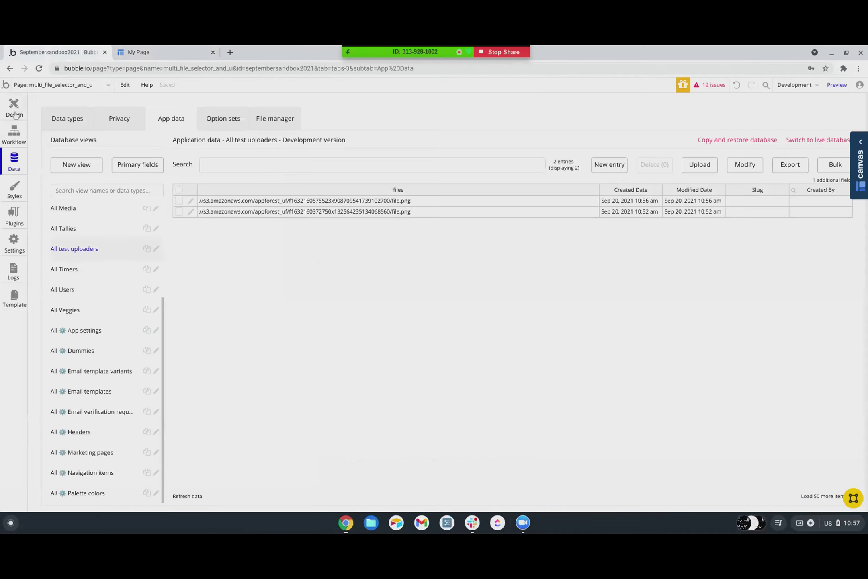
{"action": "left_click", "coordinate": [14, 113]}
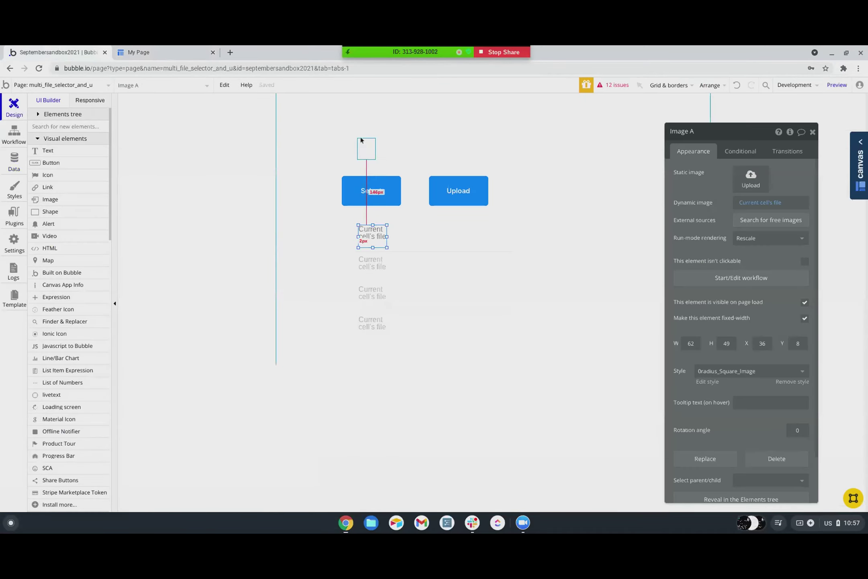
{"action": "left_click", "coordinate": [763, 172]}
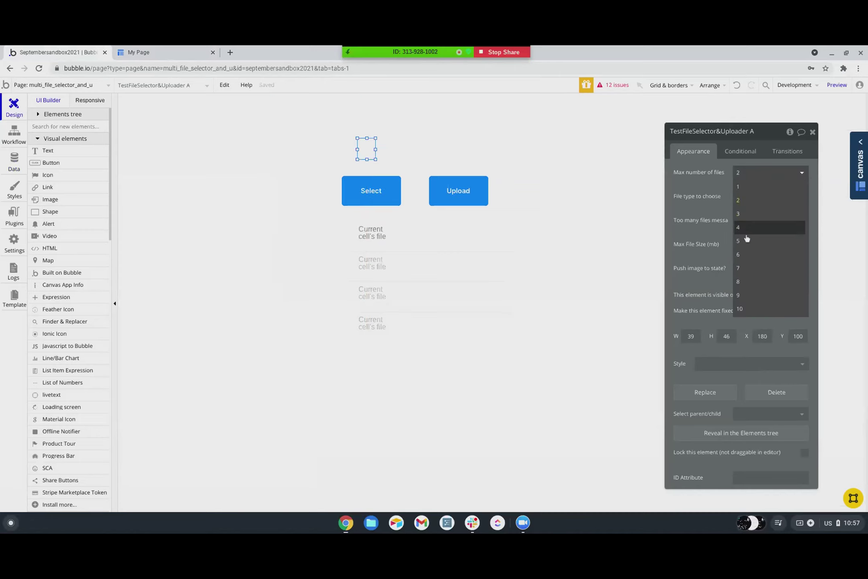
{"action": "left_click", "coordinate": [745, 245]}
{"action": "left_click", "coordinate": [183, 53]}
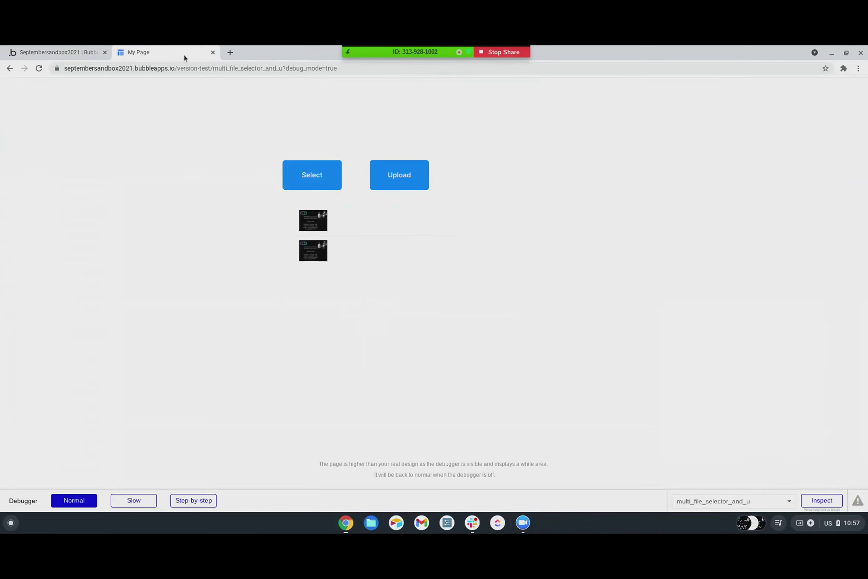
- Reload the preview and select m15.jpg, m14.jpg and m13.jpg at once
{"action": "key", "text": "ctrl+r"}
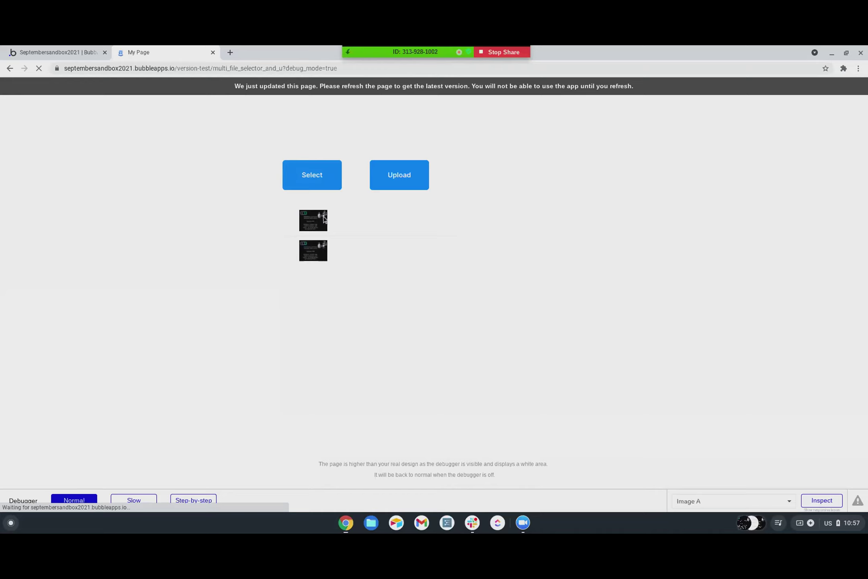
{"action": "left_click", "coordinate": [326, 178]}
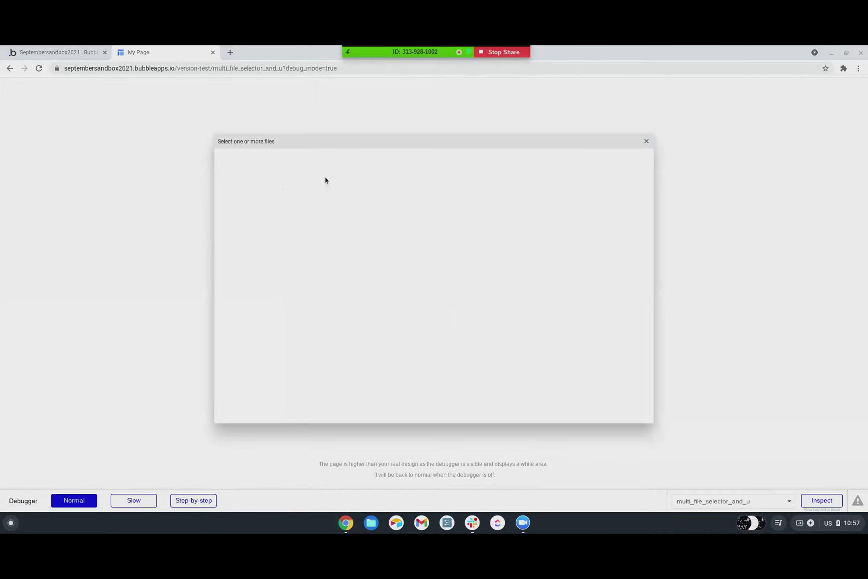
{"action": "left_click", "coordinate": [375, 209]}
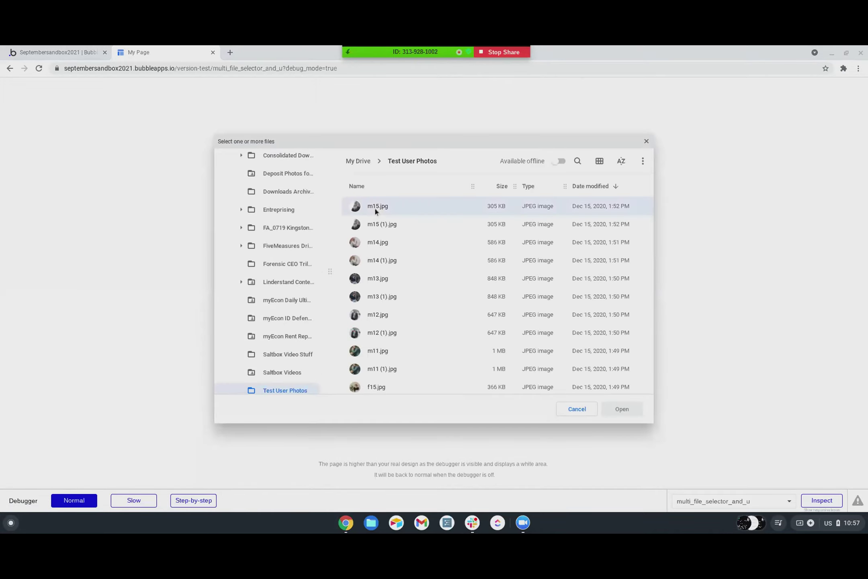
{"action": "left_click", "coordinate": [377, 243], "text": "ctrl"}
{"action": "left_click", "coordinate": [376, 281], "text": "ctrl"}
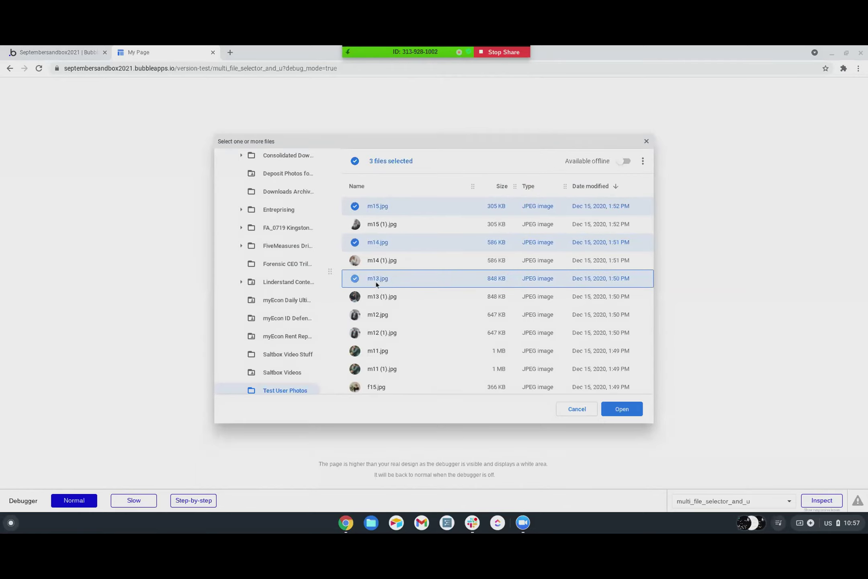
{"action": "left_click", "coordinate": [622, 409]}
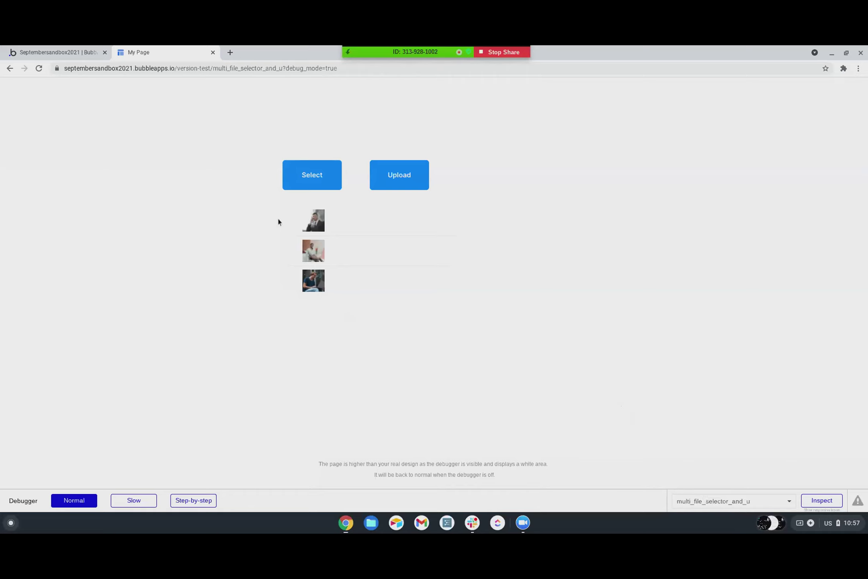
- Select another three photos at once: m6.jpg, f9.jpg and f7.jpg
{"action": "left_click", "coordinate": [320, 180]}
{"action": "scroll", "coordinate": [386, 301], "scroll_direction": "down", "scroll_amount": 10}
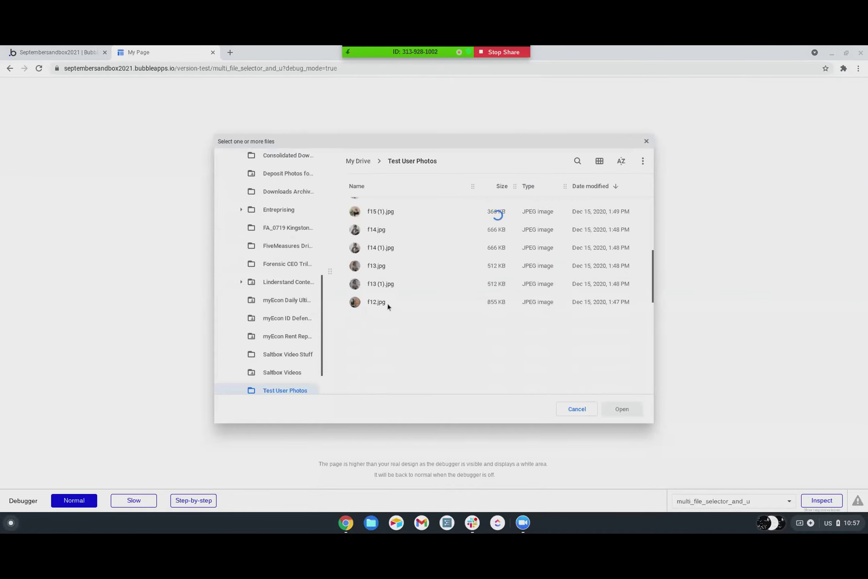
{"action": "left_click", "coordinate": [372, 286]}
{"action": "left_click", "coordinate": [371, 323], "text": "ctrl"}
{"action": "left_click", "coordinate": [374, 359], "text": "ctrl"}
{"action": "left_click", "coordinate": [622, 414]}
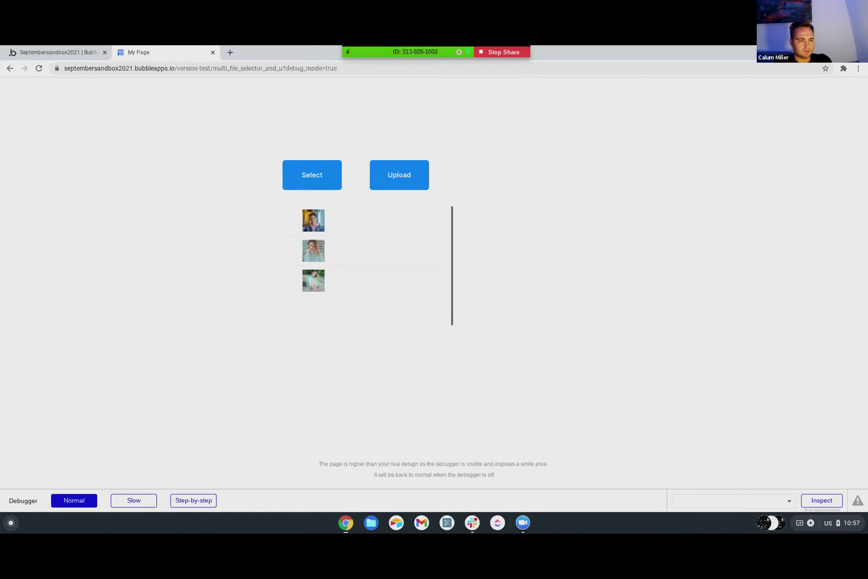
- Return to the Bubble editor tab showing the file-list page design
{"action": "left_click", "coordinate": [56, 52]}
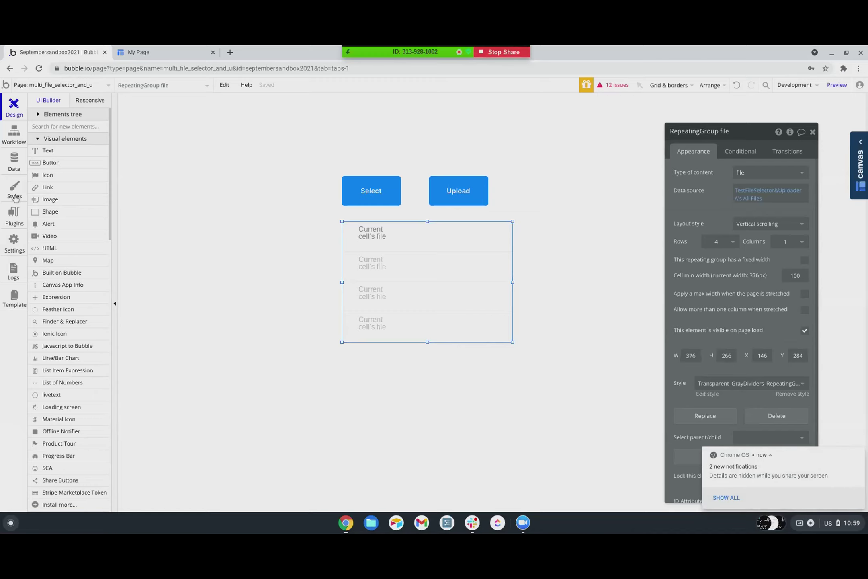
- In Data > Data types, start a new type named 'Logs', then replace it with 'User Stat'
{"action": "left_click", "coordinate": [16, 164]}
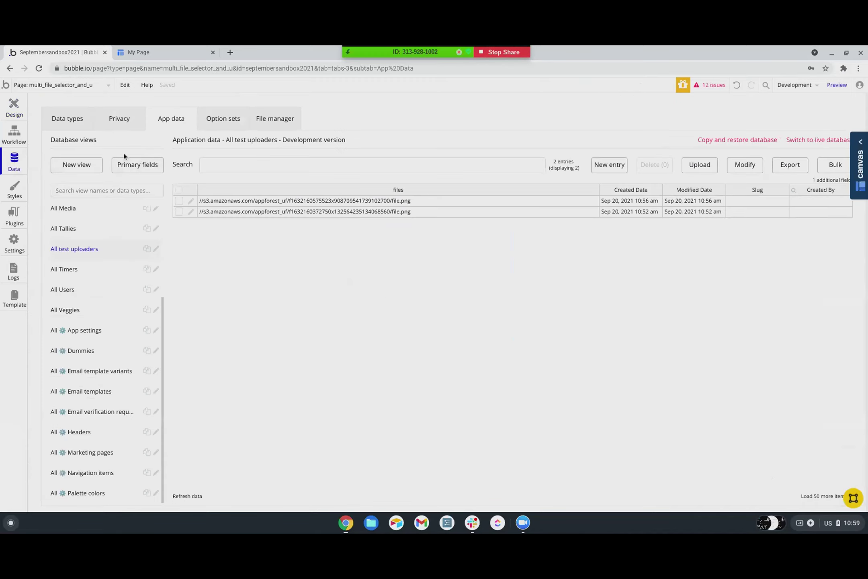
{"action": "left_click", "coordinate": [74, 121]}
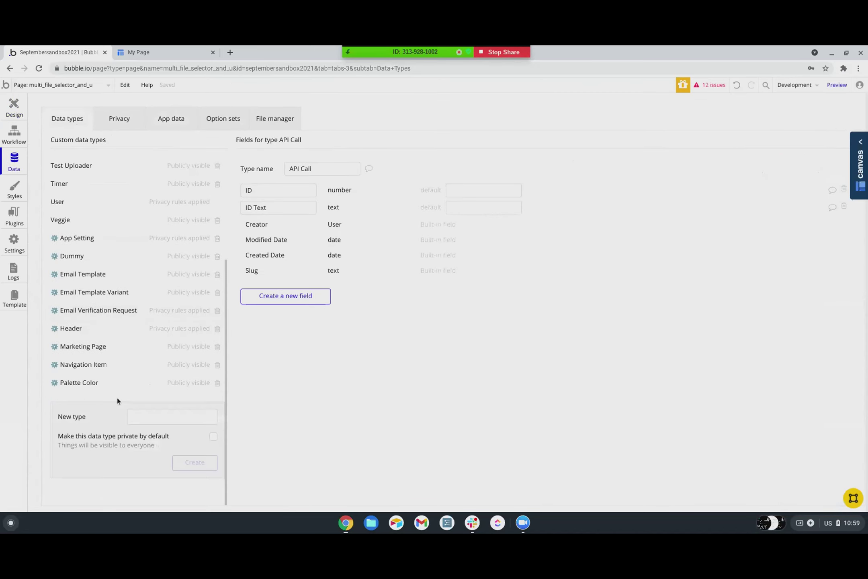
{"action": "left_click", "coordinate": [161, 421]}
{"action": "type", "text": "Logs"}
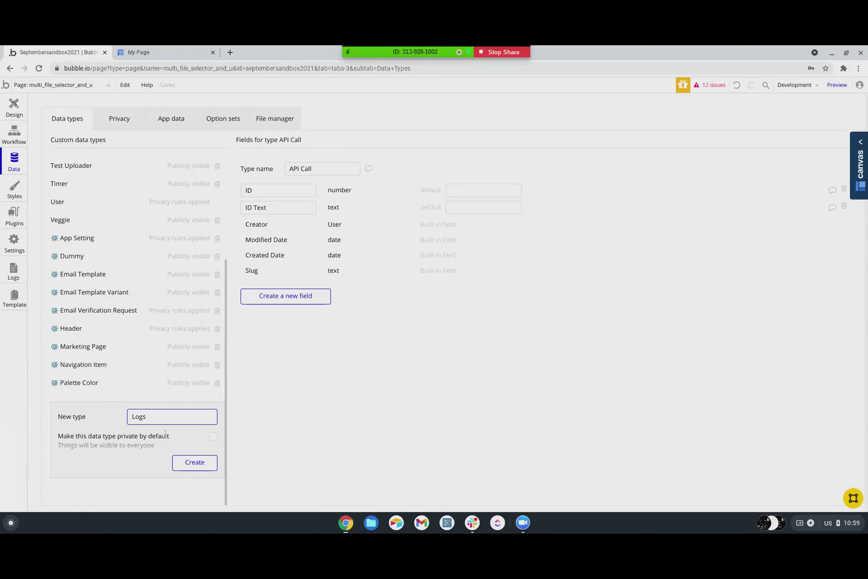
{"action": "key", "text": "ctrl+a"}
{"action": "type", "text": "Us"}
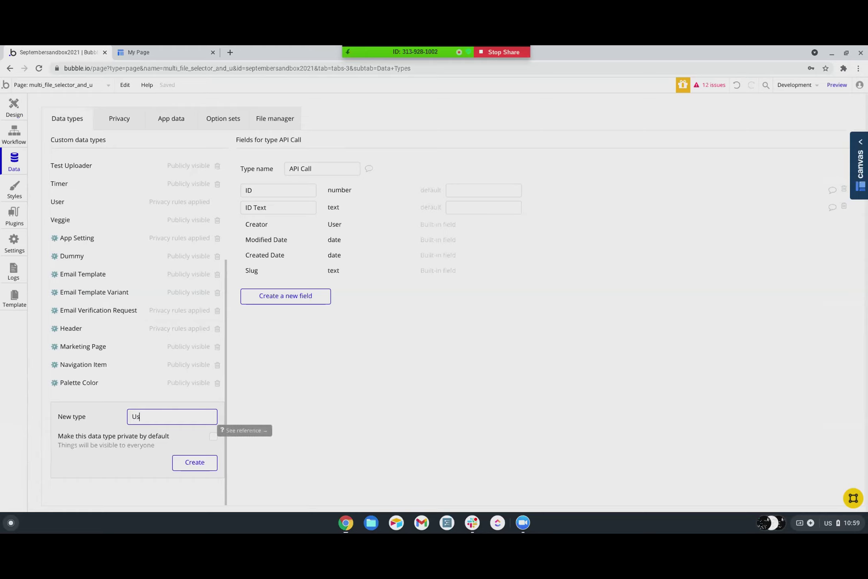
{"action": "type", "text": "er Stat"}
- Clear the new type name, look over the existing data types, and go back to Design
{"action": "key", "text": "ctrl+a"}
{"action": "key", "text": "BackSpace"}
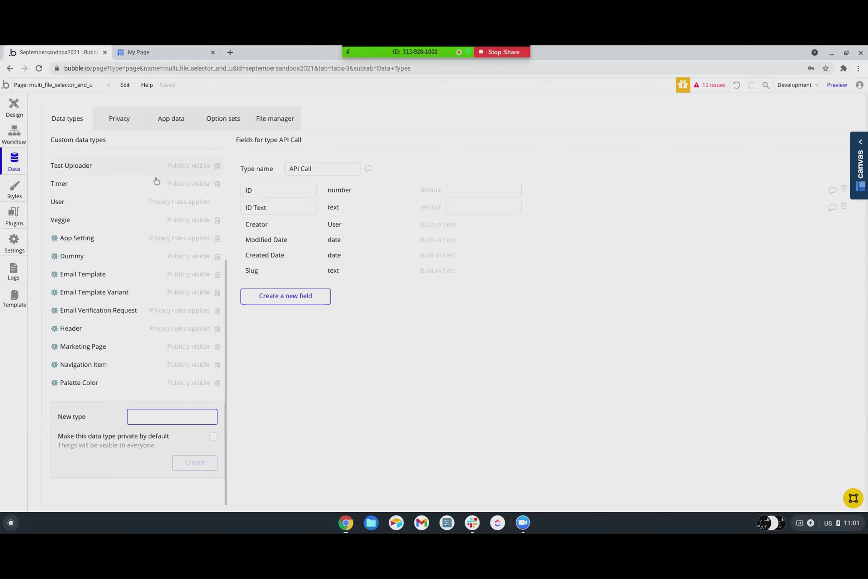
{"action": "scroll", "coordinate": [156, 181], "scroll_direction": "up", "scroll_amount": 4}
{"action": "scroll", "coordinate": [157, 189], "scroll_direction": "down", "scroll_amount": 1}
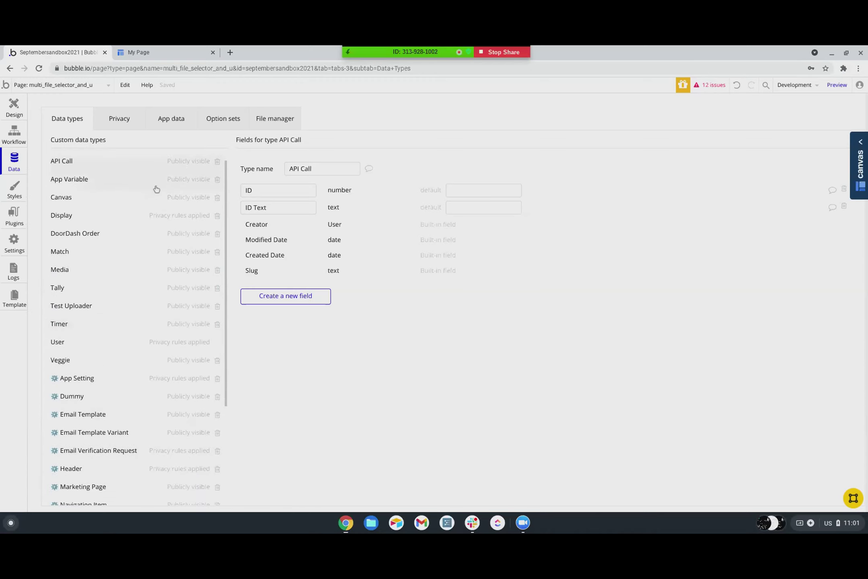
{"action": "scroll", "coordinate": [157, 189], "scroll_direction": "up", "scroll_amount": 1}
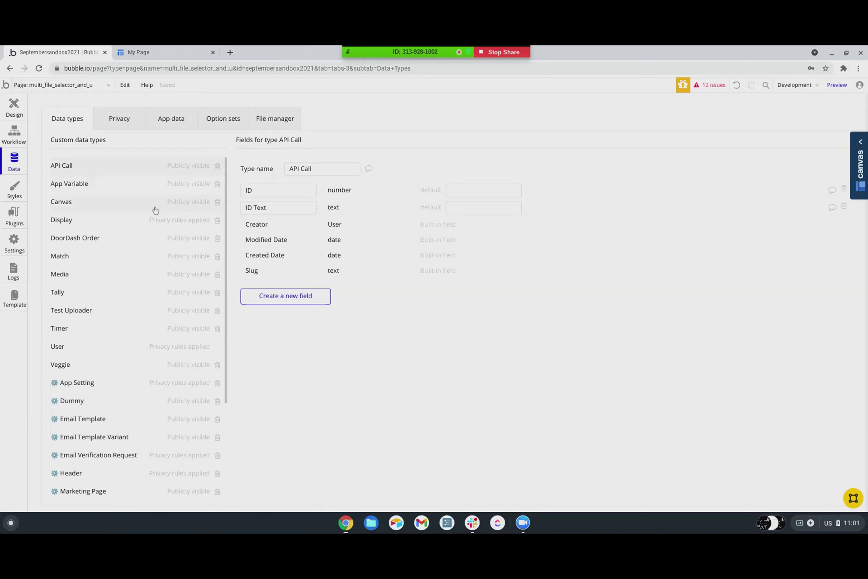
{"action": "scroll", "coordinate": [139, 212], "scroll_direction": "down", "scroll_amount": 1}
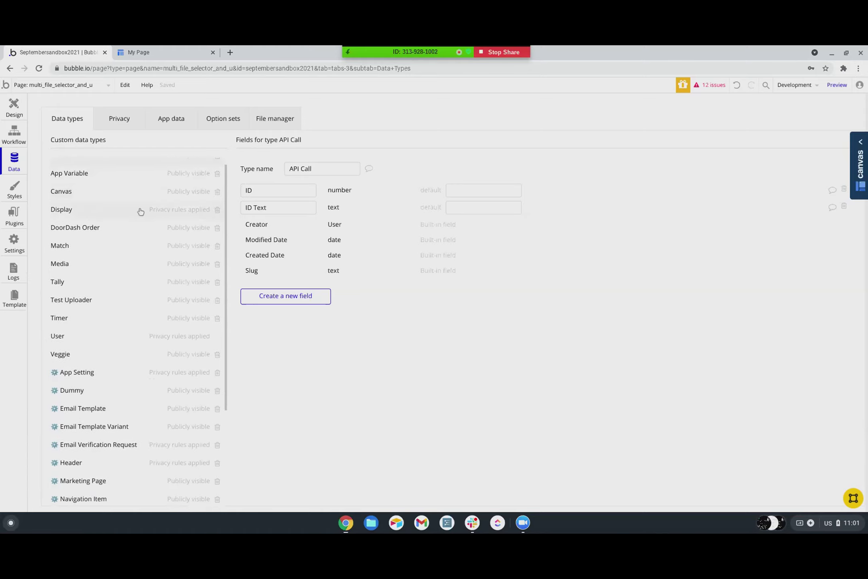
{"action": "scroll", "coordinate": [82, 172], "scroll_direction": "up", "scroll_amount": 1}
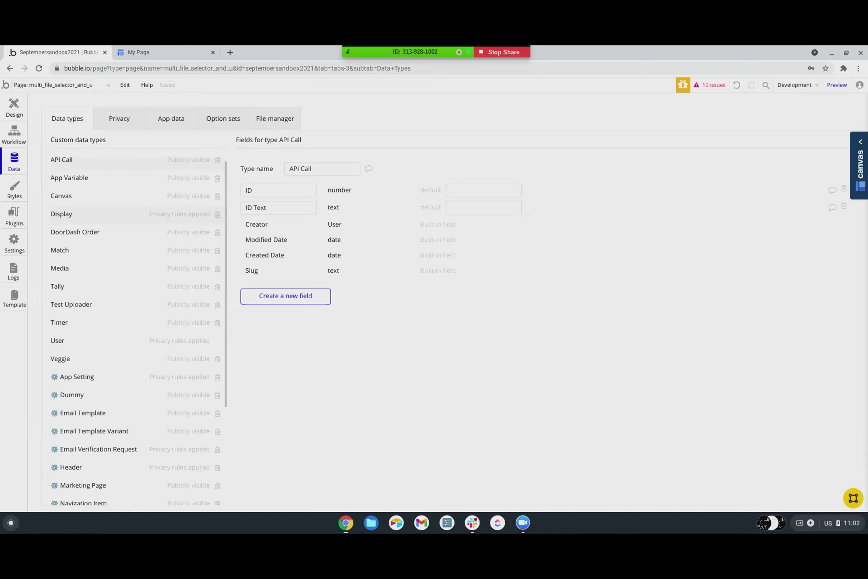
{"action": "scroll", "coordinate": [147, 219], "scroll_direction": "down", "scroll_amount": 1}
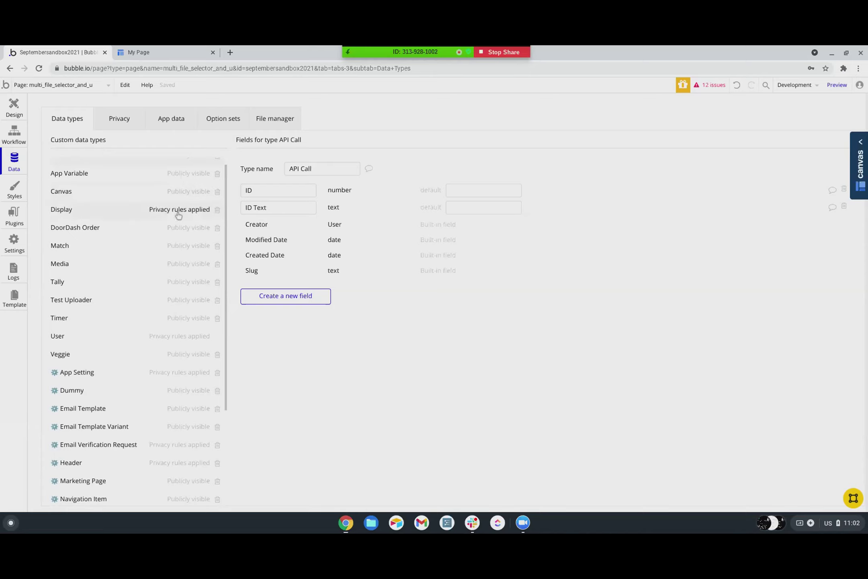
{"action": "scroll", "coordinate": [166, 223], "scroll_direction": "down", "scroll_amount": 1}
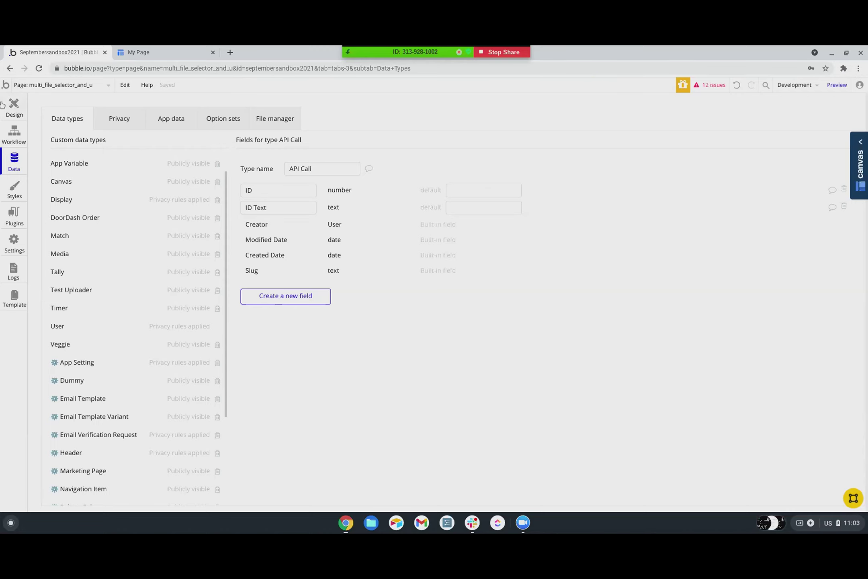
{"action": "left_click", "coordinate": [9, 105]}
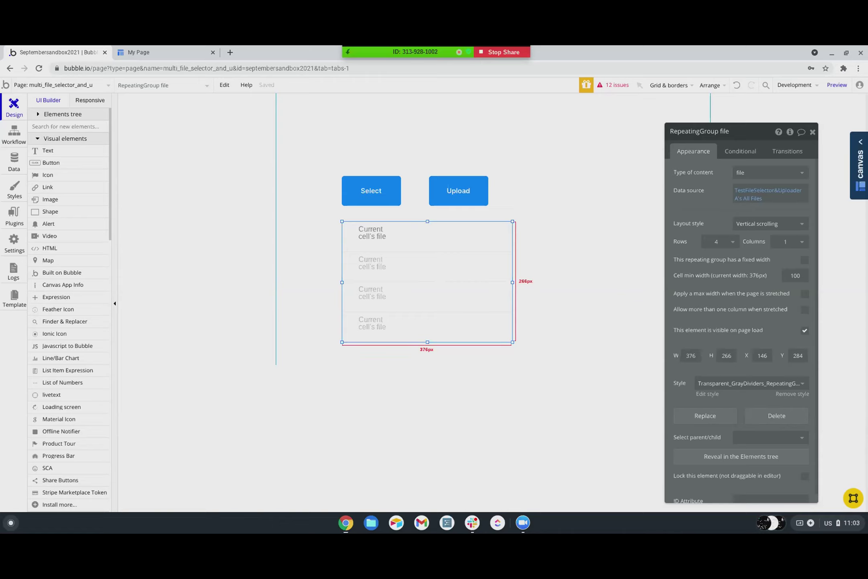
- Open the Data source options of the file repeating group
{"action": "left_click", "coordinate": [436, 244]}
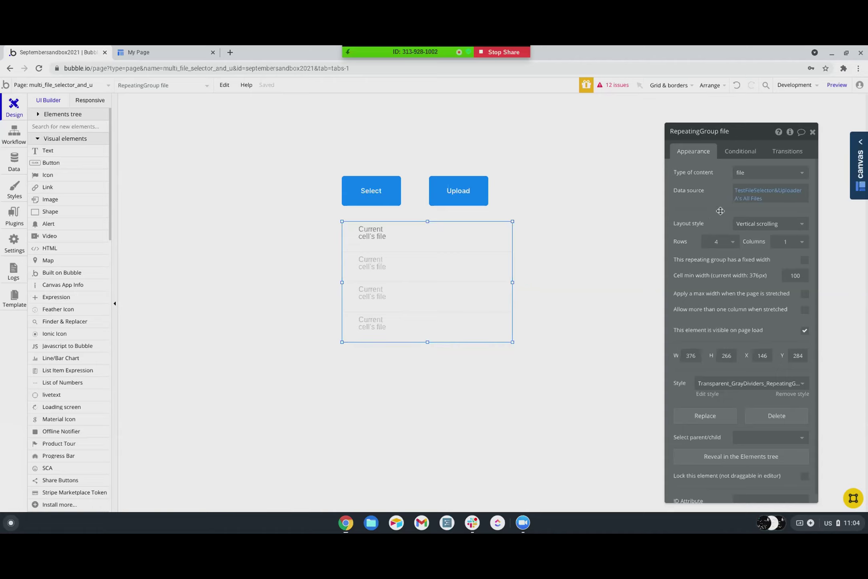
{"action": "left_click", "coordinate": [758, 193]}
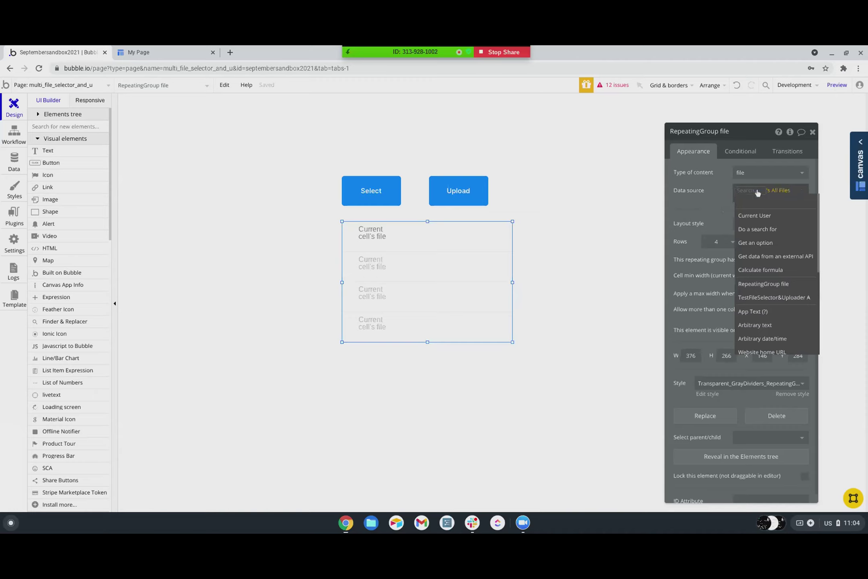
- Set the file repeating group's data source to Do a search for Tally, with one empty constraint
{"action": "left_click", "coordinate": [757, 193]}
{"action": "left_click", "coordinate": [754, 192]}
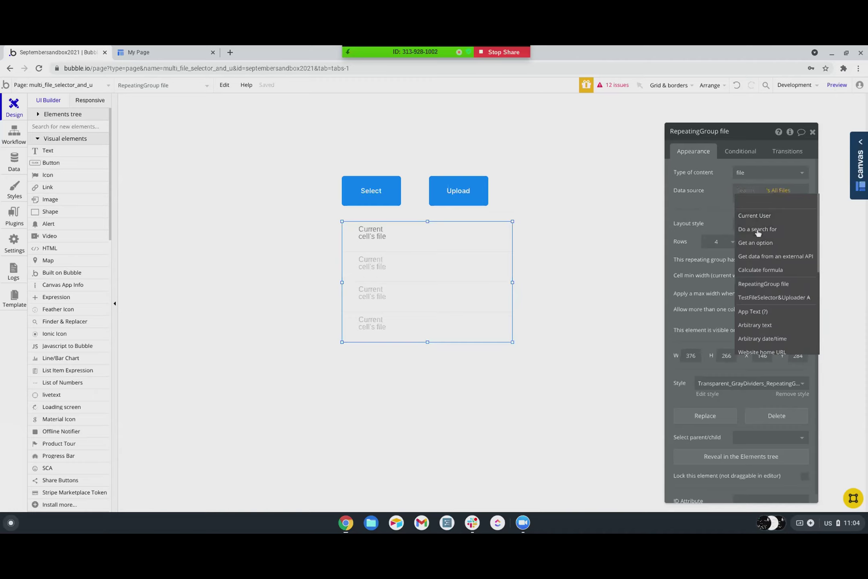
{"action": "left_click", "coordinate": [758, 229]}
{"action": "left_click", "coordinate": [620, 157]}
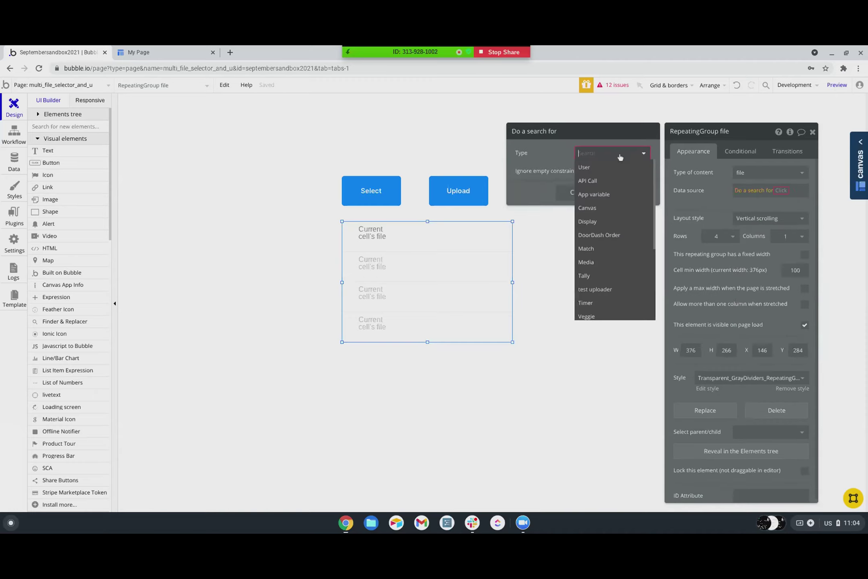
{"action": "left_click", "coordinate": [595, 276]}
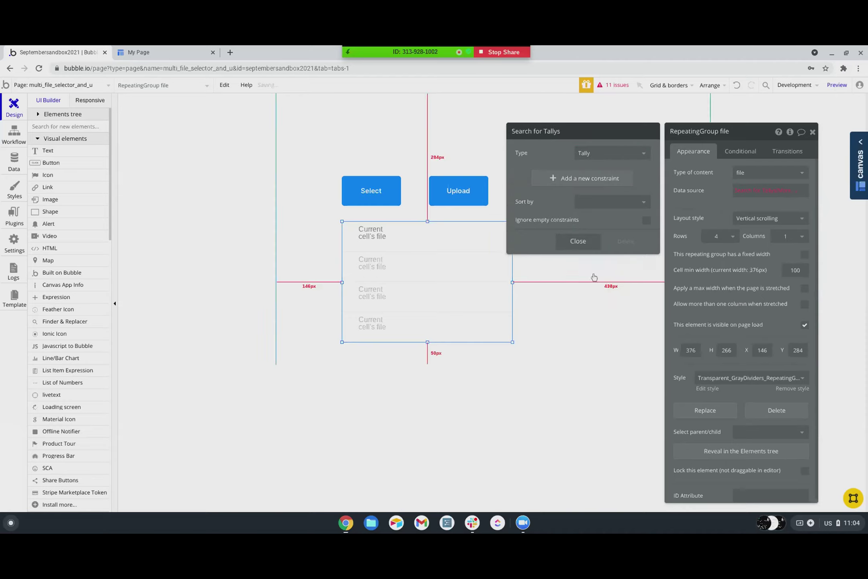
{"action": "left_click", "coordinate": [588, 180]}
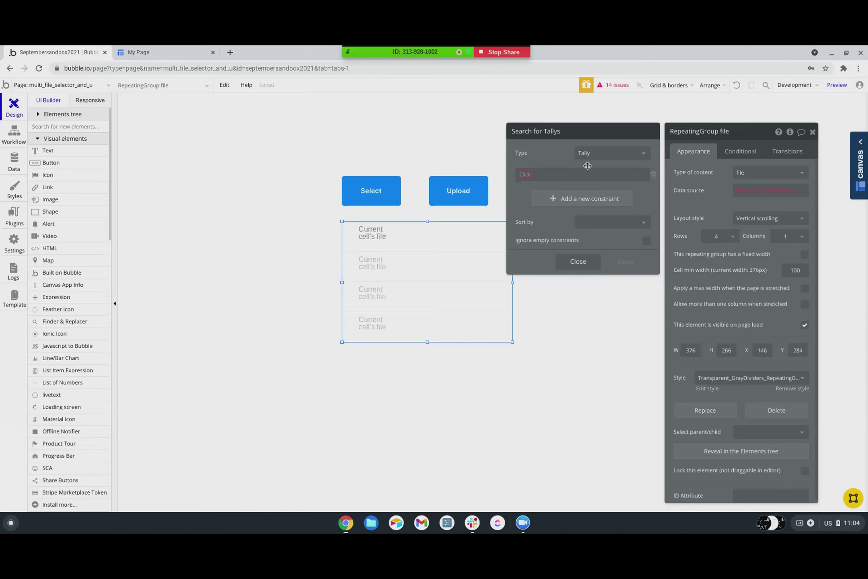
- Make Tally the repeating group's content type, review Search for Tallys, then go to Data
{"action": "left_click", "coordinate": [751, 172]}
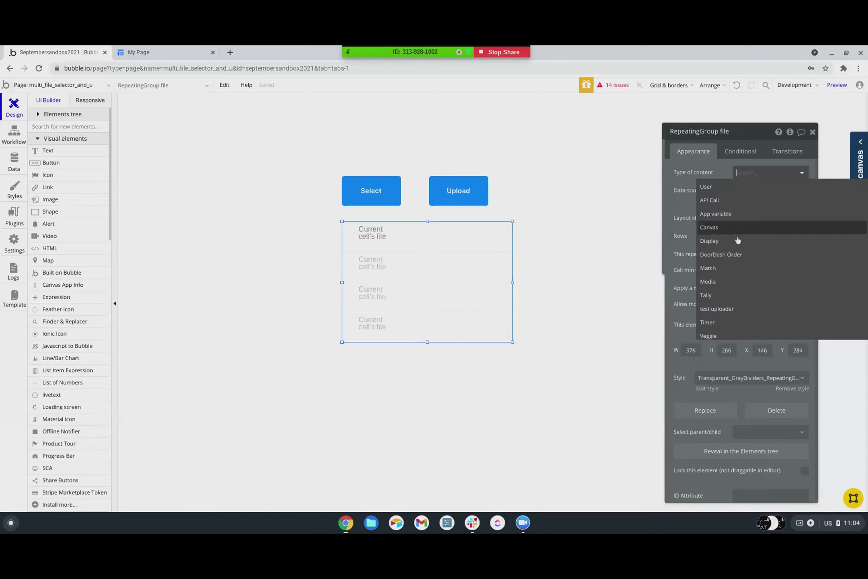
{"action": "scroll", "coordinate": [723, 289], "scroll_direction": "down", "scroll_amount": 1}
{"action": "left_click", "coordinate": [714, 286]}
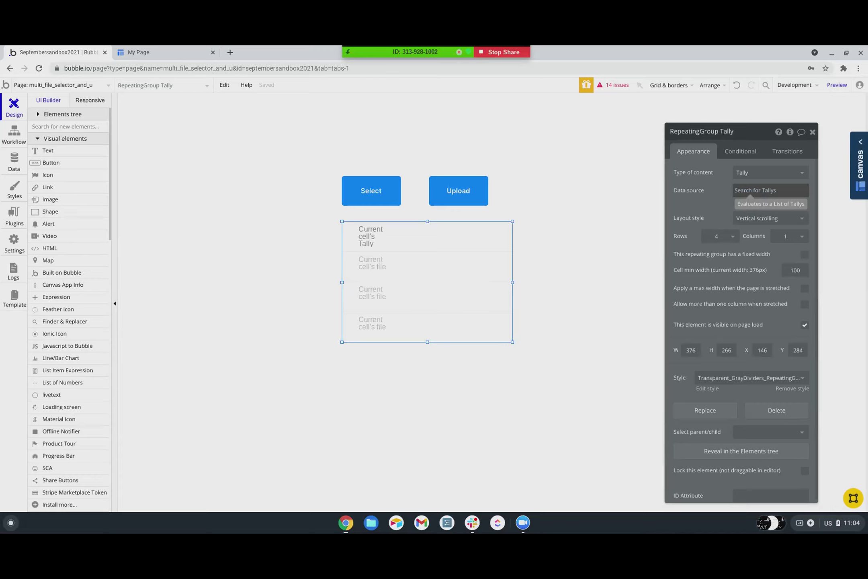
{"action": "left_click", "coordinate": [755, 190]}
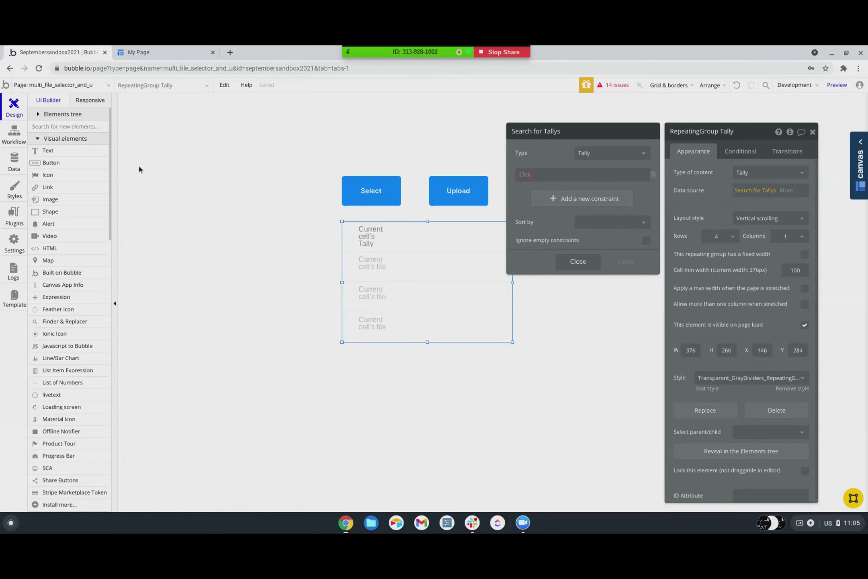
{"action": "left_click", "coordinate": [9, 162]}
- Create a privacy rule named 'Owner' for the Tally data type
{"action": "left_click", "coordinate": [138, 121]}
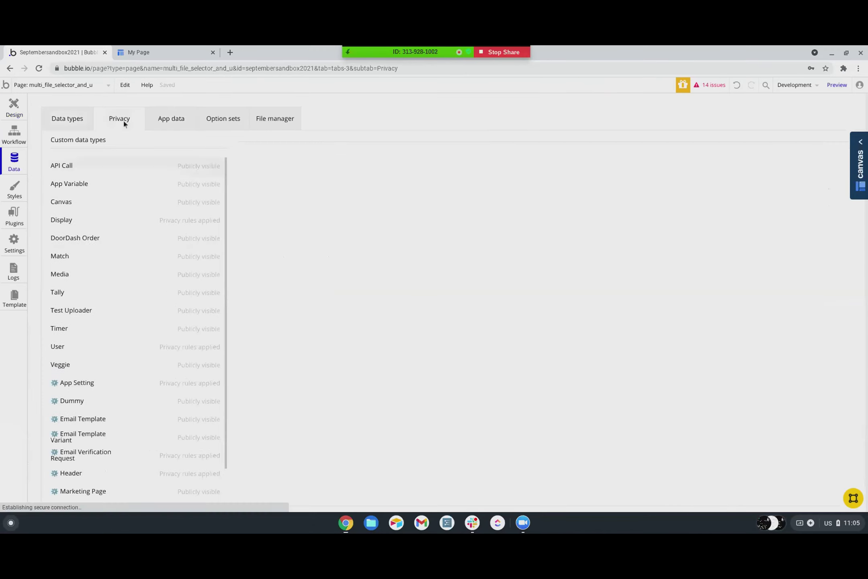
{"action": "scroll", "coordinate": [99, 352], "scroll_direction": "down", "scroll_amount": 1}
{"action": "left_click", "coordinate": [61, 285]}
{"action": "left_click", "coordinate": [301, 197]}
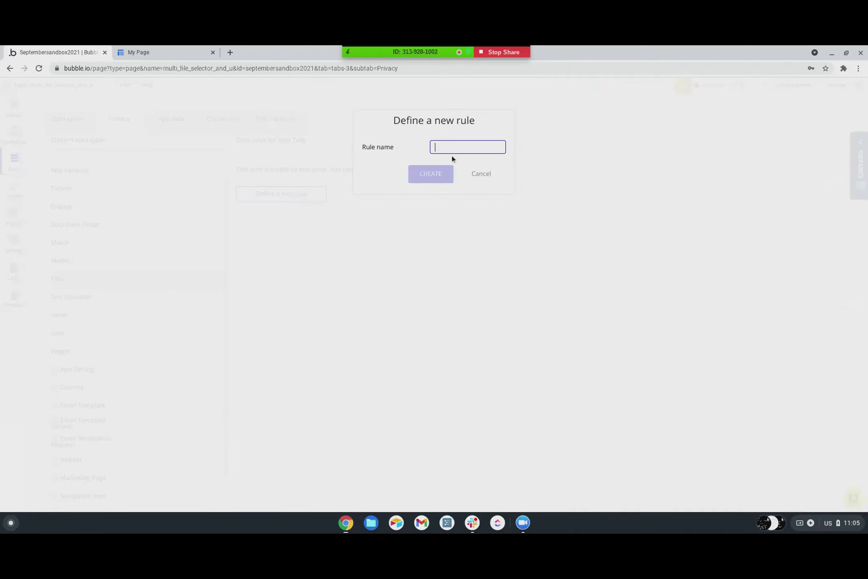
{"action": "type", "text": "Owner"}
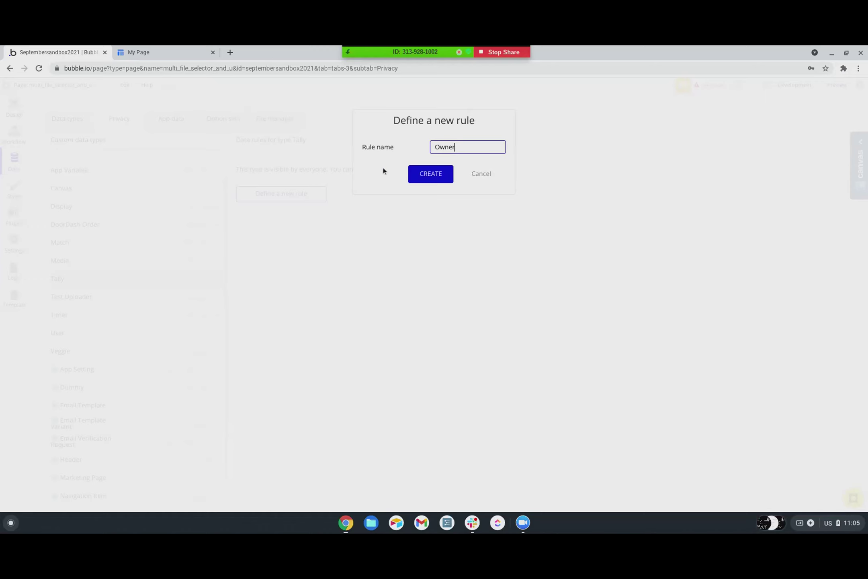
{"action": "left_click", "coordinate": [420, 177]}
- Set the Owner rule to This Tally's Creator is Current User; deny everyone else fields and attached files
{"action": "left_click", "coordinate": [282, 193]}
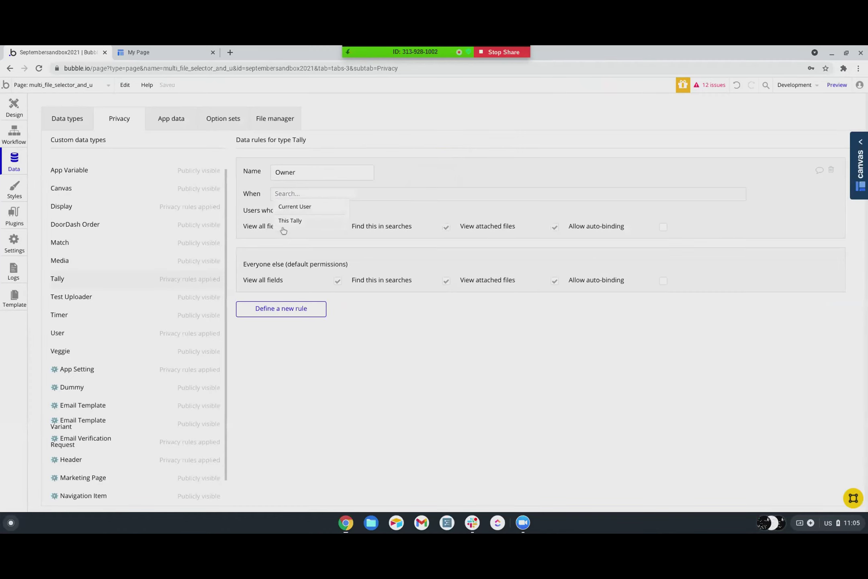
{"action": "left_click", "coordinate": [287, 220]}
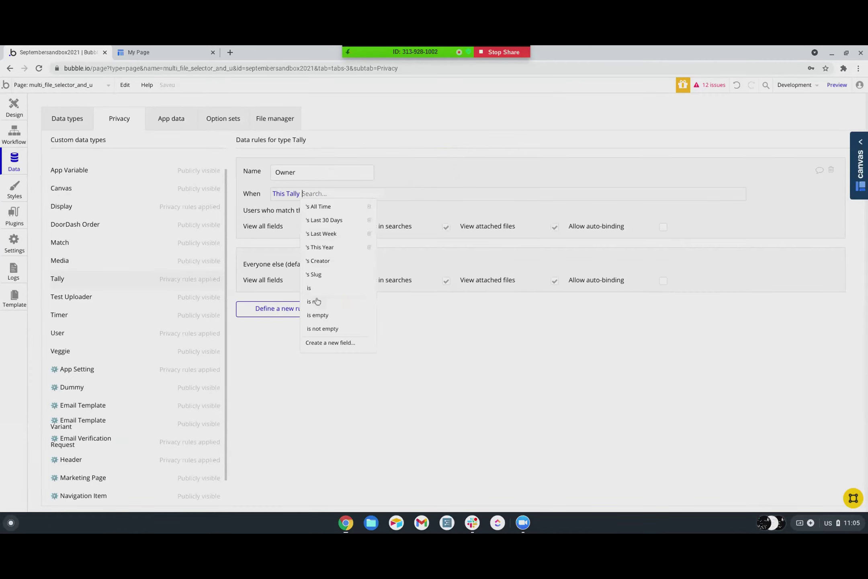
{"action": "left_click", "coordinate": [326, 264]}
{"action": "scroll", "coordinate": [353, 325], "scroll_direction": "down", "scroll_amount": 3}
{"action": "left_click", "coordinate": [344, 298]}
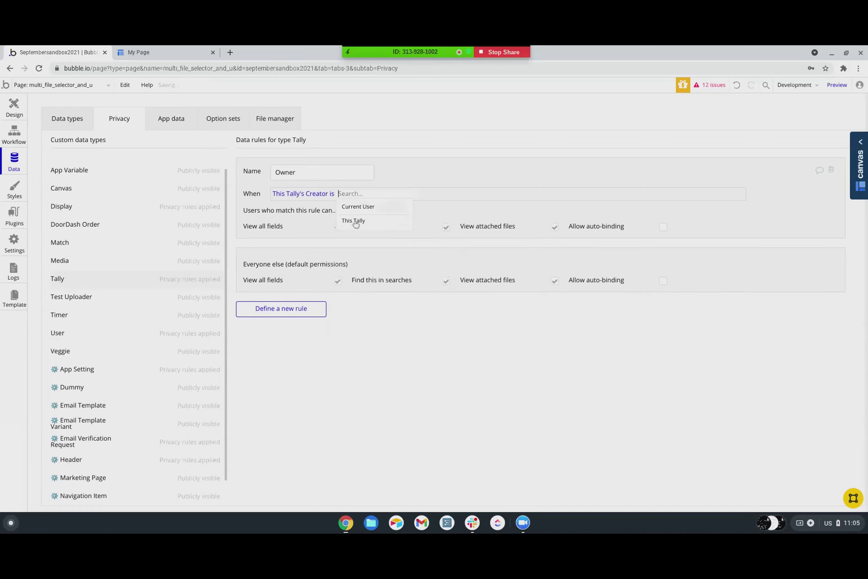
{"action": "left_click", "coordinate": [356, 208]}
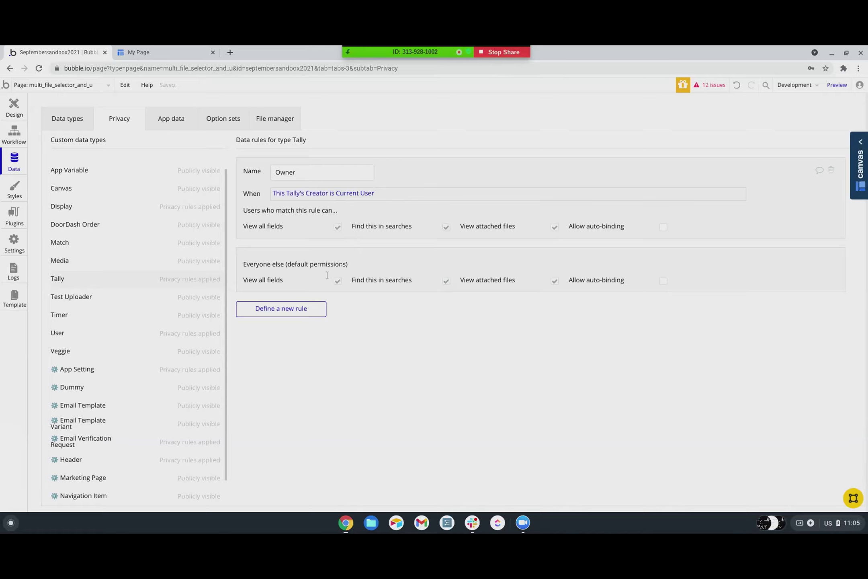
{"action": "left_click", "coordinate": [338, 282]}
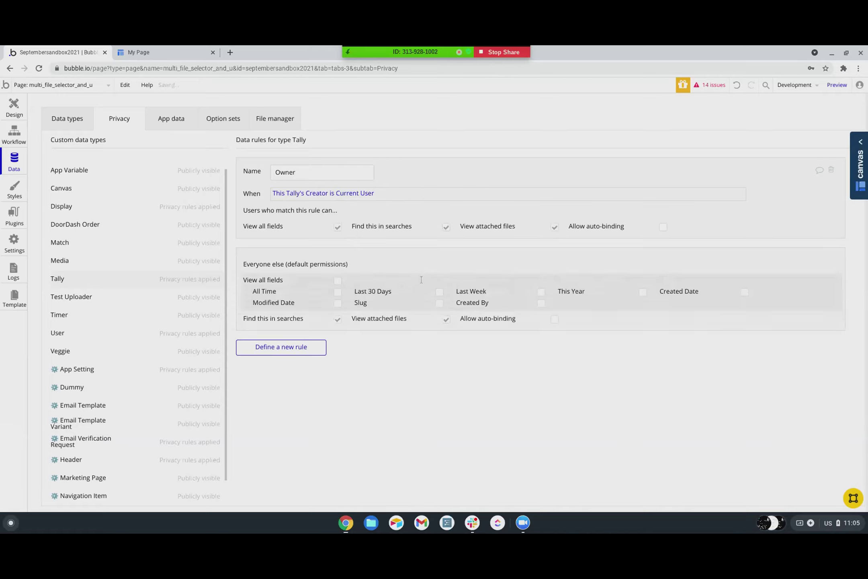
{"action": "left_click", "coordinate": [446, 319]}
- Review the RepeatingGroup Tally's search data source, then return to the Data types list
{"action": "left_click", "coordinate": [14, 107]}
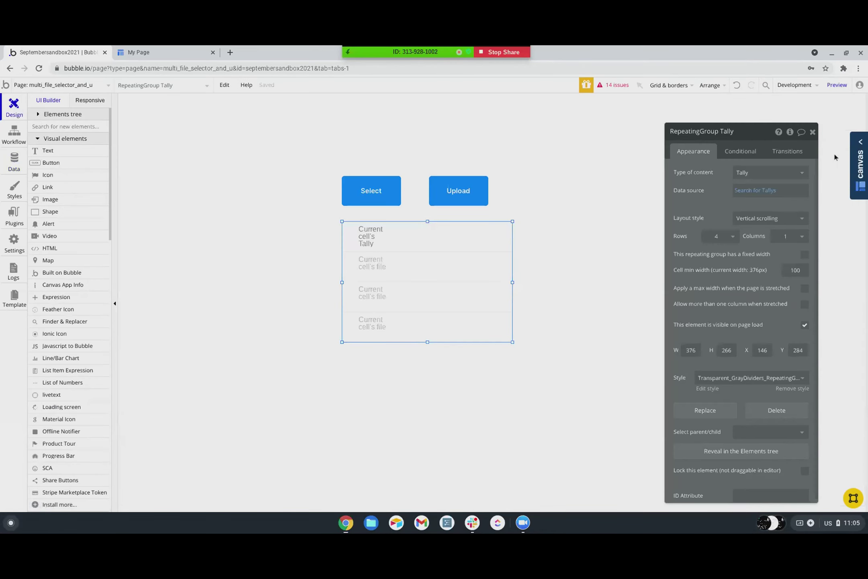
{"action": "left_click", "coordinate": [751, 196]}
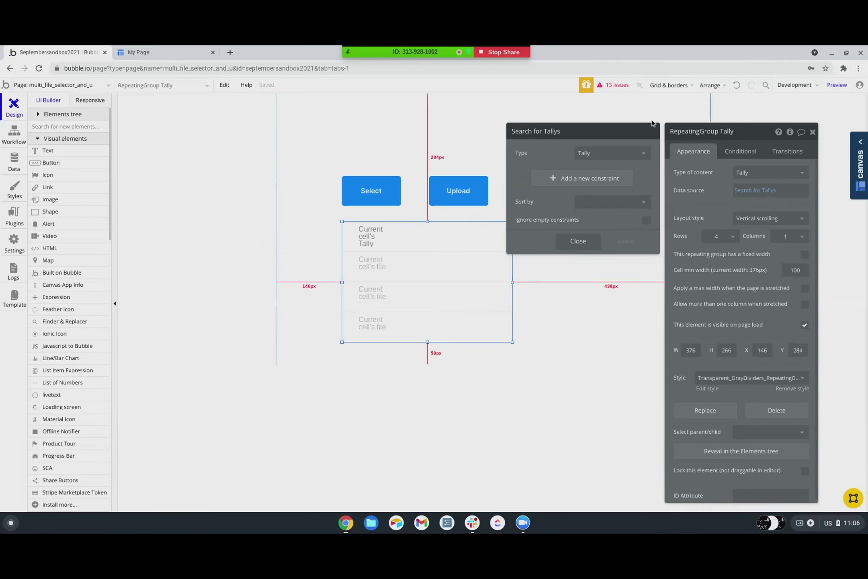
{"action": "left_click", "coordinate": [758, 191]}
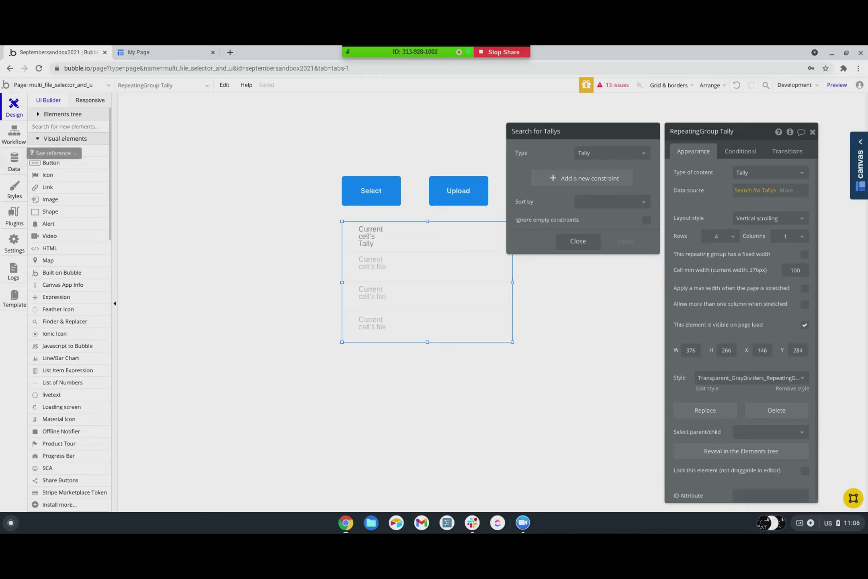
{"action": "left_click", "coordinate": [16, 168]}
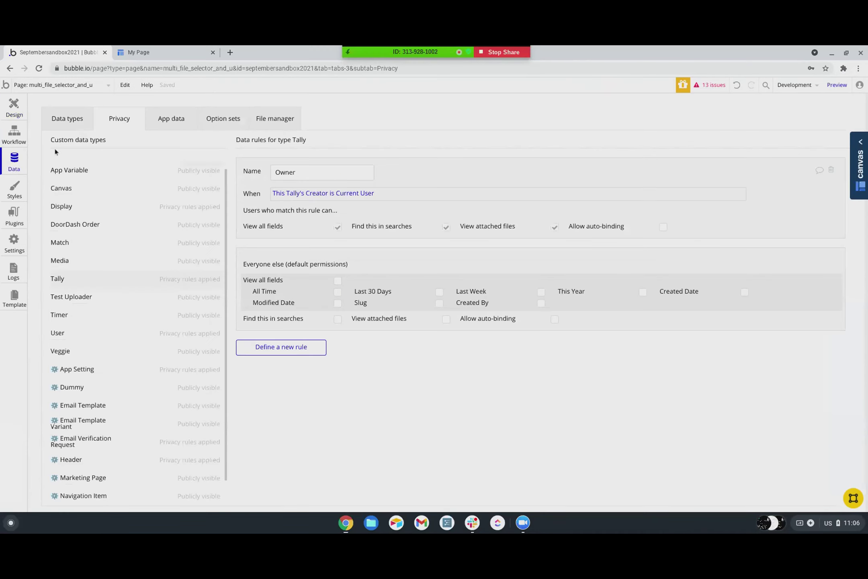
{"action": "left_click", "coordinate": [56, 121]}
- Create a new data type 'Logins' and rename it to Login
{"action": "left_click", "coordinate": [159, 414]}
{"action": "type", "text": "Logins"}
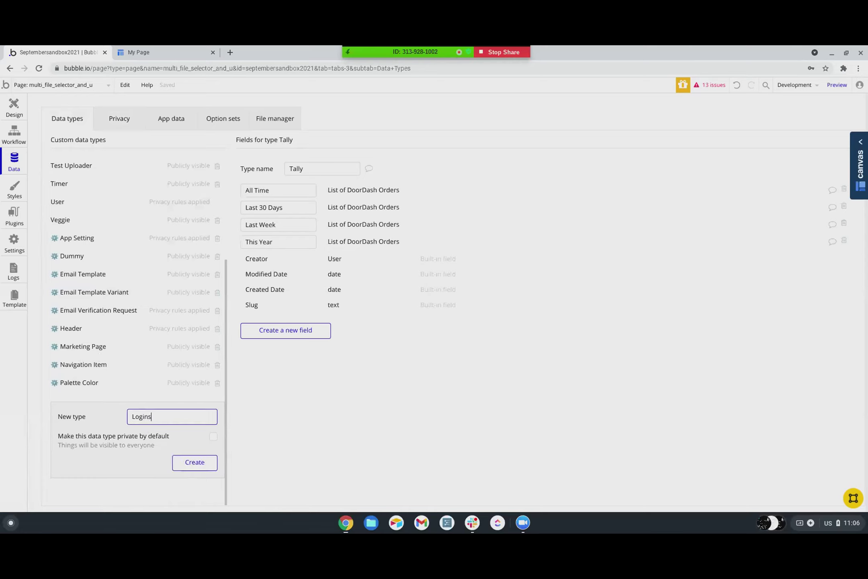
{"action": "key", "text": "Return"}
{"action": "left_click", "coordinate": [312, 169]}
{"action": "key", "text": "BackSpace"}
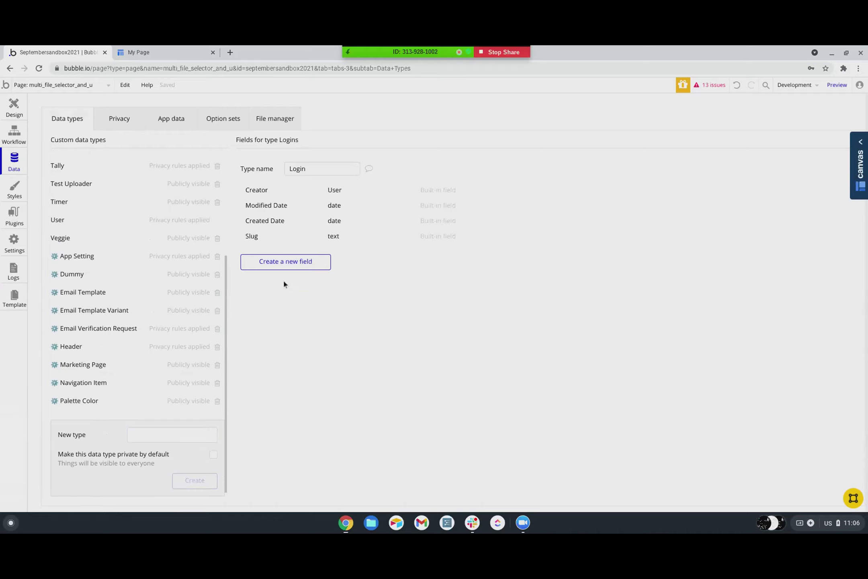
- Add an Owner field of type User to the Login type
{"action": "left_click", "coordinate": [281, 263]}
{"action": "type", "text": "Owner"}
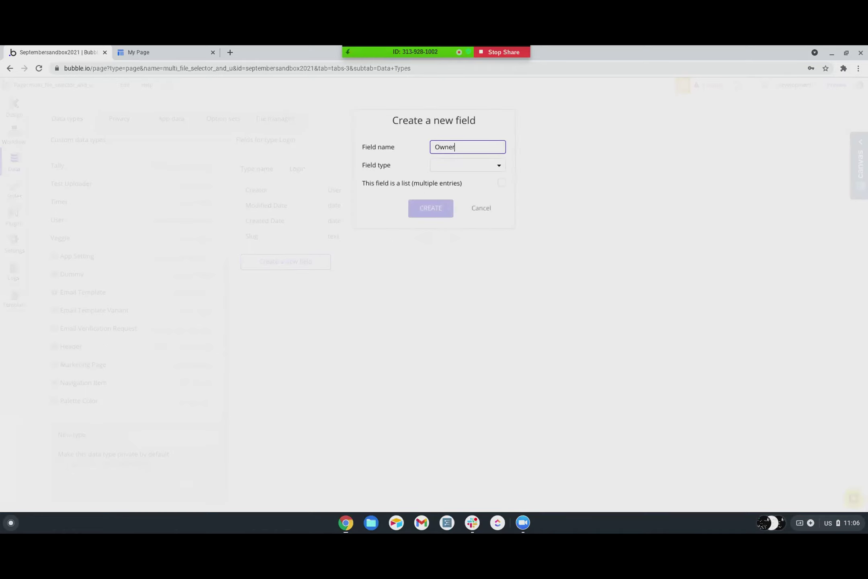
{"action": "left_click", "coordinate": [457, 172]}
{"action": "scroll", "coordinate": [460, 295], "scroll_direction": "down", "scroll_amount": 2}
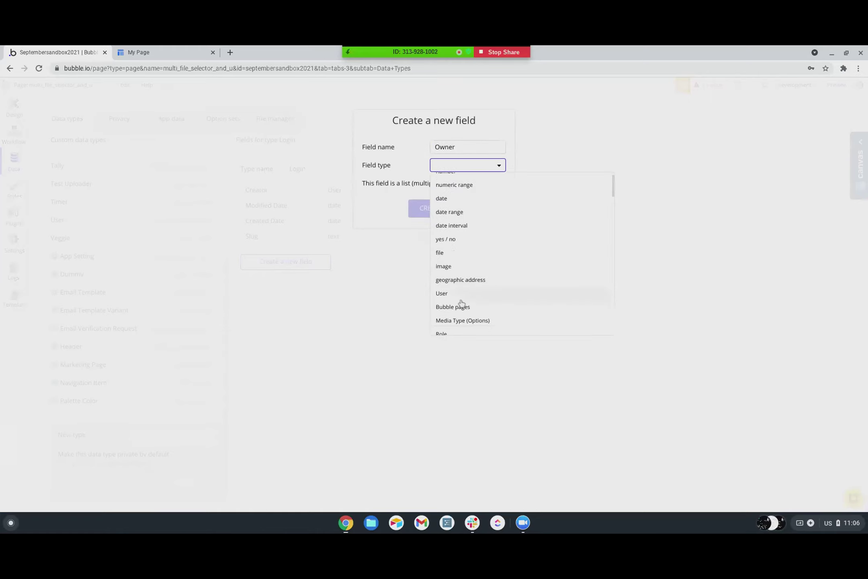
{"action": "left_click", "coordinate": [462, 302]}
{"action": "left_click", "coordinate": [446, 210]}
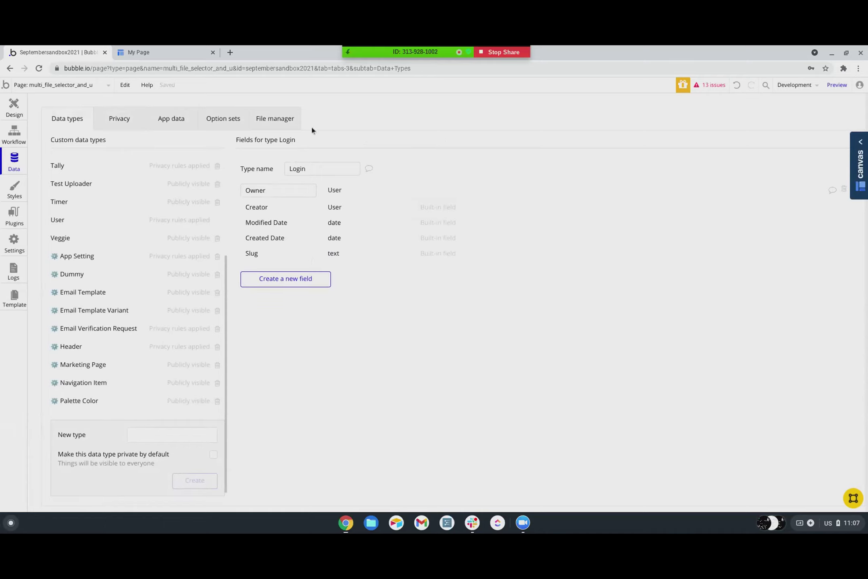
- Add a Date field of type date to the Login type
{"action": "left_click", "coordinate": [270, 284]}
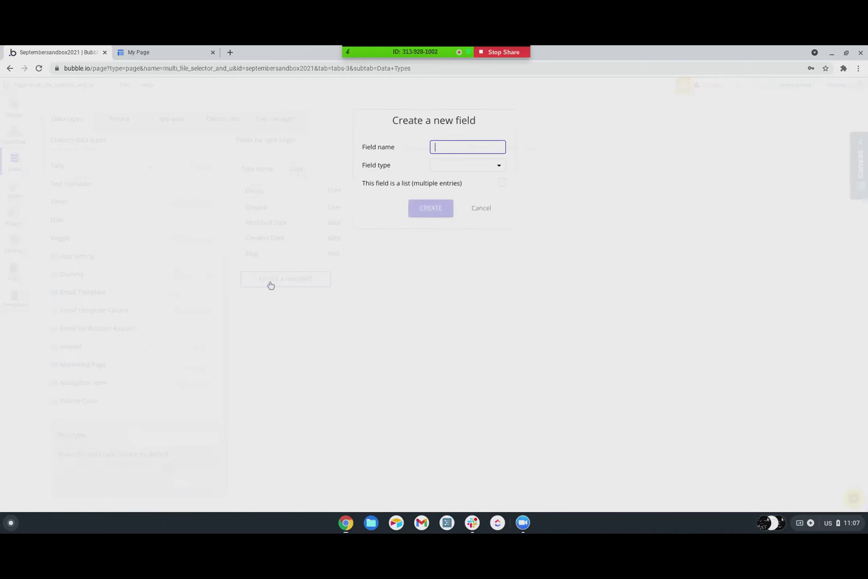
{"action": "type", "text": "Date"}
{"action": "left_click", "coordinate": [442, 165]}
{"action": "scroll", "coordinate": [461, 250], "scroll_direction": "down", "scroll_amount": 3}
{"action": "scroll", "coordinate": [460, 249], "scroll_direction": "up", "scroll_amount": 5}
{"action": "left_click", "coordinate": [449, 221]}
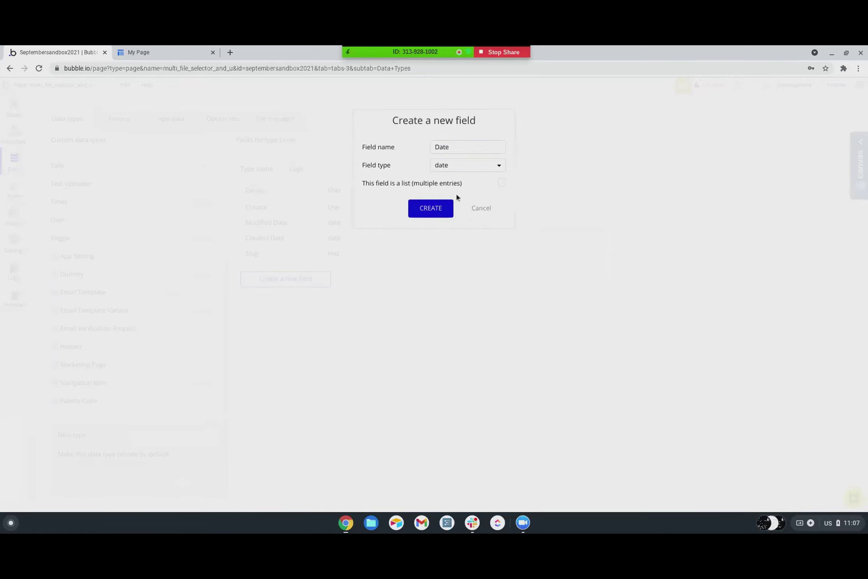
{"action": "left_click", "coordinate": [438, 209]}
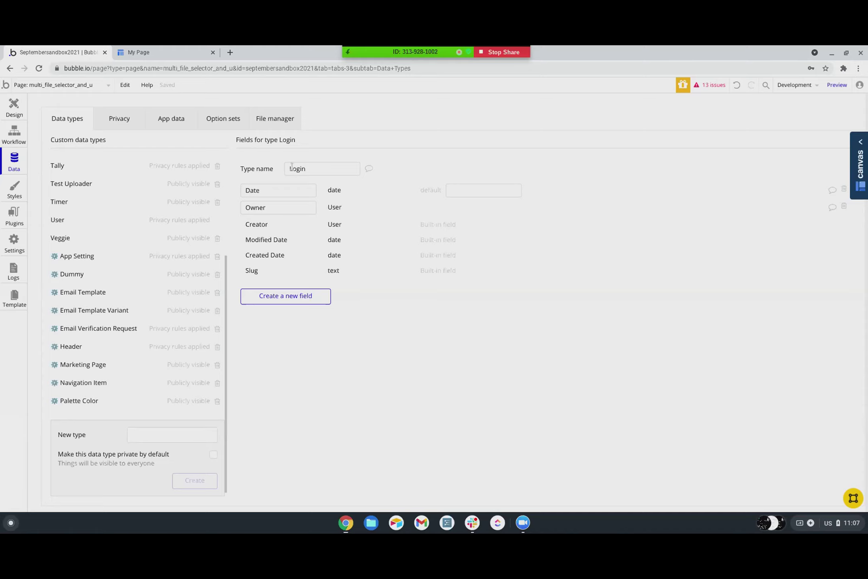
{"action": "mouse_move", "coordinate": [270, 193]}
- Create a new page named user_logs
{"action": "left_click", "coordinate": [46, 86]}
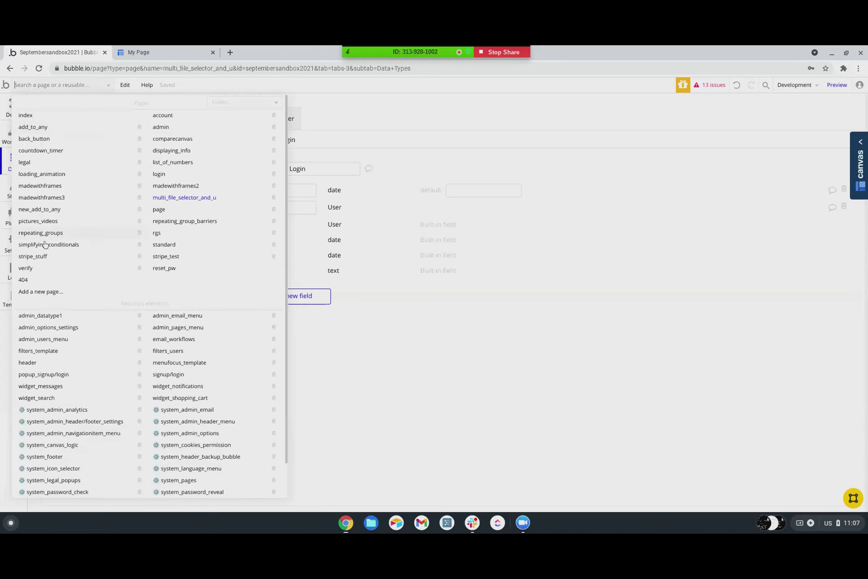
{"action": "left_click", "coordinate": [36, 292]}
{"action": "type", "text": "log"}
{"action": "key", "text": "BackSpace"}
{"action": "key", "text": "BackSpace"}
{"action": "key", "text": "BackSpace"}
{"action": "type", "text": "user_logs"}
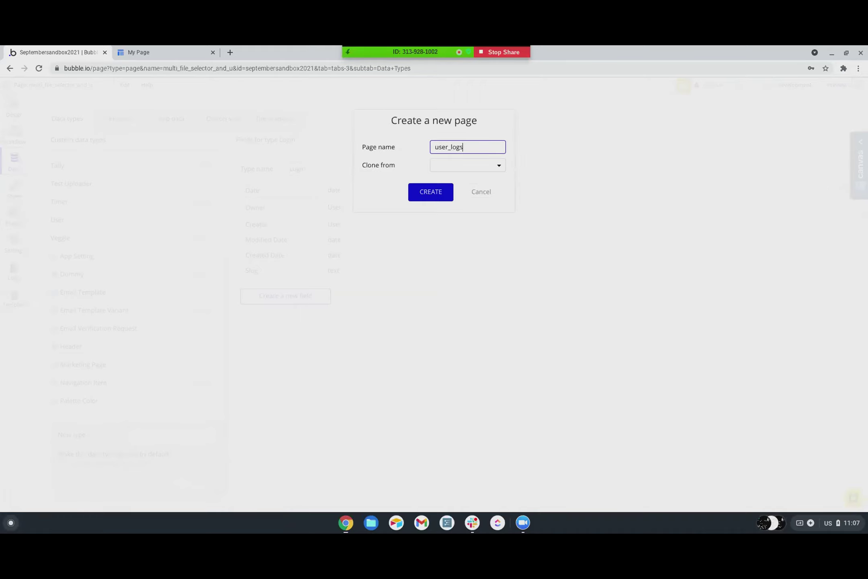
{"action": "key", "text": "Return"}
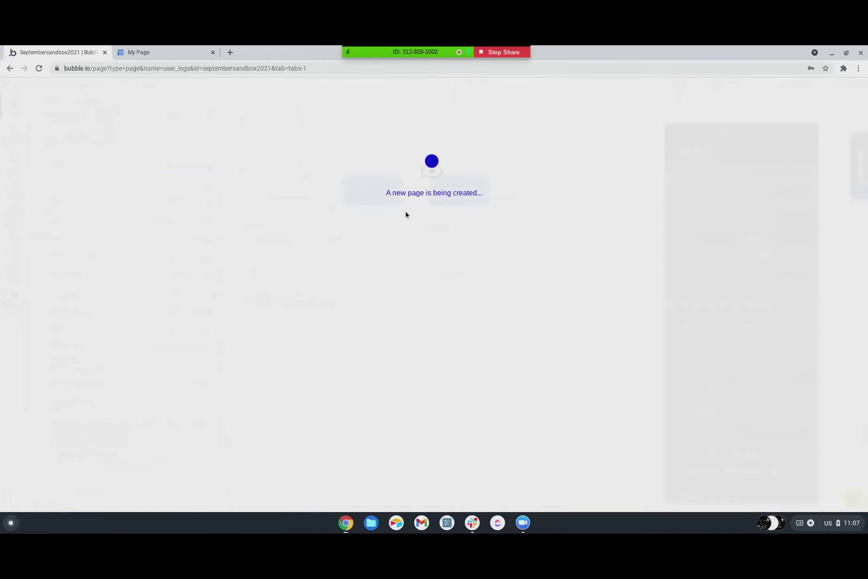
- Draw a repeating group on user_logs and set its content type to Login
{"action": "scroll", "coordinate": [62, 271], "scroll_direction": "down", "scroll_amount": 3}
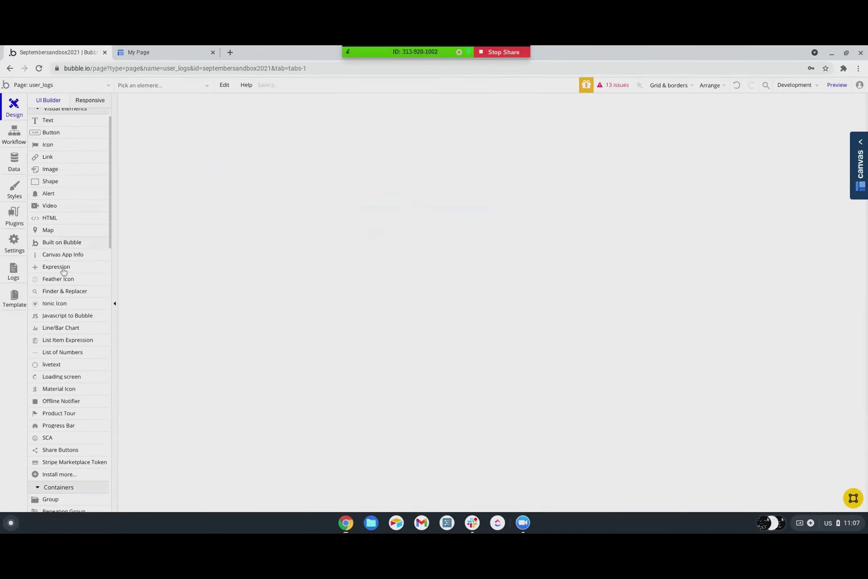
{"action": "scroll", "coordinate": [63, 270], "scroll_direction": "down", "scroll_amount": 5}
{"action": "left_click", "coordinate": [58, 319]}
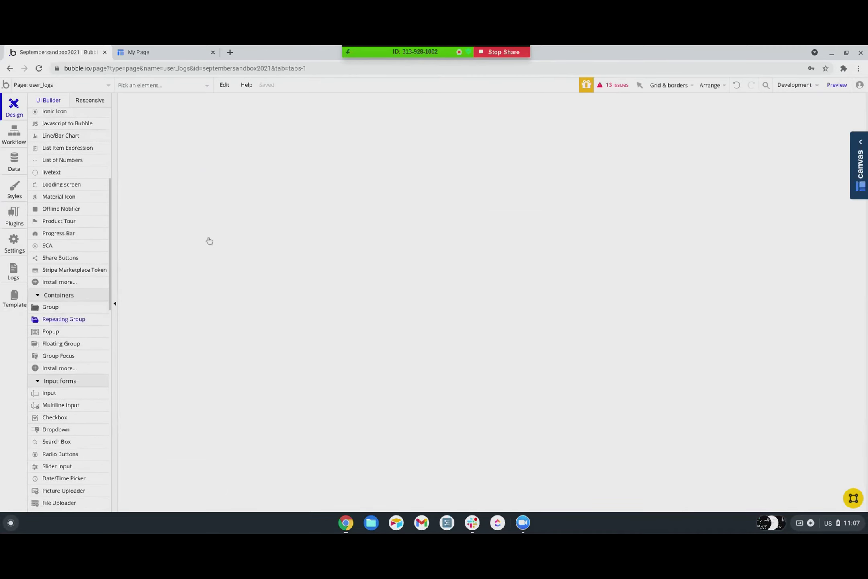
{"action": "mouse_move", "coordinate": [346, 113]}
{"action": "left_mouse_down"}
{"action": "mouse_move", "coordinate": [550, 283]}
{"action": "mouse_move", "coordinate": [585, 335]}
{"action": "left_mouse_up"}
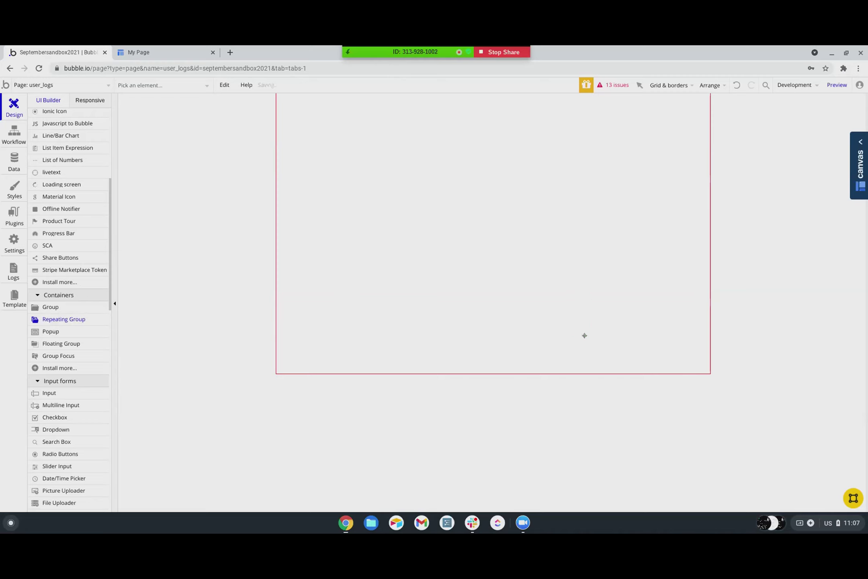
{"action": "left_click", "coordinate": [740, 173]}
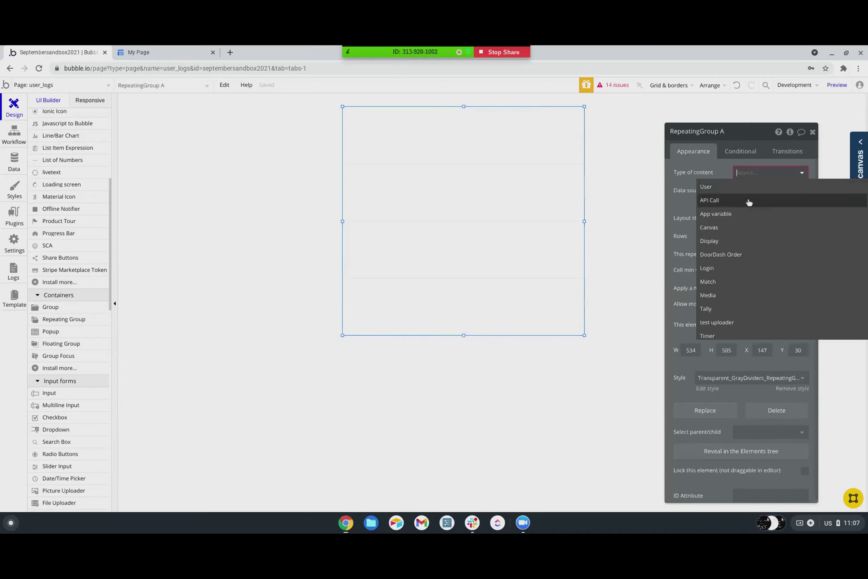
{"action": "scroll", "coordinate": [719, 281], "scroll_direction": "down", "scroll_amount": 3}
{"action": "scroll", "coordinate": [719, 279], "scroll_direction": "up", "scroll_amount": 3}
{"action": "scroll", "coordinate": [718, 273], "scroll_direction": "down", "scroll_amount": 1}
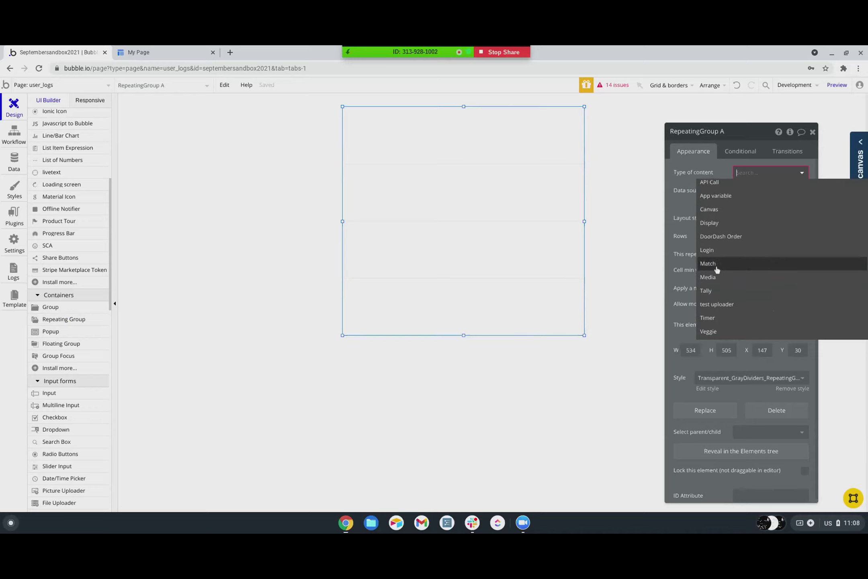
{"action": "left_click", "coordinate": [715, 251]}
- Set the repeating group's data source to Do a search for Logins
{"action": "left_click", "coordinate": [745, 194]}
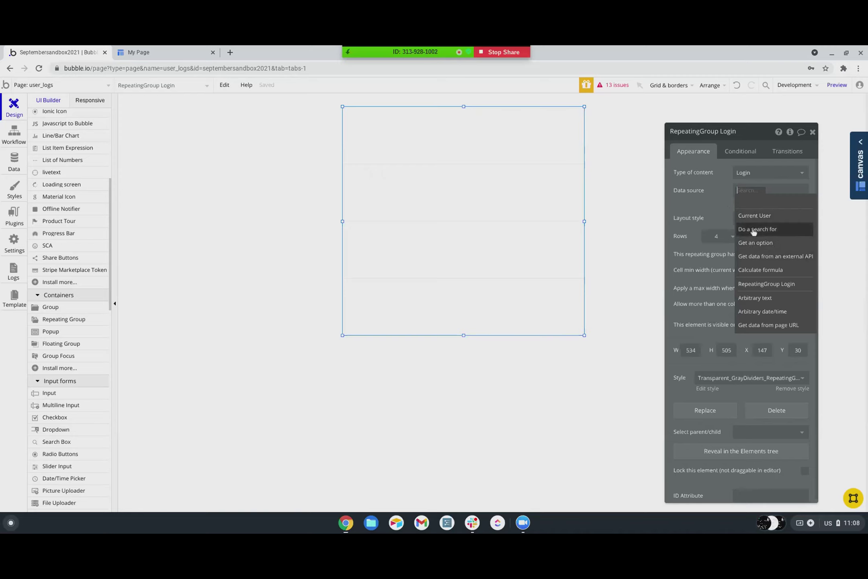
{"action": "left_click", "coordinate": [655, 157]}
{"action": "key", "text": "Return"}
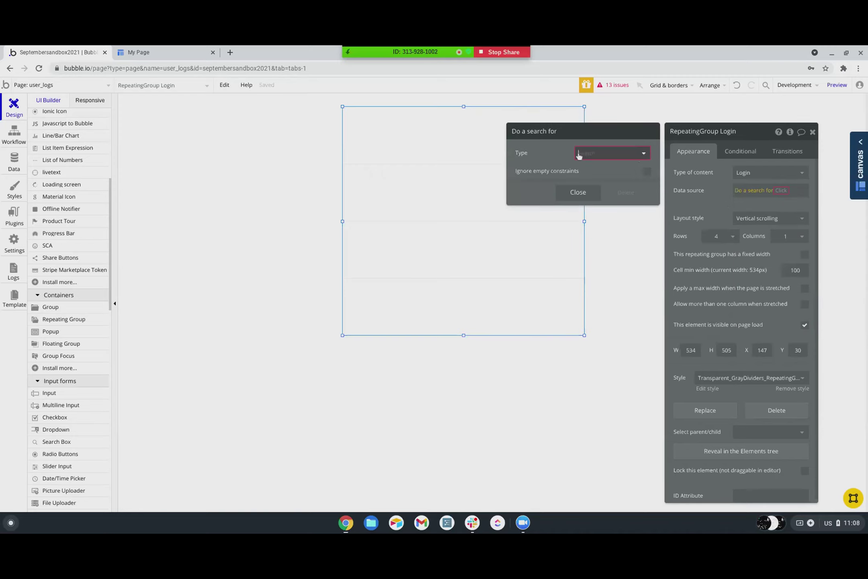
{"action": "left_click", "coordinate": [590, 249]}
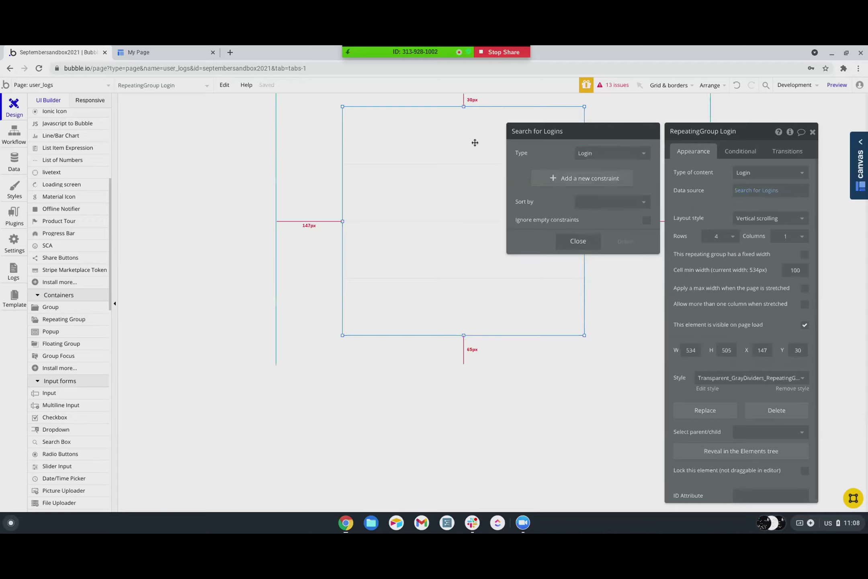
{"action": "left_click", "coordinate": [638, 111]}
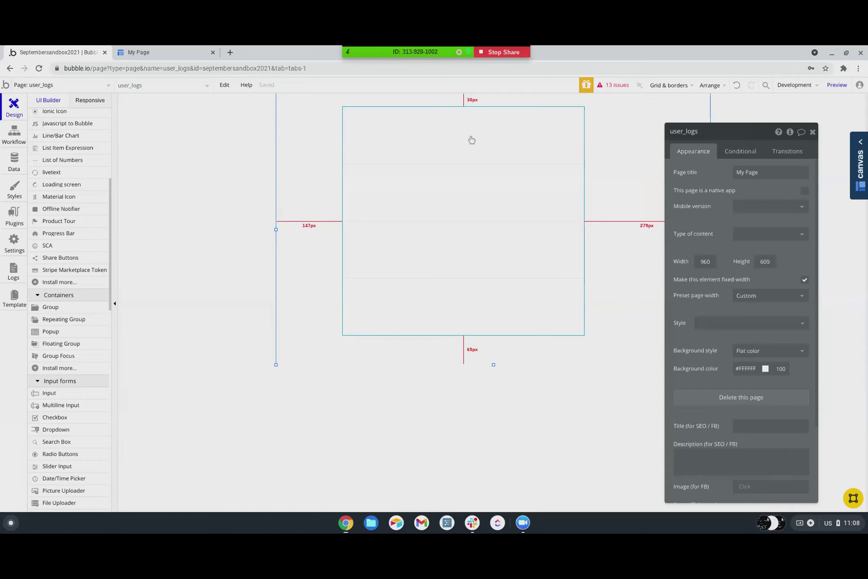
- Draw a text element reading 'User' in the Login repeating group's first cell
{"action": "scroll", "coordinate": [63, 187], "scroll_direction": "up", "scroll_amount": 5}
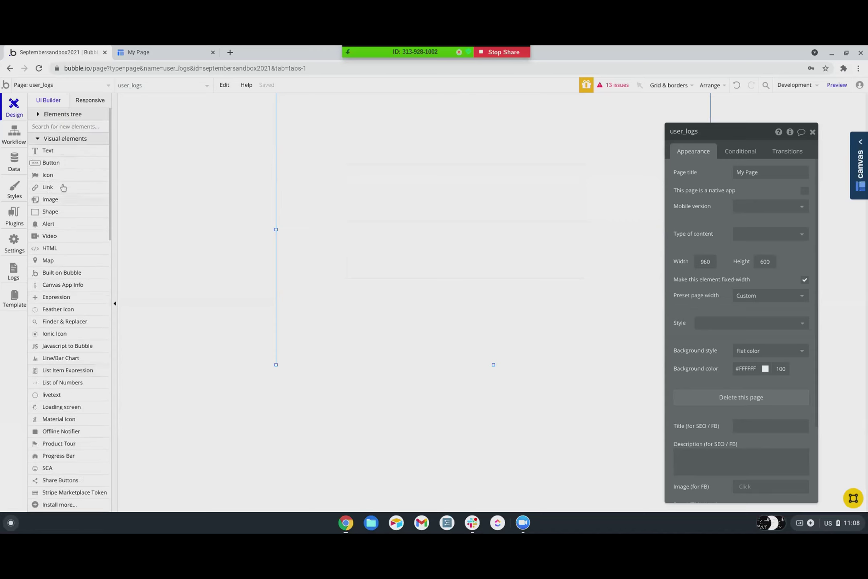
{"action": "left_click", "coordinate": [56, 150]}
{"action": "left_click_drag", "start_coordinate": [366, 123], "coordinate": [421, 135]}
{"action": "type", "text": "User"}
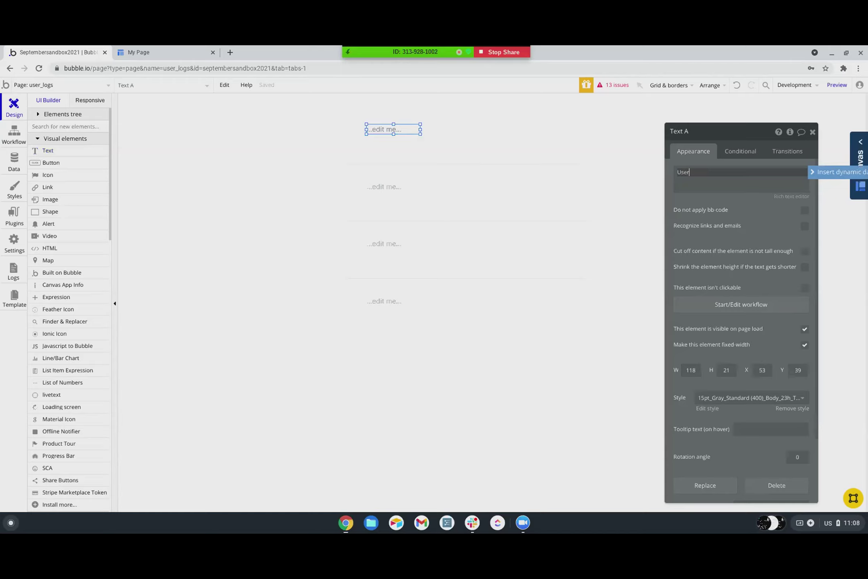
{"action": "left_click", "coordinate": [406, 129]}
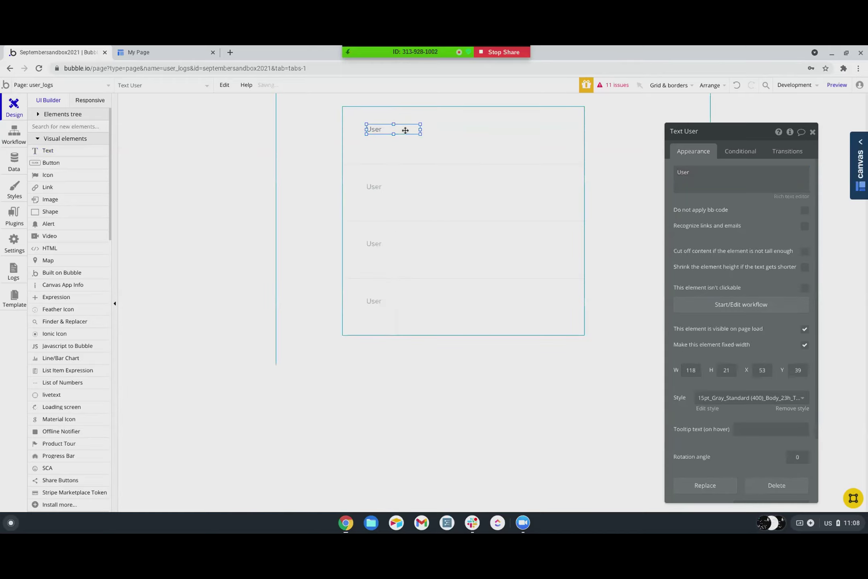
- Duplicate the User label, change the copy to '# of logins', and line it up beside User
{"action": "key", "text": "ctrl+c"}
{"action": "key", "text": "ctrl+v"}
{"action": "left_click_drag", "start_coordinate": [463, 128], "coordinate": [462, 128]}
{"action": "double_click", "coordinate": [462, 127]}
{"action": "double_click", "coordinate": [733, 179]}
{"action": "type", "text": "# of logins"}
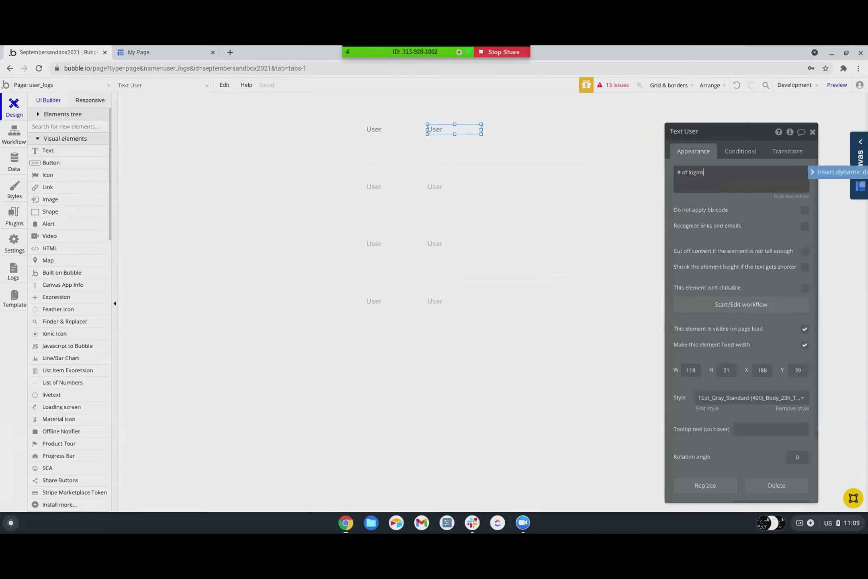
{"action": "left_click", "coordinate": [471, 130]}
{"action": "left_click_drag", "start_coordinate": [471, 129], "coordinate": [523, 132]}
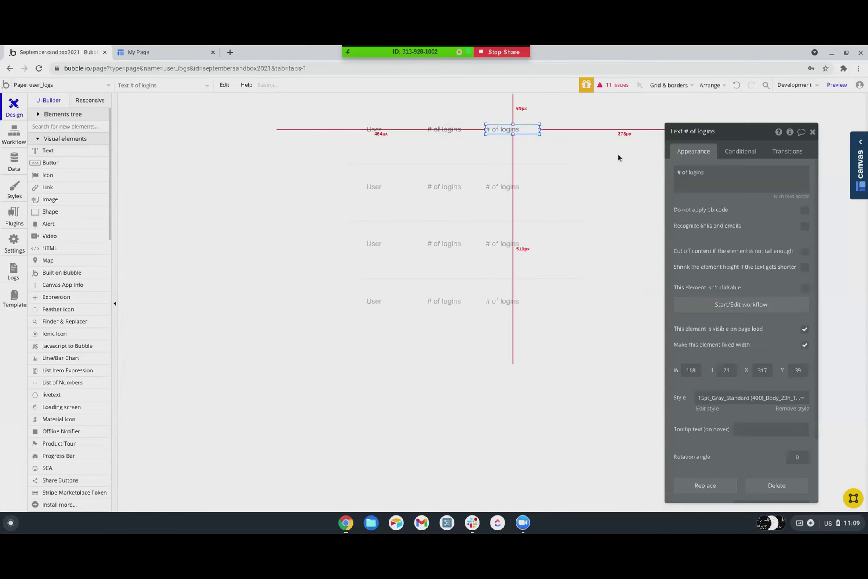
- Change the third label's text to 'Avg. Per Day'
{"action": "triple_click", "coordinate": [719, 176]}
{"action": "type", "text": "Avg. Per Day"}
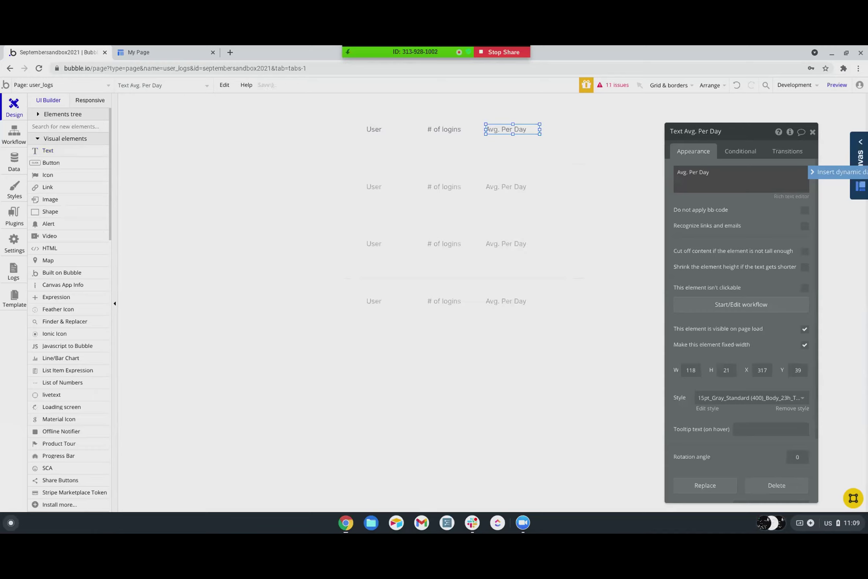
{"action": "left_click", "coordinate": [474, 153]}
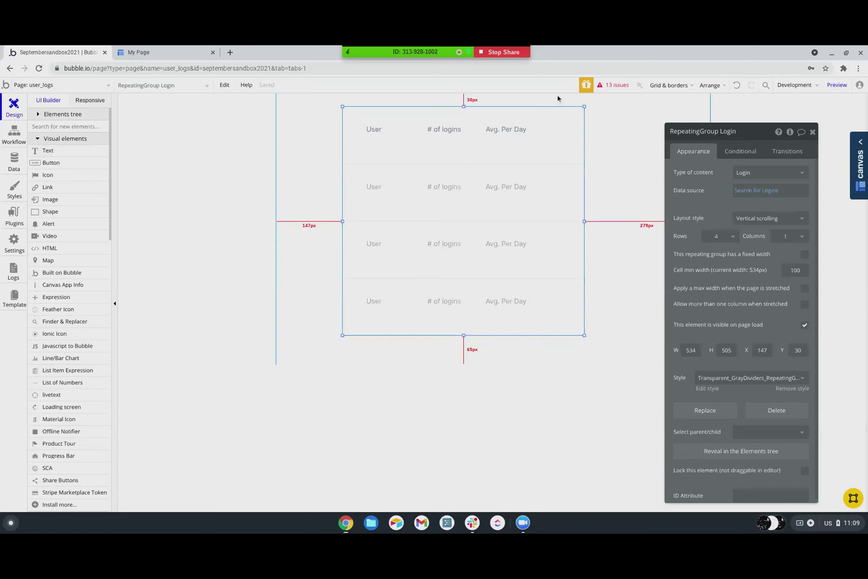
- Add a Dropdown and position it above the top right of the Login repeating group
{"action": "scroll", "coordinate": [65, 322], "scroll_direction": "down", "scroll_amount": 7}
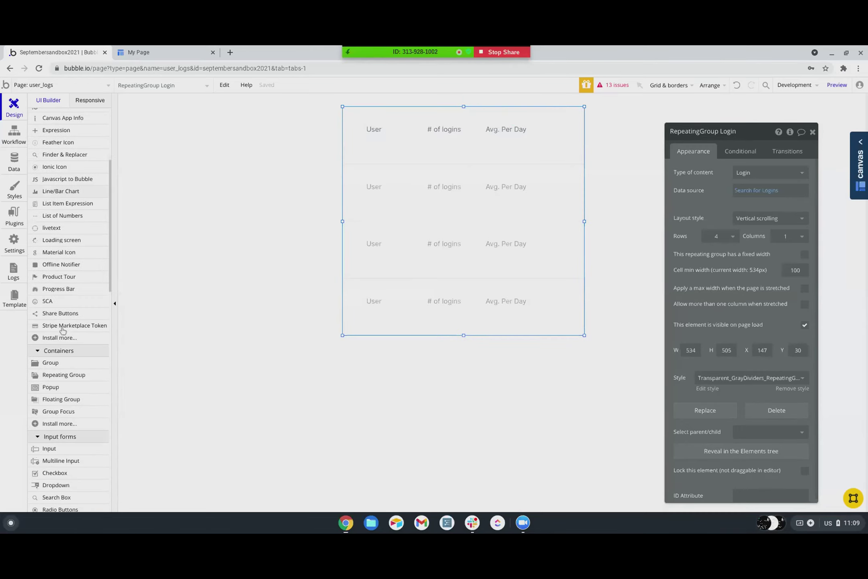
{"action": "scroll", "coordinate": [46, 297], "scroll_direction": "down", "scroll_amount": 3}
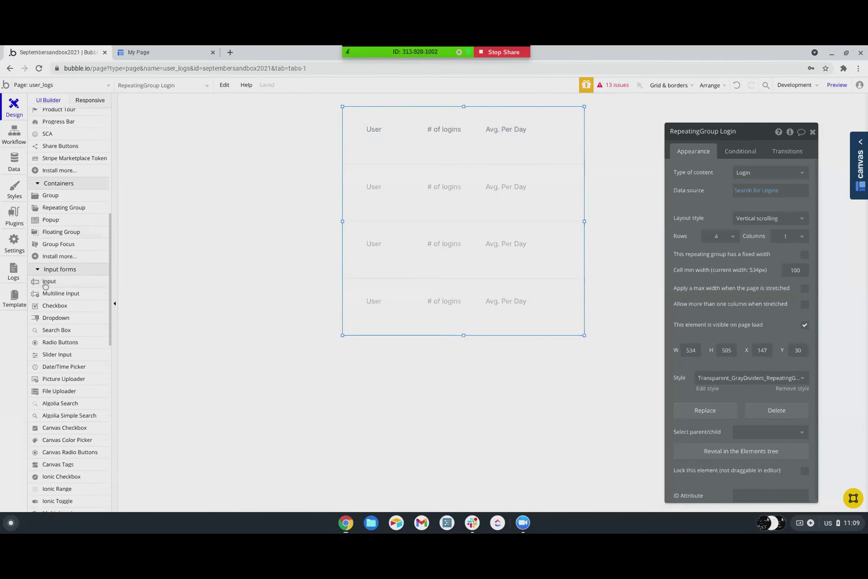
{"action": "left_click_drag", "start_coordinate": [47, 318], "coordinate": [516, 103]}
{"action": "left_click", "coordinate": [567, 104]}
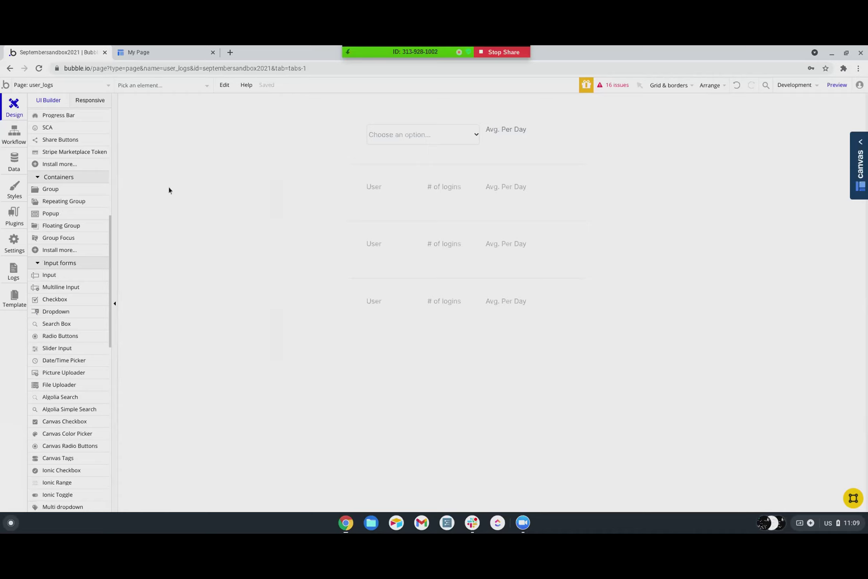
{"action": "left_click_drag", "start_coordinate": [404, 134], "coordinate": [504, 200]}
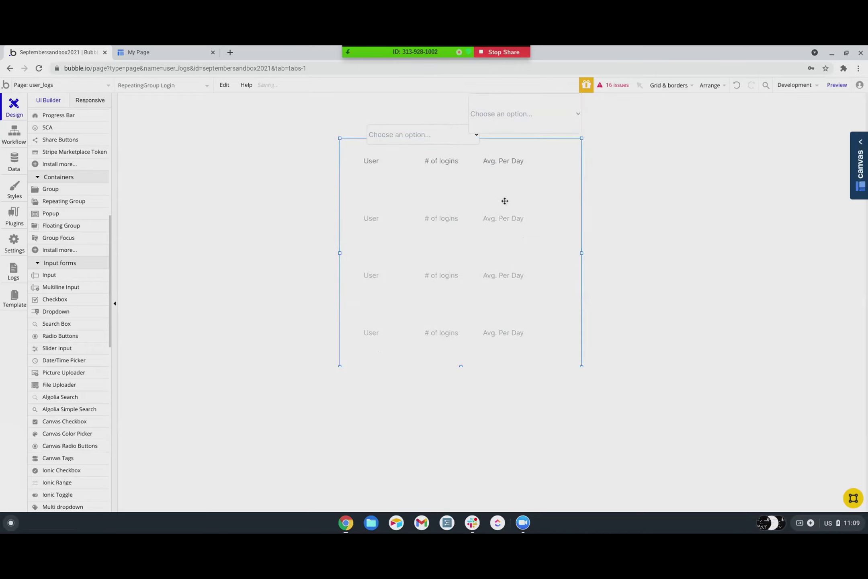
{"action": "left_click", "coordinate": [494, 120]}
{"action": "left_click_drag", "start_coordinate": [527, 114], "coordinate": [540, 108]}
- Delete the extra dropdown left in the cell and move the repeating group up beneath the dropdown
{"action": "left_click", "coordinate": [448, 133]}
{"action": "key", "text": "Delete"}
{"action": "left_click", "coordinate": [497, 112]}
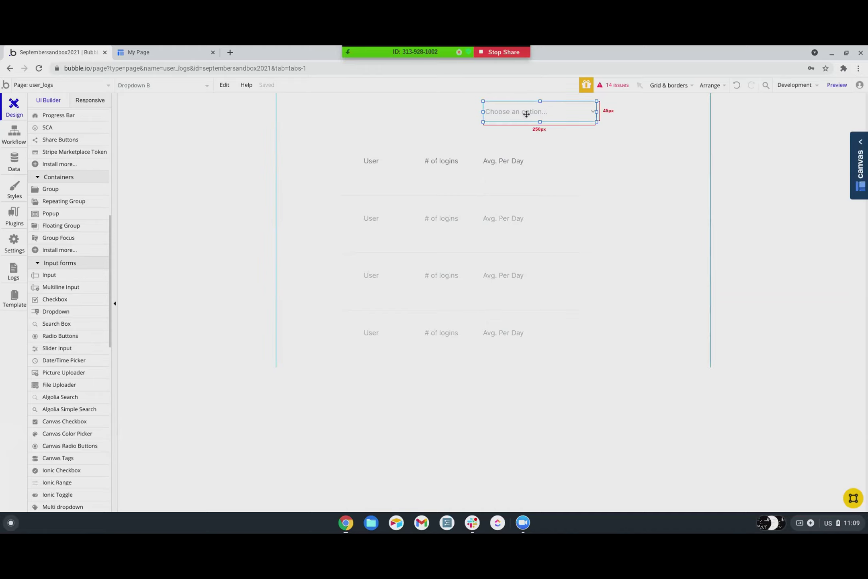
{"action": "left_click_drag", "start_coordinate": [445, 188], "coordinate": [447, 174]}
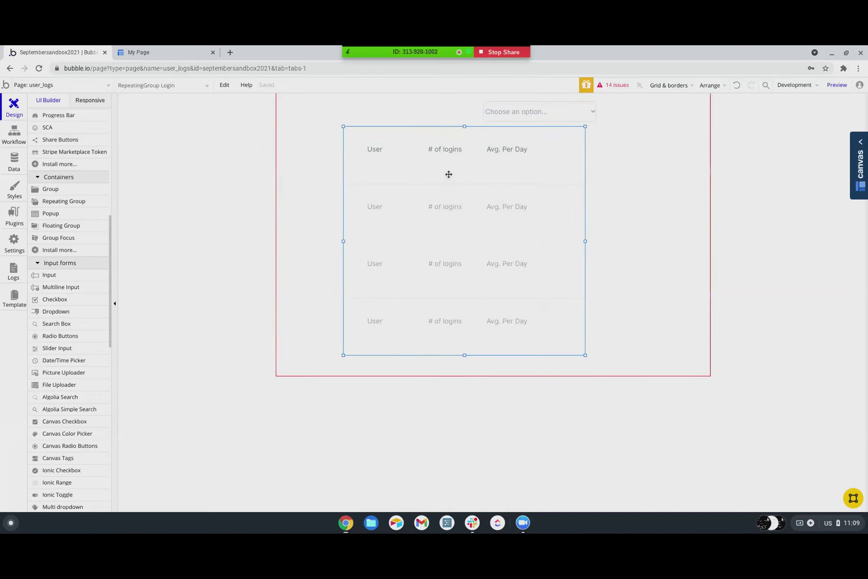
- Enter Last Week, Last Month, This Year and All Time as Dropdown B's static choices, one per line
{"action": "left_click", "coordinate": [538, 114]}
{"action": "double_click", "coordinate": [538, 115]}
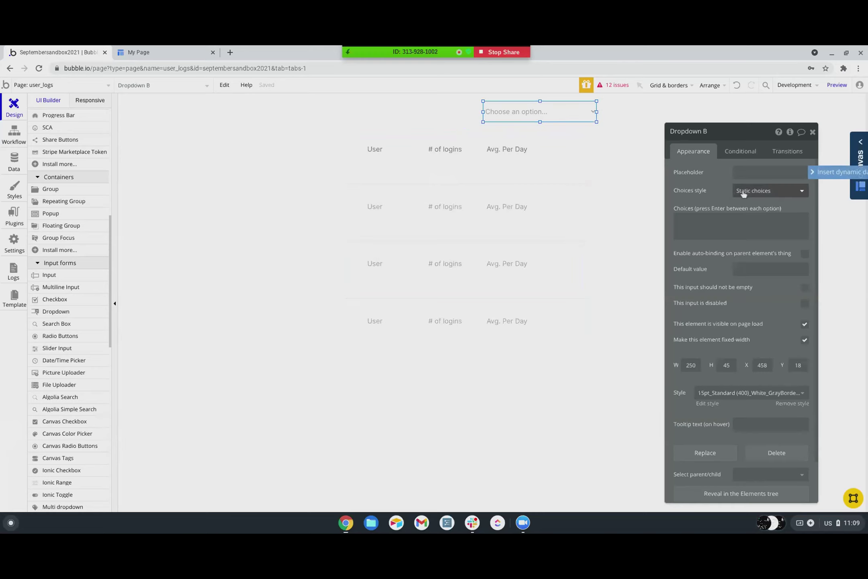
{"action": "left_click", "coordinate": [711, 224]}
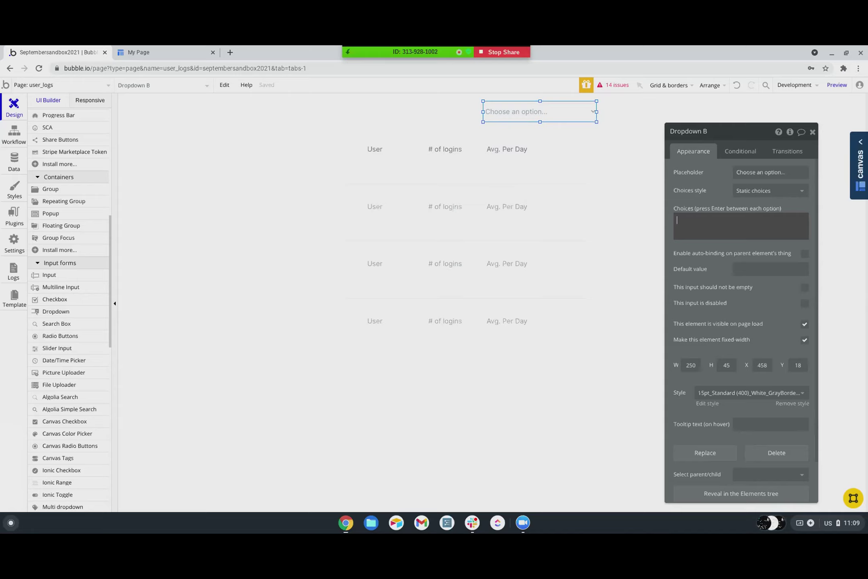
{"action": "type", "text": "Last Week "}
{"action": "type", "text": "Last Month"}
{"action": "key", "text": "Return"}
{"action": "type", "text": "This Year"}
{"action": "key", "text": "Return"}
{"action": "type", "text": "All Time"}
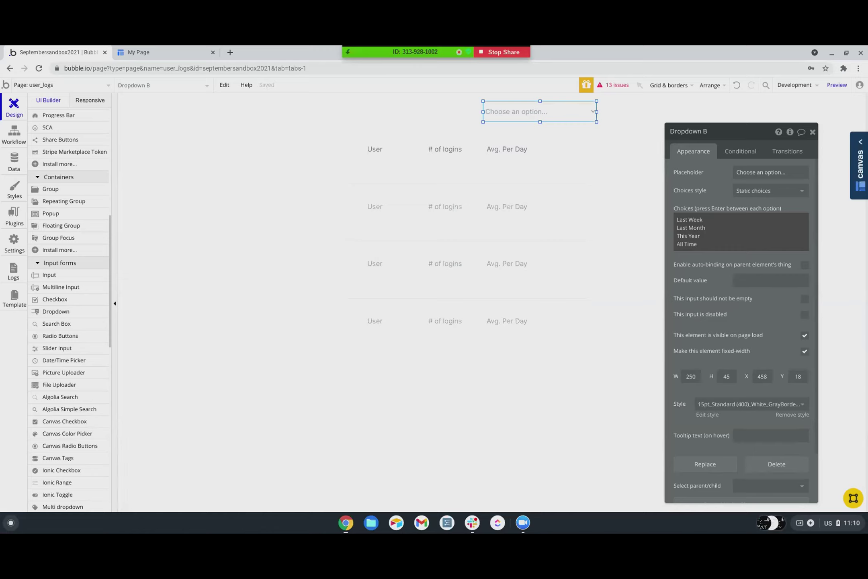
{"action": "left_click", "coordinate": [711, 197]}
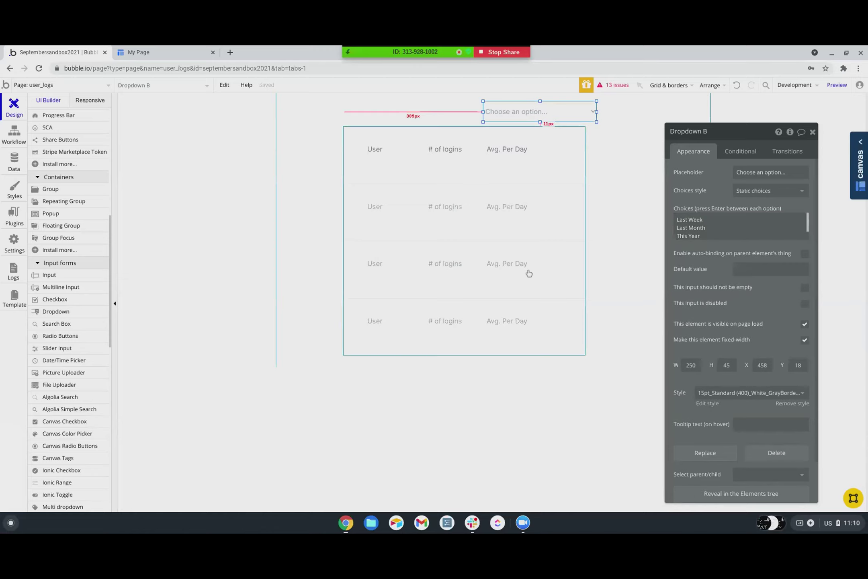
{"action": "scroll", "coordinate": [736, 232], "scroll_direction": "down", "scroll_amount": 1}
{"action": "scroll", "coordinate": [736, 232], "scroll_direction": "up", "scroll_amount": 1}
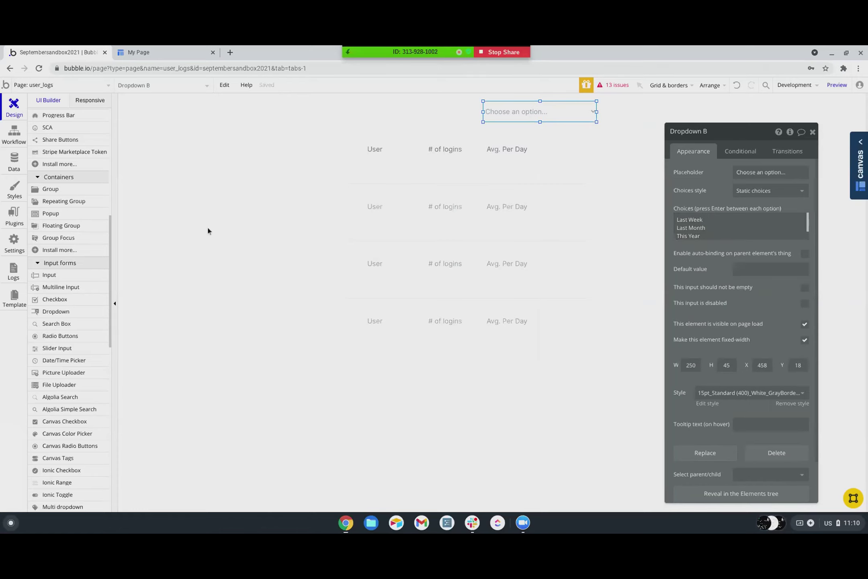
- Under Data types, add a new type called 'Login Tally'
{"action": "left_click", "coordinate": [17, 161]}
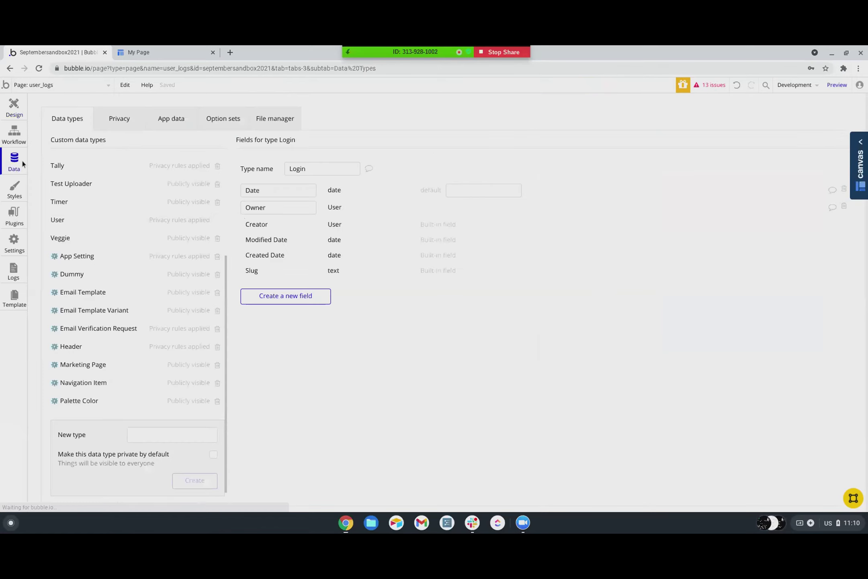
{"action": "left_click", "coordinate": [144, 433]}
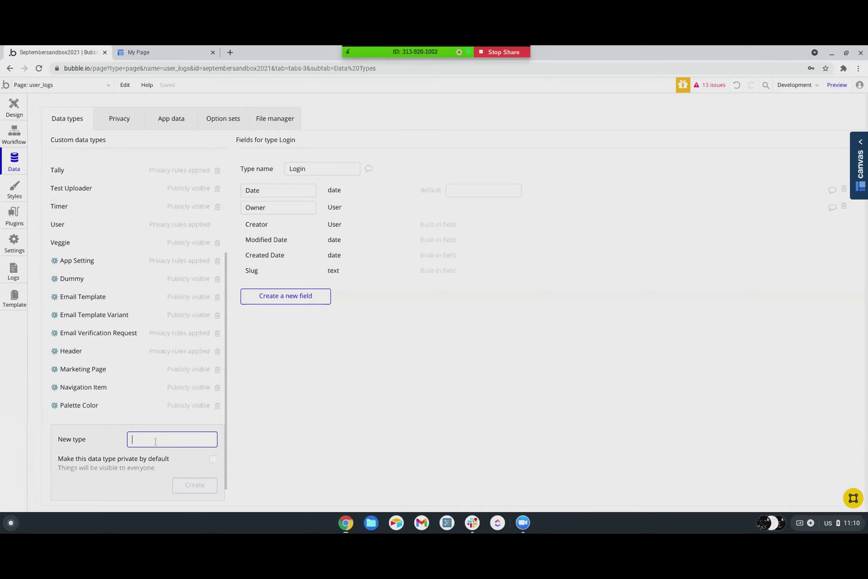
{"action": "type", "text": "Login Tally"}
{"action": "left_click", "coordinate": [201, 489]}
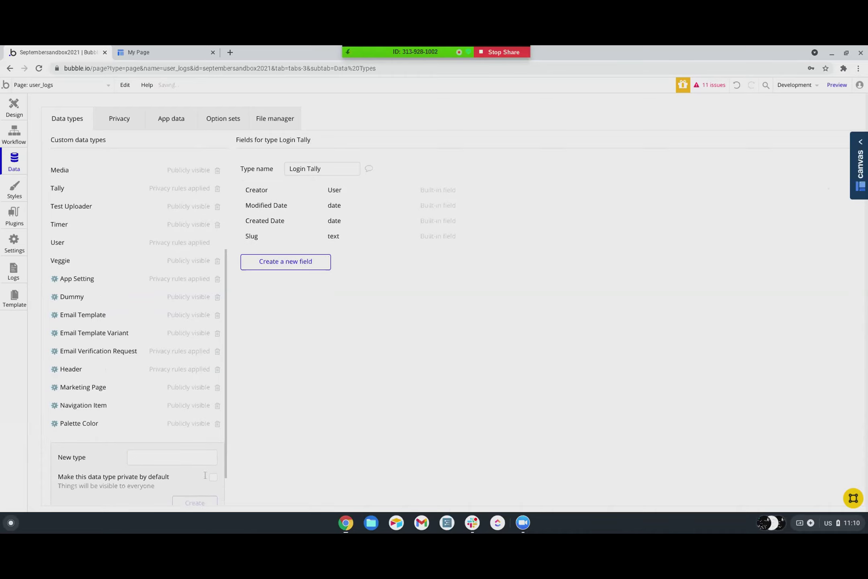
- Add a field named 'Owner' with field type User to Login Tally
{"action": "left_click", "coordinate": [290, 262]}
{"action": "type", "text": "Owenr"}
{"action": "key", "text": "BackSpace"}
{"action": "key", "text": "BackSpace"}
{"action": "key", "text": "BackSpace"}
{"action": "type", "text": "ner"}
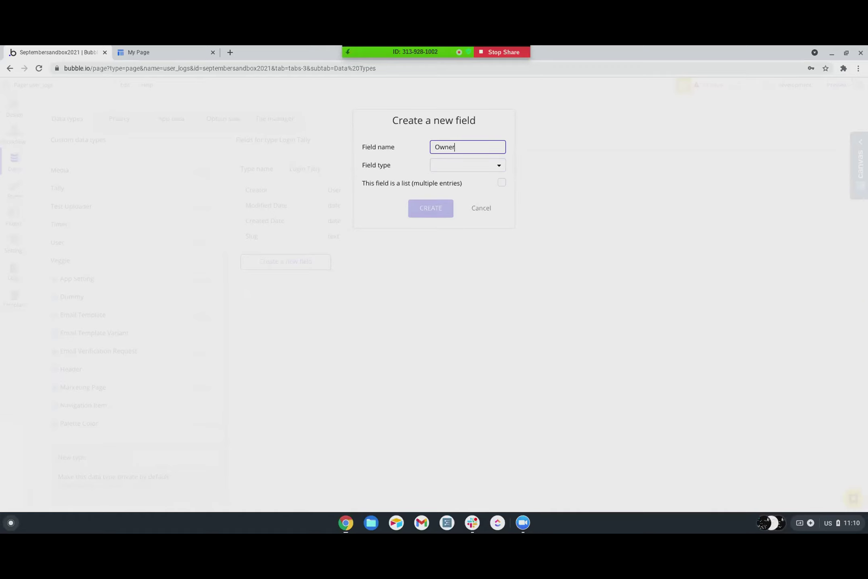
{"action": "left_click", "coordinate": [455, 170]}
{"action": "scroll", "coordinate": [455, 217], "scroll_direction": "down", "scroll_amount": 3}
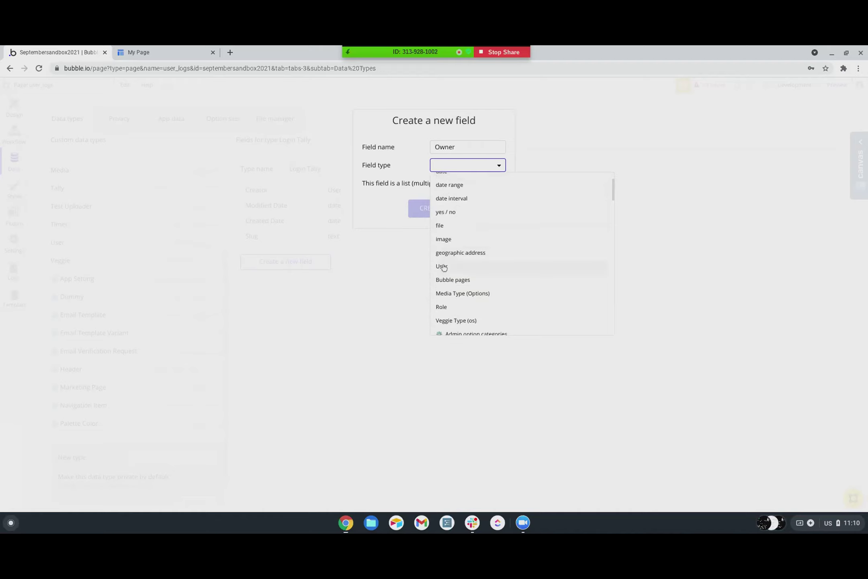
{"action": "left_click", "coordinate": [443, 266]}
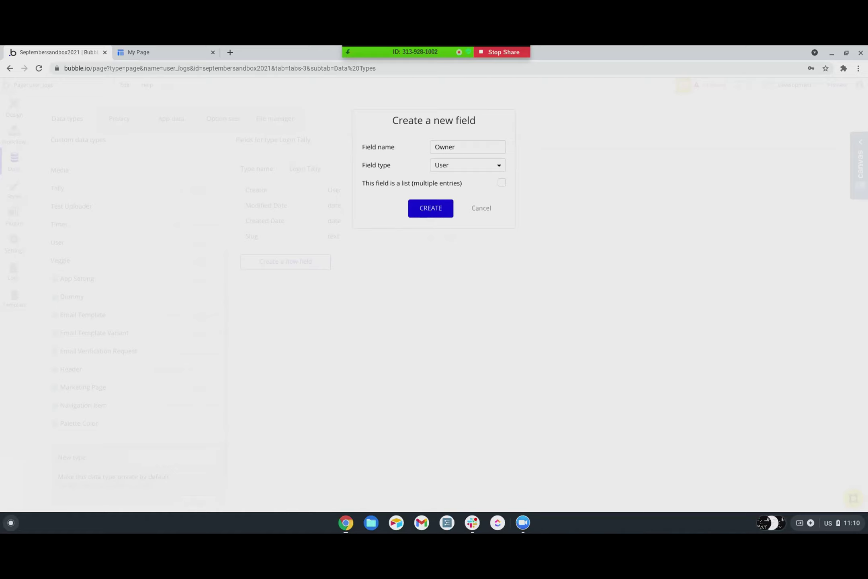
{"action": "left_click", "coordinate": [430, 211]}
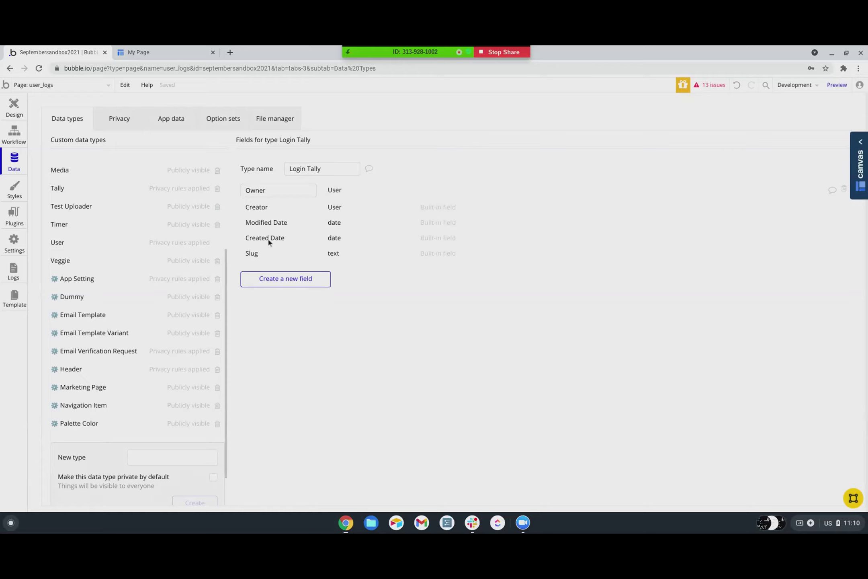
- Create a 'Last Week' field holding a list of Logins
{"action": "left_click", "coordinate": [270, 284]}
{"action": "type", "text": "Last"}
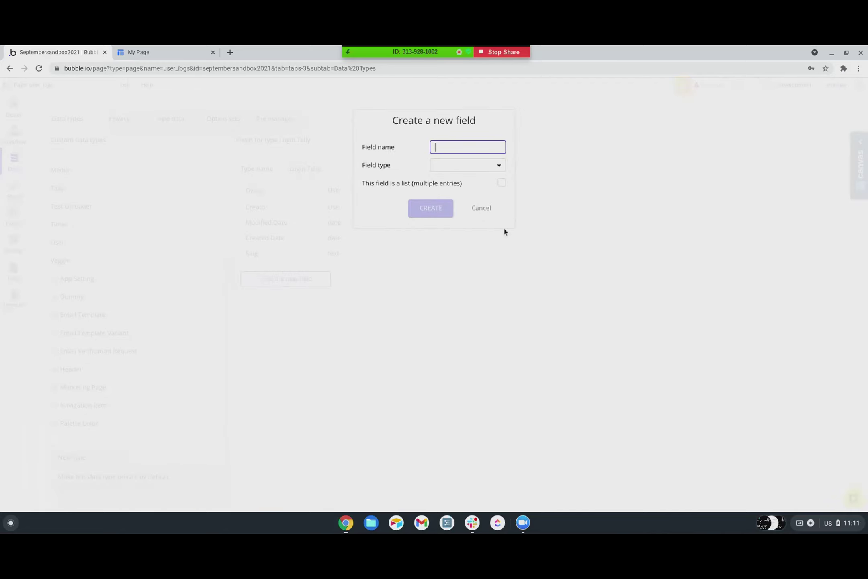
{"action": "type", "text": " Week"}
{"action": "left_click", "coordinate": [475, 166]}
{"action": "scroll", "coordinate": [452, 283], "scroll_direction": "down", "scroll_amount": 3}
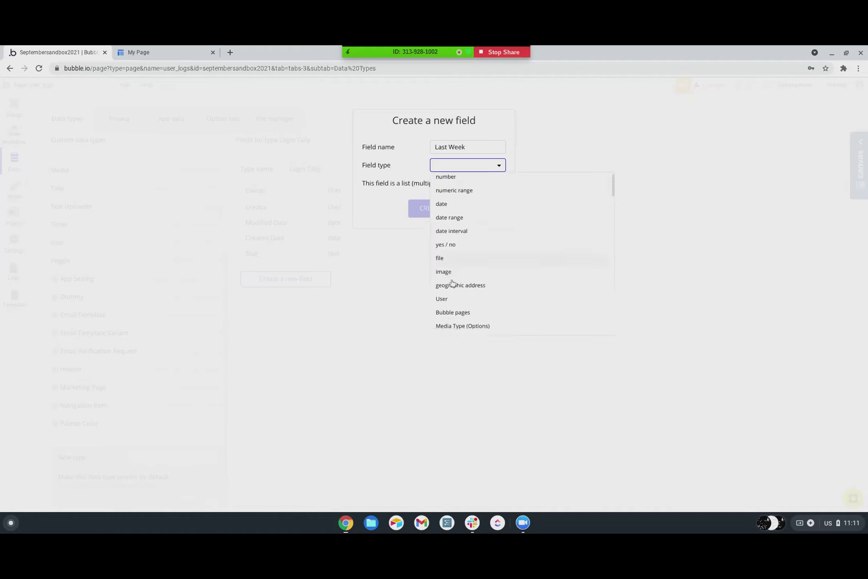
{"action": "scroll", "coordinate": [452, 284], "scroll_direction": "down", "scroll_amount": 8}
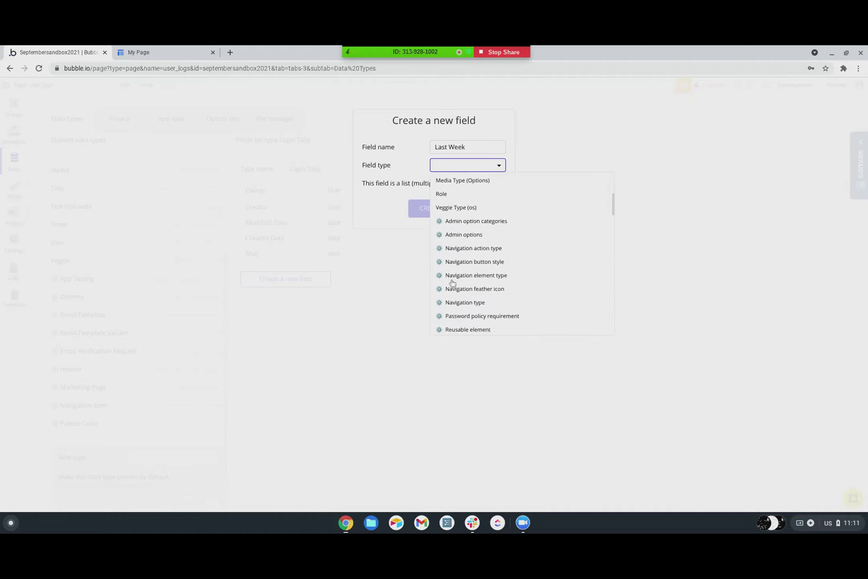
{"action": "scroll", "coordinate": [452, 282], "scroll_direction": "down", "scroll_amount": 2}
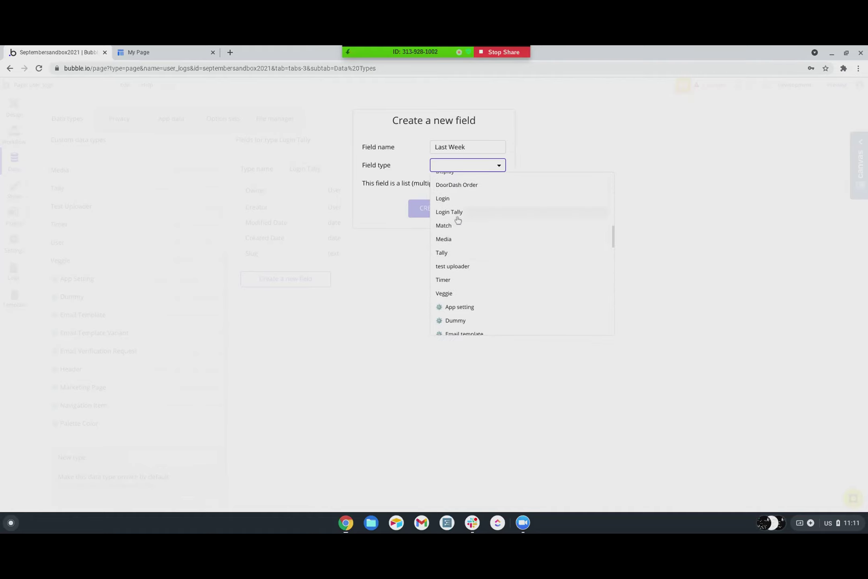
{"action": "left_click", "coordinate": [458, 203]}
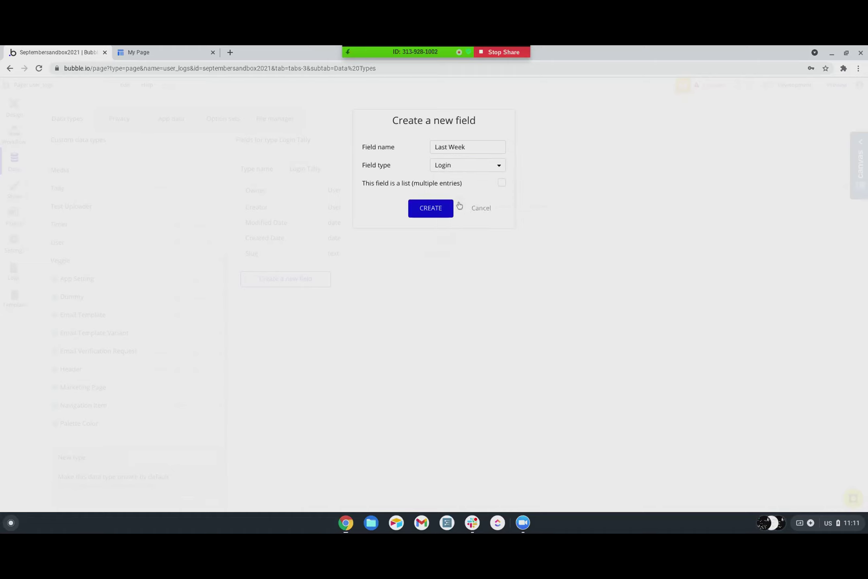
{"action": "left_click", "coordinate": [501, 184]}
{"action": "left_click", "coordinate": [434, 209]}
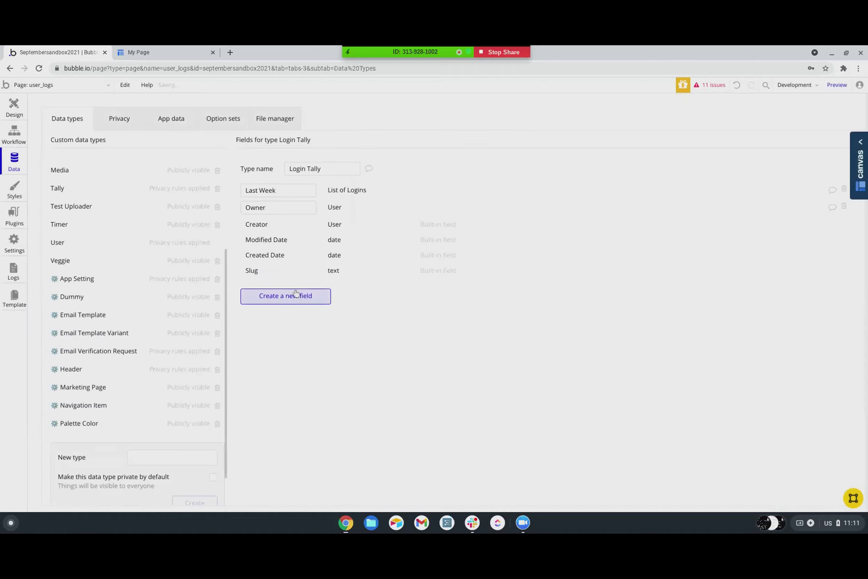
- Create a 'Last Month' field holding a list of Logins
{"action": "left_click", "coordinate": [282, 297]}
{"action": "type", "text": "Last"}
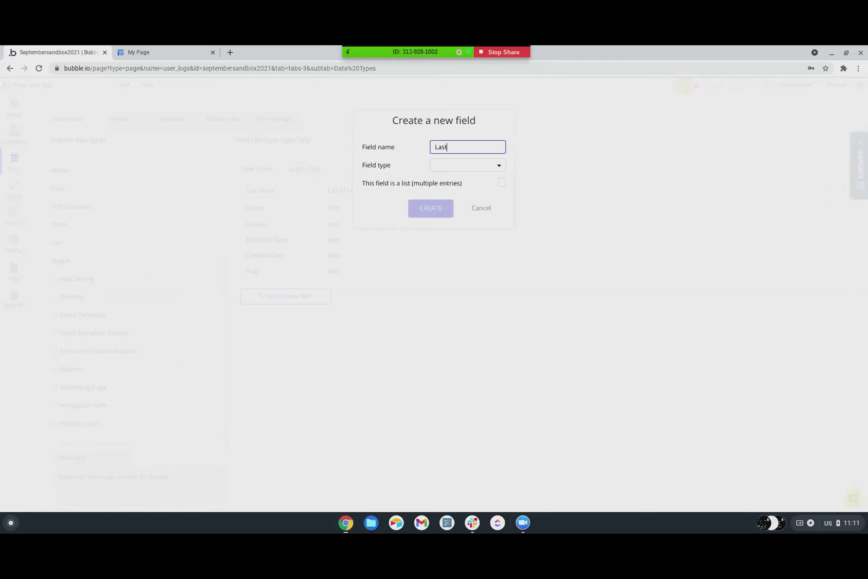
{"action": "type", "text": " Month"}
{"action": "left_click", "coordinate": [448, 165]}
{"action": "scroll", "coordinate": [454, 208], "scroll_direction": "down", "scroll_amount": 1}
{"action": "scroll", "coordinate": [454, 208], "scroll_direction": "down", "scroll_amount": 2}
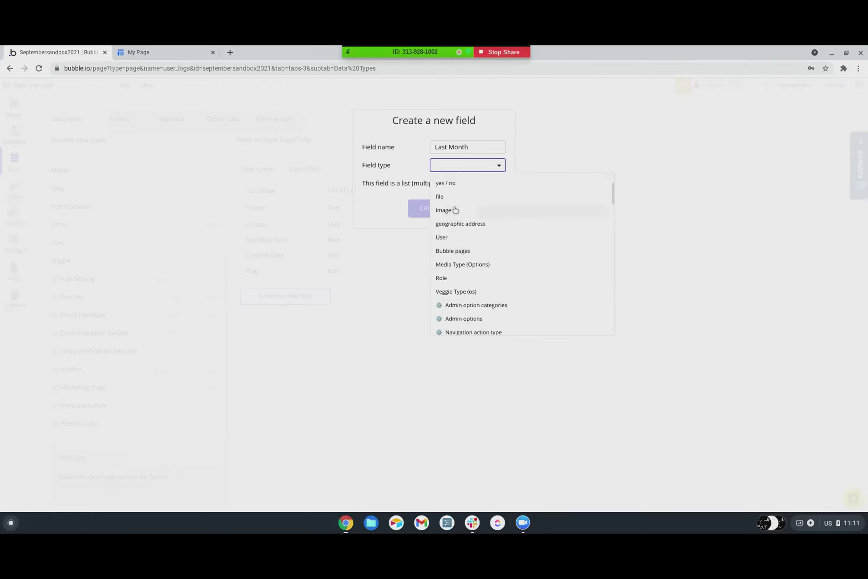
{"action": "scroll", "coordinate": [458, 222], "scroll_direction": "up", "scroll_amount": 2}
{"action": "scroll", "coordinate": [458, 221], "scroll_direction": "down", "scroll_amount": 4}
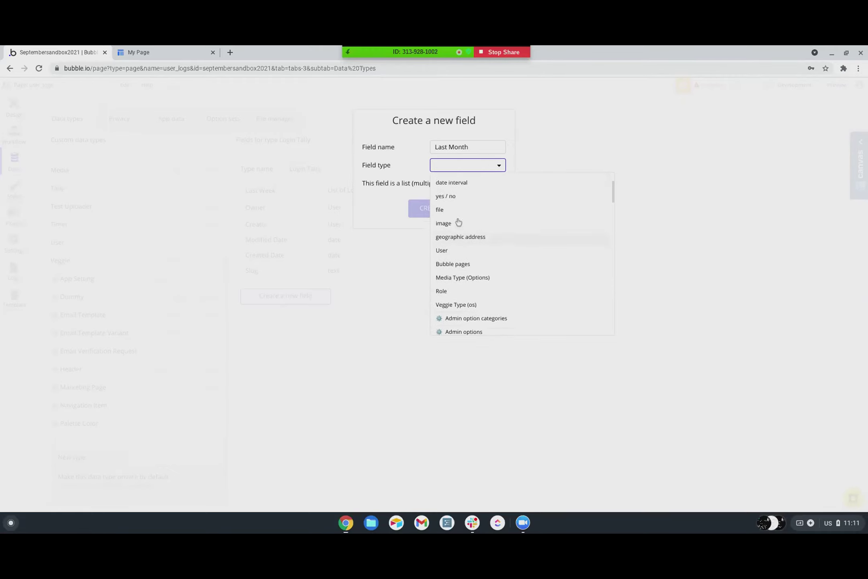
{"action": "scroll", "coordinate": [458, 222], "scroll_direction": "up", "scroll_amount": 3}
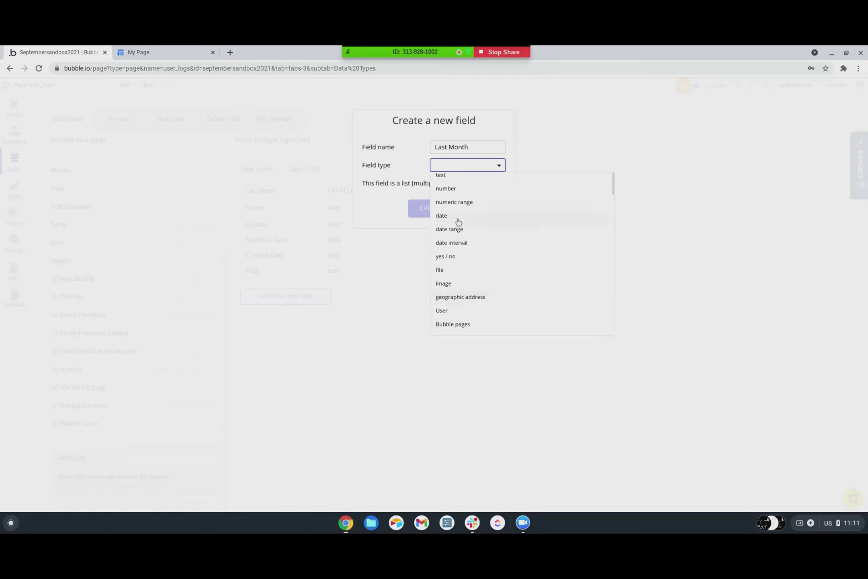
{"action": "scroll", "coordinate": [459, 222], "scroll_direction": "down", "scroll_amount": 10}
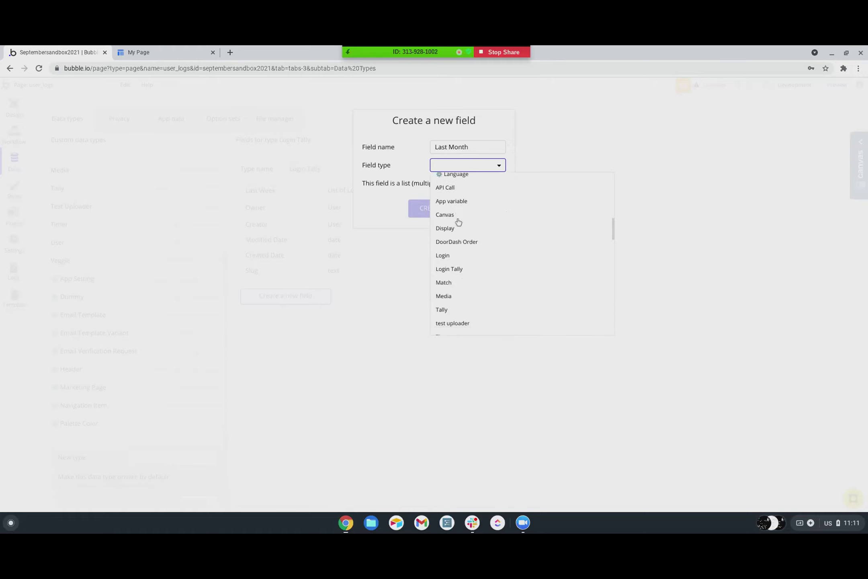
{"action": "left_click", "coordinate": [446, 240]}
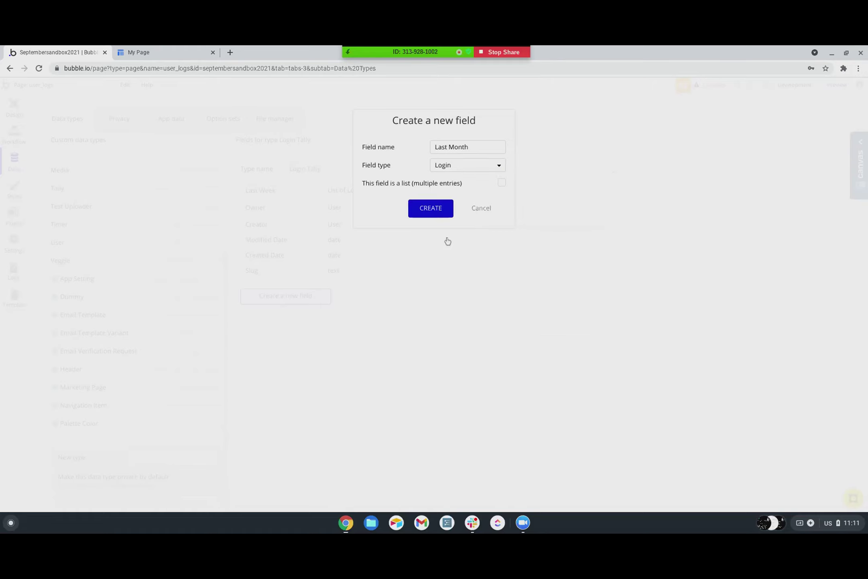
{"action": "left_click", "coordinate": [500, 184]}
{"action": "left_click", "coordinate": [442, 209]}
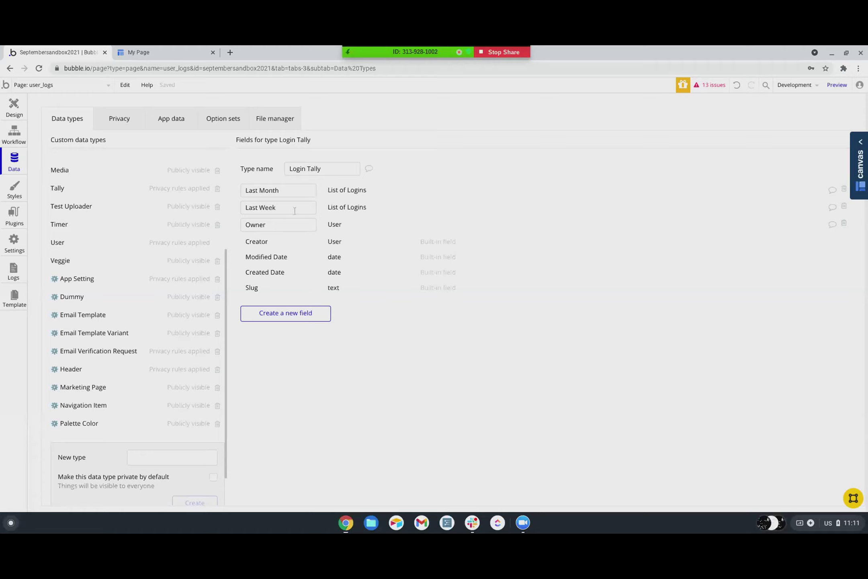
- Switch to the user_logs page design, showing Dropdown B's property panel
{"action": "mouse_move", "coordinate": [293, 188]}
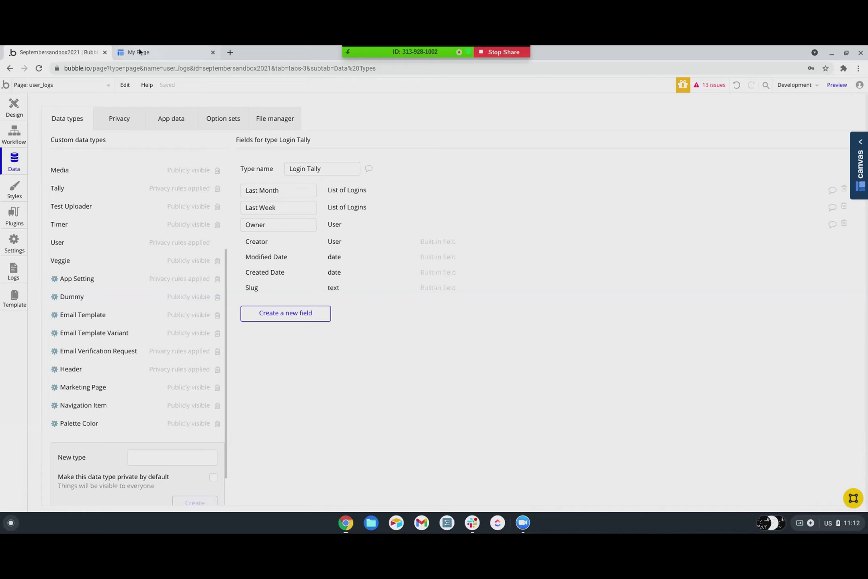
{"action": "left_click", "coordinate": [15, 111]}
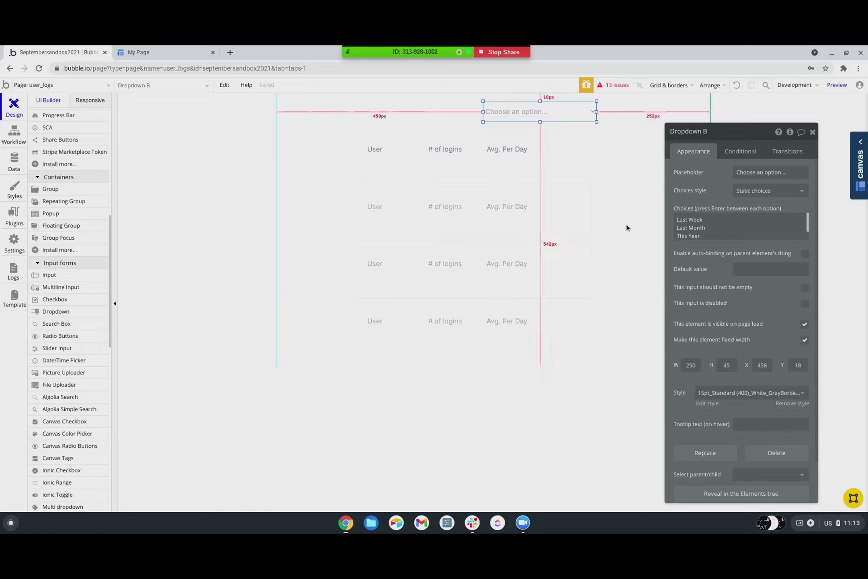
- Review Dropdown B's period choices in its Choices box
{"action": "left_click", "coordinate": [717, 231]}
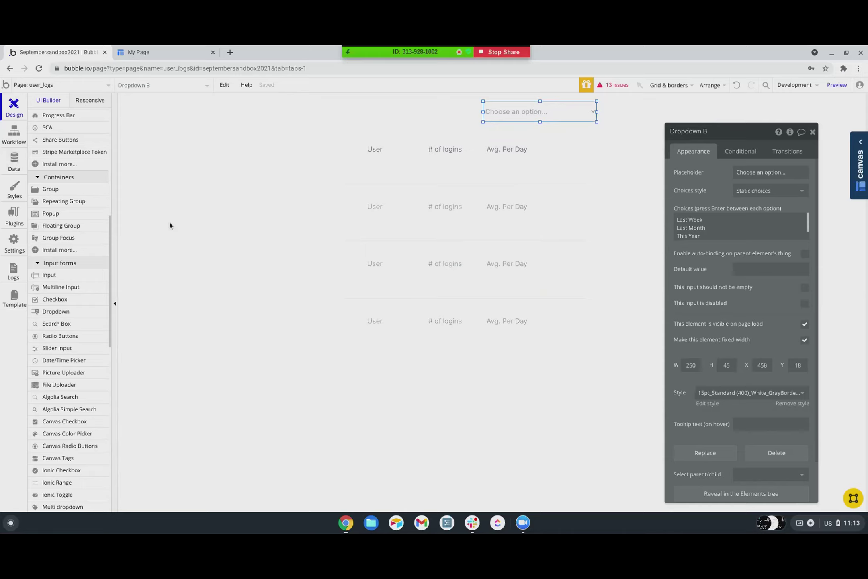
- In the Data tab, create a 'This Year' field holding a list of Logins on Login Tally
{"action": "left_click", "coordinate": [14, 160]}
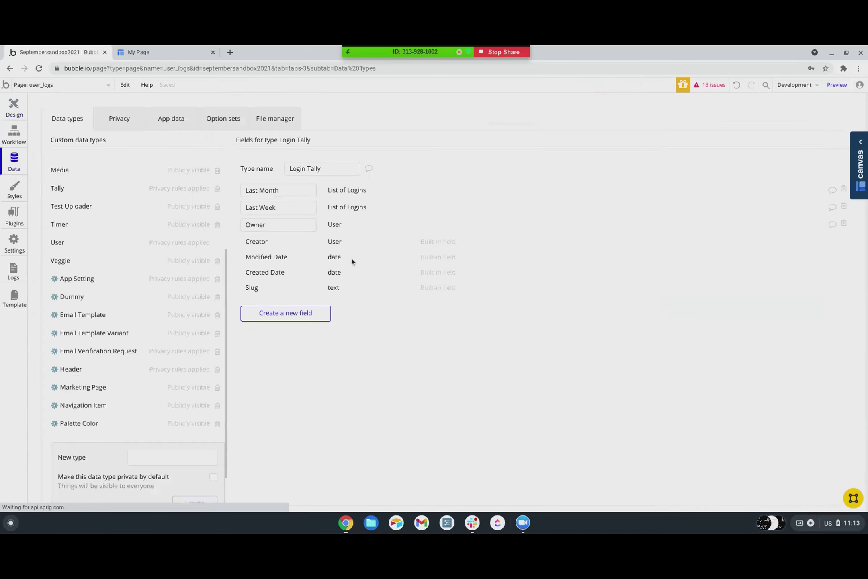
{"action": "left_click", "coordinate": [277, 316]}
{"action": "type", "text": "This Year"}
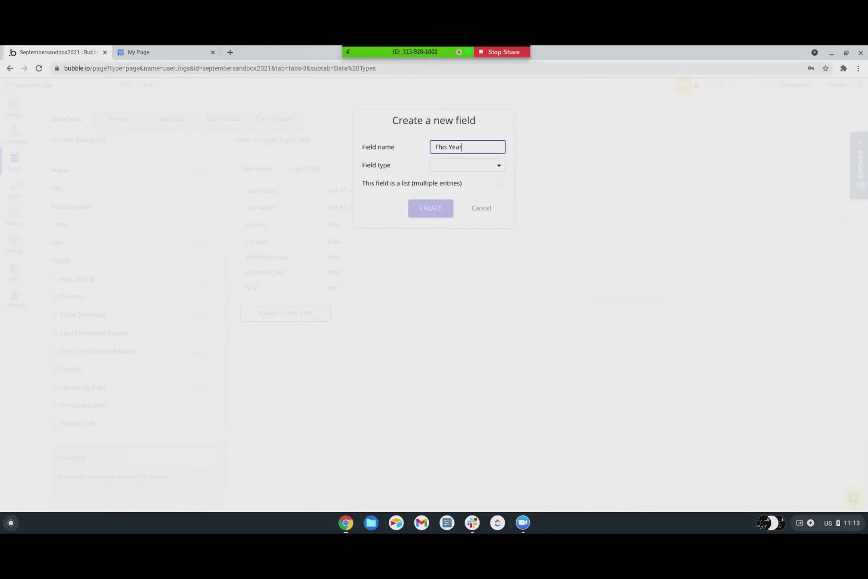
{"action": "left_click", "coordinate": [475, 165]}
{"action": "scroll", "coordinate": [491, 263], "scroll_direction": "down", "scroll_amount": 3}
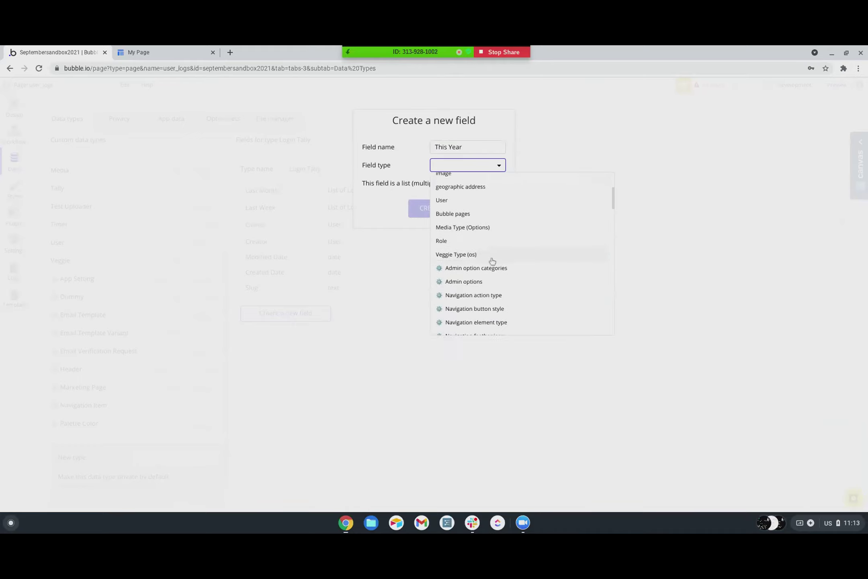
{"action": "scroll", "coordinate": [487, 251], "scroll_direction": "up", "scroll_amount": 3}
{"action": "scroll", "coordinate": [487, 249], "scroll_direction": "down", "scroll_amount": 7}
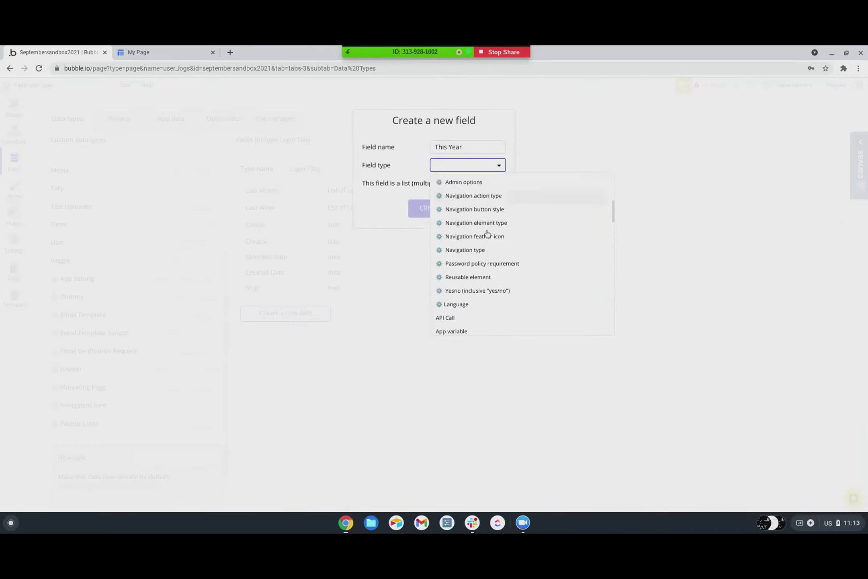
{"action": "scroll", "coordinate": [487, 234], "scroll_direction": "down", "scroll_amount": 3}
{"action": "left_click", "coordinate": [443, 250]}
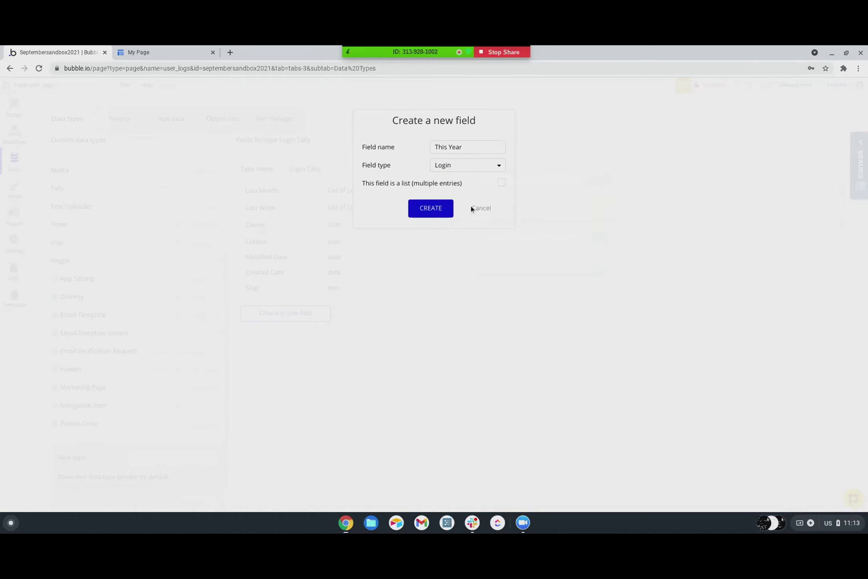
{"action": "left_click", "coordinate": [503, 183]}
{"action": "left_click", "coordinate": [434, 209]}
- Create an 'All Time' field holding a list of Logins
{"action": "left_click", "coordinate": [261, 331]}
{"action": "type", "text": "All Time"}
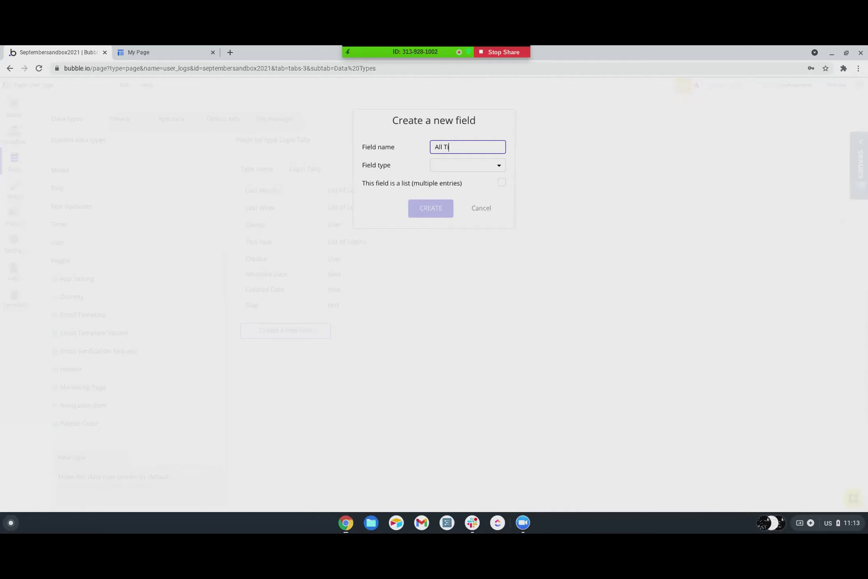
{"action": "left_click", "coordinate": [456, 165]}
{"action": "scroll", "coordinate": [456, 249], "scroll_direction": "down", "scroll_amount": 10}
{"action": "scroll", "coordinate": [454, 267], "scroll_direction": "up", "scroll_amount": 5}
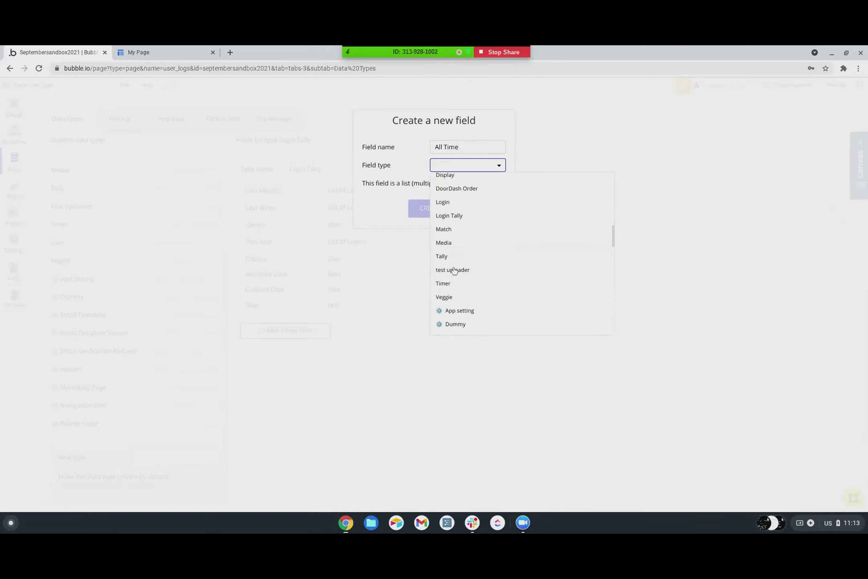
{"action": "left_click", "coordinate": [447, 205]}
{"action": "left_click", "coordinate": [501, 183]}
{"action": "left_click", "coordinate": [438, 209]}
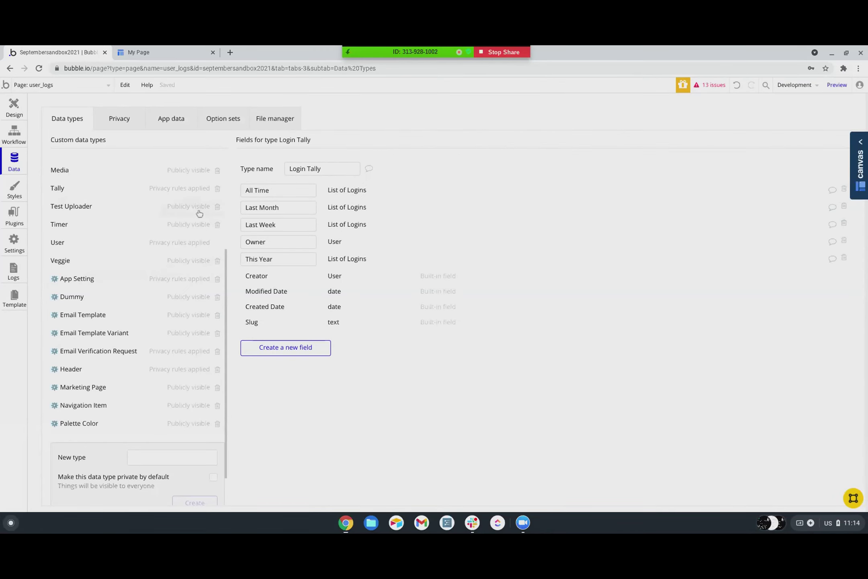
- Replace 'Month' with '30' in the Last Month field name and save it as 'Last 30'
{"action": "scroll", "coordinate": [110, 422], "scroll_direction": "down", "scroll_amount": 1}
{"action": "scroll", "coordinate": [107, 416], "scroll_direction": "up", "scroll_amount": 5}
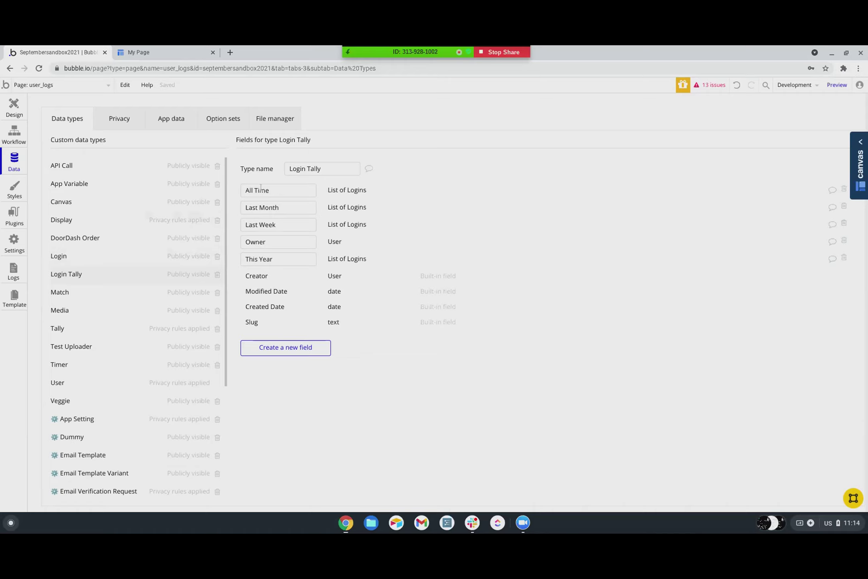
{"action": "mouse_move", "coordinate": [262, 191]}
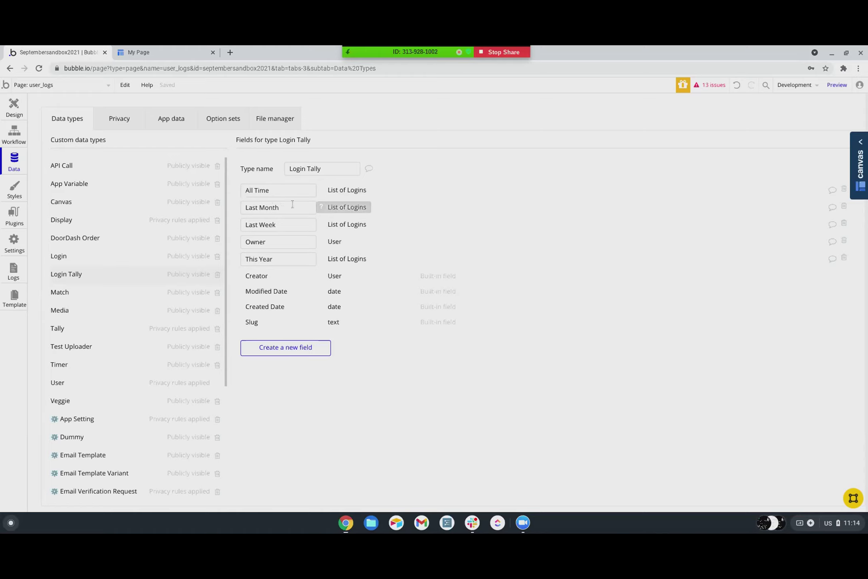
{"action": "left_click_drag", "start_coordinate": [292, 207], "coordinate": [259, 208]}
{"action": "type", "text": "30"}
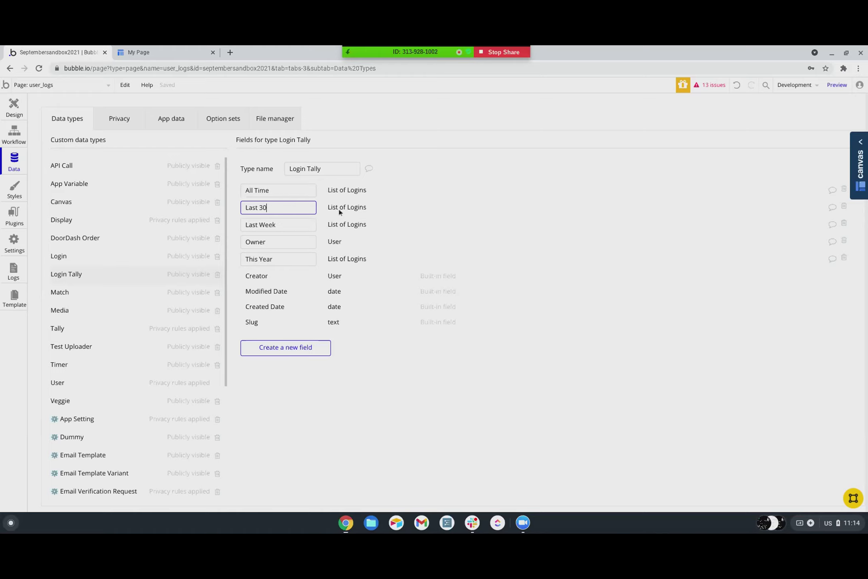
{"action": "left_click", "coordinate": [446, 209]}
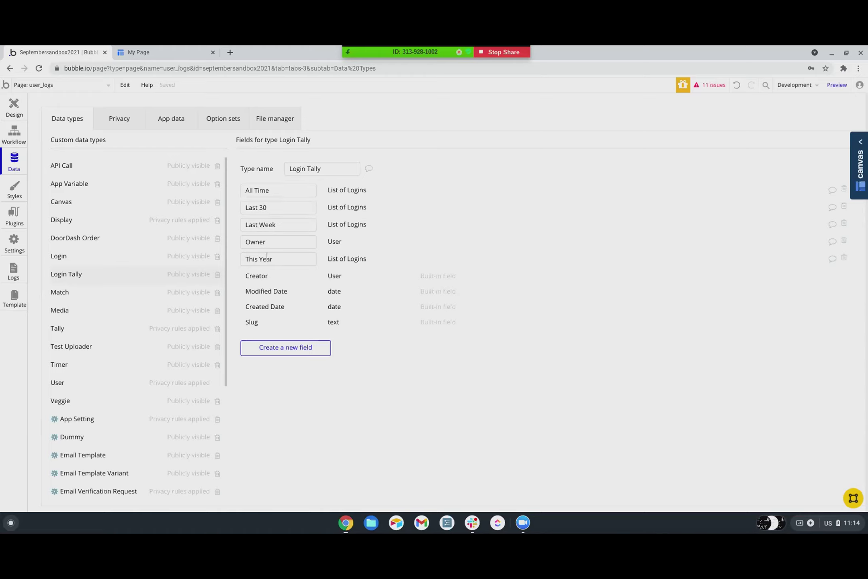
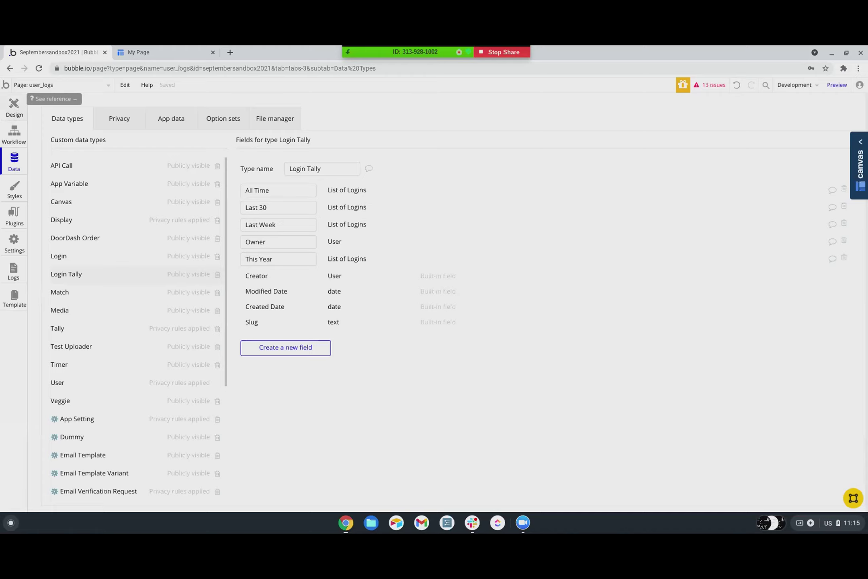
- Switch to the user_logs page and create a 'Page is loaded' workflow event
{"action": "left_click", "coordinate": [14, 106]}
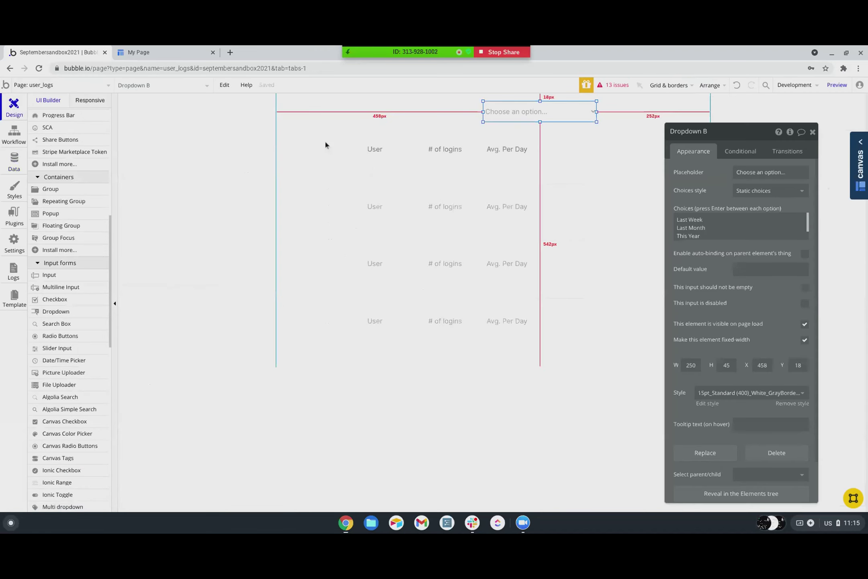
{"action": "scroll", "coordinate": [55, 247], "scroll_direction": "down", "scroll_amount": 3}
{"action": "scroll", "coordinate": [56, 248], "scroll_direction": "up", "scroll_amount": 10}
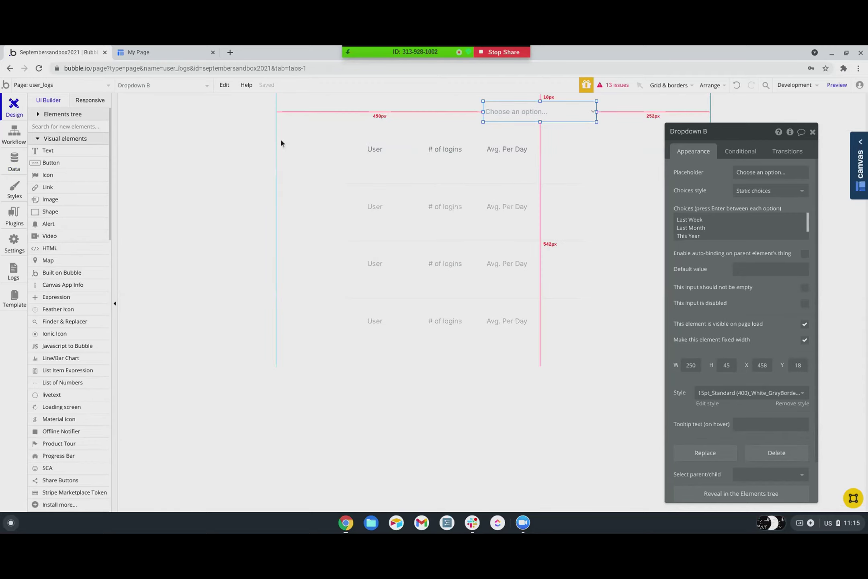
{"action": "left_click", "coordinate": [37, 86]}
{"action": "scroll", "coordinate": [45, 342], "scroll_direction": "down", "scroll_amount": 2}
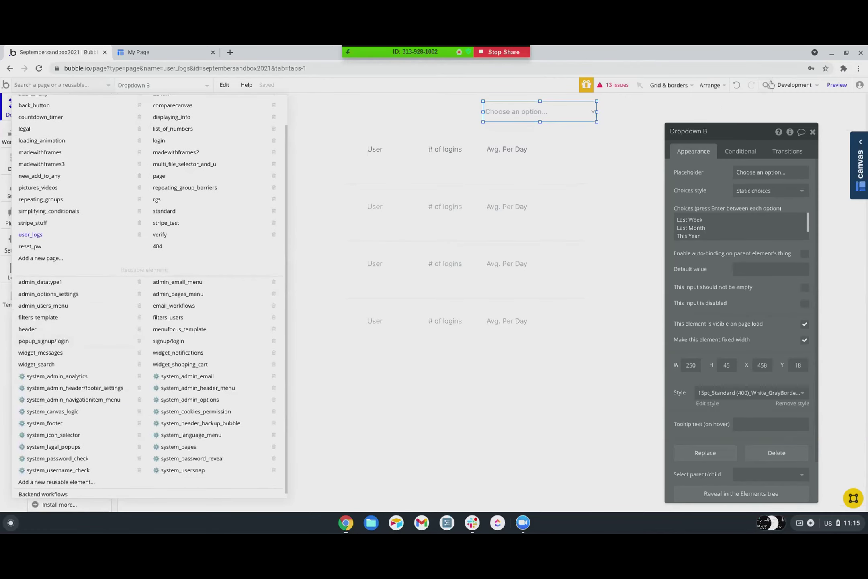
{"action": "scroll", "coordinate": [277, 133], "scroll_direction": "up", "scroll_amount": 1}
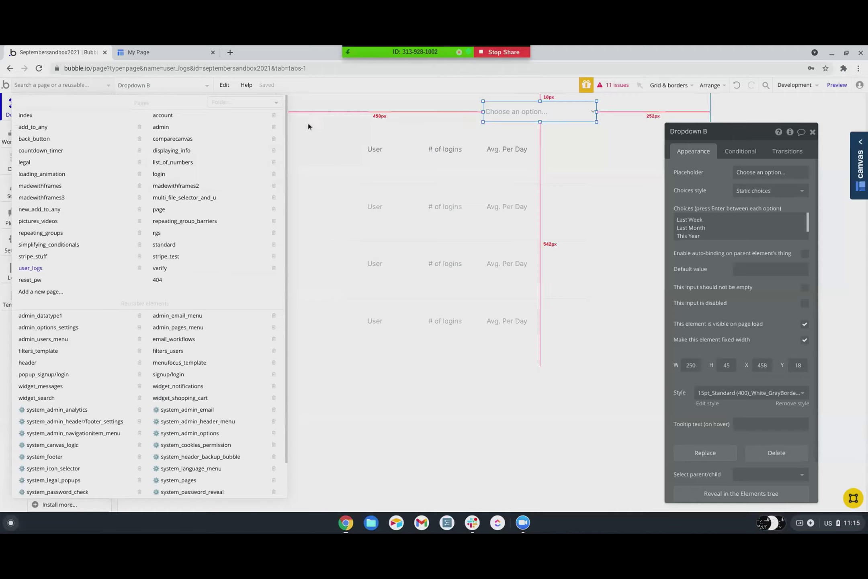
{"action": "left_click", "coordinate": [320, 114]}
{"action": "left_click", "coordinate": [14, 133]}
{"action": "left_click", "coordinate": [84, 149]}
{"action": "left_click", "coordinate": [150, 200]}
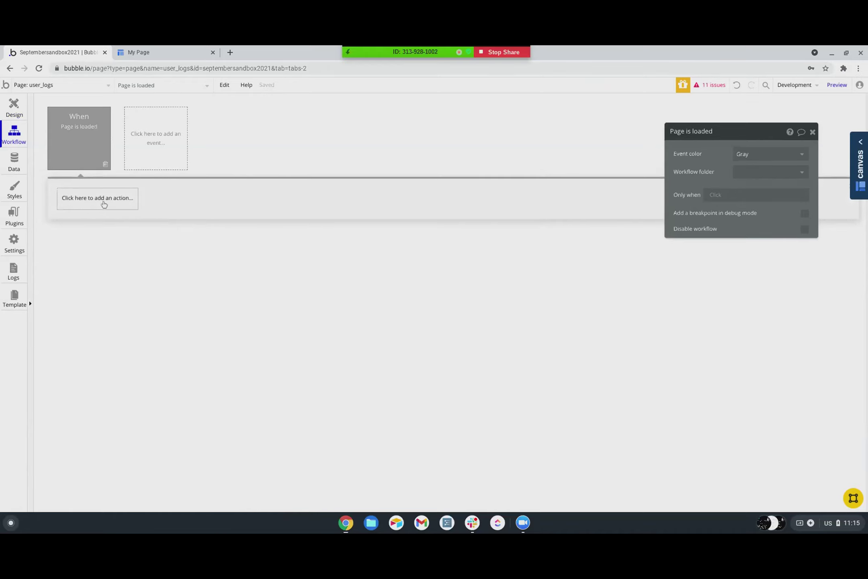
- Add a Create a new thing action making a Login with Owner set to Current User
{"action": "left_click", "coordinate": [104, 204]}
{"action": "left_click", "coordinate": [153, 236]}
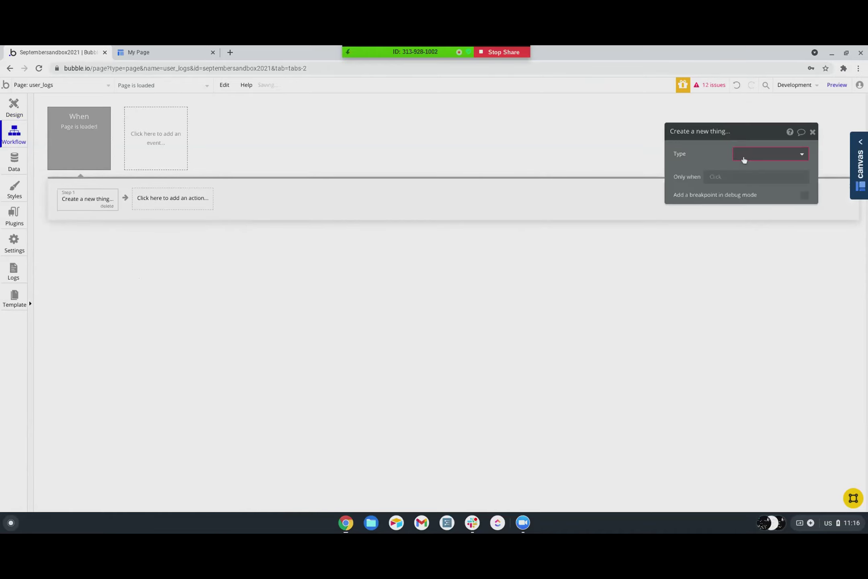
{"action": "left_click", "coordinate": [764, 153]}
{"action": "left_click", "coordinate": [760, 238]}
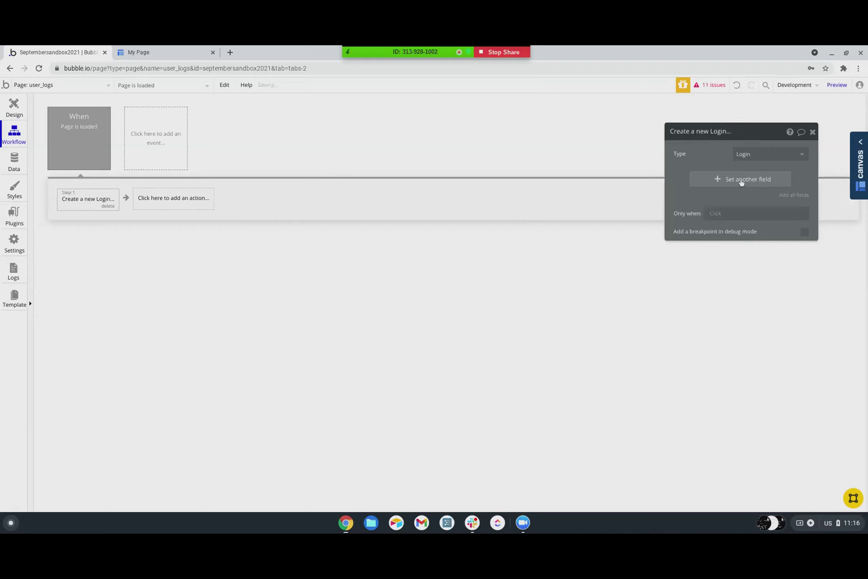
{"action": "left_click", "coordinate": [738, 178]}
{"action": "left_click", "coordinate": [685, 180]}
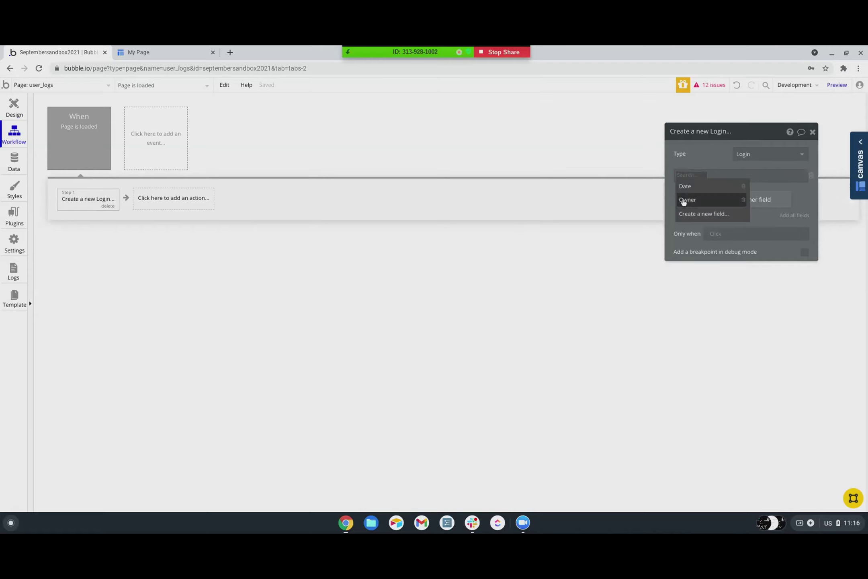
{"action": "left_click", "coordinate": [684, 200]}
{"action": "left_click", "coordinate": [710, 178]}
{"action": "left_click", "coordinate": [712, 200]}
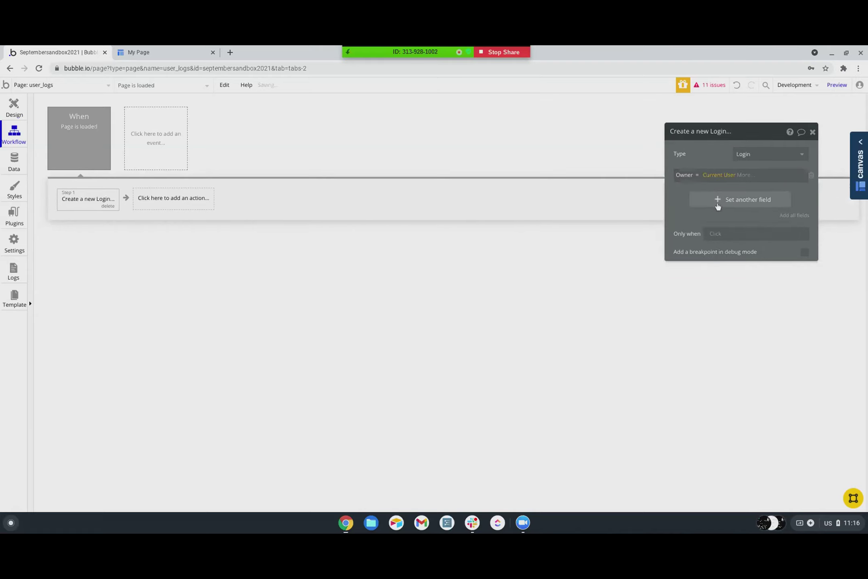
- Set the new Login's Date field to Current date/time
{"action": "left_click", "coordinate": [717, 201]}
{"action": "left_click", "coordinate": [685, 198]}
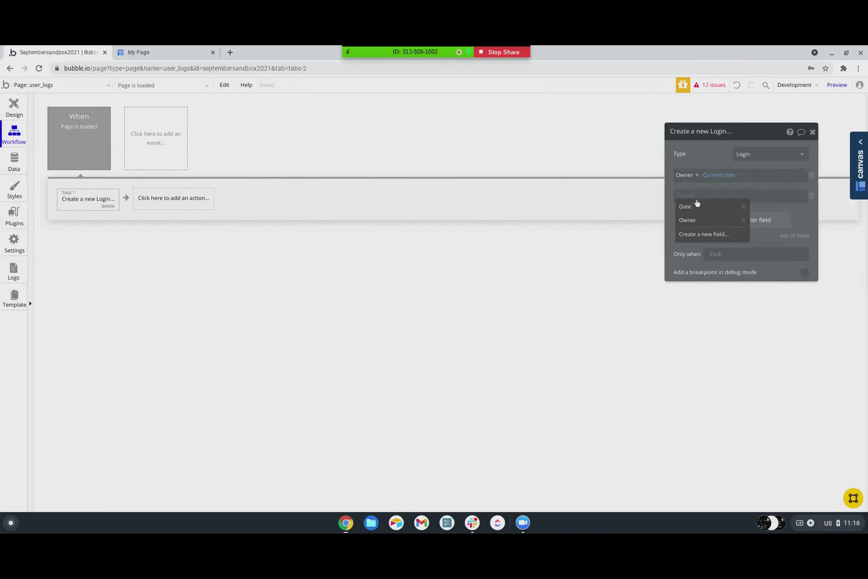
{"action": "left_click", "coordinate": [690, 209]}
{"action": "left_click", "coordinate": [705, 196]}
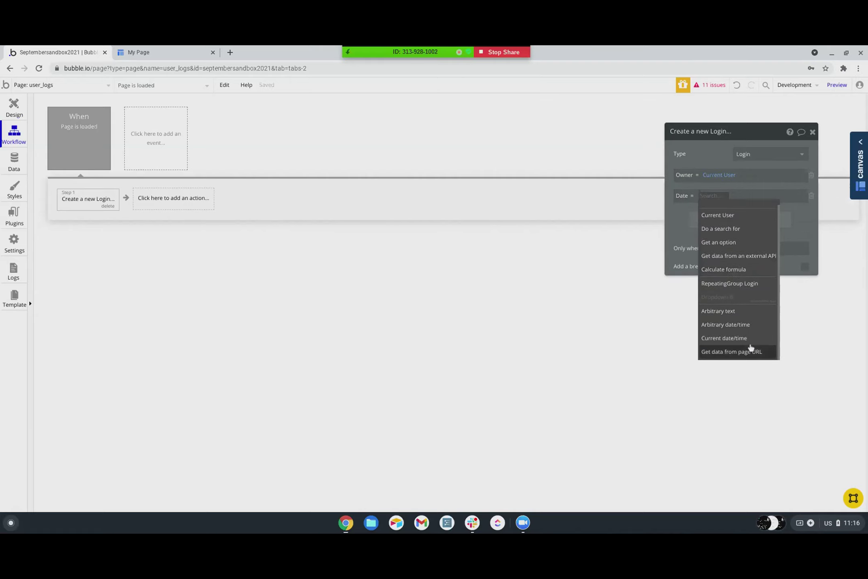
{"action": "left_click", "coordinate": [712, 343]}
{"action": "left_click", "coordinate": [689, 231]}
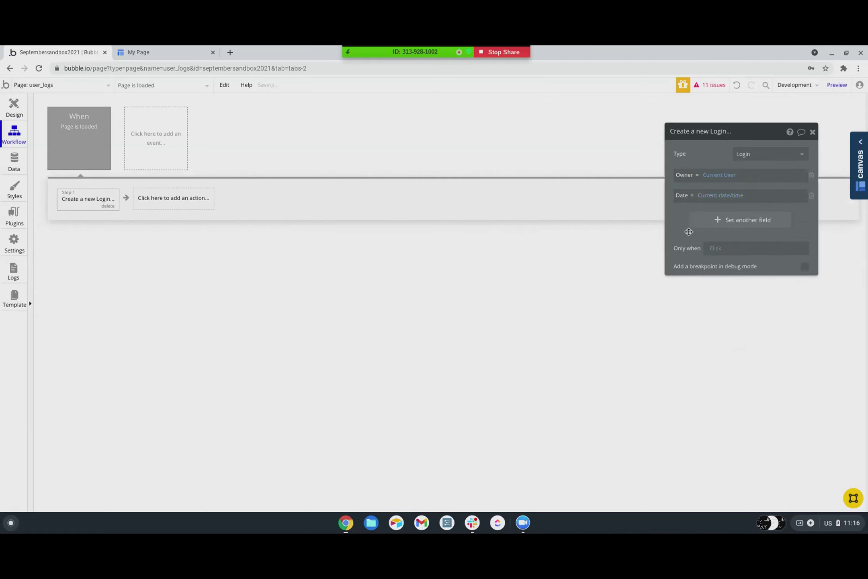
{"action": "left_click", "coordinate": [165, 203]}
{"action": "mouse_move", "coordinate": [162, 269]}
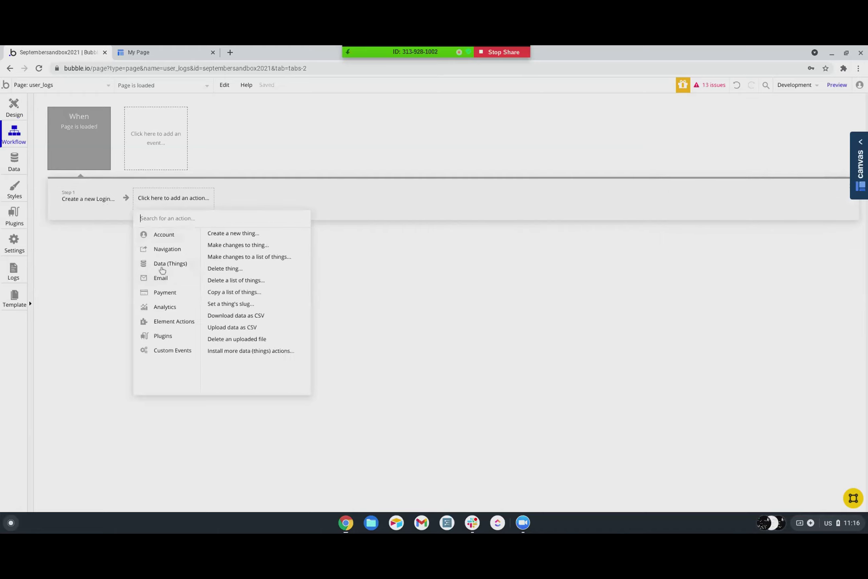
- Add a Make changes action targeting the first Login Tally whose Owner is Current User
{"action": "left_click", "coordinate": [238, 246]}
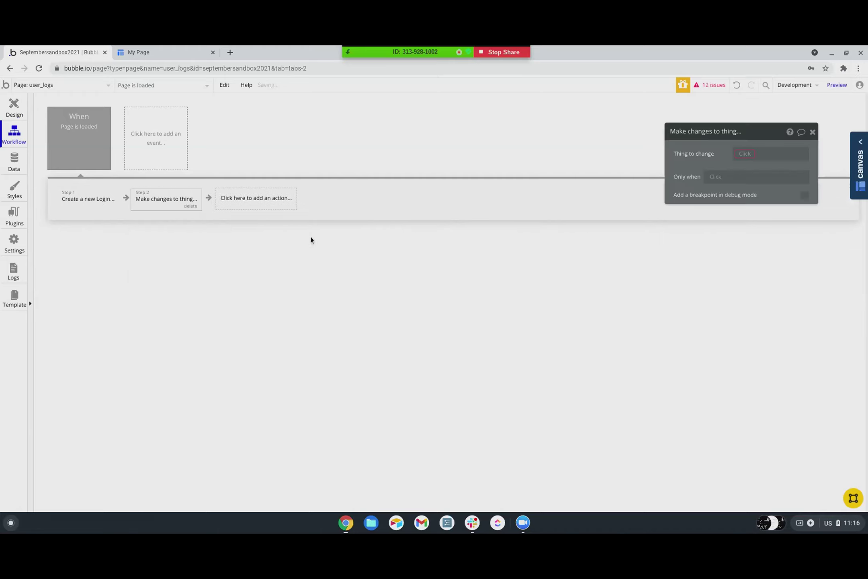
{"action": "left_click", "coordinate": [748, 153]}
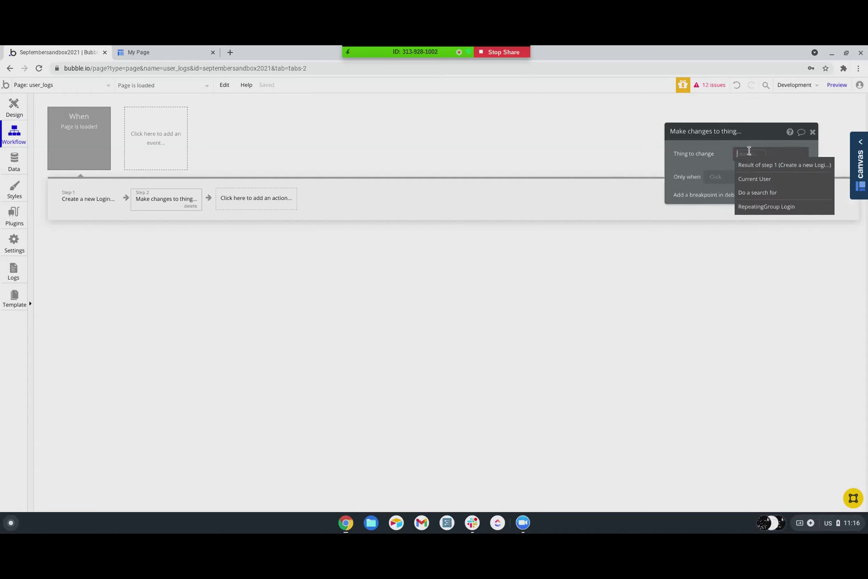
{"action": "left_click", "coordinate": [756, 193]}
{"action": "left_click", "coordinate": [590, 153]}
{"action": "scroll", "coordinate": [597, 237], "scroll_direction": "down", "scroll_amount": 1}
{"action": "left_click", "coordinate": [594, 236]}
{"action": "left_click", "coordinate": [575, 178]}
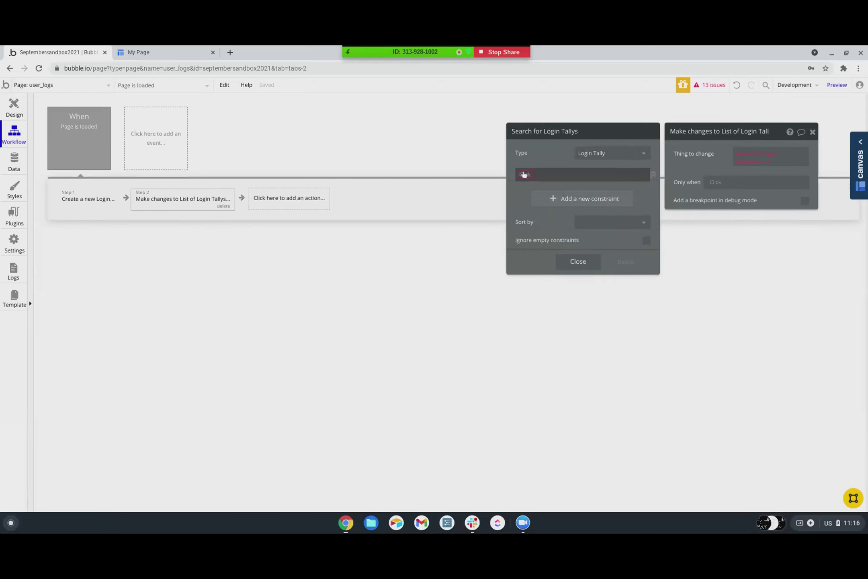
{"action": "left_click", "coordinate": [524, 174]}
{"action": "left_click", "coordinate": [529, 226]}
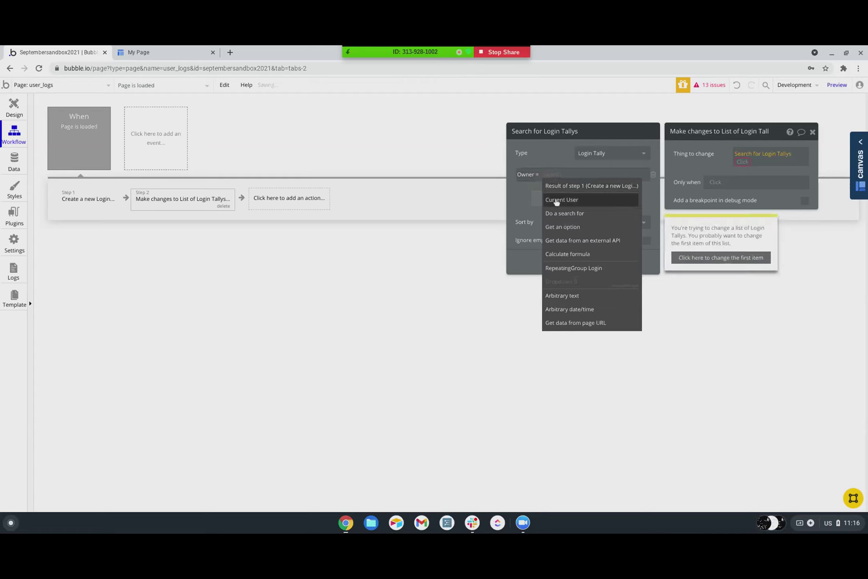
{"action": "left_click", "coordinate": [561, 200]}
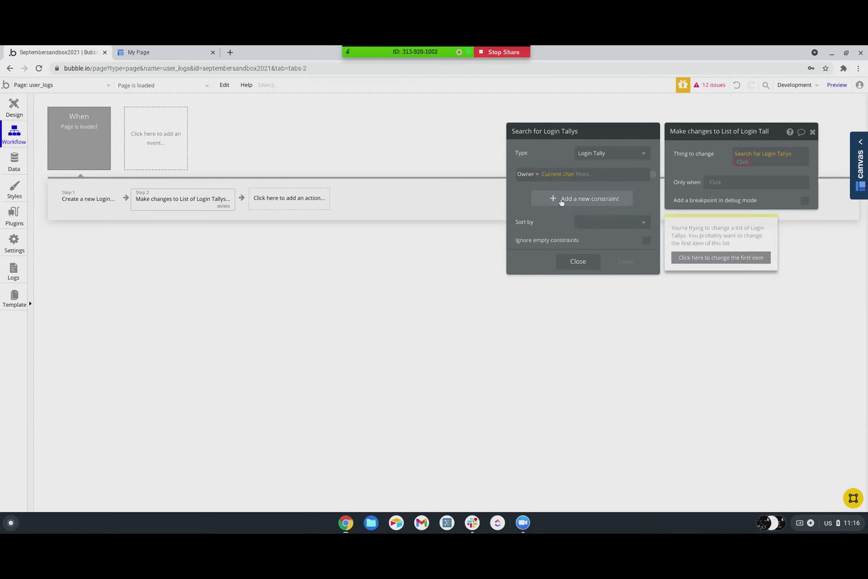
{"action": "left_click", "coordinate": [705, 168]}
{"action": "left_click", "coordinate": [760, 162]}
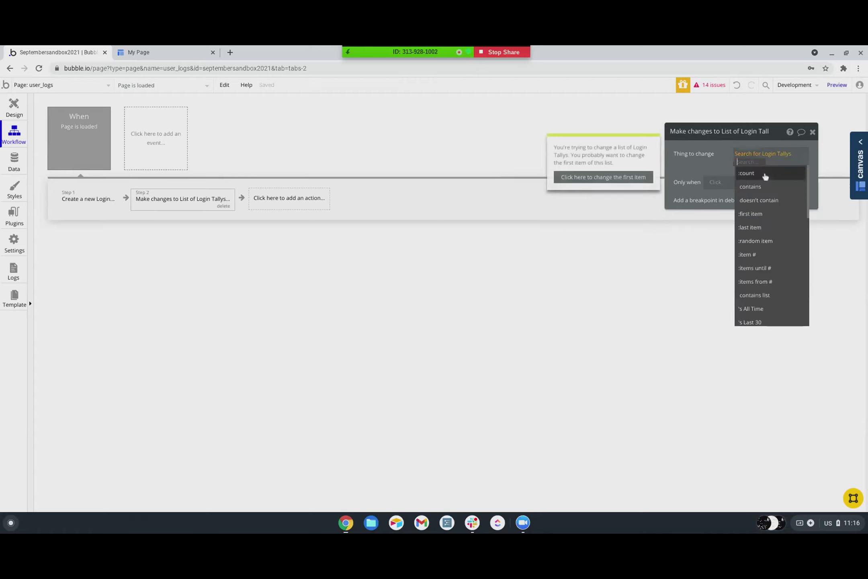
{"action": "left_click", "coordinate": [760, 214]}
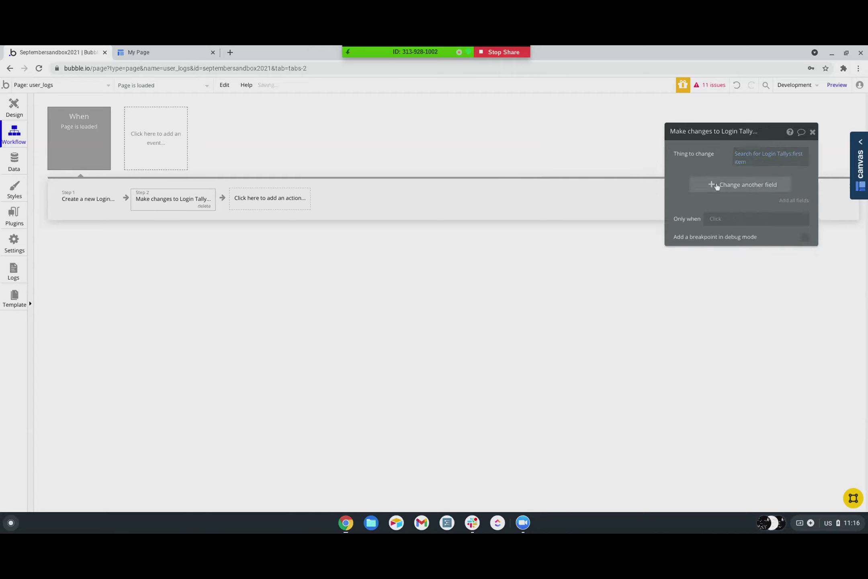
- Add step 1's new Login to the tally's All Time and Last 30 lists
{"action": "left_click", "coordinate": [716, 187]}
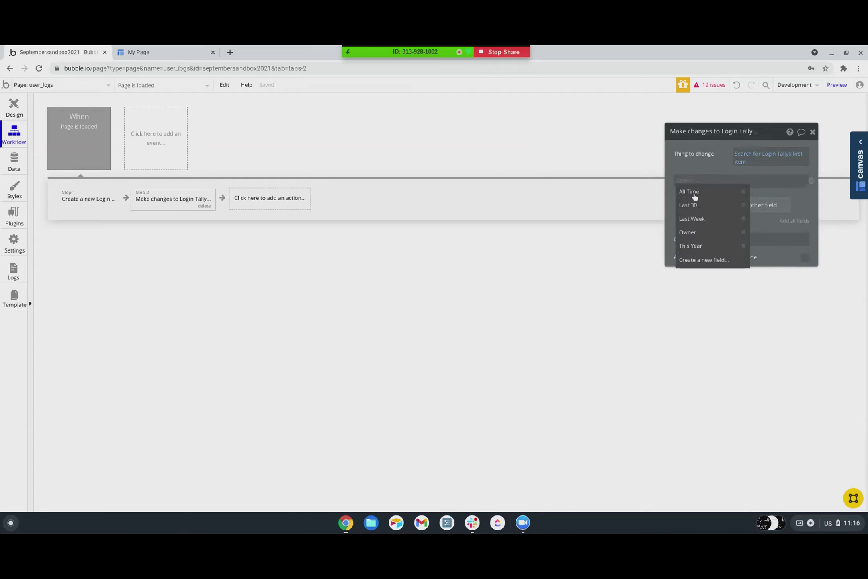
{"action": "left_click", "coordinate": [690, 192]}
{"action": "left_click", "coordinate": [703, 184]}
{"action": "left_click", "coordinate": [705, 193]}
{"action": "left_click", "coordinate": [710, 186]}
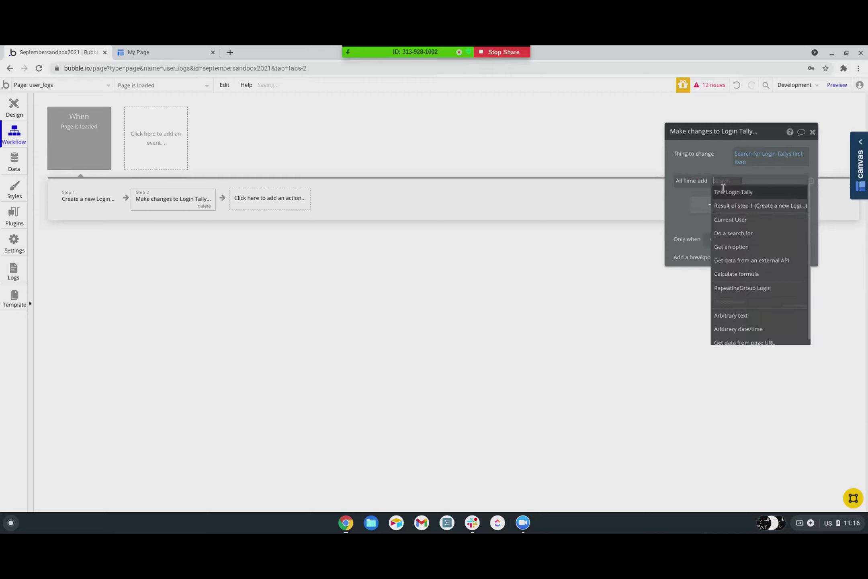
{"action": "left_click", "coordinate": [719, 204]}
{"action": "left_click", "coordinate": [713, 206]}
{"action": "left_click", "coordinate": [683, 203]}
{"action": "left_click", "coordinate": [688, 227]}
{"action": "left_click", "coordinate": [701, 203]}
{"action": "left_click", "coordinate": [705, 215]}
{"action": "left_click", "coordinate": [716, 202]}
{"action": "left_click", "coordinate": [723, 230]}
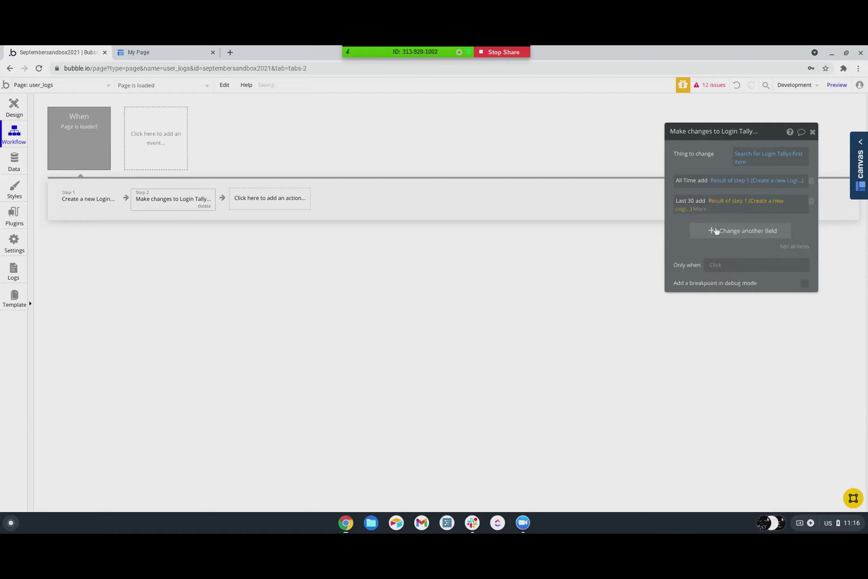
- Add step 1's new Login to the tally's Last Week and This Year lists
{"action": "left_click", "coordinate": [711, 229]}
{"action": "left_click", "coordinate": [684, 226]}
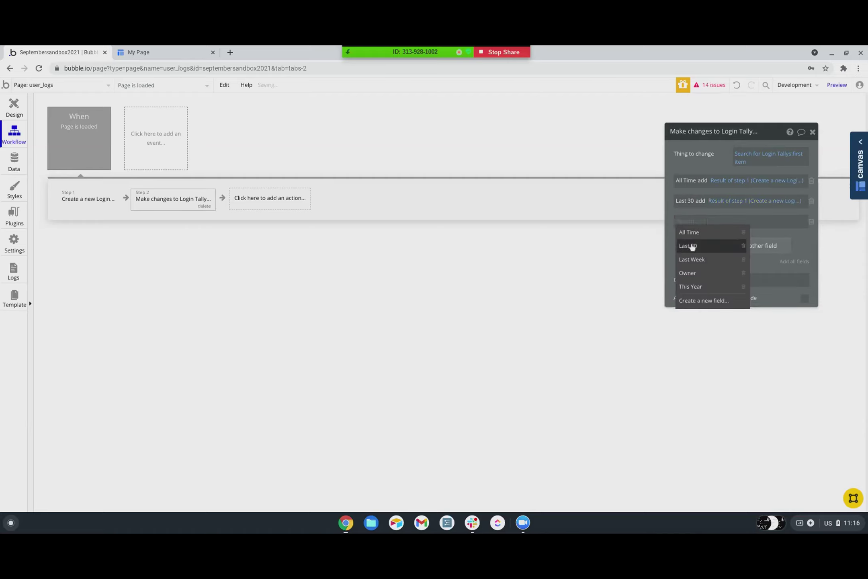
{"action": "left_click", "coordinate": [691, 260]}
{"action": "left_click", "coordinate": [710, 221]}
{"action": "left_click", "coordinate": [712, 234]}
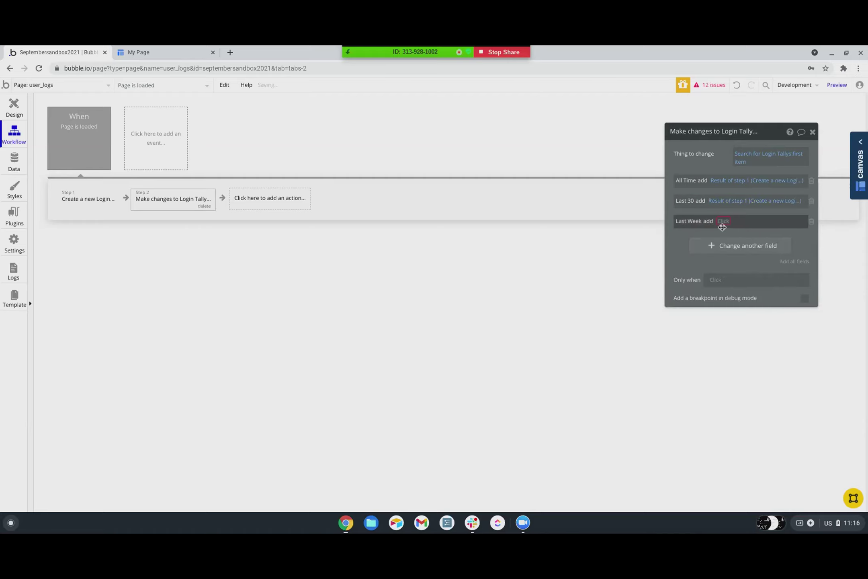
{"action": "left_click", "coordinate": [724, 224]}
{"action": "left_click", "coordinate": [732, 246]}
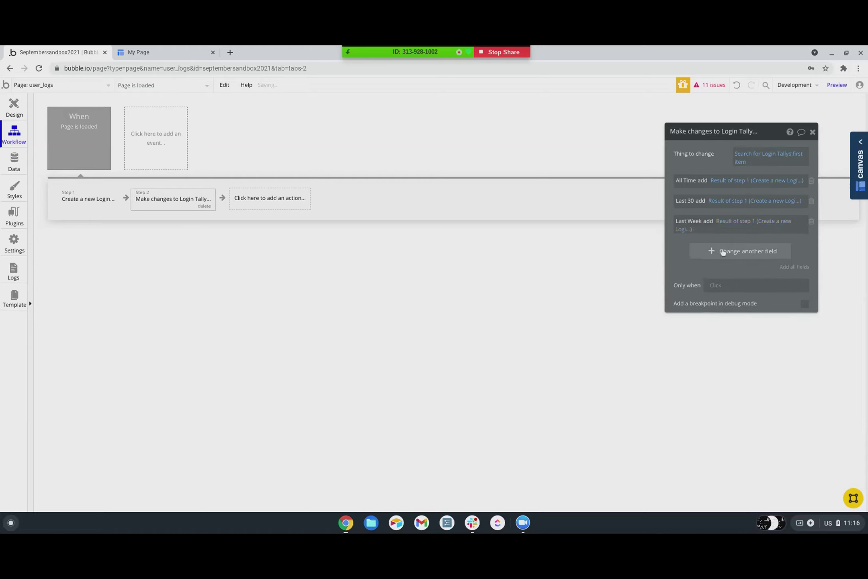
{"action": "left_click", "coordinate": [710, 250]}
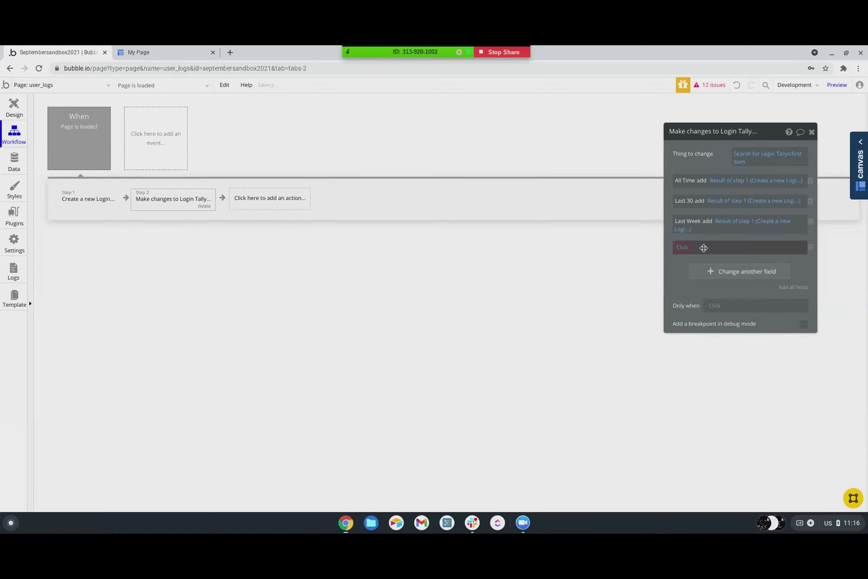
{"action": "left_click", "coordinate": [690, 311]}
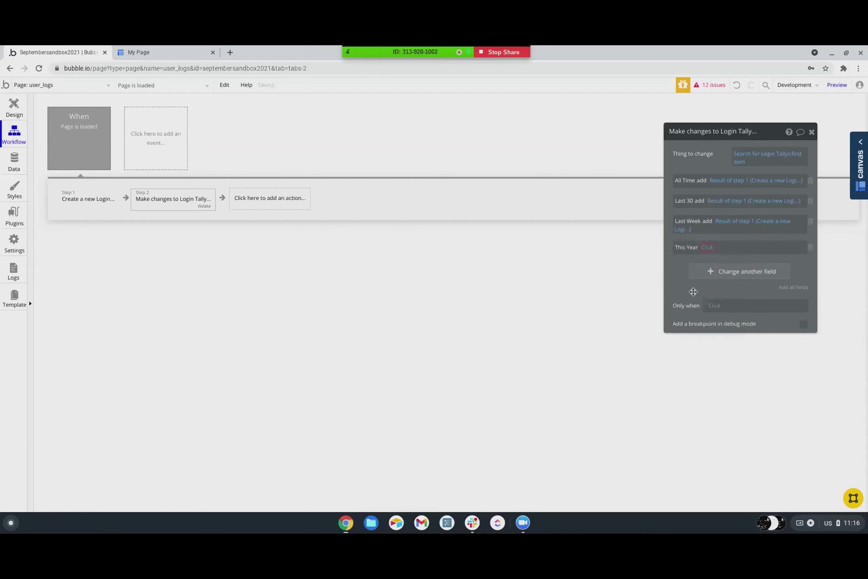
{"action": "left_click", "coordinate": [707, 248]}
{"action": "left_click", "coordinate": [710, 259]}
{"action": "left_click", "coordinate": [720, 248]}
{"action": "left_click", "coordinate": [721, 273]}
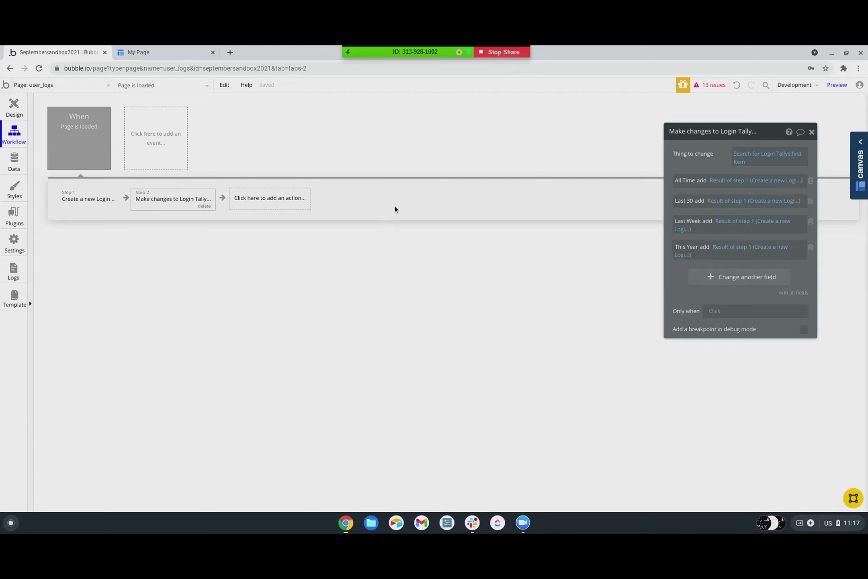
- Create a new backend API workflow named login_removal
{"action": "left_click", "coordinate": [39, 86]}
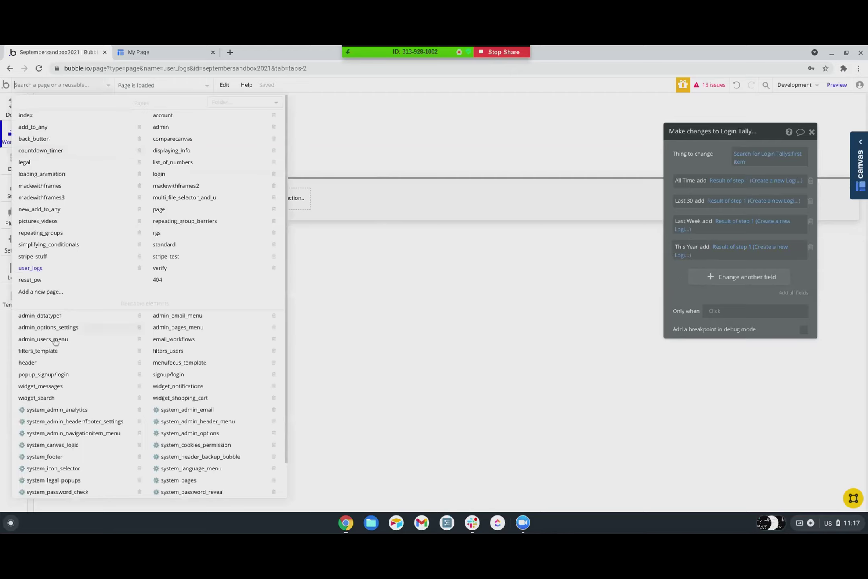
{"action": "scroll", "coordinate": [69, 501], "scroll_direction": "down", "scroll_amount": 3}
{"action": "left_click", "coordinate": [45, 492]}
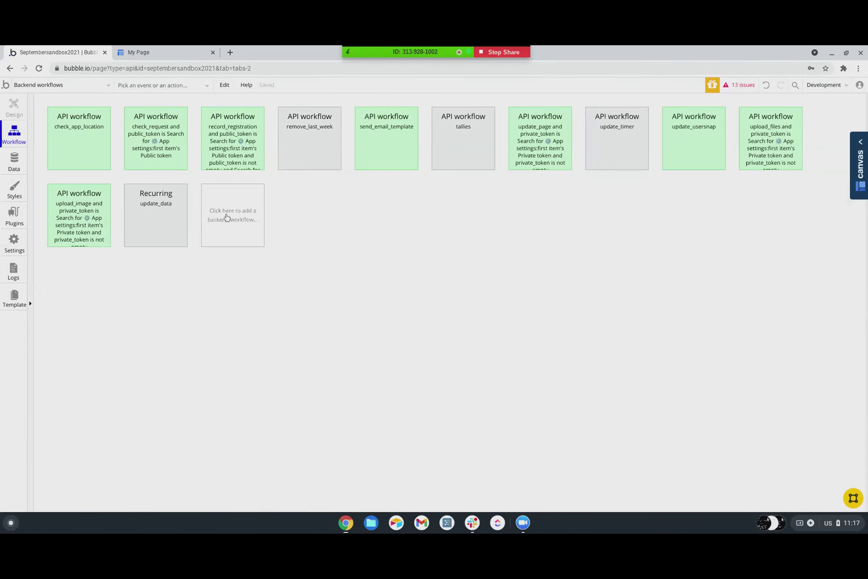
{"action": "left_click", "coordinate": [227, 217]}
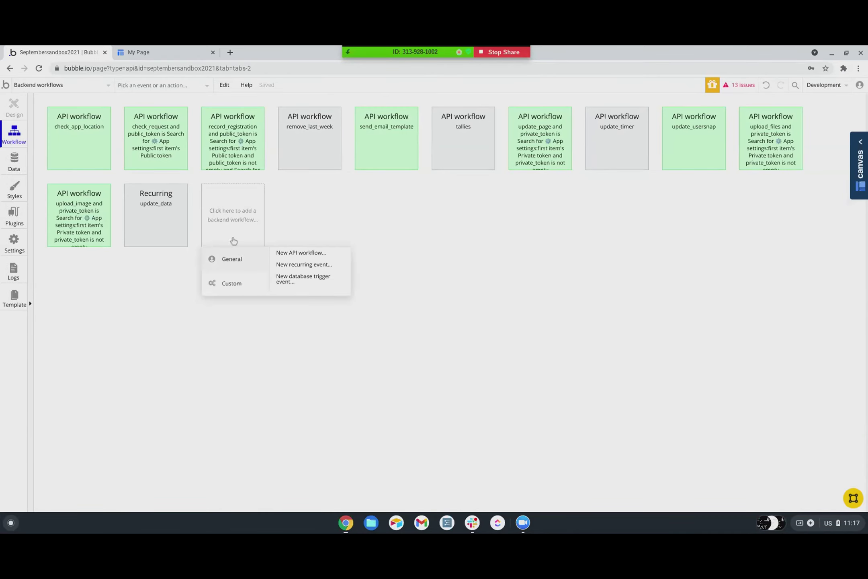
{"action": "left_click", "coordinate": [291, 254]}
{"action": "left_click", "coordinate": [779, 153]}
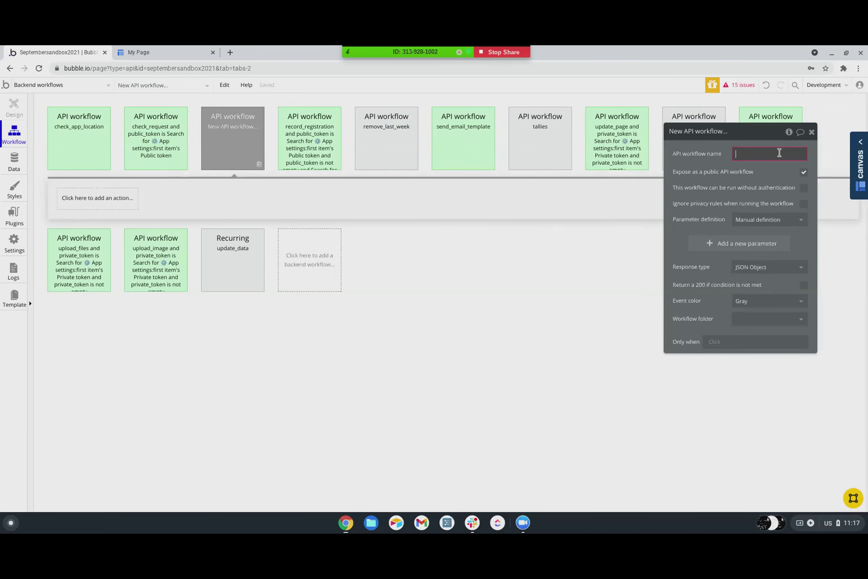
{"action": "type", "text": "login"}
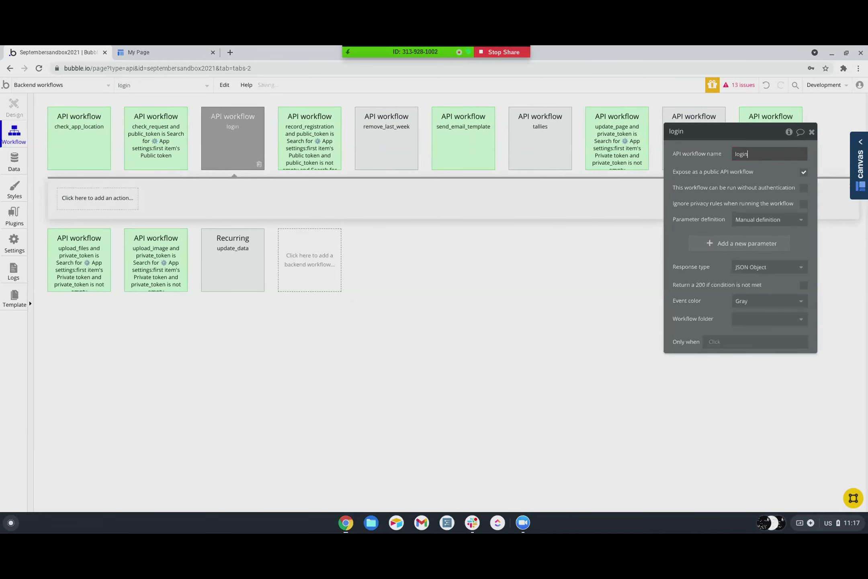
{"action": "type", "text": "_removal"}
- Add workflow parameters login of type Login and tally of type Login Tally
{"action": "left_click", "coordinate": [705, 242]}
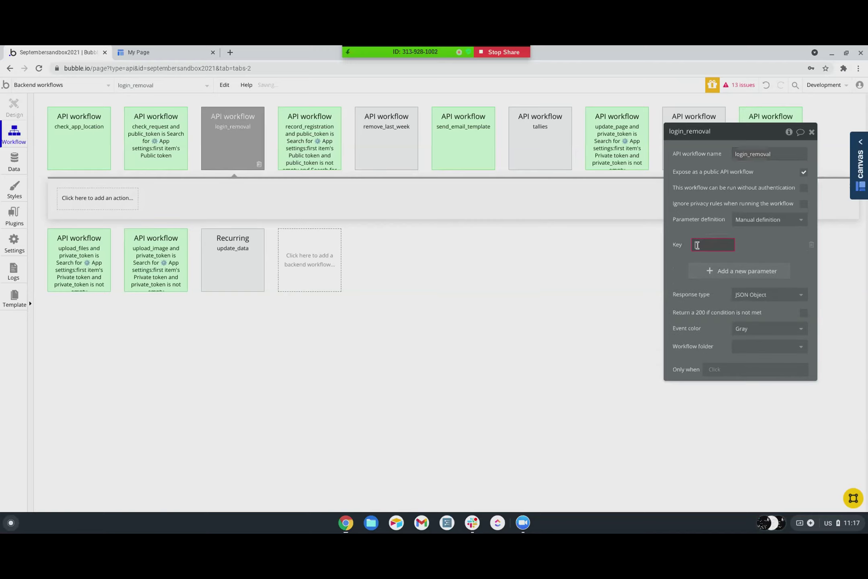
{"action": "type", "text": "login"}
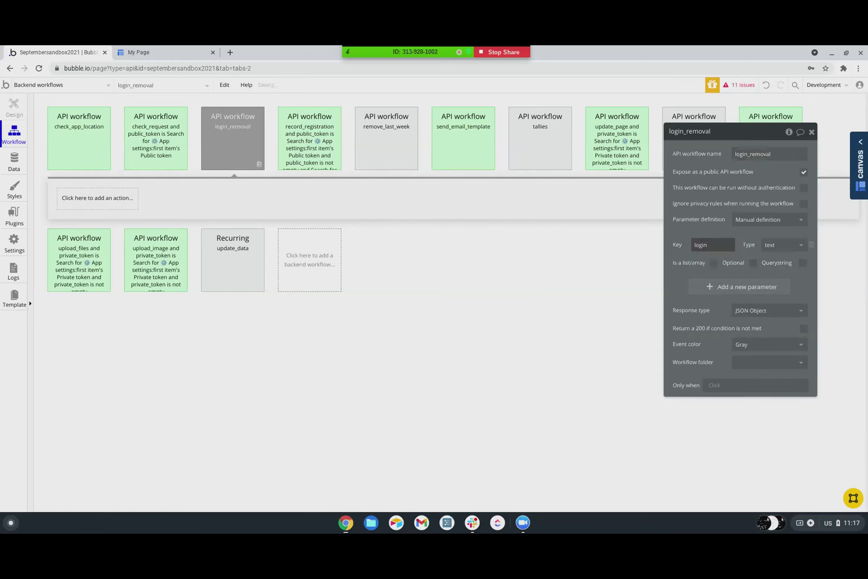
{"action": "left_click", "coordinate": [719, 286]}
{"action": "type", "text": "tally"}
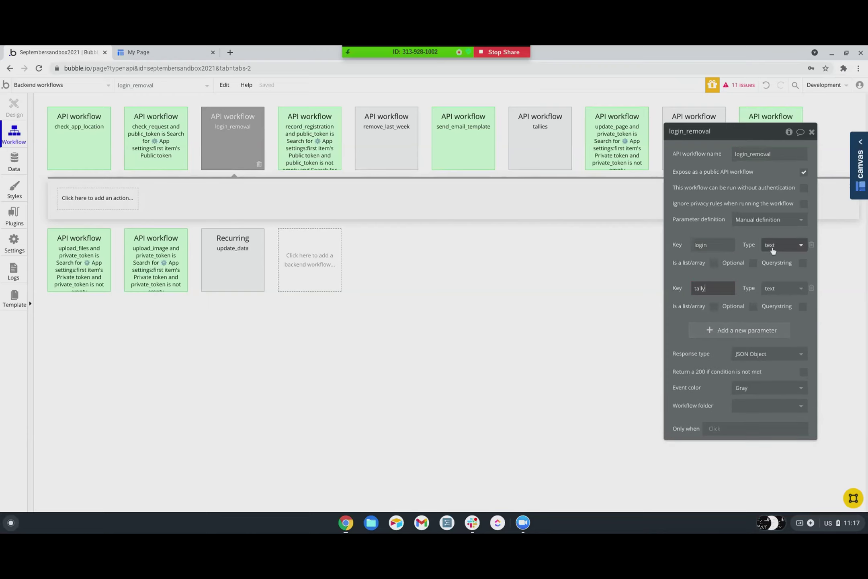
{"action": "left_click", "coordinate": [780, 245]}
{"action": "scroll", "coordinate": [784, 302], "scroll_direction": "down", "scroll_amount": 2}
{"action": "scroll", "coordinate": [783, 309], "scroll_direction": "down", "scroll_amount": 2}
{"action": "scroll", "coordinate": [783, 310], "scroll_direction": "up", "scroll_amount": 6}
{"action": "scroll", "coordinate": [783, 310], "scroll_direction": "down", "scroll_amount": 4}
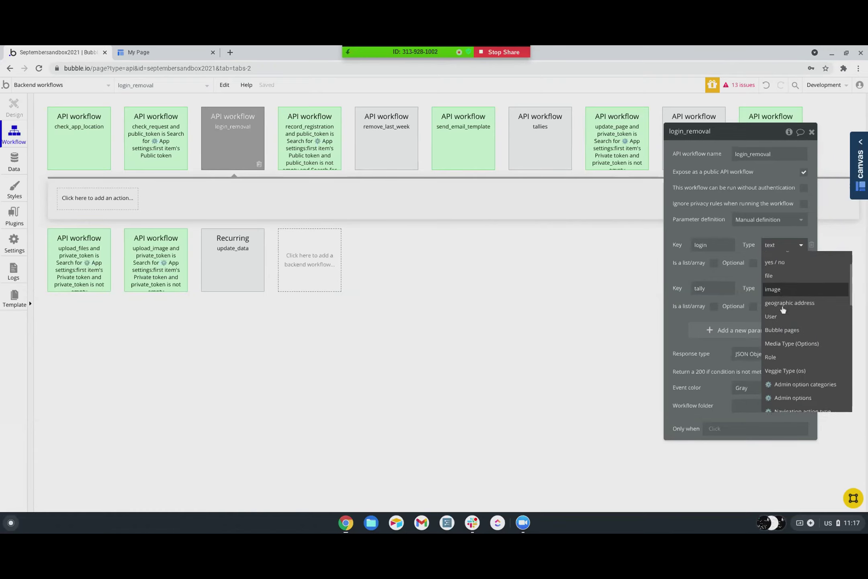
{"action": "scroll", "coordinate": [783, 308], "scroll_direction": "down", "scroll_amount": 10}
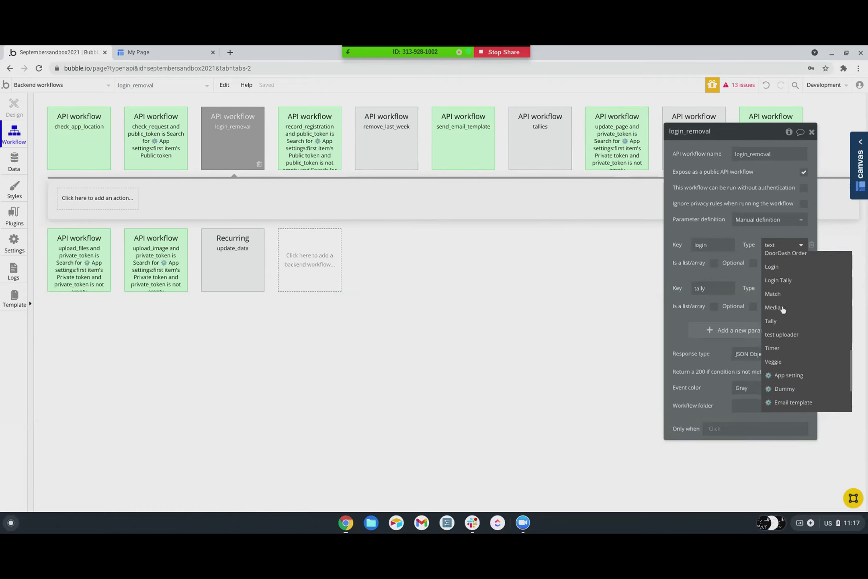
{"action": "left_click", "coordinate": [778, 280]}
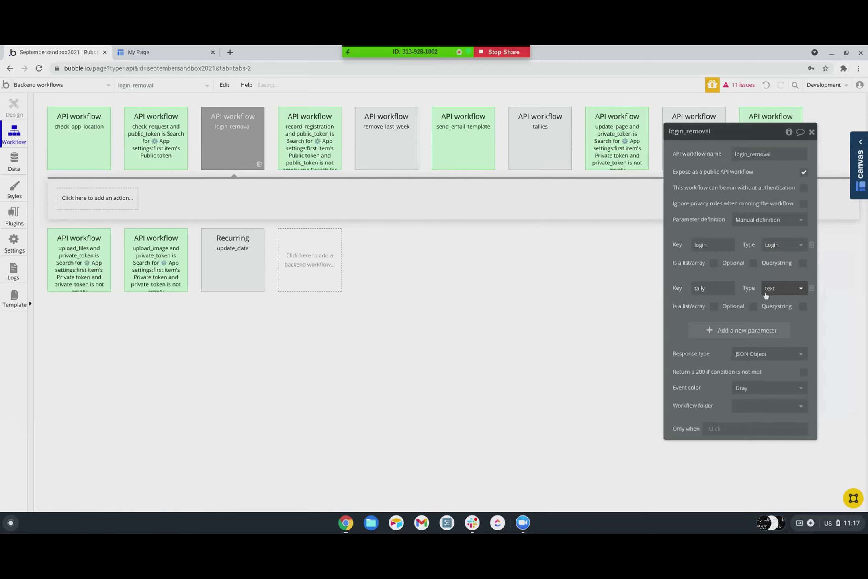
{"action": "left_click", "coordinate": [783, 288]}
{"action": "scroll", "coordinate": [789, 364], "scroll_direction": "down", "scroll_amount": 3}
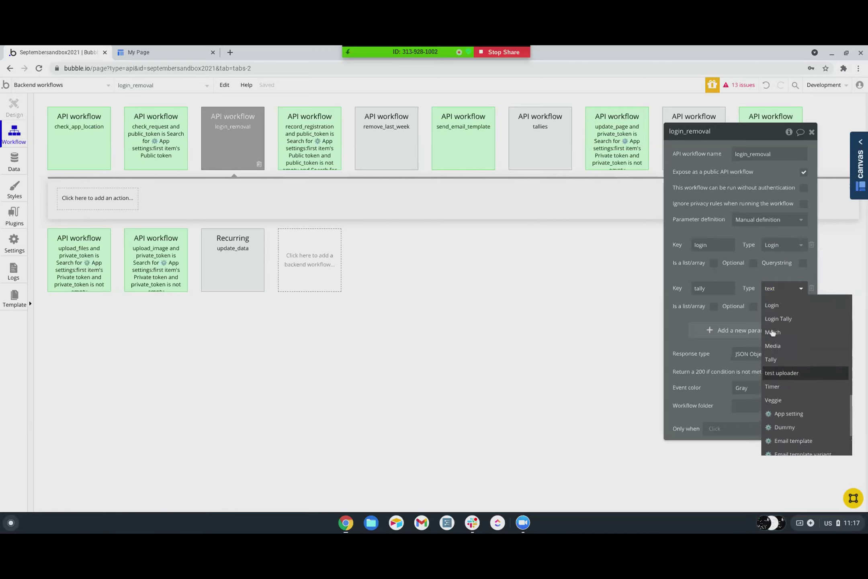
{"action": "left_click", "coordinate": [776, 319]}
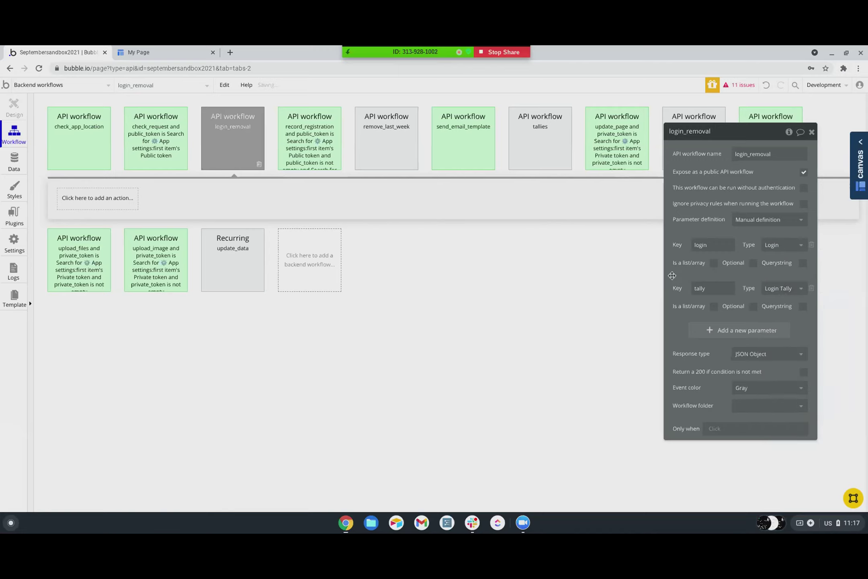
- Add a Make changes action on tally that removes login from its Last Week list
{"action": "left_click", "coordinate": [73, 202]}
{"action": "mouse_move", "coordinate": [83, 266]}
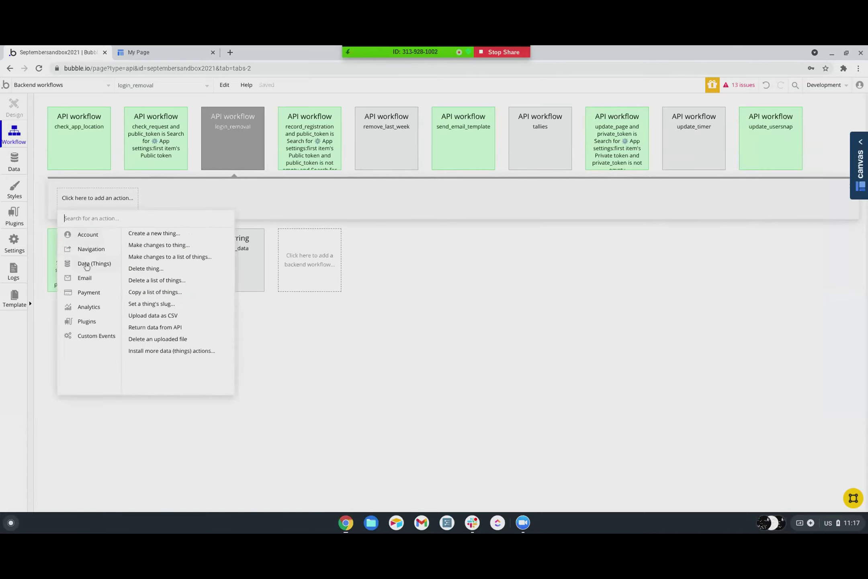
{"action": "left_click", "coordinate": [156, 246]}
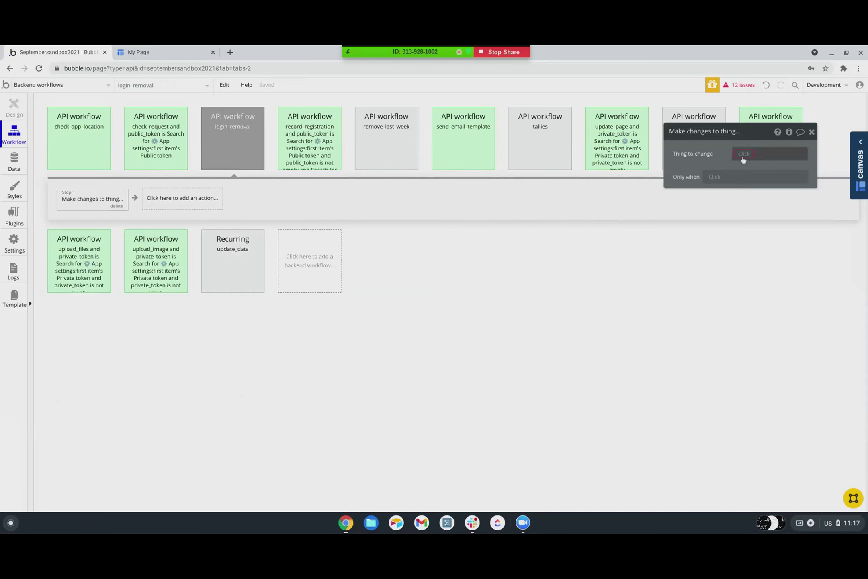
{"action": "left_click", "coordinate": [743, 160]}
{"action": "left_click", "coordinate": [738, 179]}
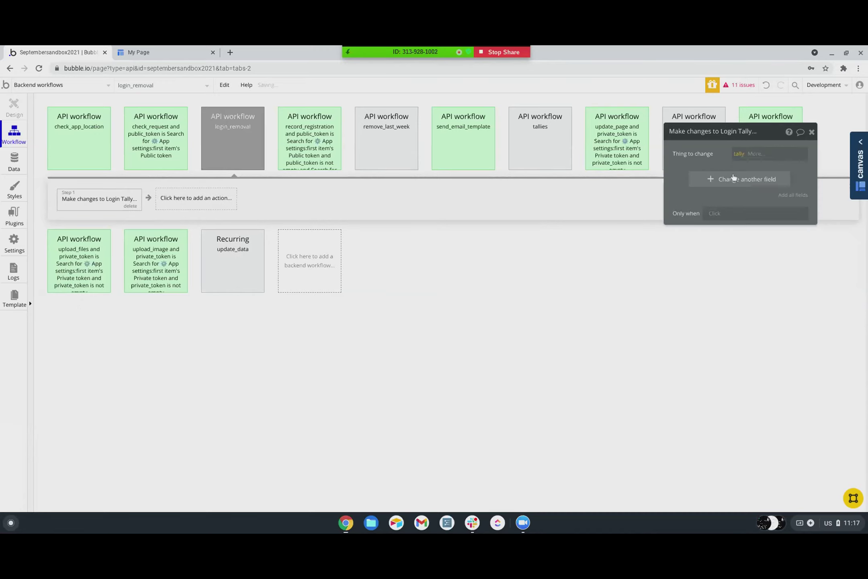
{"action": "left_click", "coordinate": [733, 178]}
{"action": "left_click", "coordinate": [680, 177]}
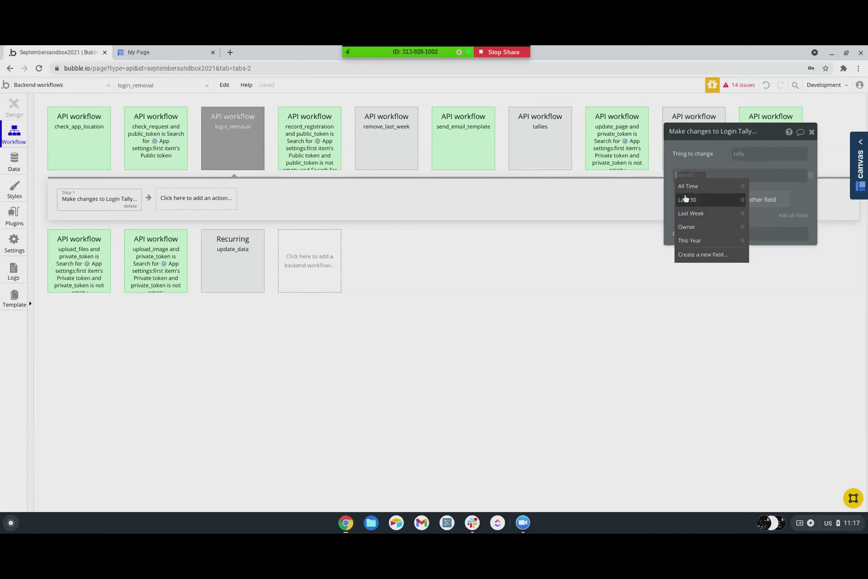
{"action": "left_click", "coordinate": [692, 214]}
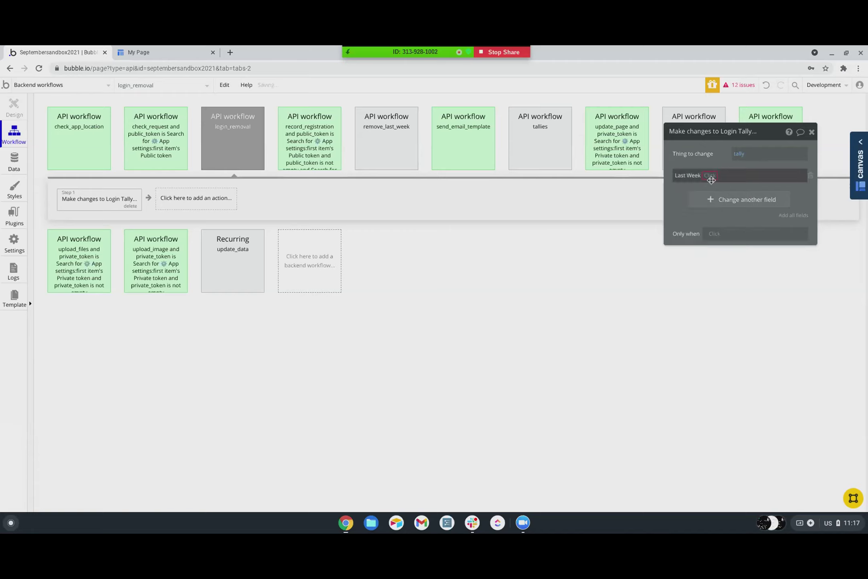
{"action": "left_click", "coordinate": [710, 175]}
{"action": "left_click", "coordinate": [713, 201]}
{"action": "left_click", "coordinate": [732, 177]}
{"action": "left_click", "coordinate": [747, 192]}
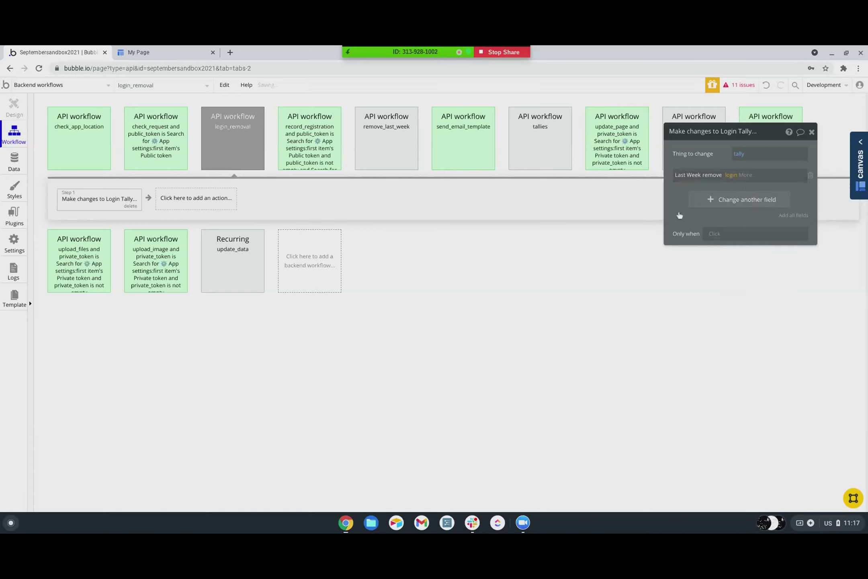
- Rename the workflow to login_remove_last_week
{"action": "left_click", "coordinate": [235, 150]}
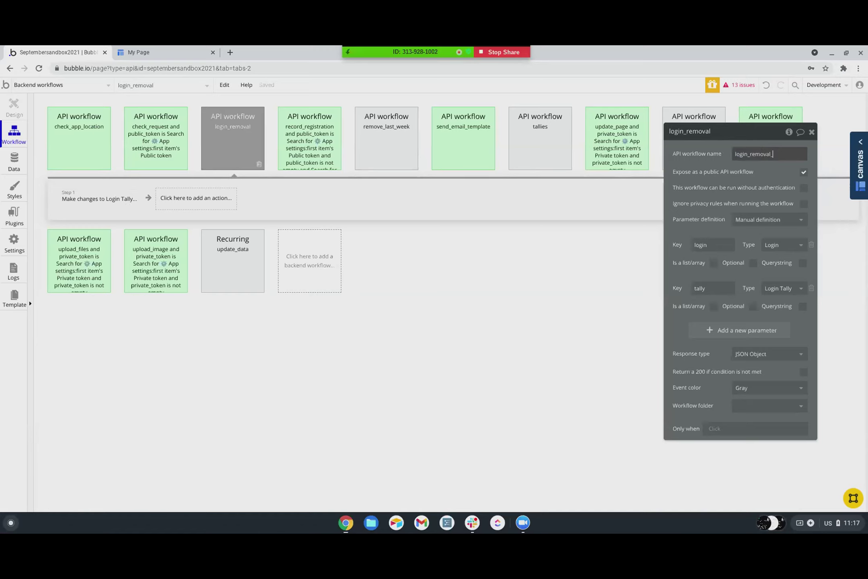
{"action": "key", "text": "BackSpace"}
{"action": "key", "text": "BackSpace"}
{"action": "type", "text": "e_last_week"}
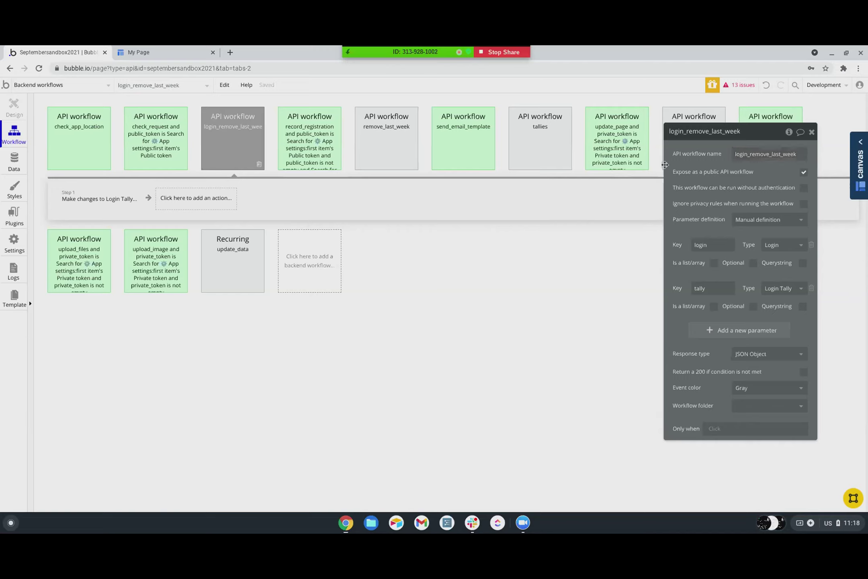
- Duplicate the login_remove_last_week workflow and rename the copy login_remove_last_30
{"action": "right_click", "coordinate": [241, 151]}
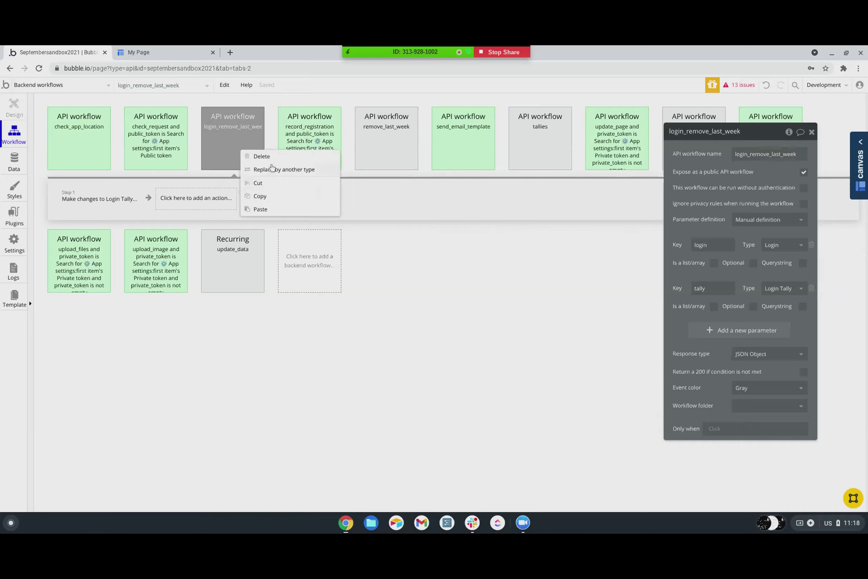
{"action": "left_click", "coordinate": [259, 202]}
{"action": "right_click", "coordinate": [238, 141]}
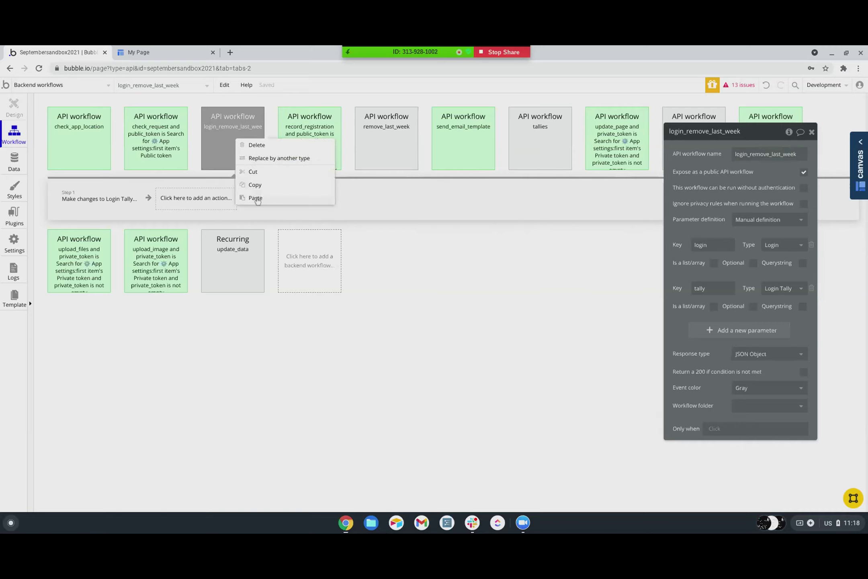
{"action": "left_click", "coordinate": [256, 198]}
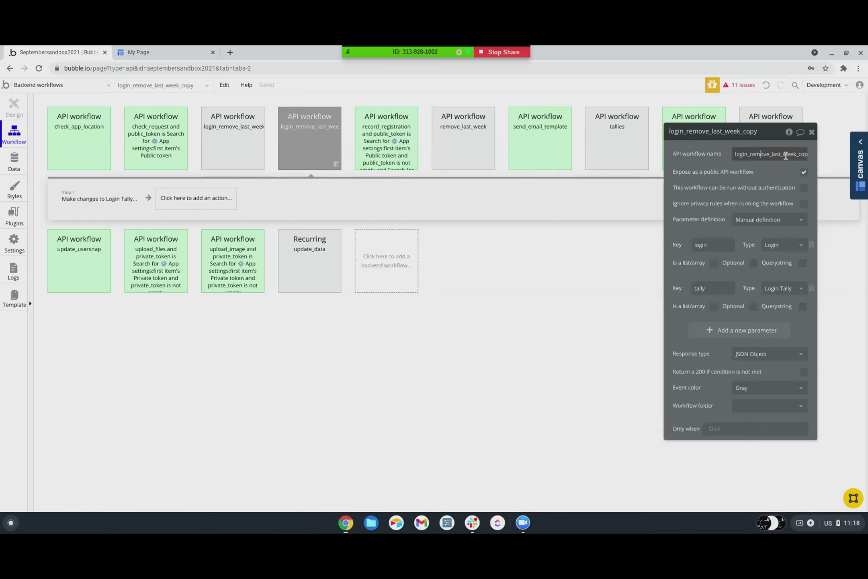
{"action": "left_click_drag", "start_coordinate": [784, 156], "coordinate": [823, 156]}
{"action": "type", "text": "30"}
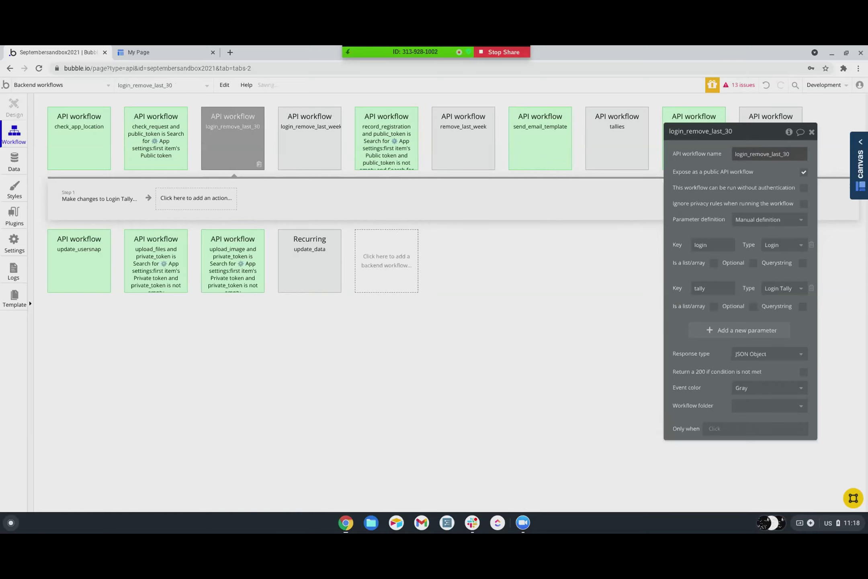
- Replace the Last Week change with removing login from the tally's Last 30 list
{"action": "left_click", "coordinate": [87, 197]}
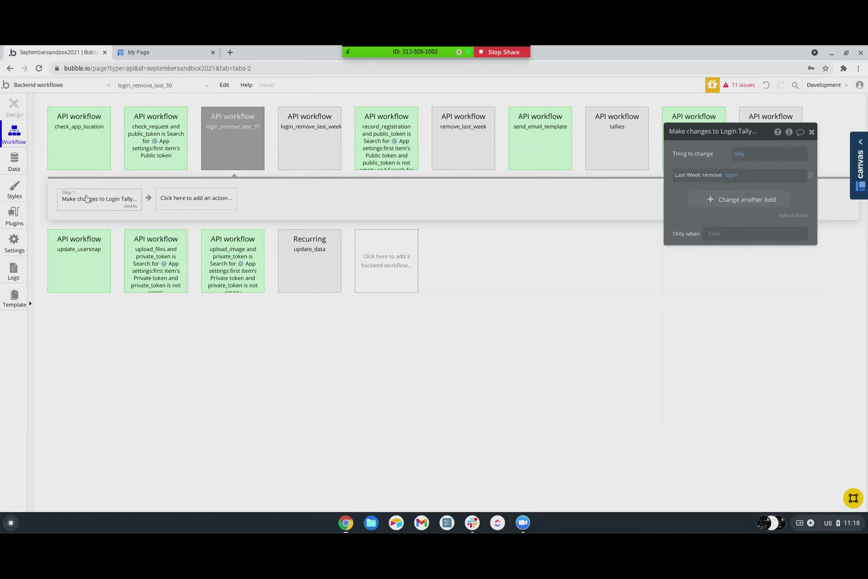
{"action": "left_click", "coordinate": [811, 176]}
{"action": "left_click", "coordinate": [723, 180]}
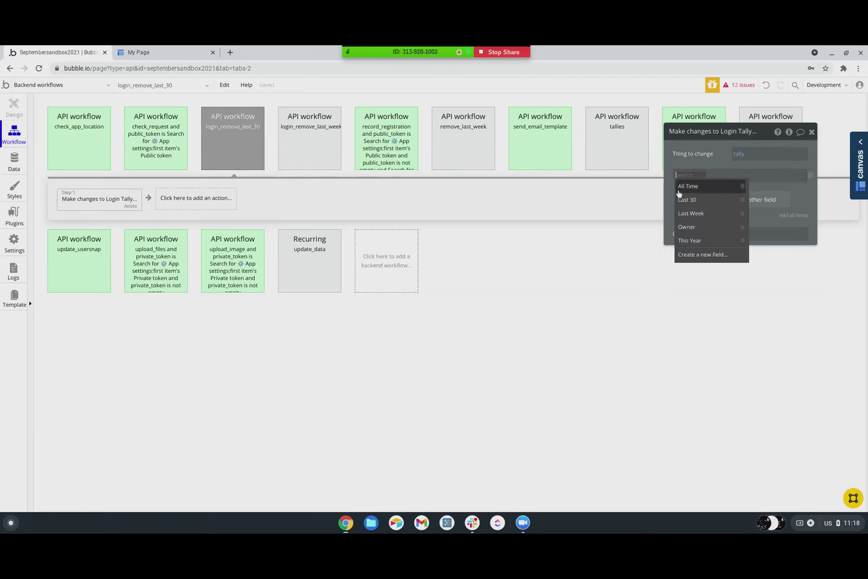
{"action": "left_click", "coordinate": [683, 198]}
{"action": "left_click", "coordinate": [704, 176]}
{"action": "left_click", "coordinate": [703, 199]}
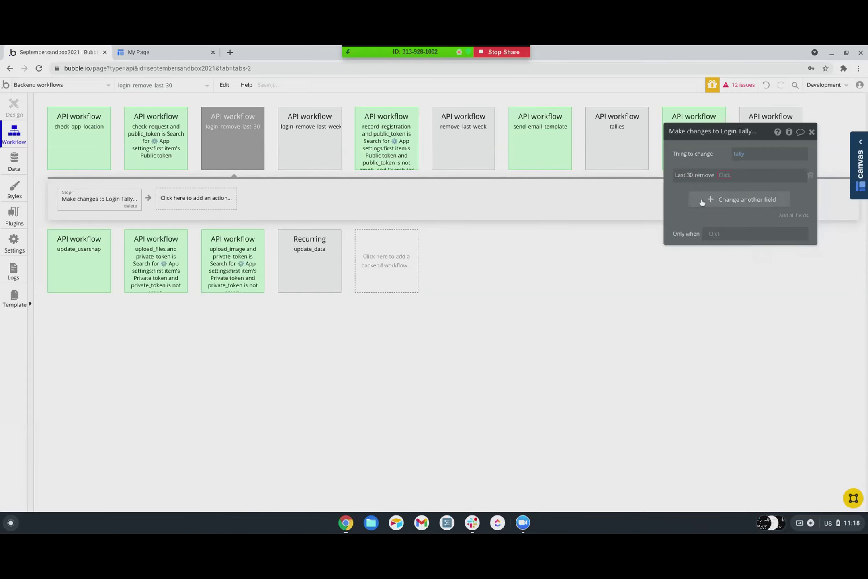
{"action": "left_click", "coordinate": [735, 189]}
{"action": "left_click", "coordinate": [29, 85]}
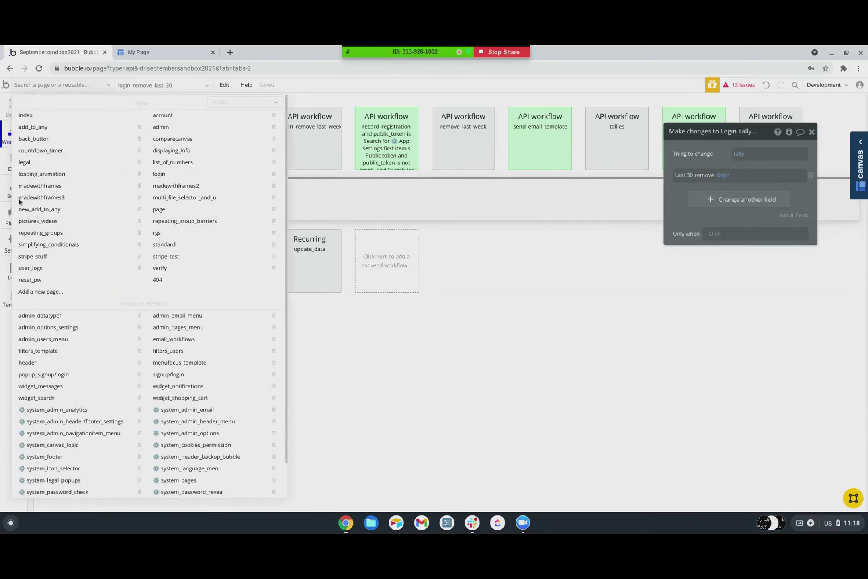
- Add a Schedule API Workflow action for login_remove_last_week to user_logs' page-load workflow
{"action": "scroll", "coordinate": [104, 367], "scroll_direction": "down", "scroll_amount": 1}
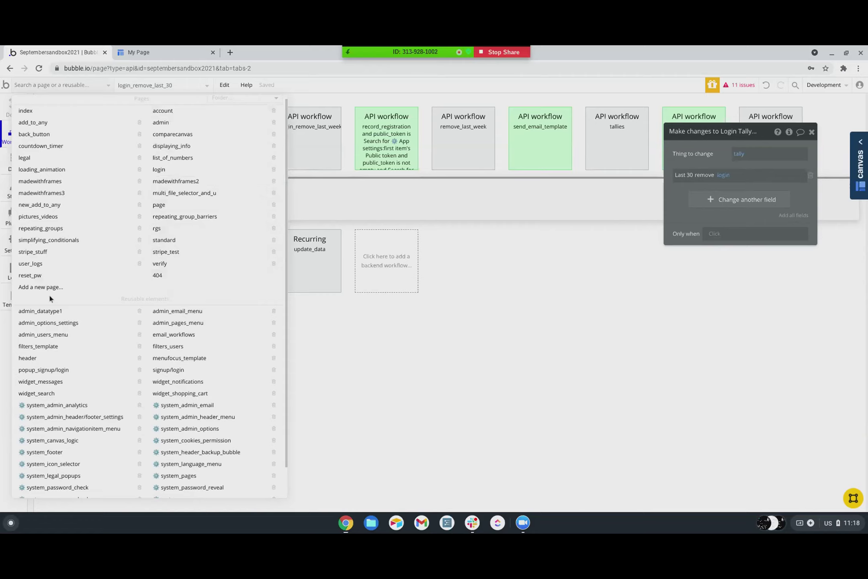
{"action": "left_click", "coordinate": [28, 263]}
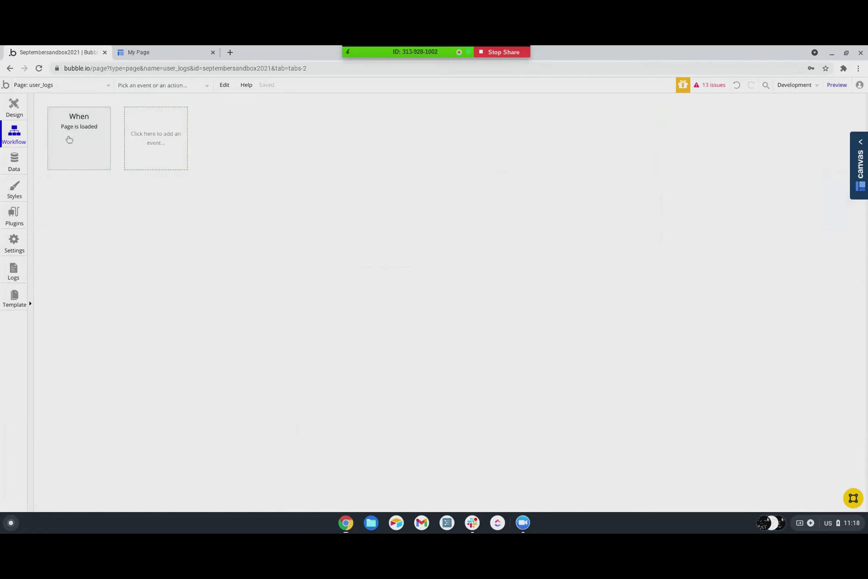
{"action": "left_click", "coordinate": [69, 140]}
{"action": "left_click", "coordinate": [263, 206]}
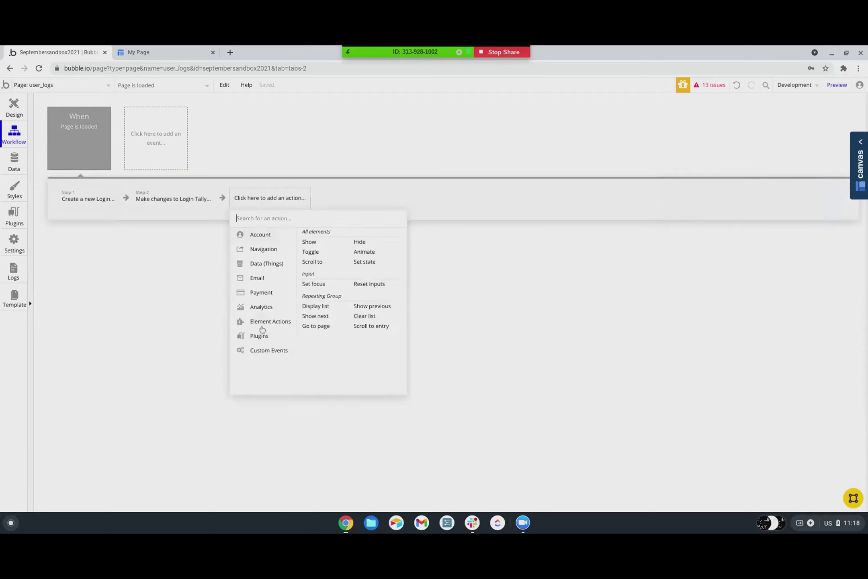
{"action": "mouse_move", "coordinate": [262, 353]}
{"action": "left_click", "coordinate": [359, 291]}
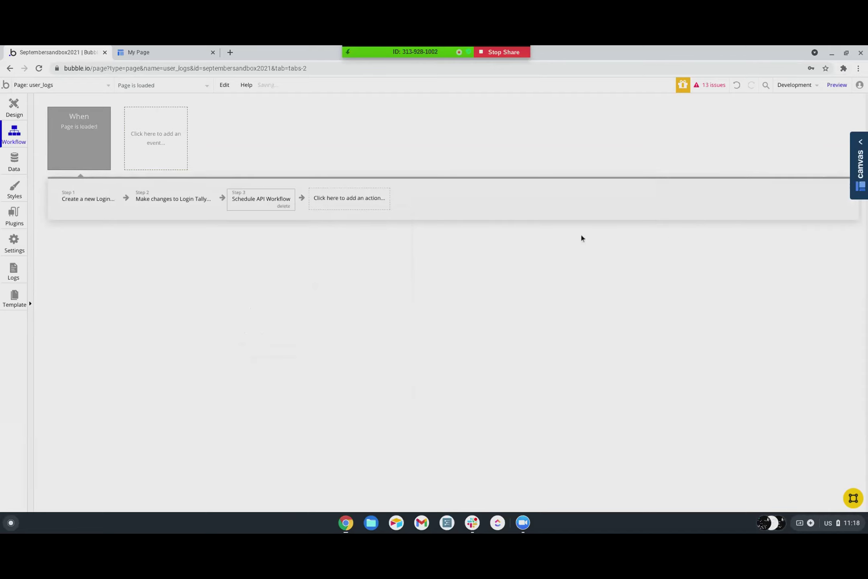
{"action": "left_click", "coordinate": [755, 155]}
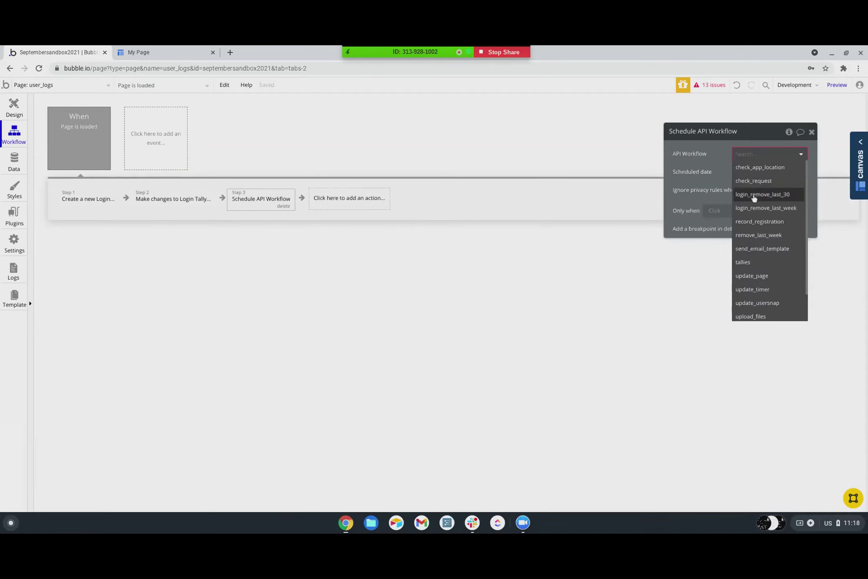
{"action": "left_click", "coordinate": [755, 209]}
- Set the scheduled date to Current date/time +(days) 7
{"action": "left_click", "coordinate": [742, 181]}
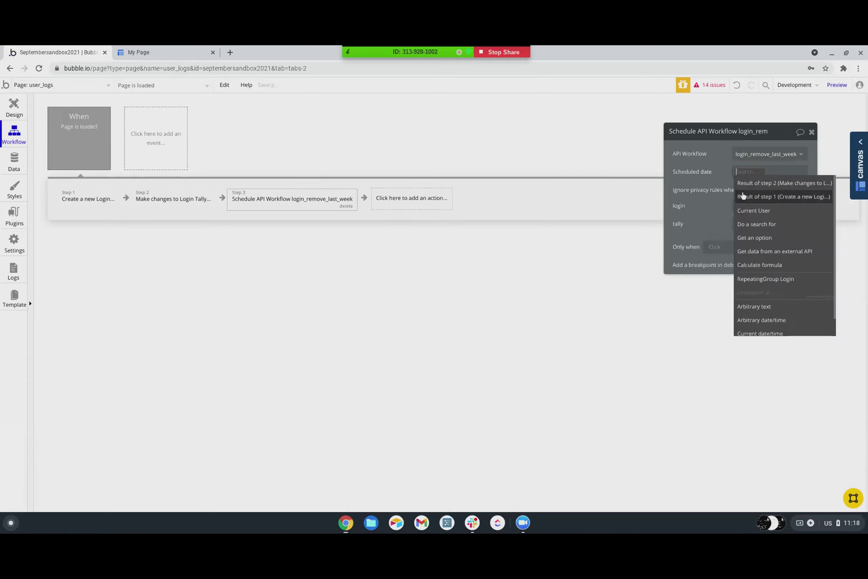
{"action": "left_click", "coordinate": [754, 318]}
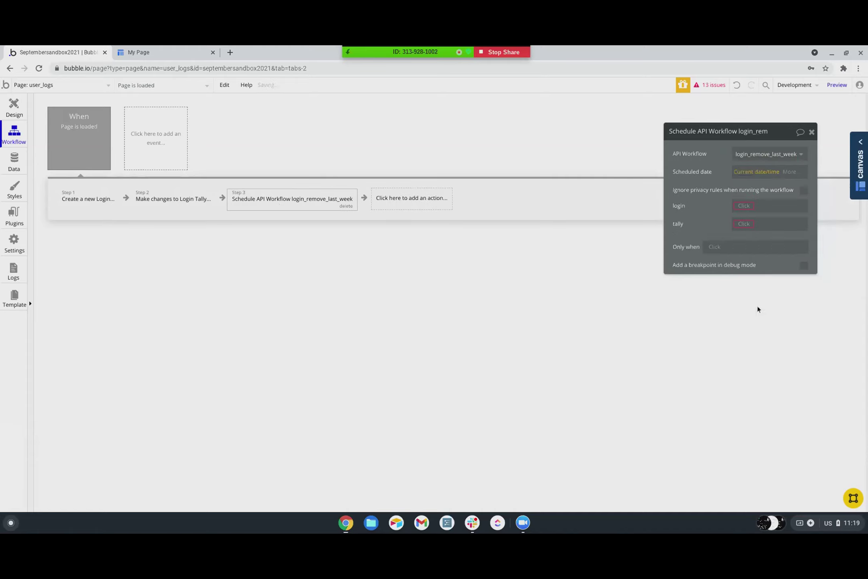
{"action": "left_click", "coordinate": [782, 173]}
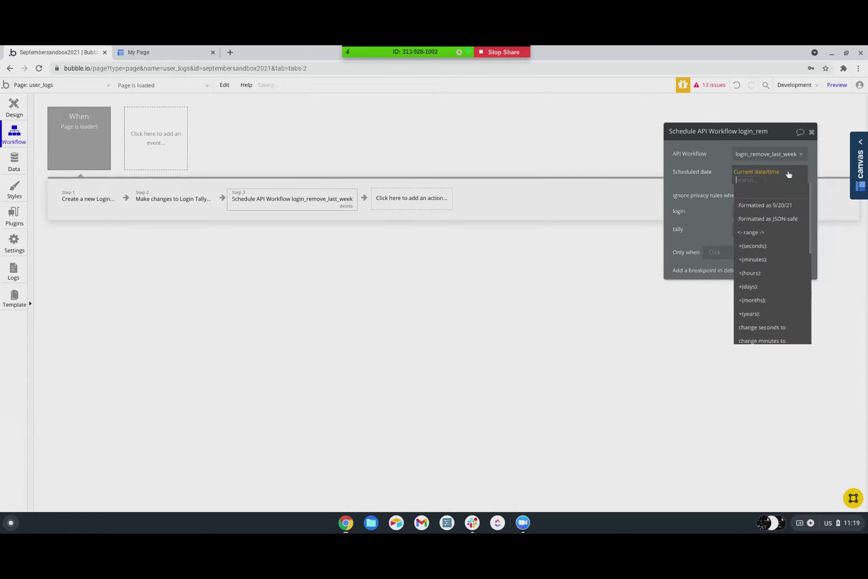
{"action": "left_click", "coordinate": [748, 277]}
{"action": "type", "text": "7"}
{"action": "left_click", "coordinate": [708, 189]}
- Pass Result of step 1 as login and Result of step 2 as tally
{"action": "left_click", "coordinate": [739, 207]}
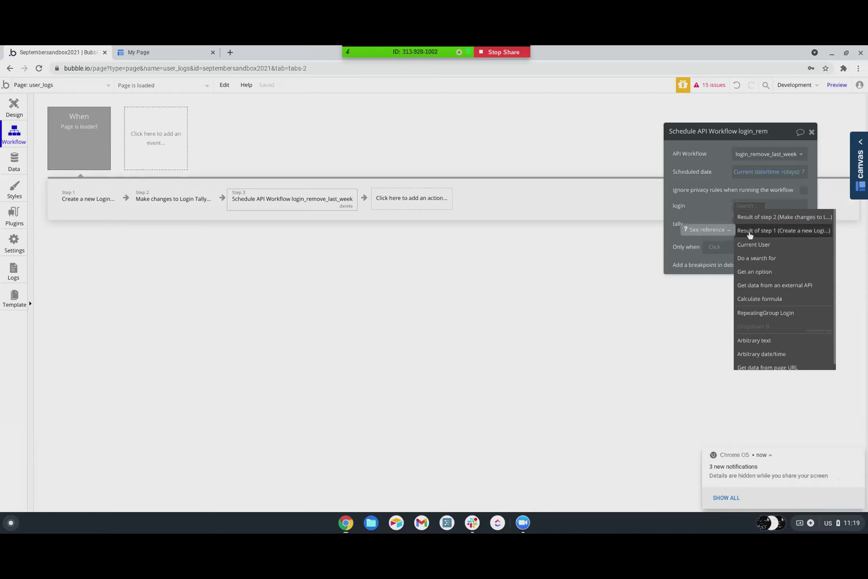
{"action": "left_click", "coordinate": [750, 232]}
{"action": "left_click", "coordinate": [750, 230]}
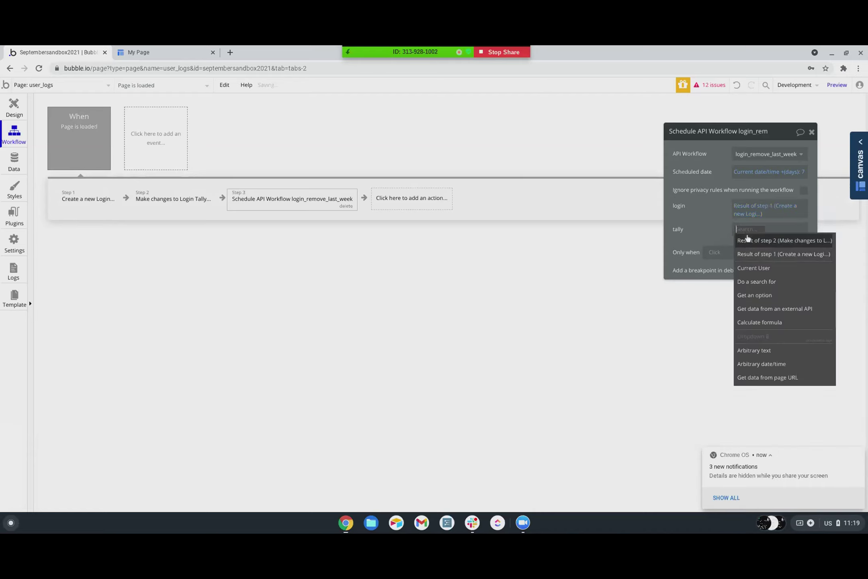
{"action": "left_click", "coordinate": [750, 241]}
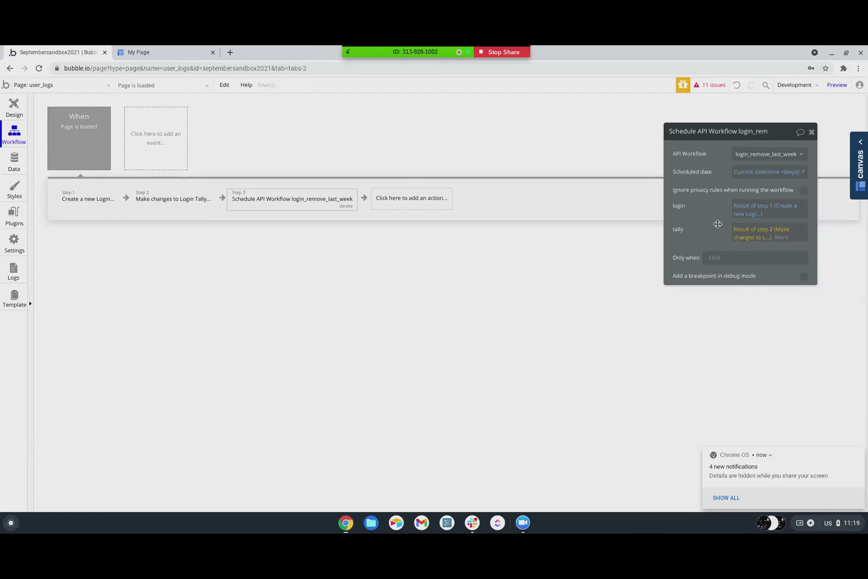
- Duplicate the step-3 scheduling action as step 4 and point it at login_remove_last_30
{"action": "right_click", "coordinate": [296, 198]}
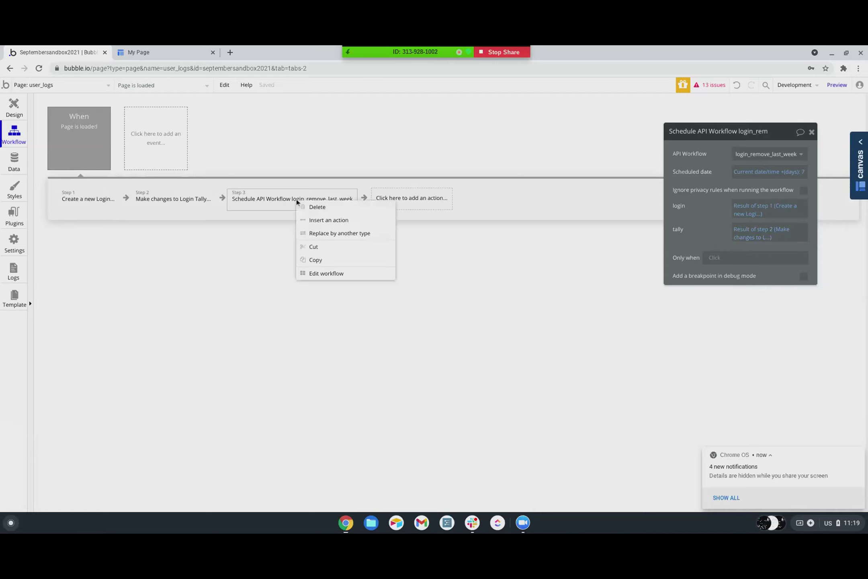
{"action": "left_click", "coordinate": [314, 261]}
{"action": "right_click", "coordinate": [403, 195]}
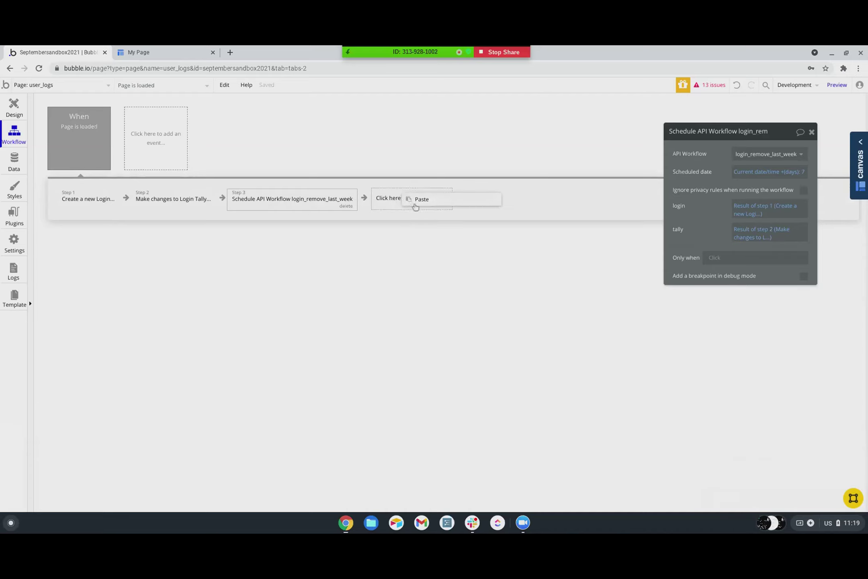
{"action": "left_click", "coordinate": [417, 202]}
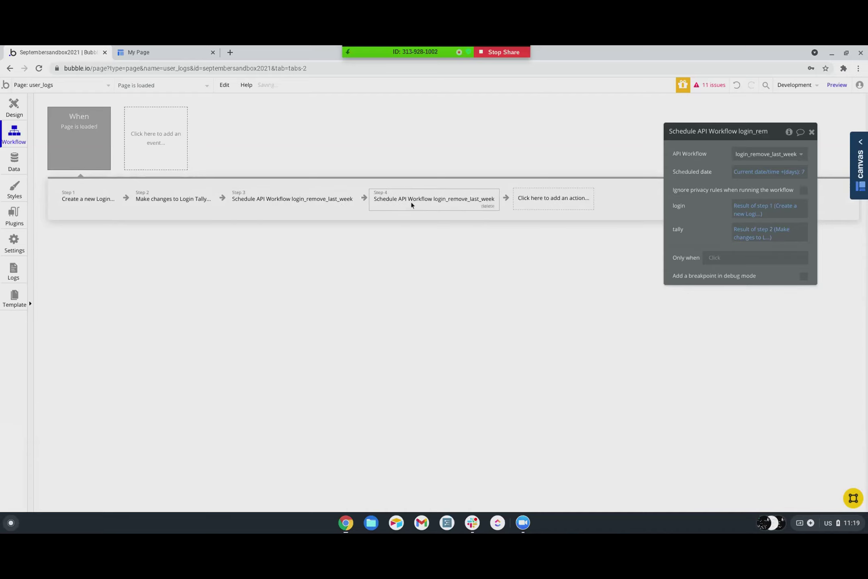
{"action": "left_click", "coordinate": [764, 157]}
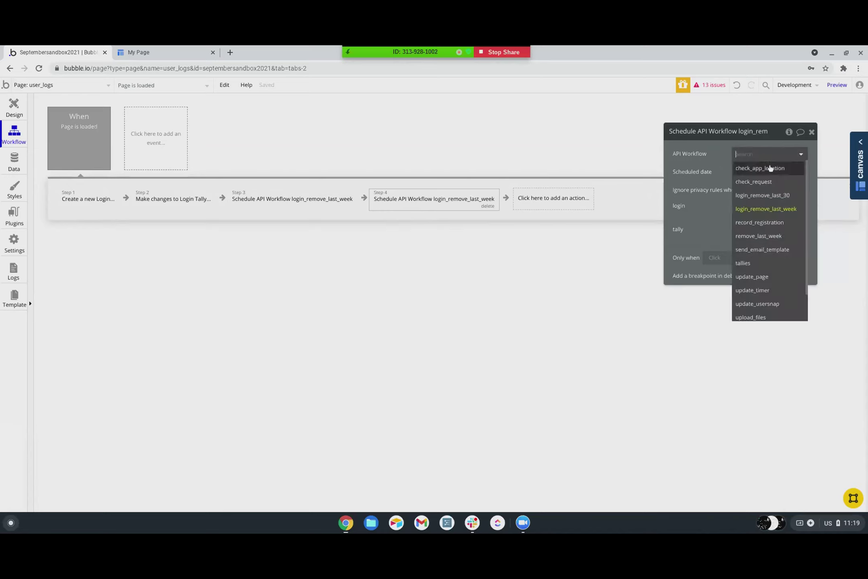
{"action": "left_click", "coordinate": [773, 197]}
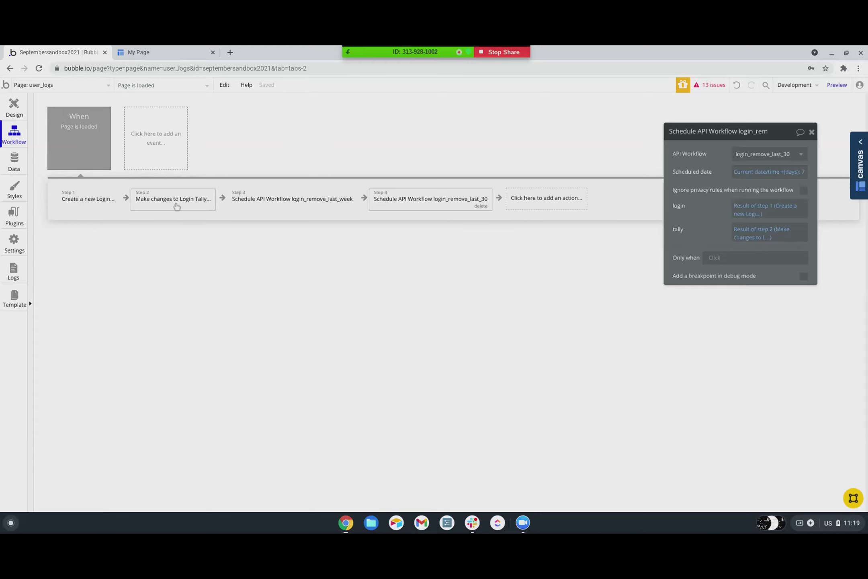
{"action": "left_click", "coordinate": [14, 161]}
- Browse App data from All Users to the All Login Tallies records
{"action": "left_click", "coordinate": [171, 118]}
{"action": "scroll", "coordinate": [92, 402], "scroll_direction": "down", "scroll_amount": 1}
{"action": "scroll", "coordinate": [93, 291], "scroll_direction": "up", "scroll_amount": 1}
{"action": "left_click", "coordinate": [75, 301]}
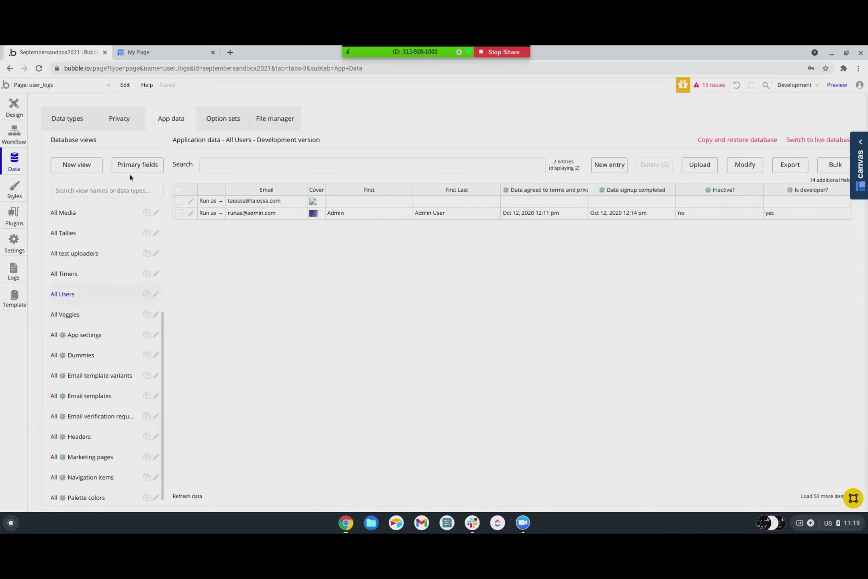
{"action": "scroll", "coordinate": [117, 258], "scroll_direction": "up", "scroll_amount": 4}
{"action": "scroll", "coordinate": [92, 281], "scroll_direction": "down", "scroll_amount": 1}
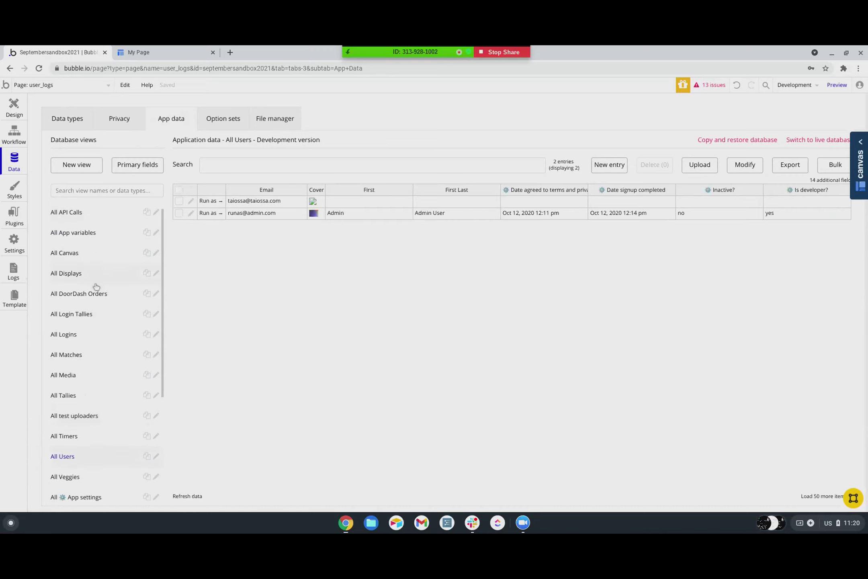
{"action": "left_click", "coordinate": [89, 273]}
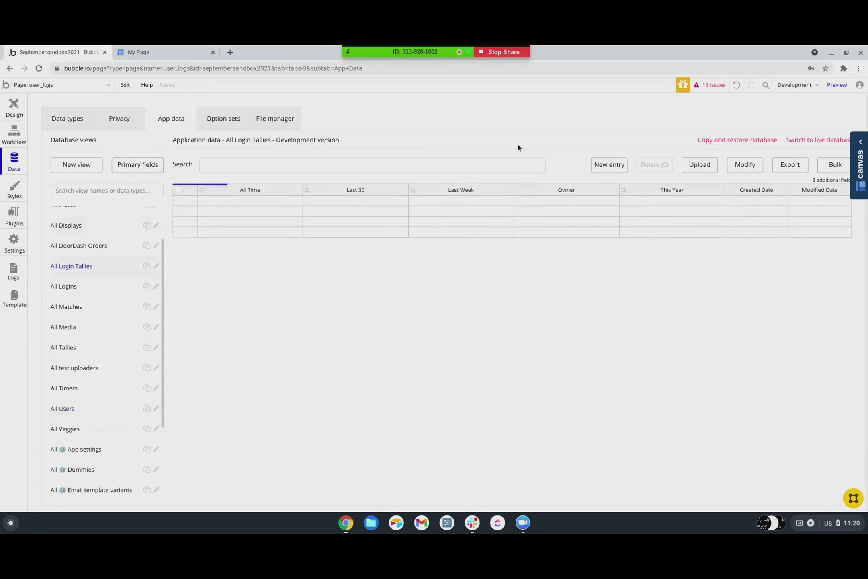
- Create a new Login Tally entry with the test user as Owner
{"action": "left_click", "coordinate": [609, 164]}
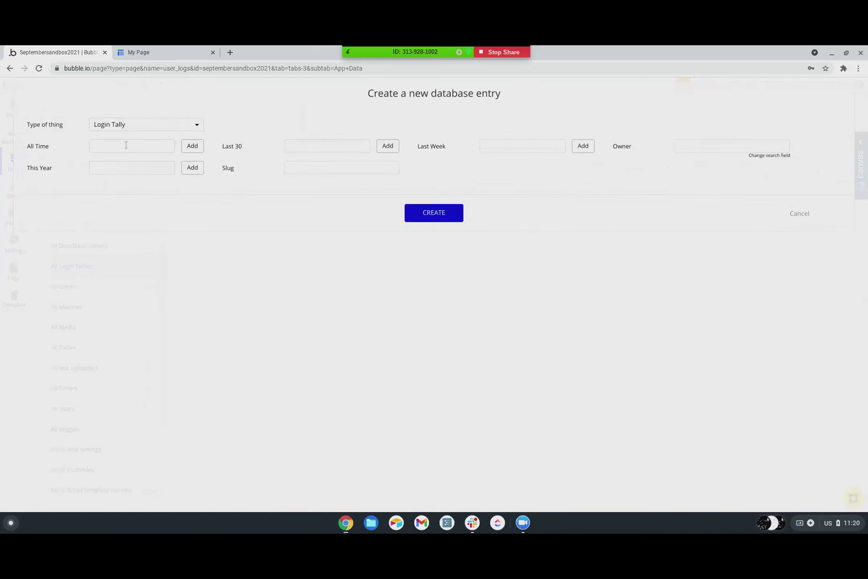
{"action": "left_click", "coordinate": [710, 145]}
{"action": "type", "text": "taios"}
{"action": "left_click", "coordinate": [720, 164]}
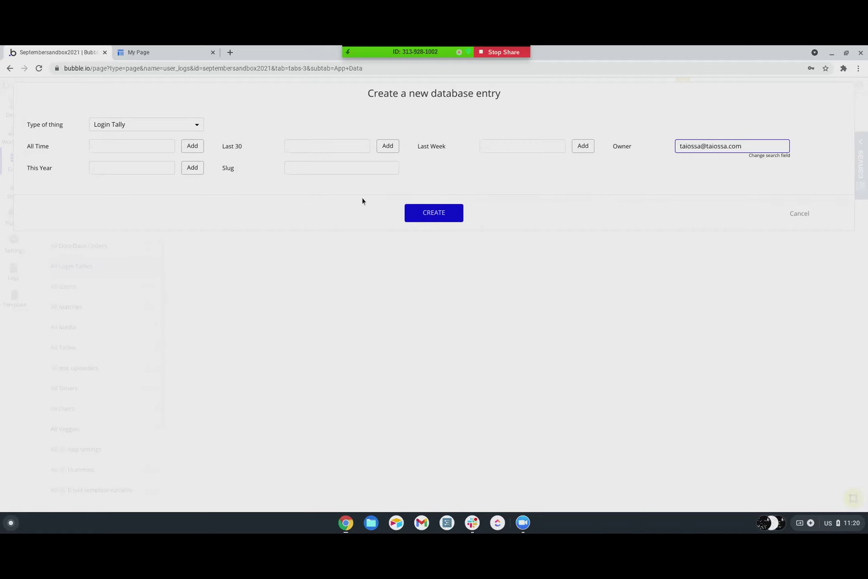
{"action": "left_click", "coordinate": [430, 213]}
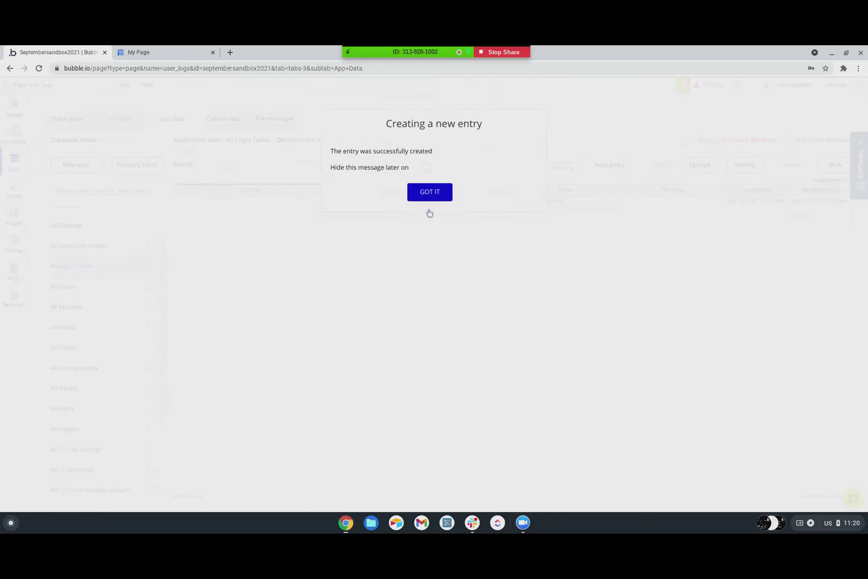
{"action": "left_click", "coordinate": [440, 198]}
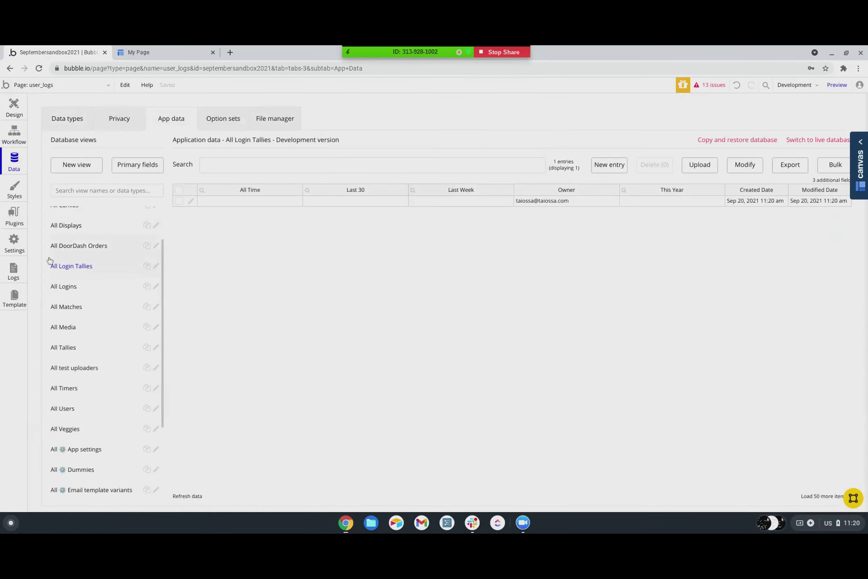
{"action": "left_click", "coordinate": [69, 120]}
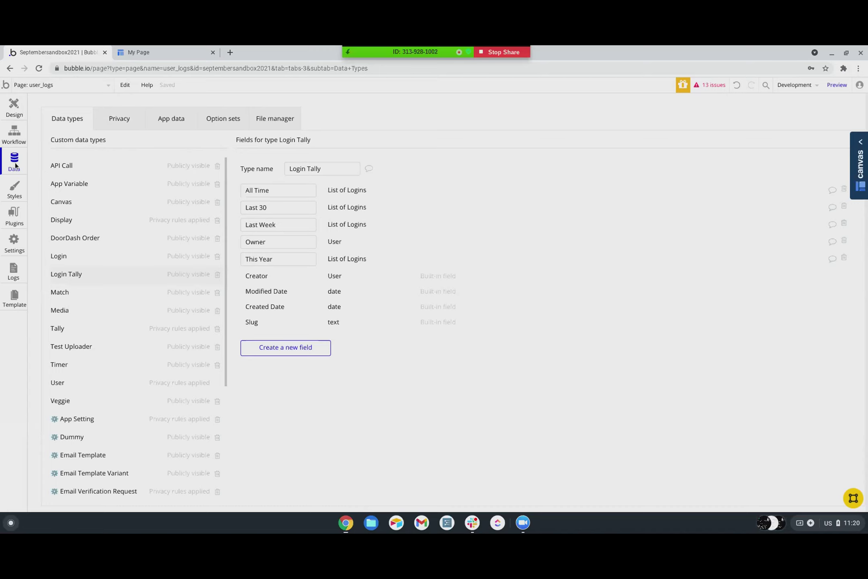
- Run the app as the test user from the All Users records
{"action": "left_click", "coordinate": [168, 128]}
{"action": "scroll", "coordinate": [119, 279], "scroll_direction": "down", "scroll_amount": 3}
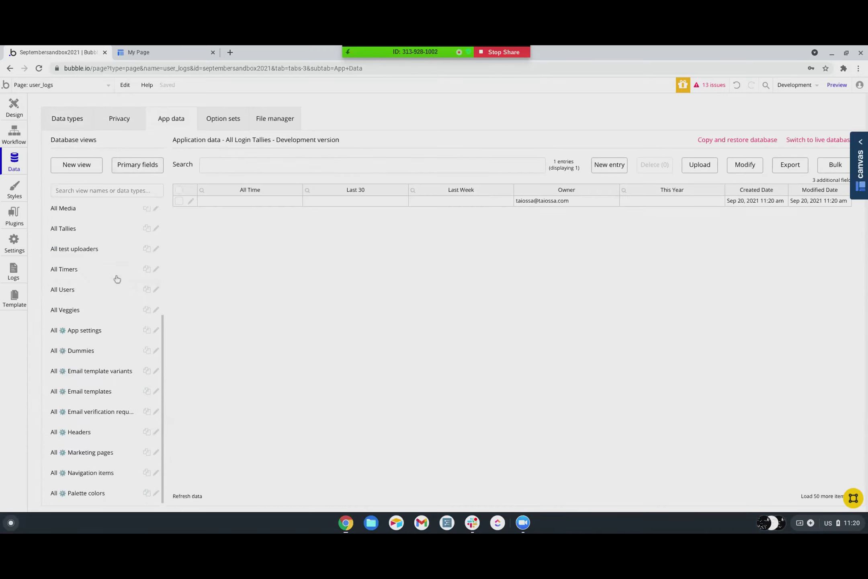
{"action": "left_click", "coordinate": [63, 291]}
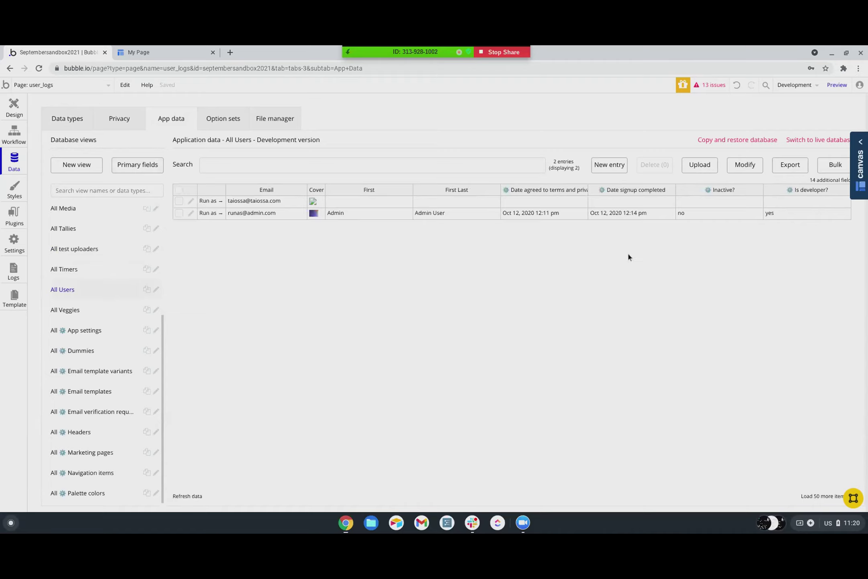
{"action": "left_click", "coordinate": [209, 201]}
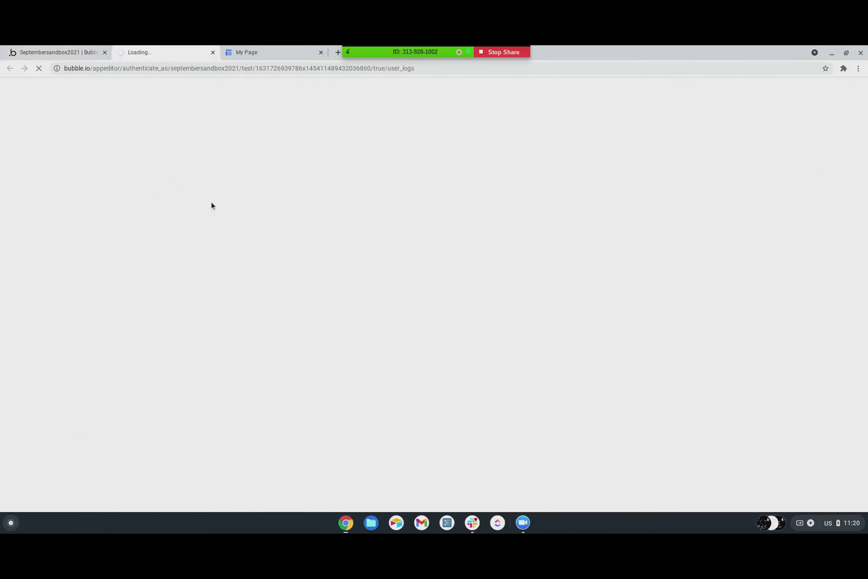
- Look through the All Tallies records back in the editor's App data
{"action": "left_click", "coordinate": [44, 55]}
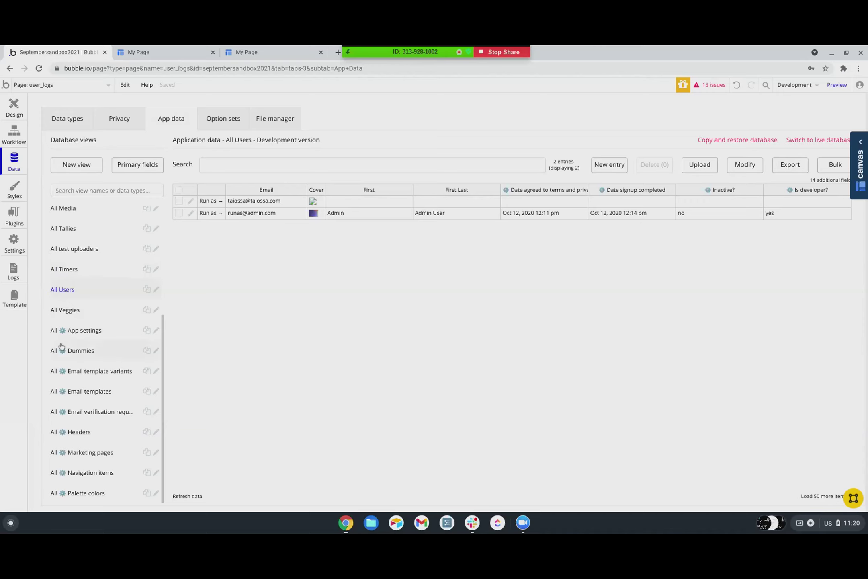
{"action": "scroll", "coordinate": [74, 301], "scroll_direction": "up", "scroll_amount": 3}
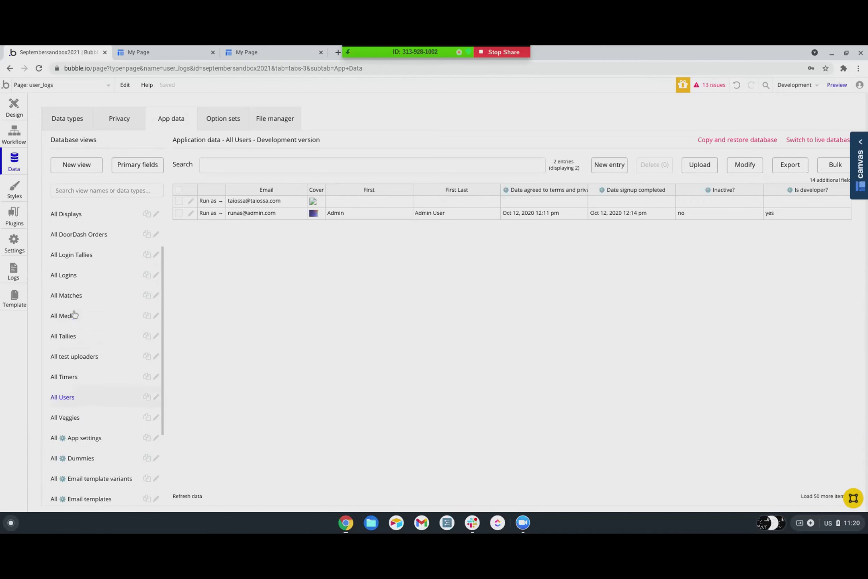
{"action": "left_click", "coordinate": [64, 336]}
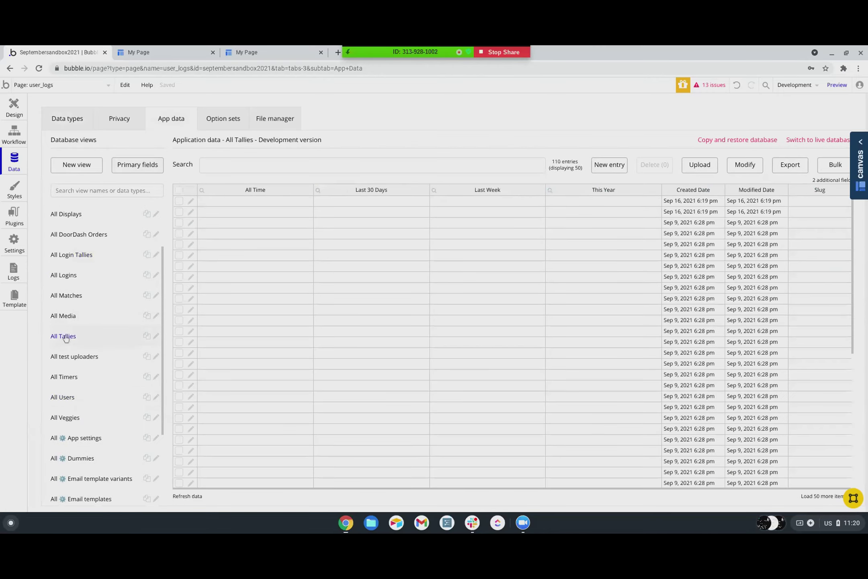
{"action": "scroll", "coordinate": [381, 344], "scroll_direction": "down", "scroll_amount": 5}
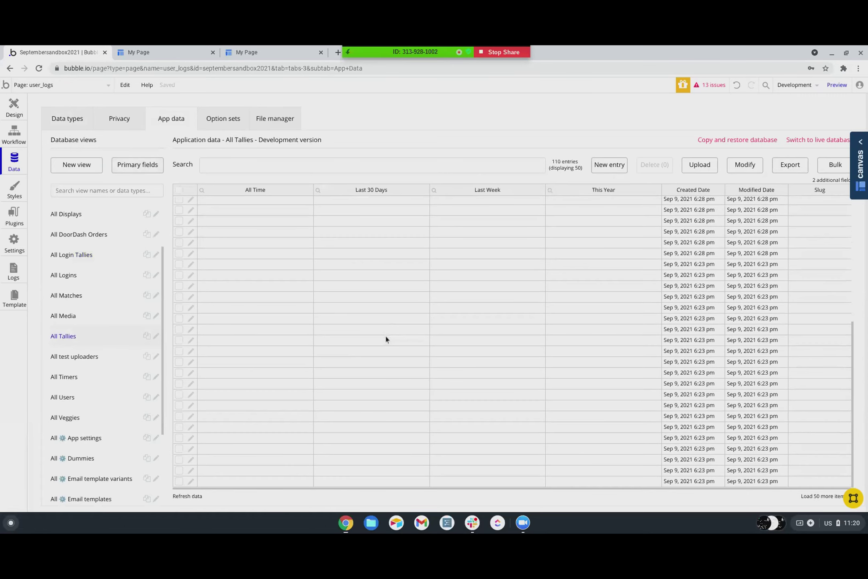
{"action": "scroll", "coordinate": [385, 339], "scroll_direction": "up", "scroll_amount": 5}
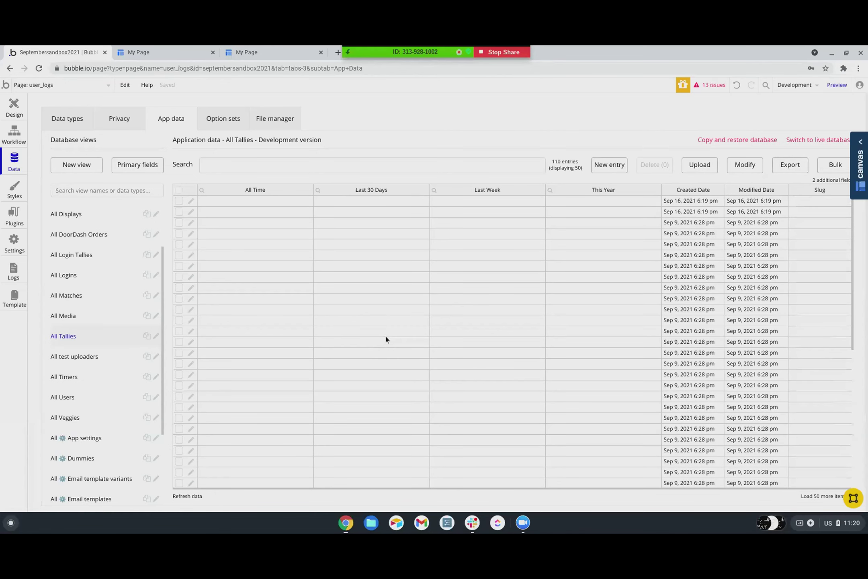
{"action": "scroll", "coordinate": [386, 340], "scroll_direction": "down", "scroll_amount": 5}
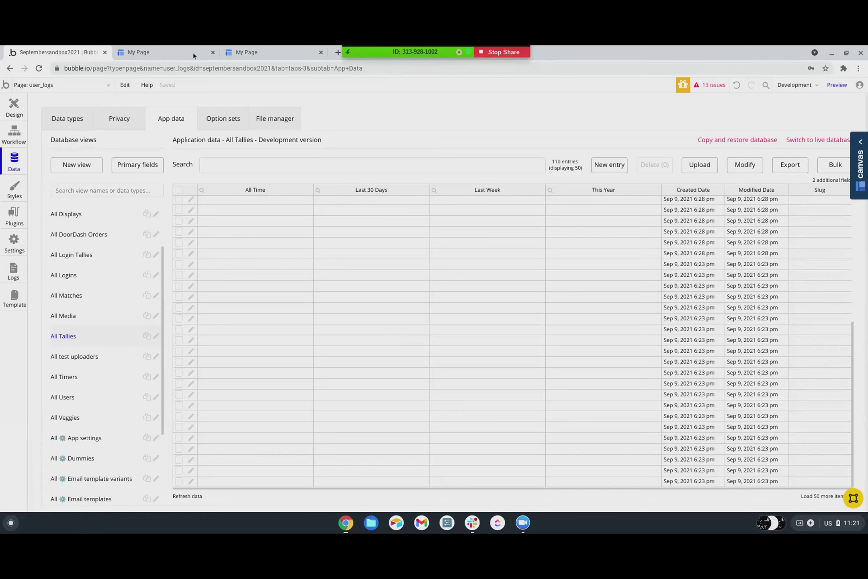
- Close both My Page previews and cancel all pending workflows in the Scheduler log
{"action": "left_click", "coordinate": [213, 52]}
{"action": "left_click", "coordinate": [213, 52]}
{"action": "left_click", "coordinate": [14, 273]}
{"action": "left_click", "coordinate": [181, 119]}
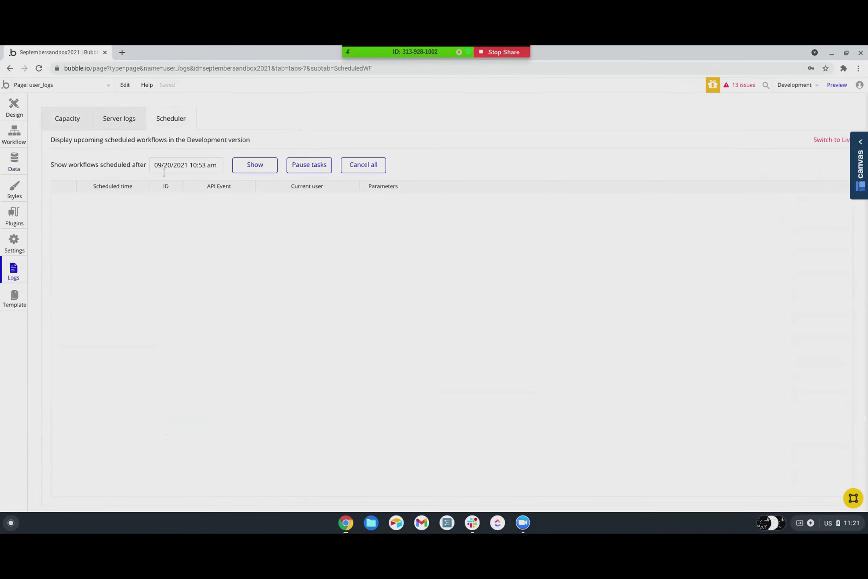
{"action": "left_click", "coordinate": [361, 166]}
{"action": "left_click", "coordinate": [429, 223]}
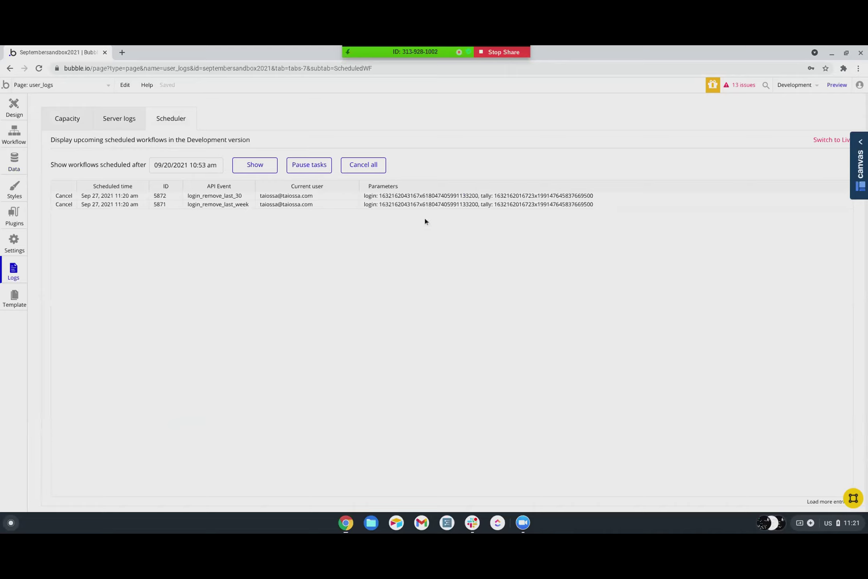
{"action": "left_click", "coordinate": [13, 109]}
- Glance at the page list and Edit menu, then reload the Scheduler's upcoming workflows
{"action": "left_click", "coordinate": [30, 85]}
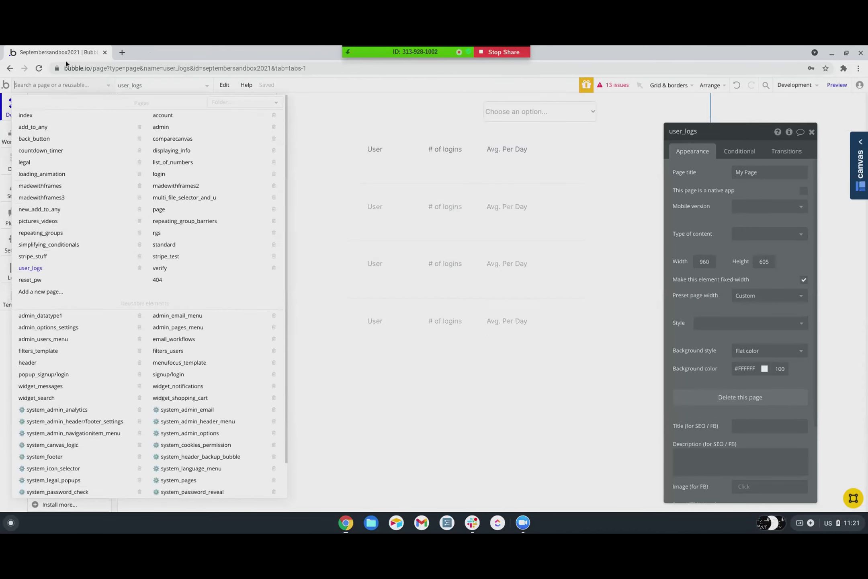
{"action": "left_click", "coordinate": [225, 84]}
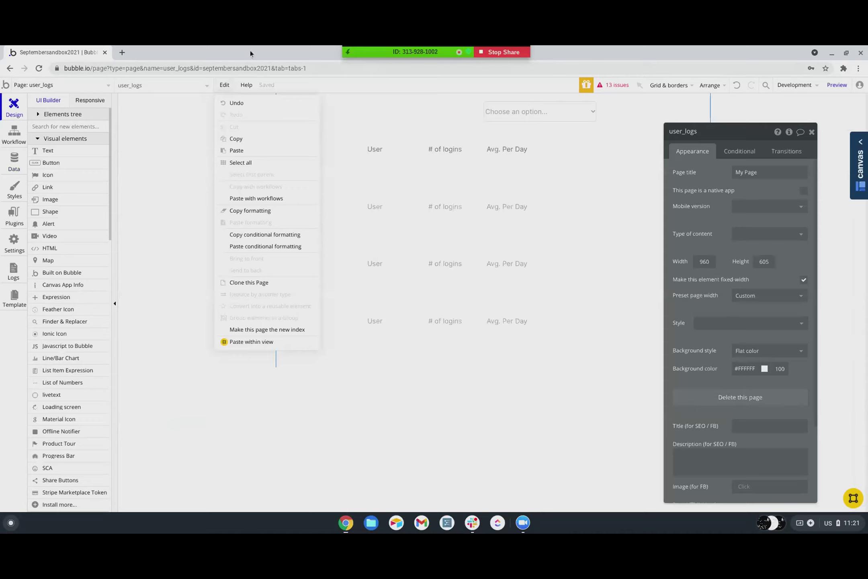
{"action": "left_click", "coordinate": [141, 155]}
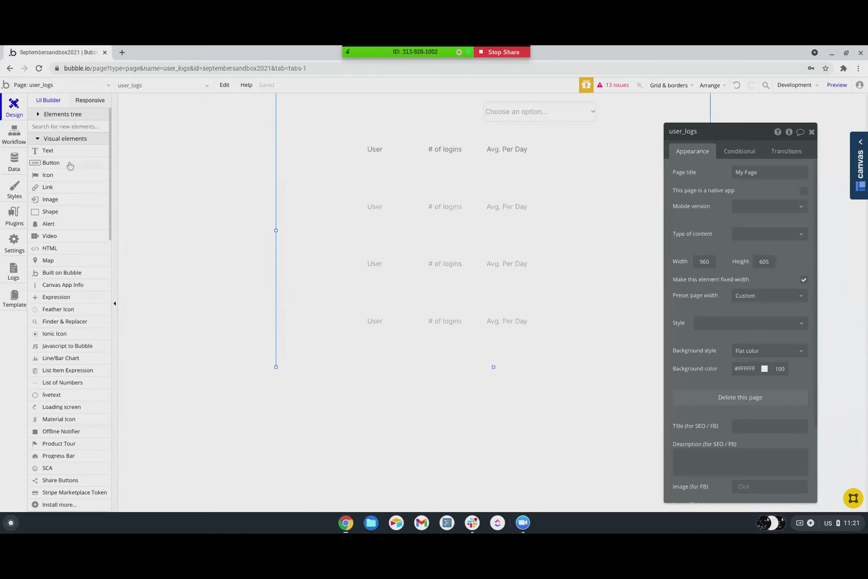
{"action": "left_click", "coordinate": [13, 270]}
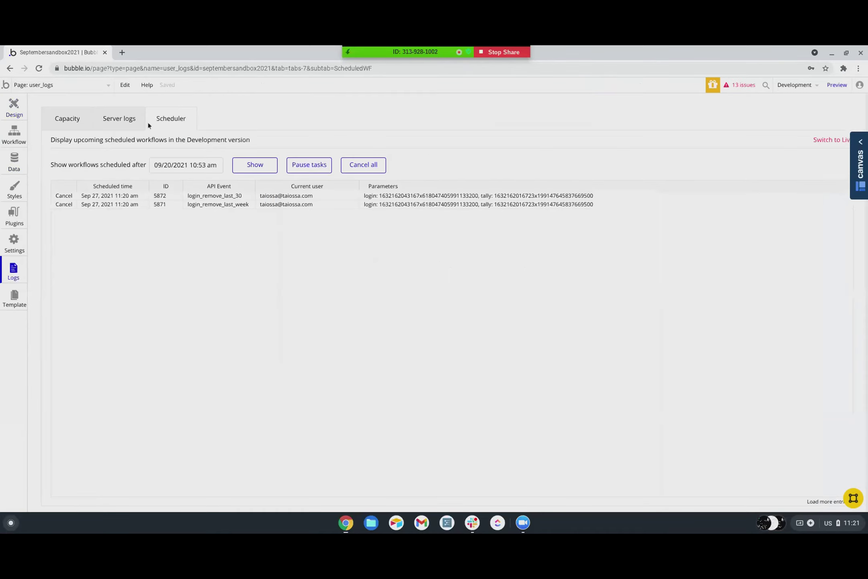
{"action": "left_click", "coordinate": [266, 165]}
- Change step 4's scheduled date from Current date/time +7 days to +30 days
{"action": "left_click", "coordinate": [14, 135]}
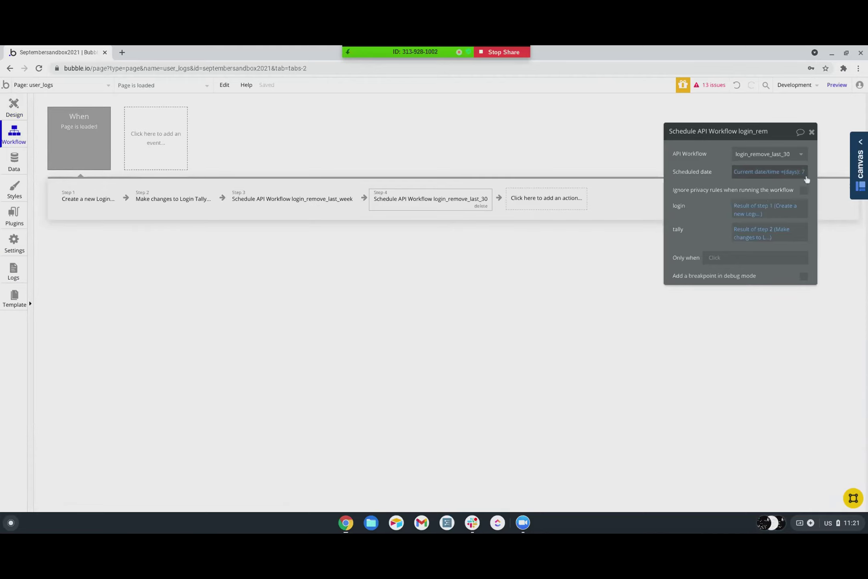
{"action": "left_click", "coordinate": [804, 173]}
{"action": "key", "text": "BackSpace"}
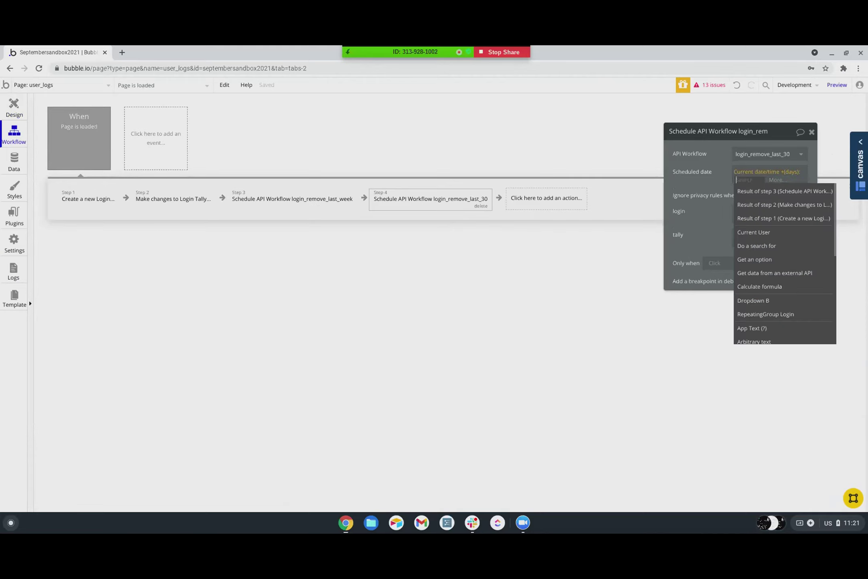
{"action": "type", "text": "30"}
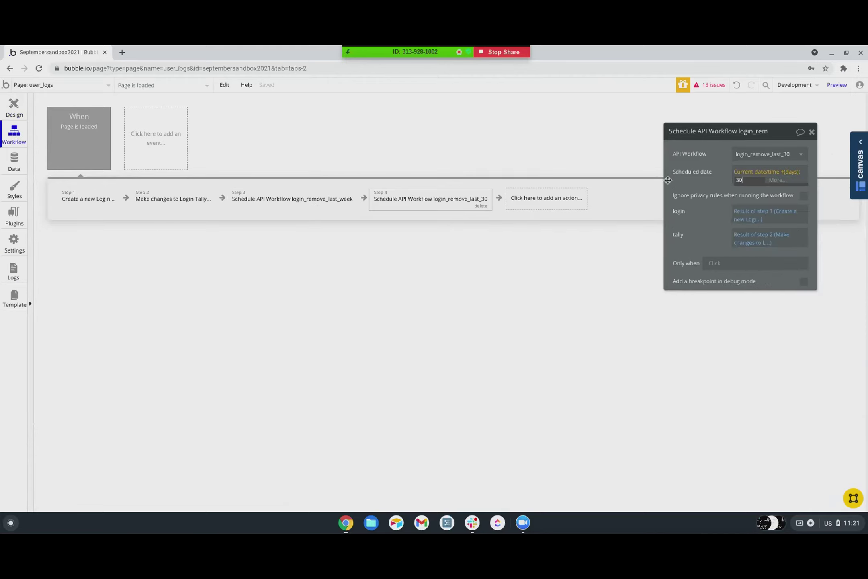
{"action": "left_click", "coordinate": [710, 181]}
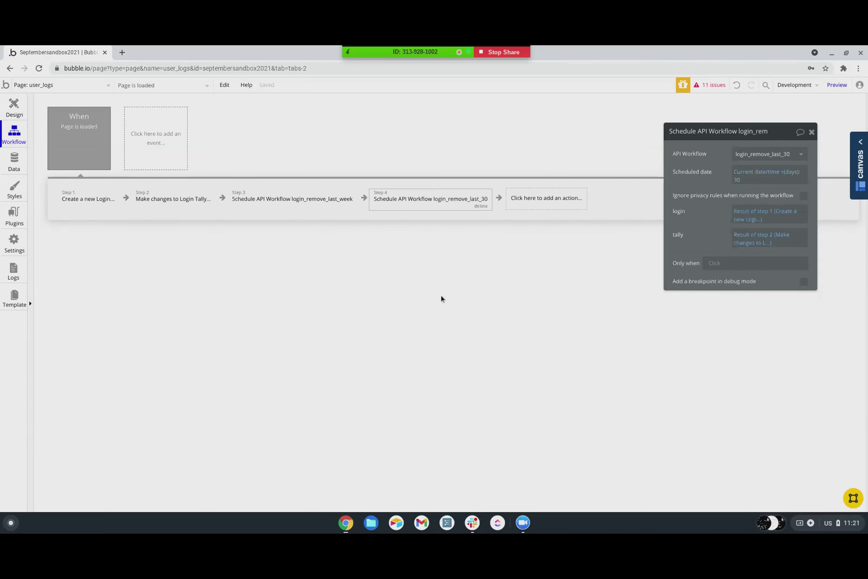
{"action": "left_click", "coordinate": [21, 158]}
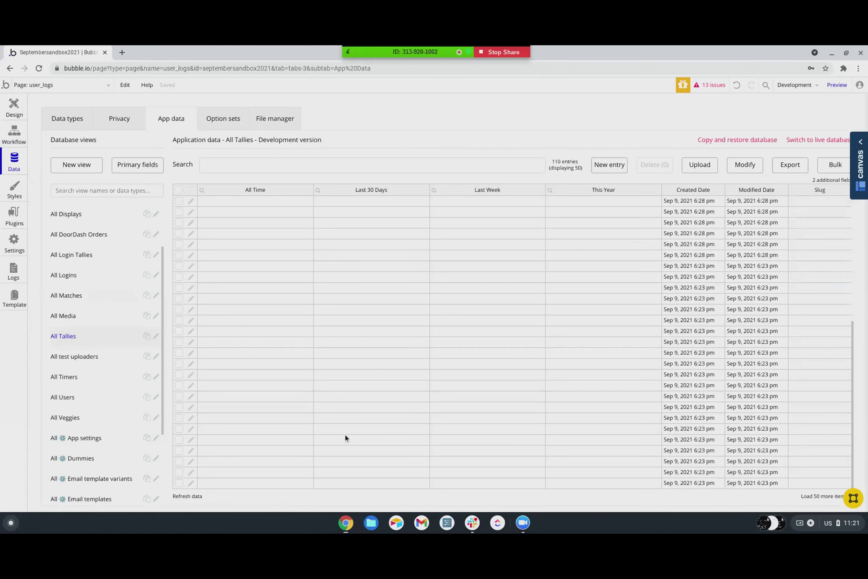
- Refresh the All Tallies table and return to the user_logs page-load workflow
{"action": "left_click", "coordinate": [187, 498]}
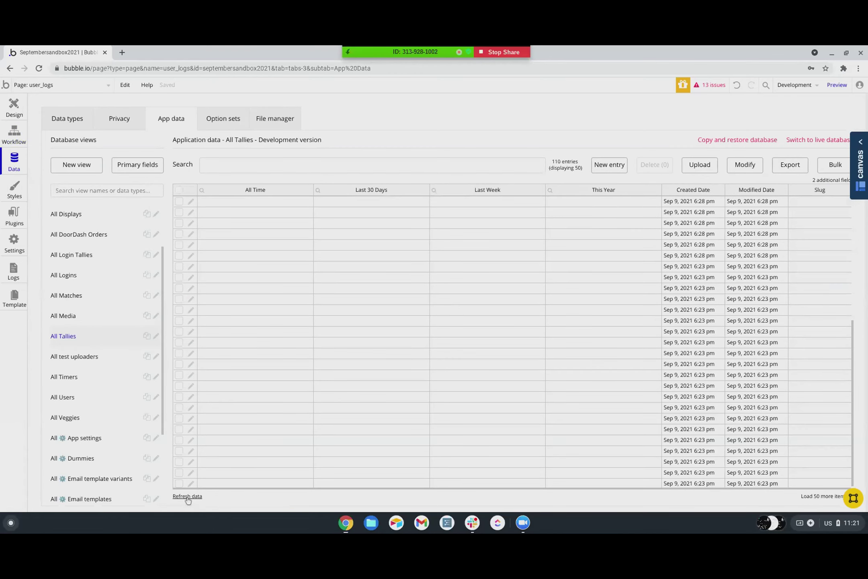
{"action": "scroll", "coordinate": [311, 278], "scroll_direction": "up", "scroll_amount": 5}
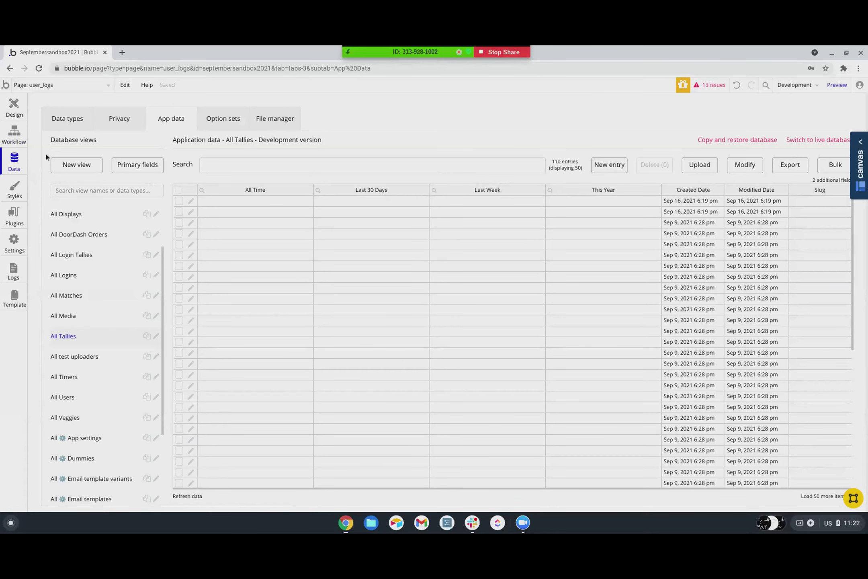
{"action": "left_click", "coordinate": [23, 141]}
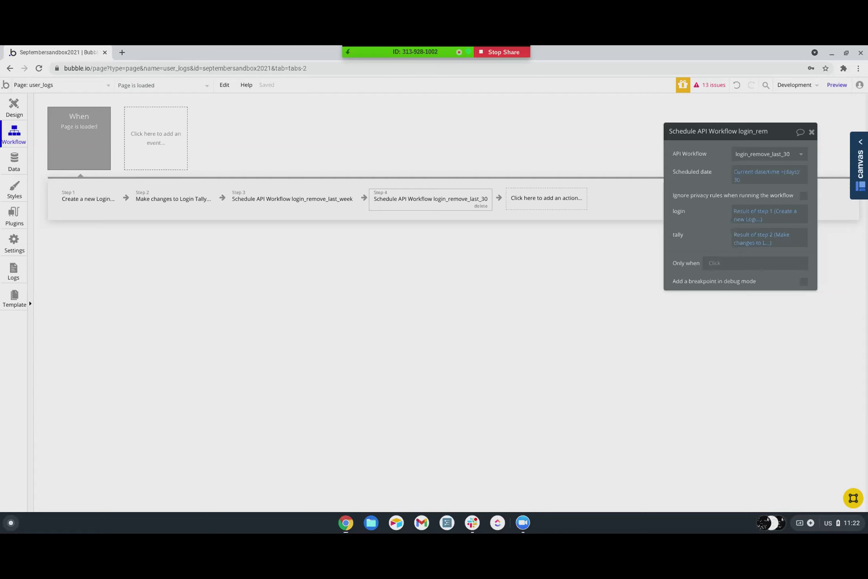
- Inspect Dropdown B's period choices and the step-2 Login Tally update action
{"action": "left_click", "coordinate": [14, 105]}
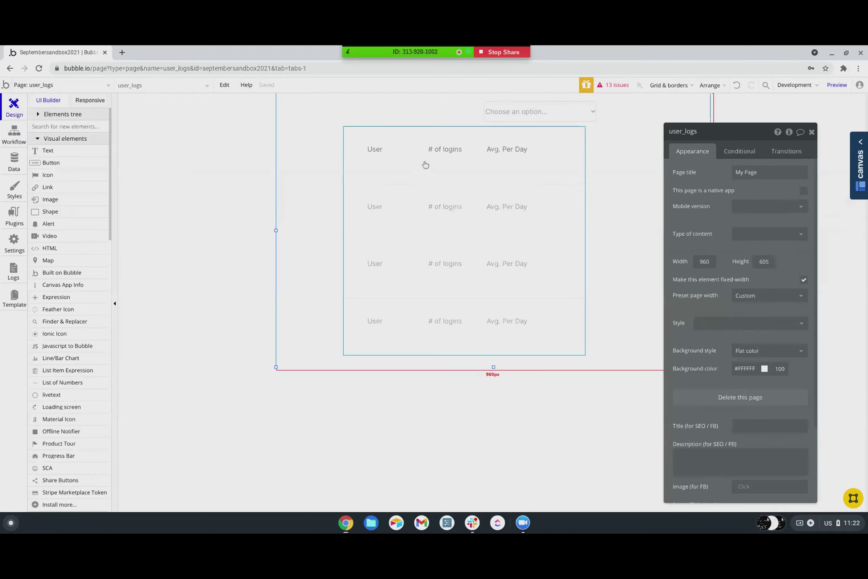
{"action": "left_click", "coordinate": [549, 118]}
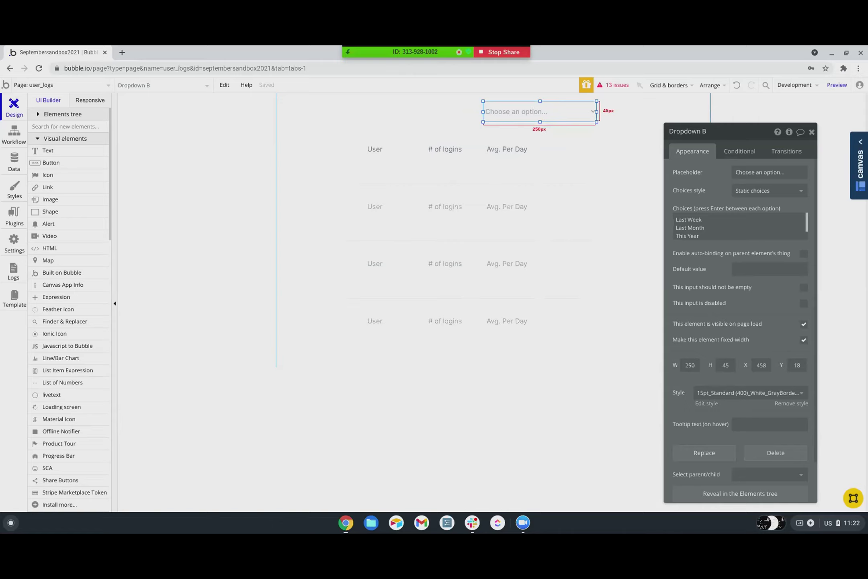
{"action": "left_click", "coordinate": [24, 141]}
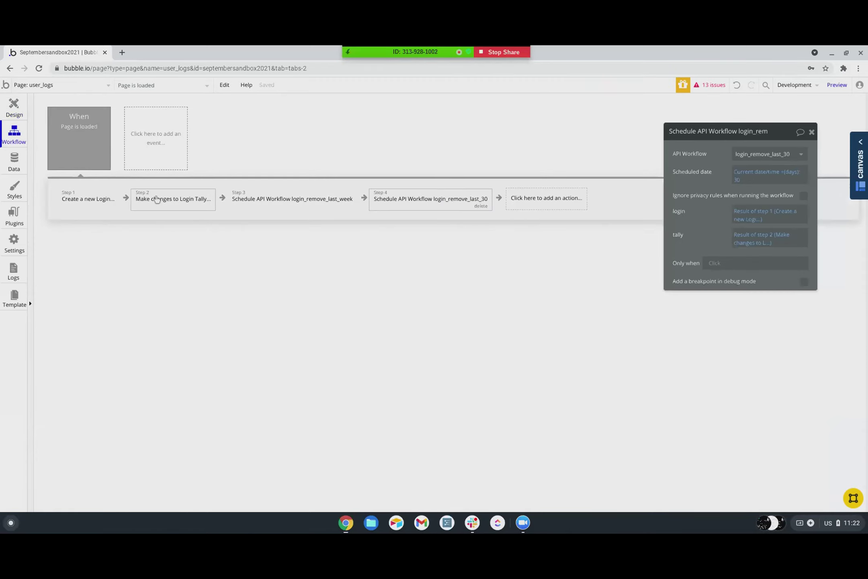
{"action": "left_click", "coordinate": [160, 205]}
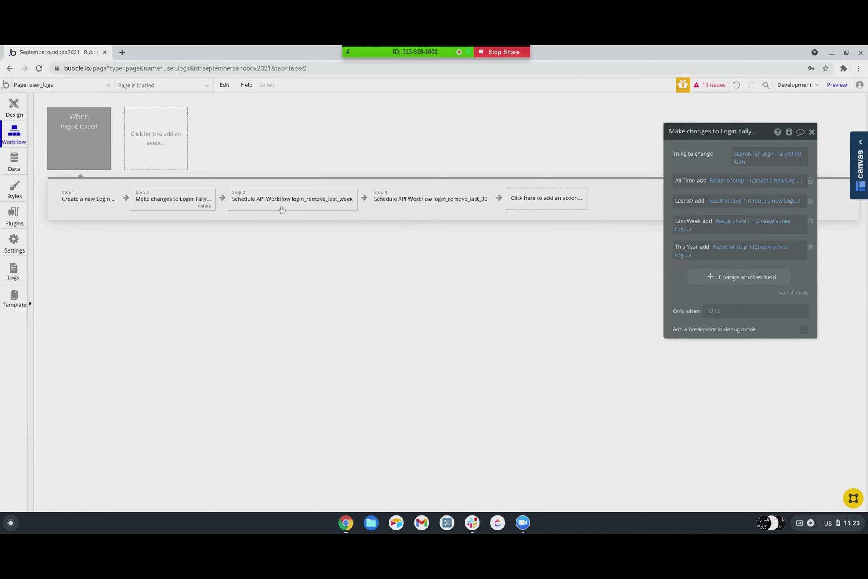
- Return to the All Tallies records in App data
{"action": "left_click", "coordinate": [18, 166]}
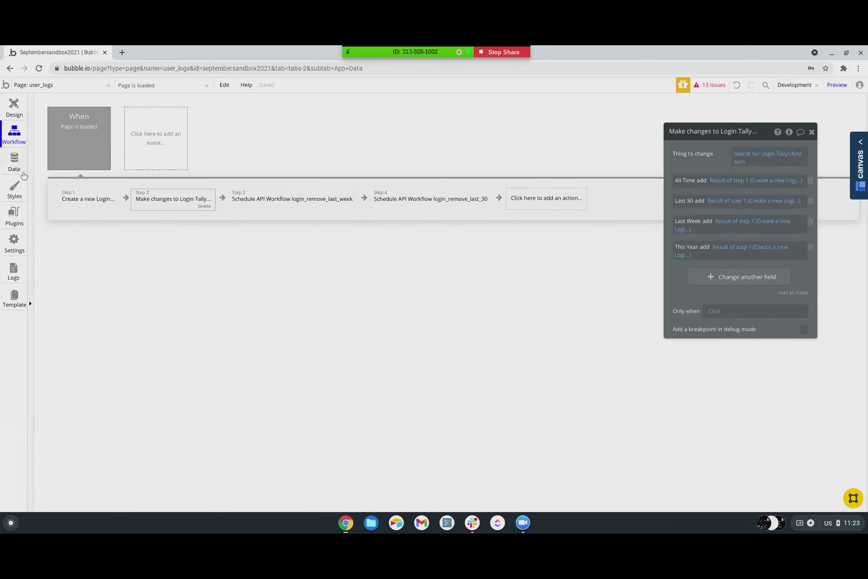
{"action": "scroll", "coordinate": [82, 337], "scroll_direction": "down", "scroll_amount": 3}
{"action": "scroll", "coordinate": [60, 309], "scroll_direction": "up", "scroll_amount": 2}
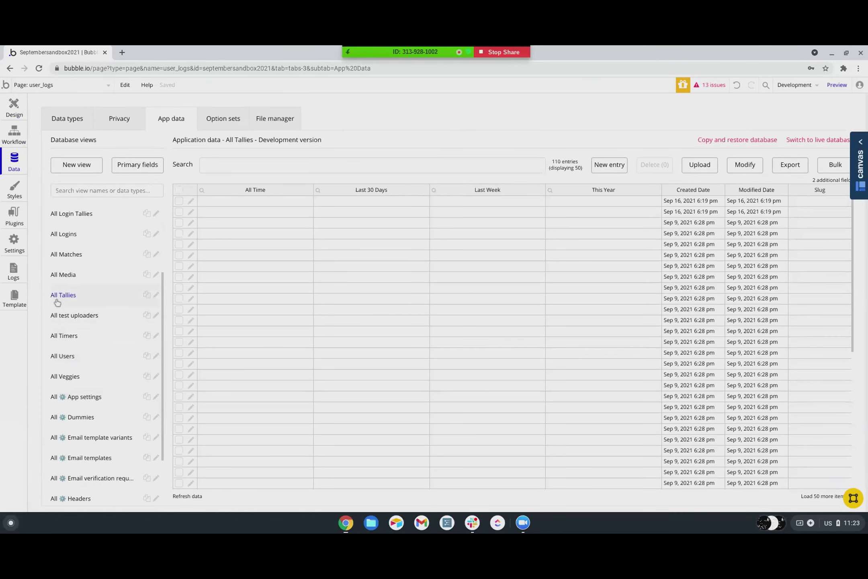
- Open the All Login Tallies records in App data
{"action": "scroll", "coordinate": [78, 326], "scroll_direction": "up", "scroll_amount": 3}
{"action": "left_click", "coordinate": [76, 321]}
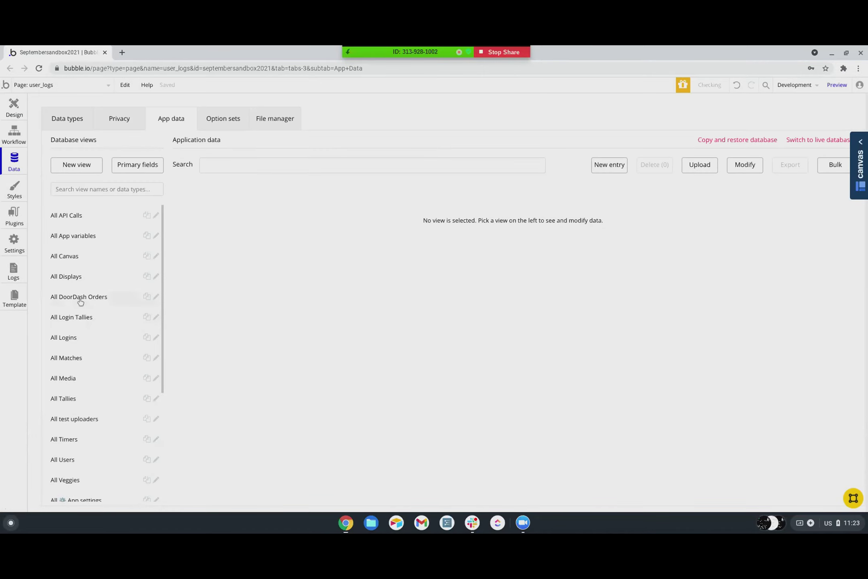
{"action": "left_click", "coordinate": [80, 319]}
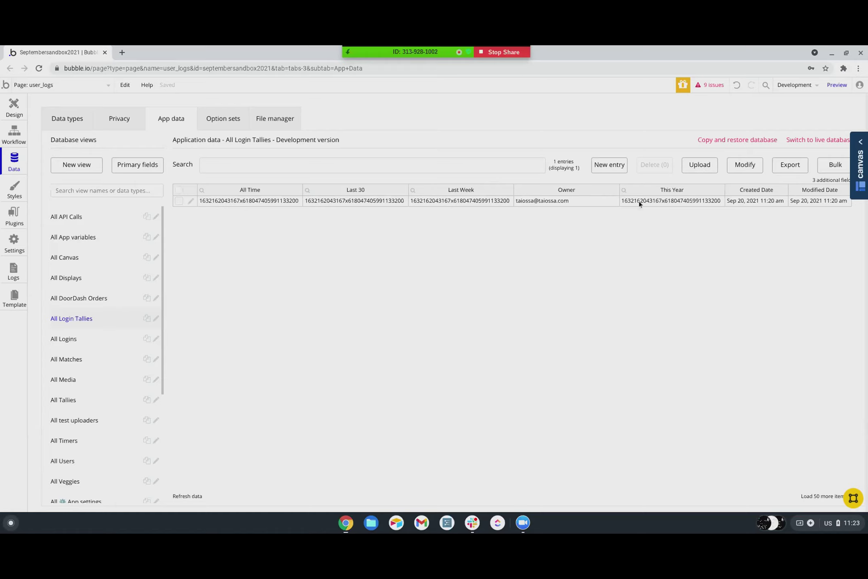
- List the scheduled workflows in the Scheduler log
{"action": "left_click", "coordinate": [14, 276]}
{"action": "left_click", "coordinate": [176, 125]}
{"action": "left_click", "coordinate": [254, 168]}
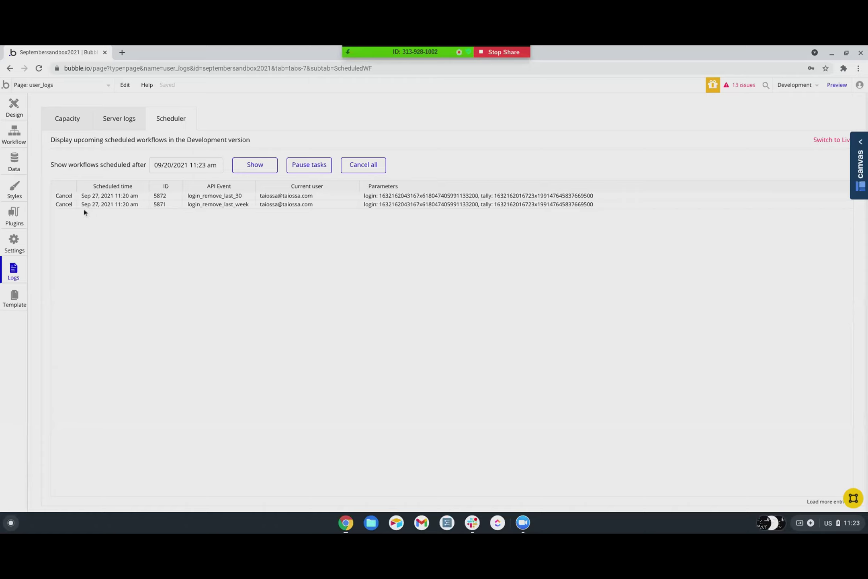
- Open the repeating group's data source search and try adding an Owner constraint
{"action": "left_click", "coordinate": [14, 108]}
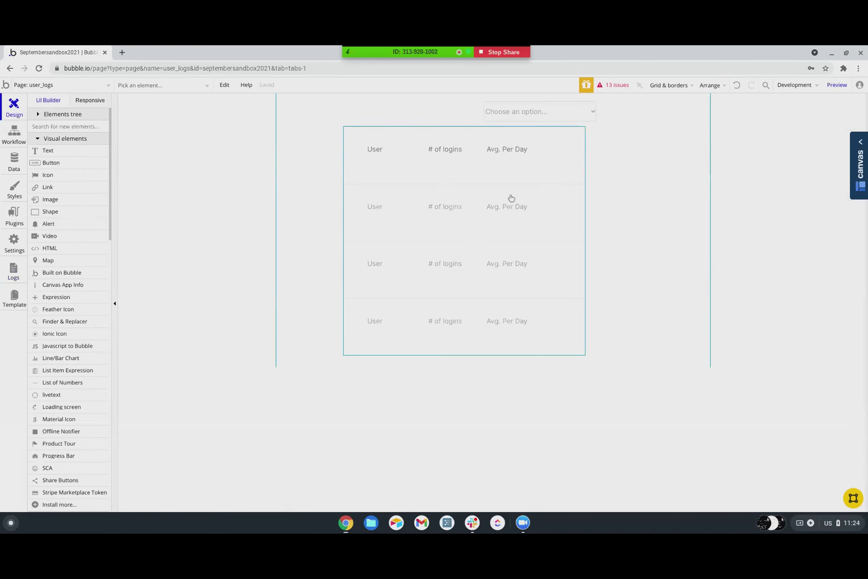
{"action": "double_click", "coordinate": [475, 231]}
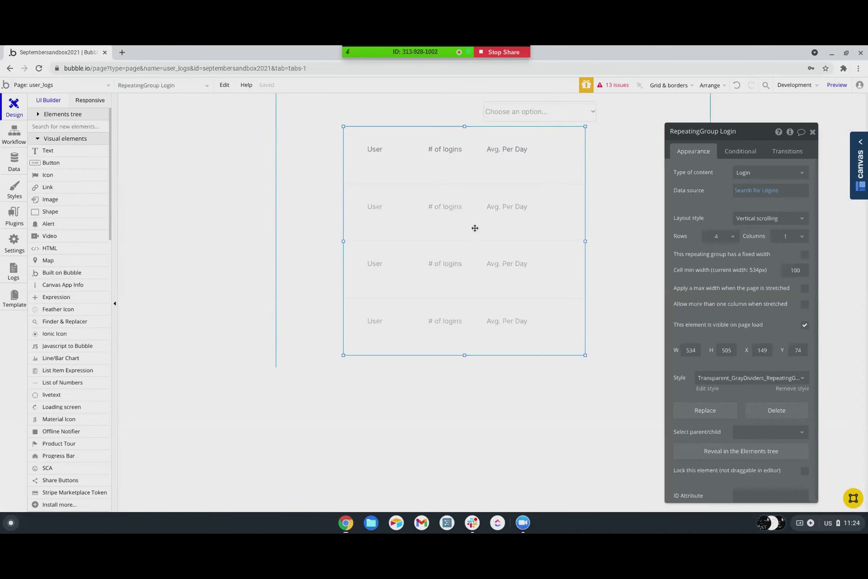
{"action": "left_click", "coordinate": [753, 190]}
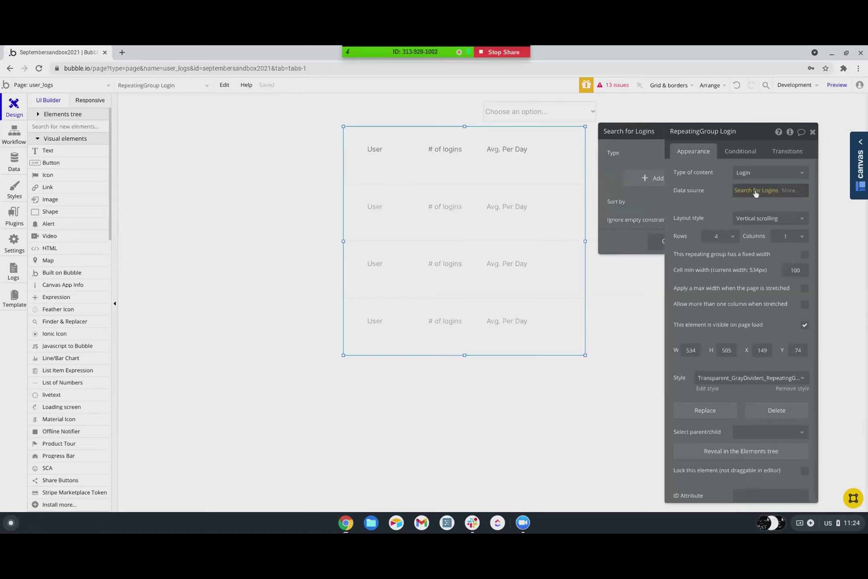
{"action": "left_click", "coordinate": [569, 185]}
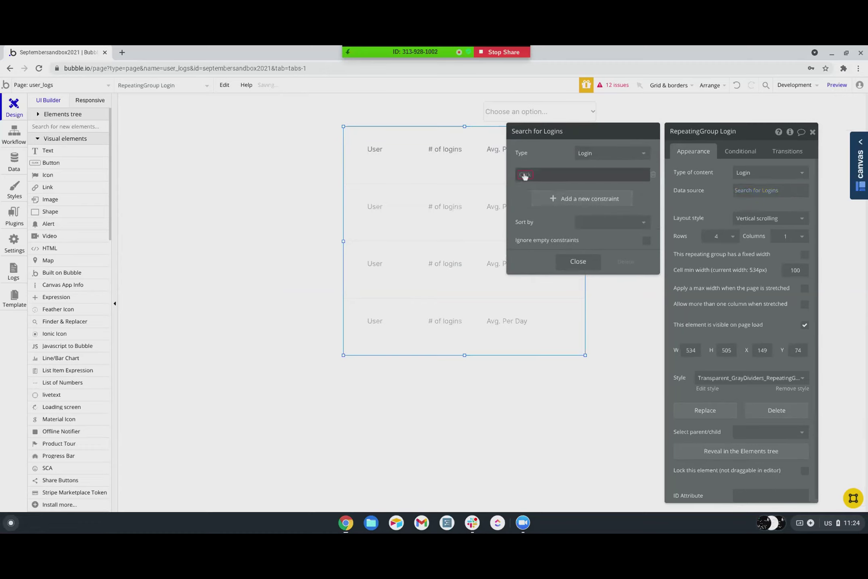
{"action": "left_click", "coordinate": [537, 188]}
{"action": "left_click", "coordinate": [542, 175]}
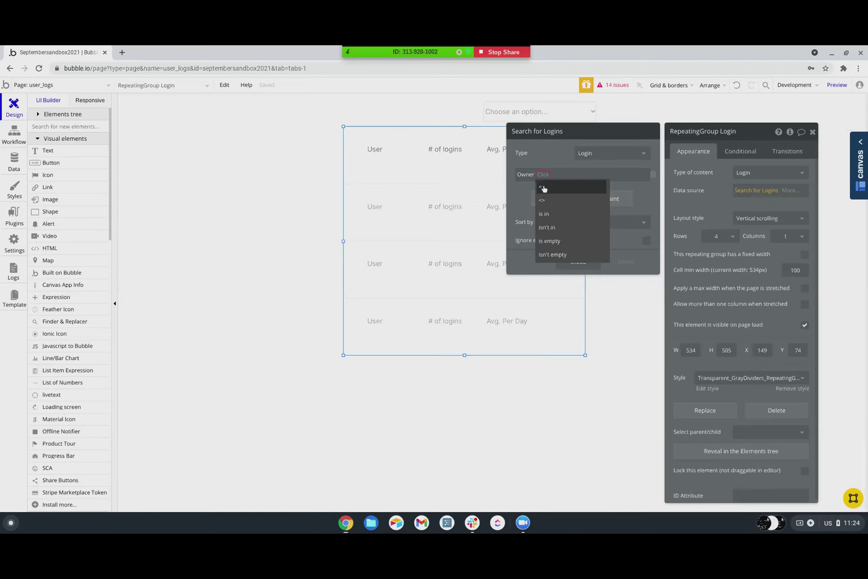
{"action": "left_click", "coordinate": [769, 191]}
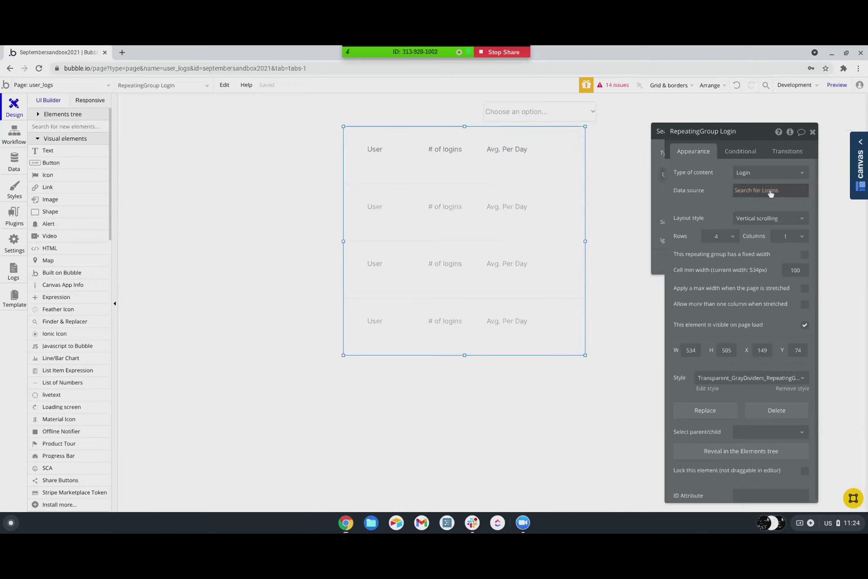
- Set the repeating group's content type and search type to Login Tally
{"action": "left_click", "coordinate": [766, 175]}
{"action": "left_click", "coordinate": [736, 252]}
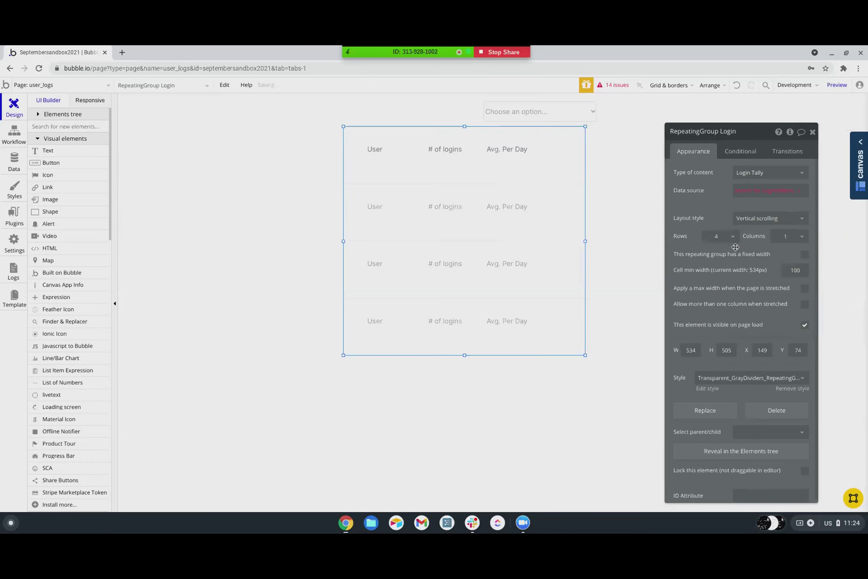
{"action": "left_click", "coordinate": [760, 190]}
{"action": "left_click", "coordinate": [611, 153]}
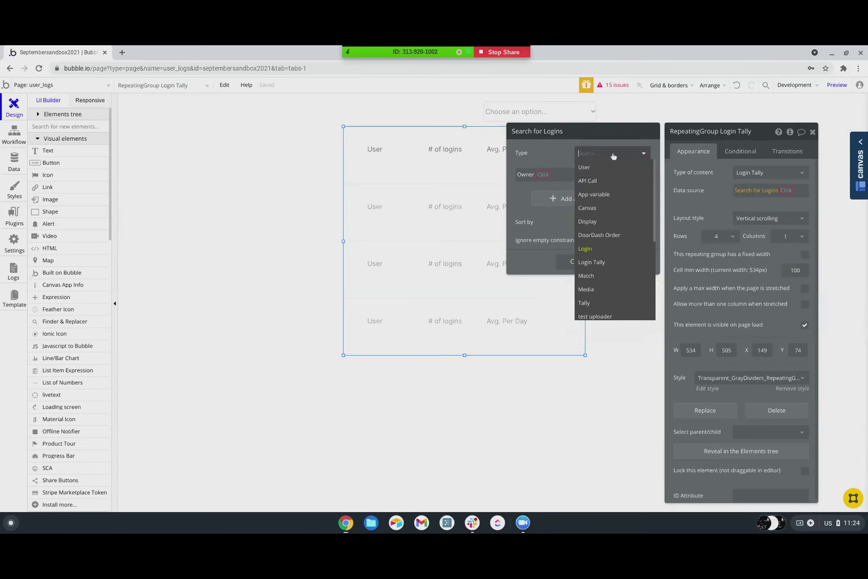
{"action": "left_click", "coordinate": [591, 262]}
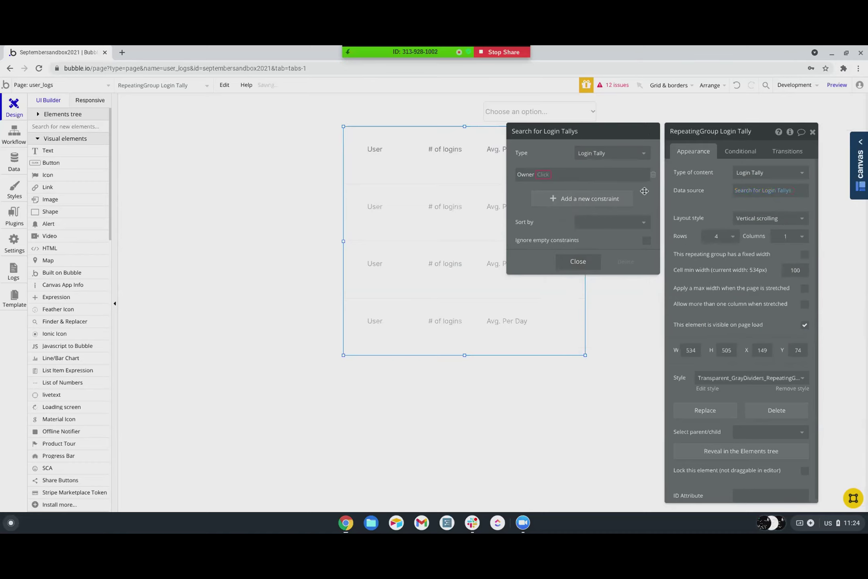
{"action": "left_click", "coordinate": [700, 185]}
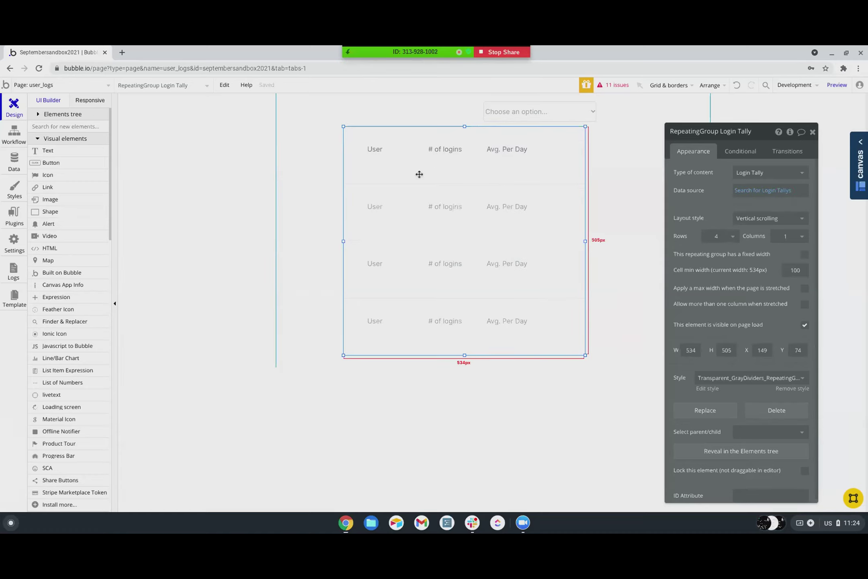
- Add a text under User showing Current cell's Login Tally's Owner's First Last
{"action": "left_click", "coordinate": [40, 153]}
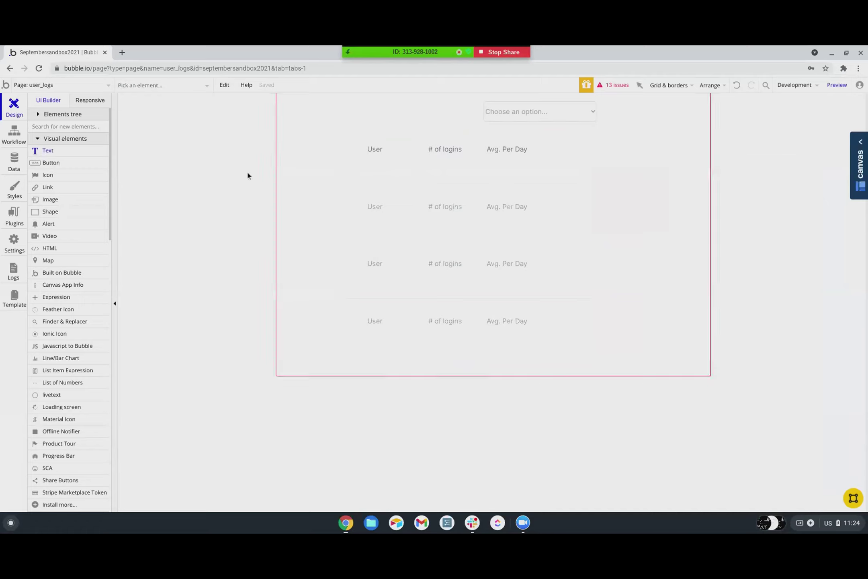
{"action": "left_click_drag", "start_coordinate": [360, 159], "coordinate": [419, 174]}
{"action": "key", "text": "BackSpace"}
{"action": "left_click", "coordinate": [724, 177]}
{"action": "left_click", "coordinate": [706, 199]}
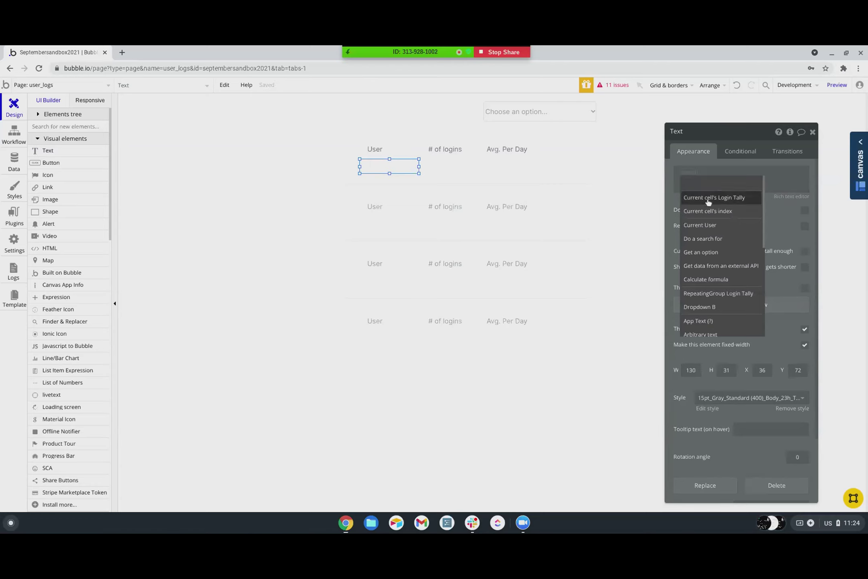
{"action": "left_click", "coordinate": [761, 224]}
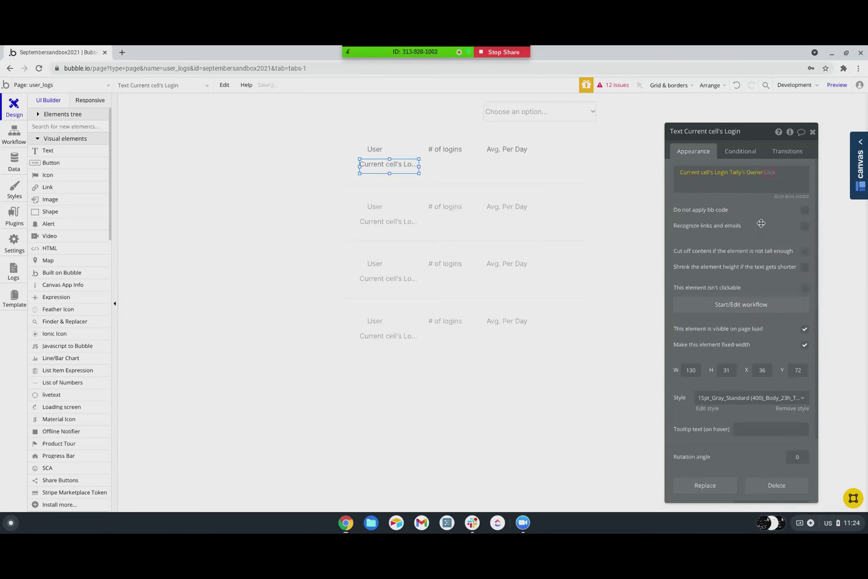
{"action": "left_click", "coordinate": [781, 230]}
{"action": "left_click", "coordinate": [406, 168]}
- Copy the text under # of logins and change it to Login Tally's Last Week:count
{"action": "left_click_drag", "start_coordinate": [406, 168], "coordinate": [461, 165]}
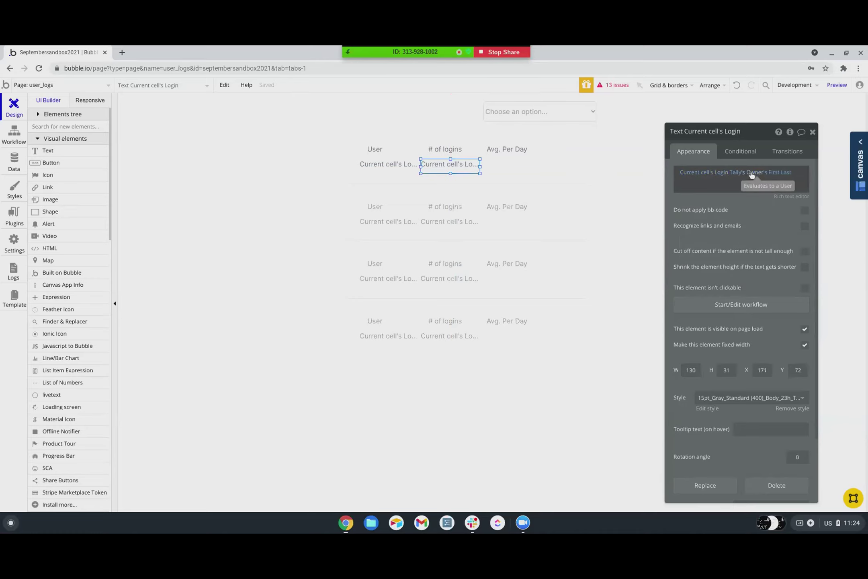
{"action": "left_click", "coordinate": [751, 174]}
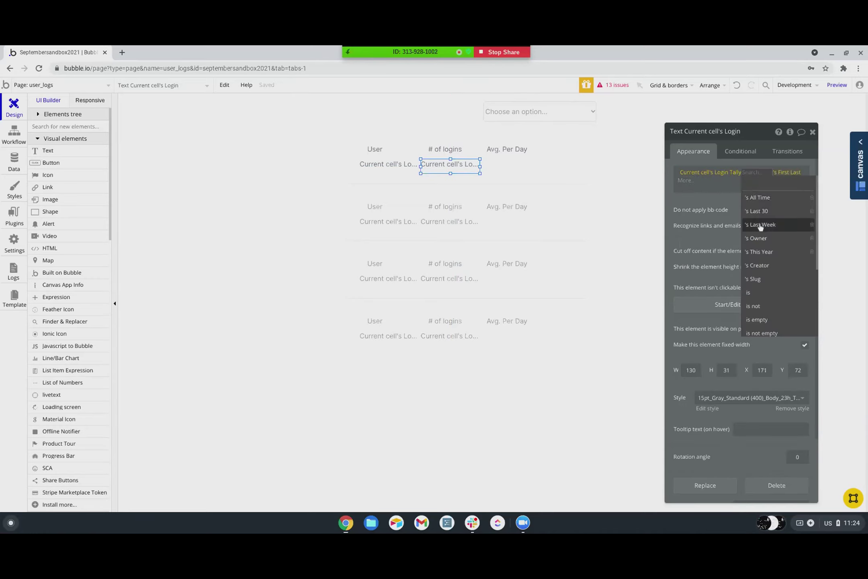
{"action": "left_click", "coordinate": [764, 226]}
{"action": "left_click", "coordinate": [783, 184]}
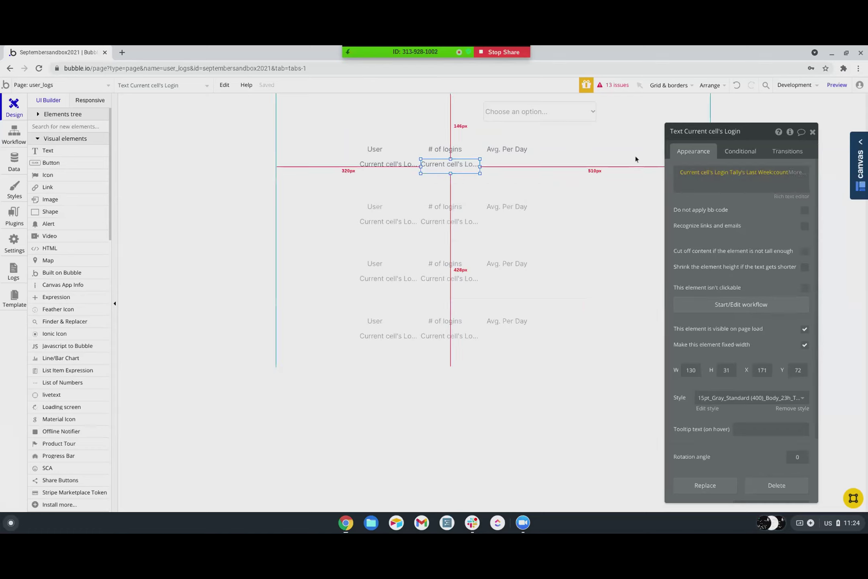
{"action": "left_click", "coordinate": [532, 114]}
{"action": "left_click", "coordinate": [446, 165]}
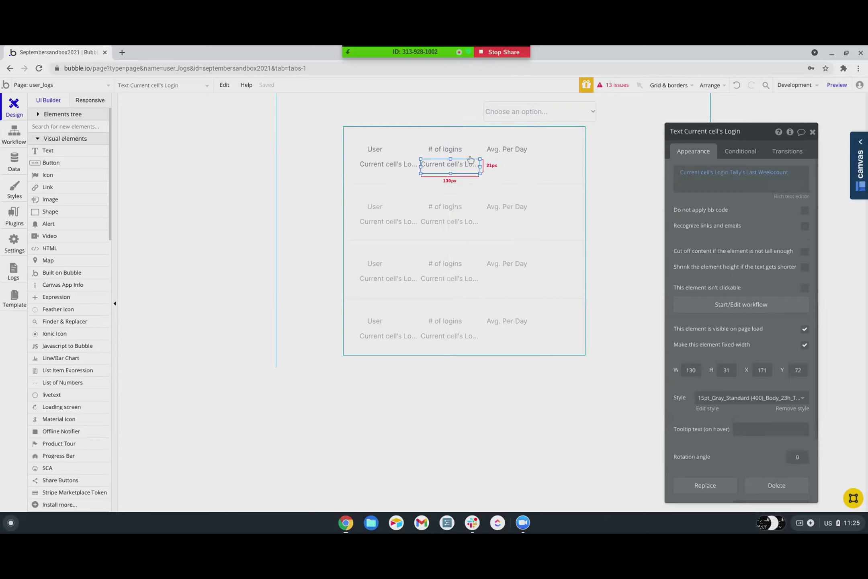
- Place a copy of the # of logins text under the Avg. Per Day column
{"action": "left_click", "coordinate": [538, 115]}
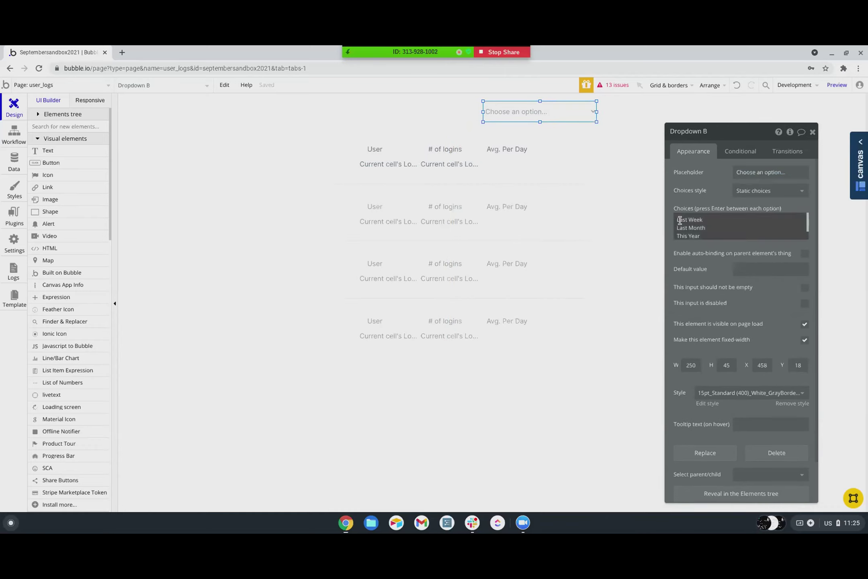
{"action": "left_click", "coordinate": [457, 164]}
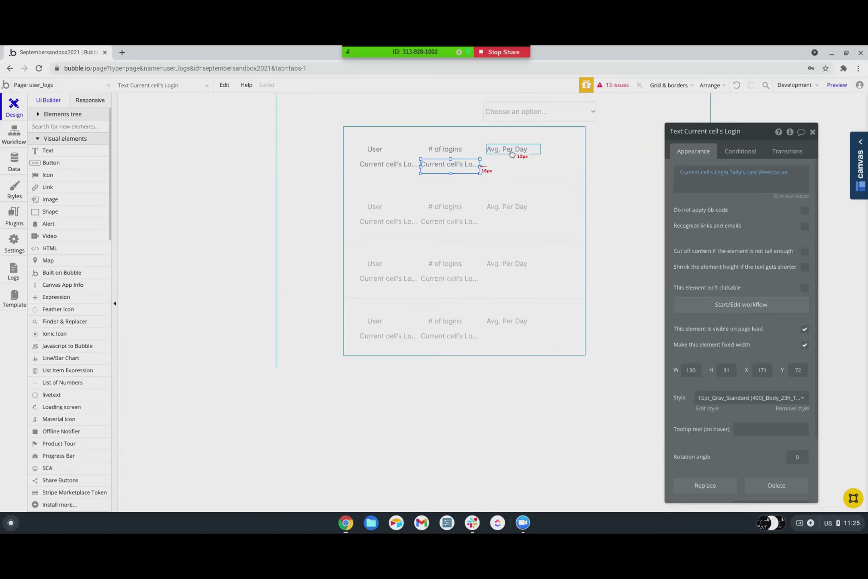
{"action": "left_click_drag", "start_coordinate": [471, 166], "coordinate": [519, 165]}
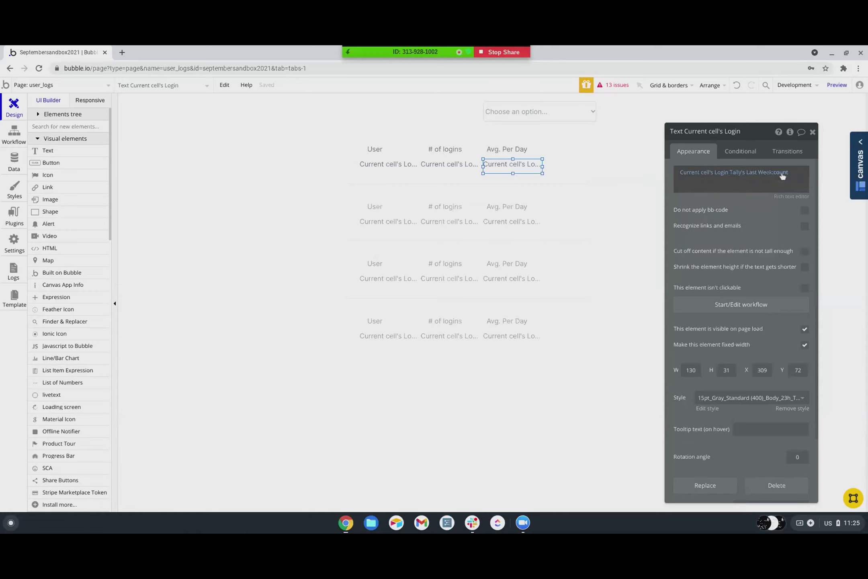
- Change the Avg. Per Day expression to Last Week:count / 7 and preview user_logs
{"action": "left_click", "coordinate": [782, 173]}
{"action": "left_click", "coordinate": [786, 198]}
{"action": "left_click", "coordinate": [781, 172]}
{"action": "left_click", "coordinate": [784, 197]}
{"action": "left_click", "coordinate": [685, 180]}
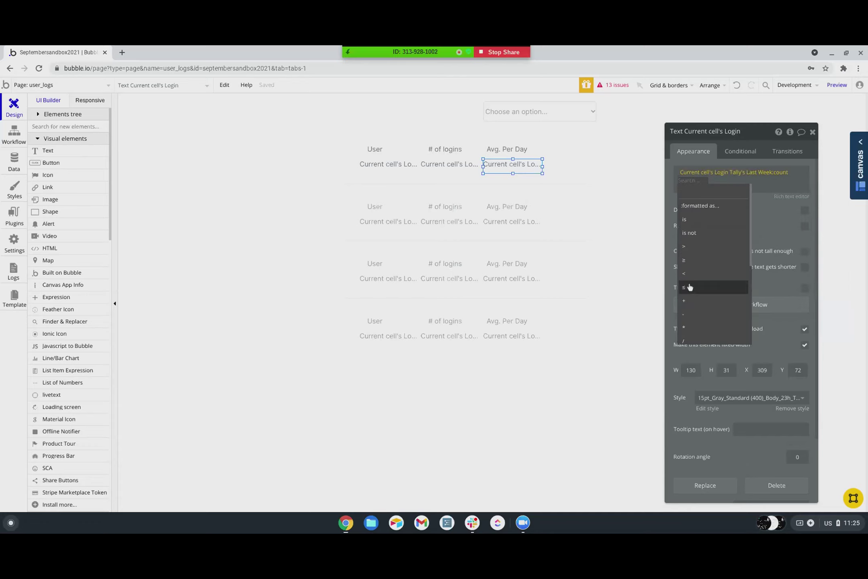
{"action": "left_click", "coordinate": [688, 312]}
{"action": "type", "text": "7"}
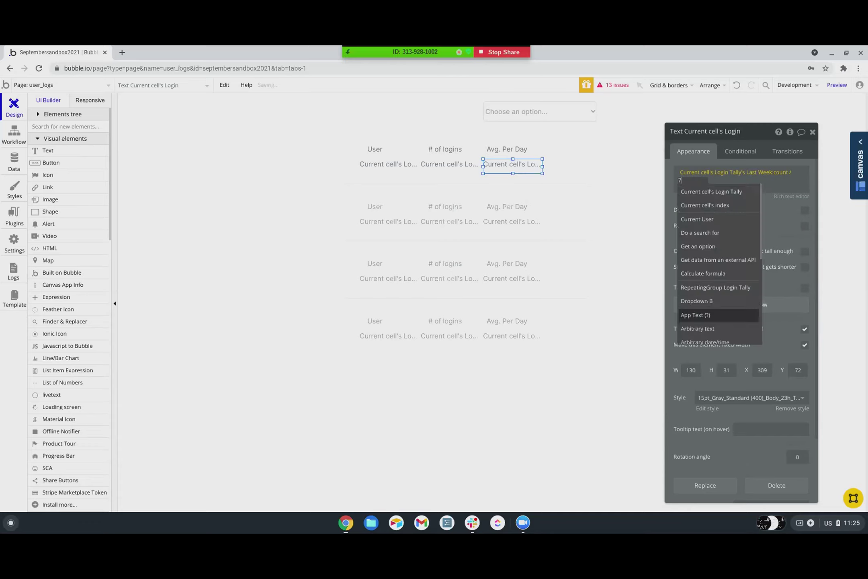
{"action": "key", "text": "Return"}
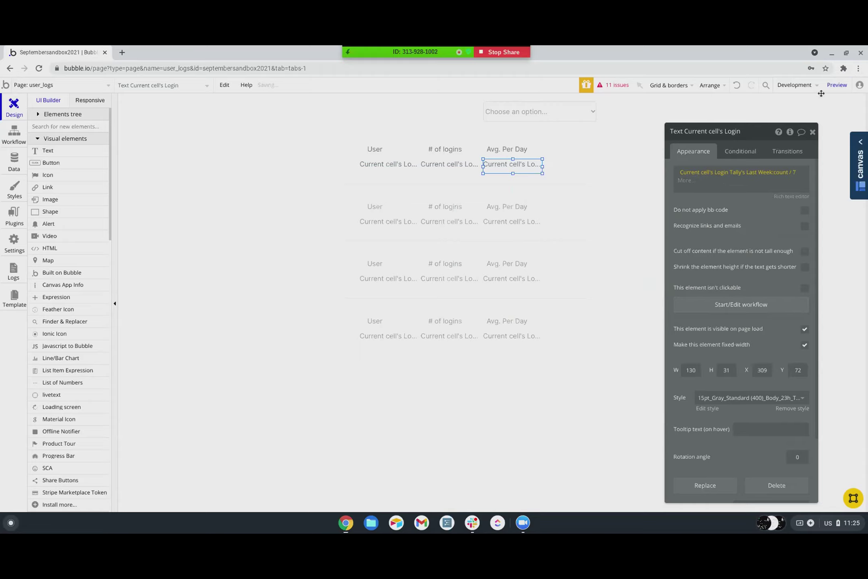
{"action": "left_click", "coordinate": [830, 86]}
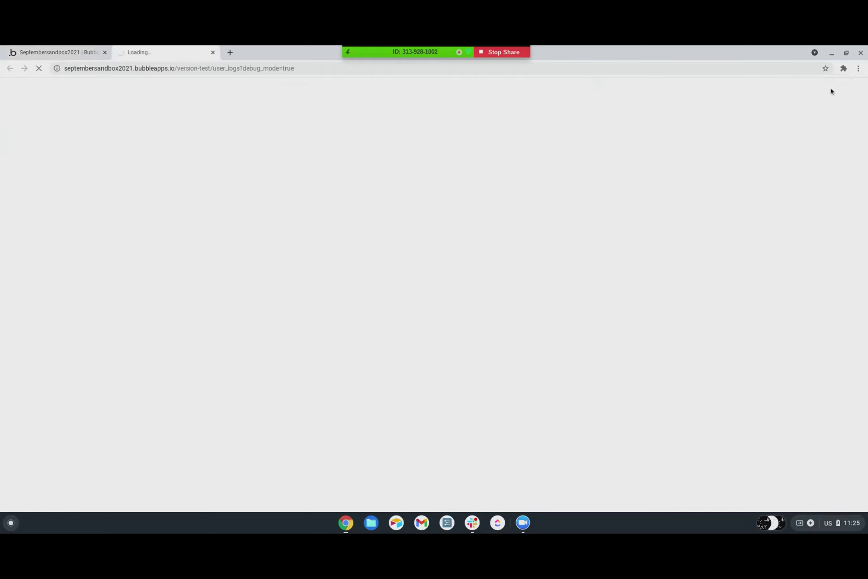
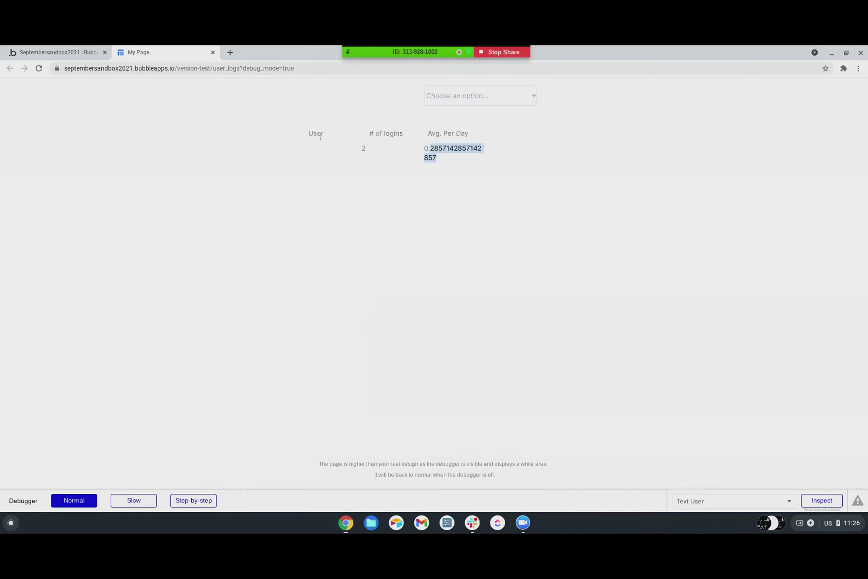
- Begin the # of logins text's value as a new 'Do a search for' expression
{"action": "left_click", "coordinate": [89, 55]}
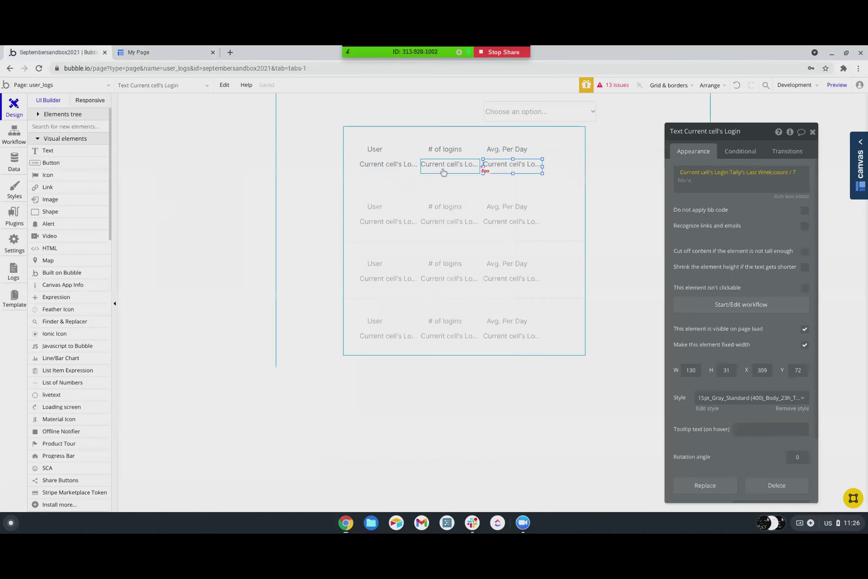
{"action": "left_click", "coordinate": [690, 173]}
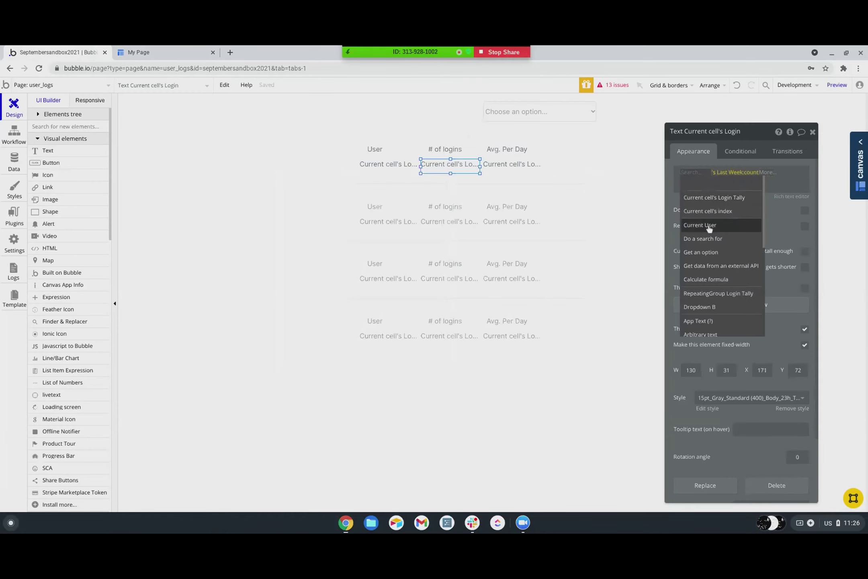
{"action": "left_click", "coordinate": [702, 239]}
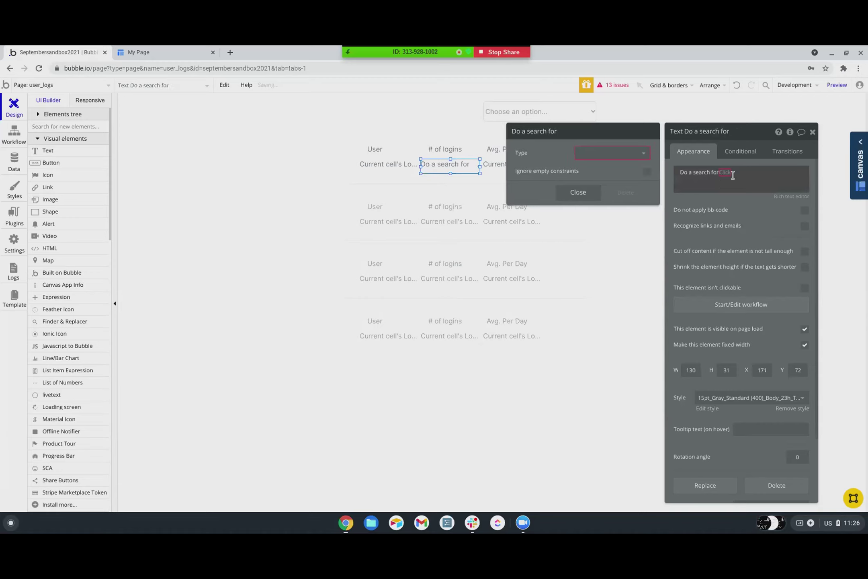
{"action": "left_click", "coordinate": [621, 157]}
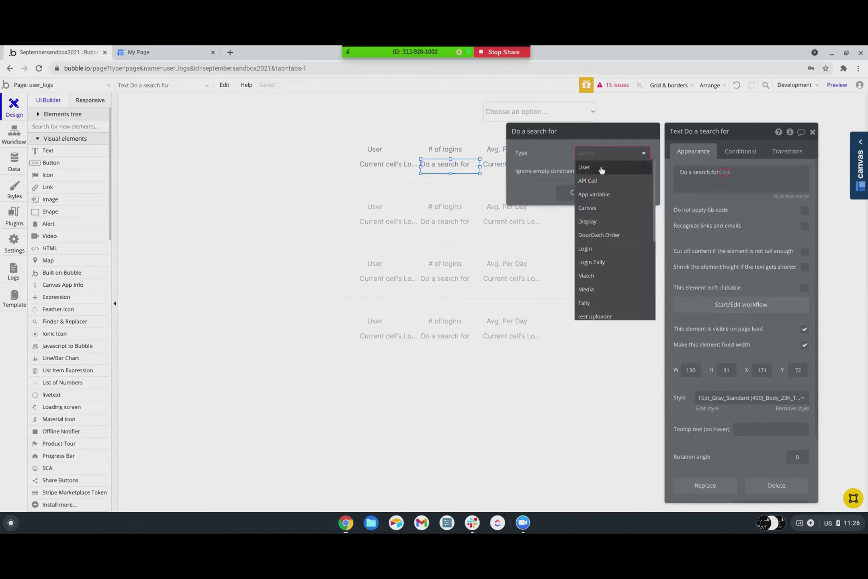
- Set the repeating group's content type to User and its data source to Search for Users
{"action": "left_click", "coordinate": [428, 185]}
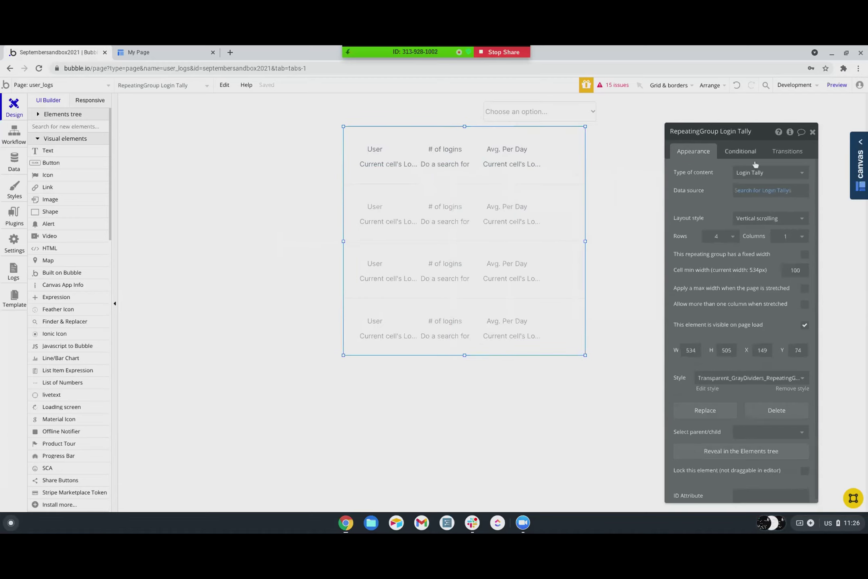
{"action": "left_click", "coordinate": [748, 172]}
{"action": "scroll", "coordinate": [719, 241], "scroll_direction": "down", "scroll_amount": 3}
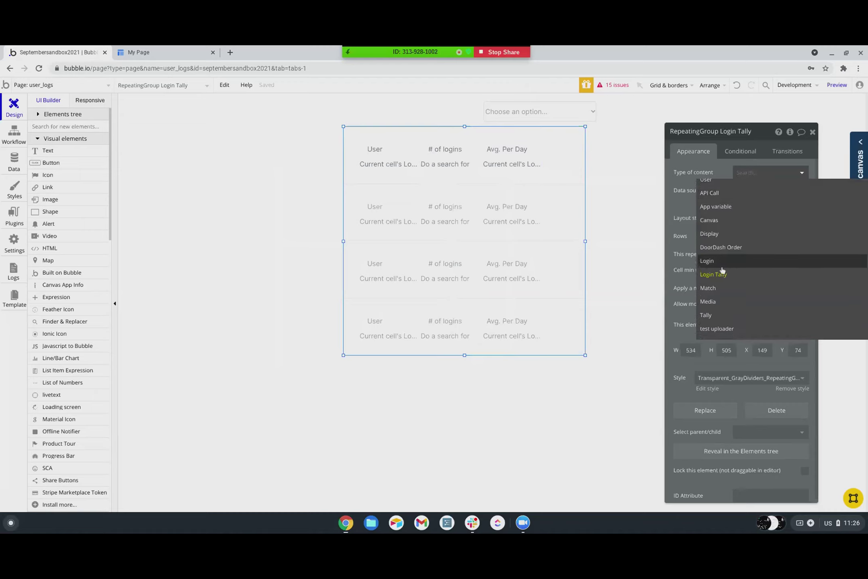
{"action": "scroll", "coordinate": [722, 272], "scroll_direction": "down", "scroll_amount": 5}
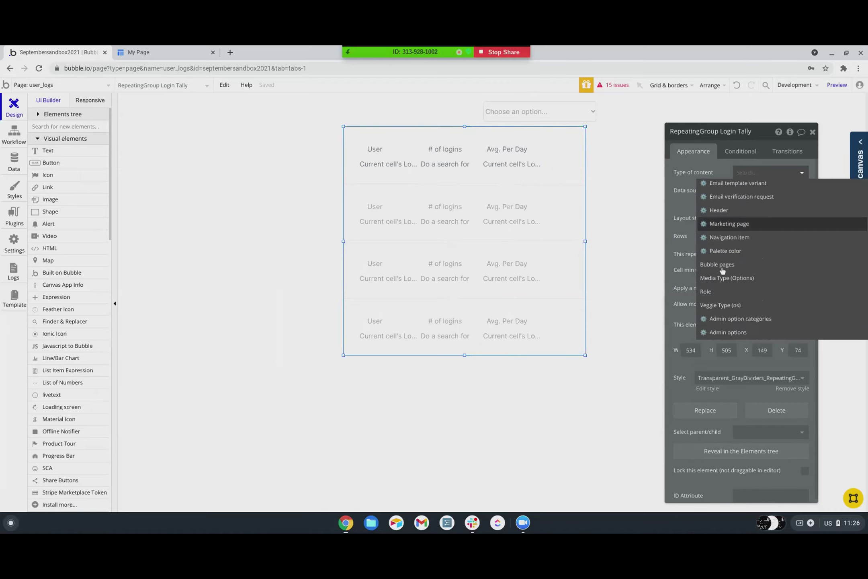
{"action": "scroll", "coordinate": [722, 272], "scroll_direction": "up", "scroll_amount": 8}
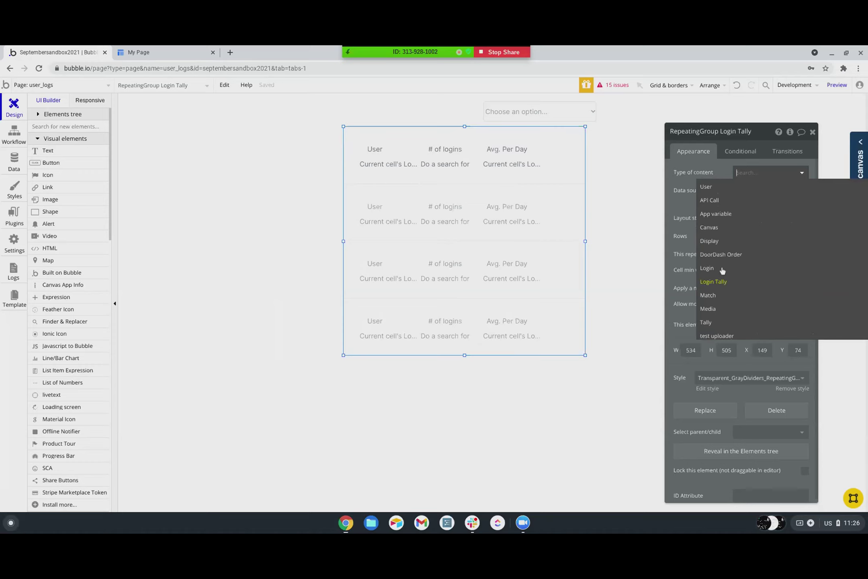
{"action": "left_click", "coordinate": [707, 187]}
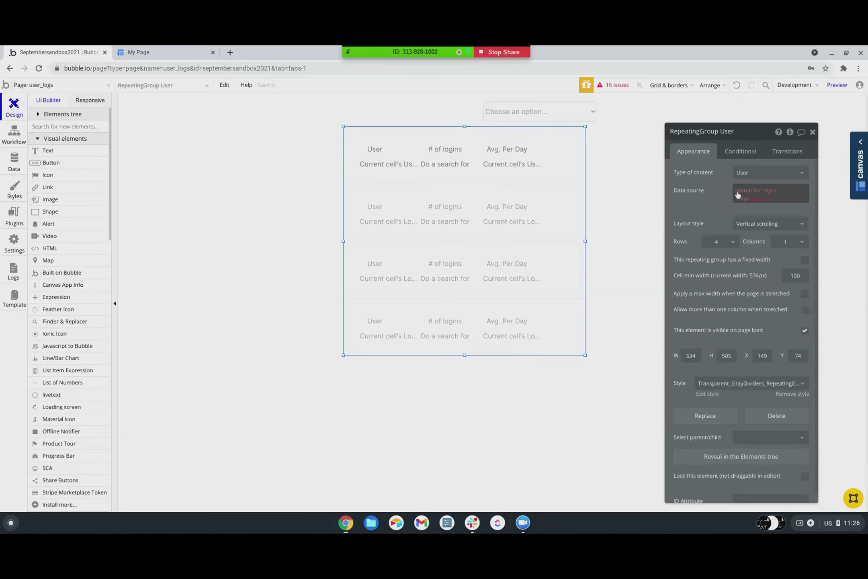
{"action": "left_click", "coordinate": [747, 194]}
{"action": "left_click", "coordinate": [603, 153]}
{"action": "scroll", "coordinate": [591, 249], "scroll_direction": "down", "scroll_amount": 1}
{"action": "scroll", "coordinate": [591, 225], "scroll_direction": "up", "scroll_amount": 1}
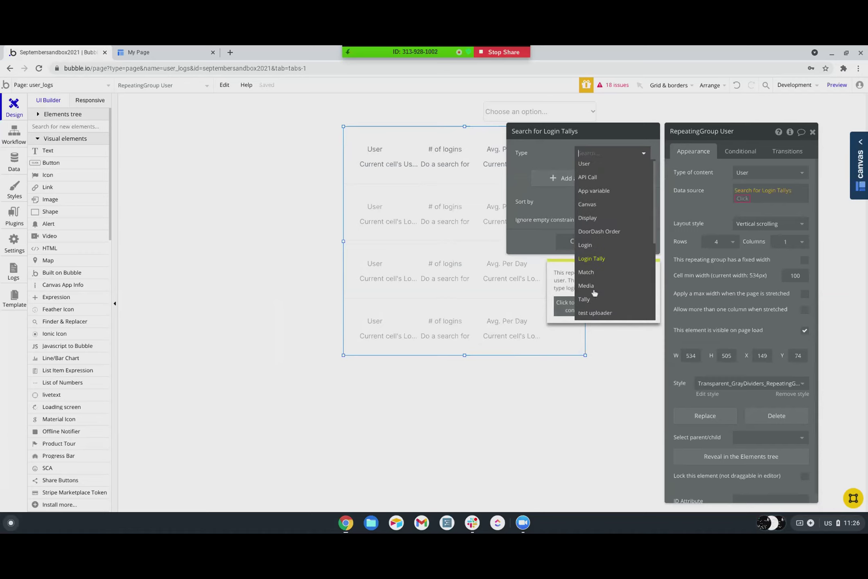
{"action": "left_click", "coordinate": [585, 166]}
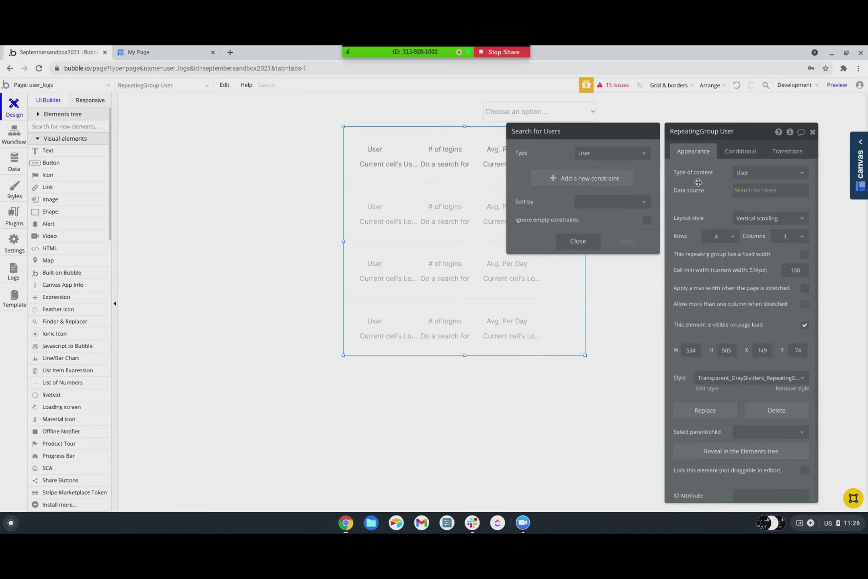
{"action": "left_click", "coordinate": [447, 169]}
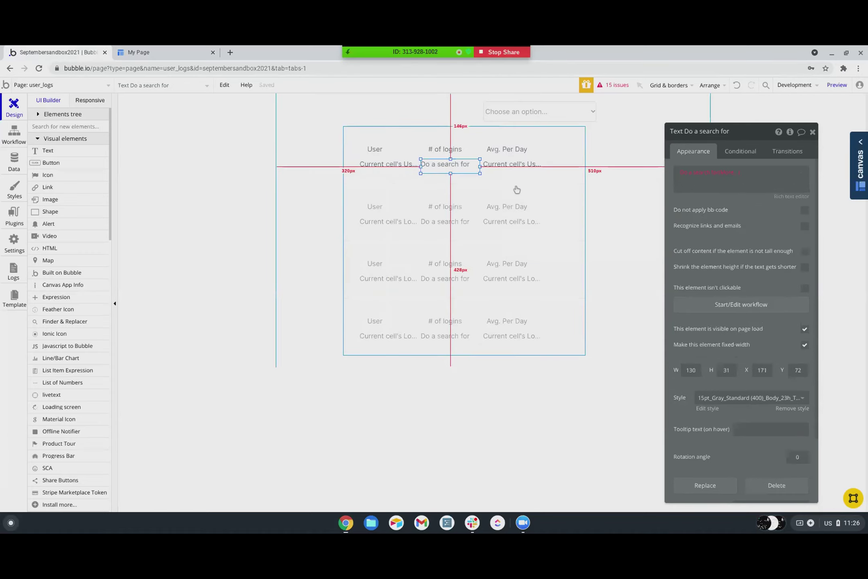
- Make the # of logins text search for Login records
{"action": "left_click", "coordinate": [705, 175]}
{"action": "left_click", "coordinate": [643, 155]}
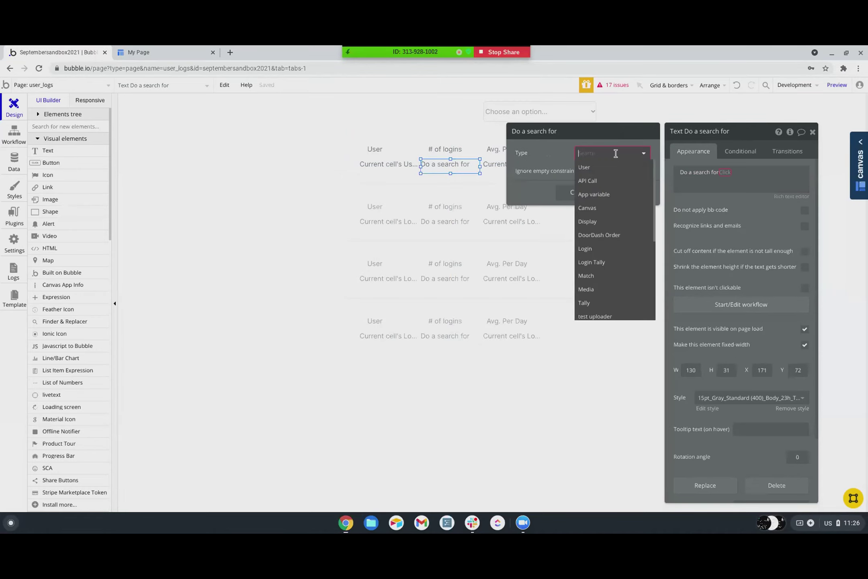
{"action": "scroll", "coordinate": [586, 241], "scroll_direction": "down", "scroll_amount": 1}
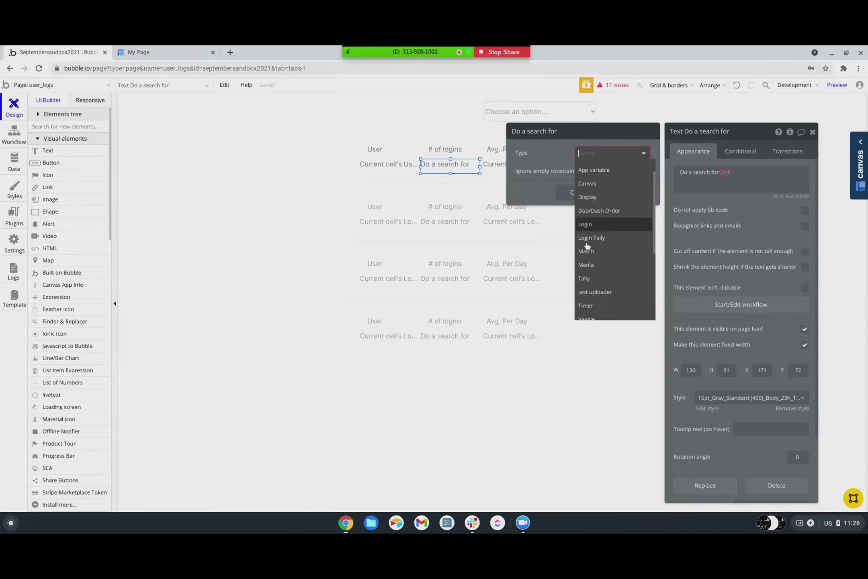
{"action": "left_click", "coordinate": [585, 219]}
- Constrain the Login search to Owner = current cell's User and take its count
{"action": "left_click", "coordinate": [576, 178]}
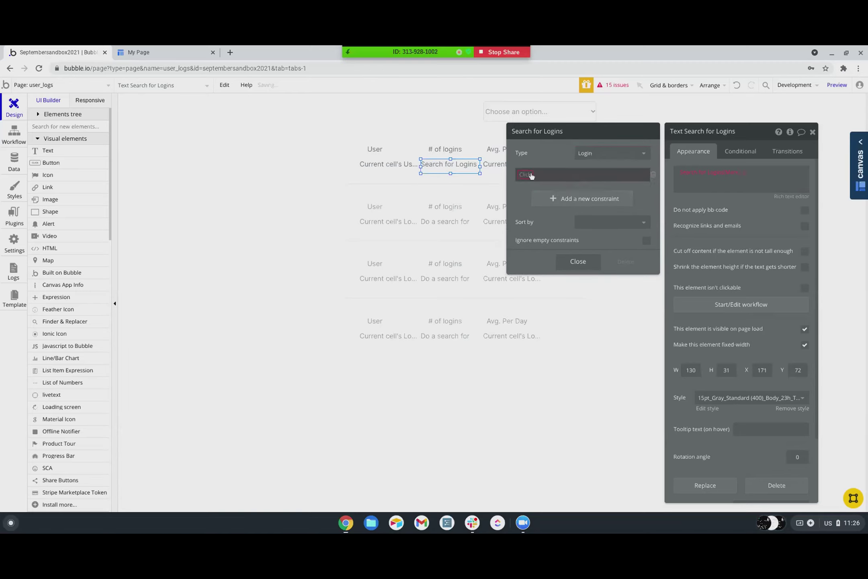
{"action": "left_click", "coordinate": [523, 176]}
{"action": "left_click", "coordinate": [527, 199]}
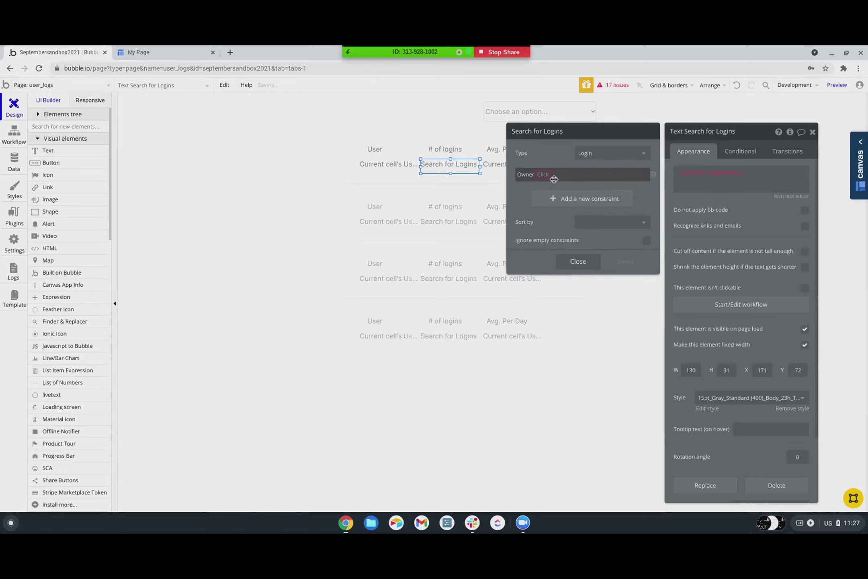
{"action": "left_click", "coordinate": [541, 177]}
{"action": "left_click", "coordinate": [546, 187]}
{"action": "left_click", "coordinate": [548, 174]}
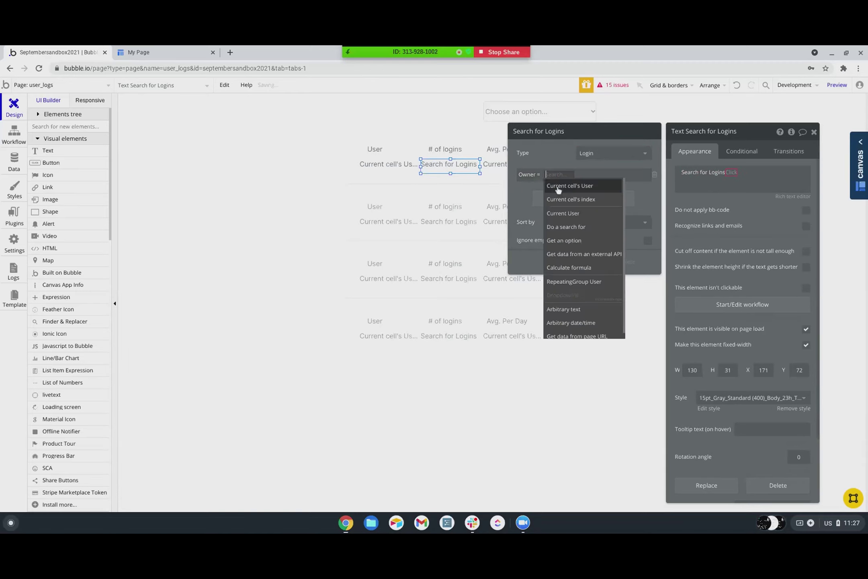
{"action": "left_click", "coordinate": [556, 187]}
{"action": "left_click", "coordinate": [731, 173]}
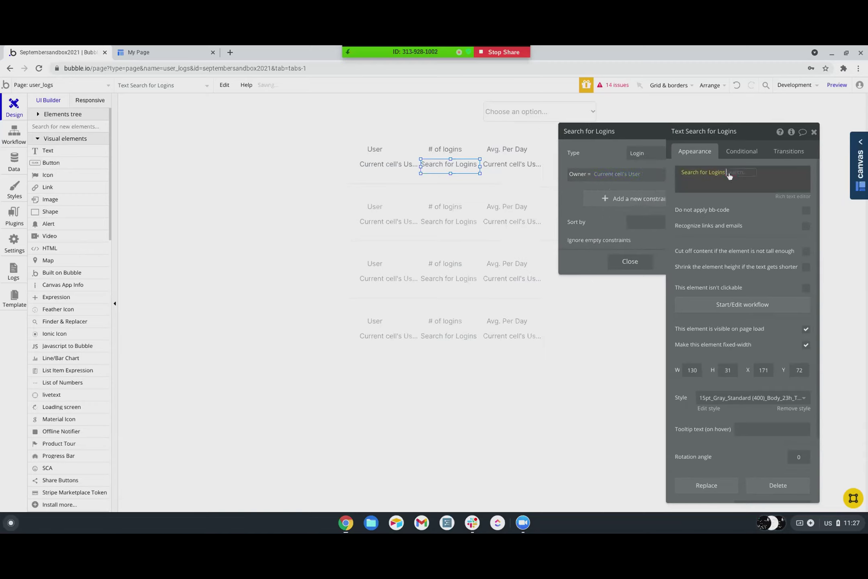
{"action": "left_click", "coordinate": [734, 189]}
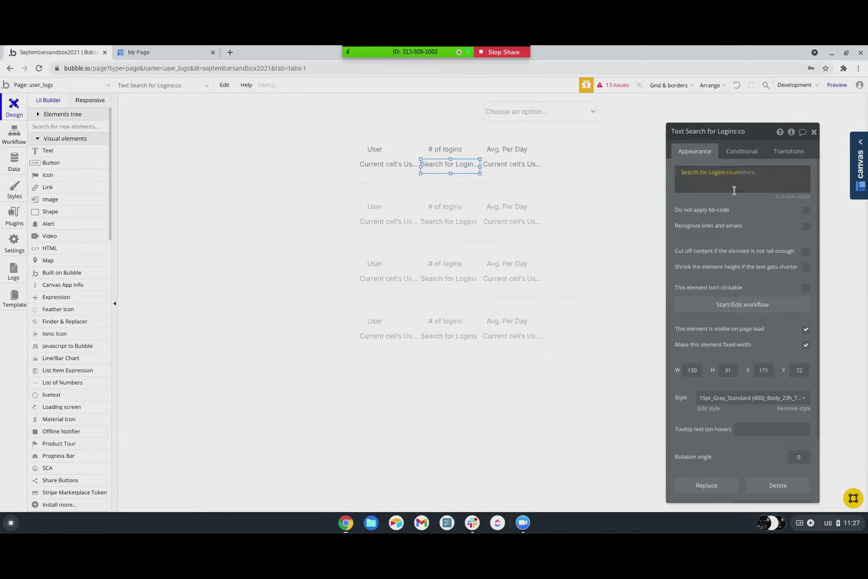
- Add the constraint Created Date > Current date/time +(days): -7 to the Login search
{"action": "left_click", "coordinate": [715, 174]}
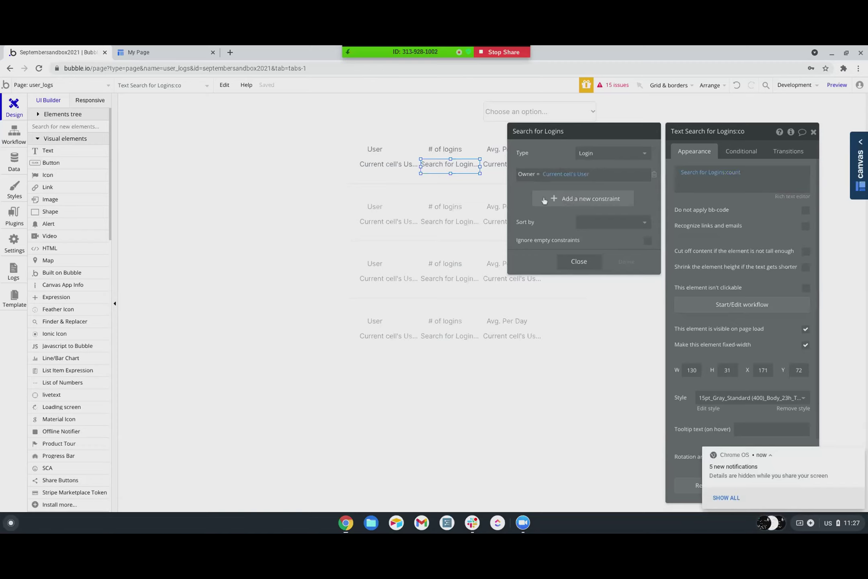
{"action": "left_click", "coordinate": [570, 199]}
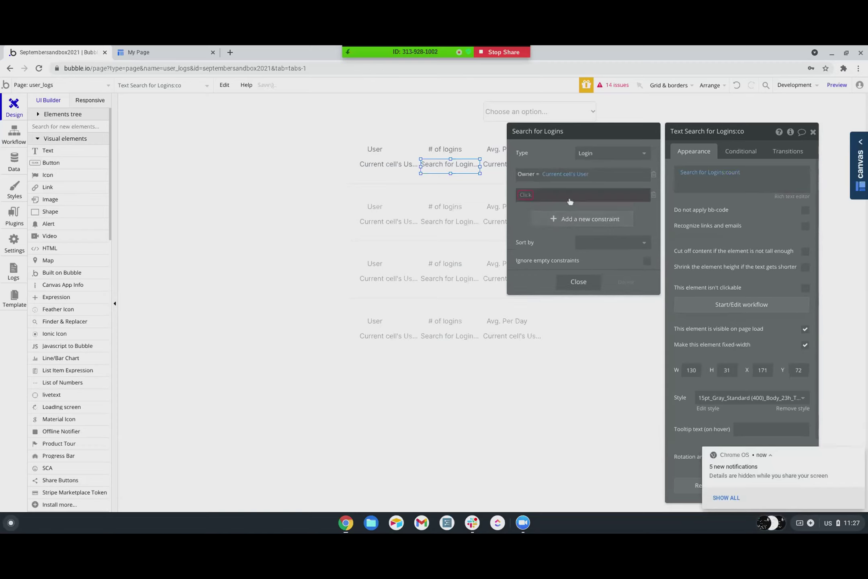
{"action": "left_click", "coordinate": [527, 195]}
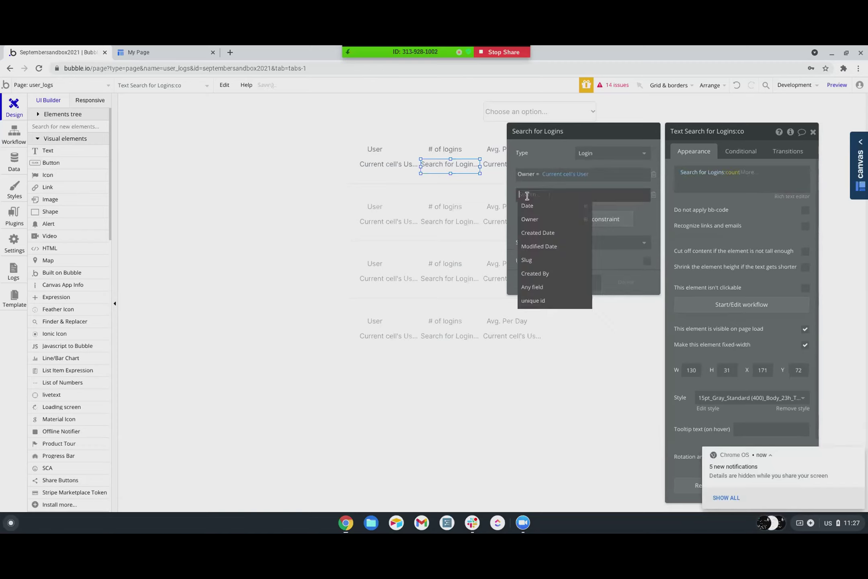
{"action": "left_click", "coordinate": [537, 235]}
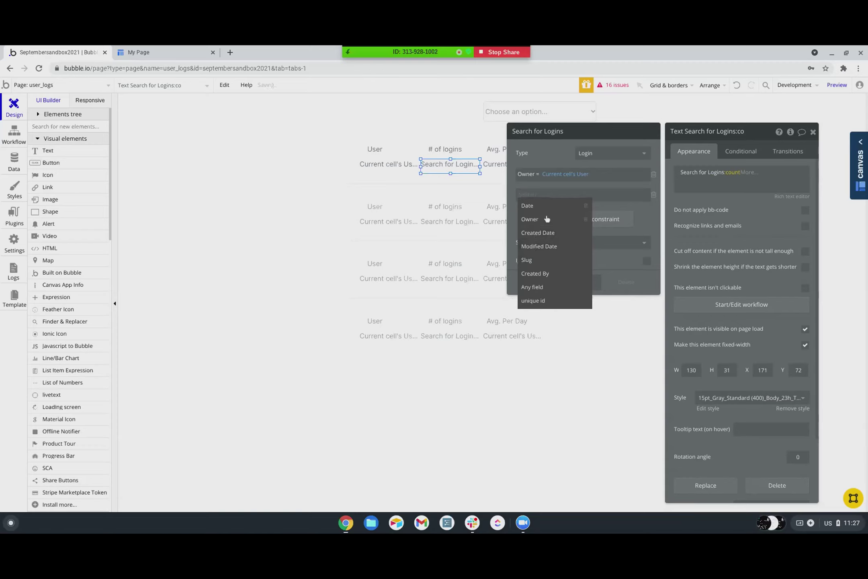
{"action": "left_click", "coordinate": [557, 197]}
{"action": "left_click", "coordinate": [559, 248]}
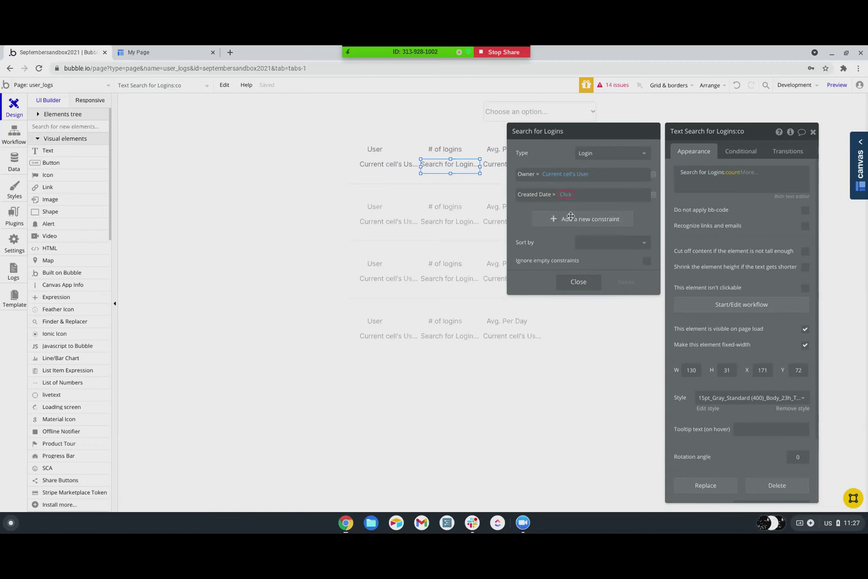
{"action": "left_click", "coordinate": [568, 197]}
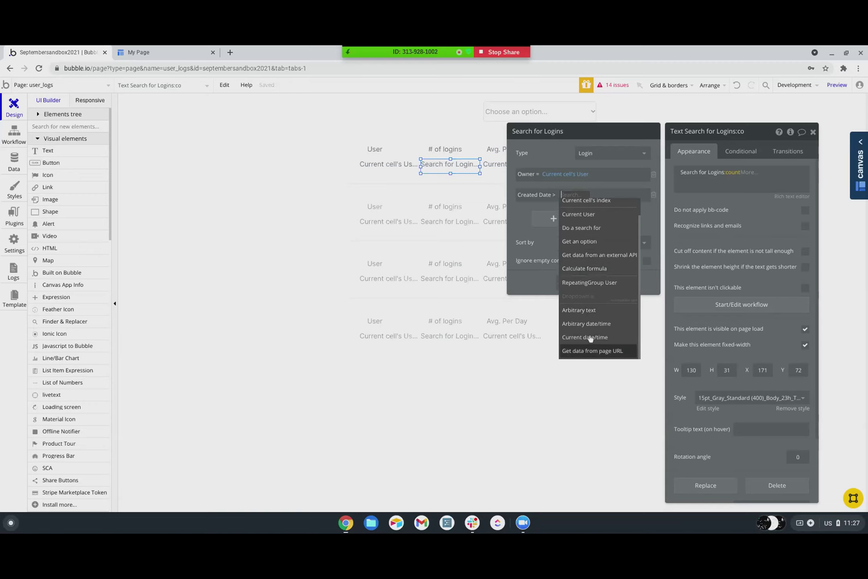
{"action": "left_click", "coordinate": [589, 340]}
{"action": "left_click", "coordinate": [611, 194]}
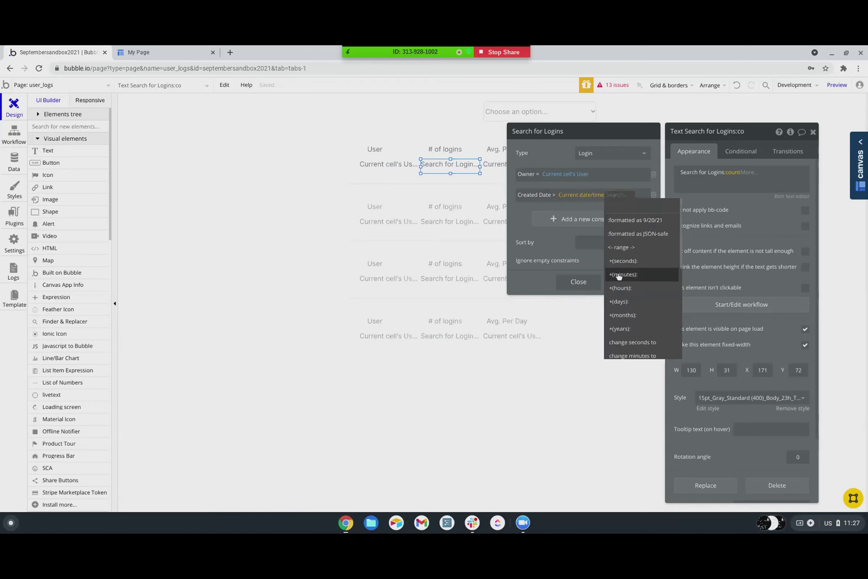
{"action": "left_click", "coordinate": [619, 303]}
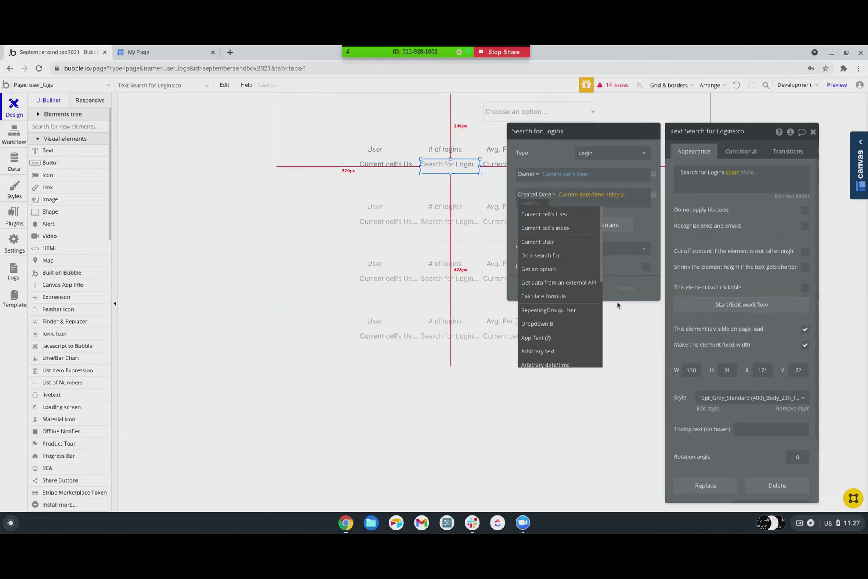
{"action": "type", "text": "-7"}
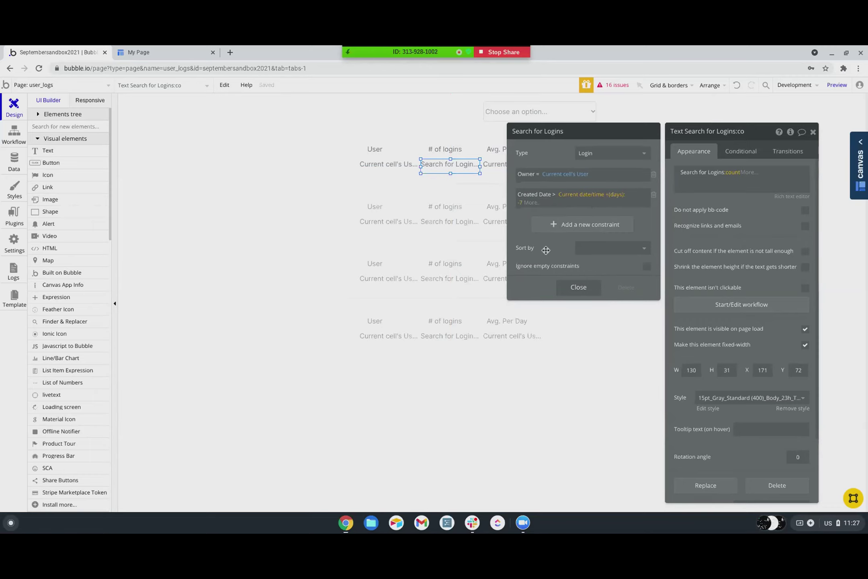
{"action": "key", "text": "Return"}
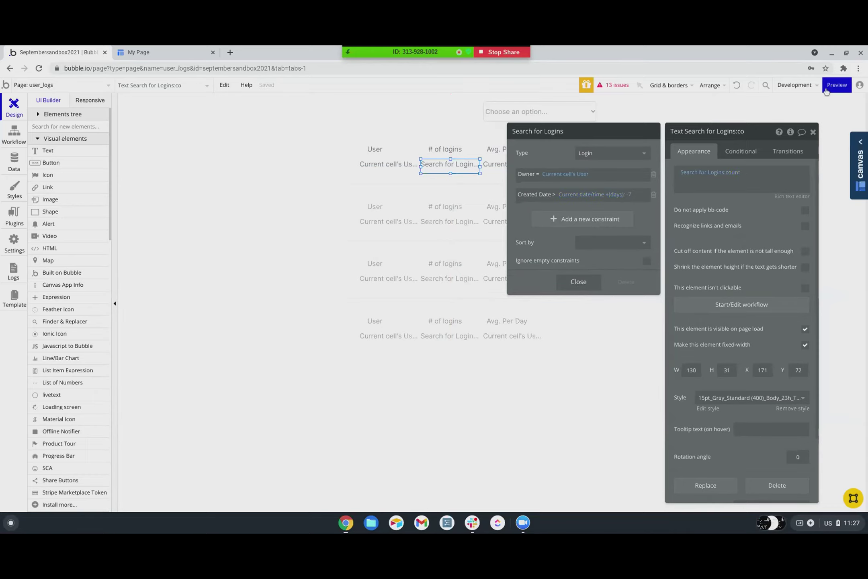
- Preview user_logs to see login counts of 0 and 3, then switch to Backend workflows
{"action": "left_click", "coordinate": [837, 85]}
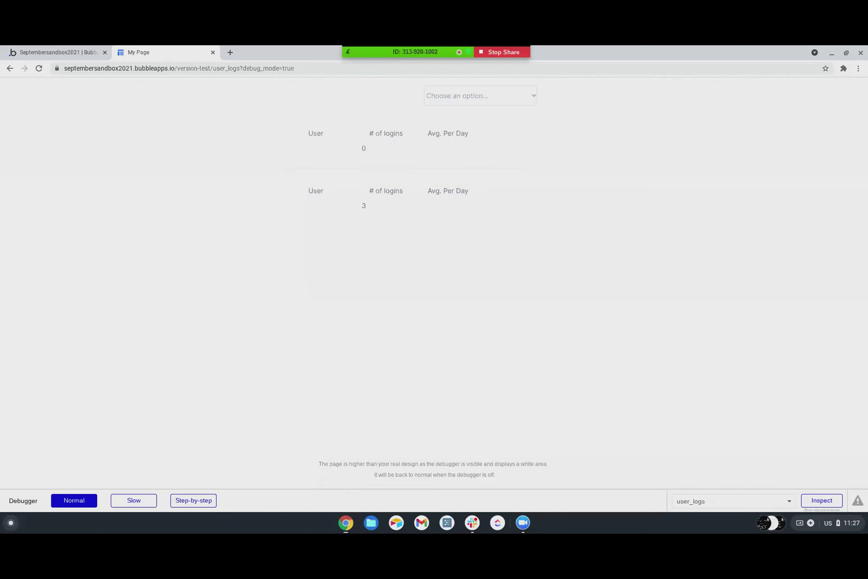
{"action": "left_click", "coordinate": [40, 53]}
{"action": "left_click", "coordinate": [41, 85]}
{"action": "scroll", "coordinate": [54, 478], "scroll_direction": "down", "scroll_amount": 2}
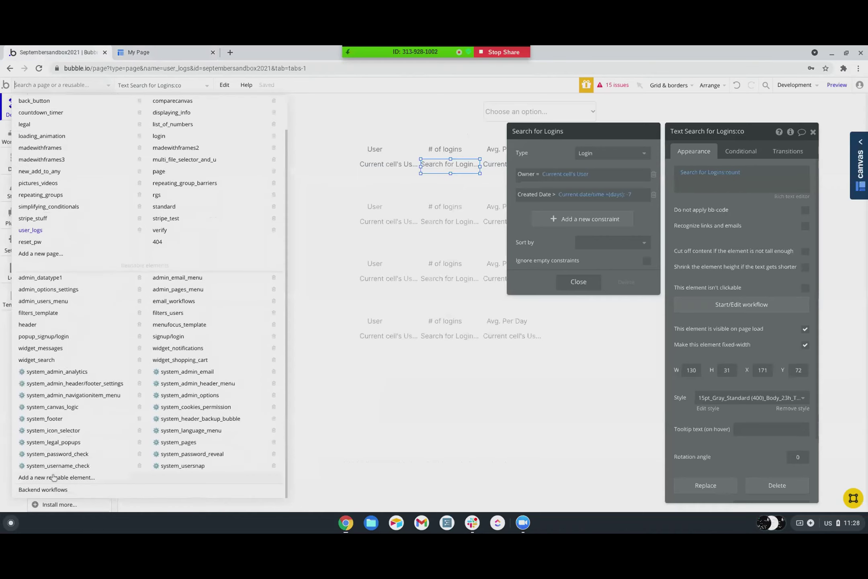
{"action": "left_click", "coordinate": [56, 489]}
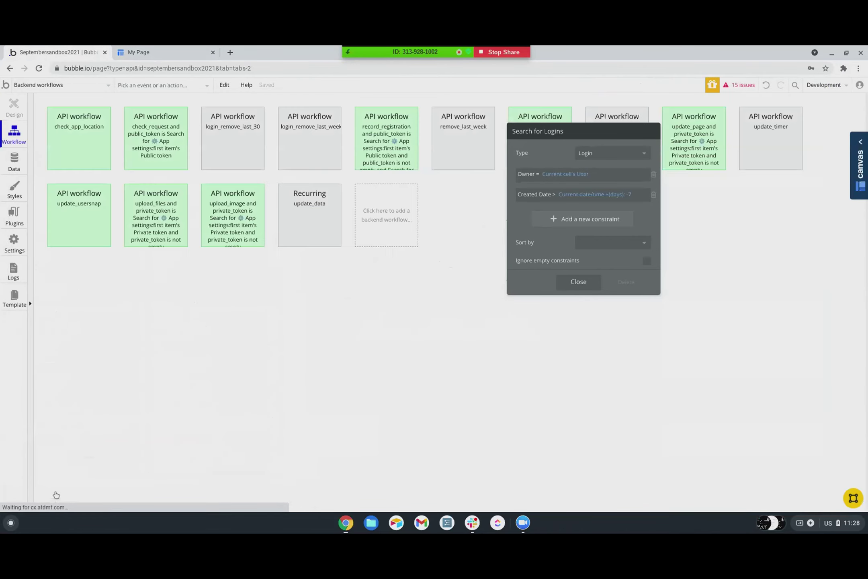
{"action": "left_click_drag", "start_coordinate": [624, 135], "coordinate": [657, 223]}
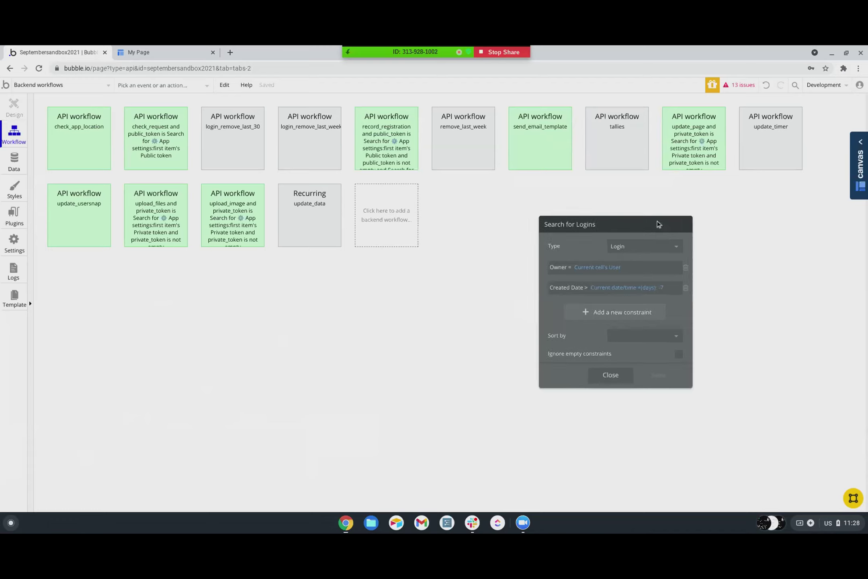
- Open login_remove_last_week's settings and Step 1, comparing them with login_remove_last_30
{"action": "left_click", "coordinate": [326, 141]}
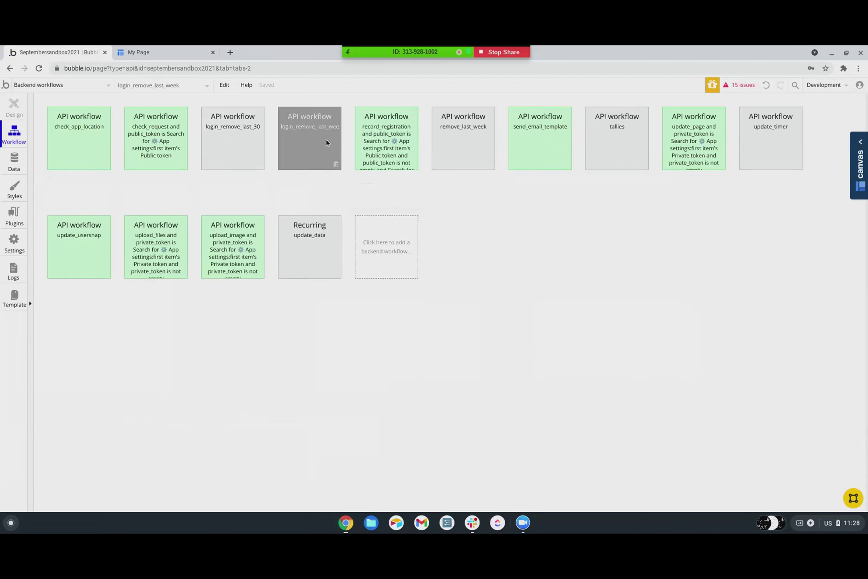
{"action": "double_click", "coordinate": [340, 136]}
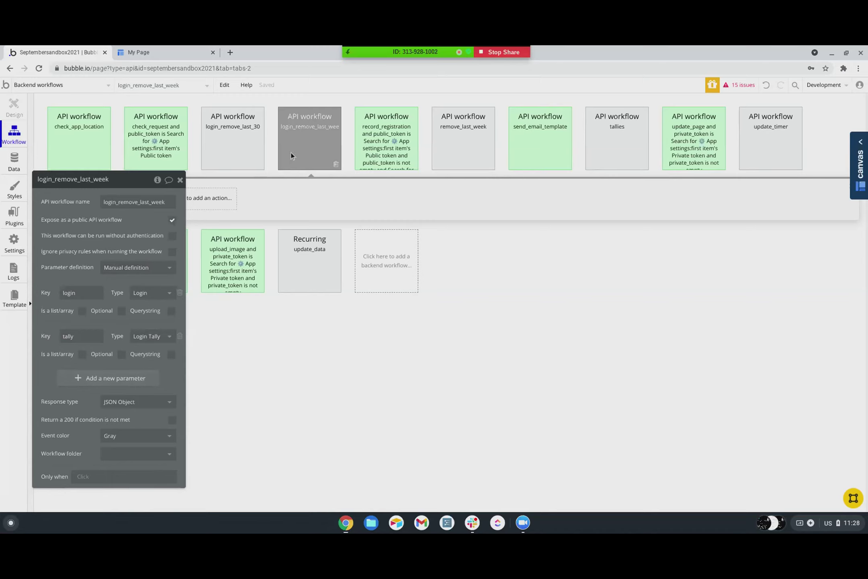
{"action": "left_click_drag", "start_coordinate": [140, 182], "coordinate": [522, 195]}
{"action": "left_click", "coordinate": [77, 198]}
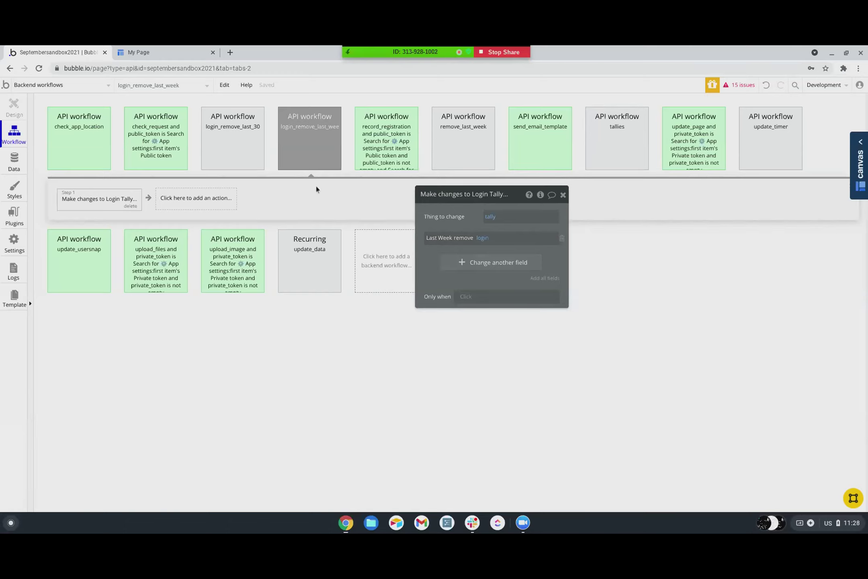
{"action": "left_click", "coordinate": [240, 155]}
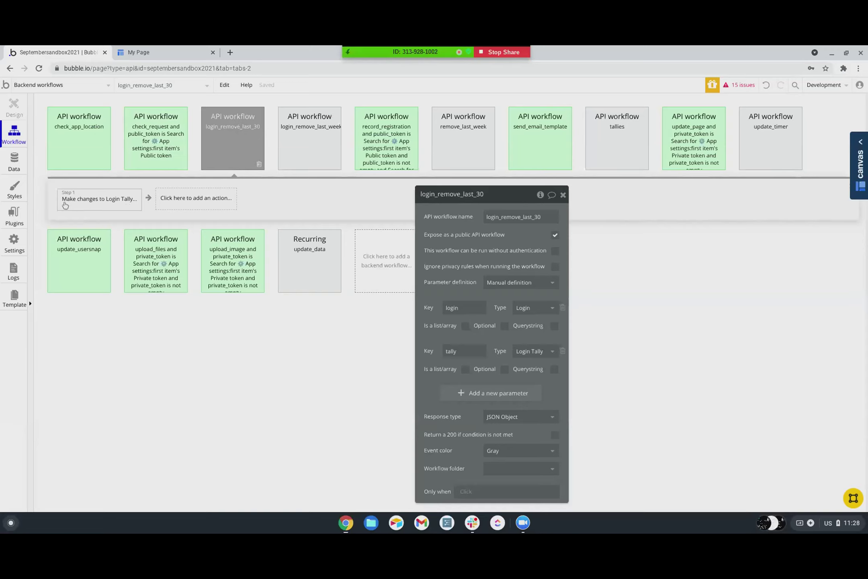
{"action": "left_click", "coordinate": [328, 138]}
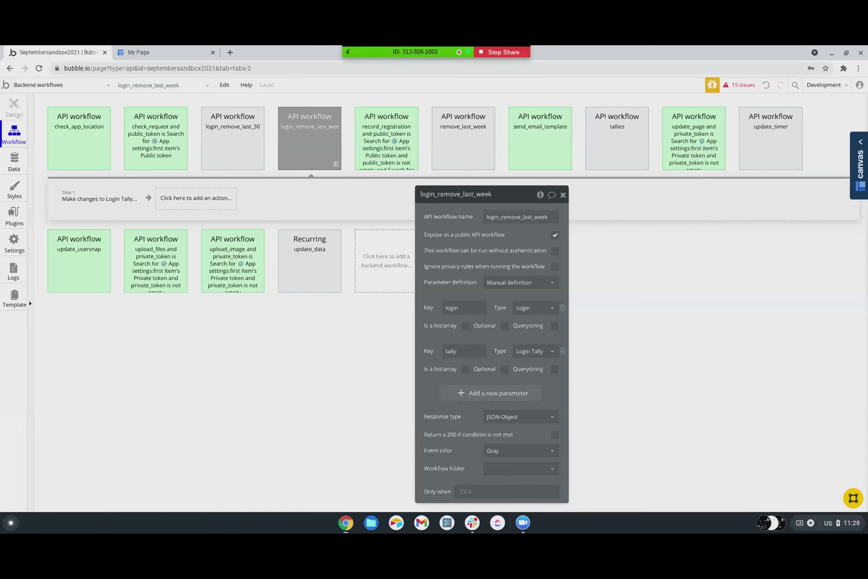
- Review Step 1 'Make changes to Login Tally', then view All Login Tallies in App data
{"action": "left_click", "coordinate": [110, 199]}
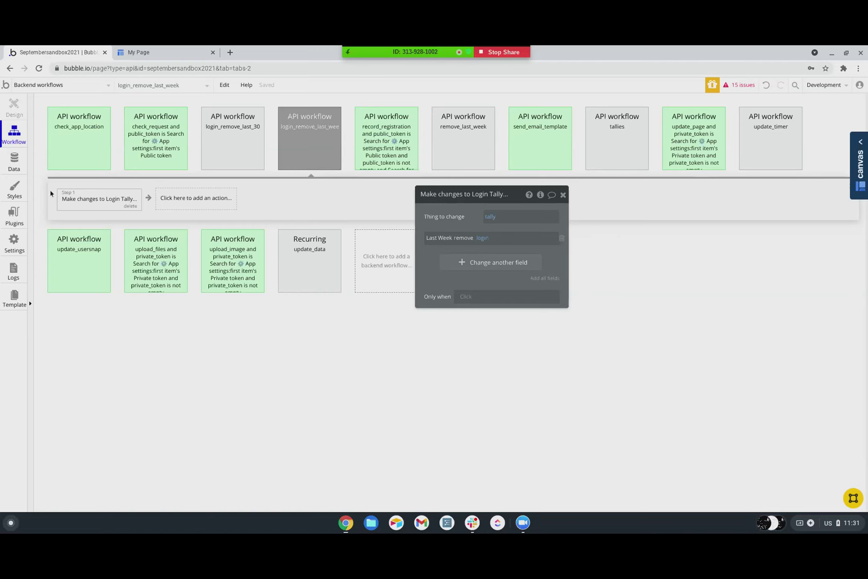
{"action": "left_click", "coordinate": [6, 160]}
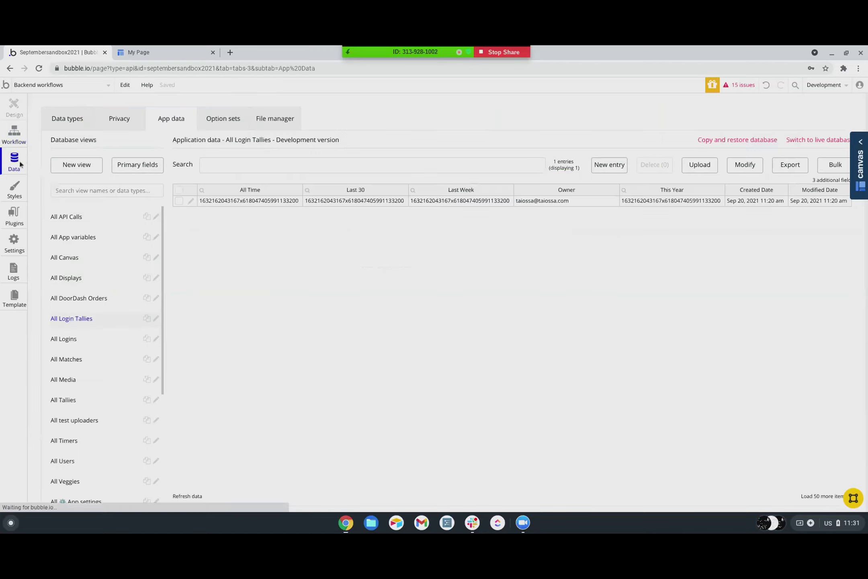
- Switch to the Data types tab to see custom types such as API Call
{"action": "left_click", "coordinate": [74, 120]}
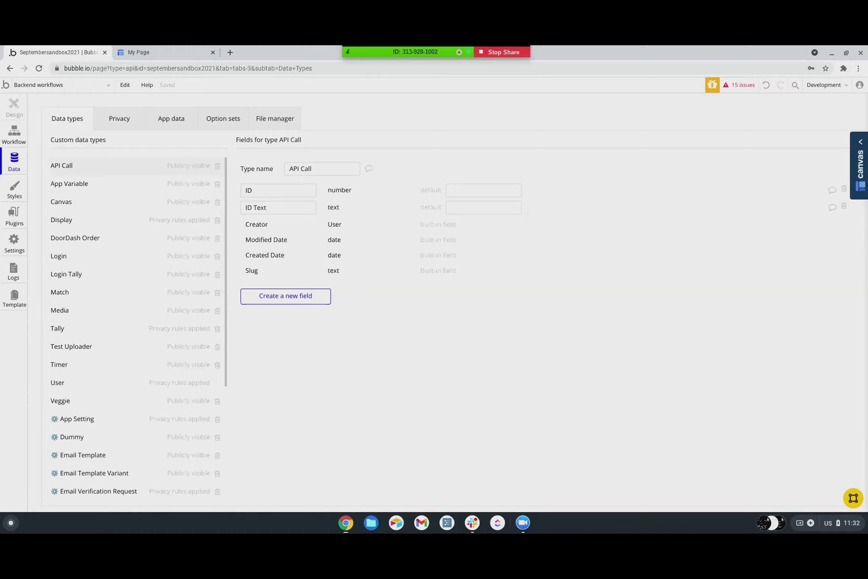
- Select the API Call ID field name, then launch Airtable from the taskbar
{"action": "double_click", "coordinate": [248, 191]}
{"action": "left_click", "coordinate": [397, 523]}
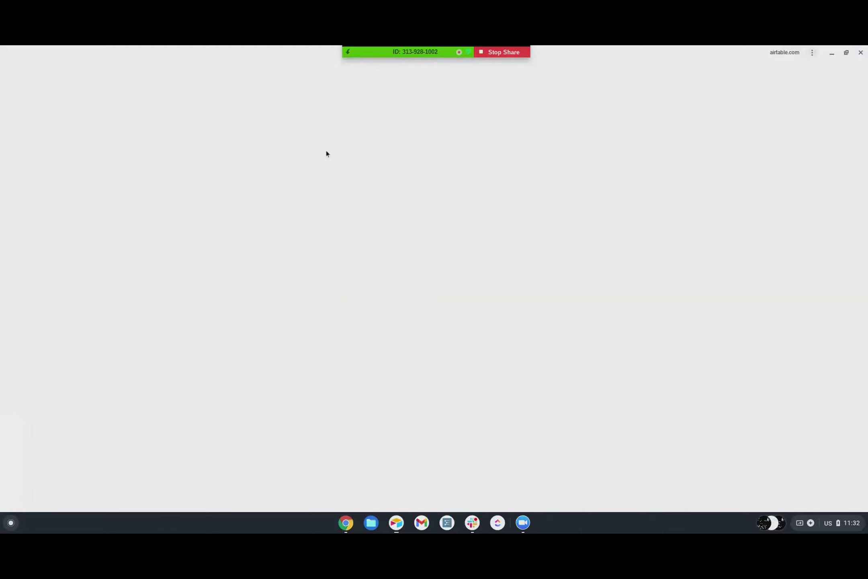
- Open the Entreprising base from Airtable's Bases home
{"action": "scroll", "coordinate": [373, 138], "scroll_direction": "up", "scroll_amount": 10}
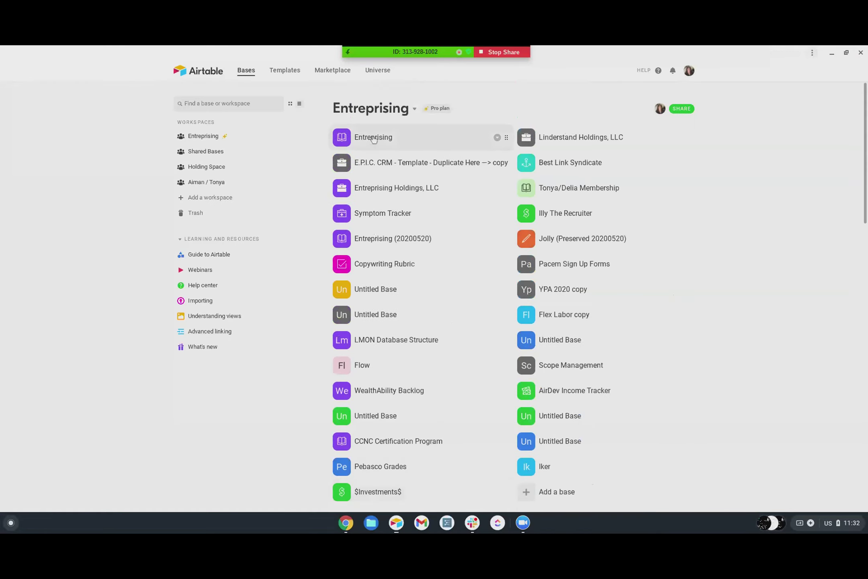
{"action": "left_click", "coordinate": [374, 138]}
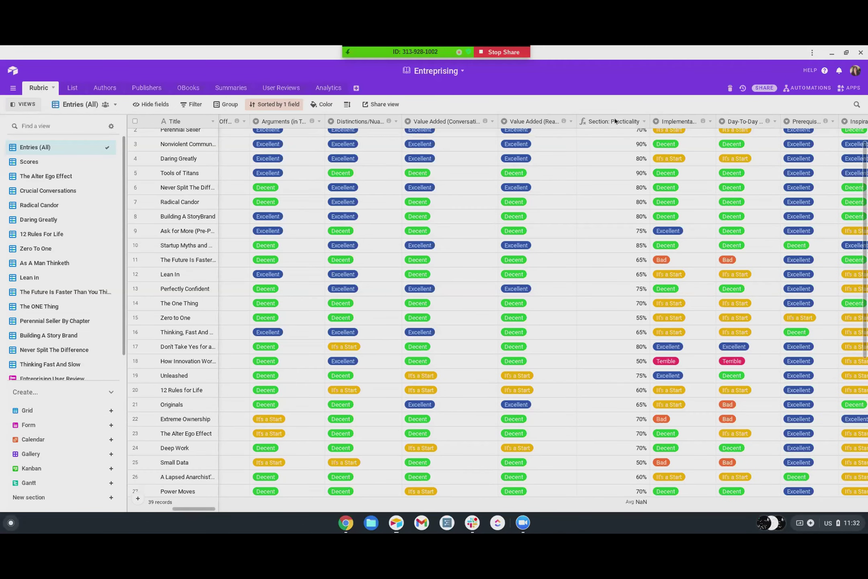
{"action": "double_click", "coordinate": [593, 125]}
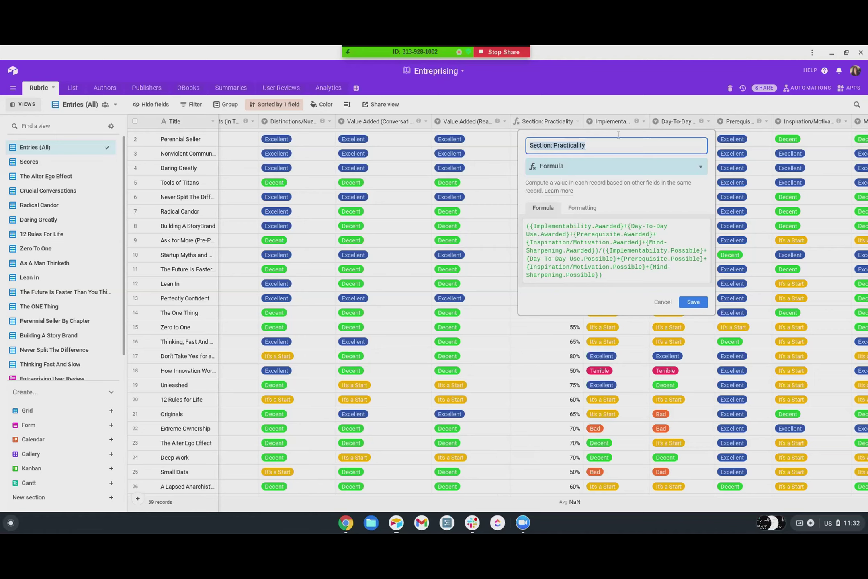
{"action": "left_click", "coordinate": [500, 137]}
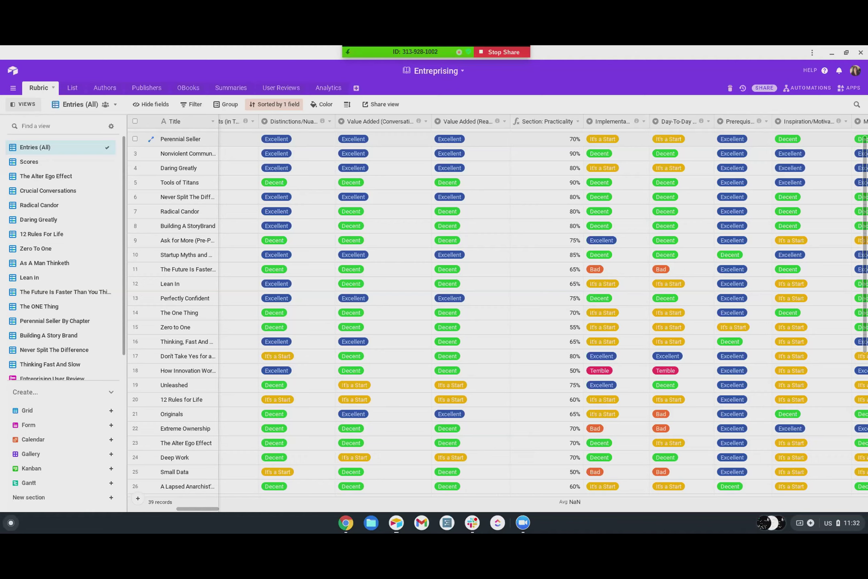
{"action": "scroll", "coordinate": [43, 297], "scroll_direction": "down", "scroll_amount": 1}
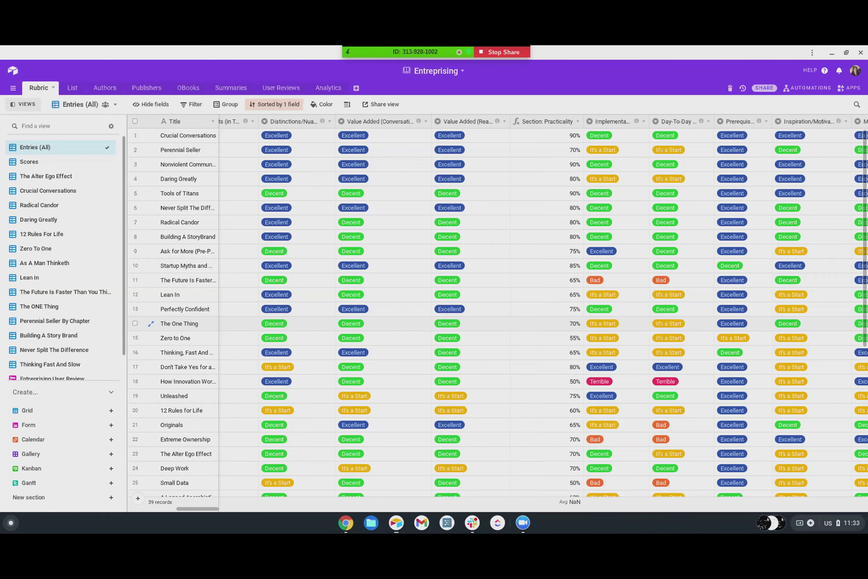
{"action": "scroll", "coordinate": [281, 326], "scroll_direction": "down", "scroll_amount": 5}
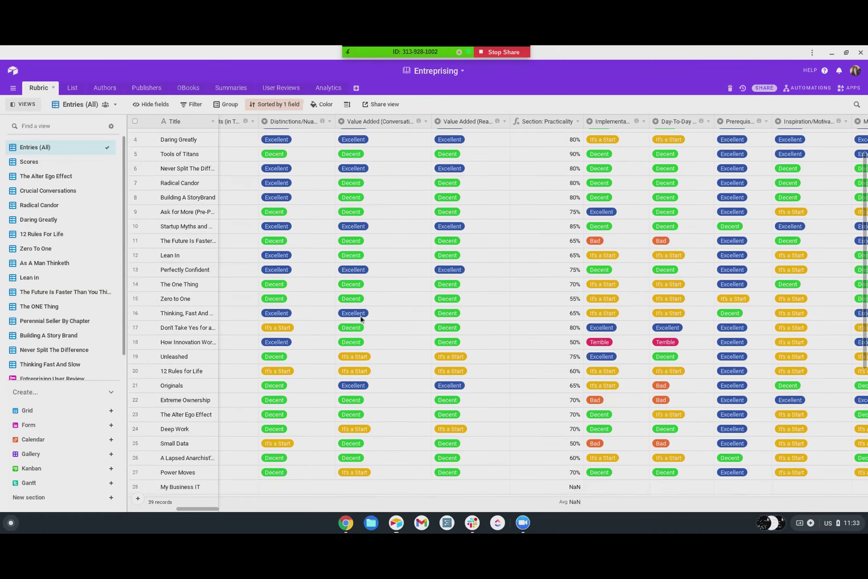
{"action": "scroll", "coordinate": [361, 319], "scroll_direction": "up", "scroll_amount": 6}
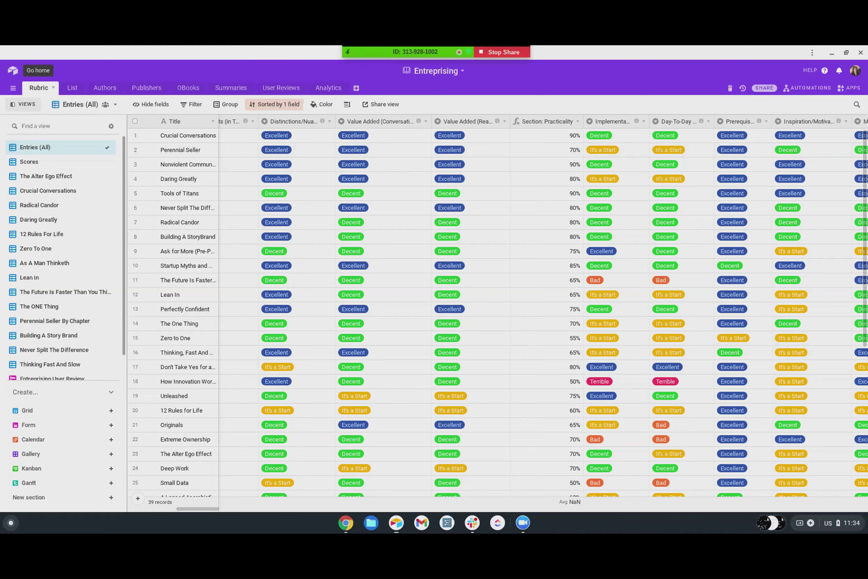
- Use the Airtable logo to return to the Entreprising workspace's Bases home
{"action": "left_click", "coordinate": [13, 71]}
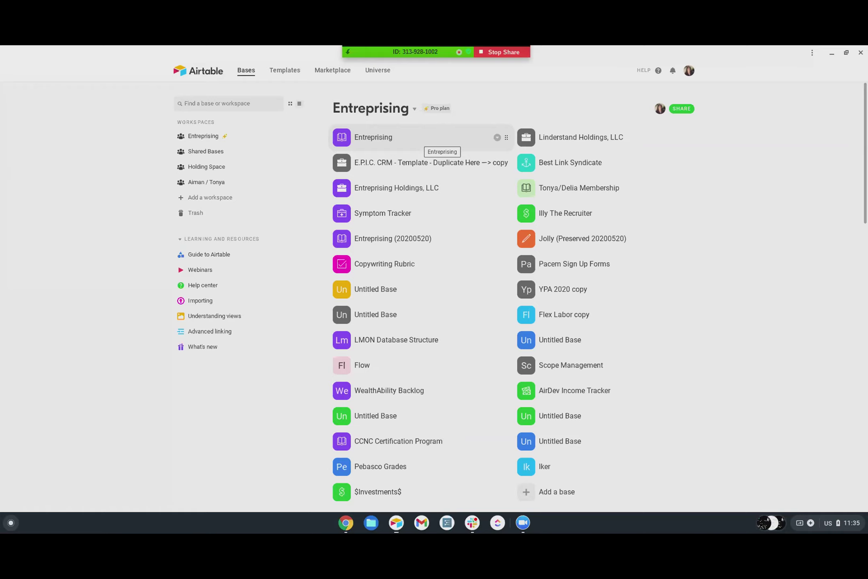
- Search Bubble's Add plugins catalogue for 'airtable', then bring the Airtable window back
{"action": "left_click", "coordinate": [831, 53]}
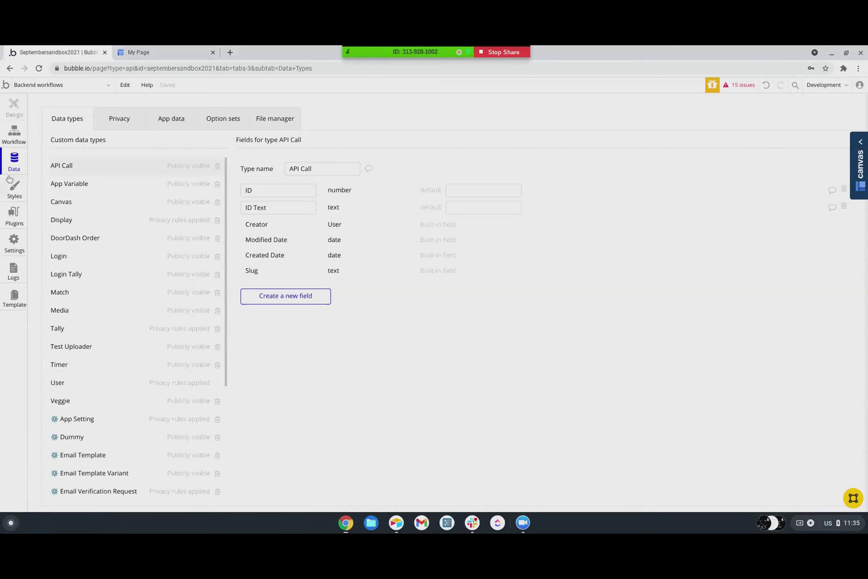
{"action": "left_click", "coordinate": [14, 219]}
{"action": "left_click", "coordinate": [827, 112]}
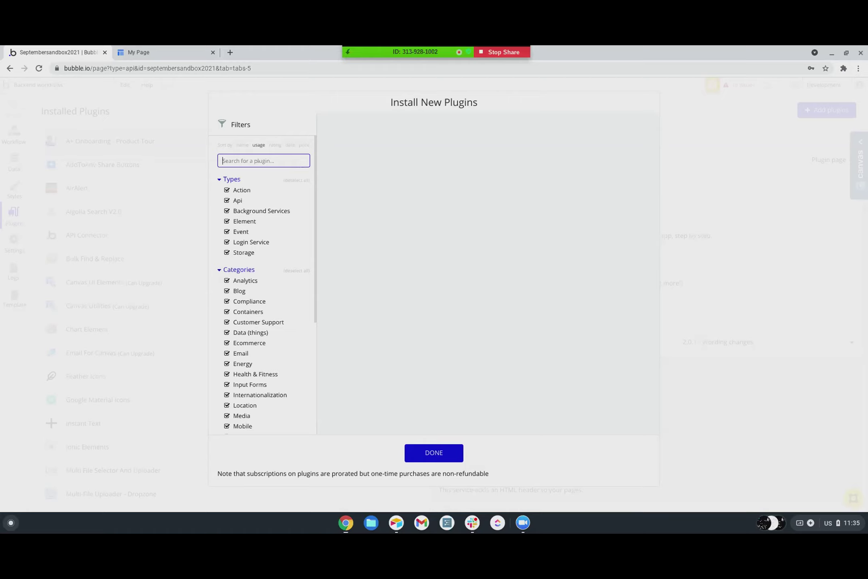
{"action": "type", "text": "airtable"}
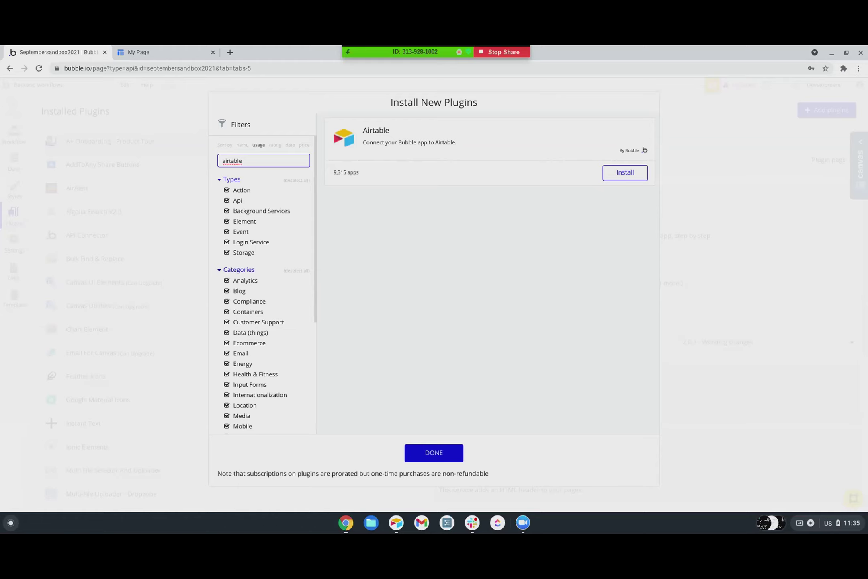
{"action": "left_click", "coordinate": [396, 522]}
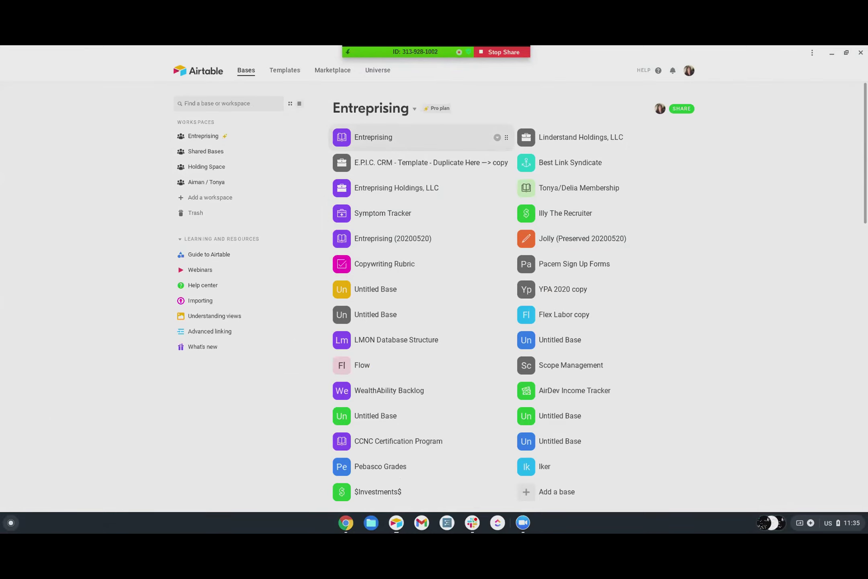
- Open the Entreprising base on its Rubric table's grid of 39 rated book records
{"action": "left_click", "coordinate": [349, 145]}
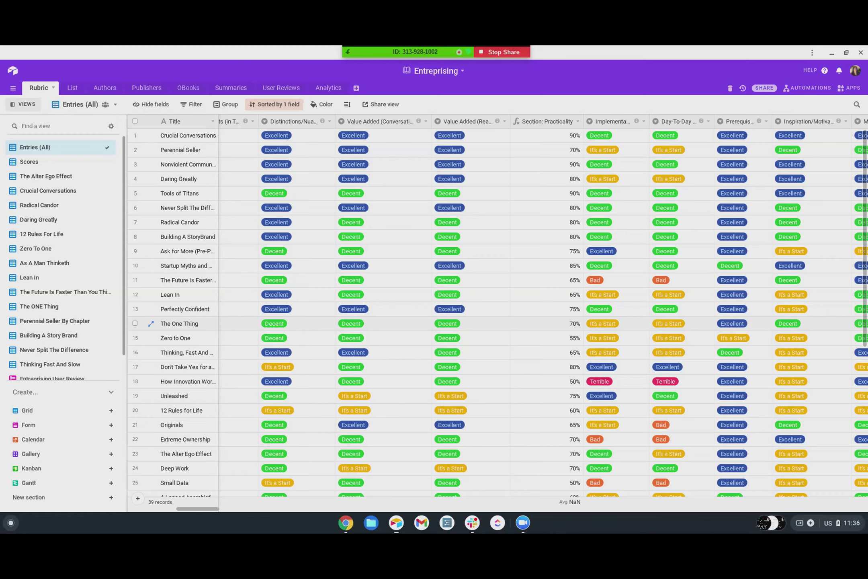
- Minimize Airtable and close Bubble's plugin installer to reveal the Installed Plugins list
{"action": "scroll", "coordinate": [411, 297], "scroll_direction": "down", "scroll_amount": 3}
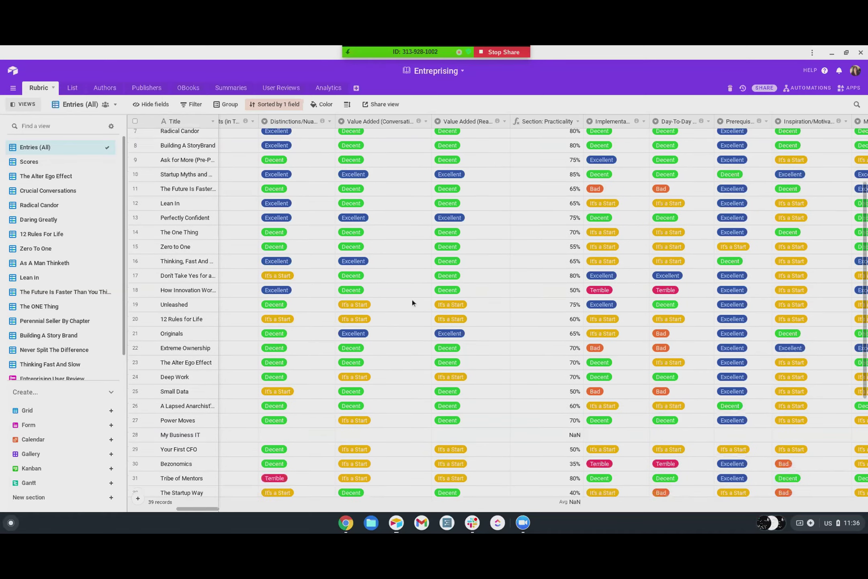
{"action": "scroll", "coordinate": [419, 305], "scroll_direction": "up", "scroll_amount": 5}
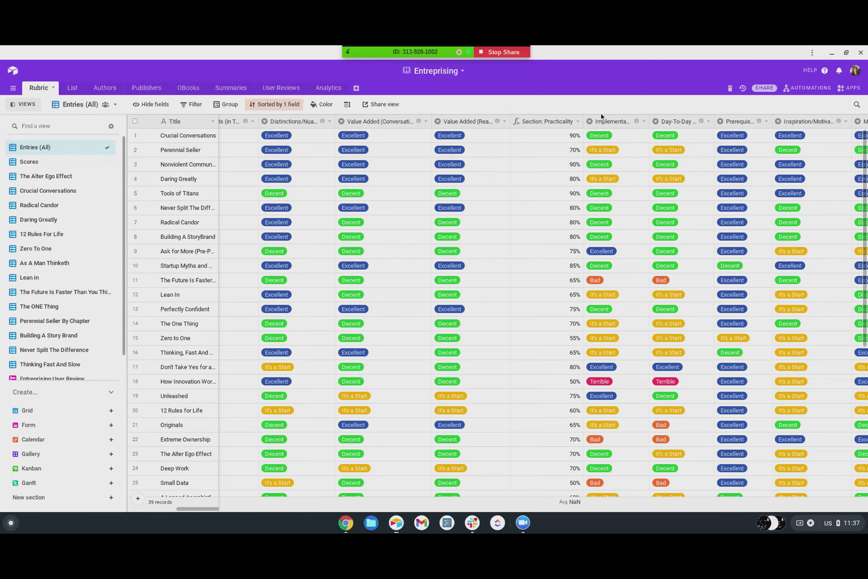
{"action": "left_click", "coordinate": [832, 56]}
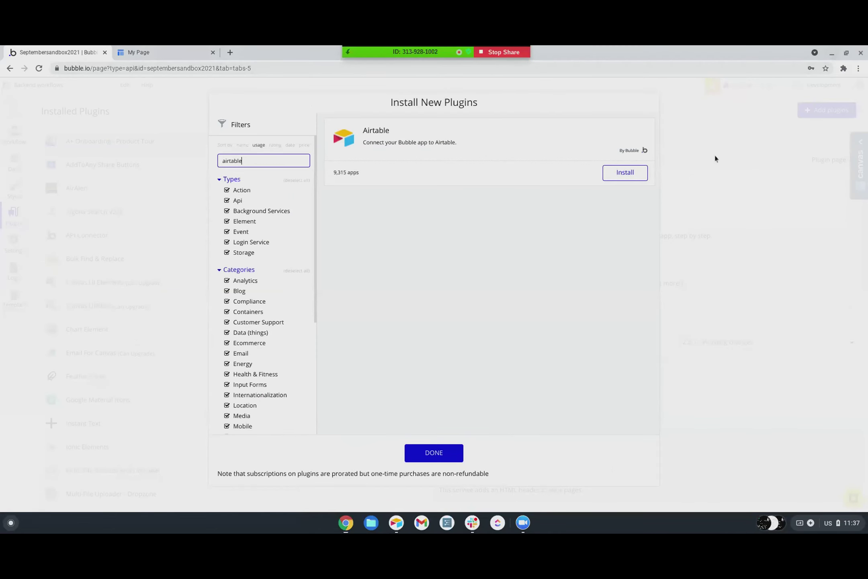
{"action": "left_click", "coordinate": [438, 454]}
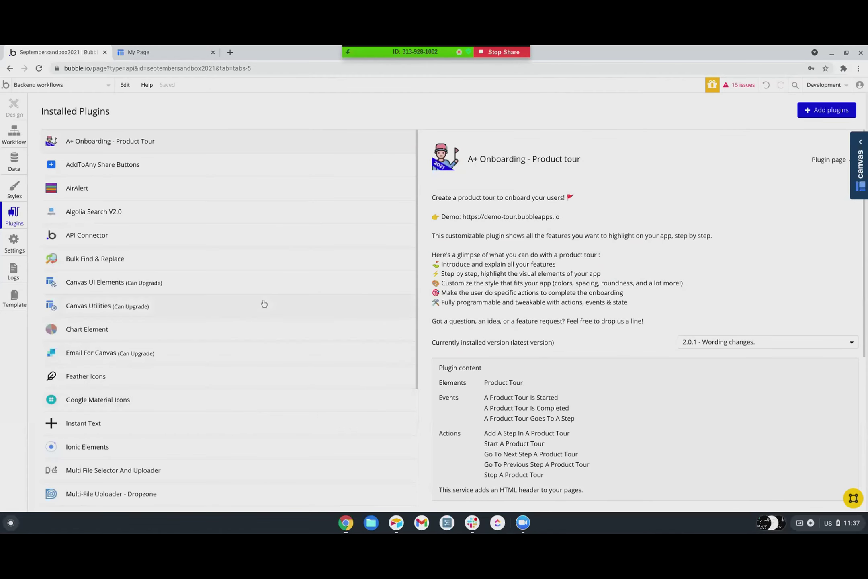
- Show the Login Tally data type's fields and check what the All Time field references
{"action": "left_click", "coordinate": [18, 168]}
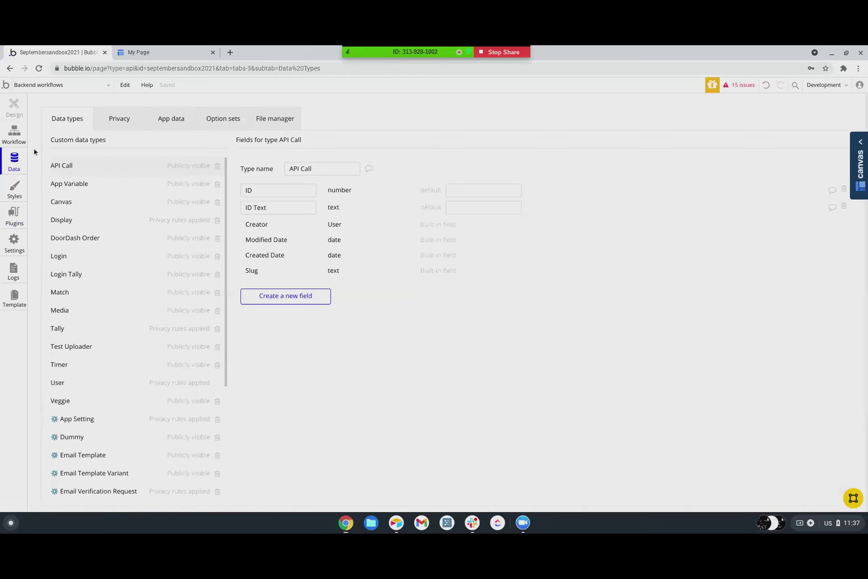
{"action": "left_click", "coordinate": [68, 263]}
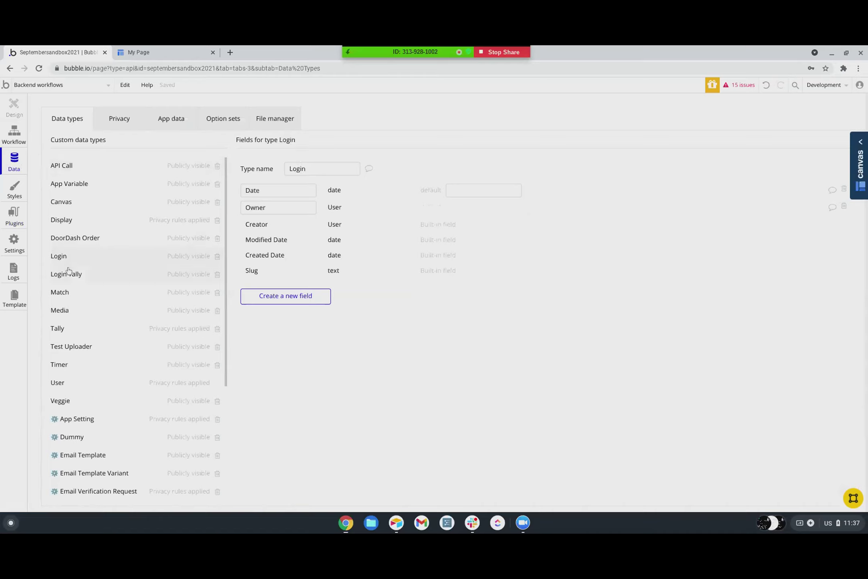
{"action": "left_click", "coordinate": [59, 278]}
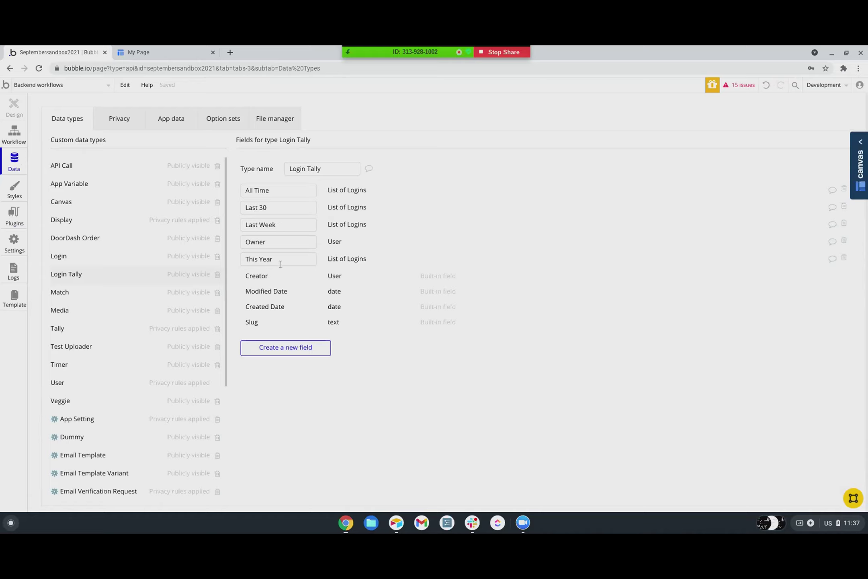
{"action": "left_click", "coordinate": [283, 193]}
- Inspect login_remove_last_week's Make changes to Login Tally action in the backend workflows
{"action": "left_click", "coordinate": [14, 133]}
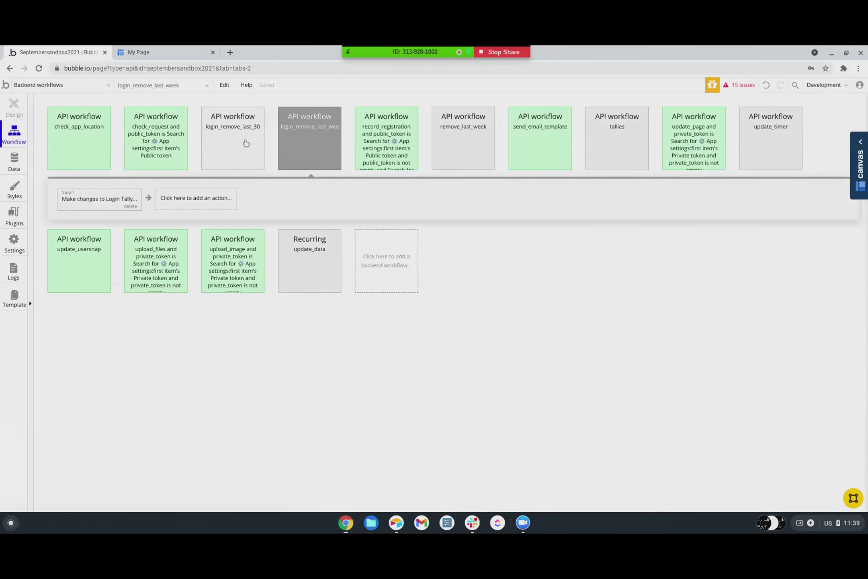
{"action": "left_click", "coordinate": [245, 142]}
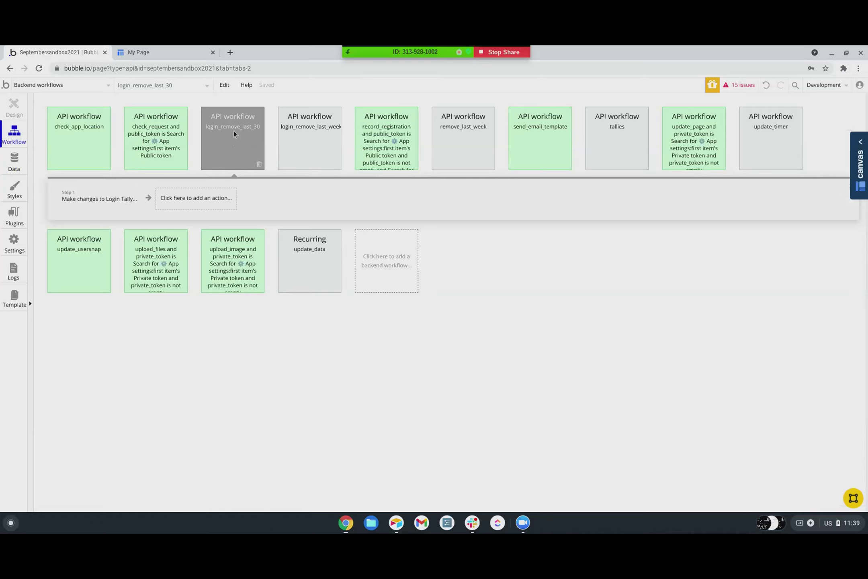
{"action": "double_click", "coordinate": [234, 133]}
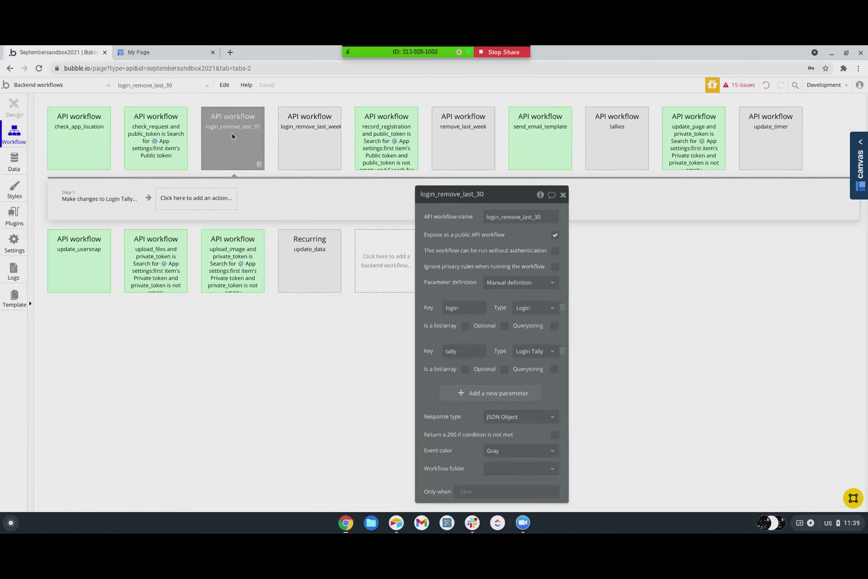
{"action": "left_click", "coordinate": [306, 151]}
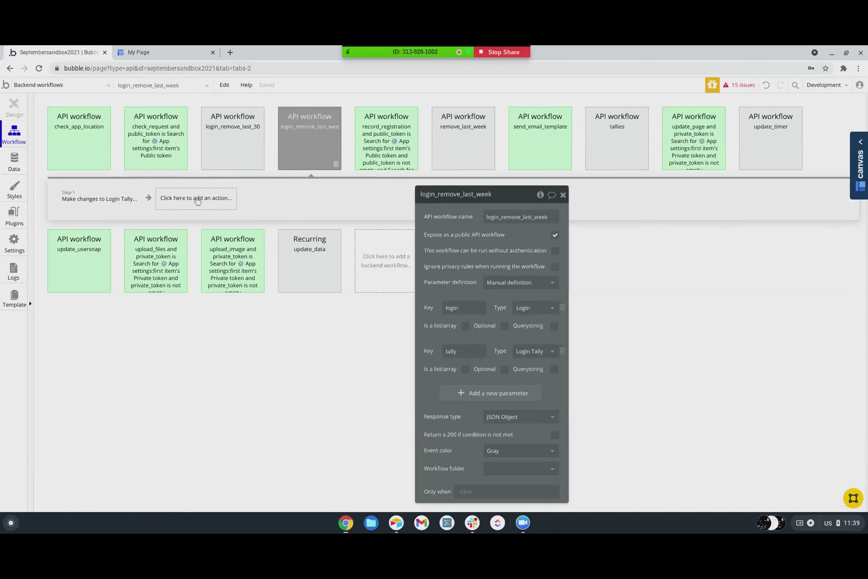
{"action": "left_click", "coordinate": [95, 198]}
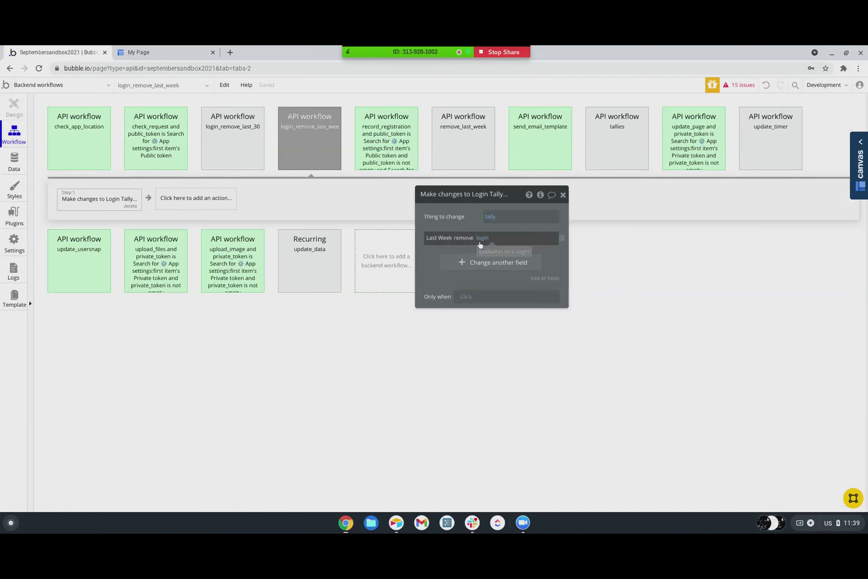
{"action": "left_click", "coordinate": [331, 147]}
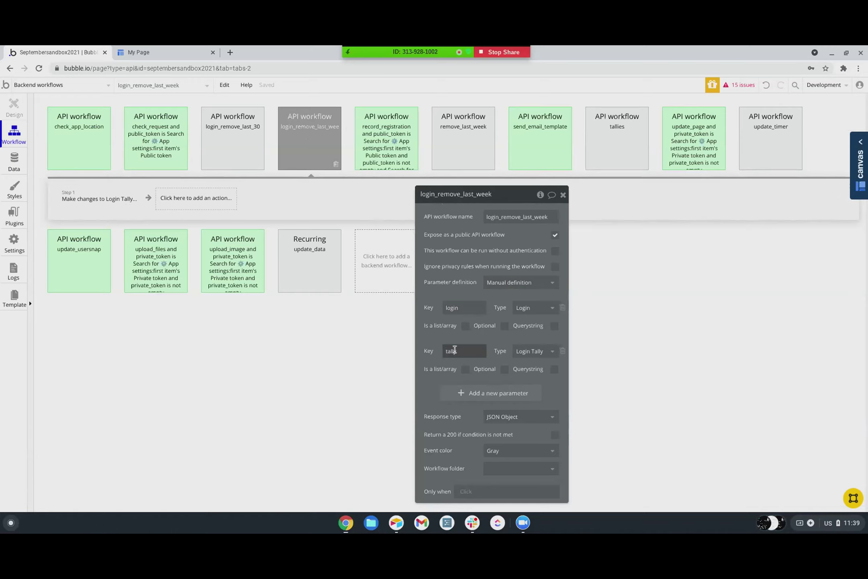
{"action": "left_click", "coordinate": [111, 203]}
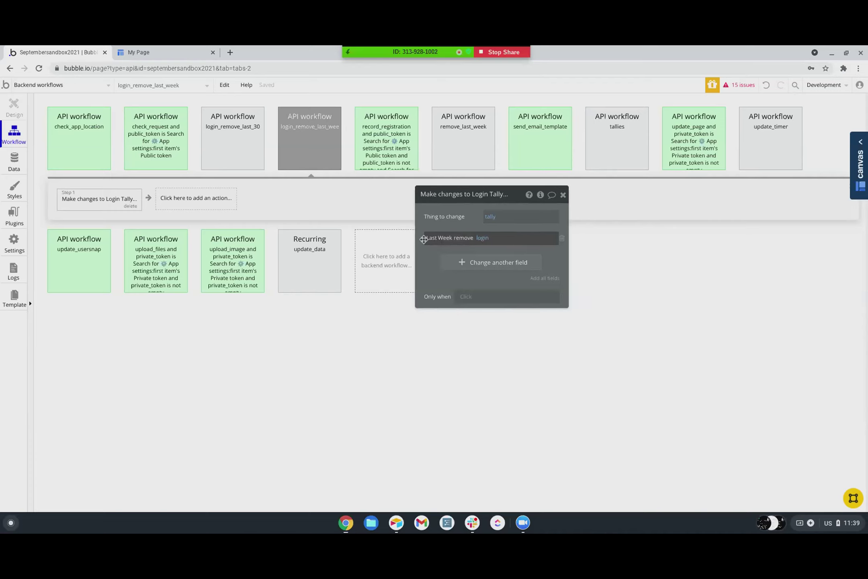
- Inspect login_remove_last_30's Login Tally action, then view the Login Tally fields
{"action": "left_click", "coordinate": [217, 146]}
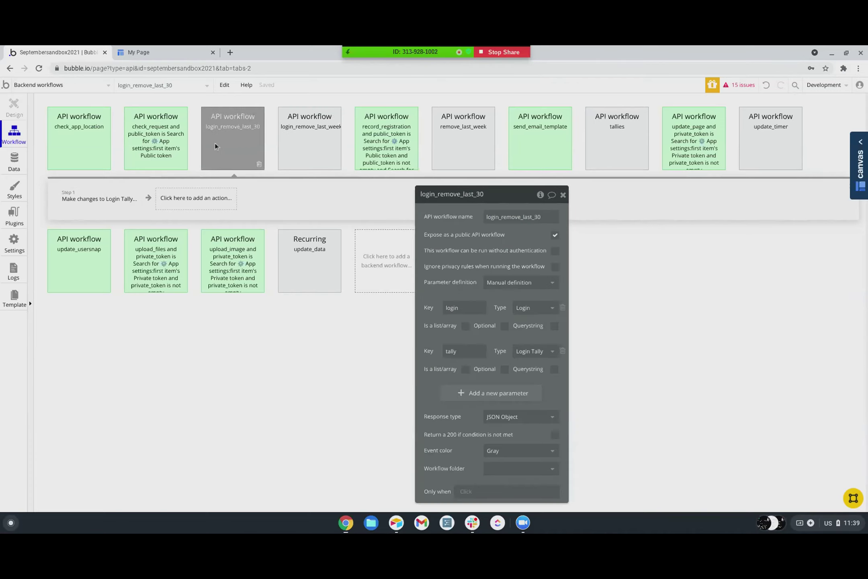
{"action": "left_click", "coordinate": [115, 204]}
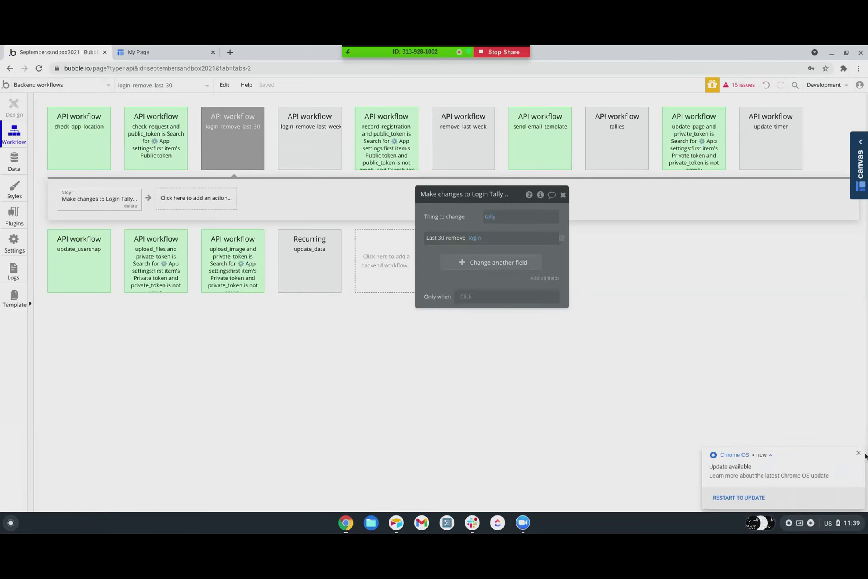
{"action": "left_click", "coordinate": [859, 453]}
{"action": "left_click", "coordinate": [225, 148]}
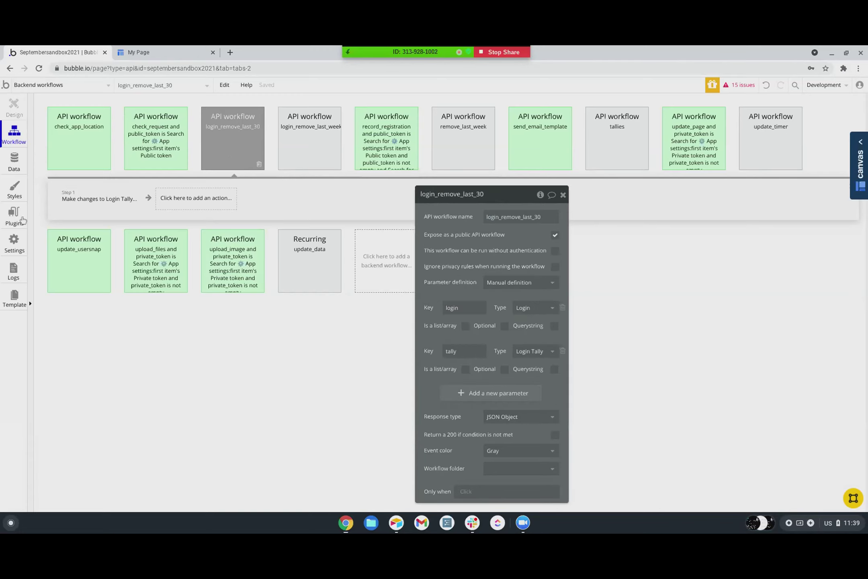
{"action": "left_click", "coordinate": [14, 160]}
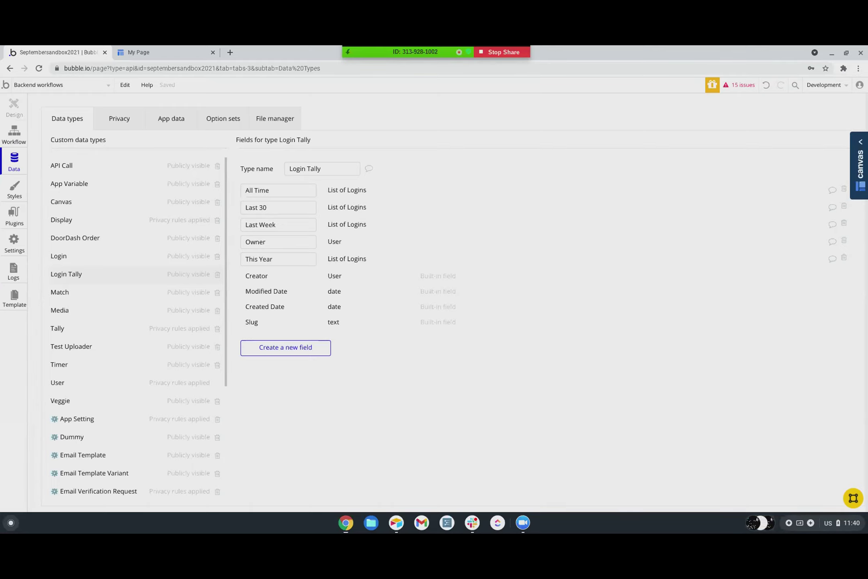
- Show login_remove_last_30's settings: a public API workflow with login and tally parameters
{"action": "left_click", "coordinate": [15, 133]}
{"action": "left_click", "coordinate": [221, 129]}
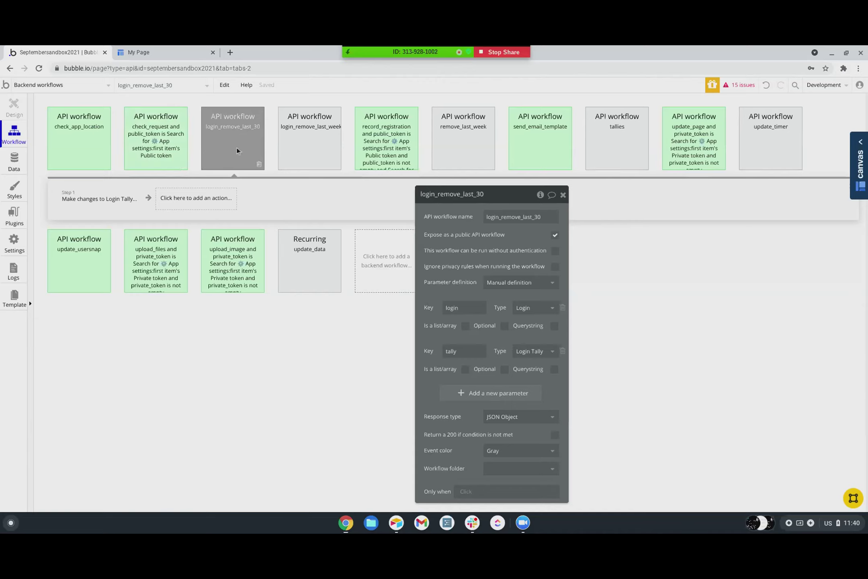
- Verify Step 1 removes login from the tally's Last 30 list, then show the app pages list
{"action": "left_click", "coordinate": [122, 210]}
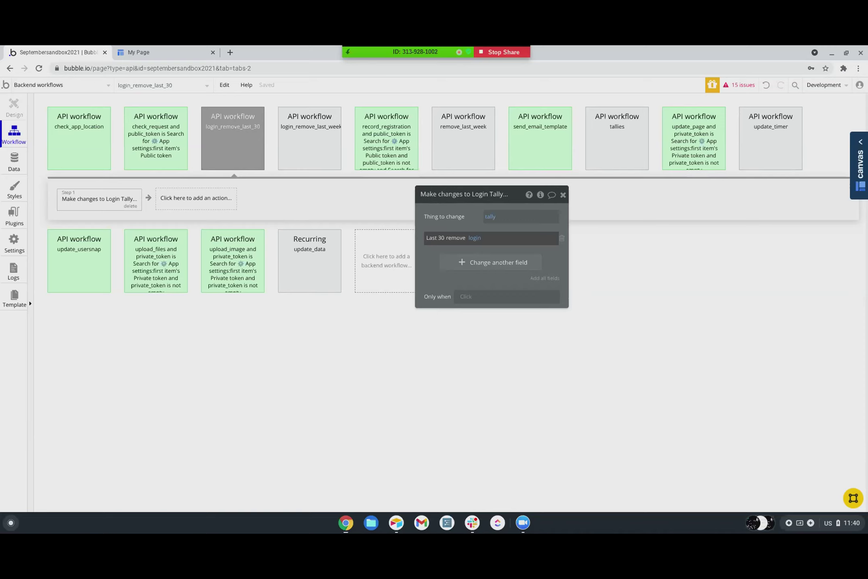
{"action": "left_click", "coordinate": [235, 146]}
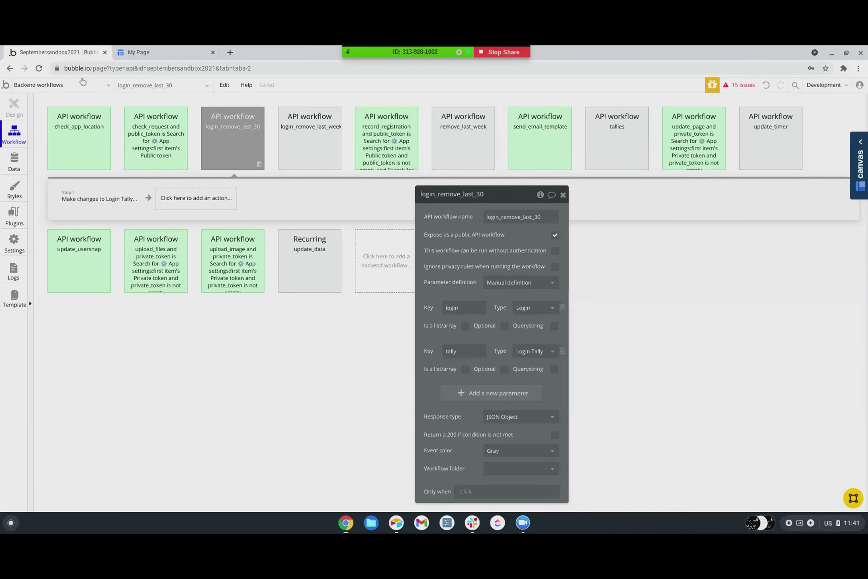
{"action": "left_click", "coordinate": [31, 89]}
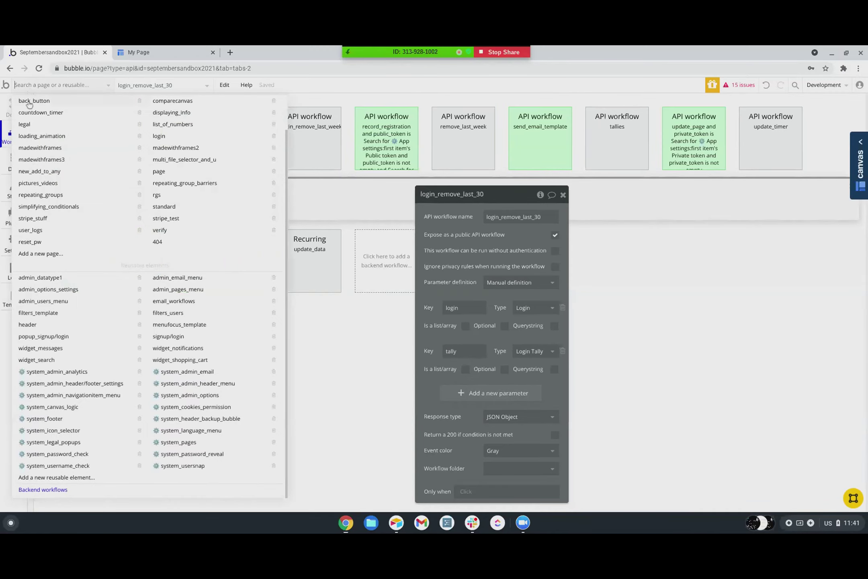
- Switch to the user_logs page, reload the editor, and show the Page is loaded actions
{"action": "left_click", "coordinate": [33, 232]}
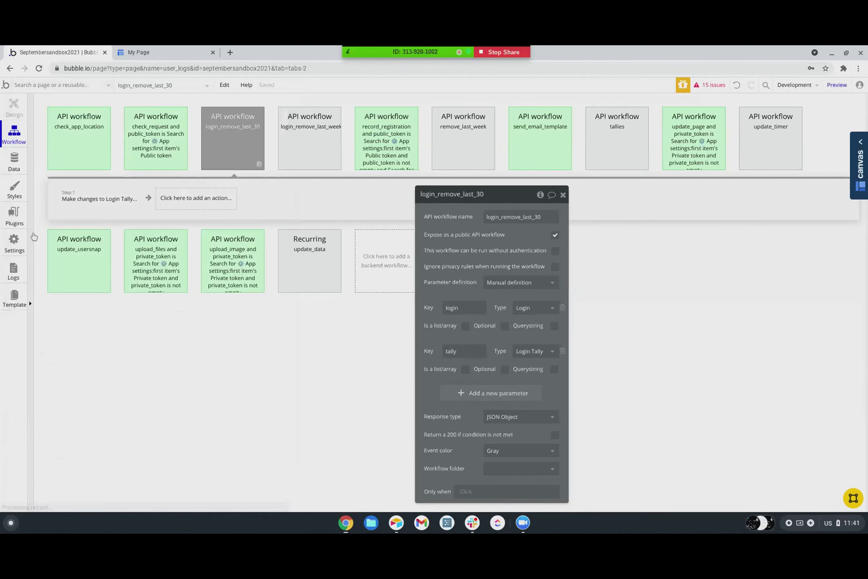
{"action": "left_click", "coordinate": [52, 143]}
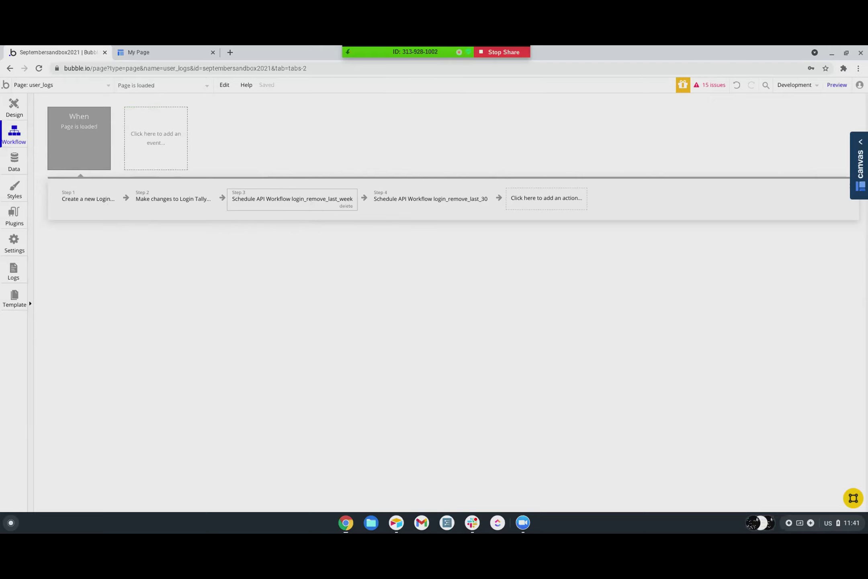
{"action": "key", "text": "ctrl+r"}
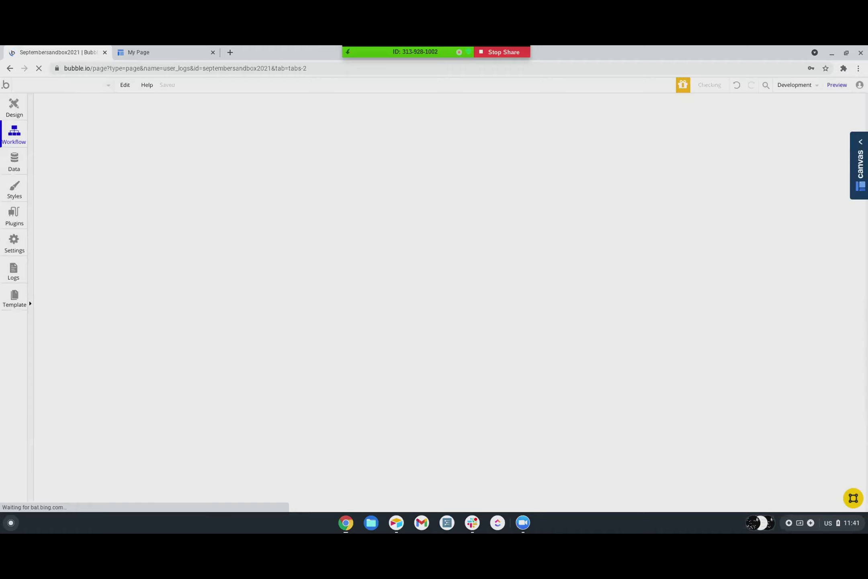
{"action": "left_click", "coordinate": [79, 142]}
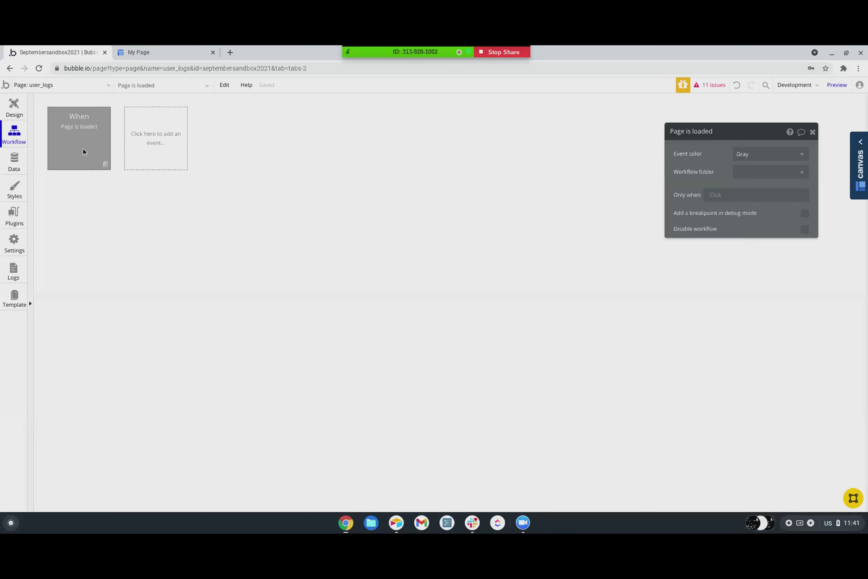
{"action": "left_click", "coordinate": [81, 140]}
- Review the login_remove_last_week scheduling step and the step adding the Login to tally lists
{"action": "left_click", "coordinate": [255, 201]}
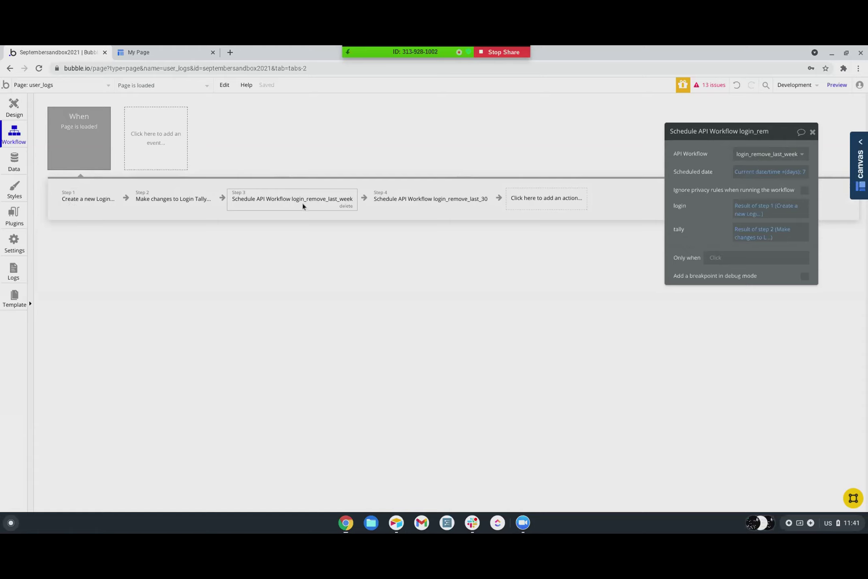
{"action": "left_click", "coordinate": [165, 203]}
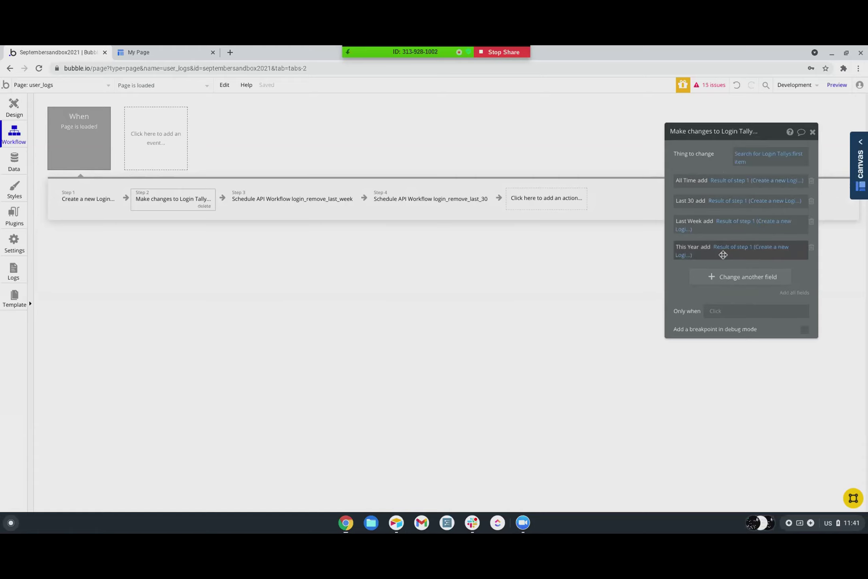
{"action": "left_click", "coordinate": [304, 199]}
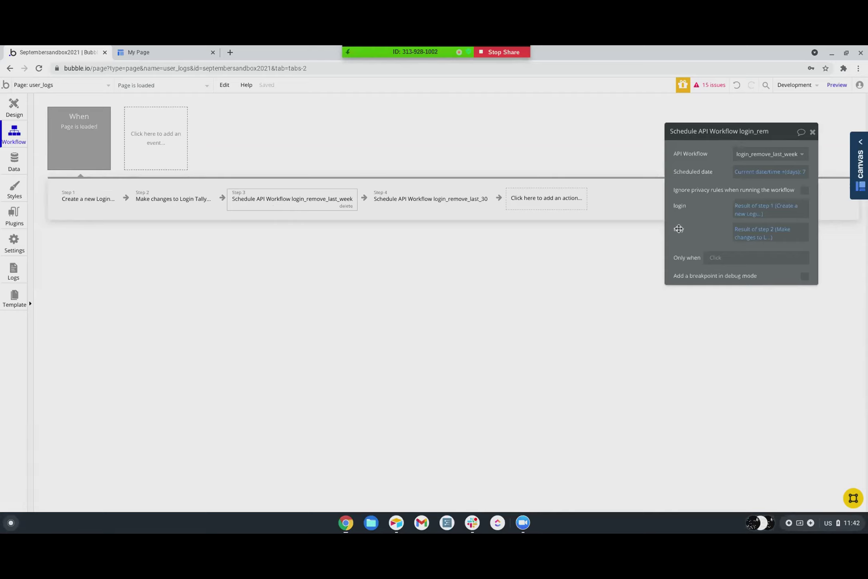
{"action": "left_click", "coordinate": [210, 206]}
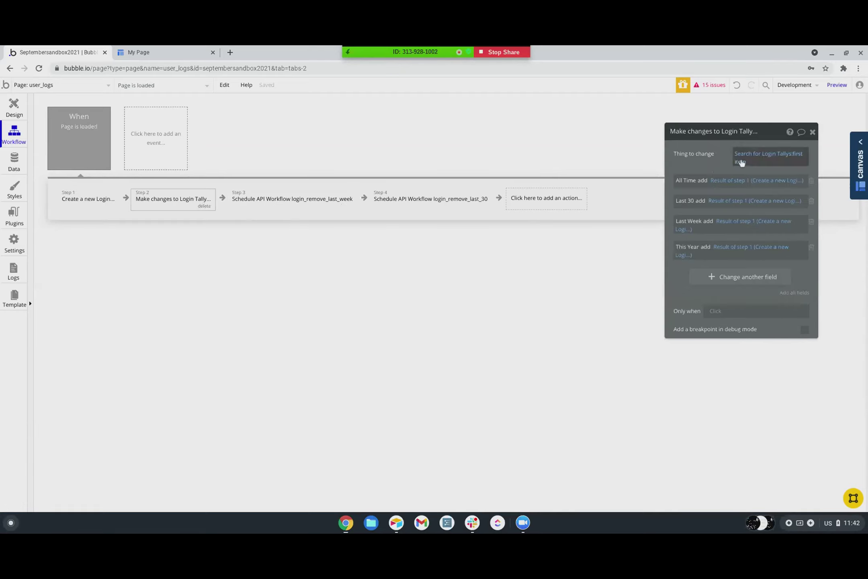
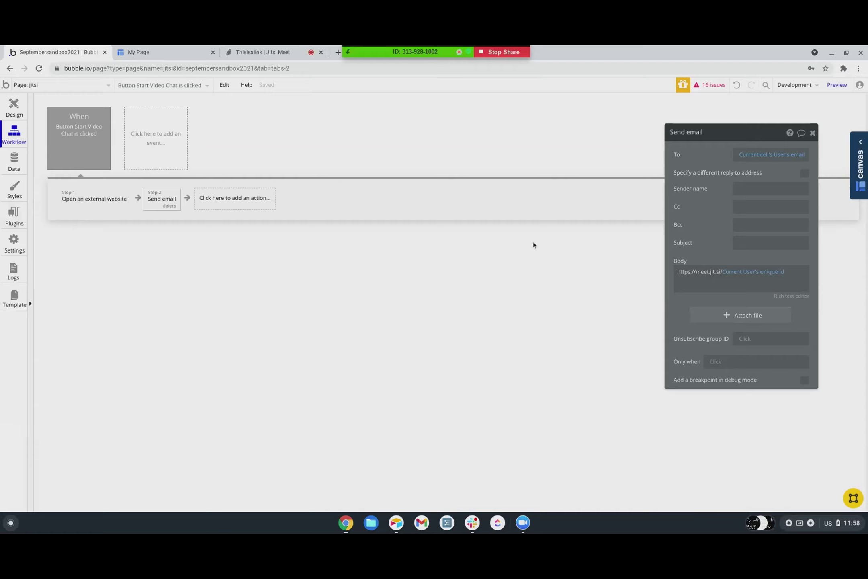
- Enter 'Link To Chat' as the Send email step's subject line
{"action": "left_click", "coordinate": [757, 245]}
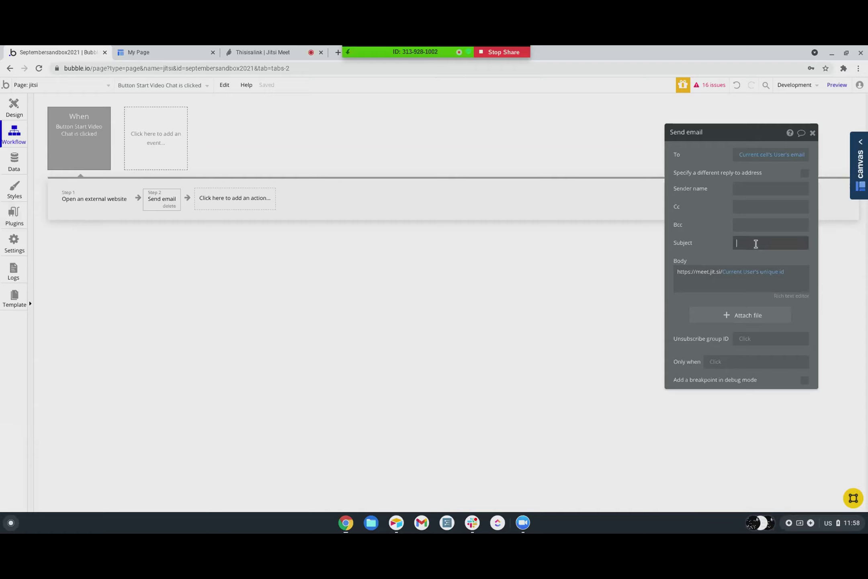
{"action": "type", "text": "Link To Chat"}
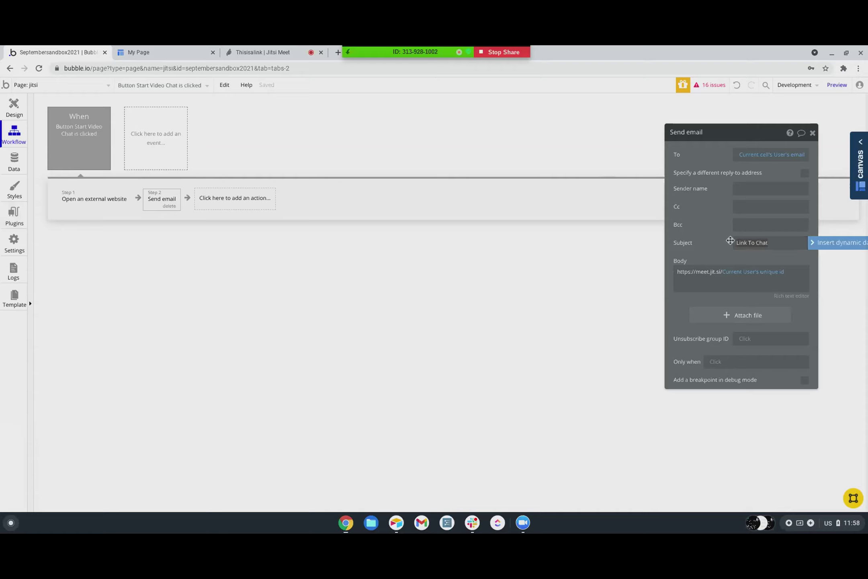
{"action": "left_click", "coordinate": [725, 231]}
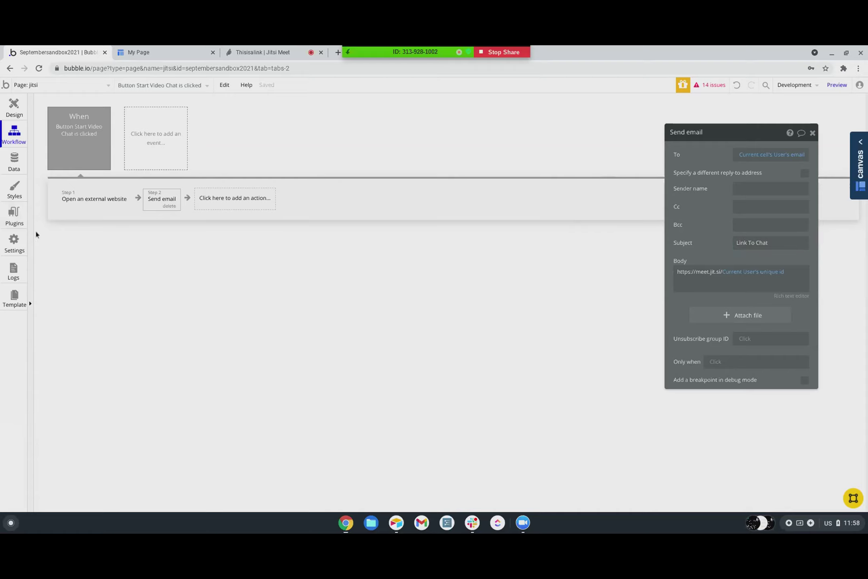
- Start a new entry in the All Users table under Data > App data
{"action": "left_click", "coordinate": [12, 161]}
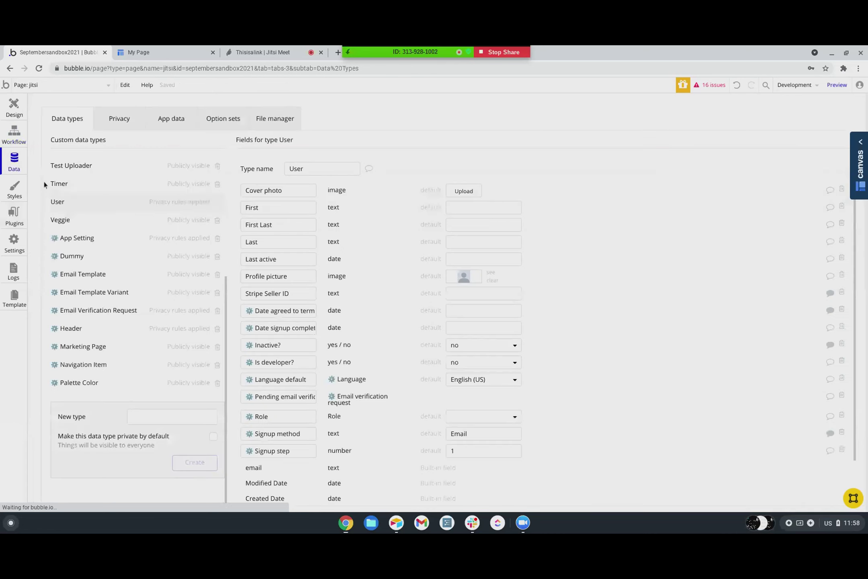
{"action": "left_click", "coordinate": [169, 119]}
{"action": "scroll", "coordinate": [87, 353], "scroll_direction": "down", "scroll_amount": 4}
{"action": "scroll", "coordinate": [74, 325], "scroll_direction": "up", "scroll_amount": 1}
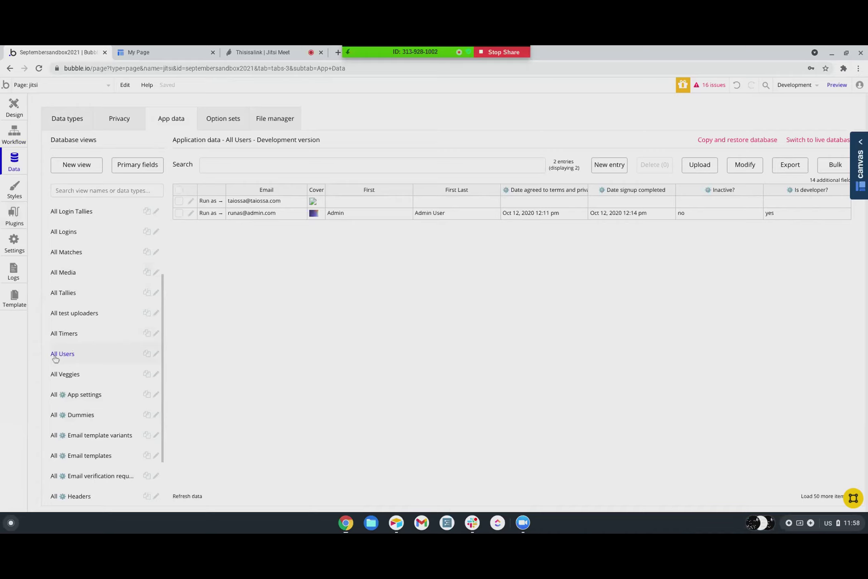
{"action": "left_click", "coordinate": [619, 165]}
- Fill in the new user's first name and email address
{"action": "left_click", "coordinate": [339, 146]}
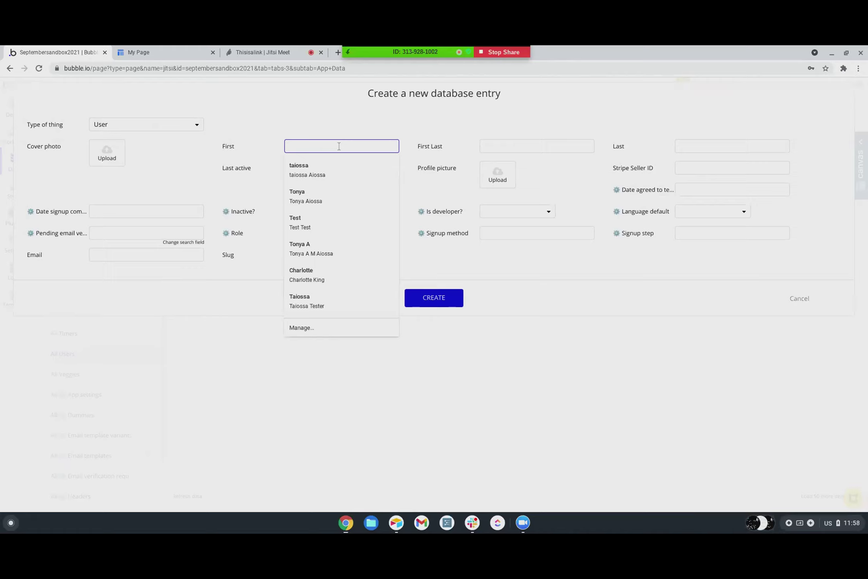
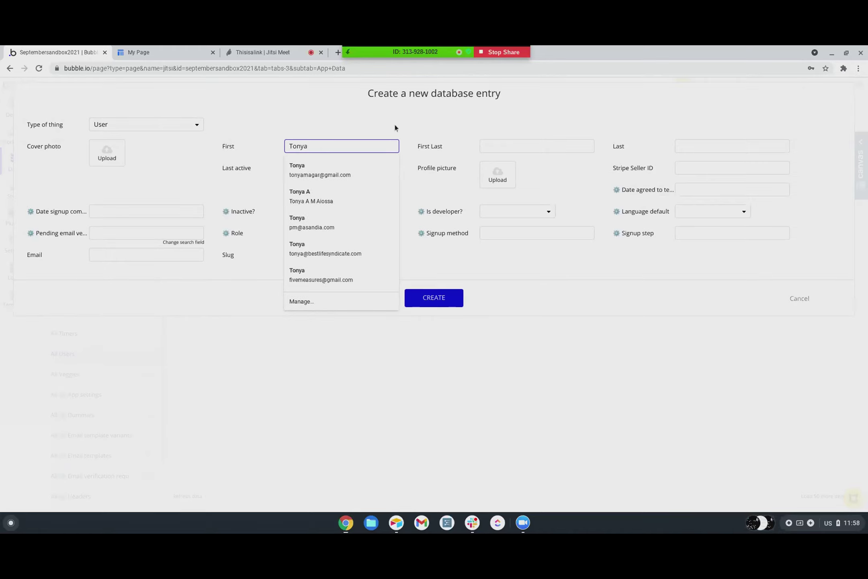
{"action": "left_click", "coordinate": [457, 122]}
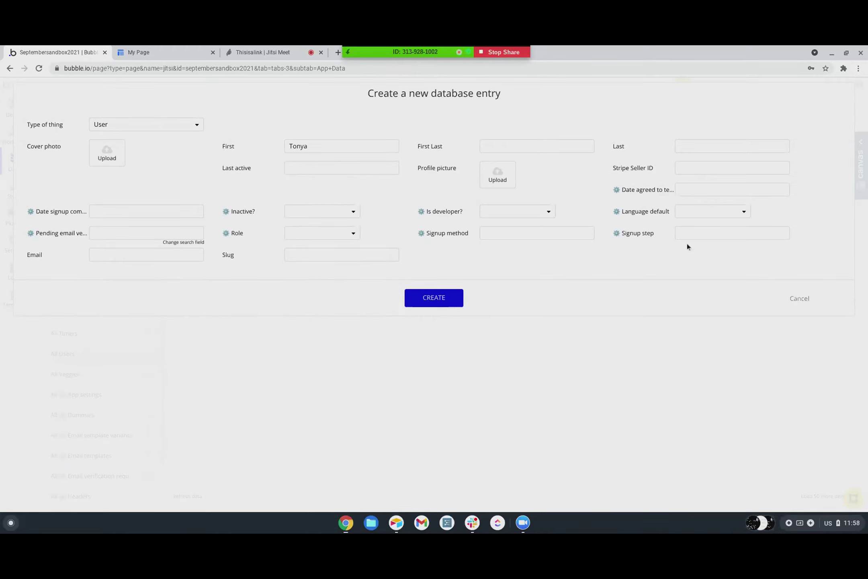
{"action": "left_click", "coordinate": [112, 257]}
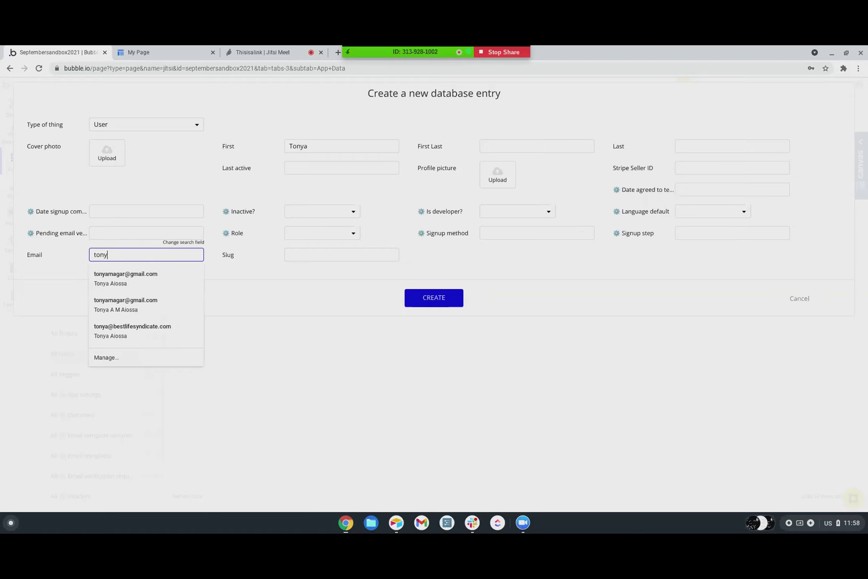
{"action": "key", "text": "Tab"}
{"action": "left_click", "coordinate": [73, 180]}
- Set the signup completion date to 09/19/2021 12:00 pm
{"action": "left_click", "coordinate": [107, 213]}
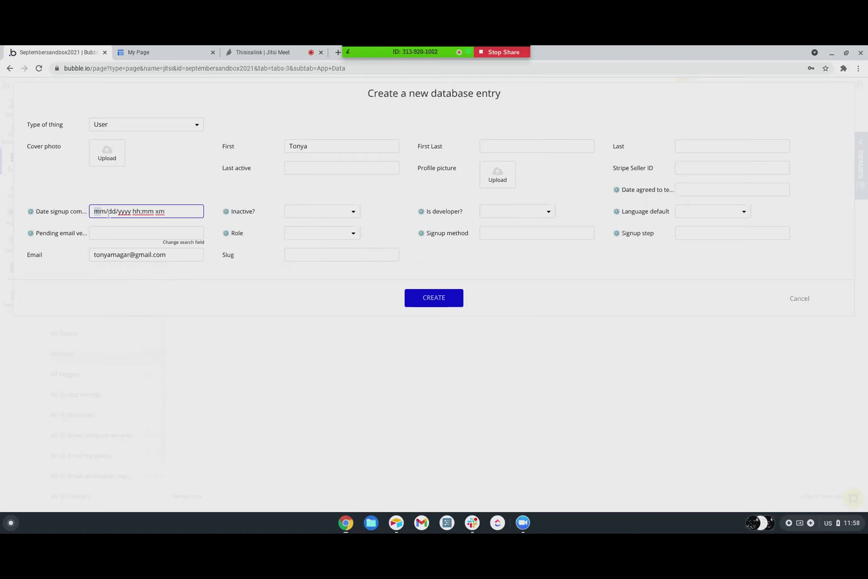
{"action": "type", "text": "09/20/2021 12:00 pm"}
{"action": "left_click", "coordinate": [114, 211]}
{"action": "type", "text": "19"}
{"action": "left_click", "coordinate": [116, 211]}
{"action": "type", "text": "09/19/2021 12:00 p"}
{"action": "left_click", "coordinate": [137, 181]}
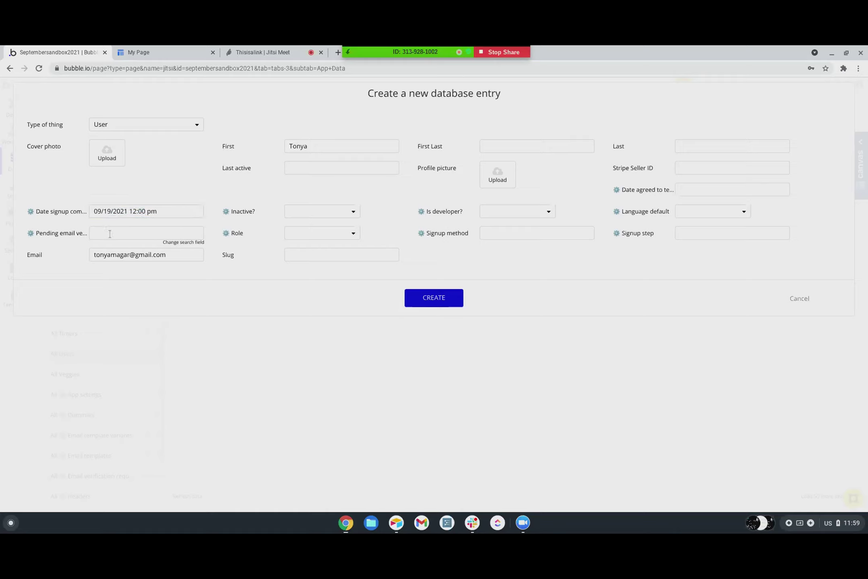
- Set role Standard, Inactive? no, signup method Email and signup step 3
{"action": "left_click", "coordinate": [295, 233]}
{"action": "left_click", "coordinate": [304, 276]}
{"action": "left_click", "coordinate": [305, 211]}
{"action": "left_click", "coordinate": [294, 239]}
{"action": "left_click", "coordinate": [498, 235]}
{"action": "type", "text": "Email"}
{"action": "left_click", "coordinate": [734, 232]}
{"action": "type", "text": "3"}
- Add terms-agreed date, last name and last-active date 09/19/2021 12:00 pm, then create the User
{"action": "left_click", "coordinate": [700, 191]}
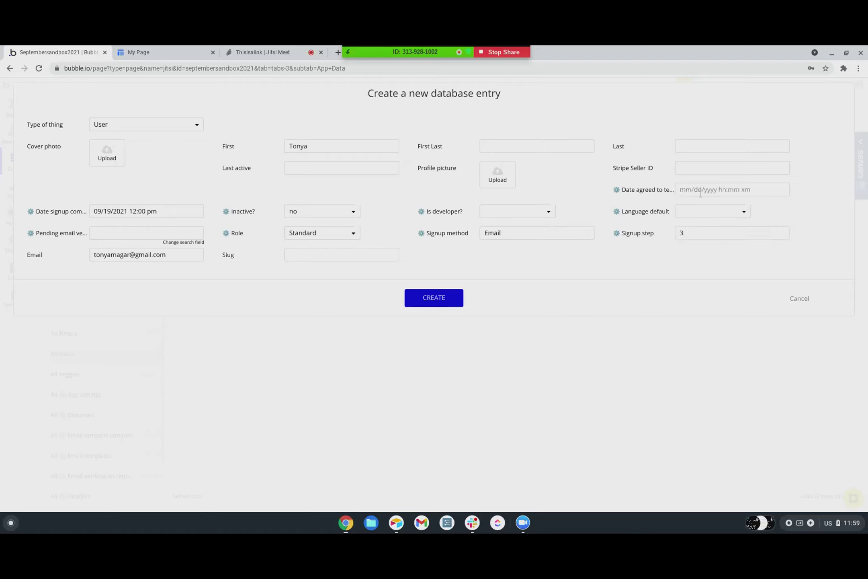
{"action": "left_click", "coordinate": [691, 190]}
{"action": "type", "text": "09/"}
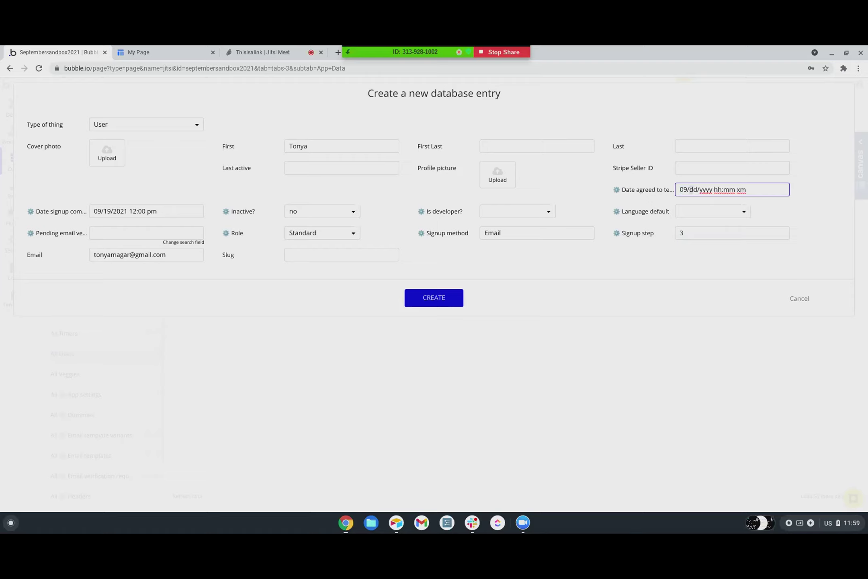
{"action": "type", "text": "19/2021 12:00 pm"}
{"action": "left_click", "coordinate": [564, 176]}
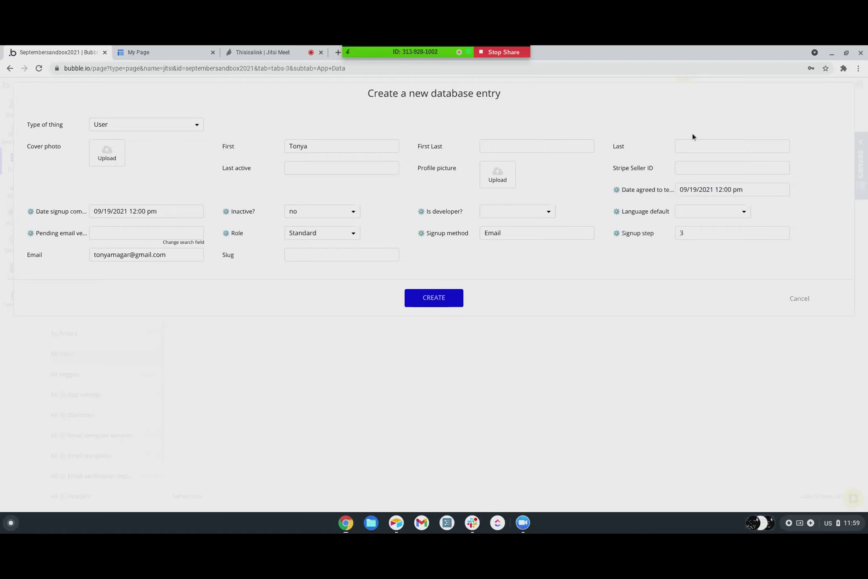
{"action": "left_click", "coordinate": [683, 145]}
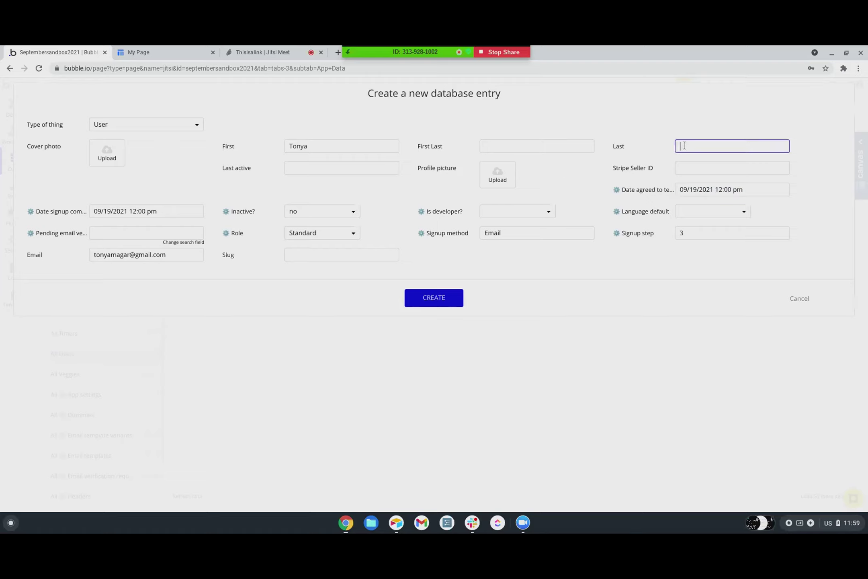
{"action": "left_click", "coordinate": [295, 168]}
{"action": "type", "text": "09/"}
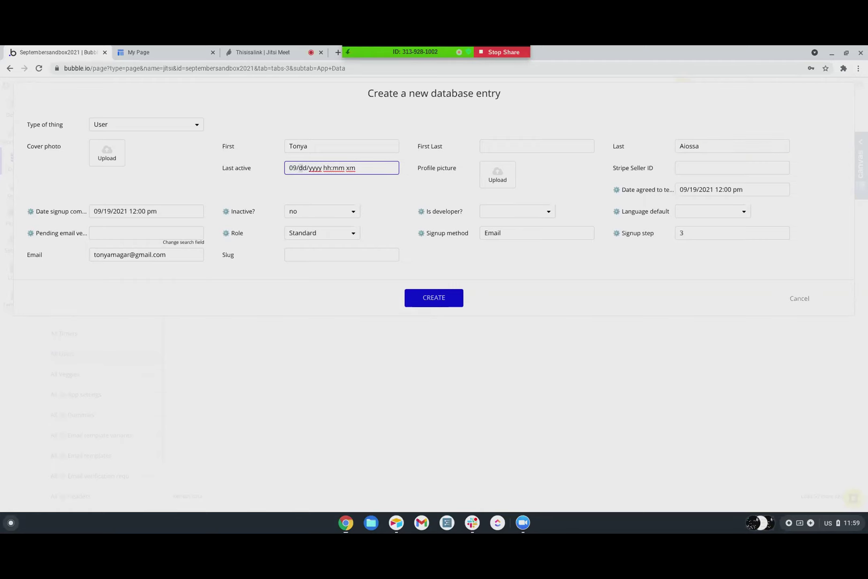
{"action": "type", "text": "19/2021 12:00 pm"}
{"action": "left_click", "coordinate": [297, 132]}
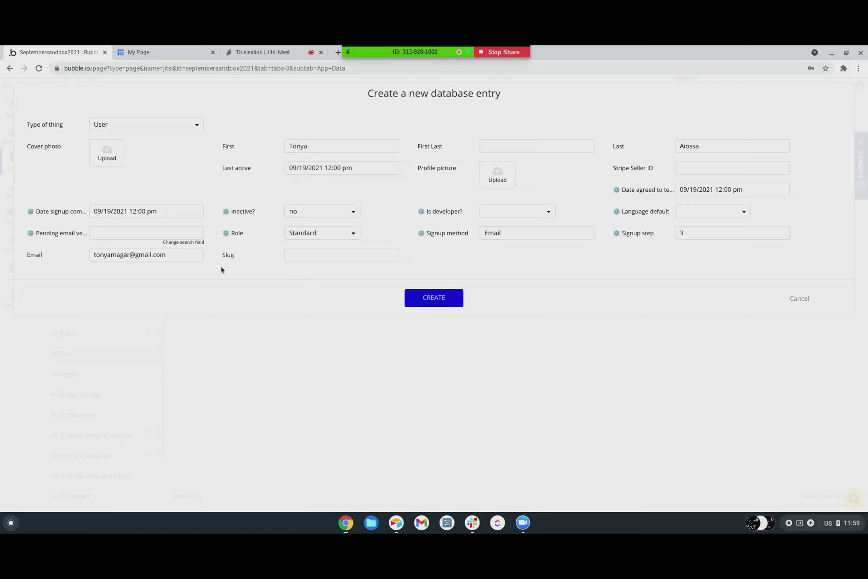
{"action": "left_click", "coordinate": [441, 300]}
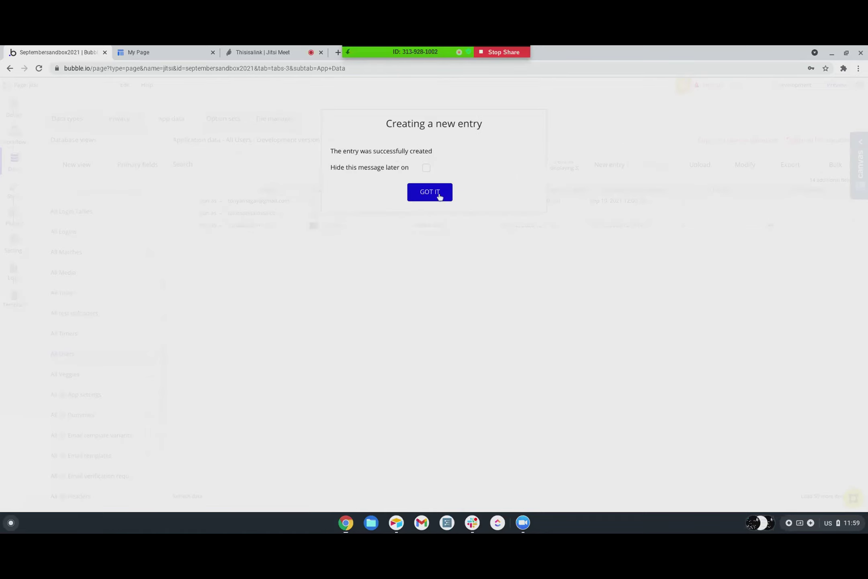
{"action": "left_click", "coordinate": [438, 196]}
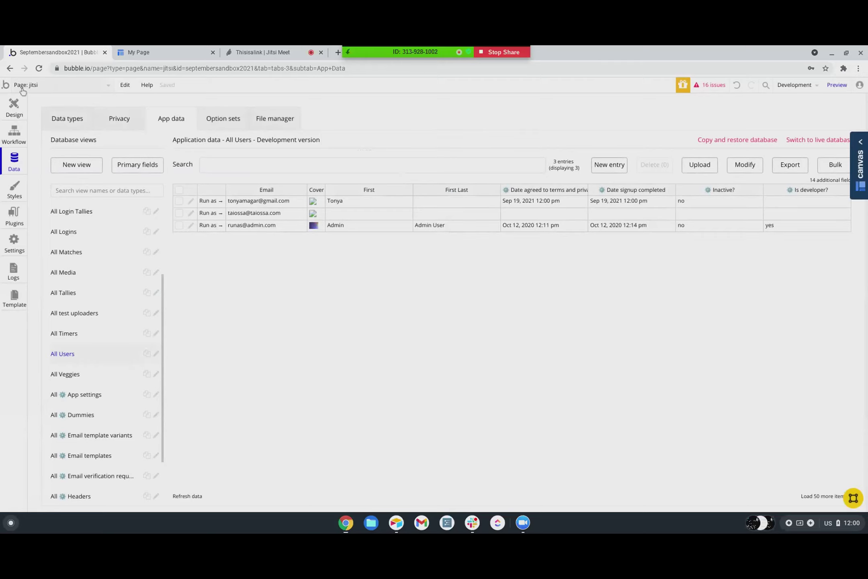
- Run the app as a test user, join the meet.jit.si video room, and return to Bubble
{"action": "left_click", "coordinate": [211, 213]}
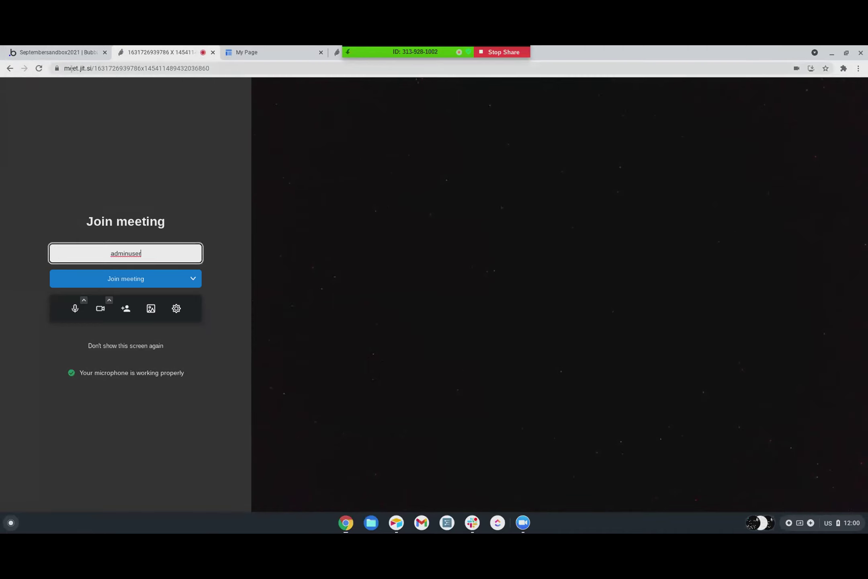
{"action": "left_click_drag", "start_coordinate": [91, 70], "coordinate": [218, 64]}
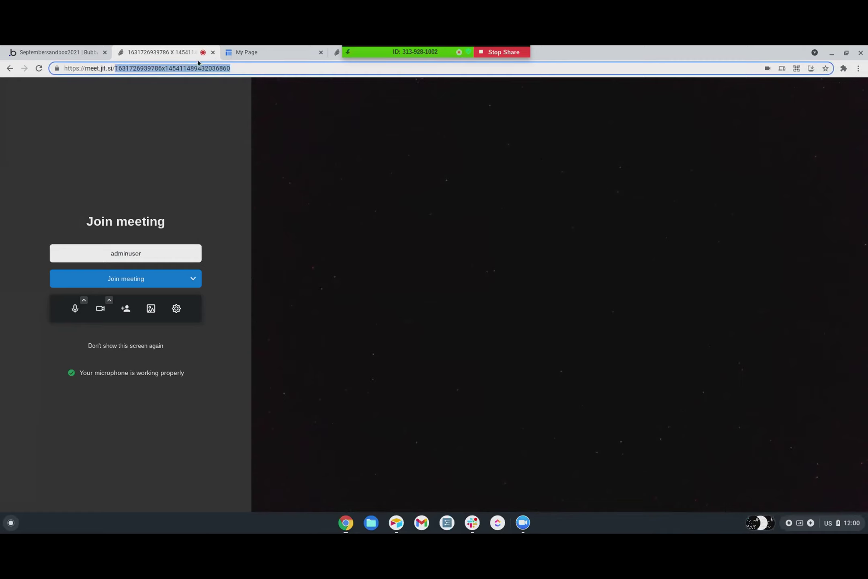
{"action": "left_click", "coordinate": [122, 282]}
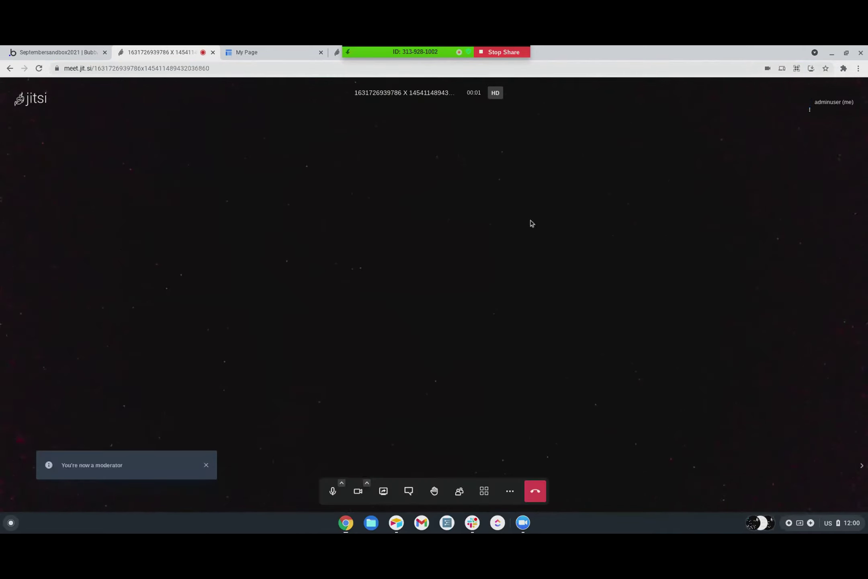
{"action": "left_click", "coordinate": [72, 53]}
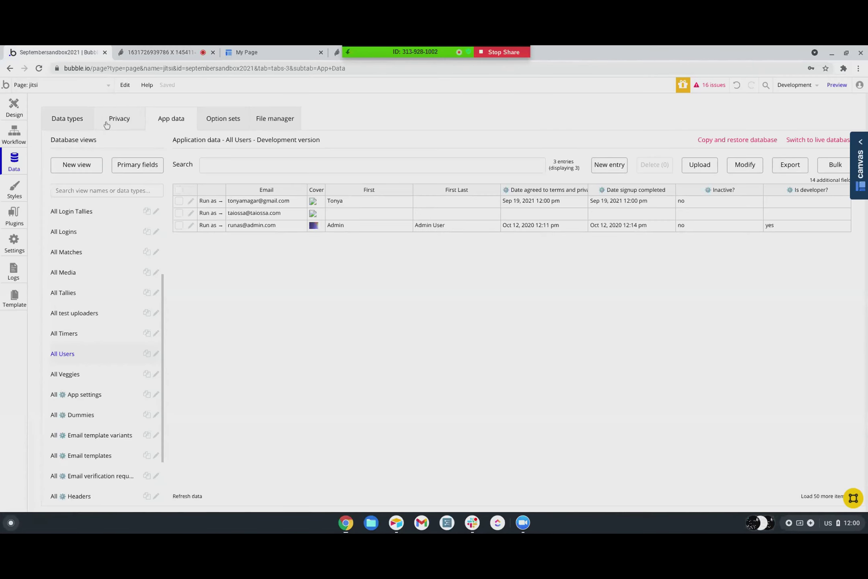
- Exclude the current user from the users repeating group with a unique id <> constraint
{"action": "left_click", "coordinate": [16, 115]}
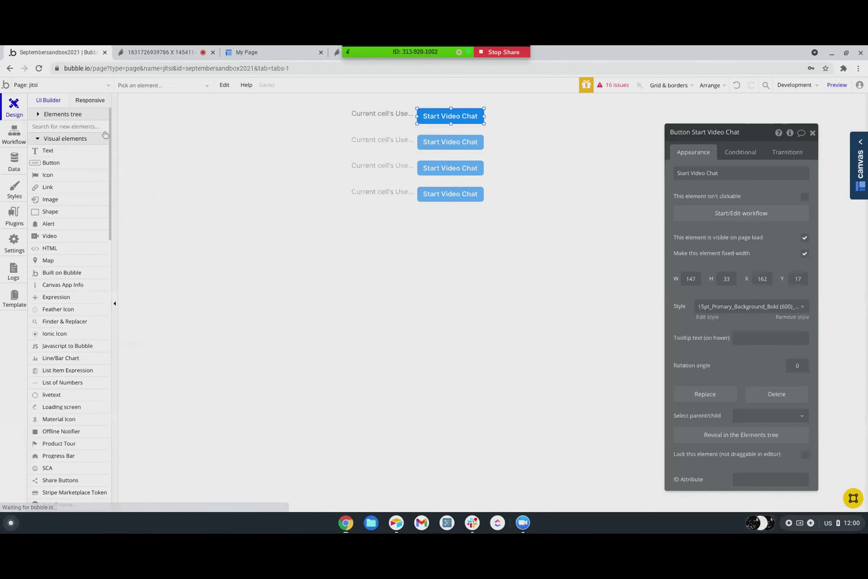
{"action": "left_click", "coordinate": [408, 134]}
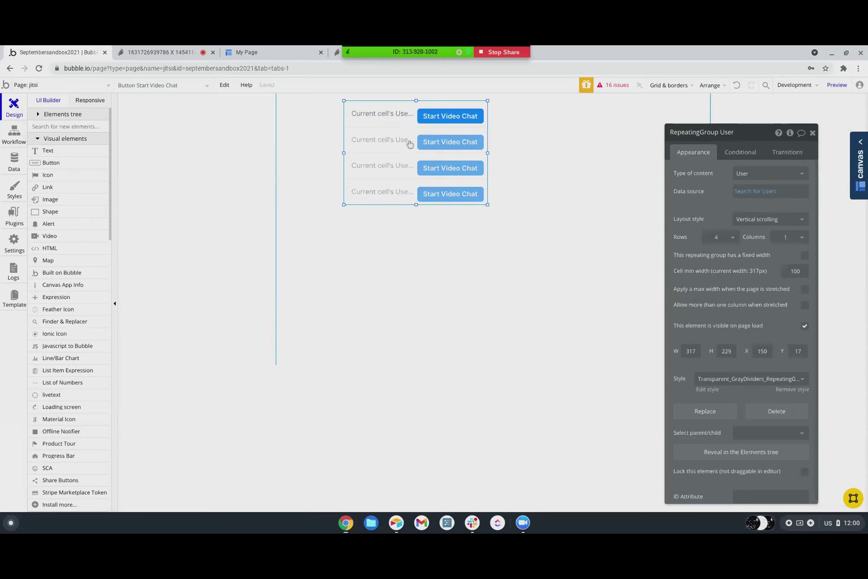
{"action": "left_click", "coordinate": [743, 192]}
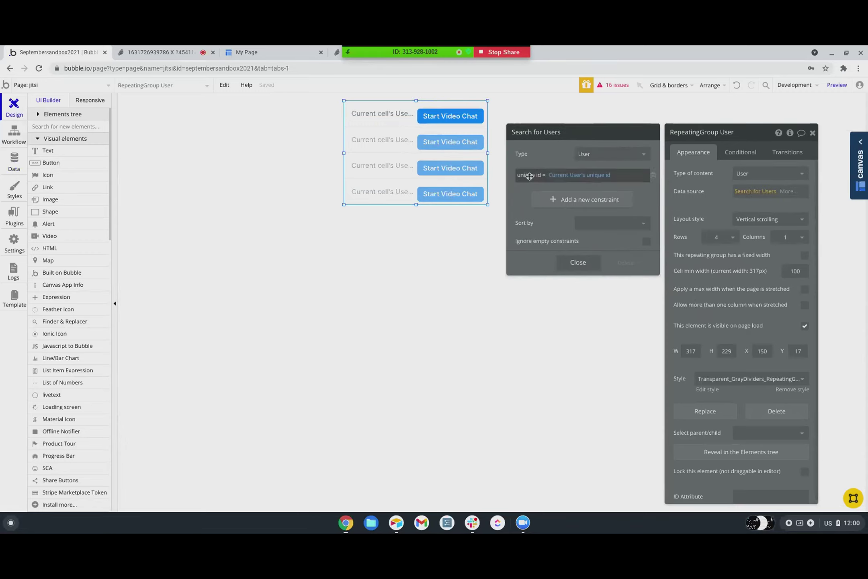
{"action": "left_click", "coordinate": [542, 175]}
{"action": "left_click", "coordinate": [540, 184]}
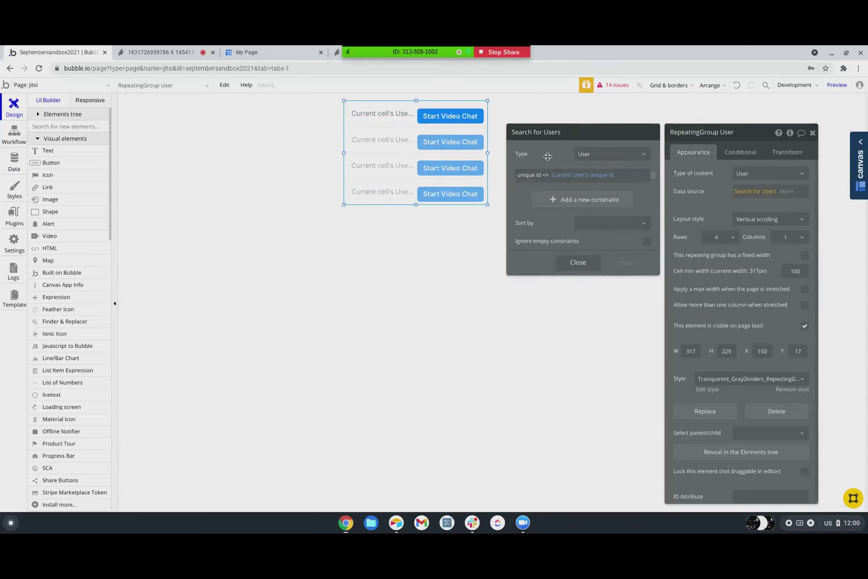
- Preview the page in debug mode and start a video chat with the second user
{"action": "left_click", "coordinate": [836, 85]}
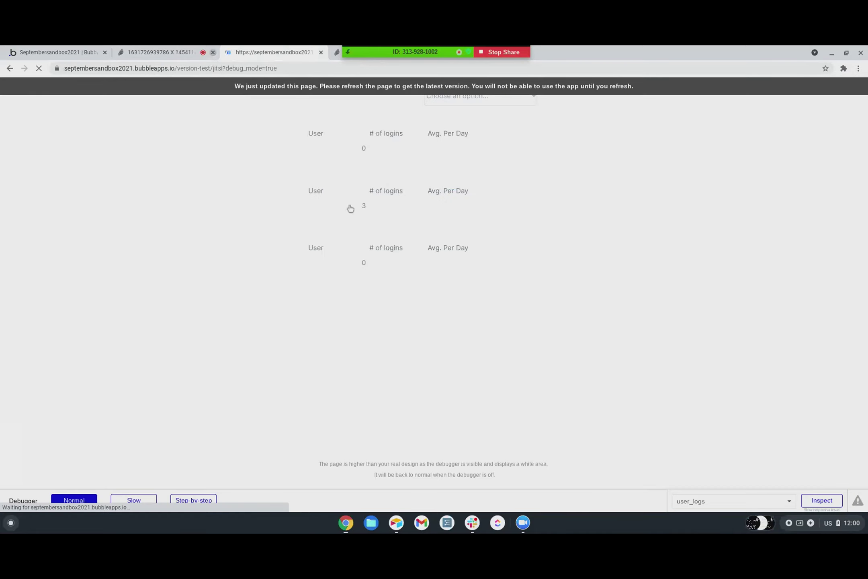
{"action": "left_click", "coordinate": [321, 53]}
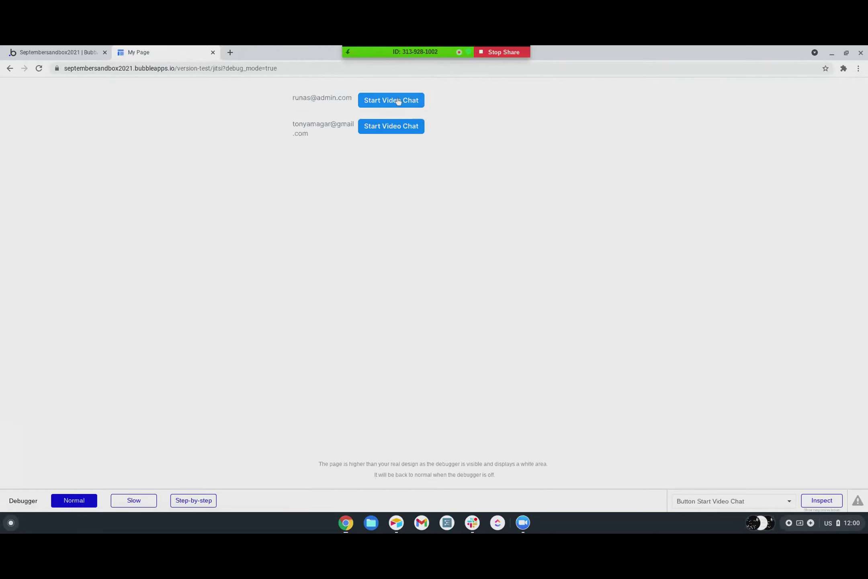
{"action": "left_click", "coordinate": [383, 127]}
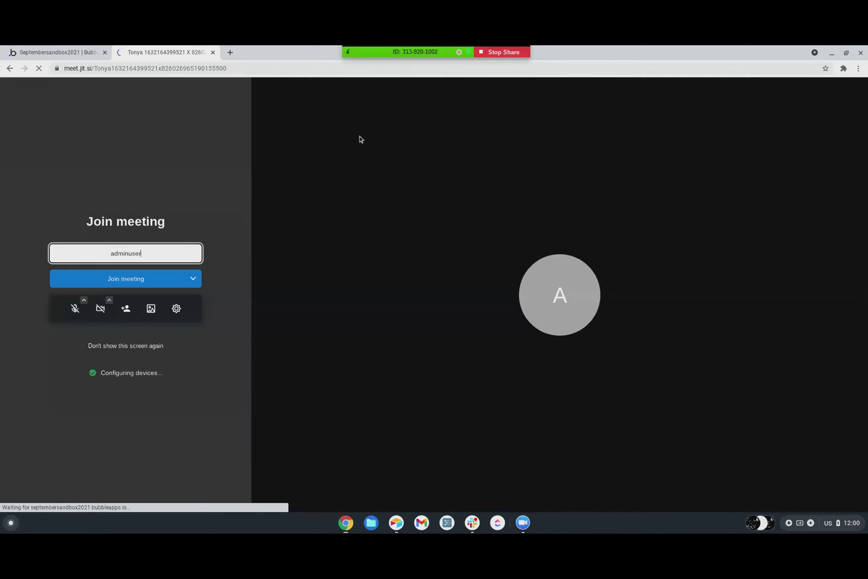
- Join the Jitsi room under the user's new display name and select the meeting URL
{"action": "left_click_drag", "start_coordinate": [142, 254], "coordinate": [103, 254]}
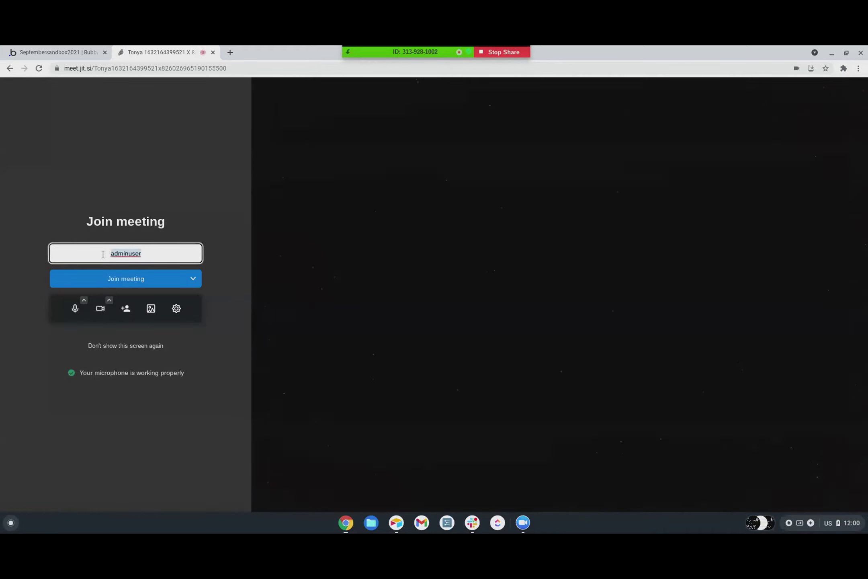
{"action": "key", "text": "Return"}
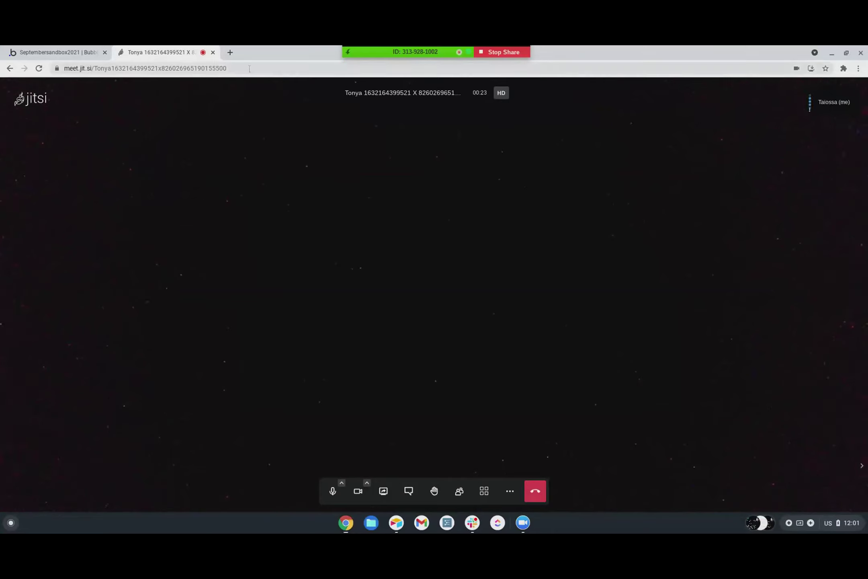
{"action": "left_click", "coordinate": [56, 68]}
{"action": "key", "text": "ctrl+c"}
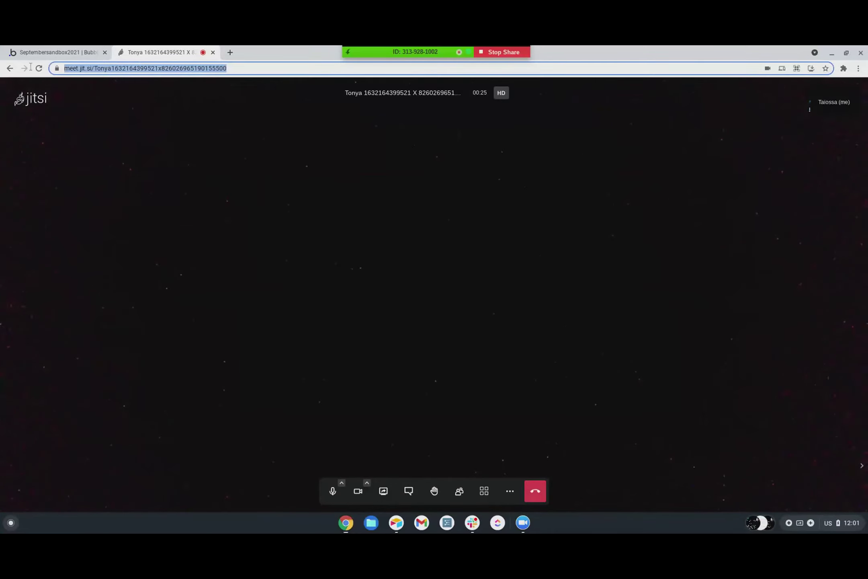
{"action": "left_click", "coordinate": [526, 525]}
- Paste the Jitsi meeting link into Zoom's chat, send it to Everyone, and return to Chrome
{"action": "left_click", "coordinate": [537, 496]}
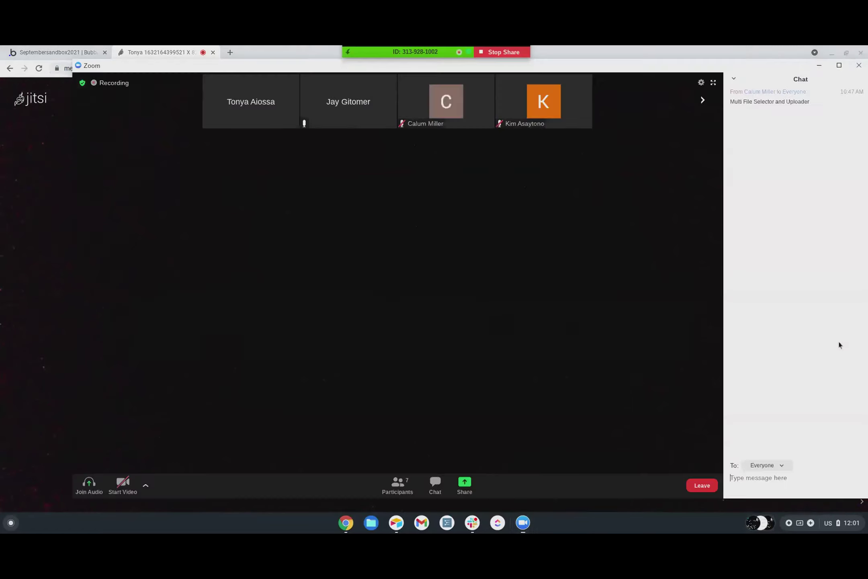
{"action": "left_click", "coordinate": [770, 485]}
{"action": "key", "text": "ctrl+v"}
{"action": "key", "text": "Return"}
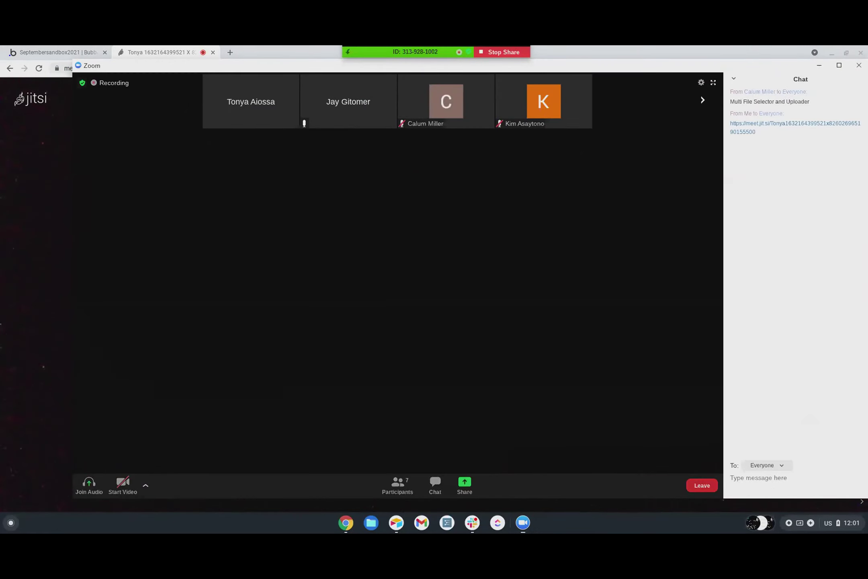
{"action": "left_click", "coordinate": [261, 50]}
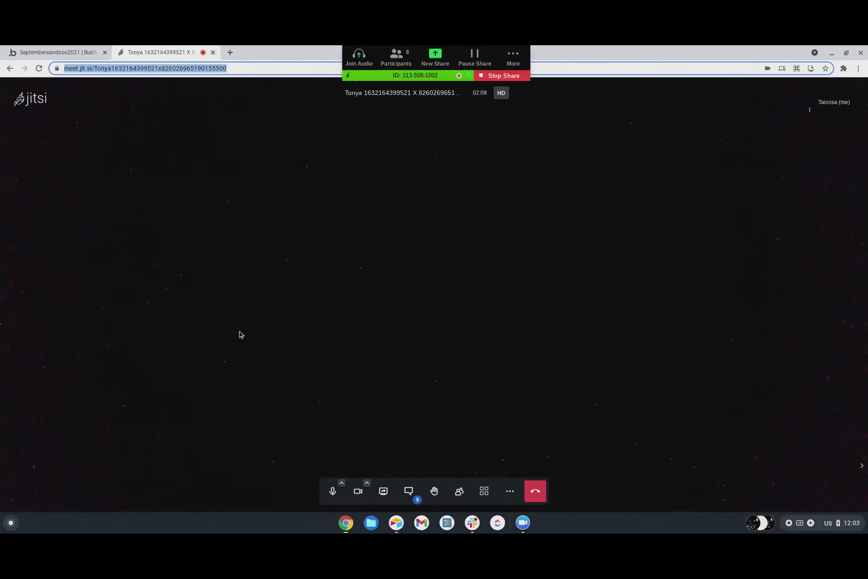
- Close the Jitsi meeting tab and stop the Zoom screen share
{"action": "key", "text": "ctrl+w"}
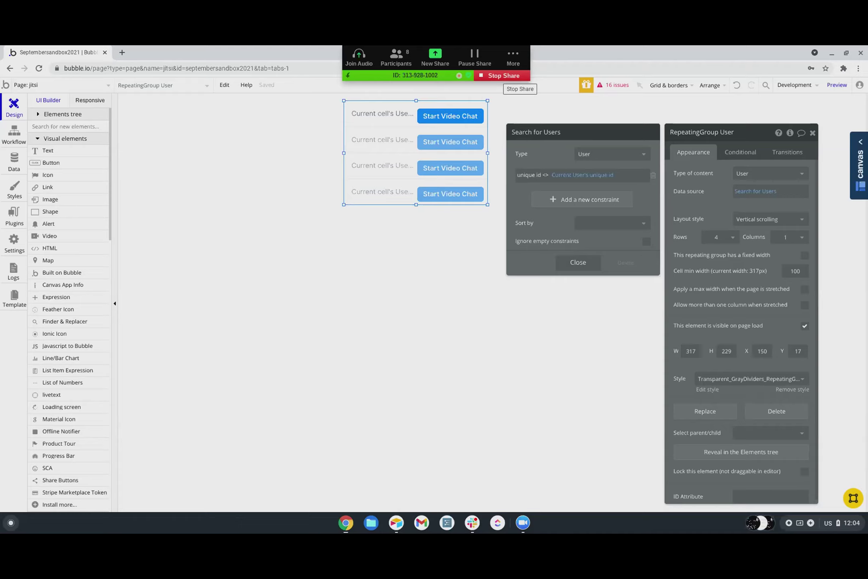
{"action": "left_click", "coordinate": [502, 76]}
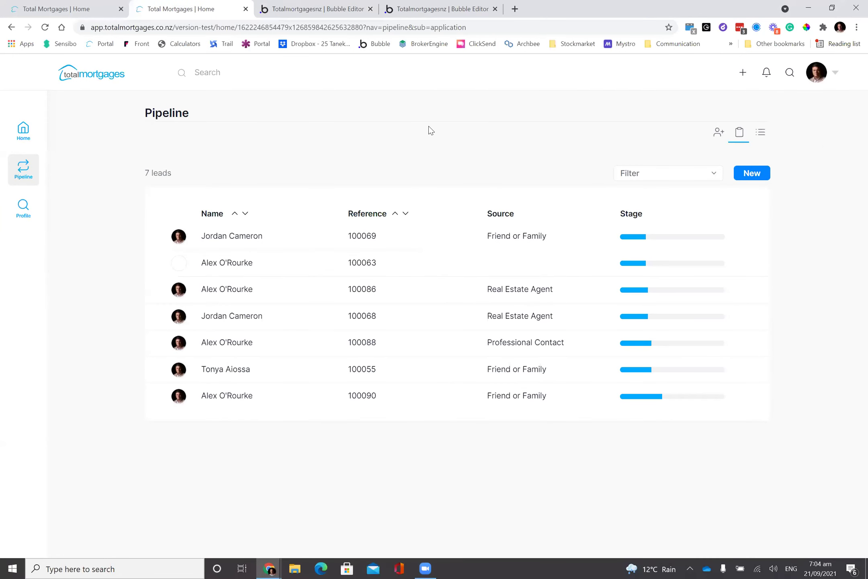
- Check the header + menu's New Lead and New Profile options, then open Bubble's page list
{"action": "left_click", "coordinate": [743, 73]}
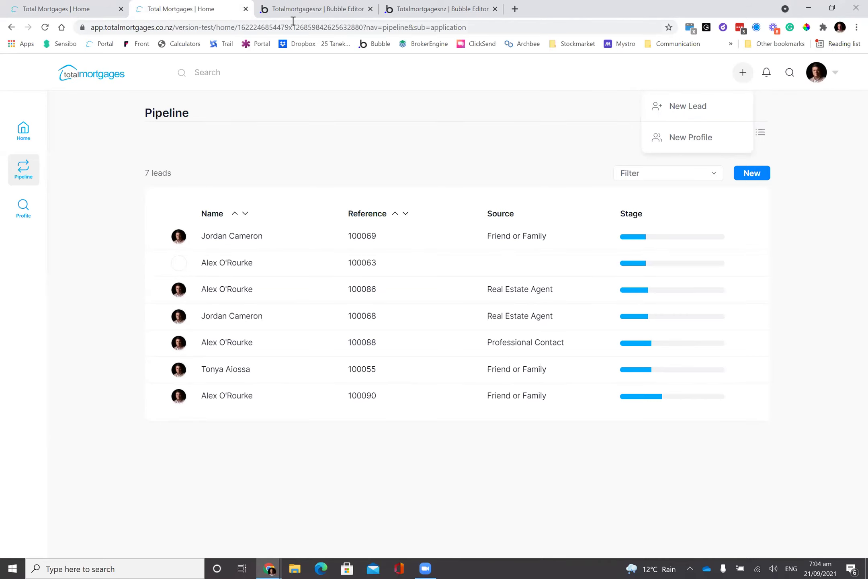
{"action": "key", "text": "ctrl+Tab"}
{"action": "left_click", "coordinate": [78, 53]}
- Search the page list for 'appl' and open the menufocus_applications reusable in Design
{"action": "type", "text": "hea"}
{"action": "key", "text": "ctrl+a"}
{"action": "key", "text": "BackSpace"}
{"action": "type", "text": "a"}
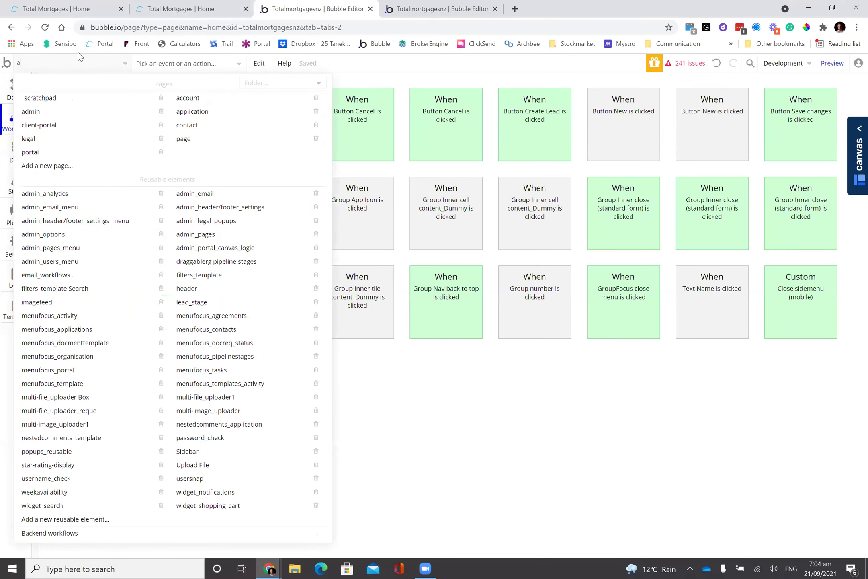
{"action": "type", "text": "ppl"}
{"action": "left_click", "coordinate": [80, 139]}
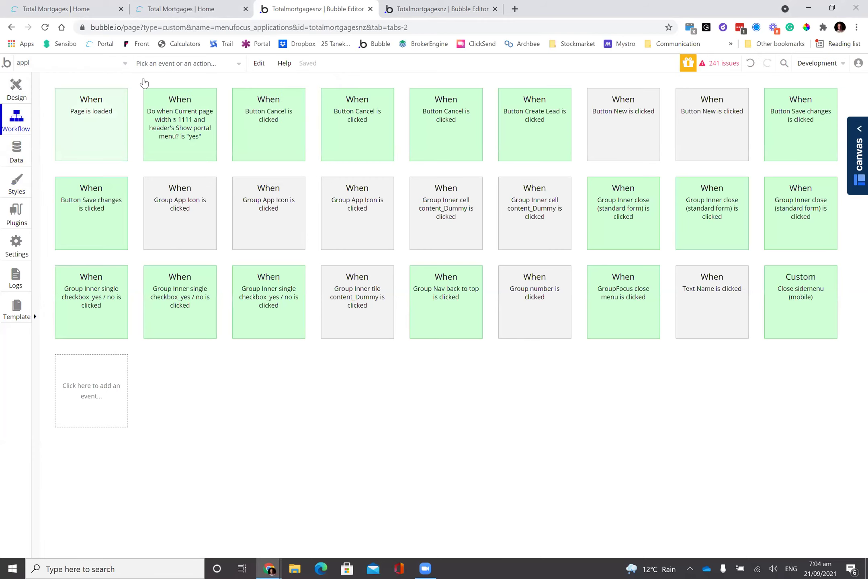
{"action": "left_click", "coordinate": [16, 88]}
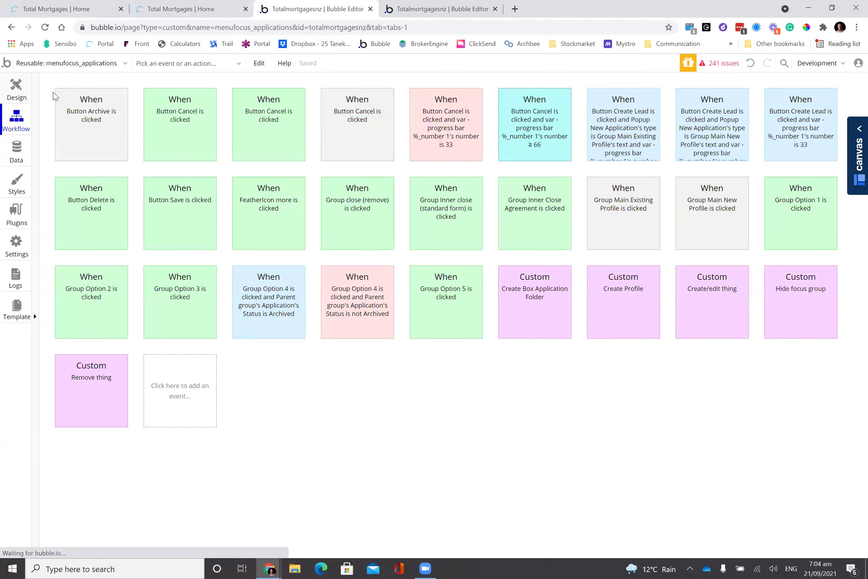
- Select Popup New Application and browse its groups in the Elements tree
{"action": "left_click", "coordinate": [63, 135]}
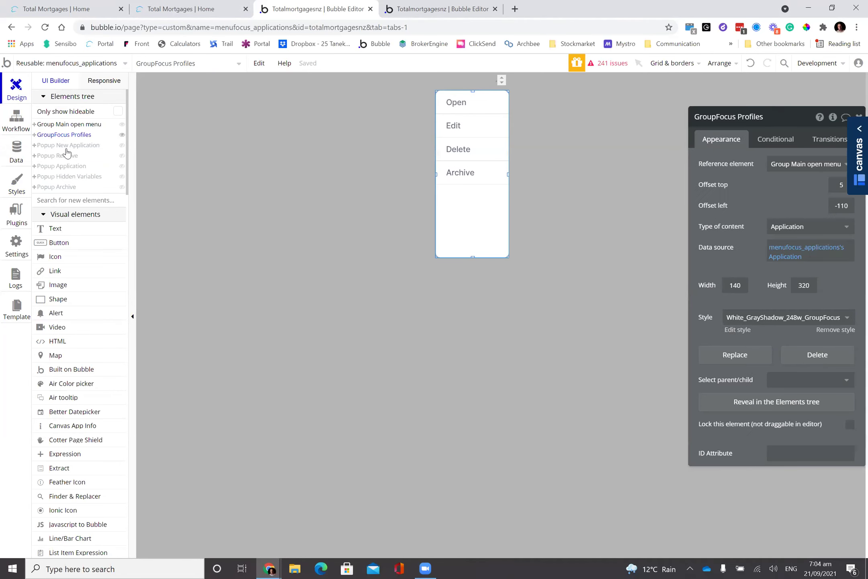
{"action": "left_click", "coordinate": [65, 145]}
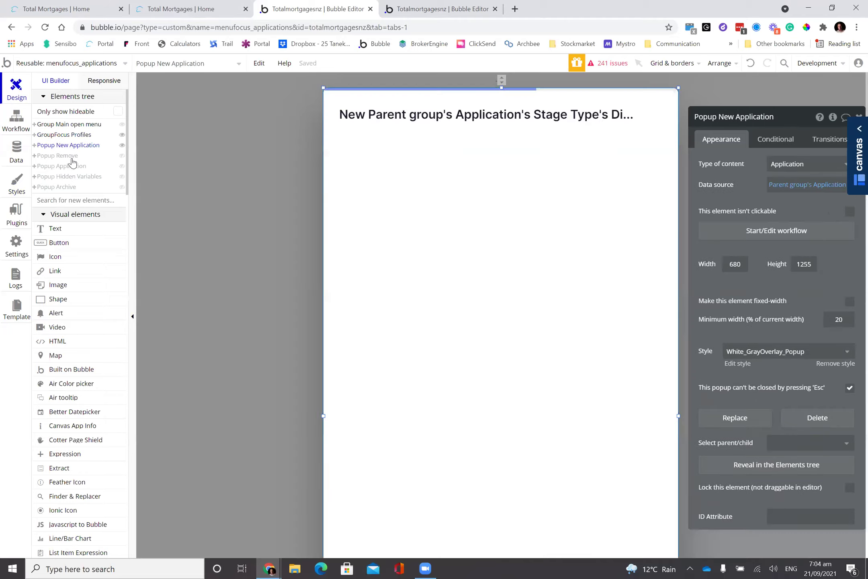
{"action": "right_click", "coordinate": [396, 203]}
{"action": "left_click", "coordinate": [447, 463]}
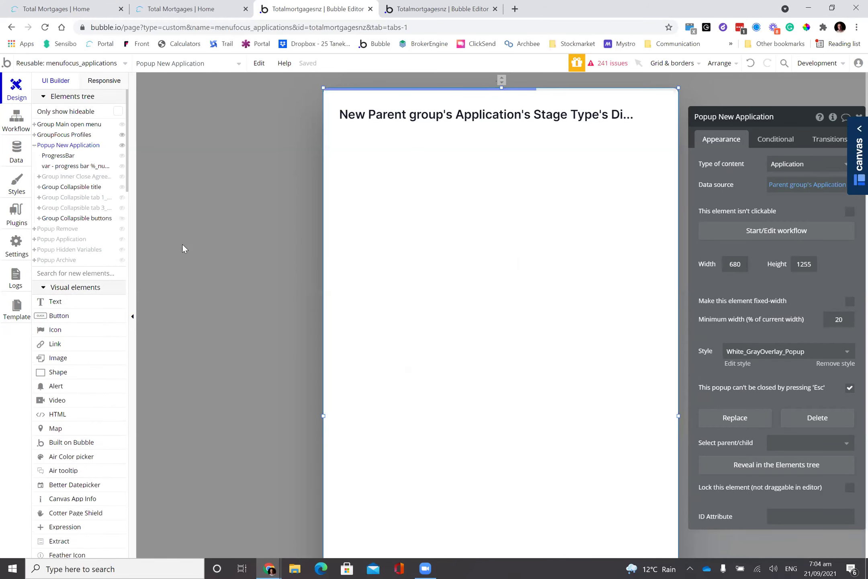
{"action": "left_click", "coordinate": [68, 178]}
{"action": "left_click", "coordinate": [77, 198]}
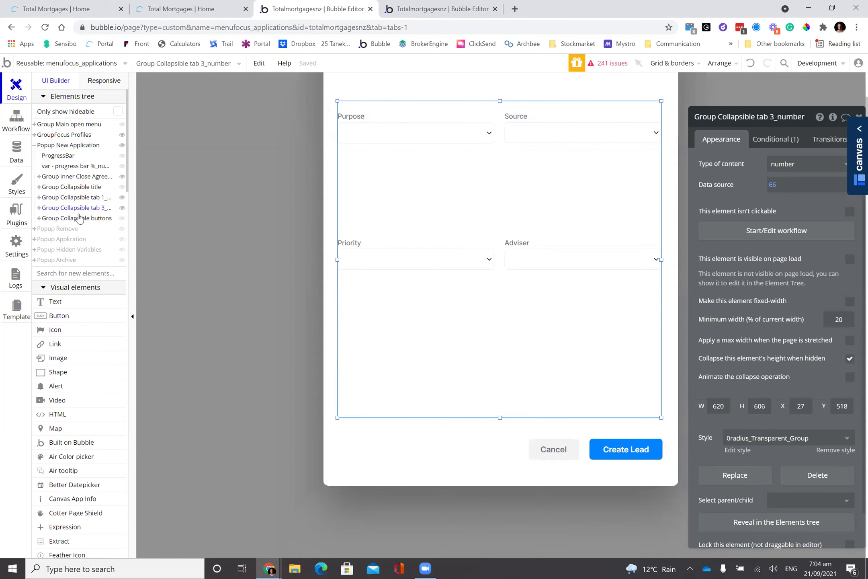
{"action": "left_click", "coordinate": [62, 228]}
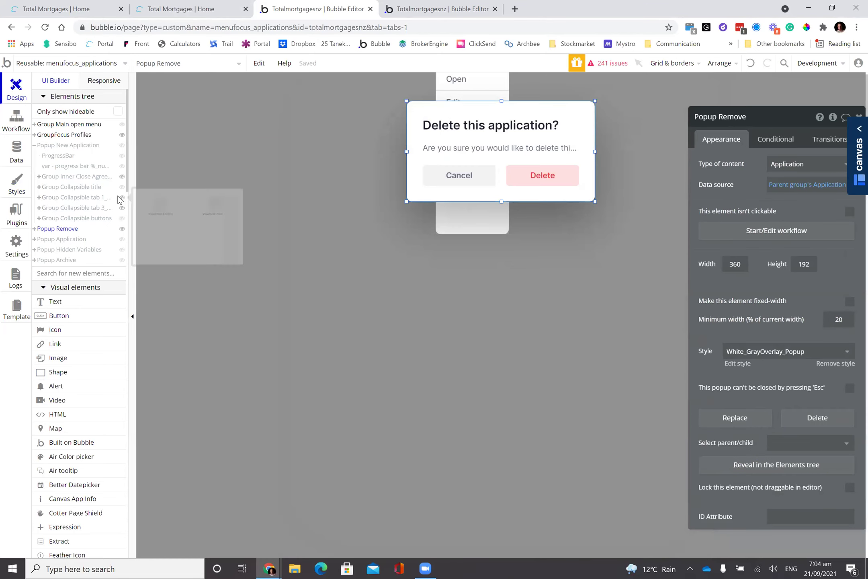
- Expand the collapsible tab groups and select the popup's Create Lead button
{"action": "left_click", "coordinate": [34, 228]}
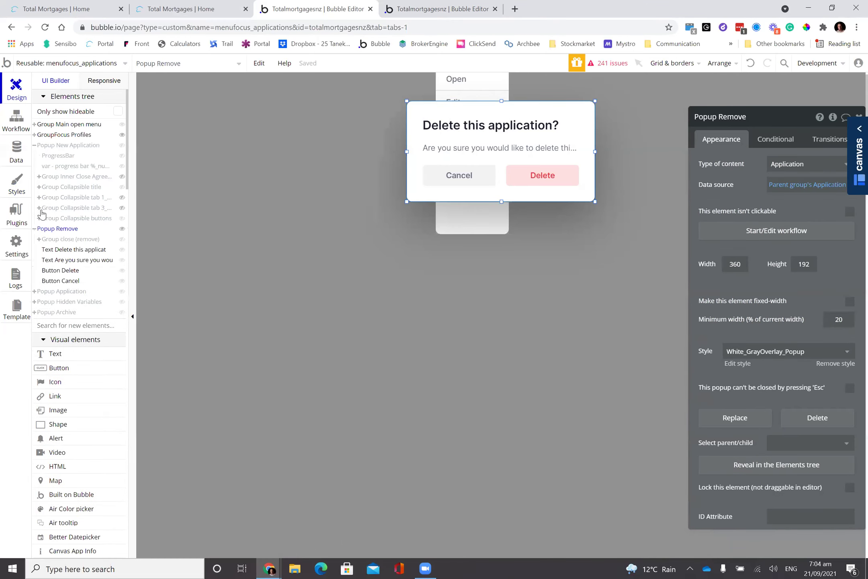
{"action": "left_click", "coordinate": [39, 208]}
{"action": "left_click", "coordinate": [67, 198]}
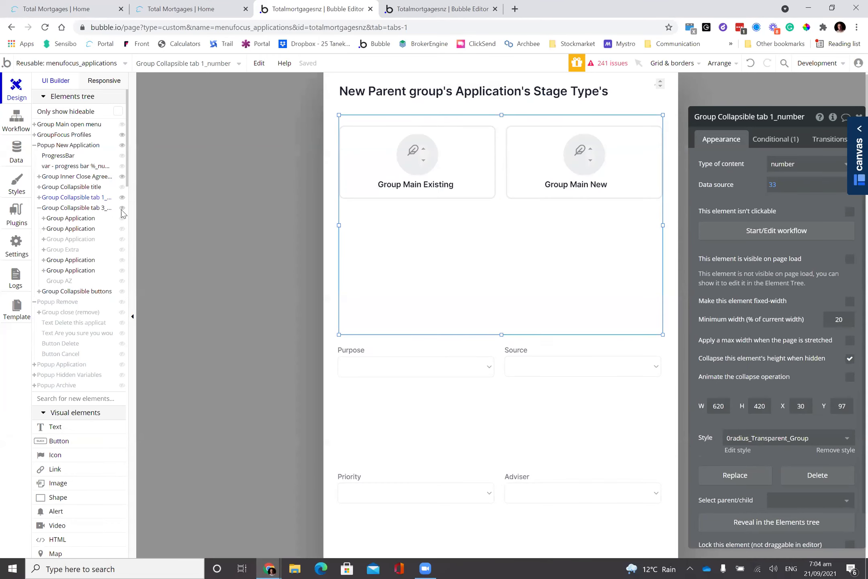
{"action": "left_click", "coordinate": [39, 197]}
{"action": "left_click", "coordinate": [74, 230]}
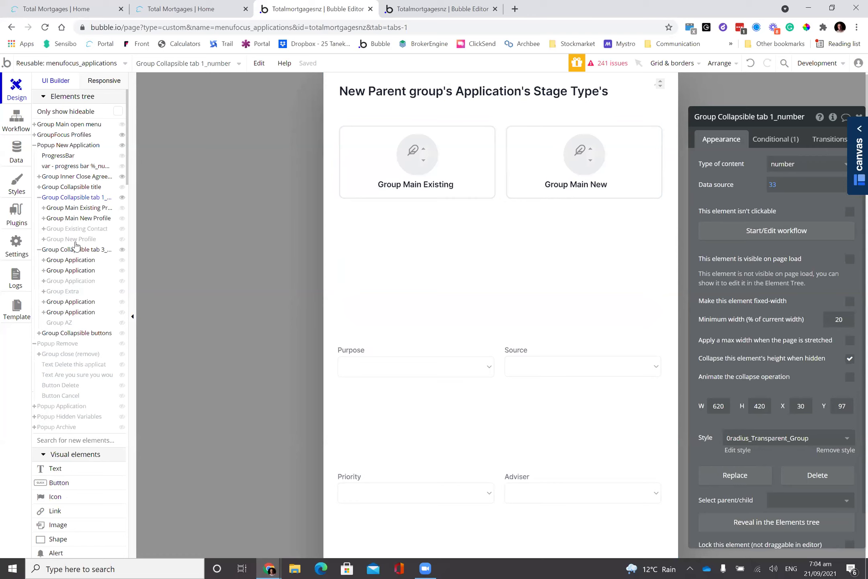
{"action": "left_click", "coordinate": [79, 239]}
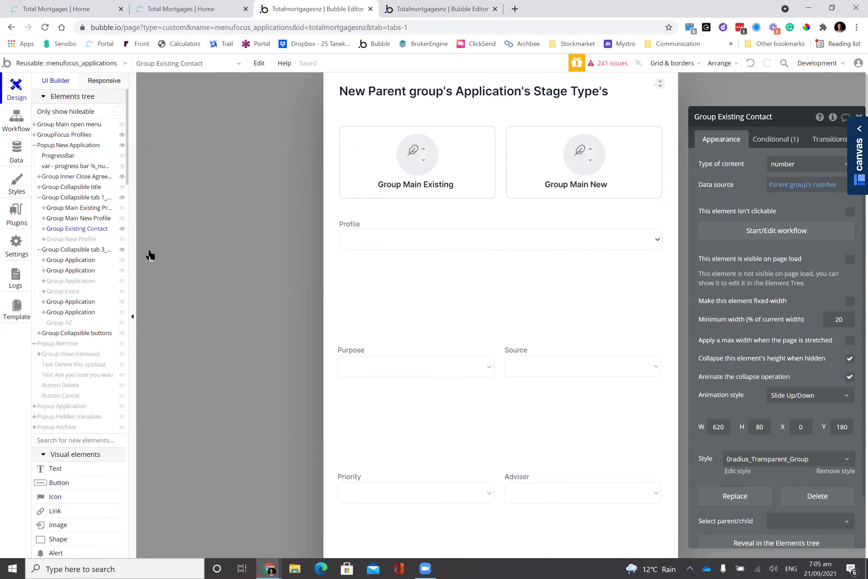
{"action": "scroll", "coordinate": [395, 326], "scroll_direction": "down", "scroll_amount": 5}
{"action": "left_click", "coordinate": [612, 426]}
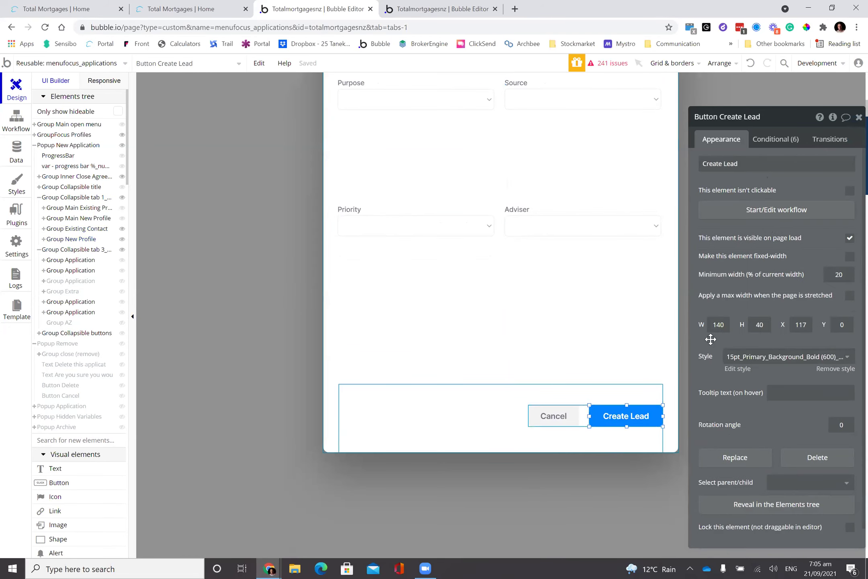
- Review Button Create Lead's six conditions, then return to the Total Mortgages app
{"action": "left_click", "coordinate": [784, 141]}
{"action": "scroll", "coordinate": [786, 240], "scroll_direction": "down", "scroll_amount": 5}
{"action": "scroll", "coordinate": [786, 285], "scroll_direction": "down", "scroll_amount": 2}
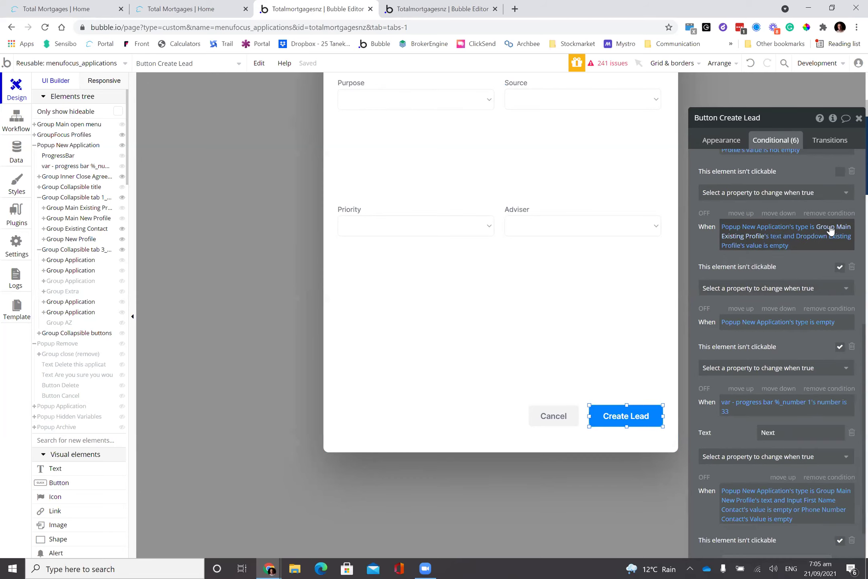
{"action": "mouse_move", "coordinate": [830, 233]}
{"action": "scroll", "coordinate": [777, 322], "scroll_direction": "down", "scroll_amount": 1}
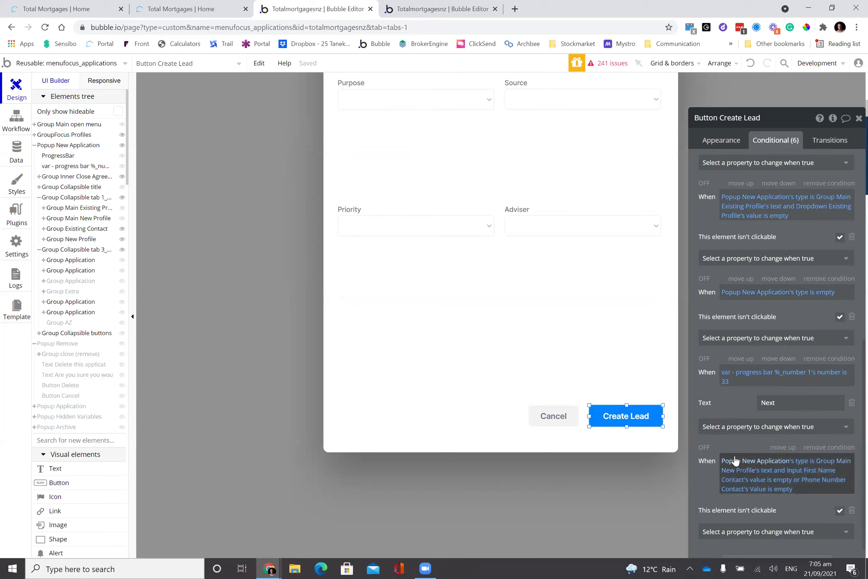
{"action": "mouse_move", "coordinate": [829, 469]}
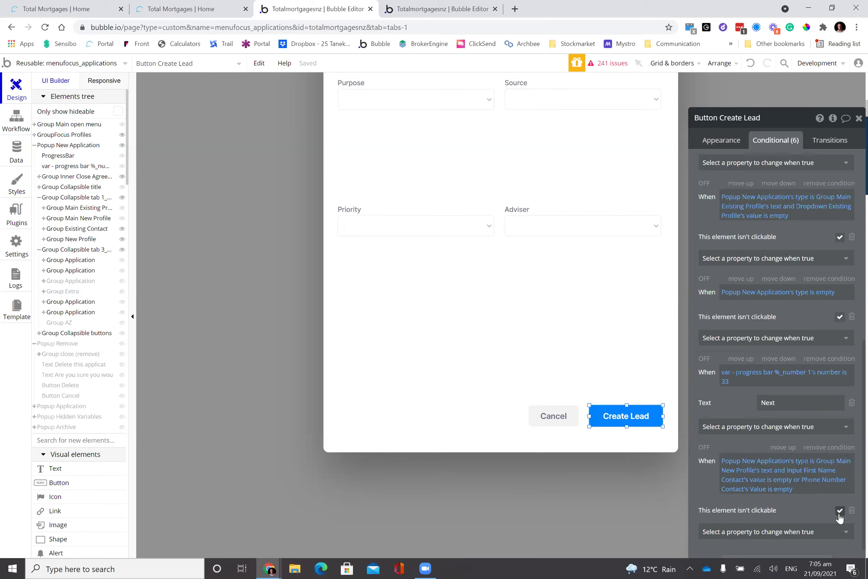
{"action": "scroll", "coordinate": [655, 335], "scroll_direction": "up", "scroll_amount": 5}
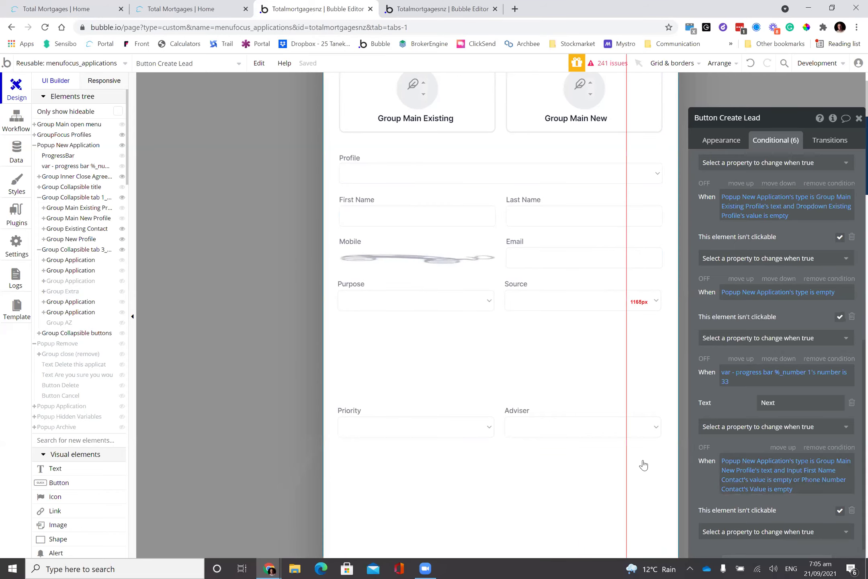
{"action": "scroll", "coordinate": [643, 465], "scroll_direction": "down", "scroll_amount": 3}
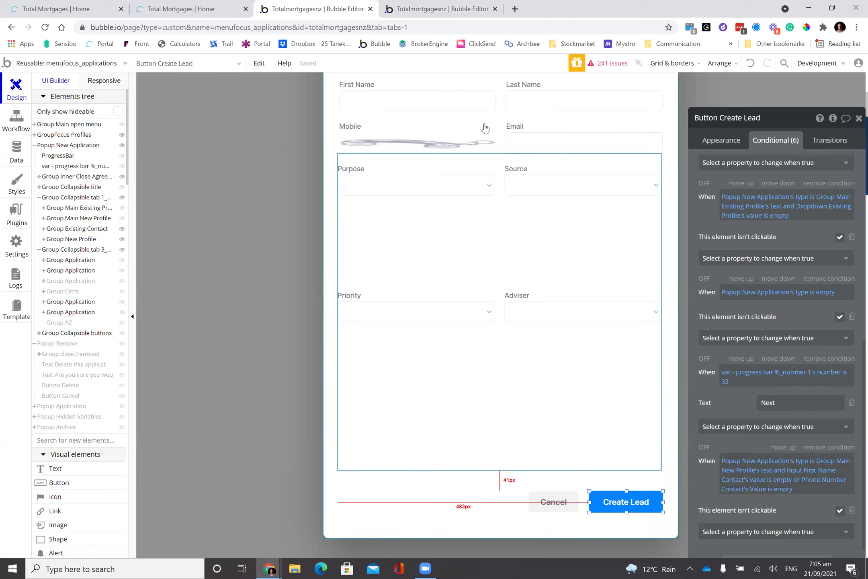
{"action": "left_click", "coordinate": [177, 8]}
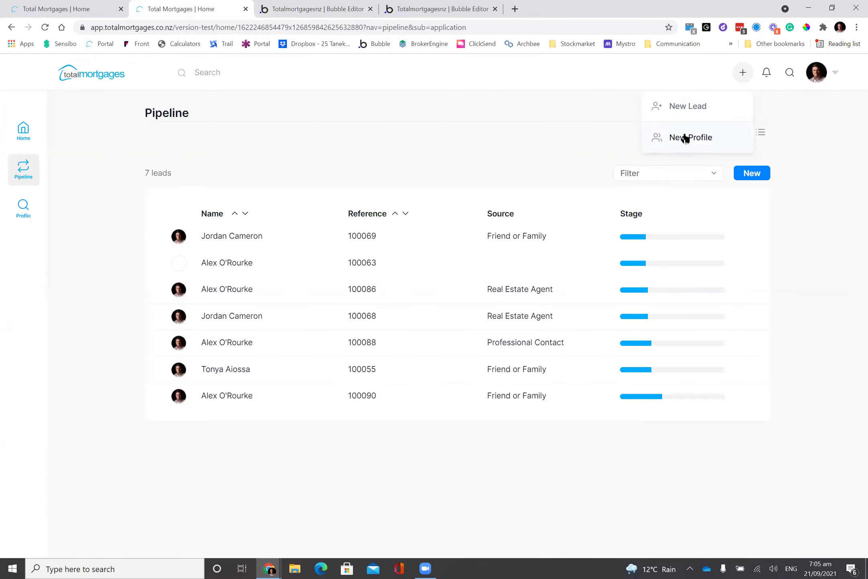
- Start a new-profile lead with First Name 'ffrfr' and Mobile 'fq', confirming Next stays disabled
{"action": "left_click", "coordinate": [695, 112]}
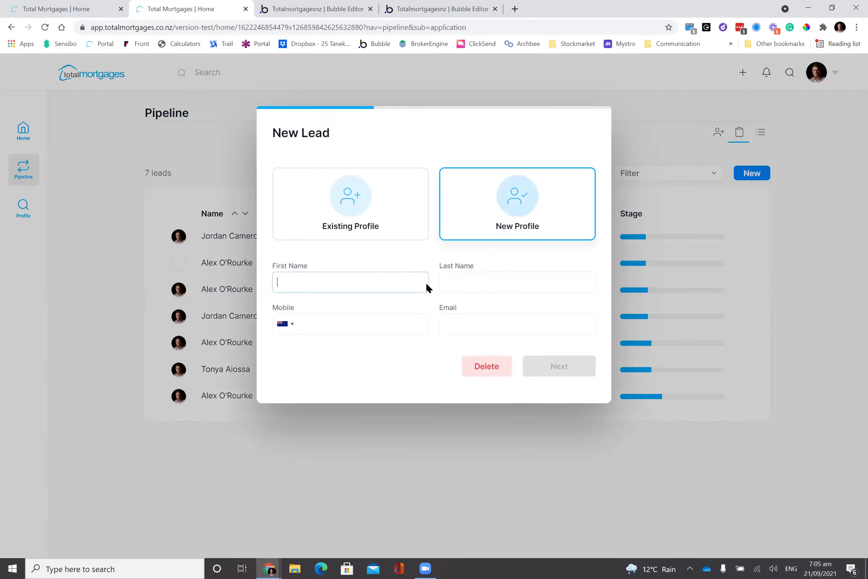
{"action": "type", "text": "ffrfr"}
{"action": "left_click", "coordinate": [334, 334]}
{"action": "type", "text": "fq"}
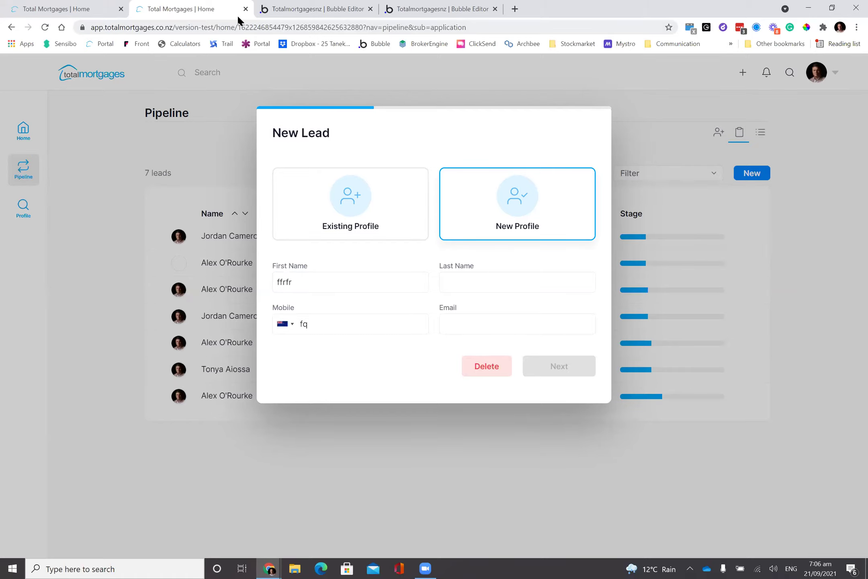
{"action": "key", "text": "ctrl+Tab"}
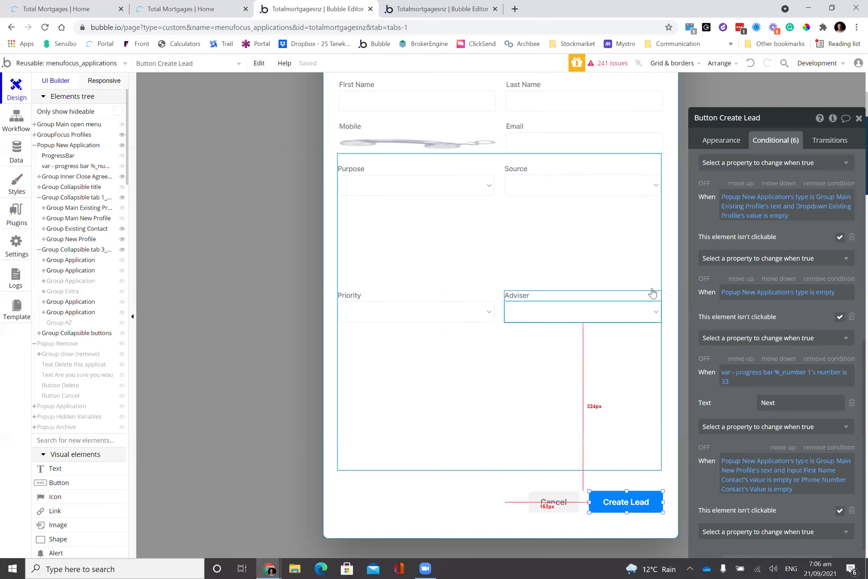
- Inspect the Group Main Existing Profile card and its appearance settings in the popup
{"action": "left_click_drag", "start_coordinate": [770, 117], "coordinate": [767, 80]}
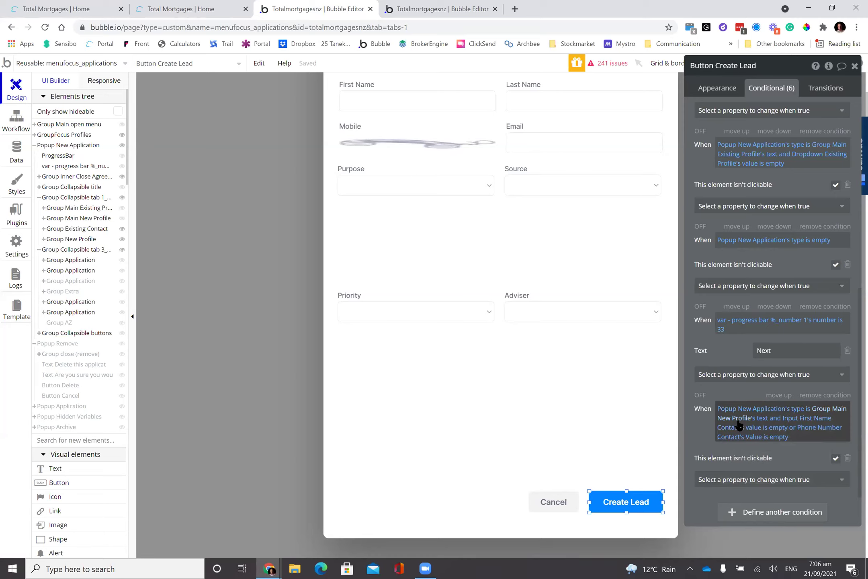
{"action": "scroll", "coordinate": [738, 431], "scroll_direction": "up", "scroll_amount": 1}
{"action": "scroll", "coordinate": [738, 432], "scroll_direction": "up", "scroll_amount": 5}
{"action": "scroll", "coordinate": [620, 373], "scroll_direction": "up", "scroll_amount": 5}
{"action": "left_click", "coordinate": [467, 192]}
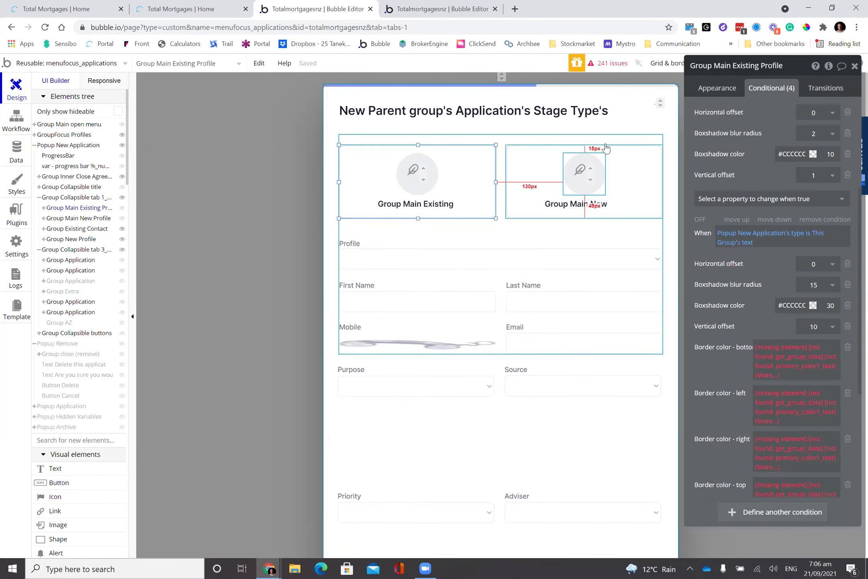
{"action": "left_click", "coordinate": [442, 179]}
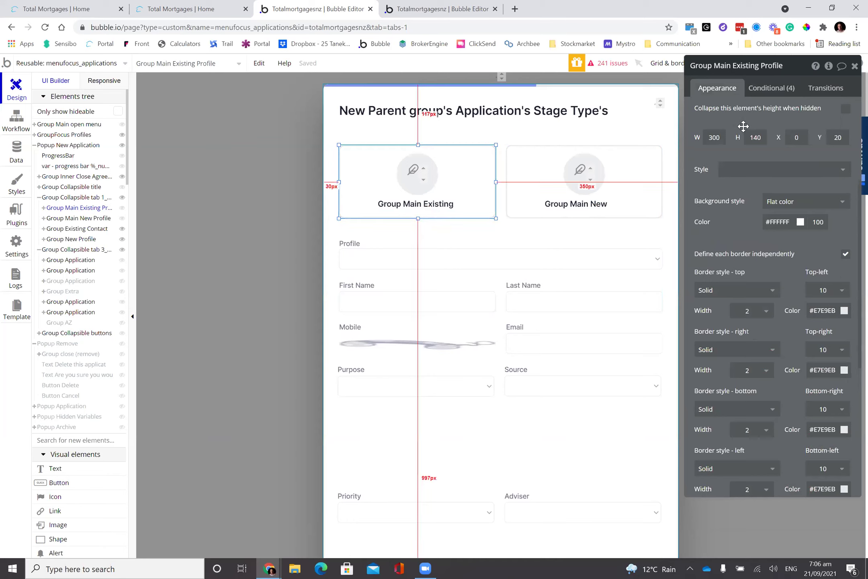
{"action": "scroll", "coordinate": [743, 125], "scroll_direction": "up", "scroll_amount": 4}
- Review the Group Main New Profile card's workflow and its Set state step, then return to Design
{"action": "left_click", "coordinate": [525, 175]}
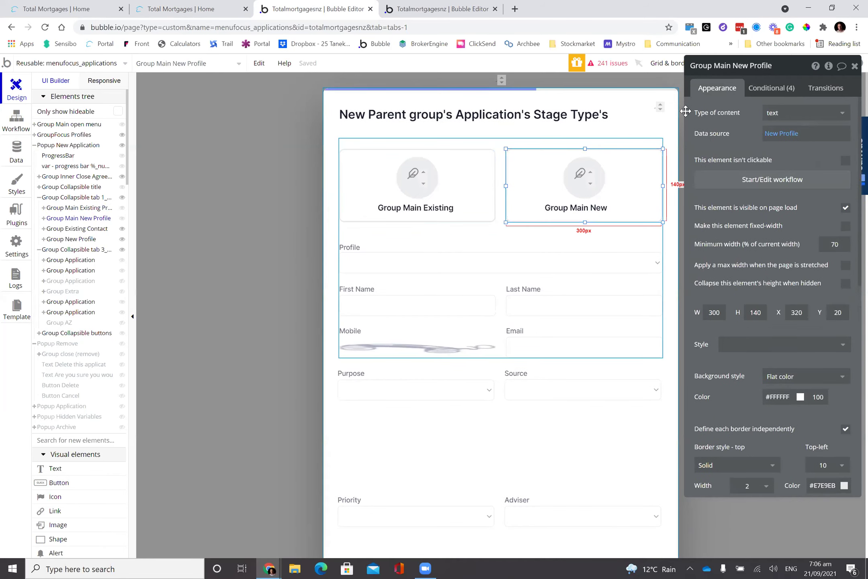
{"action": "left_click", "coordinate": [734, 181]}
{"action": "left_click", "coordinate": [101, 285]}
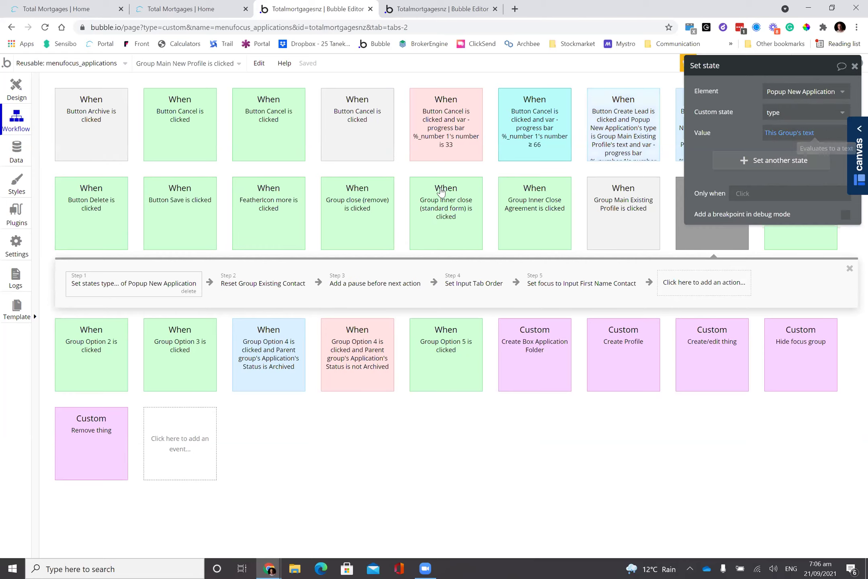
{"action": "left_click", "coordinate": [17, 89]}
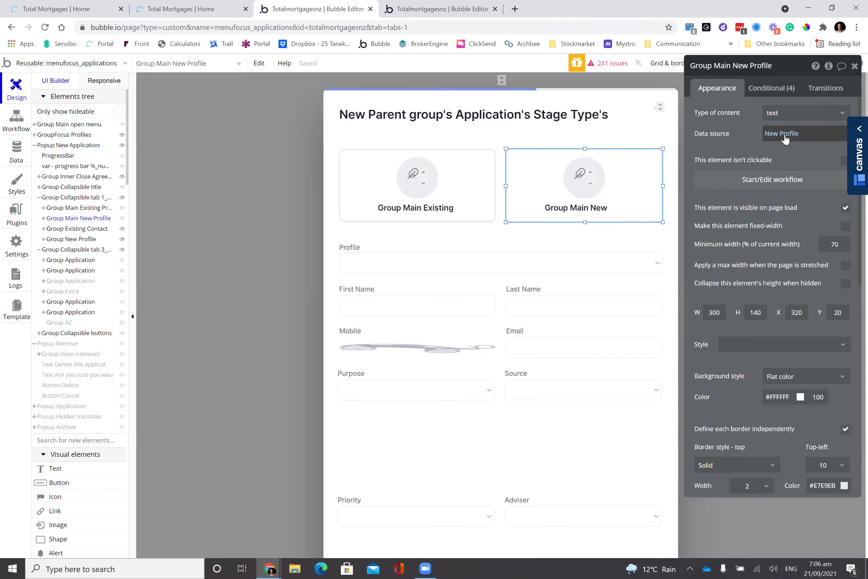
- Select the First Name, Mobile, Last Name and Email inputs in Group New Profile to read their names
{"action": "scroll", "coordinate": [630, 300], "scroll_direction": "down", "scroll_amount": 4}
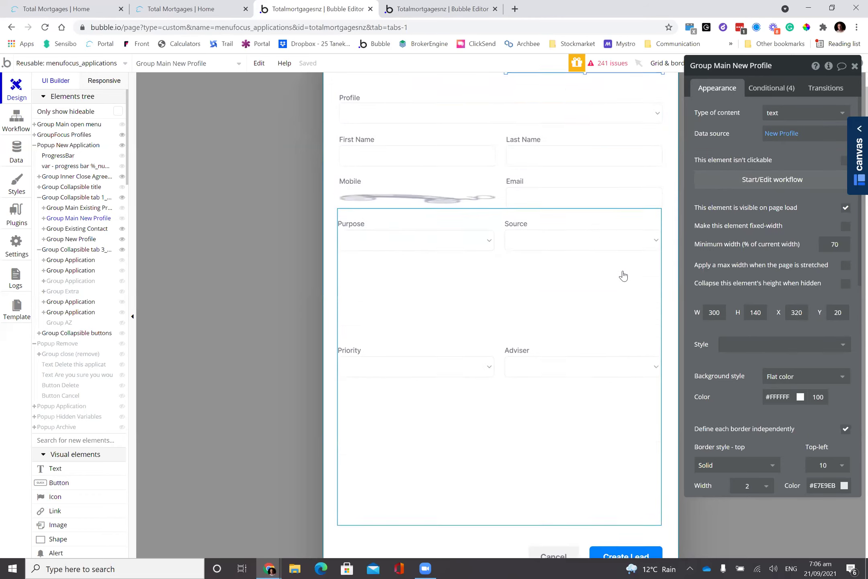
{"action": "scroll", "coordinate": [620, 273], "scroll_direction": "up", "scroll_amount": 3}
{"action": "left_click", "coordinate": [502, 266]}
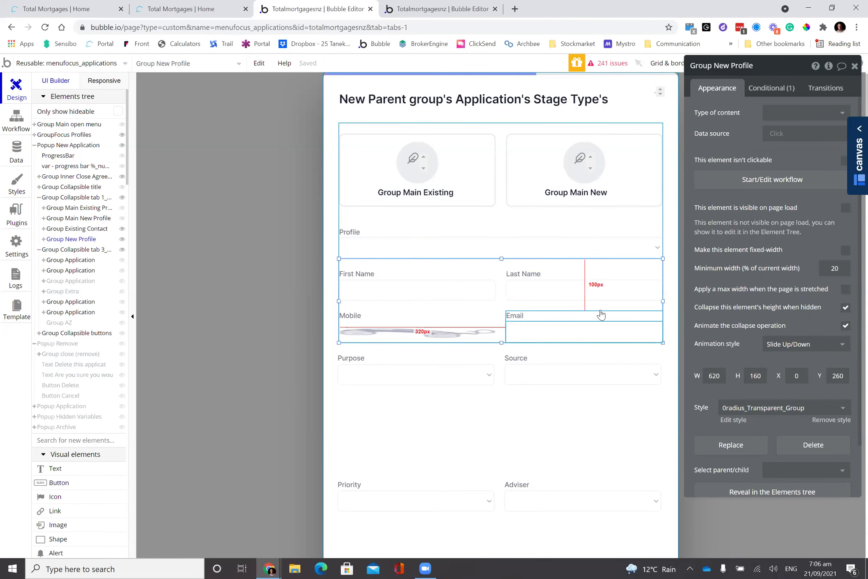
{"action": "left_click", "coordinate": [624, 166]}
{"action": "left_click", "coordinate": [452, 296]}
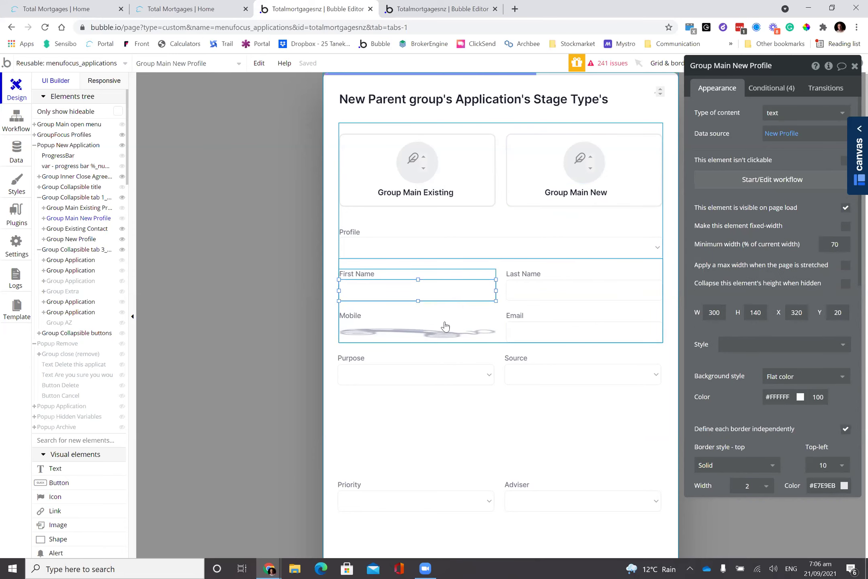
{"action": "left_click_drag", "start_coordinate": [444, 332], "coordinate": [431, 332]}
{"action": "left_click", "coordinate": [537, 341]}
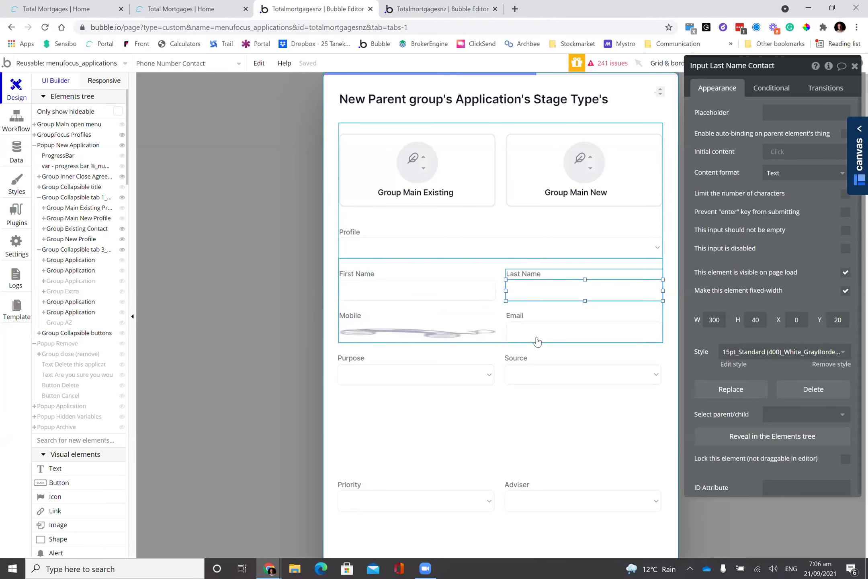
{"action": "left_click_drag", "start_coordinate": [546, 296], "coordinate": [436, 338]}
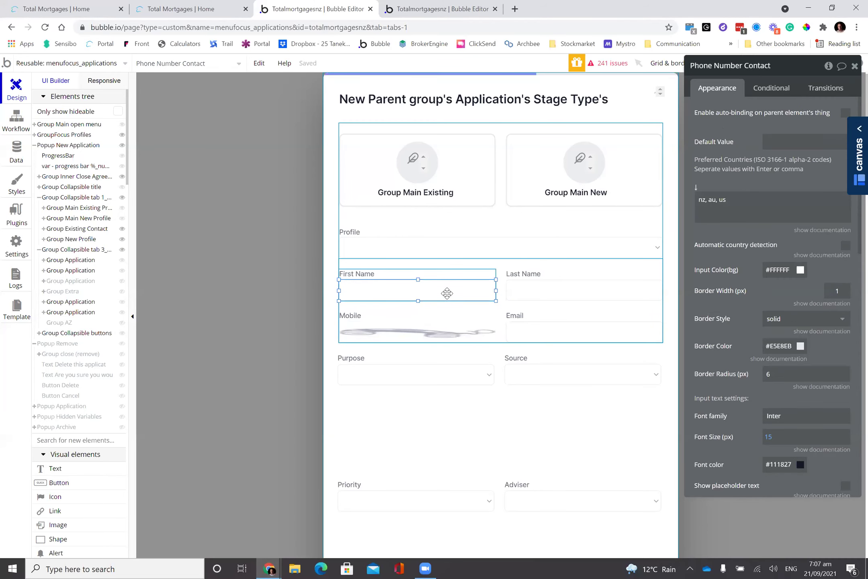
{"action": "left_click", "coordinate": [446, 291]}
{"action": "scroll", "coordinate": [607, 370], "scroll_direction": "down", "scroll_amount": 8}
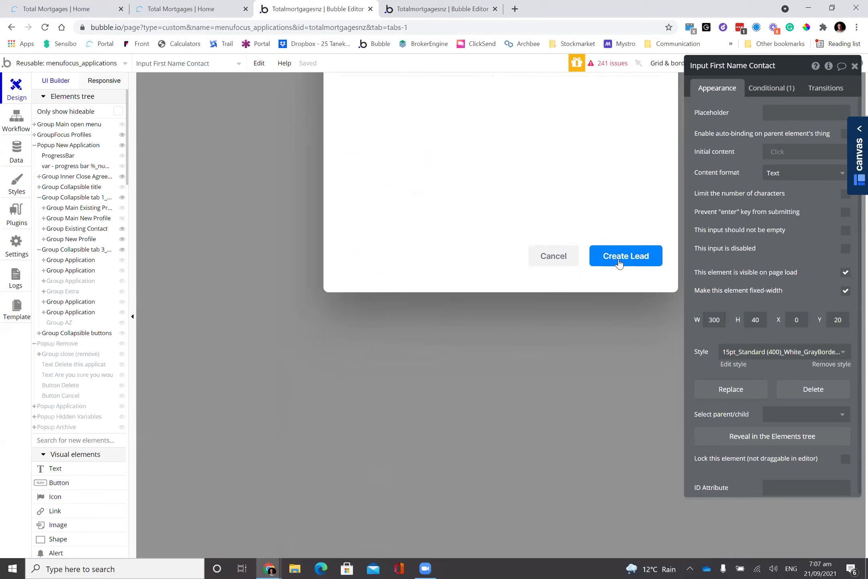
- Read Button Create Lead's six conditions, including the empty First Name/Mobile rule, then its appearance settings
{"action": "left_click", "coordinate": [626, 251]}
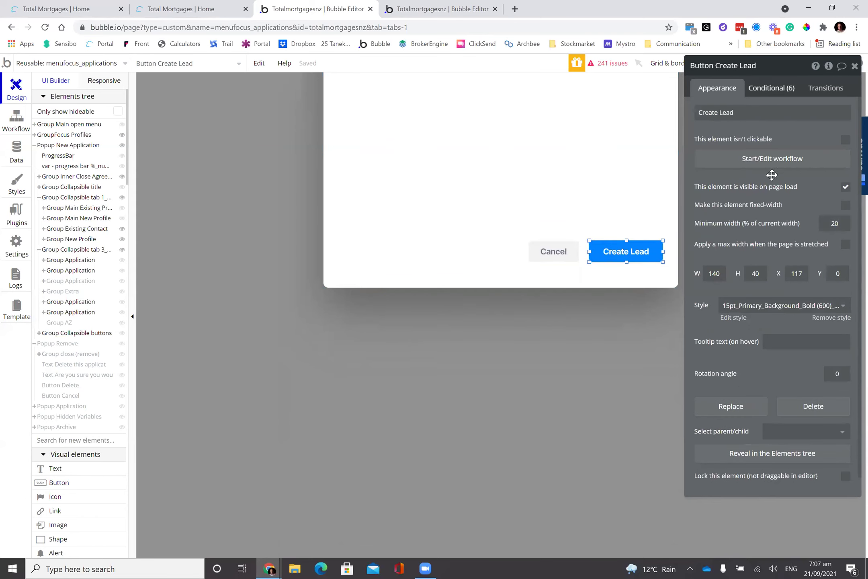
{"action": "left_click", "coordinate": [772, 88]}
{"action": "scroll", "coordinate": [646, 197], "scroll_direction": "down", "scroll_amount": 5}
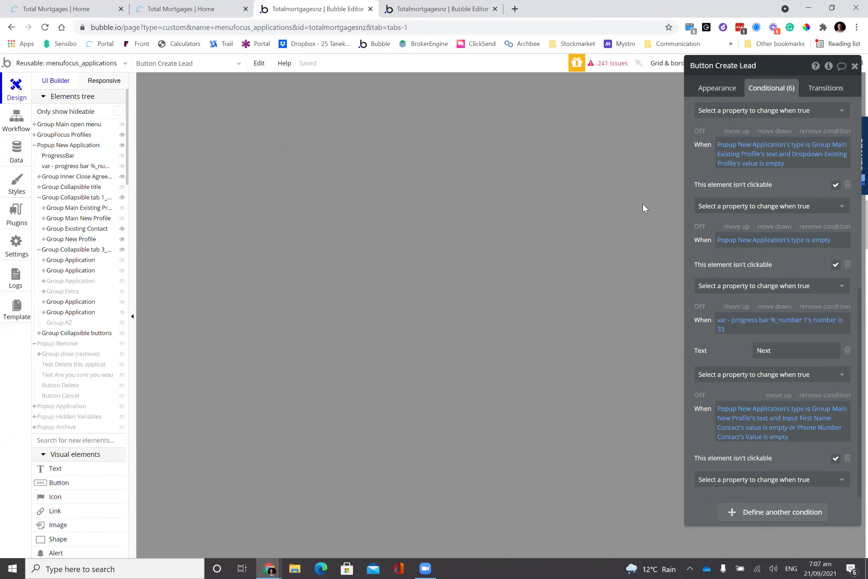
{"action": "scroll", "coordinate": [625, 223], "scroll_direction": "up", "scroll_amount": 10}
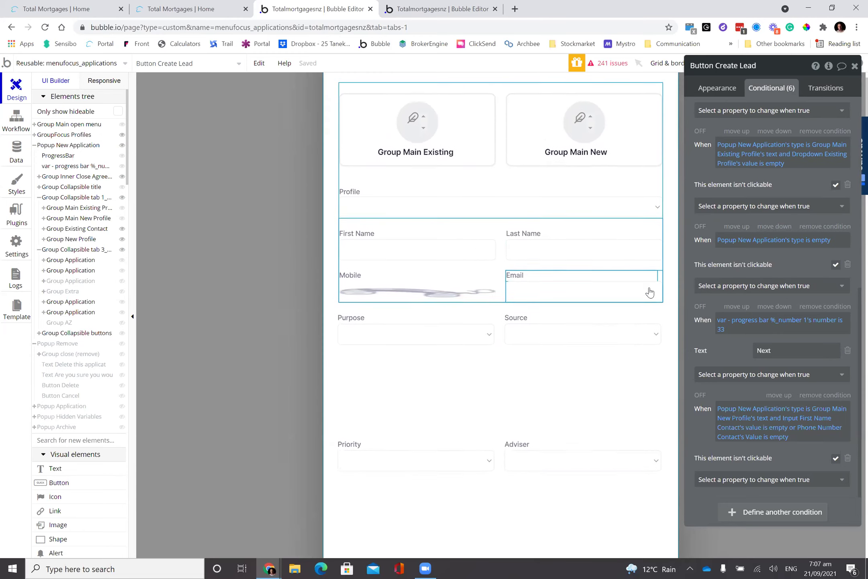
{"action": "scroll", "coordinate": [650, 292], "scroll_direction": "up", "scroll_amount": 2}
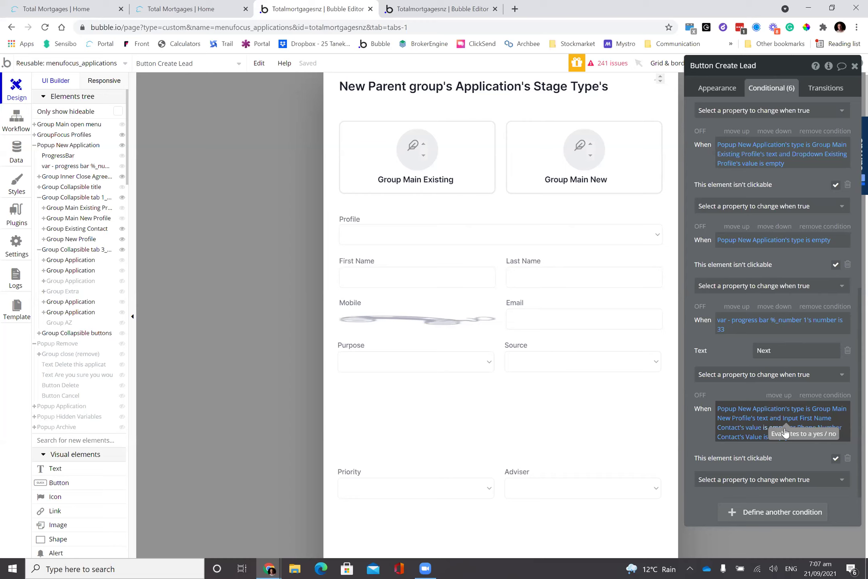
{"action": "left_click", "coordinate": [714, 93]}
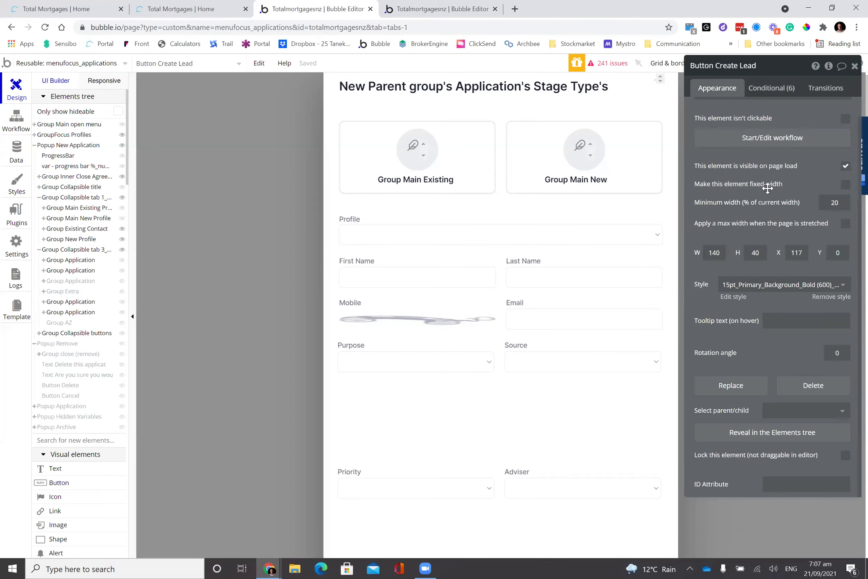
{"action": "scroll", "coordinate": [831, 293], "scroll_direction": "up", "scroll_amount": 1}
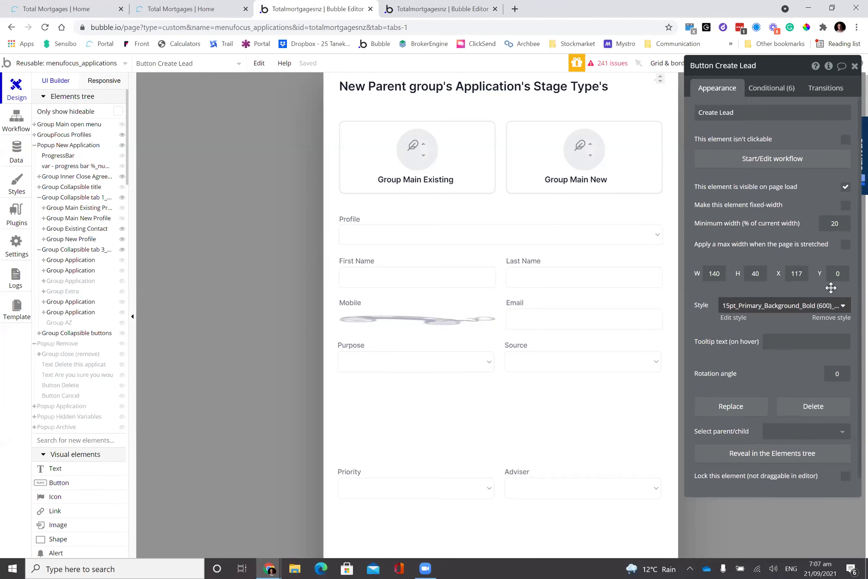
{"action": "scroll", "coordinate": [723, 317], "scroll_direction": "down", "scroll_amount": 1}
{"action": "scroll", "coordinate": [656, 346], "scroll_direction": "down", "scroll_amount": 8}
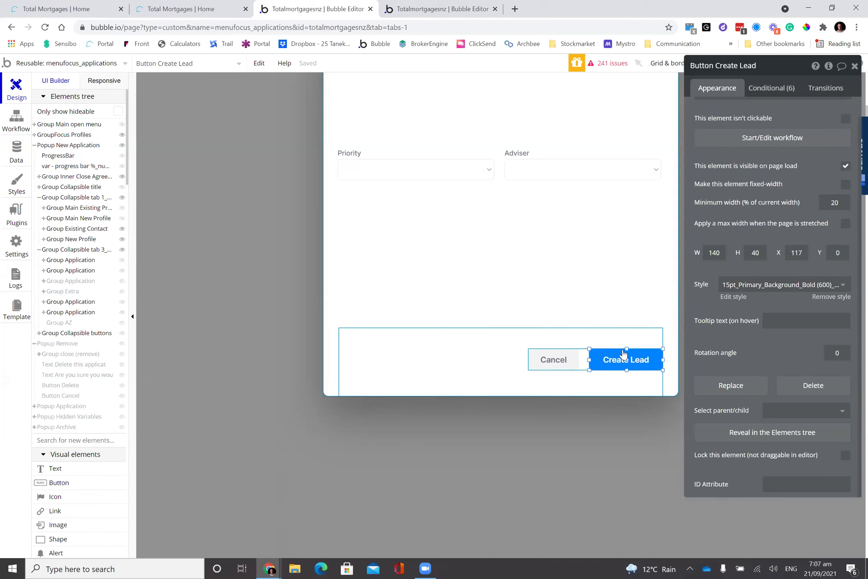
- Reselect the Create Lead button and add a condition that makes it unclickable
{"action": "scroll", "coordinate": [754, 339], "scroll_direction": "up", "scroll_amount": 1}
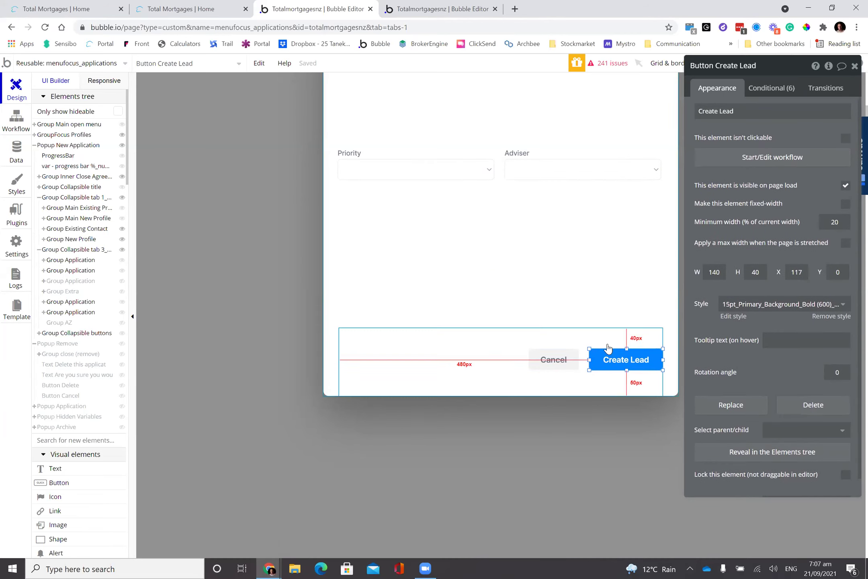
{"action": "left_click", "coordinate": [587, 361]}
{"action": "left_click", "coordinate": [630, 369]}
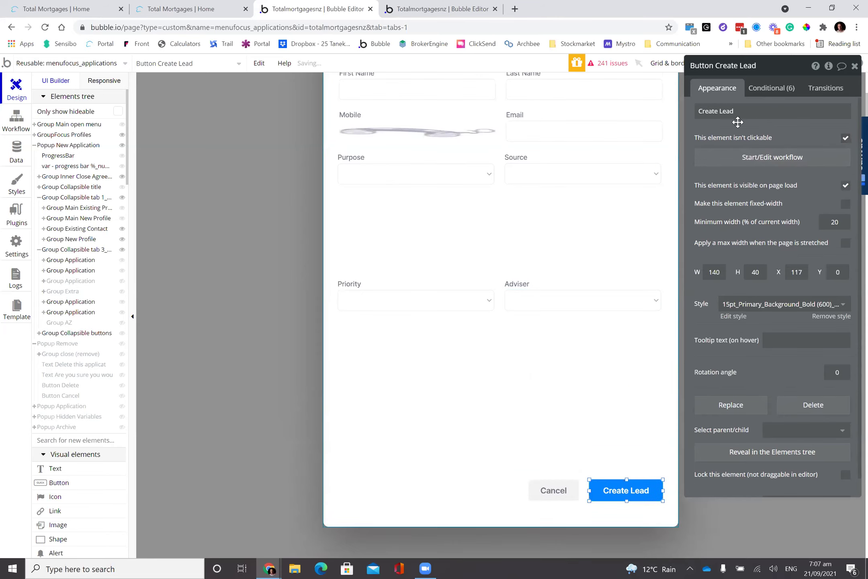
{"action": "left_click", "coordinate": [770, 89]}
{"action": "scroll", "coordinate": [775, 240], "scroll_direction": "down", "scroll_amount": 5}
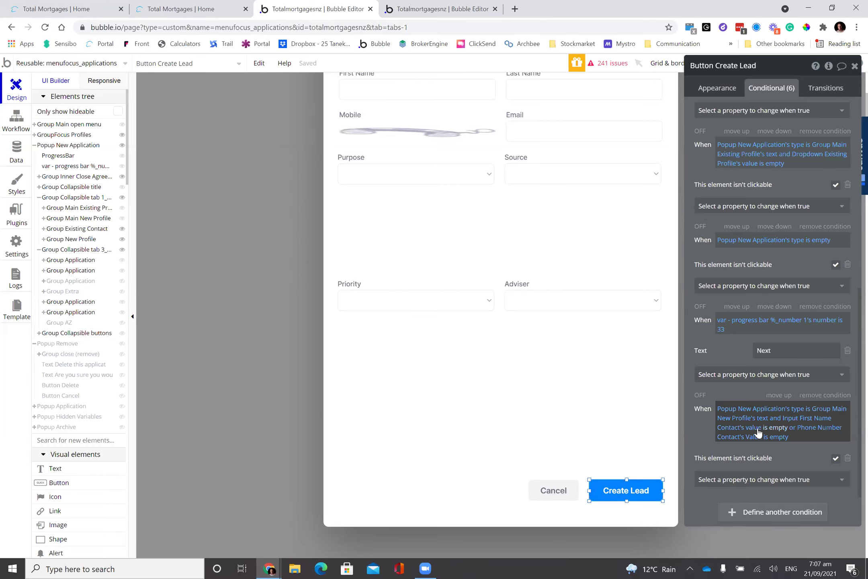
- Combine the New Profile empty first name and phone checks with 'and', then return to the app
{"action": "left_click", "coordinate": [771, 430]}
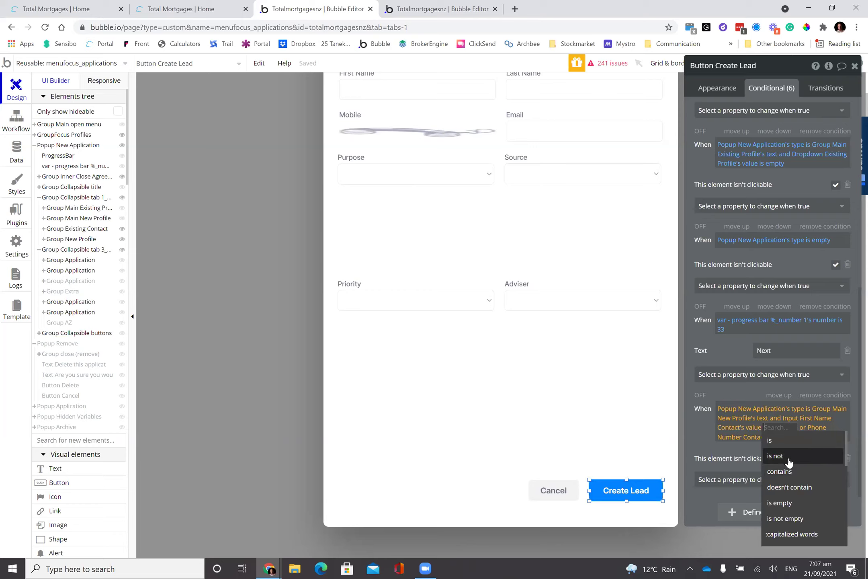
{"action": "left_click", "coordinate": [704, 425]}
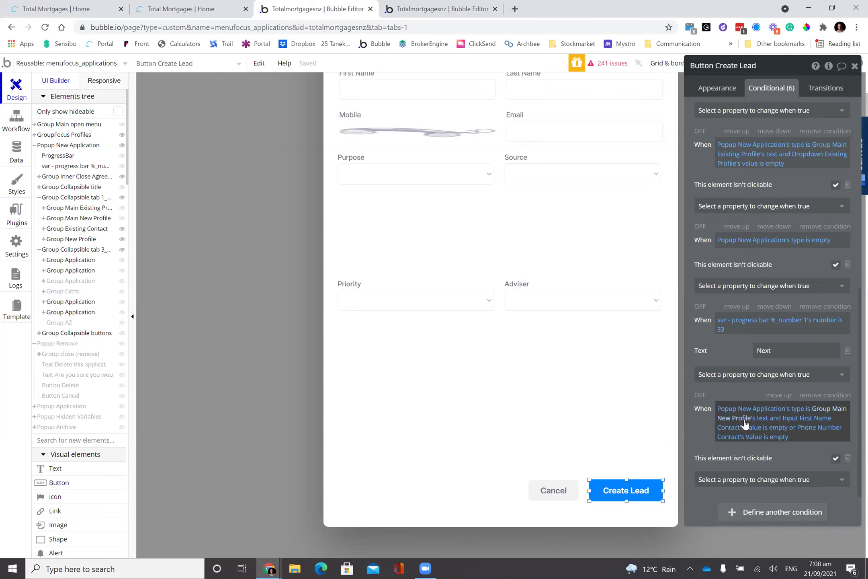
{"action": "left_click", "coordinate": [792, 433]}
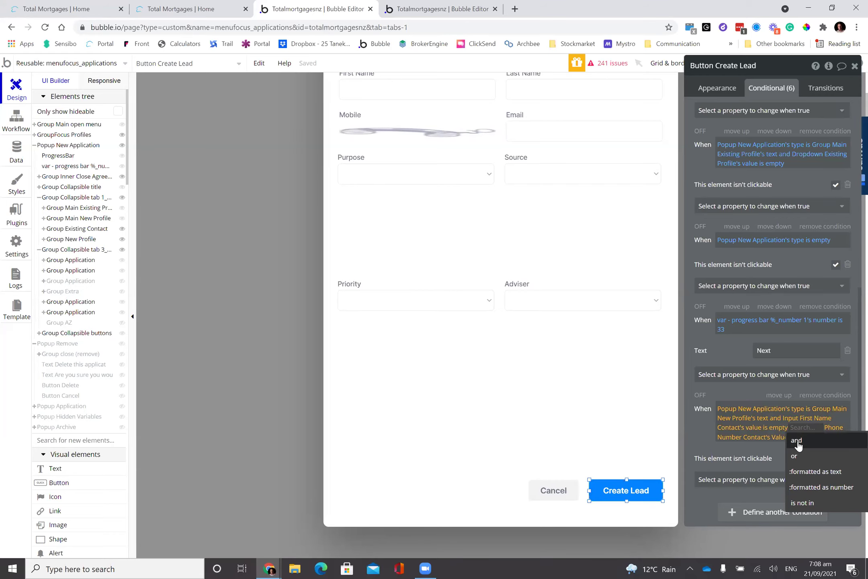
{"action": "left_click", "coordinate": [698, 428]}
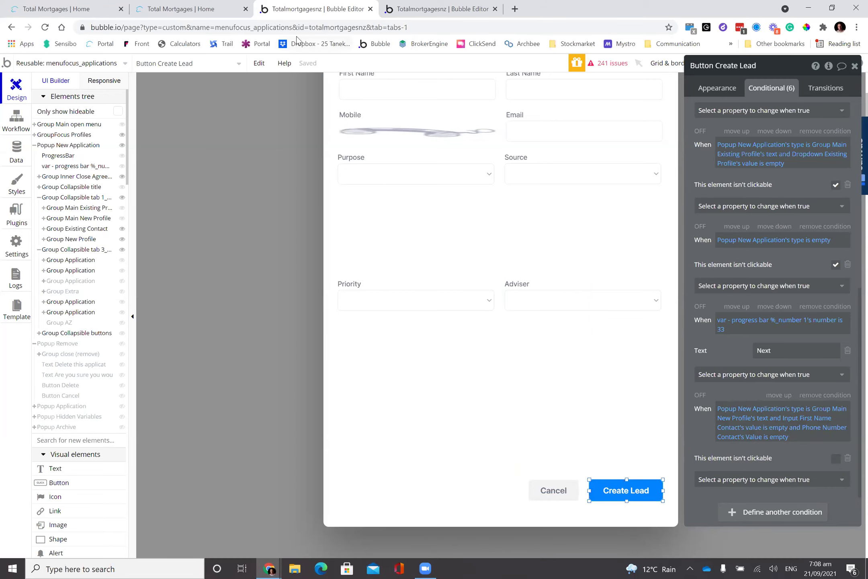
{"action": "left_click", "coordinate": [198, 24]}
{"action": "left_click", "coordinate": [208, 11]}
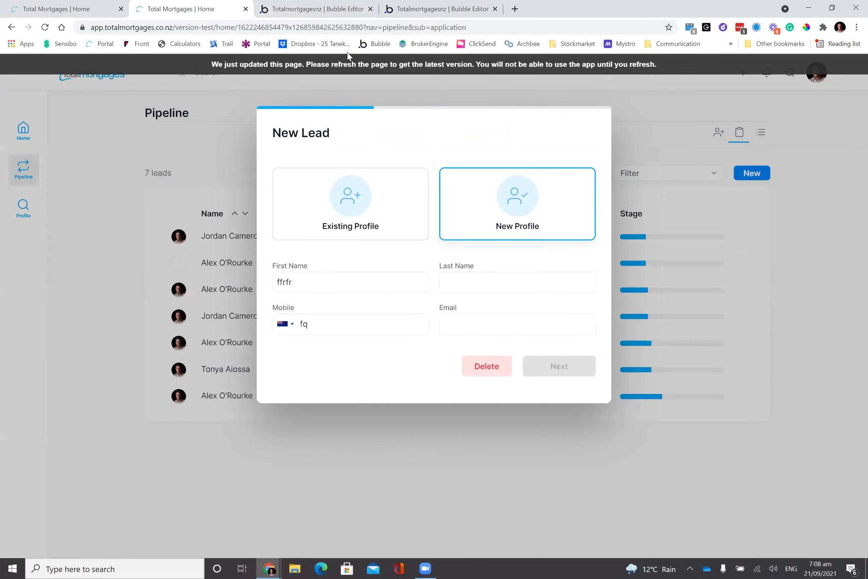
- Reload the app and start a new-profile lead with First Name 'w1w`' and Mobile '2'; Next stays disabled
{"action": "key", "text": "F5"}
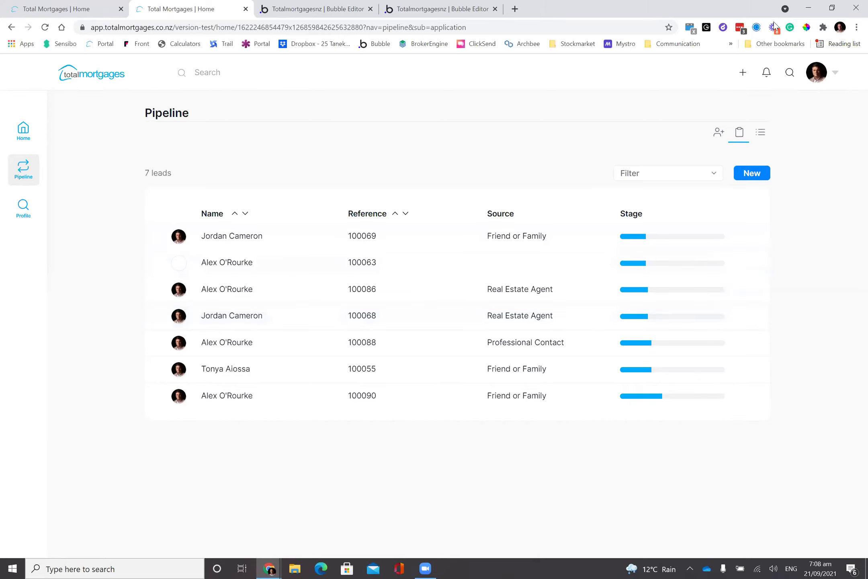
{"action": "left_click", "coordinate": [741, 74]}
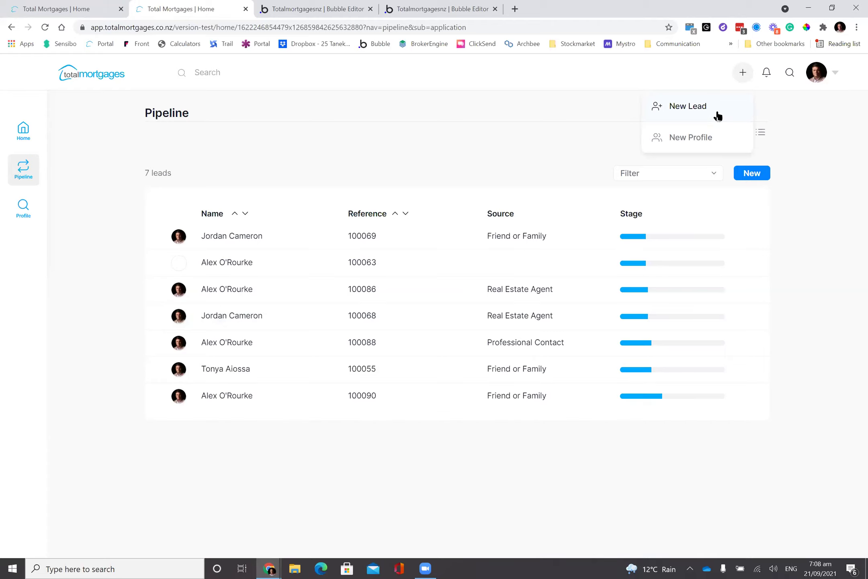
{"action": "left_click", "coordinate": [698, 107]}
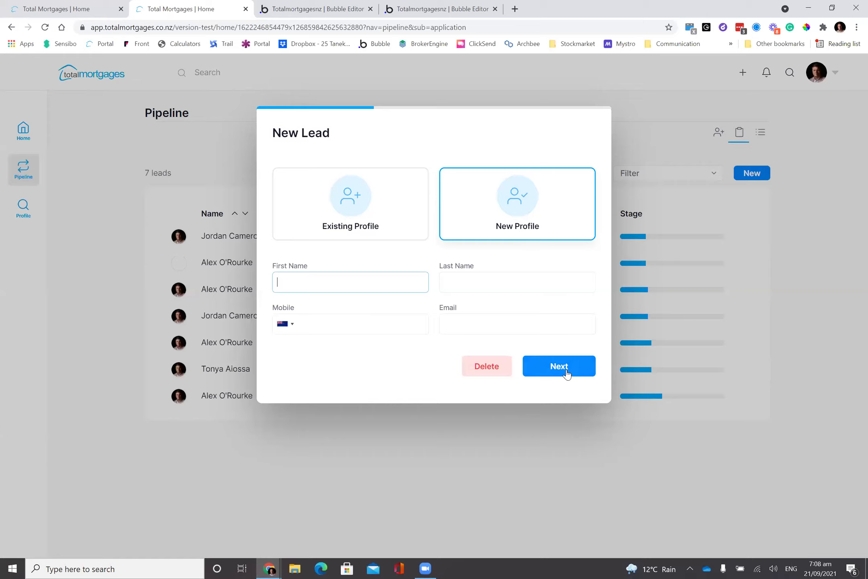
{"action": "type", "text": "w1w`"}
{"action": "left_click", "coordinate": [366, 320]}
{"action": "type", "text": "2"}
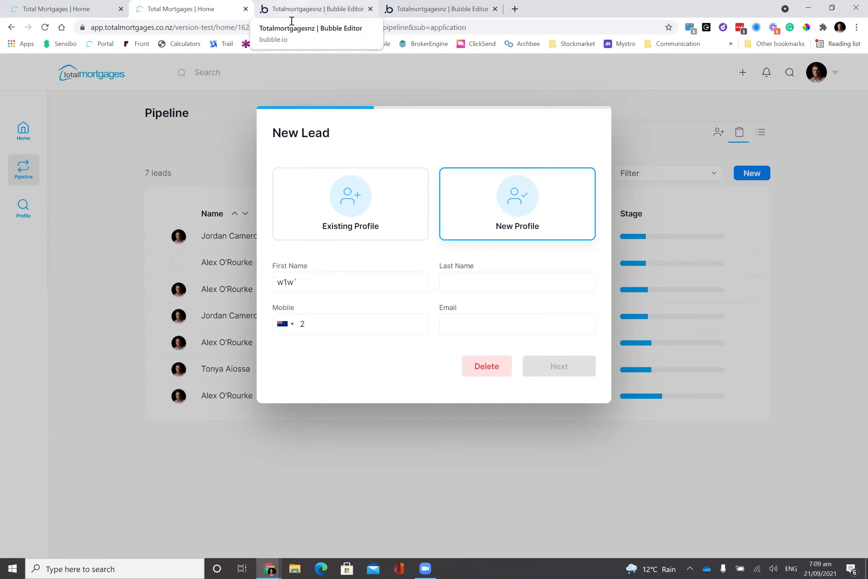
- Switch the first name and phone checks from 'is empty' to 'is not empty' in the New Profile condition
{"action": "key", "text": "ctrl+Tab"}
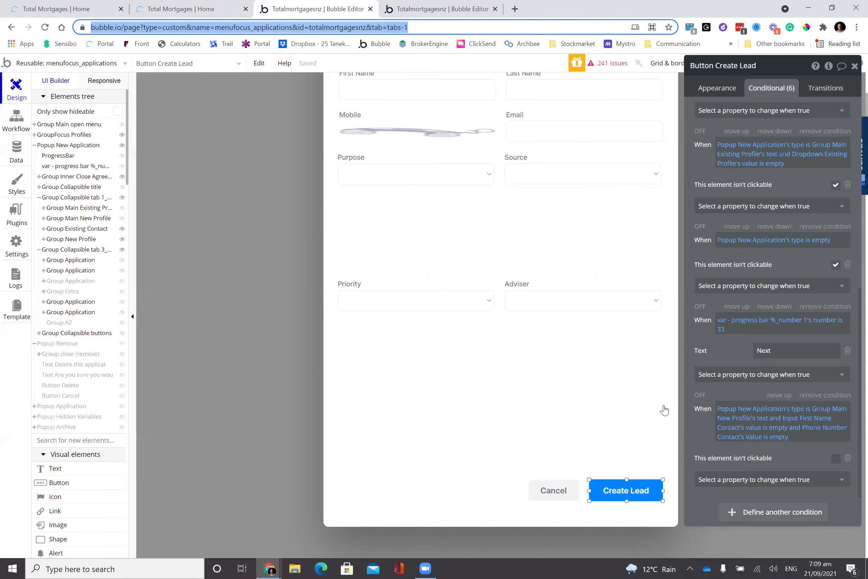
{"action": "left_click", "coordinate": [776, 427]}
{"action": "scroll", "coordinate": [800, 503], "scroll_direction": "down", "scroll_amount": 3}
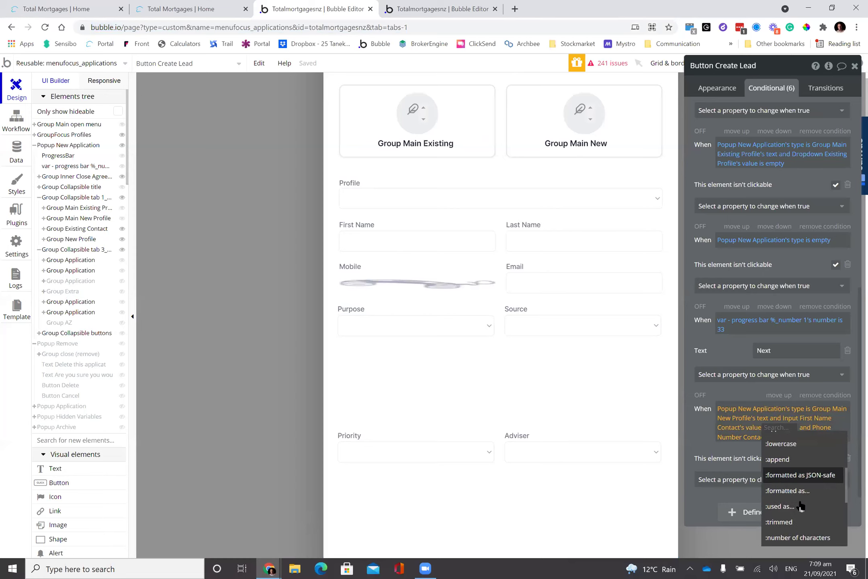
{"action": "scroll", "coordinate": [802, 509], "scroll_direction": "up", "scroll_amount": 3}
{"action": "scroll", "coordinate": [802, 509], "scroll_direction": "up", "scroll_amount": 2}
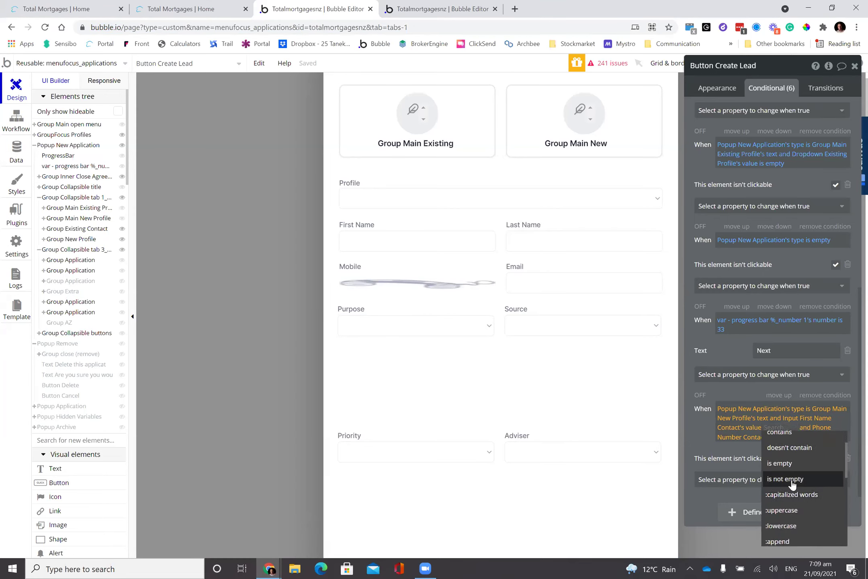
{"action": "left_click", "coordinate": [793, 496]}
{"action": "left_click", "coordinate": [800, 440]}
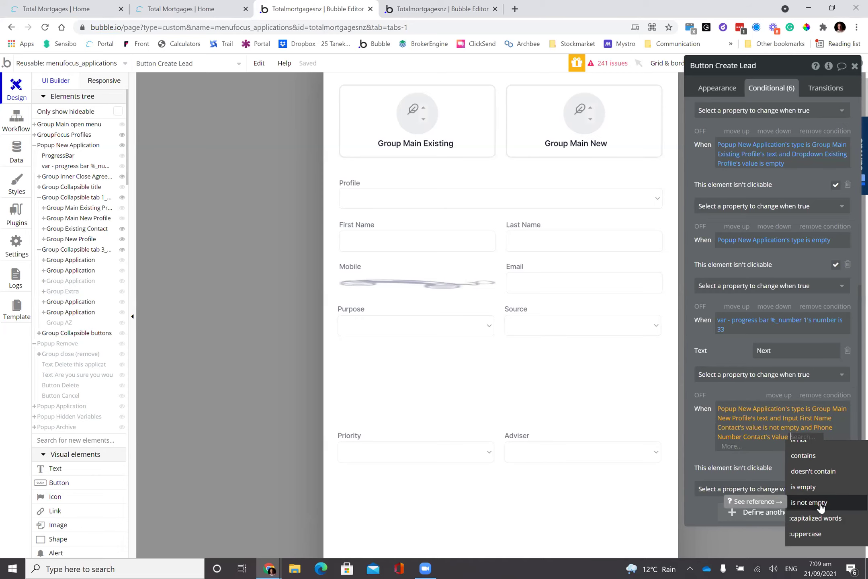
{"action": "left_click", "coordinate": [809, 503]}
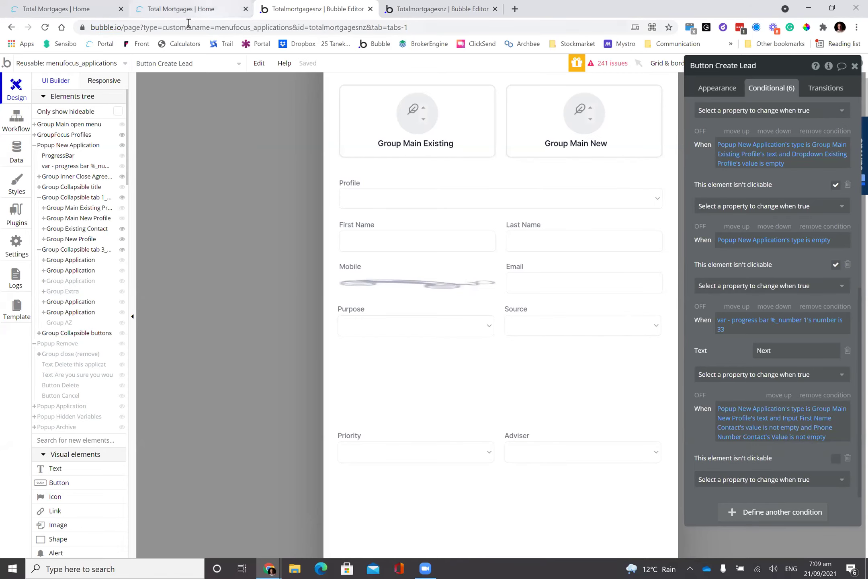
{"action": "left_click", "coordinate": [187, 10]}
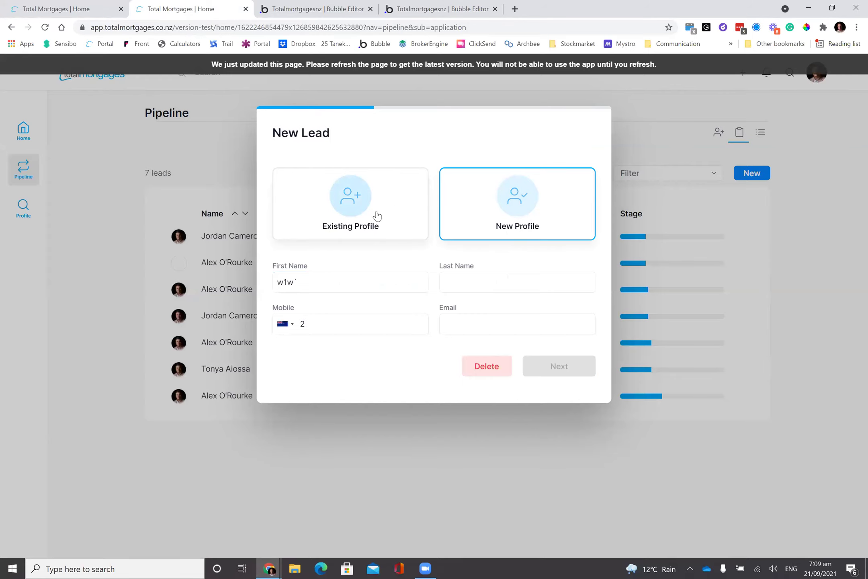
- Try Existing Profile with no profile chosen, then an empty New Profile, confirming Next stays disabled
{"action": "left_click", "coordinate": [377, 216]}
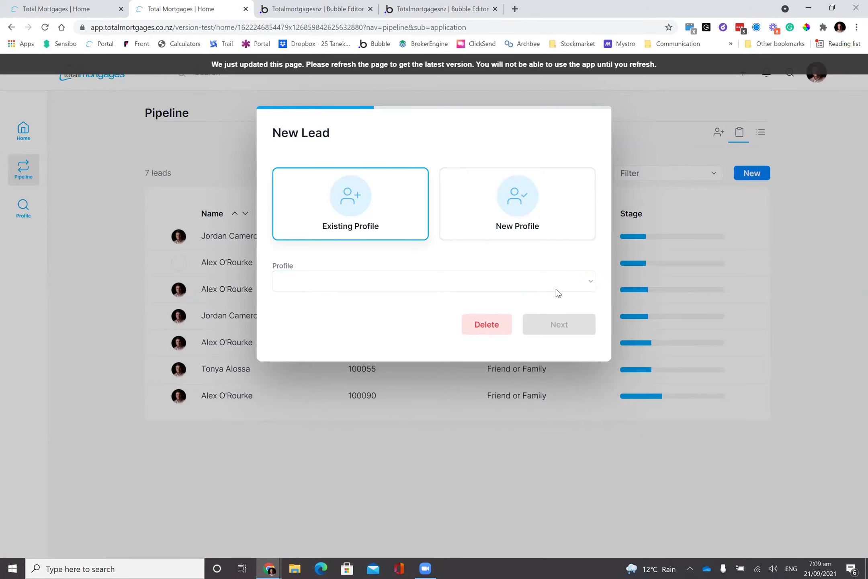
{"action": "left_click", "coordinate": [554, 284]}
{"action": "scroll", "coordinate": [462, 263], "scroll_direction": "down", "scroll_amount": 1}
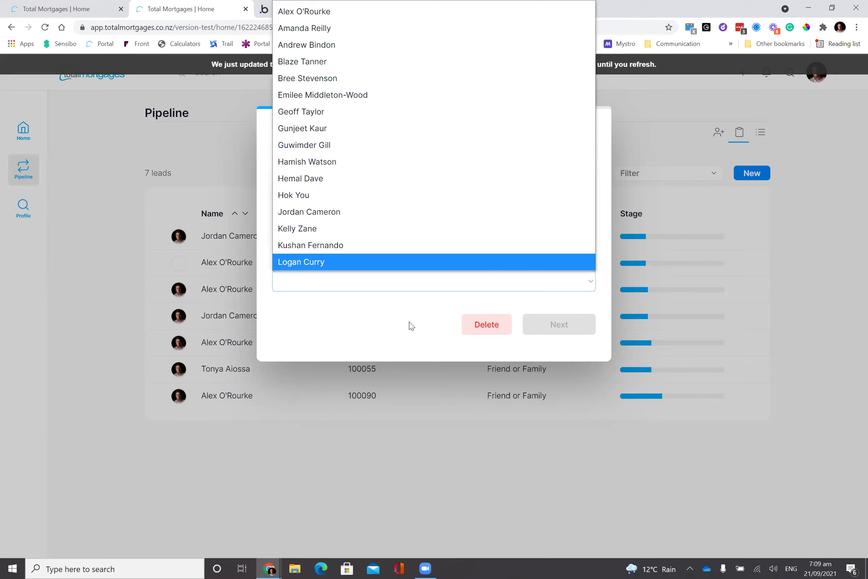
{"action": "left_click", "coordinate": [409, 321]}
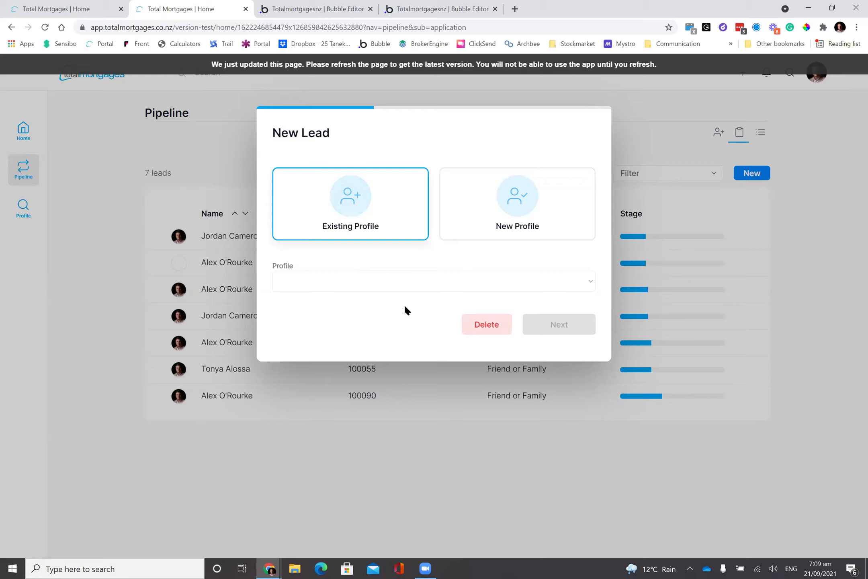
{"action": "left_click", "coordinate": [545, 217]}
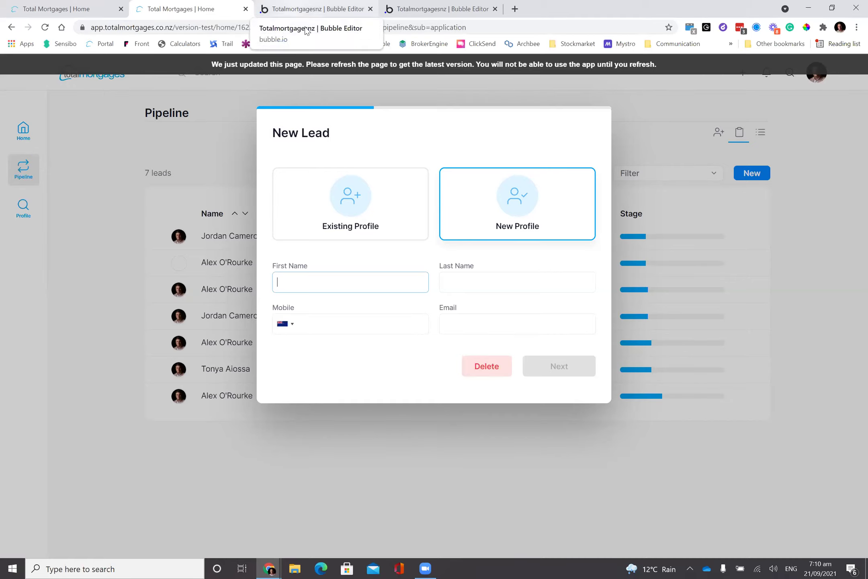
{"action": "left_click", "coordinate": [304, 12]}
{"action": "left_click", "coordinate": [219, 10]}
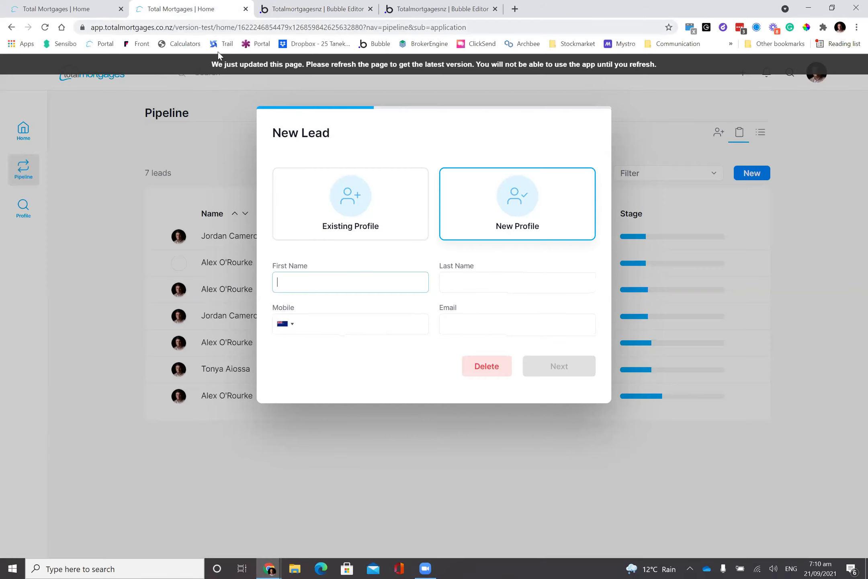
{"action": "left_click", "coordinate": [318, 9]}
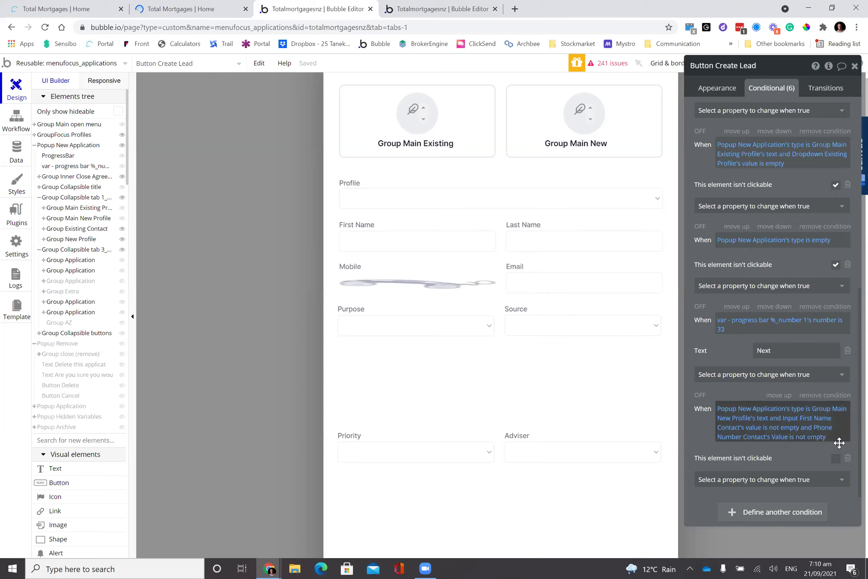
- Test a new lead with First Name 'terr34' and Mobile '4', discard it, then start one for an existing profile
{"action": "left_click", "coordinate": [189, 7]}
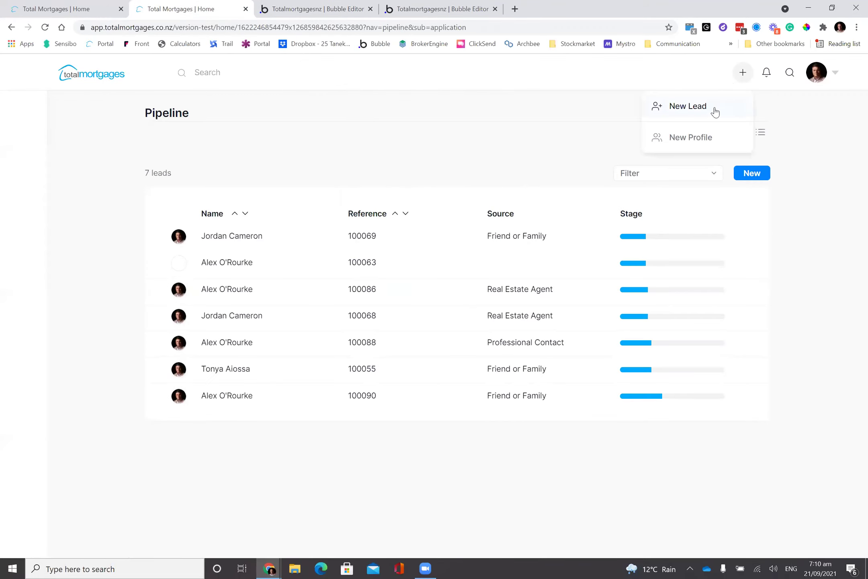
{"action": "left_click", "coordinate": [519, 235]}
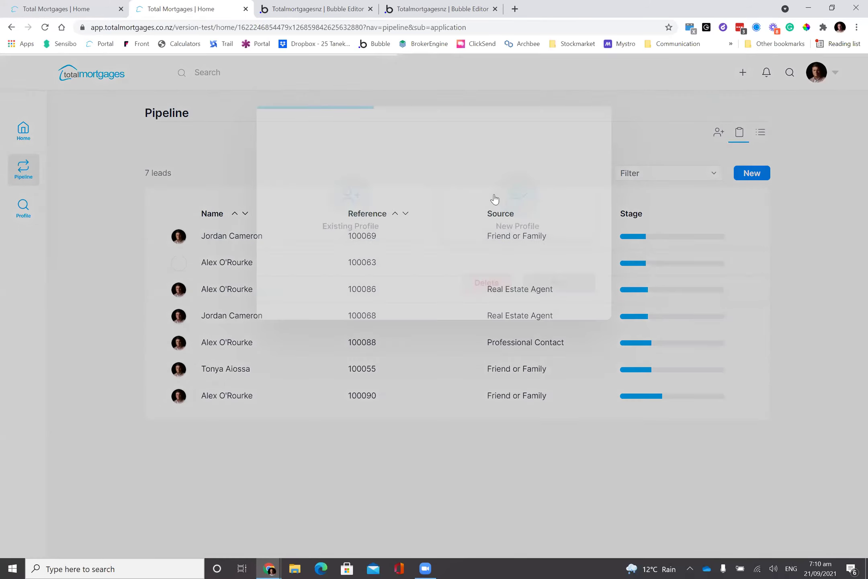
{"action": "left_click", "coordinate": [373, 279]}
{"action": "type", "text": "terr34"}
{"action": "left_click", "coordinate": [351, 323]}
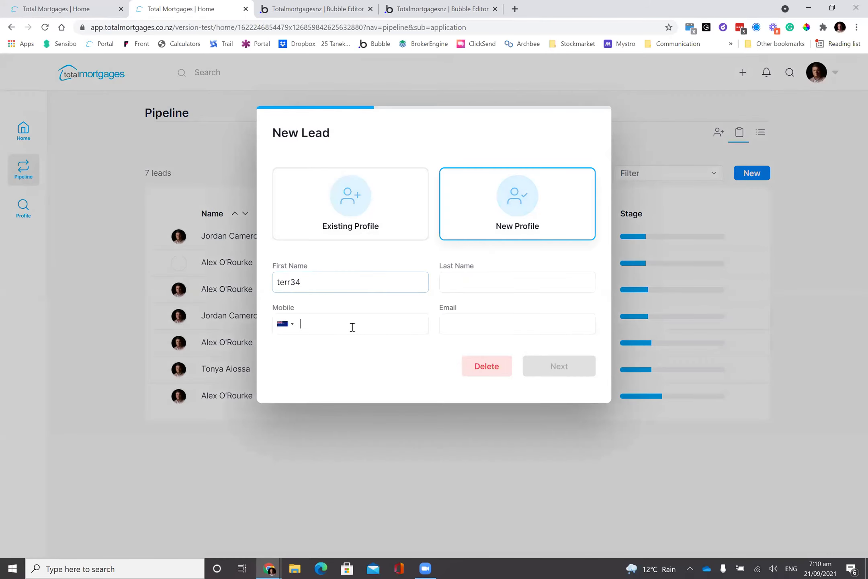
{"action": "type", "text": "4"}
{"action": "left_click", "coordinate": [480, 366]}
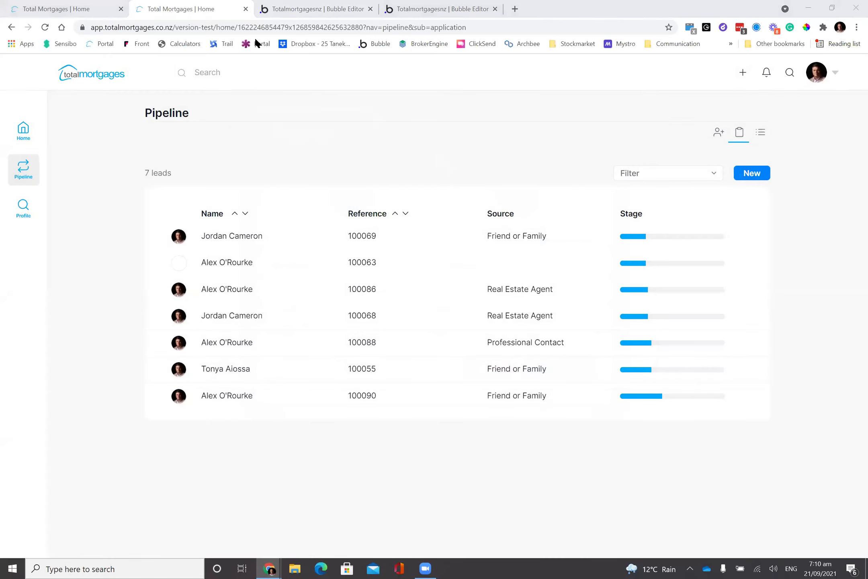
{"action": "left_click", "coordinate": [743, 72]}
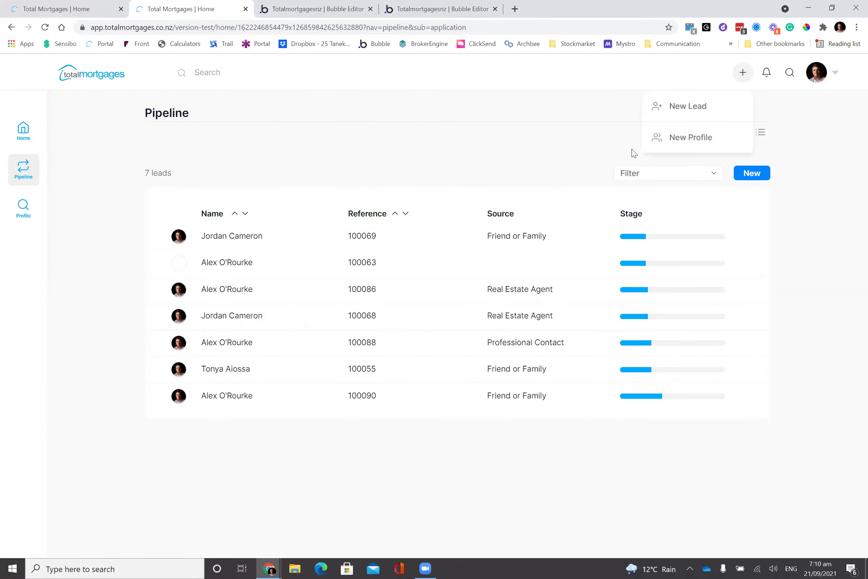
{"action": "left_click", "coordinate": [701, 107]}
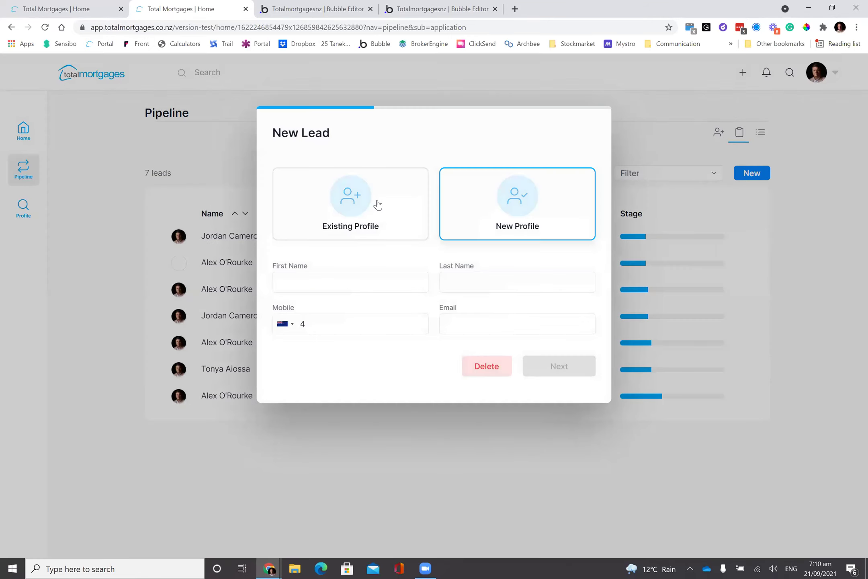
{"action": "left_click", "coordinate": [378, 205]}
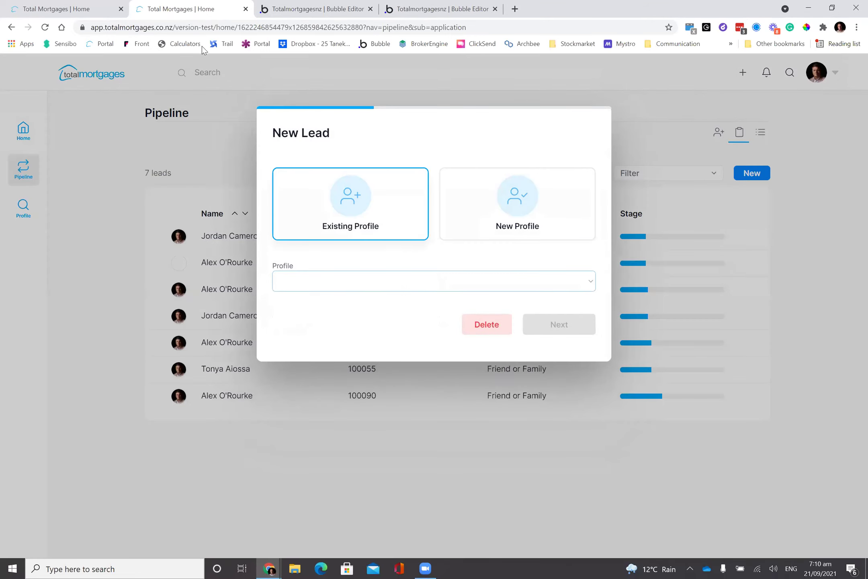
- Delete the 'popup type is empty' condition and set the Existing Profile dropdown check to 'is not empty'
{"action": "left_click", "coordinate": [339, 16]}
{"action": "scroll", "coordinate": [735, 382], "scroll_direction": "up", "scroll_amount": 3}
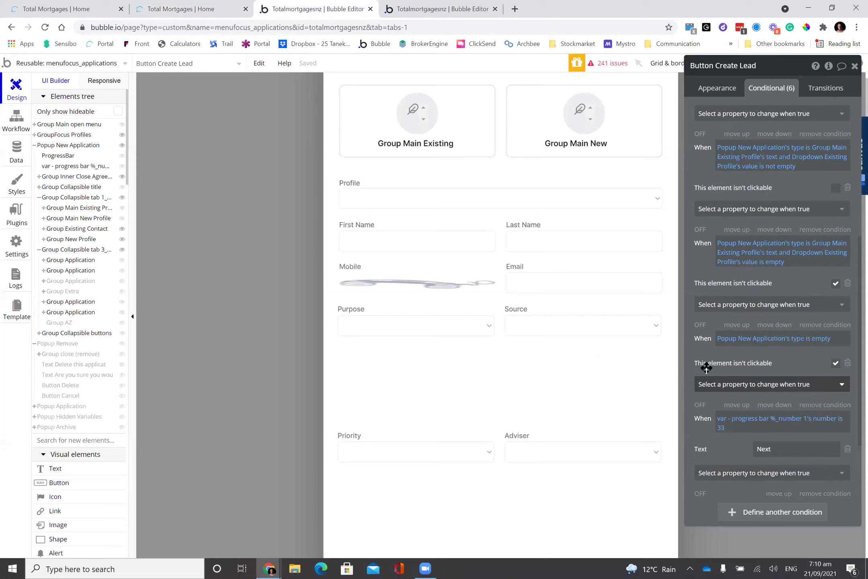
{"action": "left_click", "coordinate": [839, 333]}
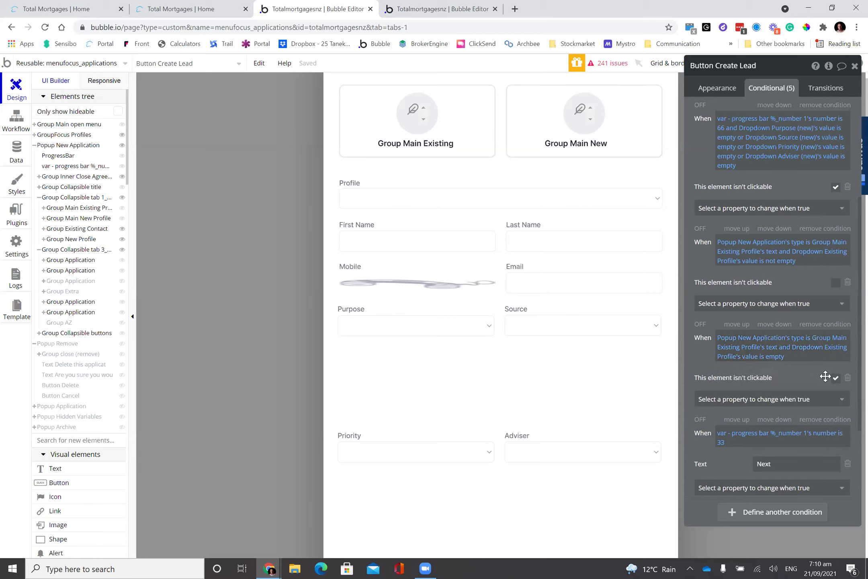
{"action": "left_click", "coordinate": [779, 357]}
{"action": "type", "text": "no"}
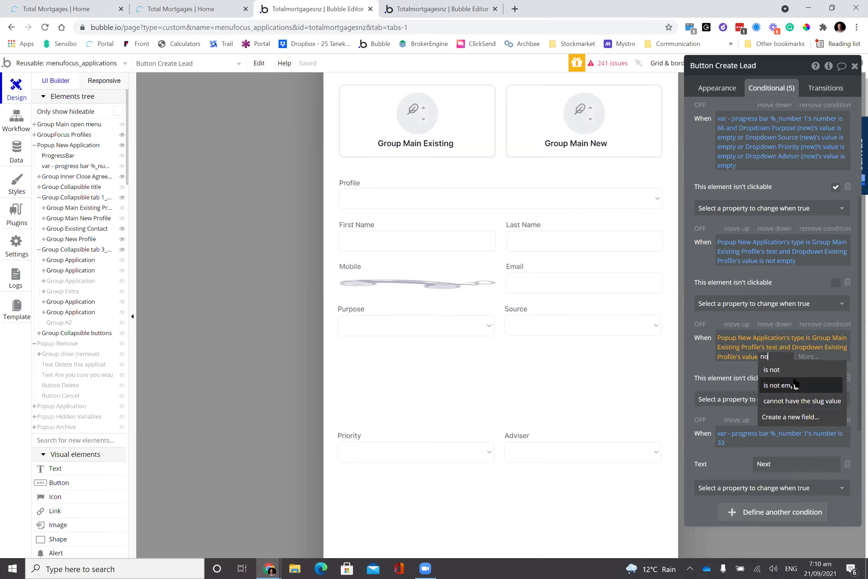
{"action": "left_click", "coordinate": [796, 385]}
{"action": "left_click", "coordinate": [835, 378]}
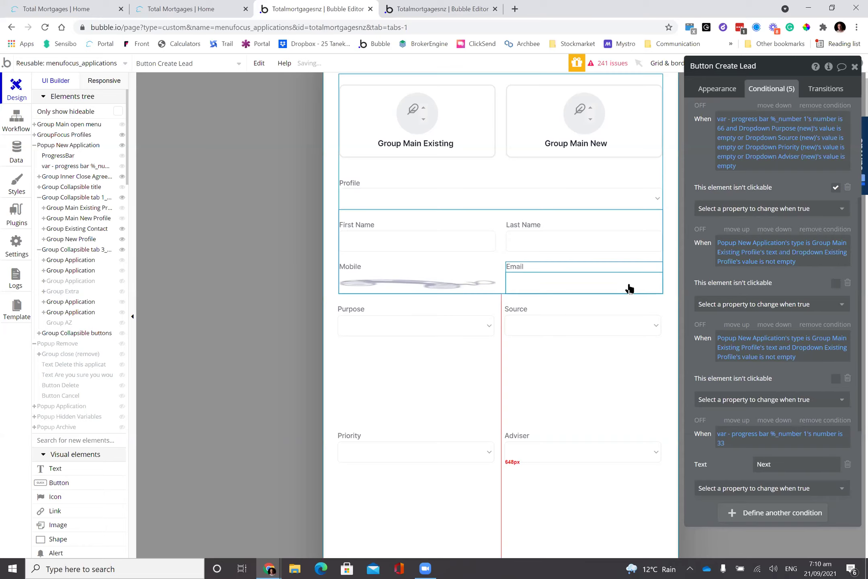
{"action": "left_click", "coordinate": [209, 7]}
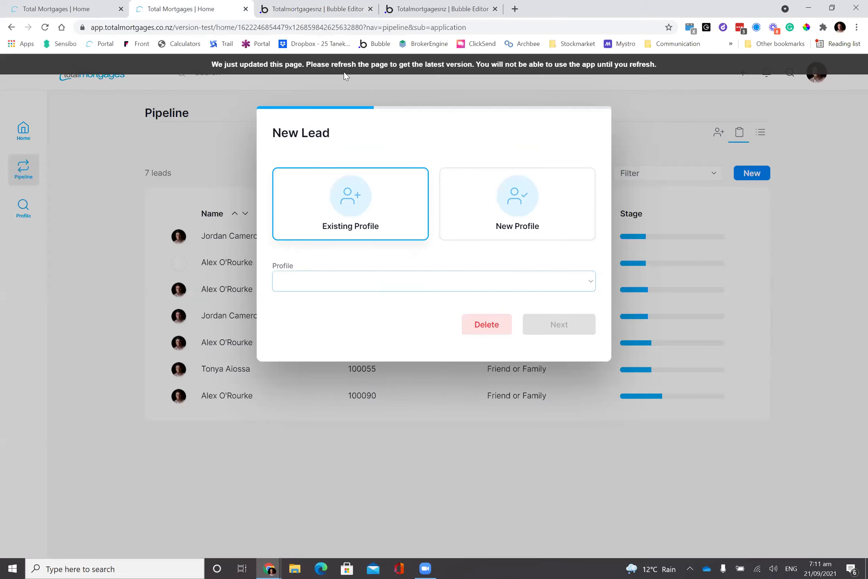
- Reload the app, pick an existing profile, and move Next/Back between the profile and lead details steps
{"action": "left_click", "coordinate": [401, 67]}
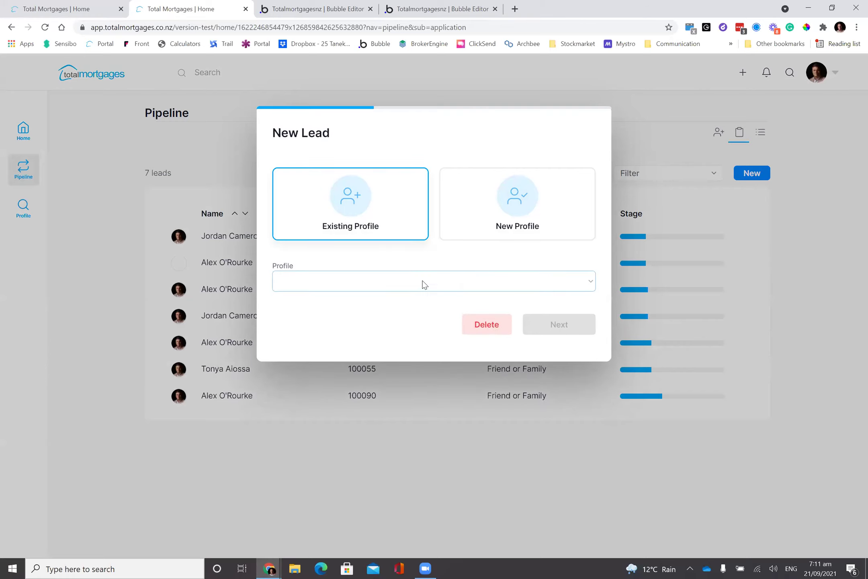
{"action": "left_click", "coordinate": [424, 284]}
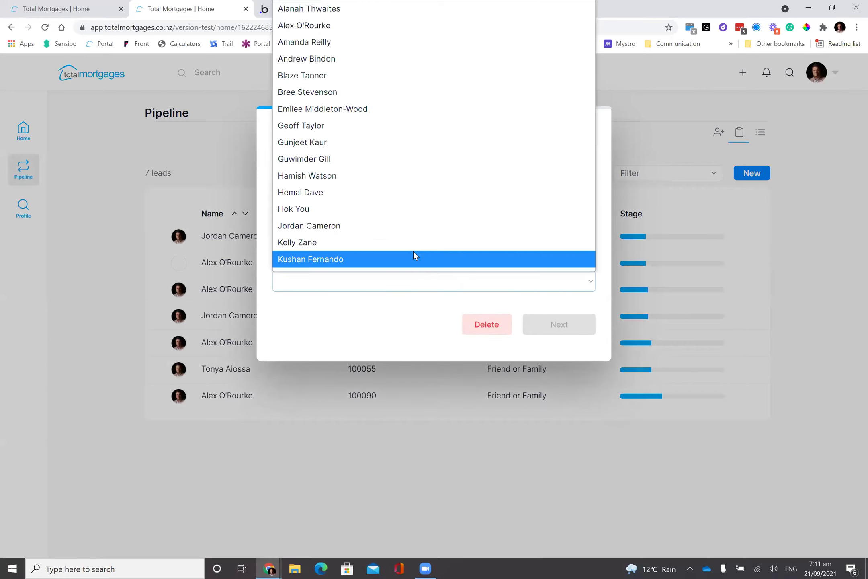
{"action": "left_click", "coordinate": [415, 256]}
{"action": "left_click", "coordinate": [561, 326]}
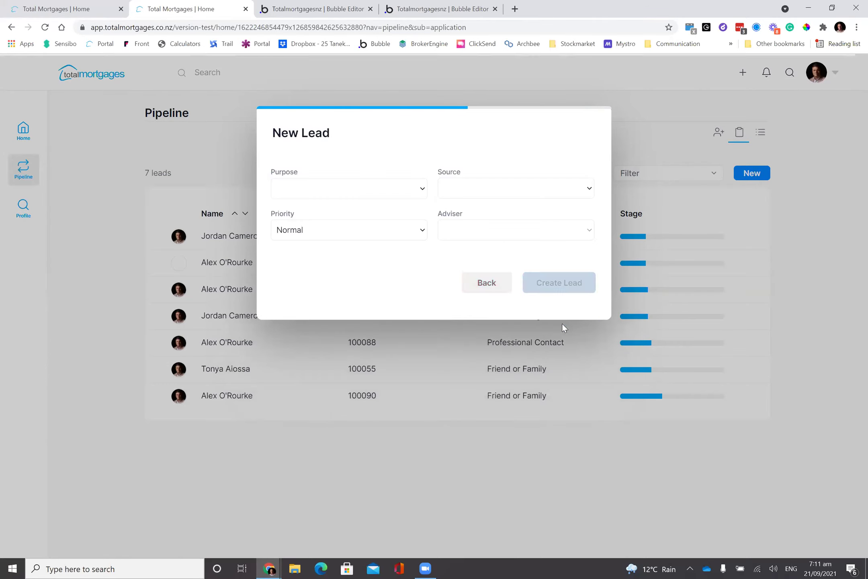
{"action": "left_click", "coordinate": [487, 284]}
{"action": "left_click", "coordinate": [475, 281]}
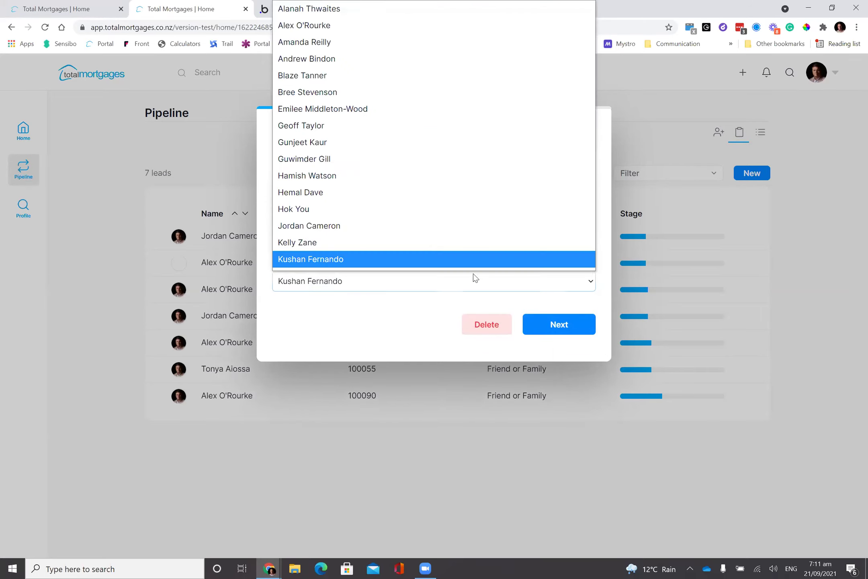
{"action": "key", "text": "g"}
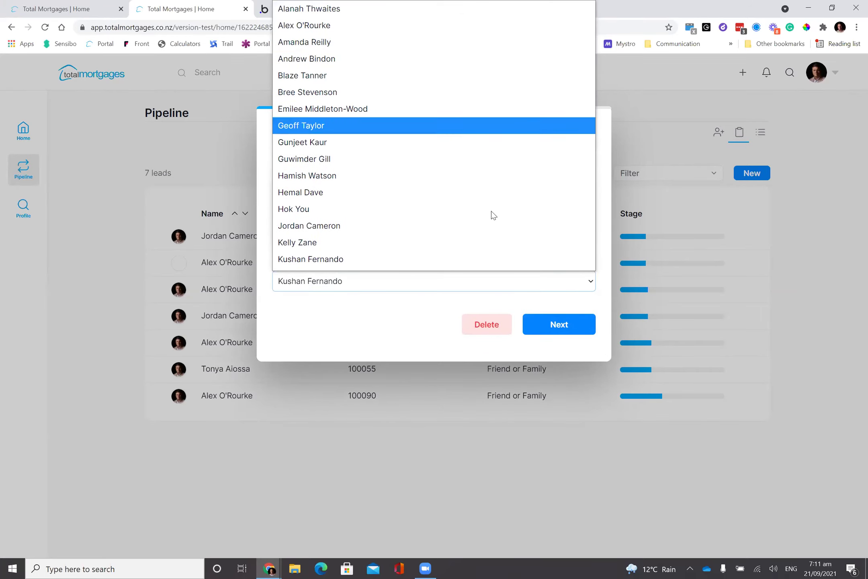
{"action": "key", "text": "Escape"}
{"action": "left_click", "coordinate": [567, 318]}
{"action": "left_click", "coordinate": [472, 282]}
- Enter a new profile with First Name 'we' and Mobile '123', continue, and try Create Lead
{"action": "left_click", "coordinate": [520, 201]}
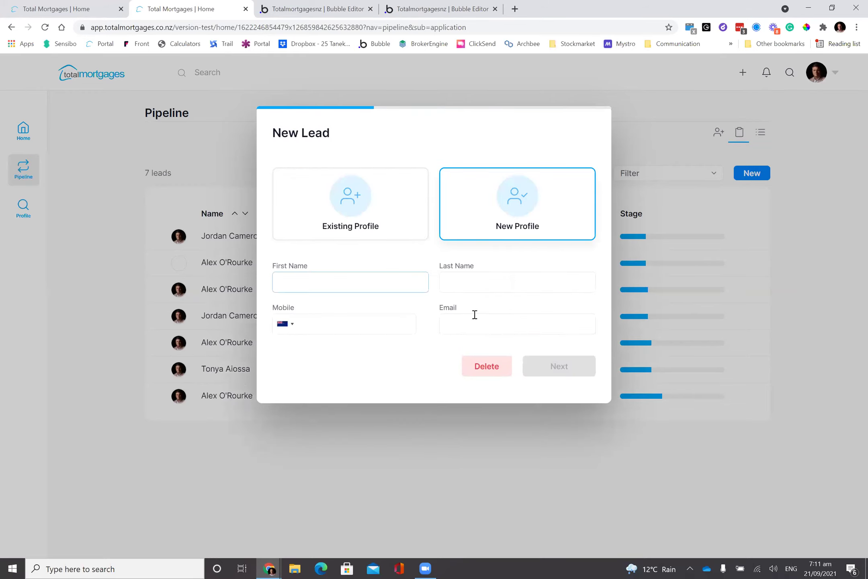
{"action": "type", "text": "we"}
{"action": "left_click", "coordinate": [377, 329]}
{"action": "type", "text": "123"}
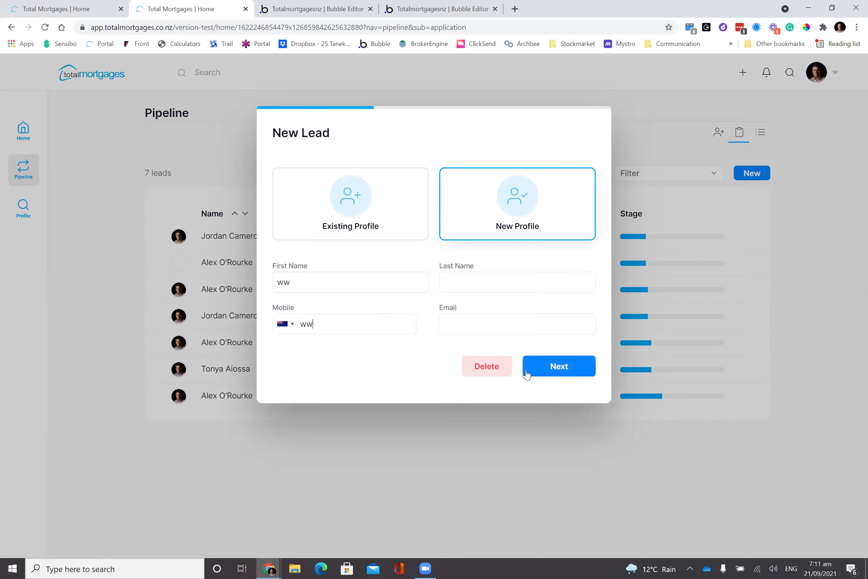
{"action": "left_click", "coordinate": [541, 364]}
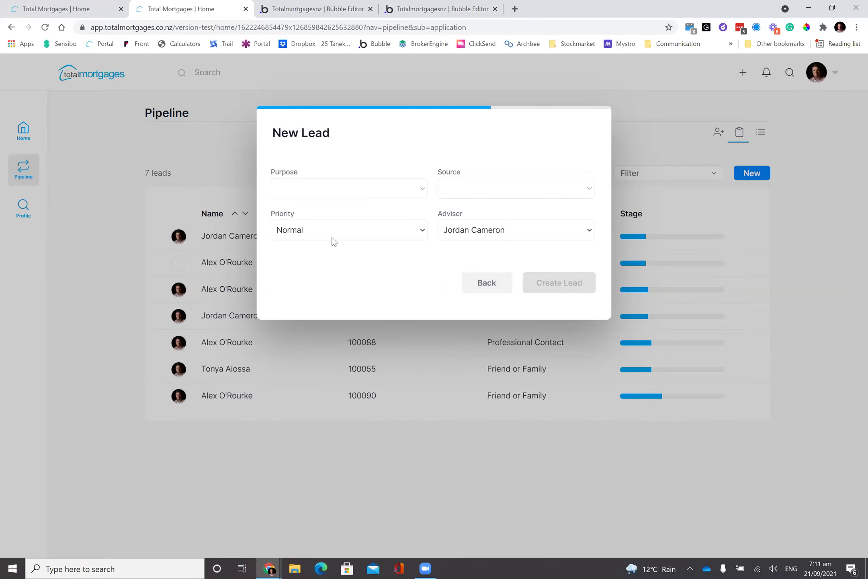
{"action": "left_click", "coordinate": [502, 284]}
{"action": "left_click", "coordinate": [561, 364]}
{"action": "left_click", "coordinate": [571, 284]}
- Review Create Lead's not-clickable conditions, toggle the first condition's unclickable effect, and return to the app
{"action": "left_click", "coordinate": [326, 14]}
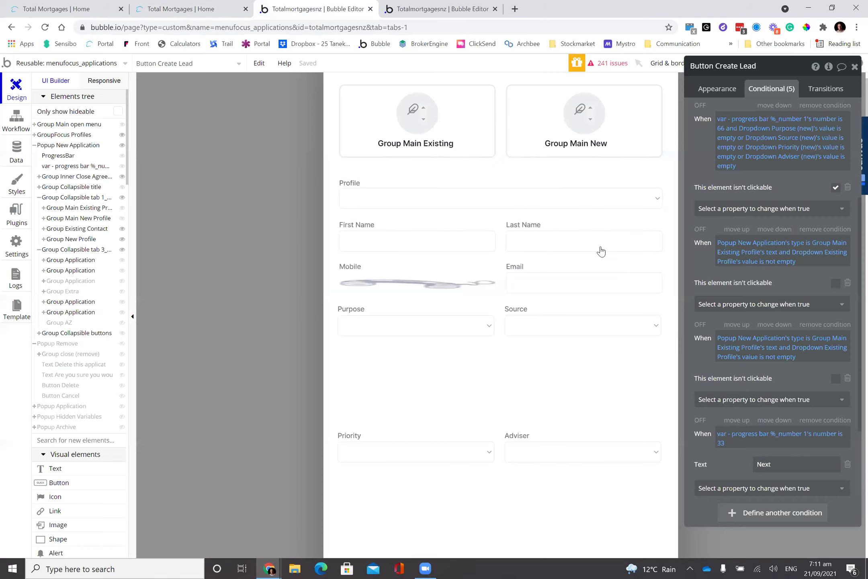
{"action": "scroll", "coordinate": [729, 381], "scroll_direction": "up", "scroll_amount": 2}
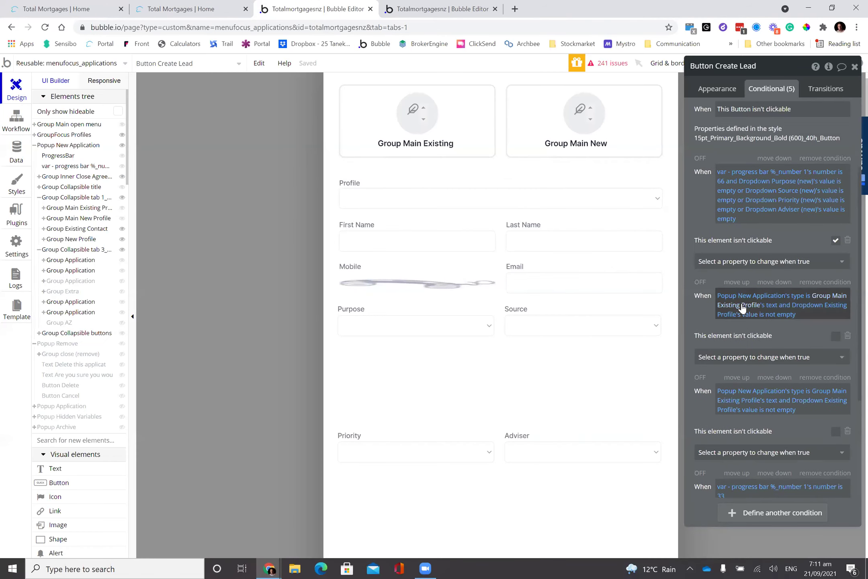
{"action": "scroll", "coordinate": [742, 307], "scroll_direction": "up", "scroll_amount": 2}
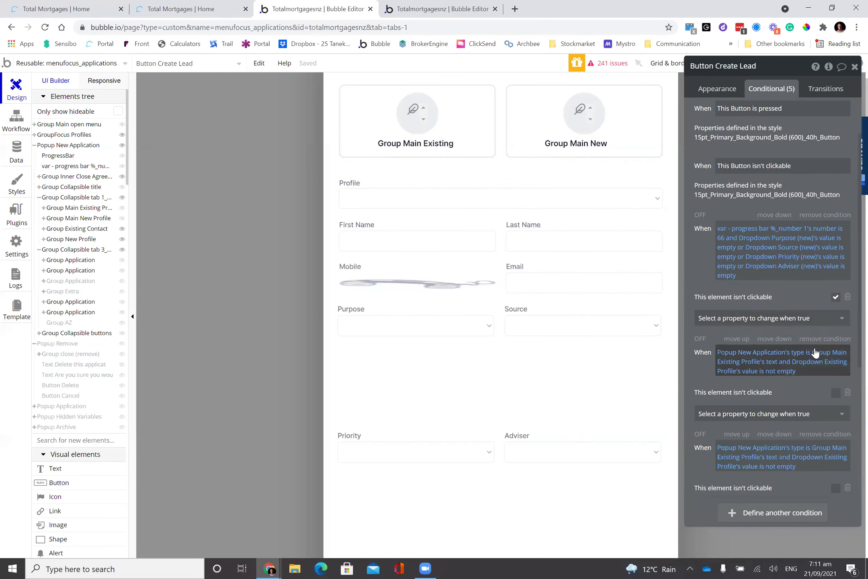
{"action": "scroll", "coordinate": [815, 353], "scroll_direction": "up", "scroll_amount": 1}
{"action": "left_click_drag", "start_coordinate": [744, 295], "coordinate": [769, 321]}
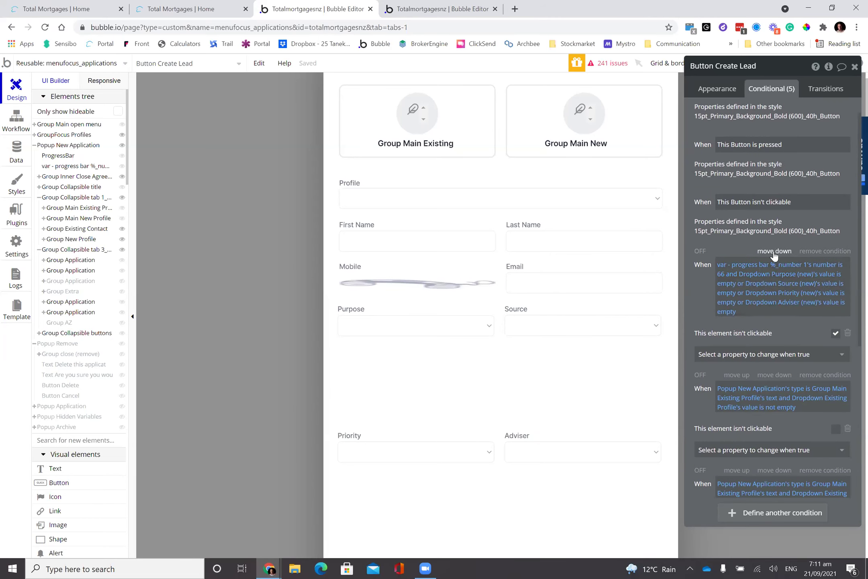
{"action": "left_click_drag", "start_coordinate": [799, 273], "coordinate": [833, 327]}
{"action": "left_click", "coordinate": [835, 333]}
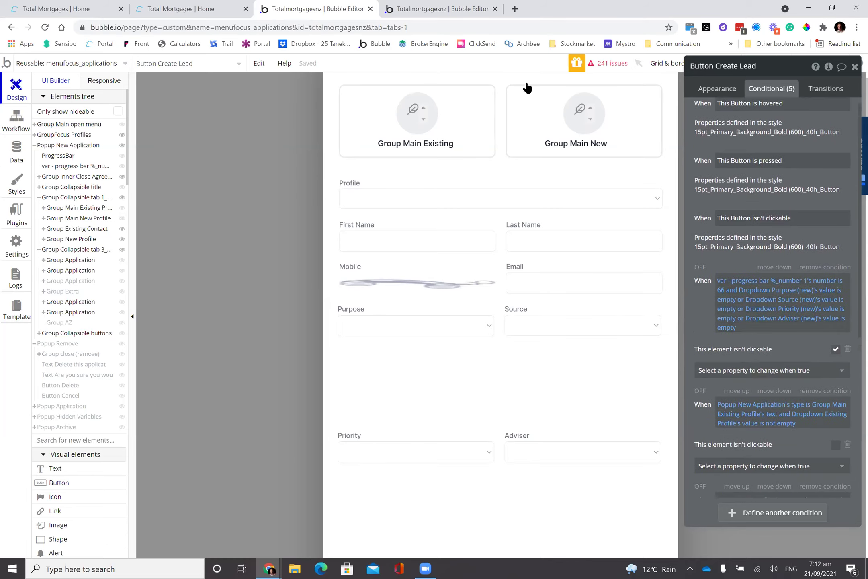
{"action": "left_click", "coordinate": [189, 12]}
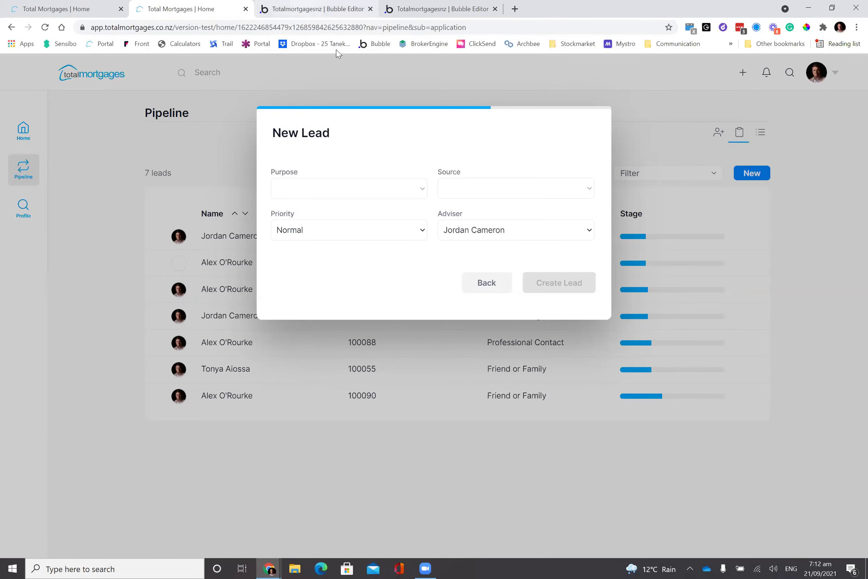
- Return to the app's New Lead popup and go back to the profile step
{"action": "left_click", "coordinate": [318, 9]}
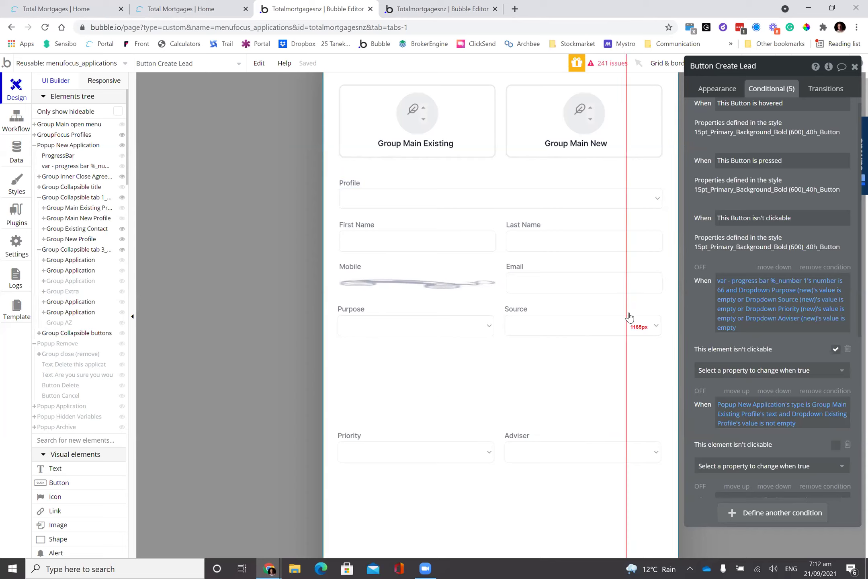
{"action": "left_click", "coordinate": [183, 9]}
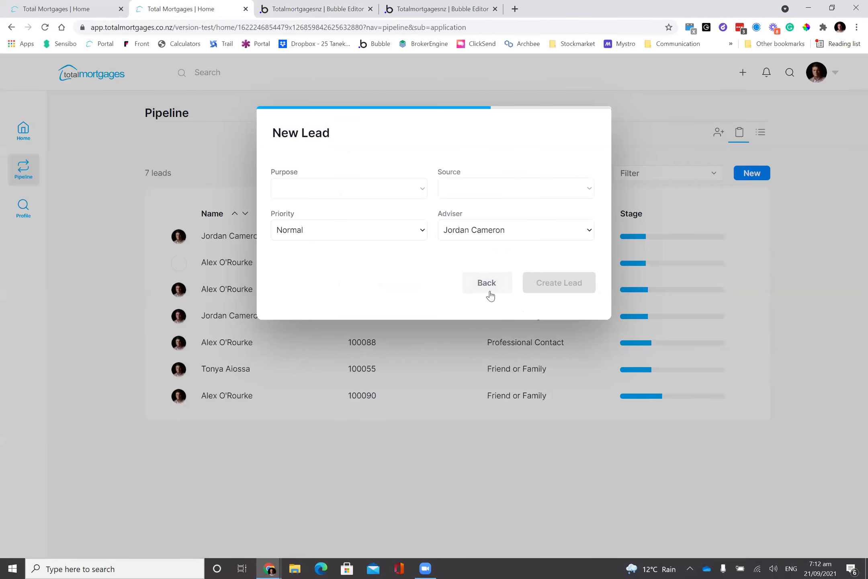
{"action": "left_click", "coordinate": [490, 296]}
- Delete the First Name text and test whether Next still responds
{"action": "double_click", "coordinate": [324, 280]}
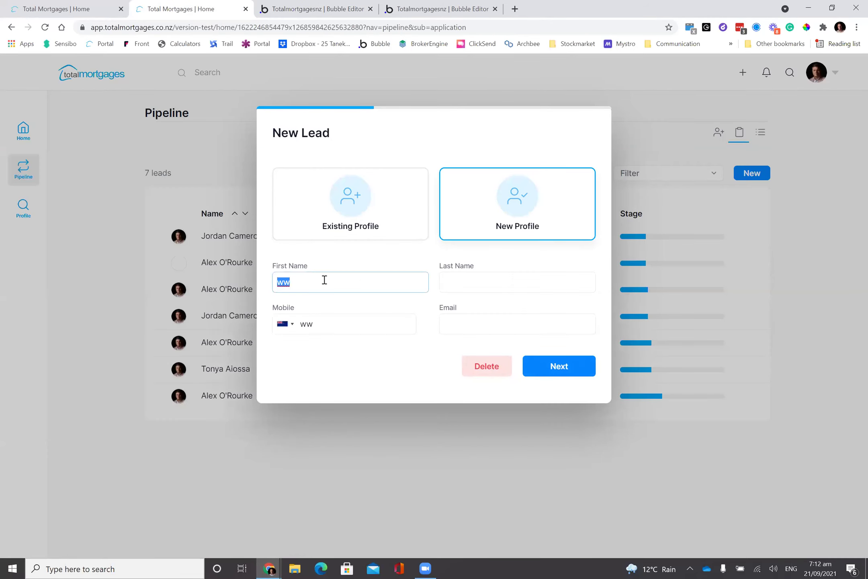
{"action": "key", "text": "BackSpace"}
{"action": "left_click", "coordinate": [350, 388]}
{"action": "left_click", "coordinate": [380, 282]}
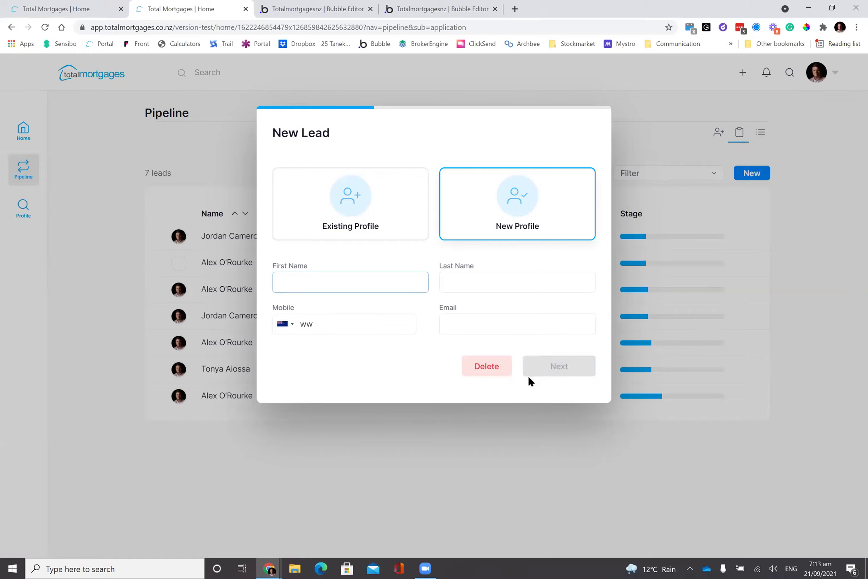
{"action": "left_click", "coordinate": [558, 372]}
{"action": "left_click", "coordinate": [325, 280]}
- Choose an existing profile for the new lead and continue to the lead details step
{"action": "left_click", "coordinate": [358, 225]}
{"action": "left_click", "coordinate": [435, 290]}
{"action": "left_click", "coordinate": [427, 245]}
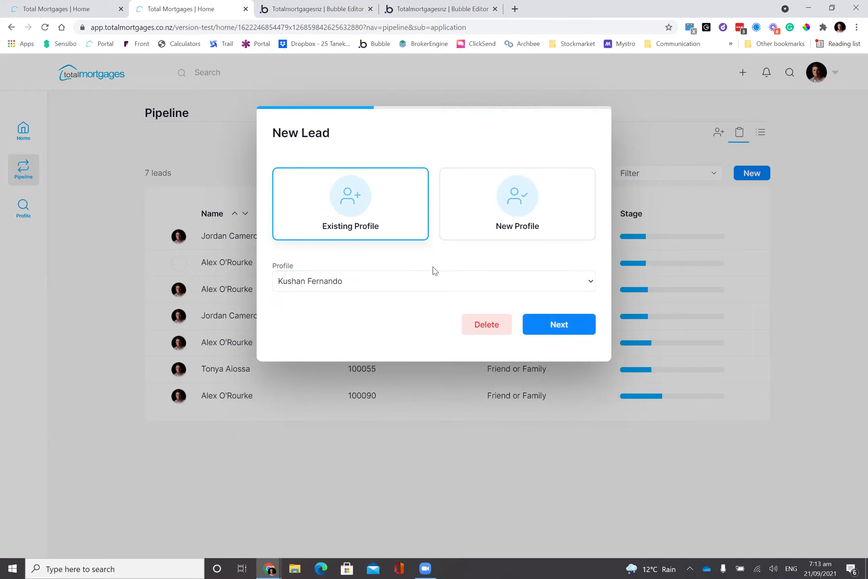
{"action": "left_click", "coordinate": [541, 333]}
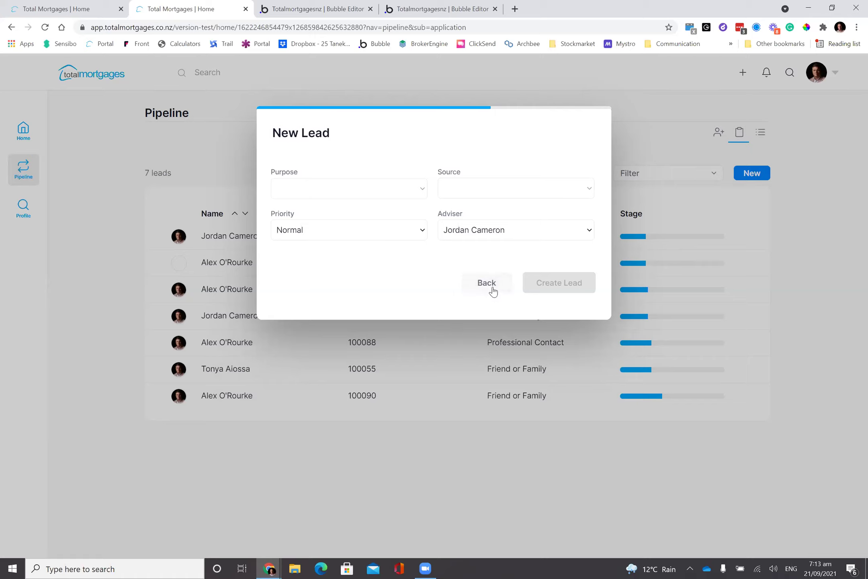
- Go back, delete the draft lead, close the add menu and return to the editor
{"action": "left_click", "coordinate": [491, 287]}
{"action": "left_click", "coordinate": [478, 328]}
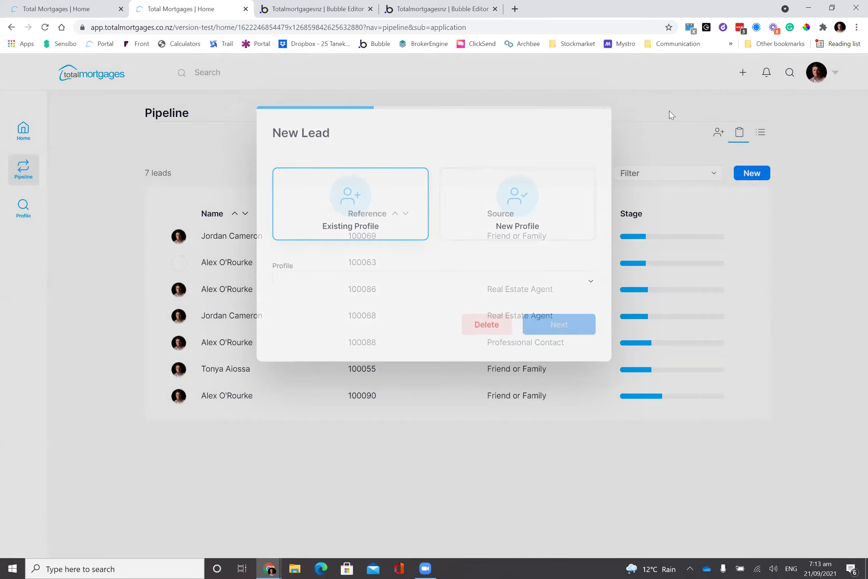
{"action": "left_click", "coordinate": [742, 75]}
{"action": "left_click", "coordinate": [542, 112]}
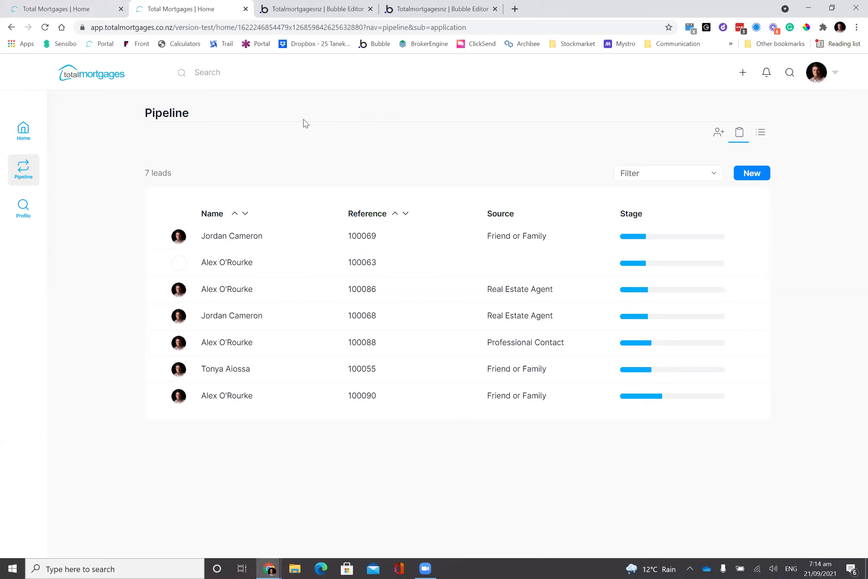
{"action": "key", "text": "ctrl+Tab"}
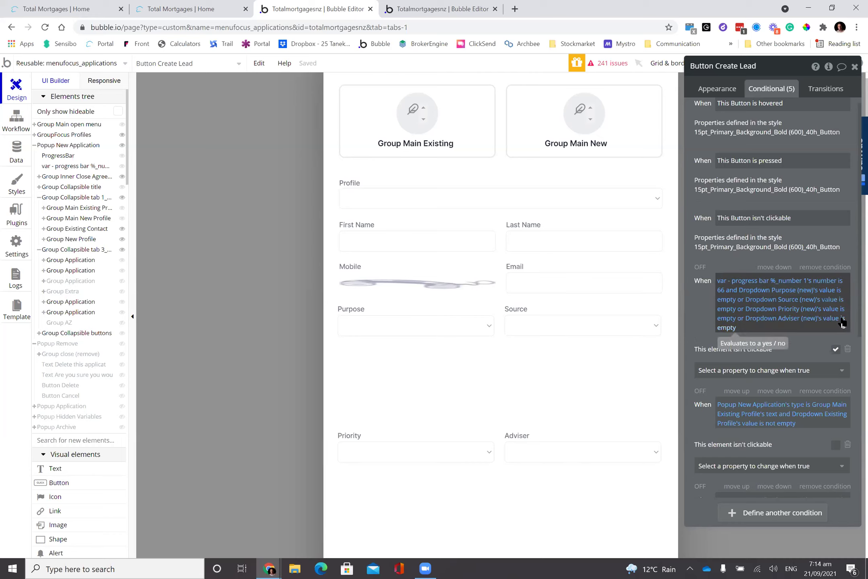
- Change the final check and the Priority check from 'is empty' to 'is not empty'
{"action": "left_click", "coordinate": [843, 323]}
{"action": "type", "text": "not"}
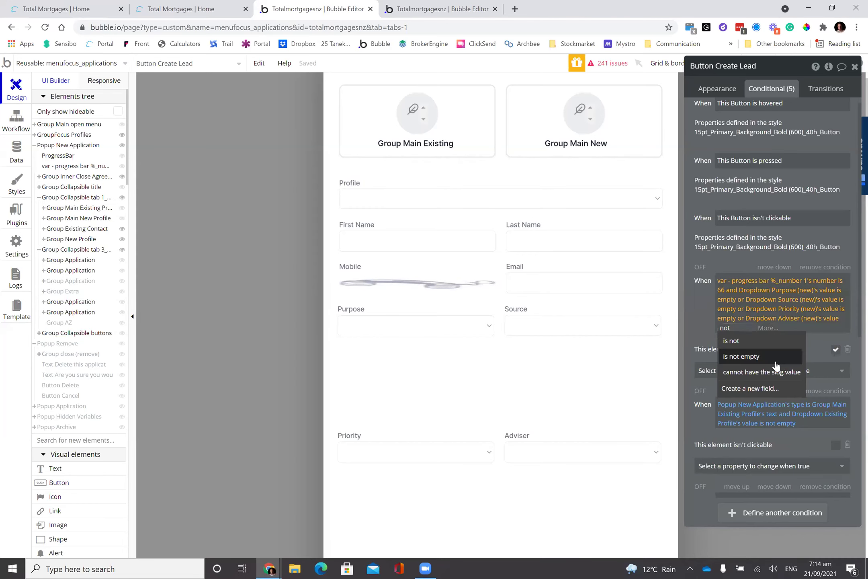
{"action": "left_click", "coordinate": [776, 365]}
{"action": "left_click", "coordinate": [842, 319]}
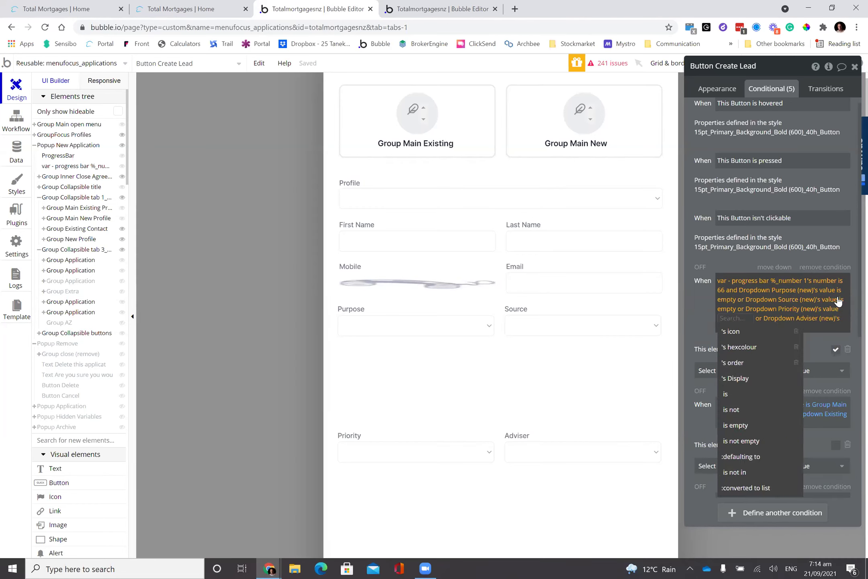
{"action": "type", "text": "mp"}
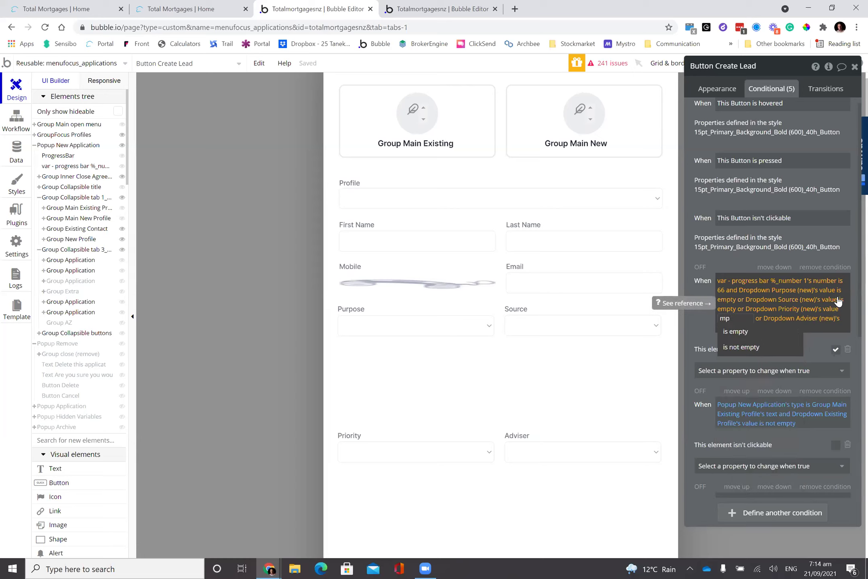
{"action": "key", "text": "BackSpace"}
{"action": "type", "text": "o"}
{"action": "key", "text": "BackSpace"}
{"action": "key", "text": "BackSpace"}
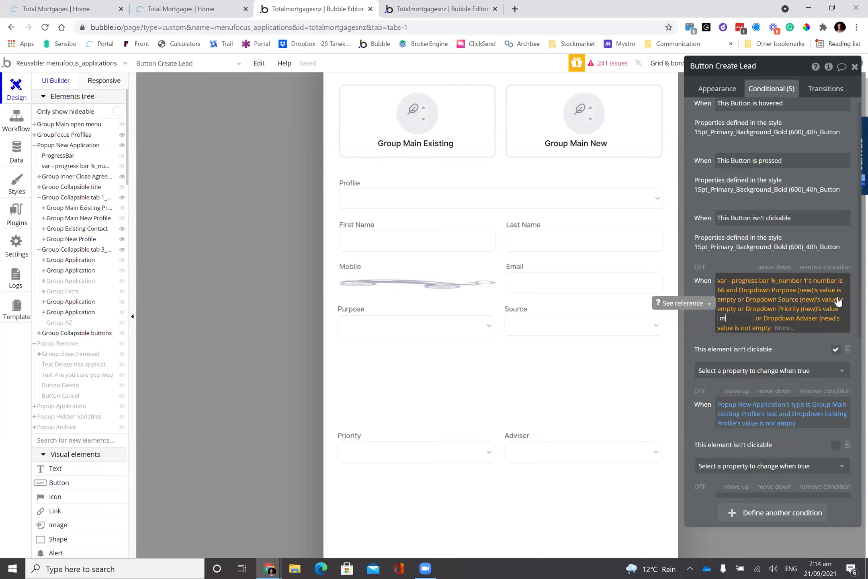
{"action": "key", "text": "BackSpace"}
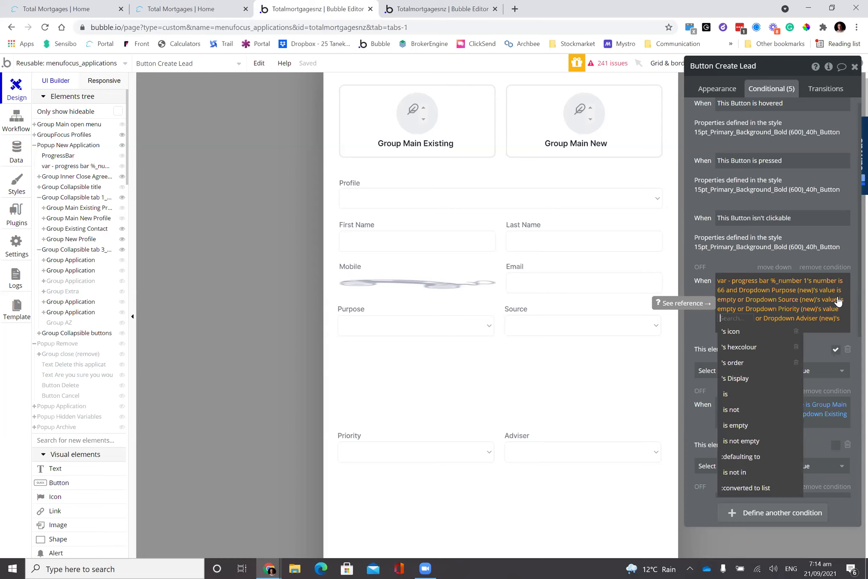
{"action": "type", "text": "not"}
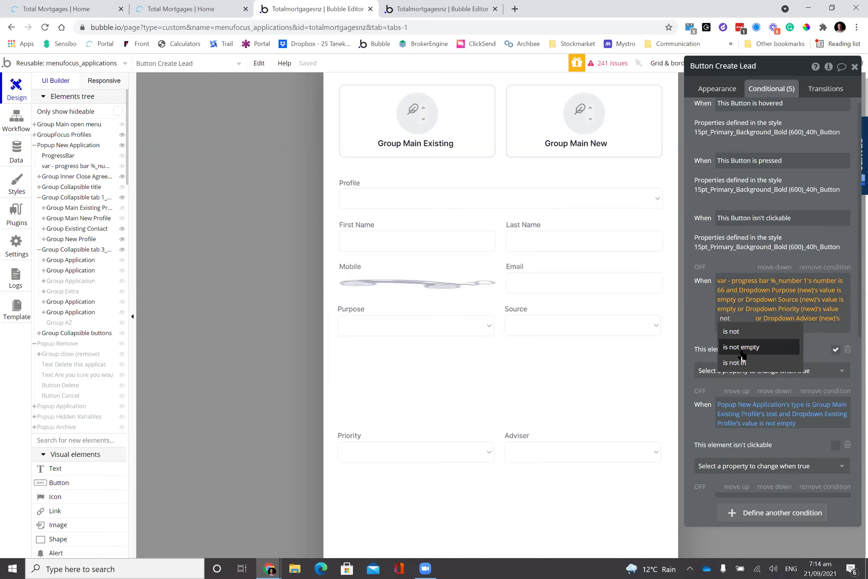
{"action": "left_click", "coordinate": [742, 349]}
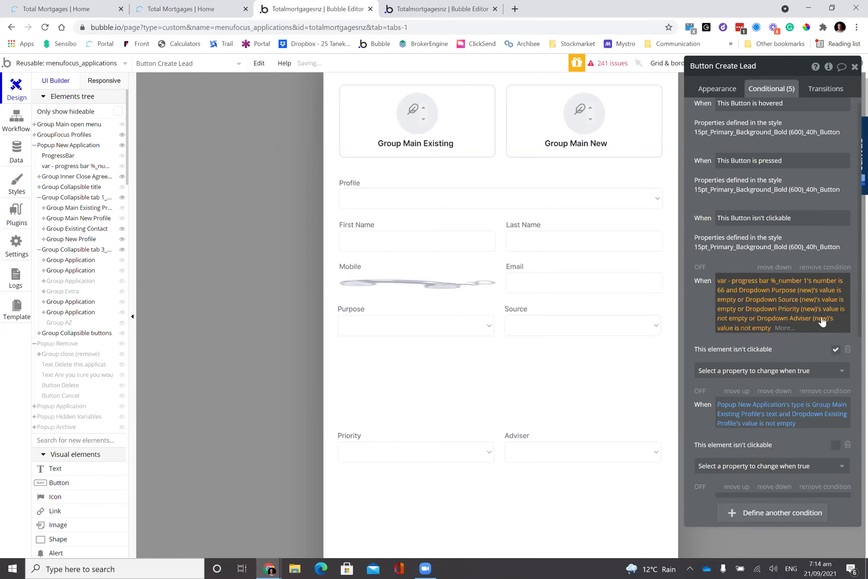
- Set the Source and Purpose checks to 'is not empty' and switch off 'This element isn't clickable'
{"action": "left_click", "coordinate": [842, 304]}
{"action": "type", "text": "not"}
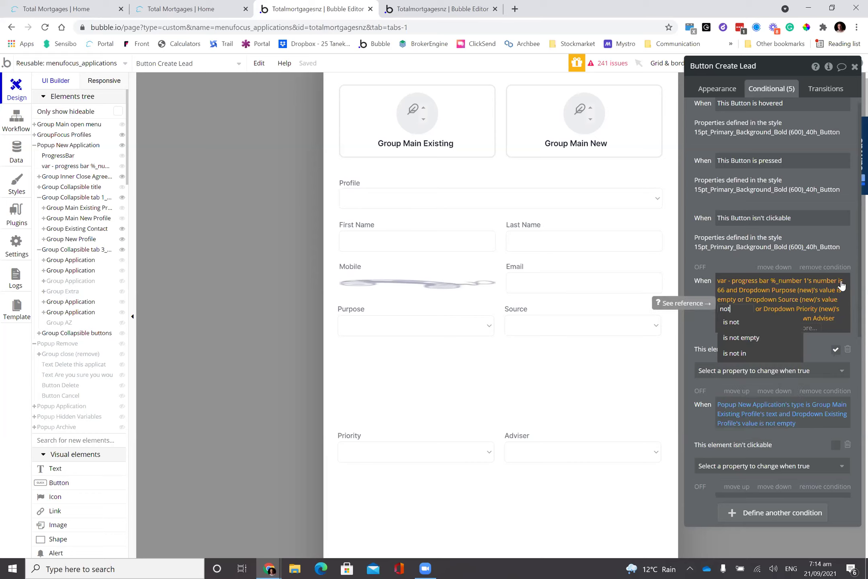
{"action": "left_click", "coordinate": [769, 341]}
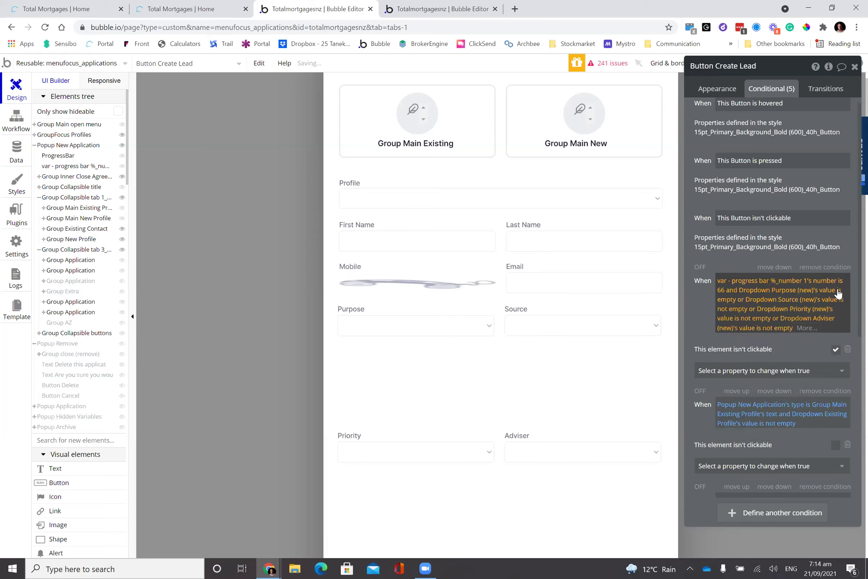
{"action": "left_click", "coordinate": [837, 292]}
{"action": "type", "text": "not"}
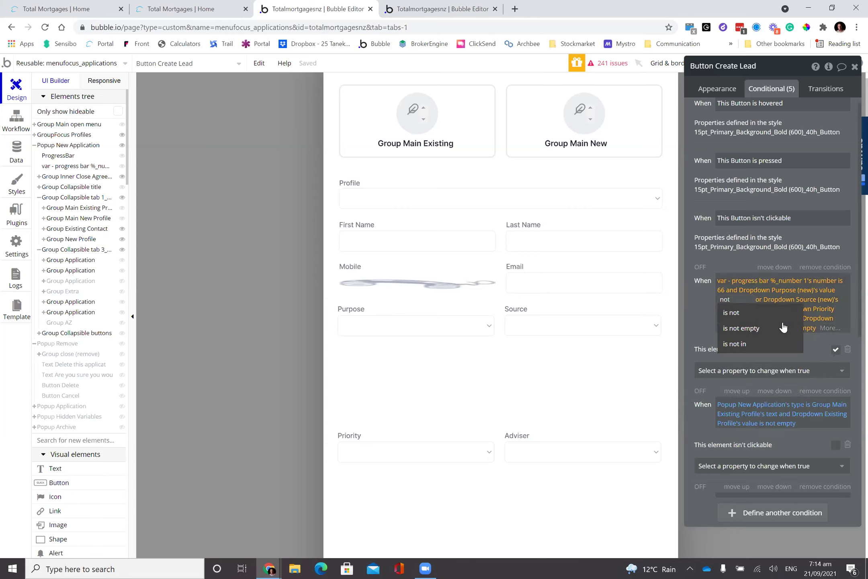
{"action": "left_click", "coordinate": [782, 329]}
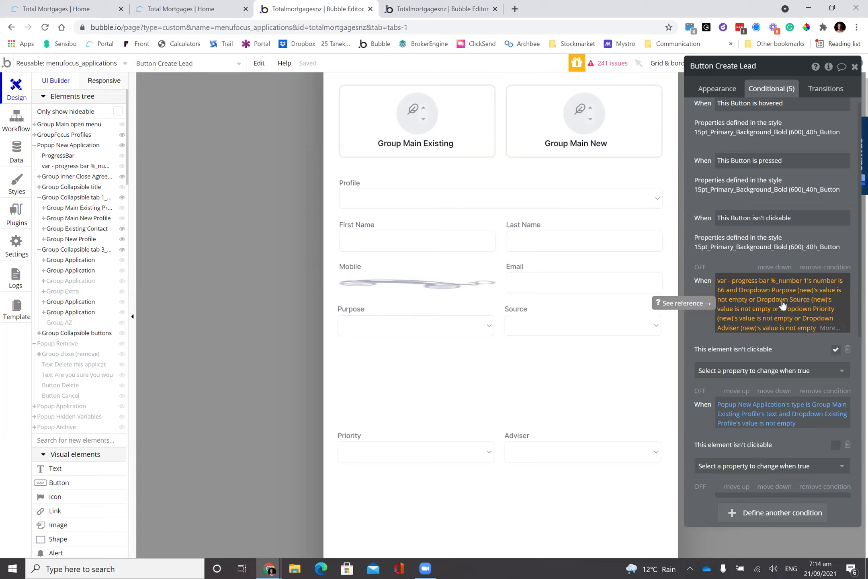
{"action": "left_click", "coordinate": [836, 350]}
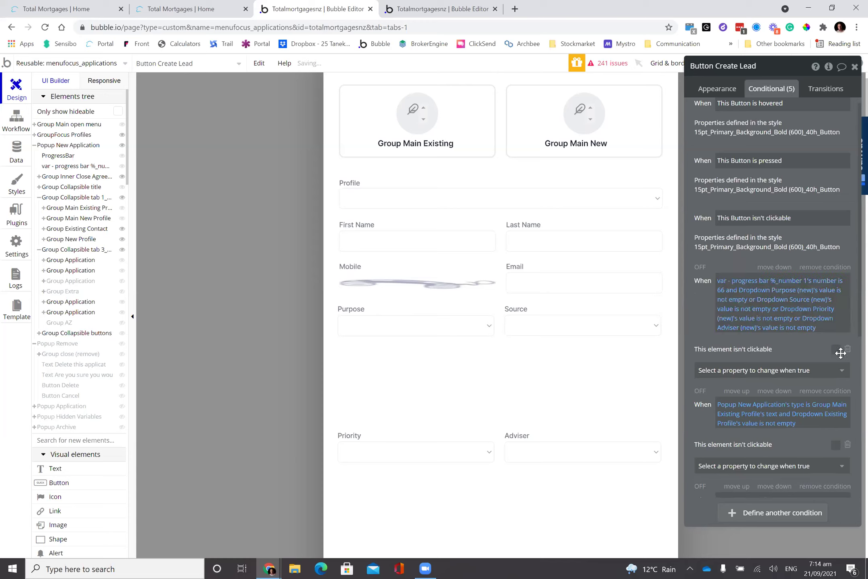
{"action": "left_click", "coordinate": [176, 5]}
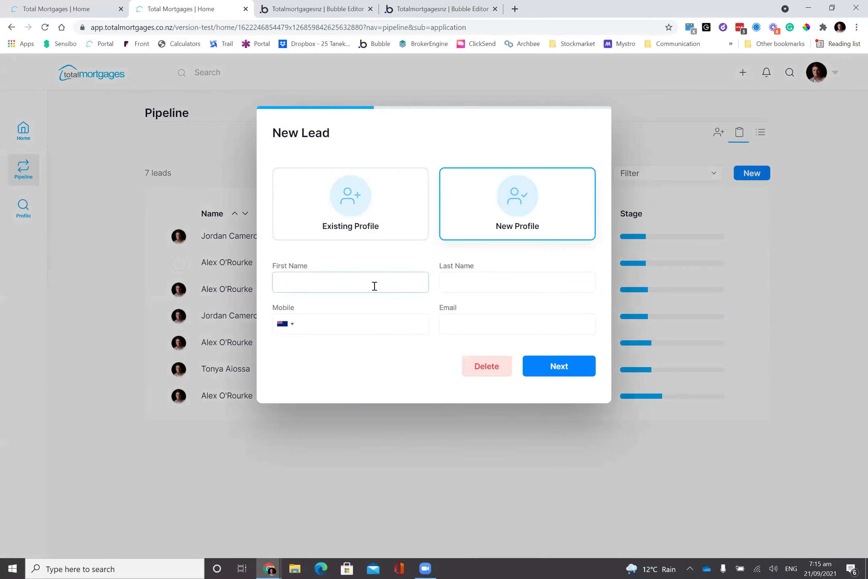
{"action": "type", "text": "q"}
{"action": "left_click", "coordinate": [362, 323]}
{"action": "type", "text": "qq"}
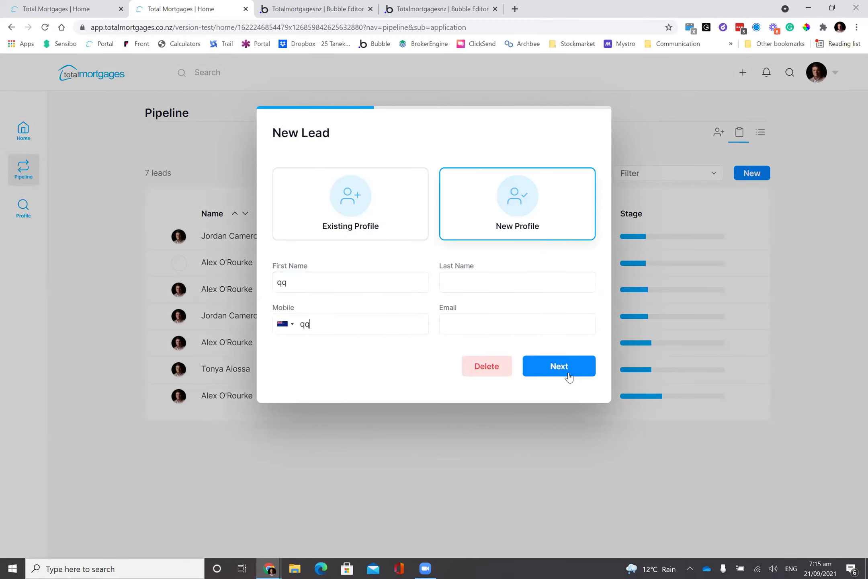
{"action": "key", "text": "BackSpace"}
{"action": "left_click", "coordinate": [495, 323]}
{"action": "left_click", "coordinate": [496, 279]}
{"action": "left_click", "coordinate": [376, 330]}
{"action": "key", "text": "BackSpace"}
{"action": "left_click", "coordinate": [477, 368]}
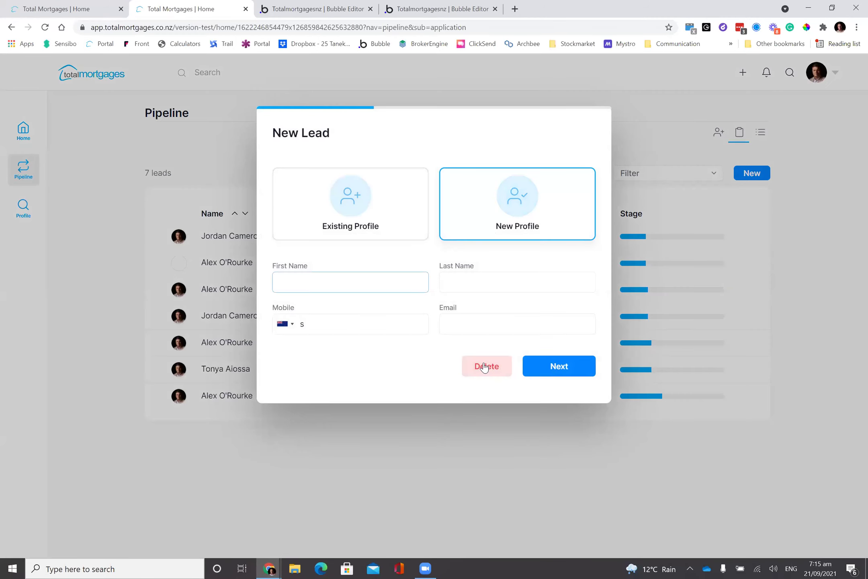
{"action": "left_click", "coordinate": [484, 366]}
{"action": "left_click", "coordinate": [478, 366]}
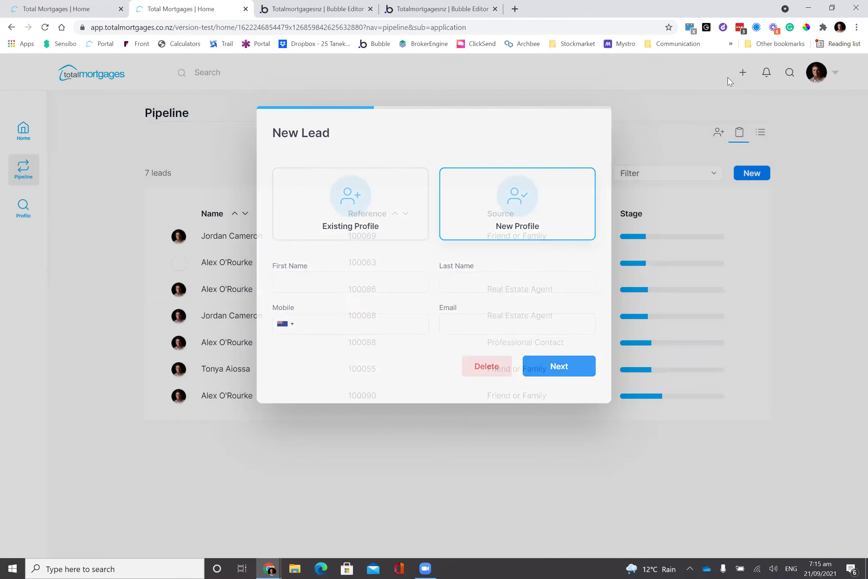
{"action": "mouse_move", "coordinate": [742, 73]}
{"action": "left_click", "coordinate": [728, 109]}
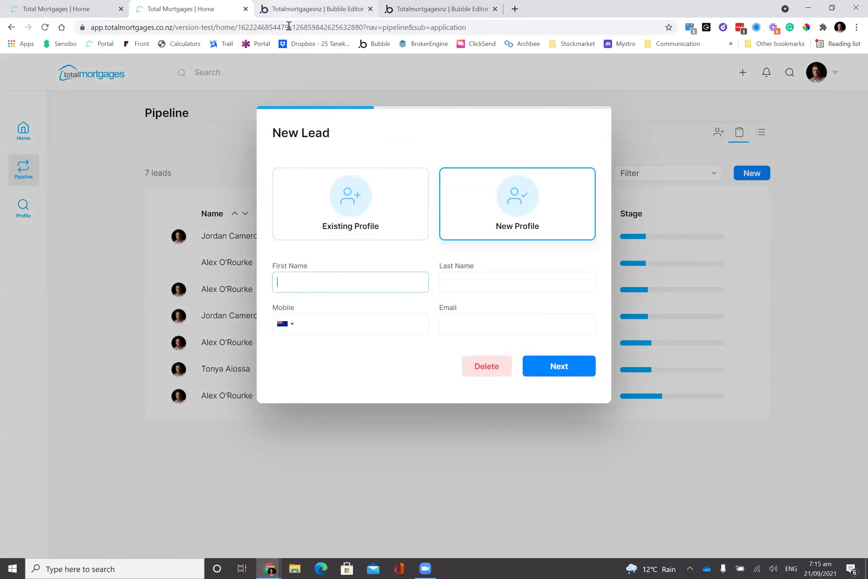
{"action": "left_click", "coordinate": [289, 9]}
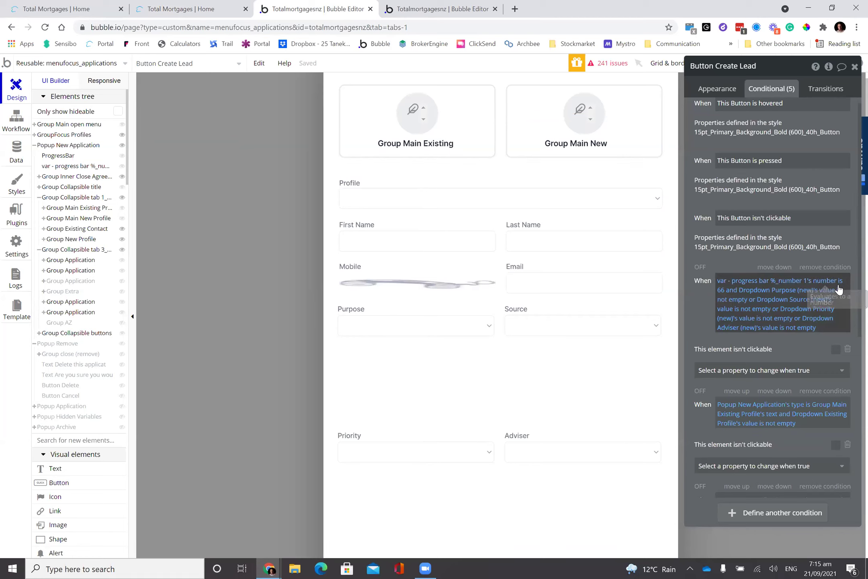
- Copy the progress-66 condition and shift it down using the move links
{"action": "scroll", "coordinate": [734, 261], "scroll_direction": "down", "scroll_amount": 1}
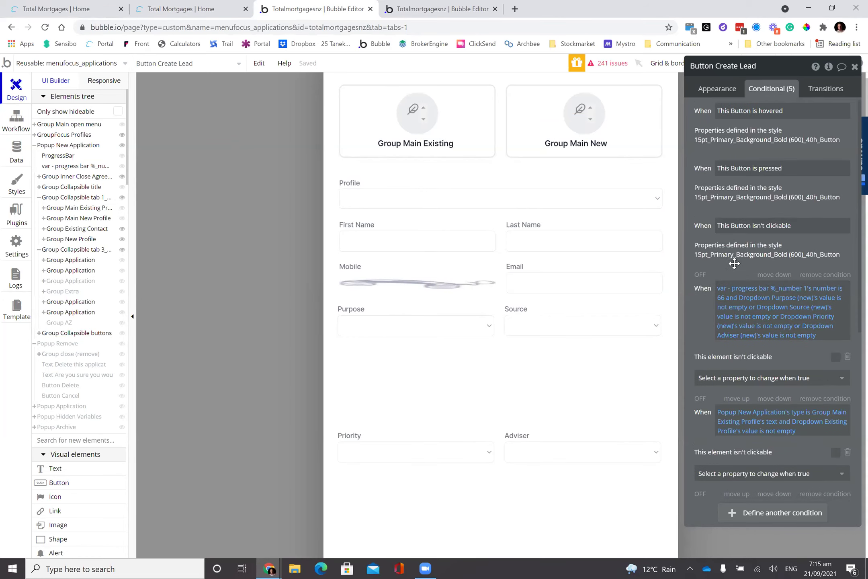
{"action": "scroll", "coordinate": [734, 263], "scroll_direction": "down", "scroll_amount": 1}
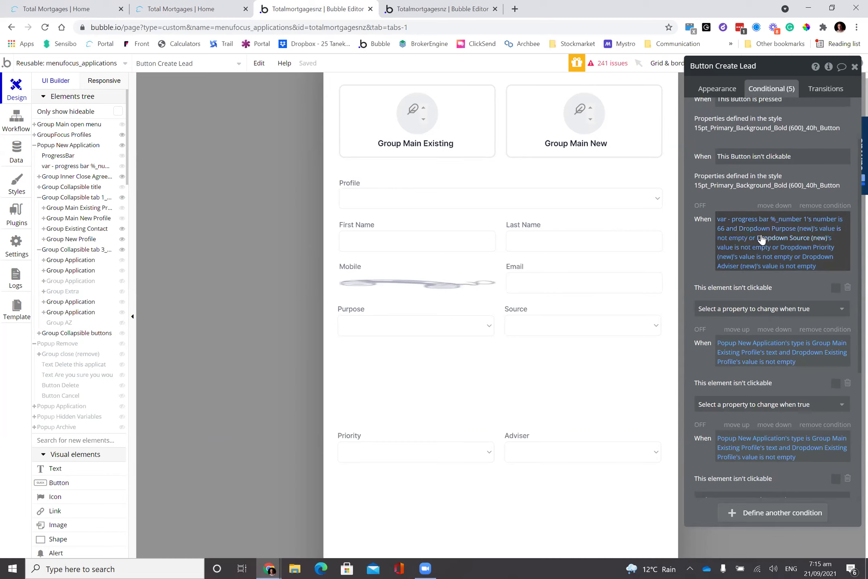
{"action": "scroll", "coordinate": [766, 233], "scroll_direction": "down", "scroll_amount": 1}
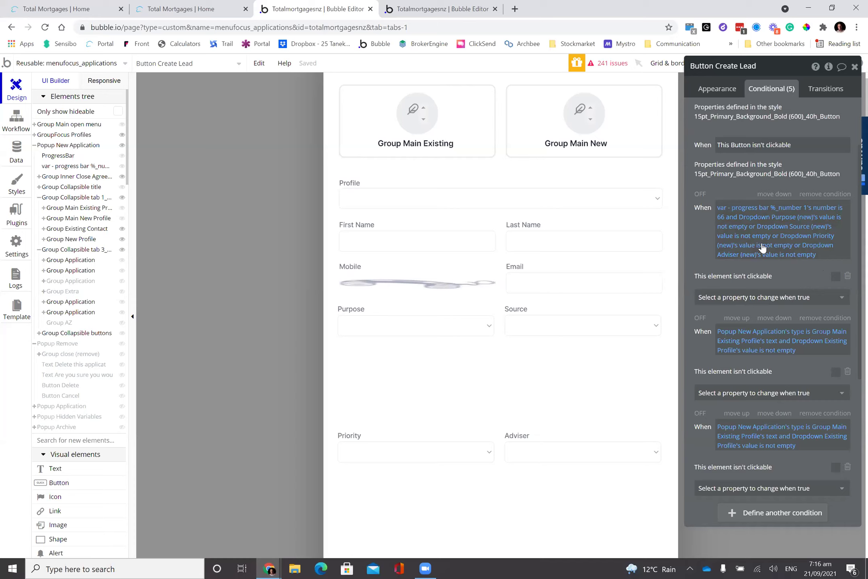
{"action": "scroll", "coordinate": [749, 257], "scroll_direction": "down", "scroll_amount": 1}
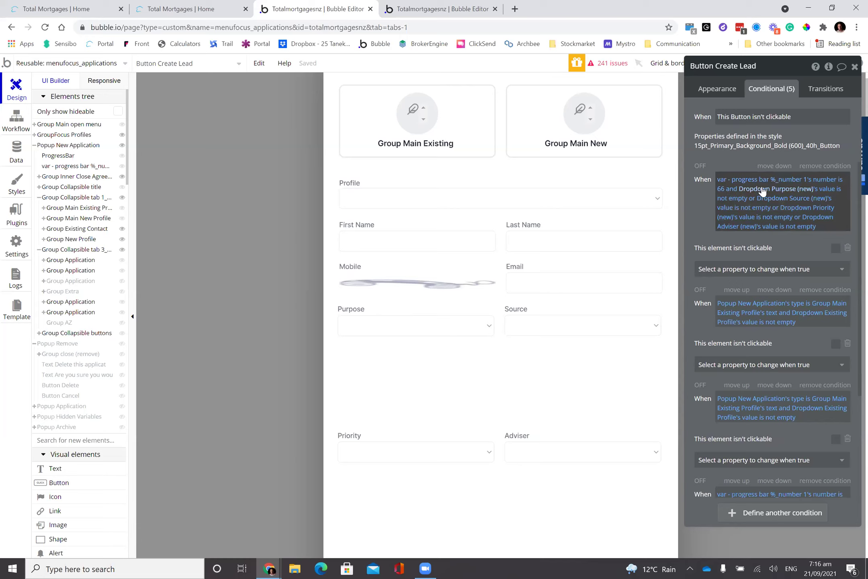
{"action": "right_click", "coordinate": [741, 184]}
{"action": "left_click", "coordinate": [751, 178]}
{"action": "left_click", "coordinate": [768, 166]}
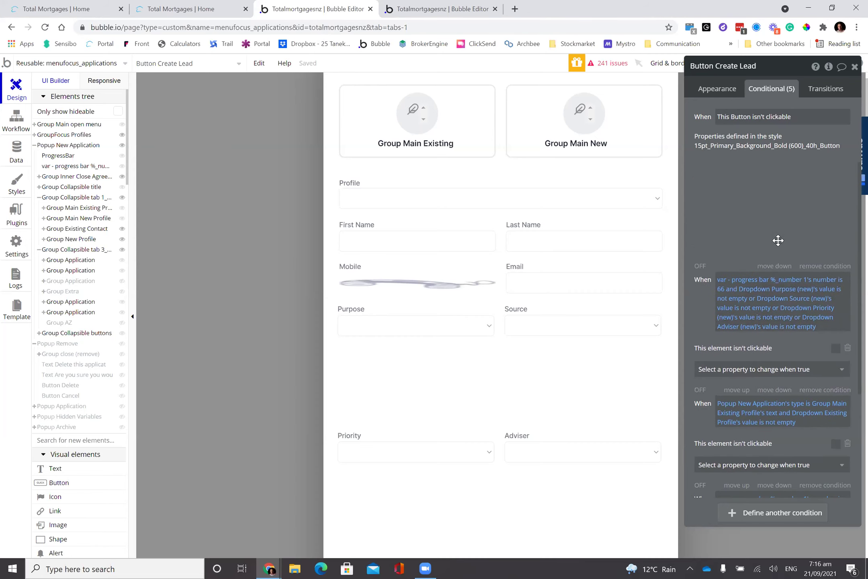
{"action": "left_click", "coordinate": [774, 262]}
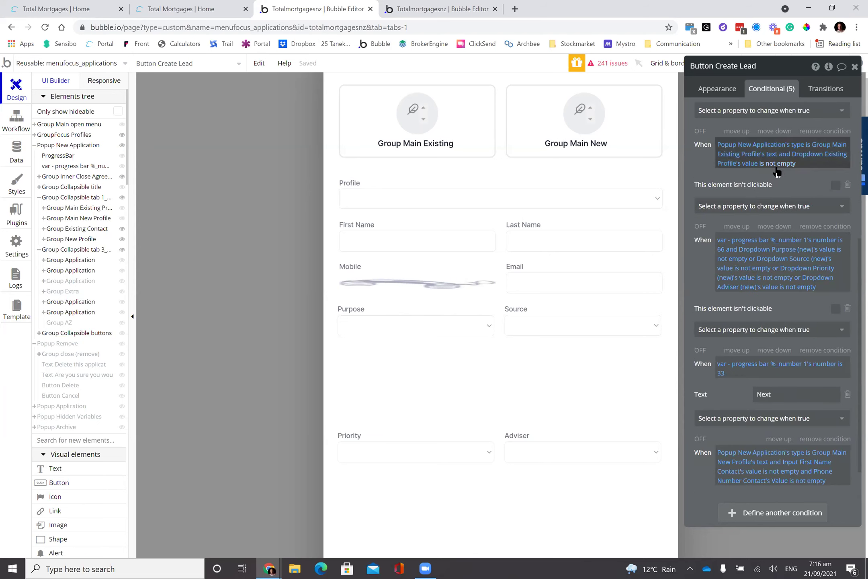
{"action": "left_click", "coordinate": [775, 189]}
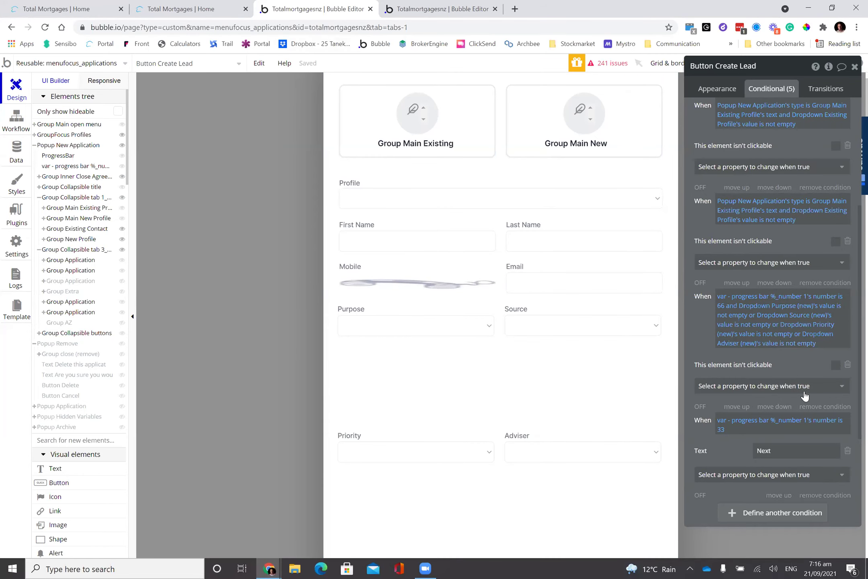
- Reposition the conditions so the progress-33 Next-text condition sits above the progress-66 one
{"action": "scroll", "coordinate": [746, 376], "scroll_direction": "down", "scroll_amount": 3}
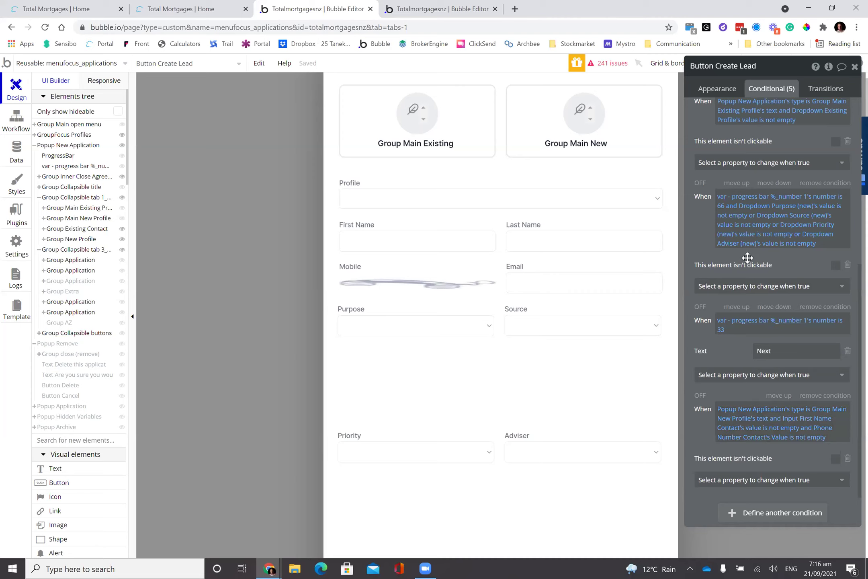
{"action": "scroll", "coordinate": [747, 258], "scroll_direction": "up", "scroll_amount": 1}
{"action": "left_click_drag", "start_coordinate": [764, 219], "coordinate": [781, 307]}
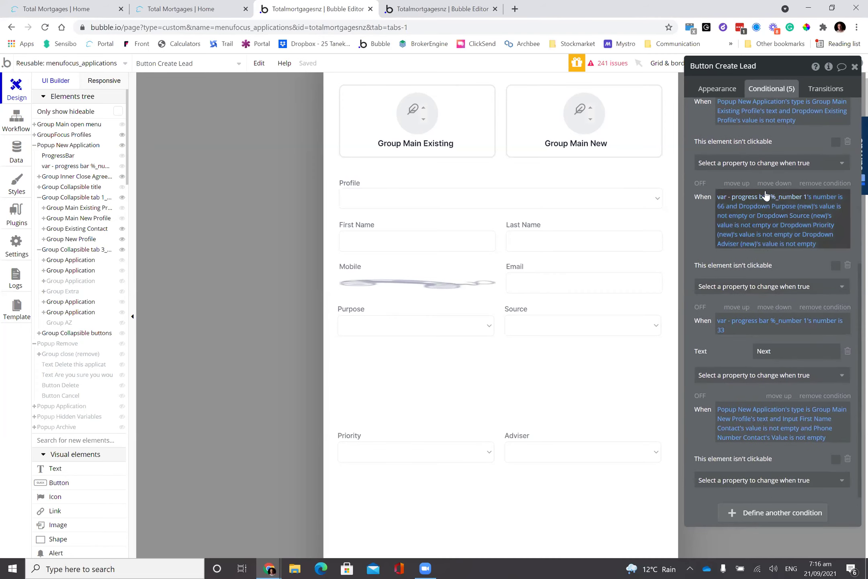
{"action": "left_click_drag", "start_coordinate": [765, 195], "coordinate": [766, 199]}
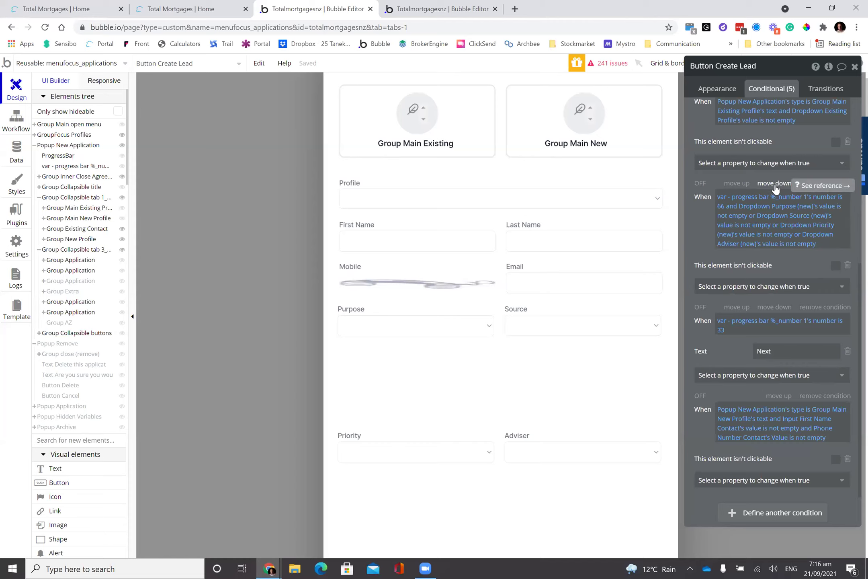
{"action": "left_click", "coordinate": [775, 183]}
{"action": "left_click", "coordinate": [775, 183]}
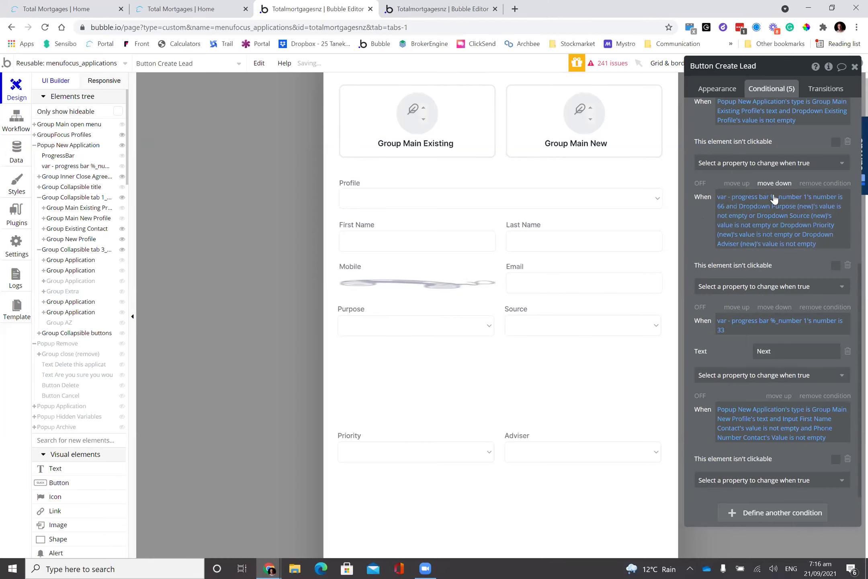
{"action": "left_click", "coordinate": [778, 396]}
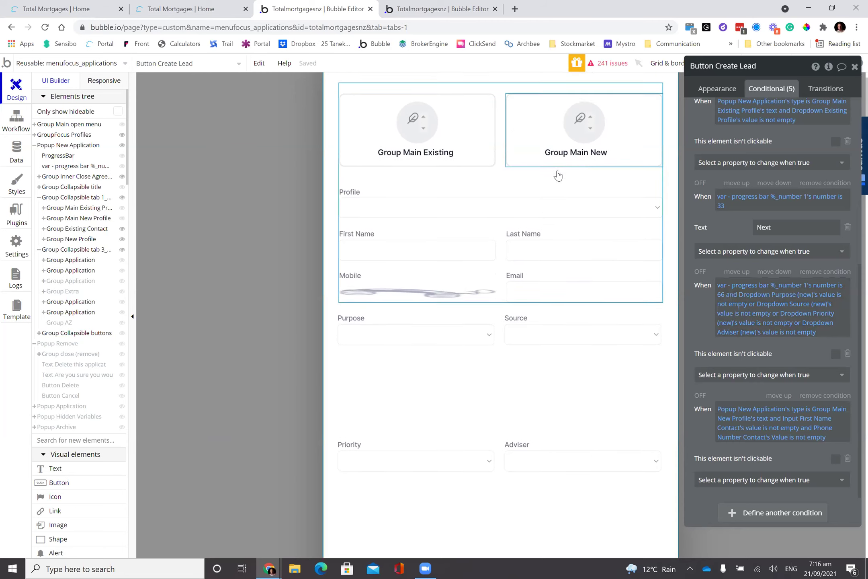
- Replace the three 'or' joins in the progress-66 condition with 'and', then return to the app
{"action": "scroll", "coordinate": [557, 174], "scroll_direction": "up", "scroll_amount": 1}
{"action": "scroll", "coordinate": [570, 224], "scroll_direction": "up", "scroll_amount": 1}
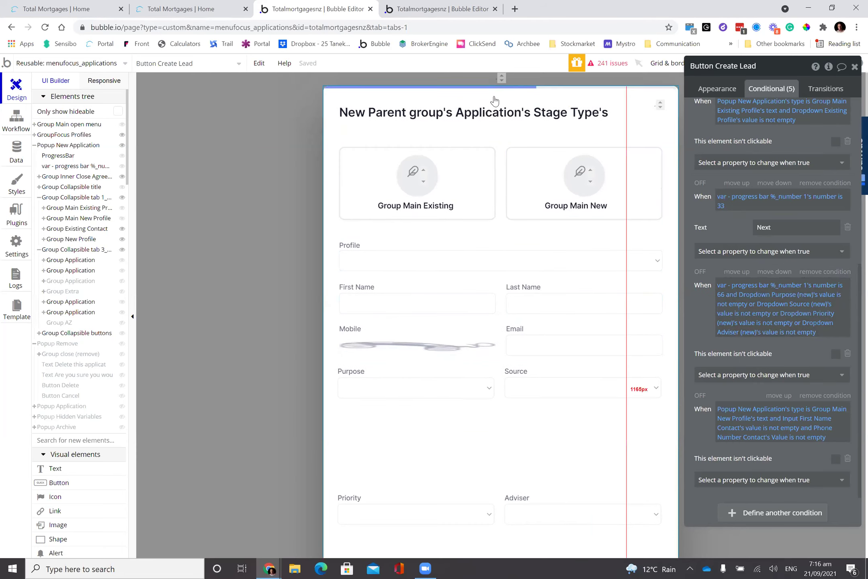
{"action": "scroll", "coordinate": [627, 474], "scroll_direction": "down", "scroll_amount": 8}
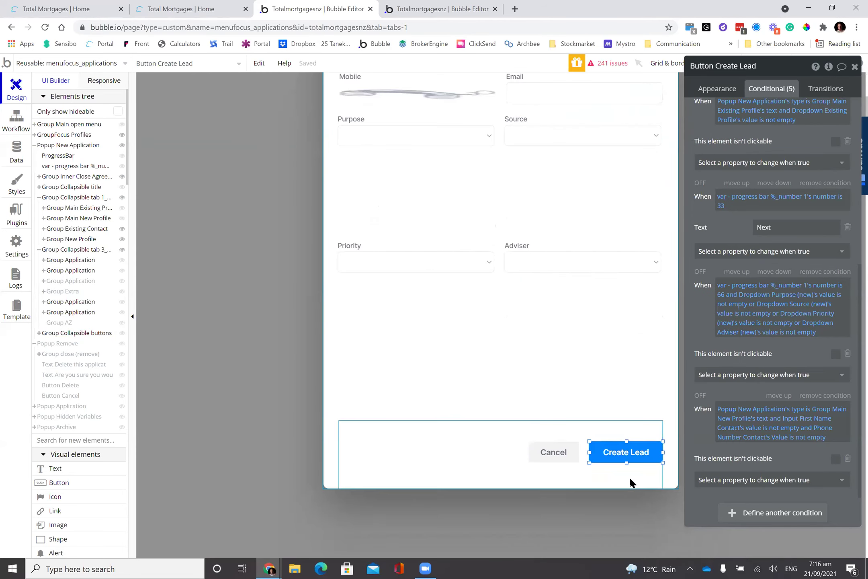
{"action": "scroll", "coordinate": [617, 416], "scroll_direction": "up", "scroll_amount": 8}
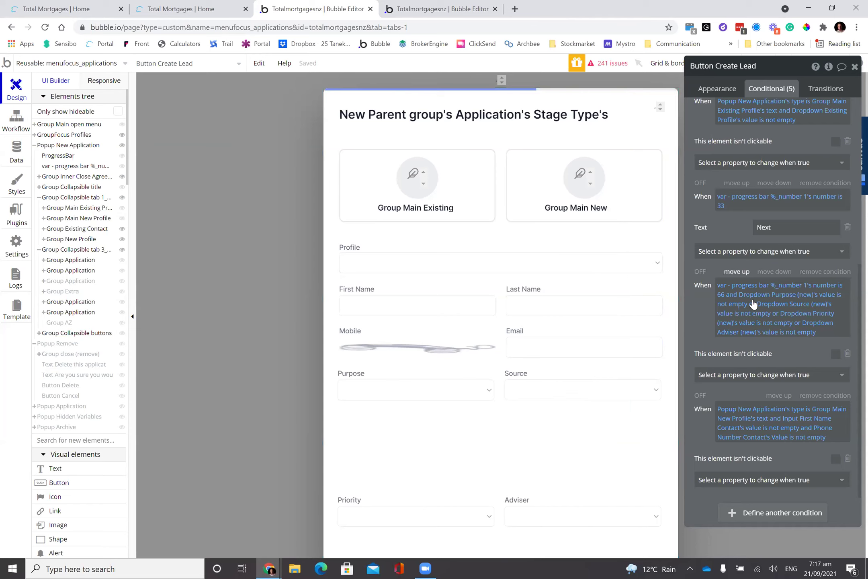
{"action": "left_click", "coordinate": [783, 287]}
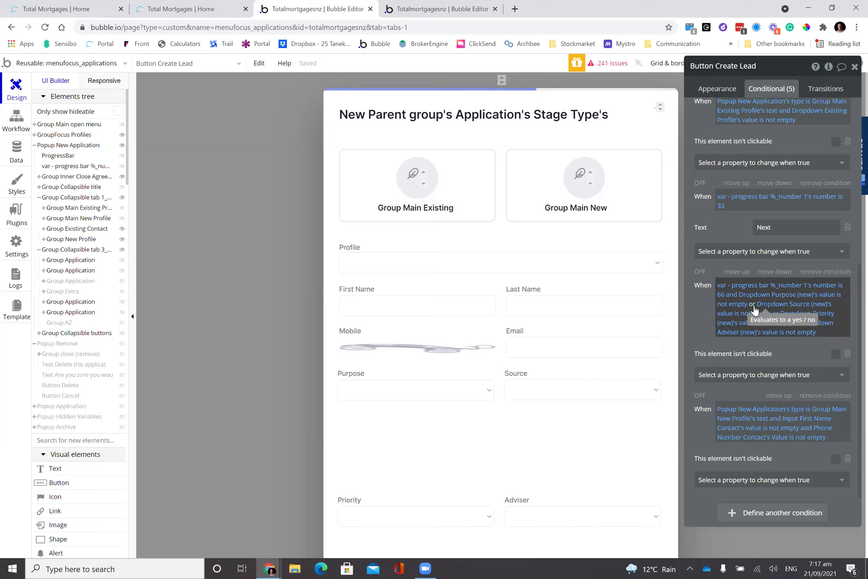
{"action": "left_click", "coordinate": [754, 310]}
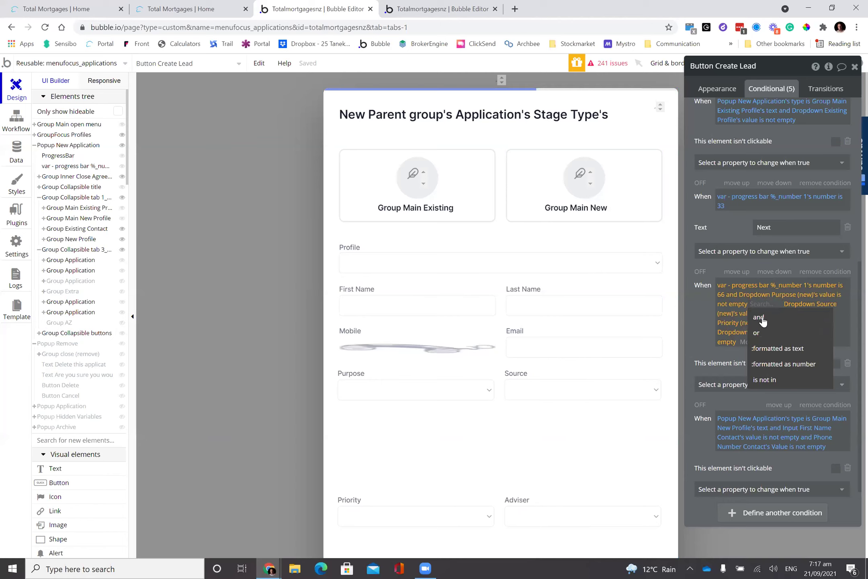
{"action": "left_click", "coordinate": [761, 315]}
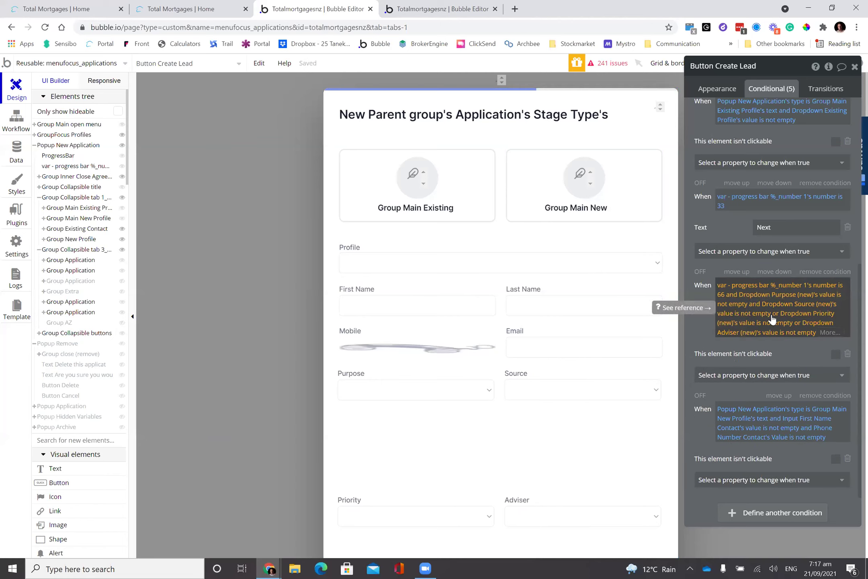
{"action": "left_click", "coordinate": [773, 314]}
{"action": "left_click", "coordinate": [777, 321]}
{"action": "left_click", "coordinate": [796, 324]}
{"action": "left_click", "coordinate": [800, 338]}
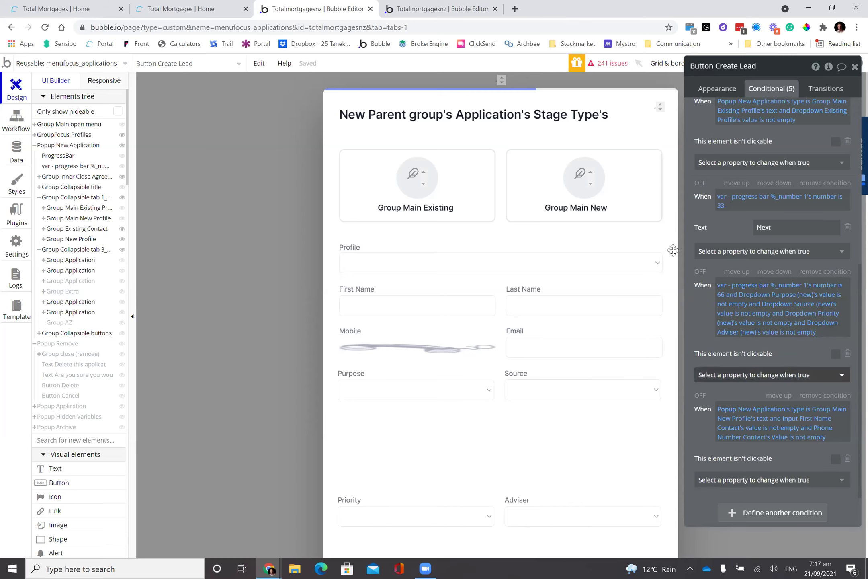
{"action": "left_click", "coordinate": [193, 8]}
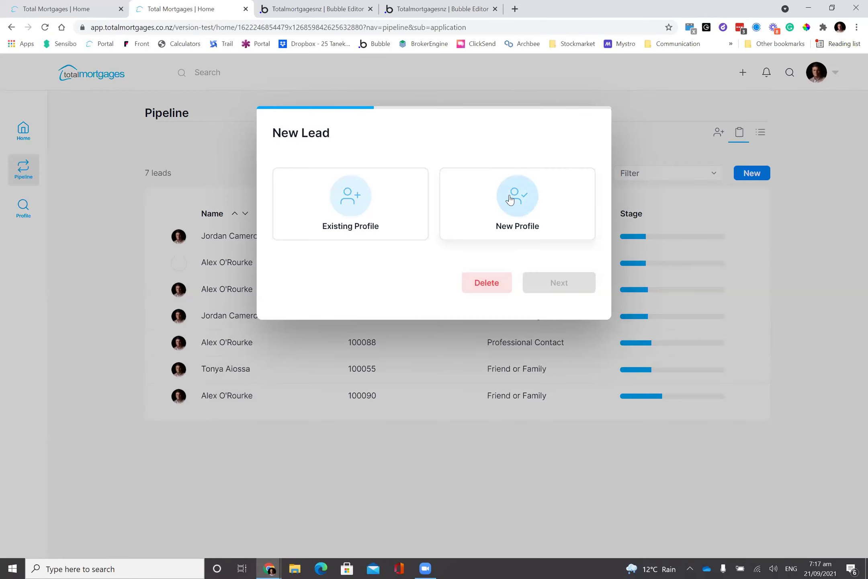
- Start a new-profile lead with First Name 'eee', set Purpose Refinance and Source Friend or Family, then go back
{"action": "left_click", "coordinate": [507, 189]}
{"action": "type", "text": "eee"}
{"action": "left_click", "coordinate": [360, 328]}
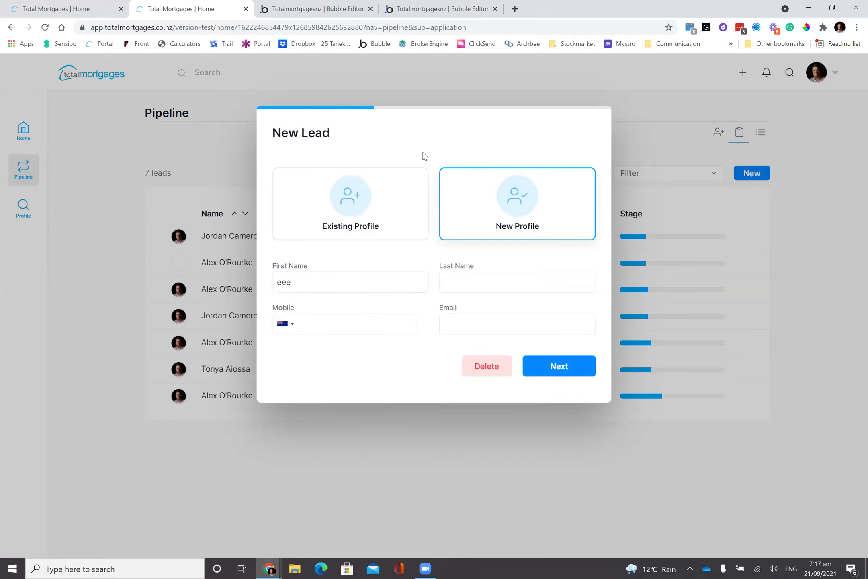
{"action": "left_click", "coordinate": [556, 368]}
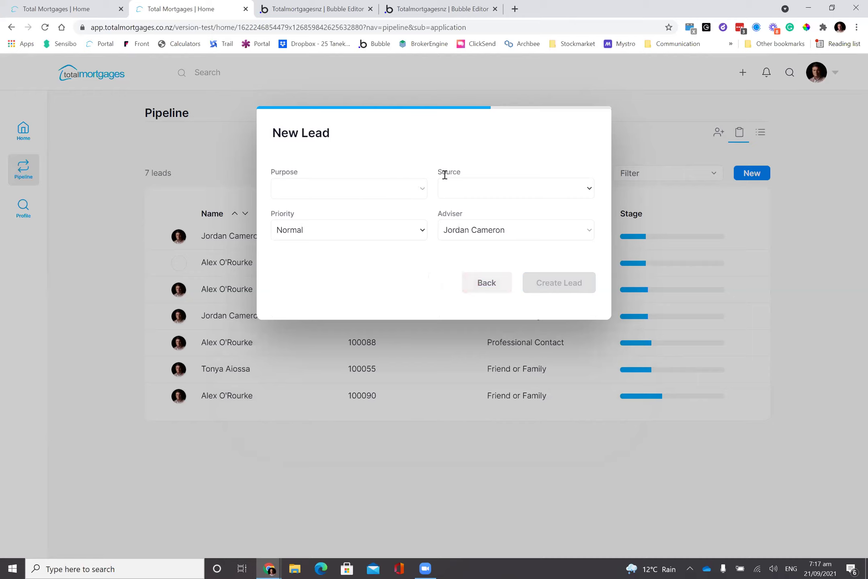
{"action": "left_click", "coordinate": [397, 189]}
{"action": "left_click", "coordinate": [404, 223]}
{"action": "left_click", "coordinate": [478, 191]}
{"action": "left_click", "coordinate": [498, 223]}
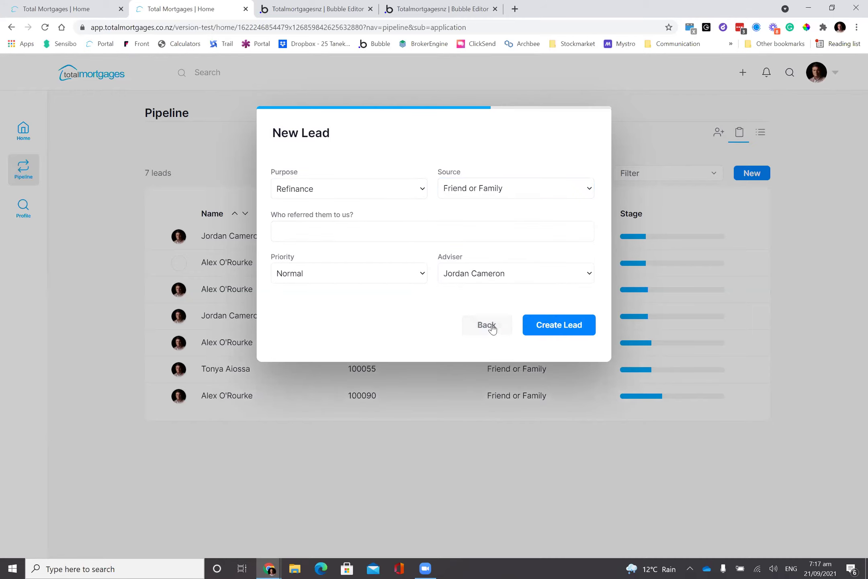
{"action": "left_click", "coordinate": [492, 328]}
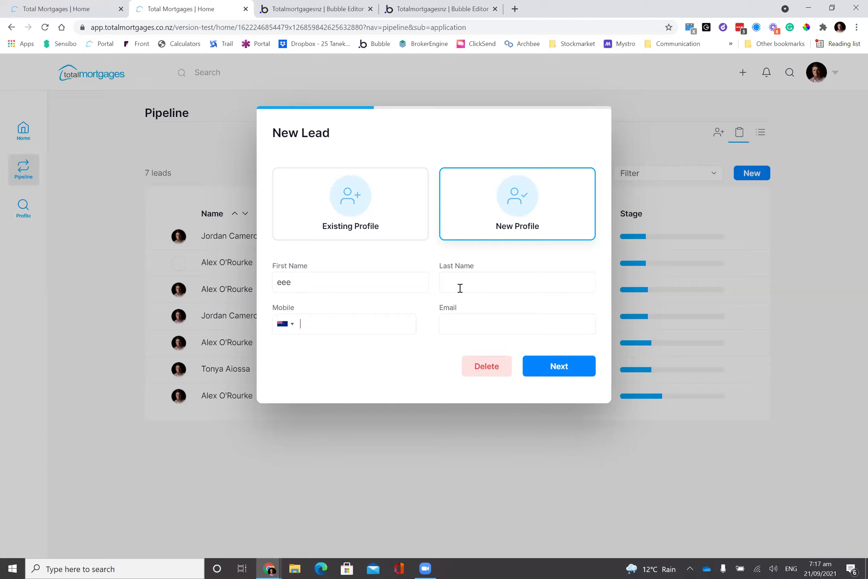
- Clear First Name, then enter Mobile 'ww22' and First Name '222' and check that Next advances
{"action": "type", "text": "w"}
{"action": "key", "text": "BackSpace"}
{"action": "left_click", "coordinate": [392, 273]}
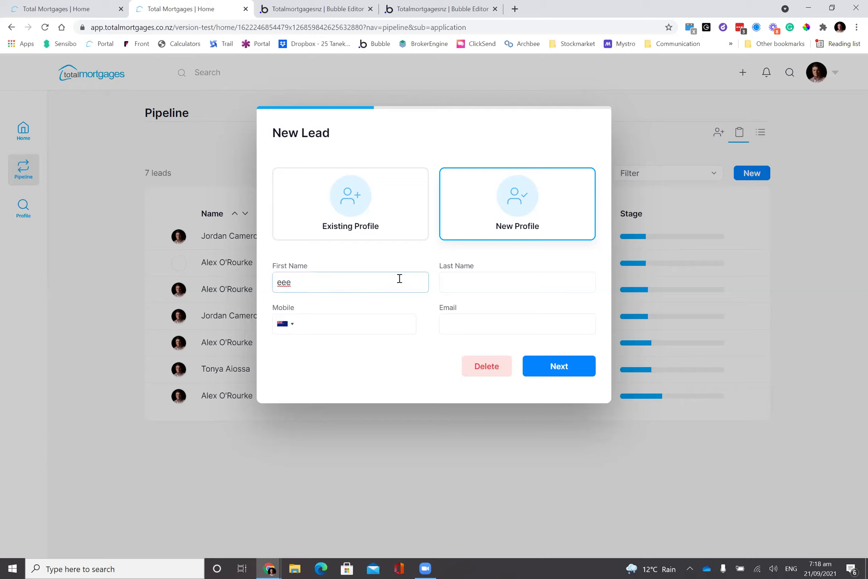
{"action": "key", "text": "BackSpace"}
{"action": "key", "text": "Tab"}
{"action": "left_click", "coordinate": [309, 300]}
{"action": "left_click", "coordinate": [341, 324]}
{"action": "type", "text": "w"}
{"action": "type", "text": "w"}
{"action": "type", "text": "222"}
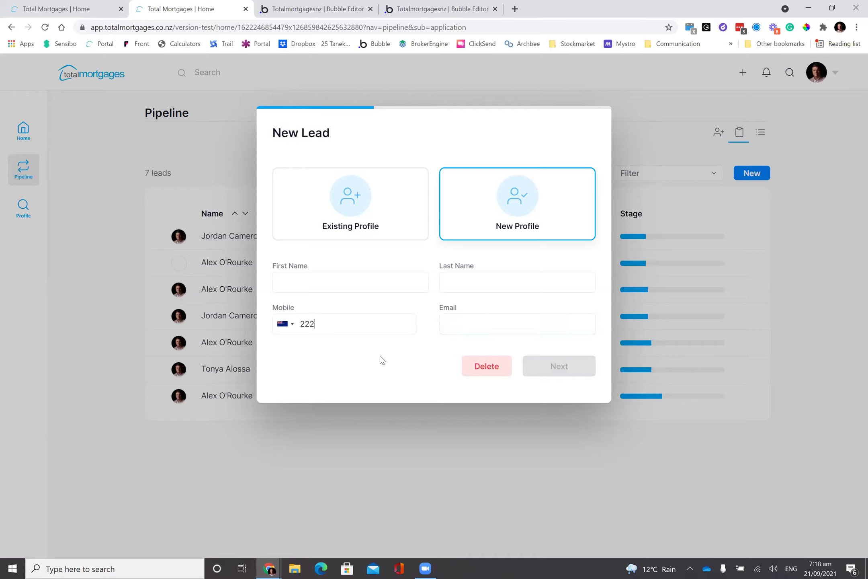
{"action": "left_click", "coordinate": [360, 284]}
{"action": "type", "text": "222"}
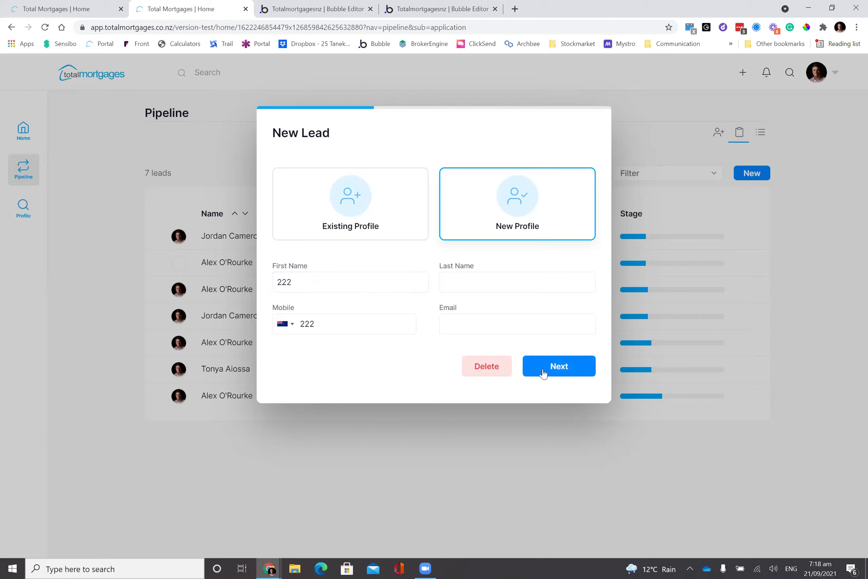
{"action": "left_click", "coordinate": [545, 367]}
{"action": "left_click", "coordinate": [492, 335]}
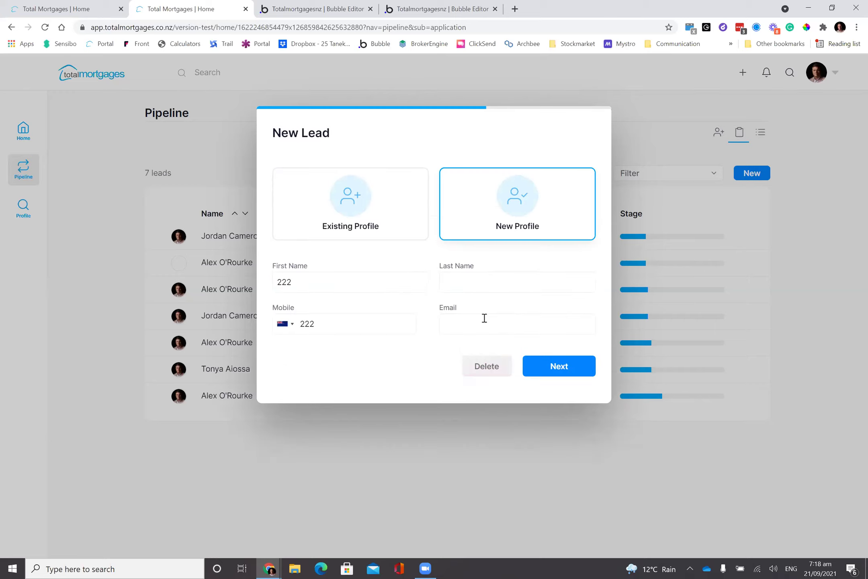
- Clear Mobile and First Name, then re-enter First Name 'wwww' and Mobile '222 2'
{"action": "double_click", "coordinate": [372, 328]}
{"action": "key", "text": "BackSpace"}
{"action": "key", "text": "Tab"}
{"action": "double_click", "coordinate": [328, 280]}
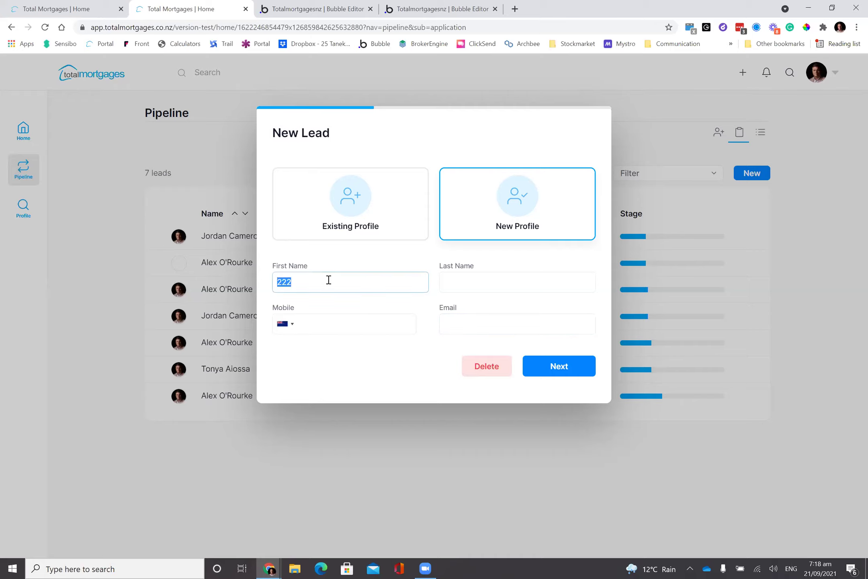
{"action": "key", "text": "BackSpace"}
{"action": "key", "text": "Tab"}
{"action": "left_click", "coordinate": [326, 287]}
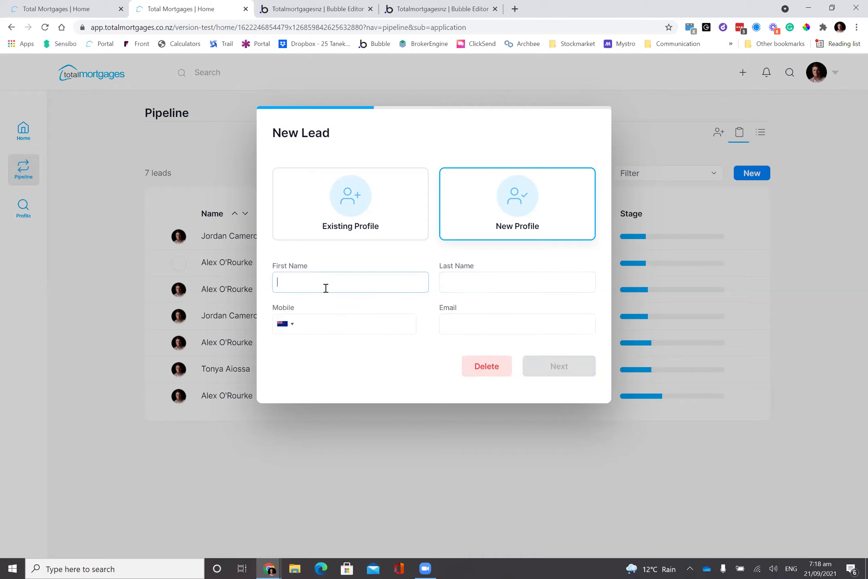
{"action": "type", "text": "wwww"}
{"action": "key", "text": "Tab"}
{"action": "left_click", "coordinate": [338, 324]}
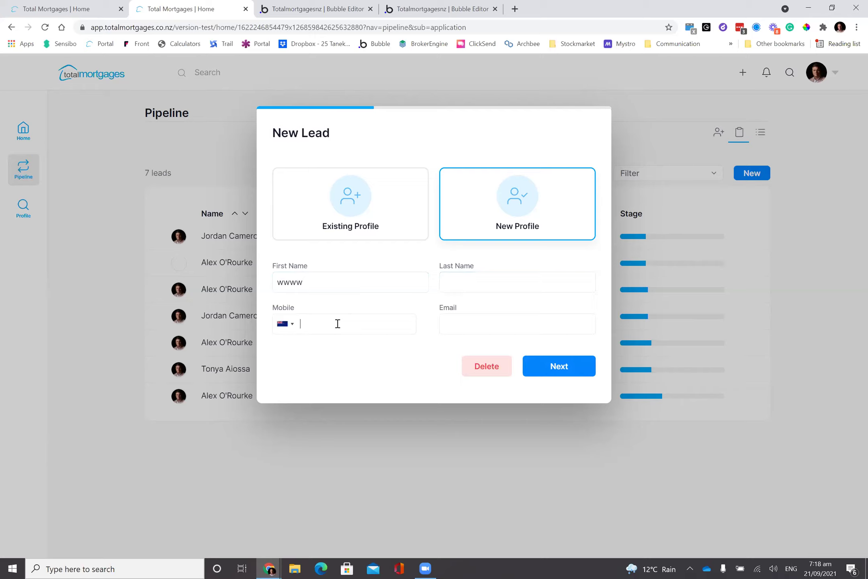
{"action": "type", "text": "222 2"}
{"action": "key", "text": "Tab"}
{"action": "key", "text": "shift+Tab"}
- Delete the mobile number and discard the draft lead
{"action": "left_click", "coordinate": [480, 367]}
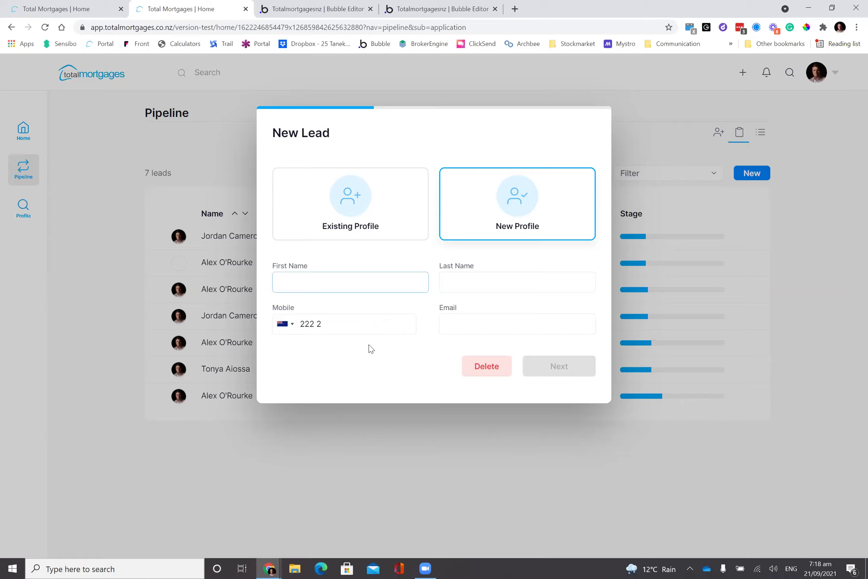
{"action": "type", "text": "2"}
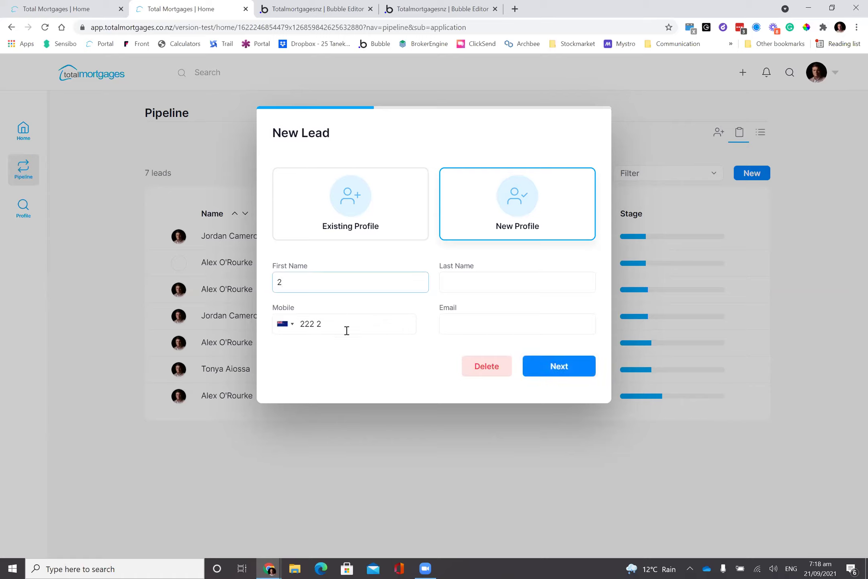
{"action": "left_click_drag", "start_coordinate": [347, 330], "coordinate": [264, 318]}
{"action": "key", "text": "BackSpace"}
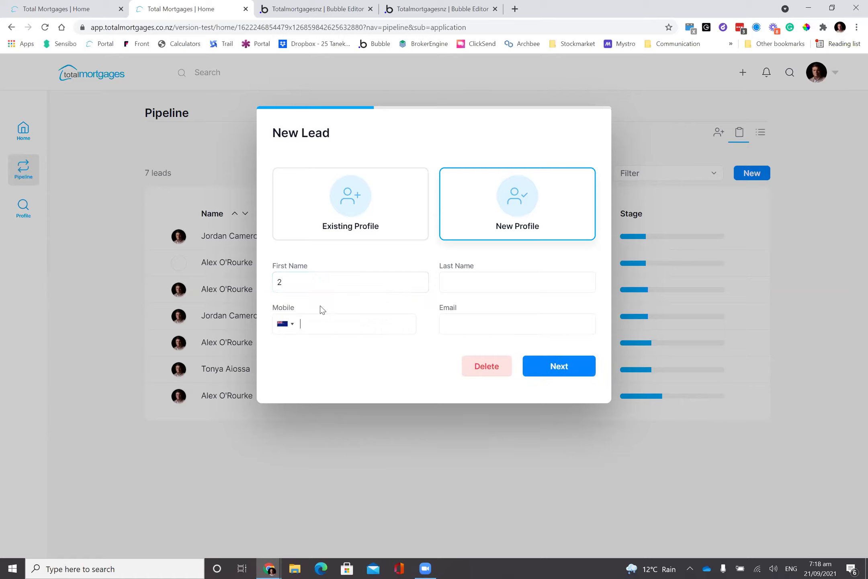
{"action": "left_click", "coordinate": [484, 373]}
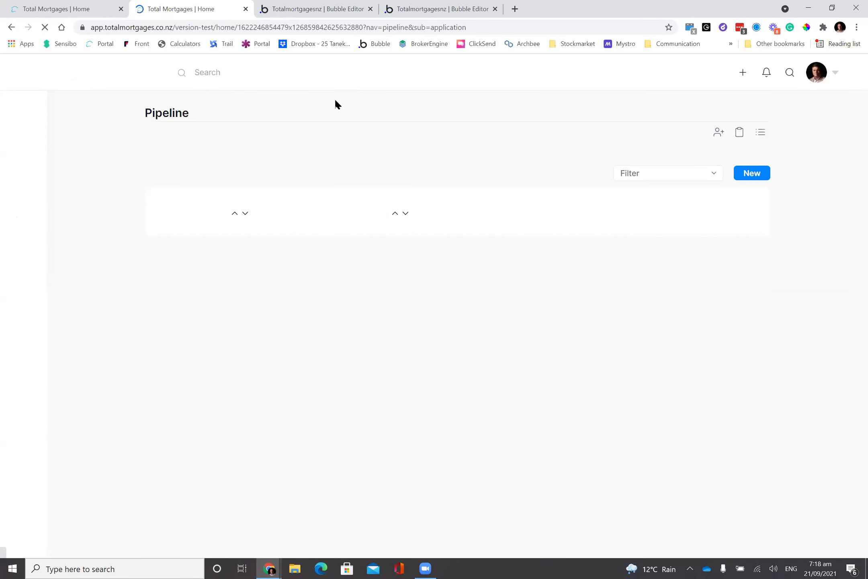
- Start a new-profile lead with First Name 'edefde' and leave Mobile empty
{"action": "left_click", "coordinate": [742, 73]}
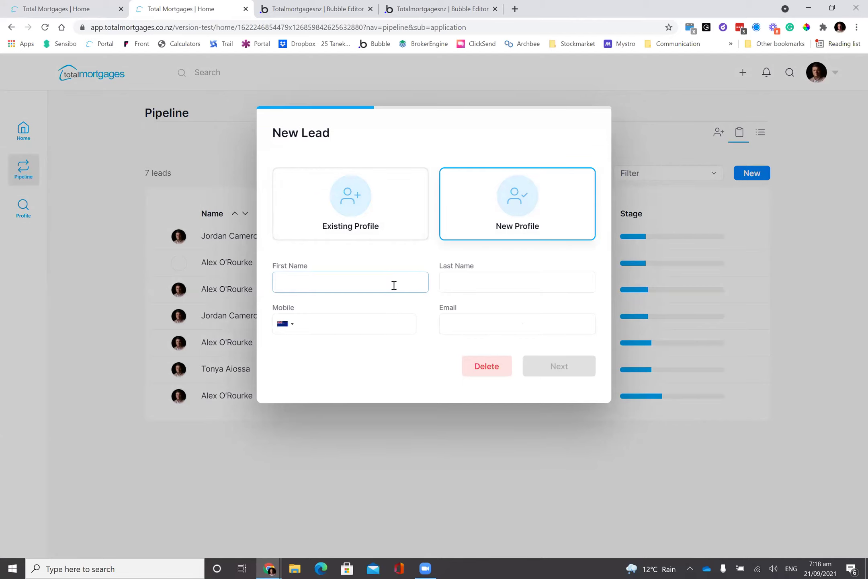
{"action": "type", "text": "edefde"}
{"action": "left_click", "coordinate": [358, 373]}
{"action": "left_click", "coordinate": [348, 325]}
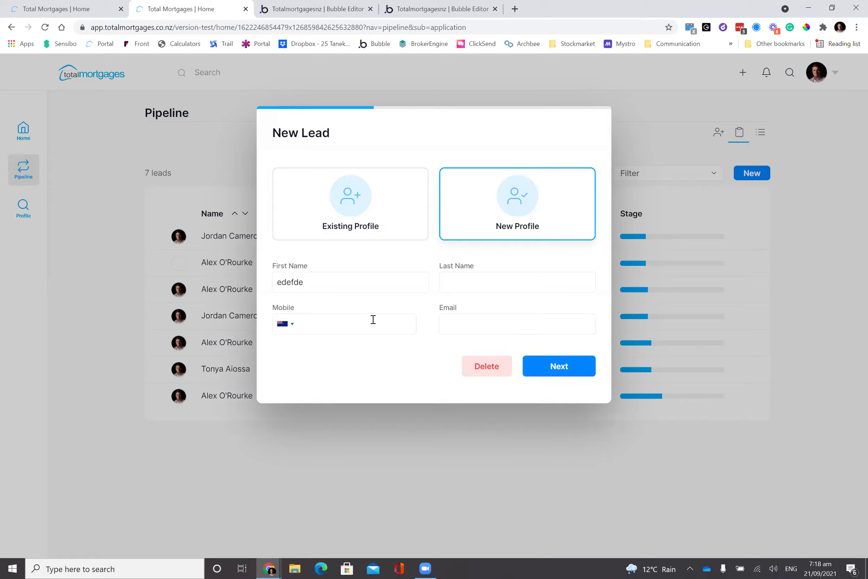
{"action": "double_click", "coordinate": [344, 289]}
{"action": "left_click", "coordinate": [347, 319]}
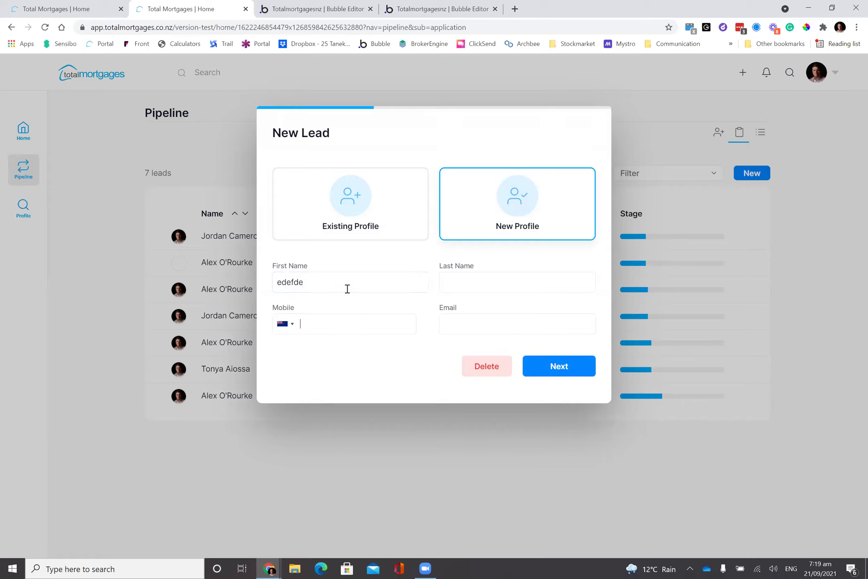